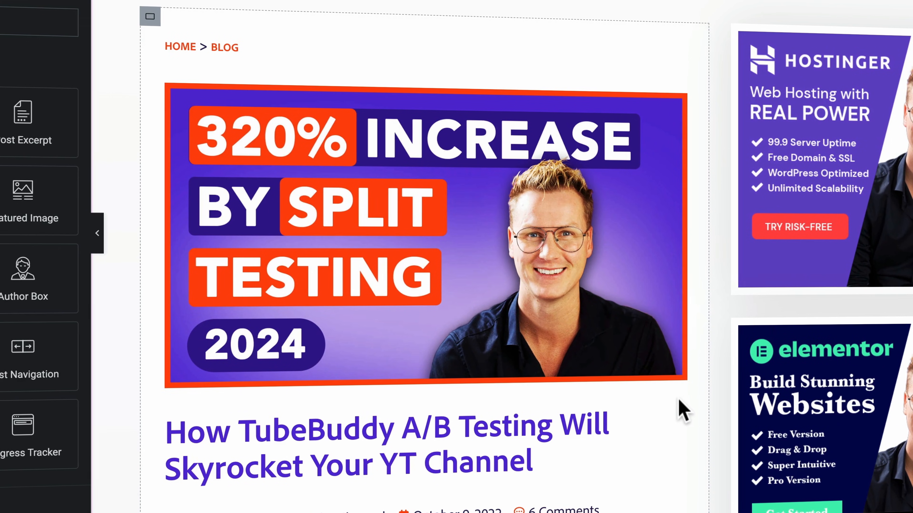
Step: Move the featured image below the post title in the single post template and check the layout
left_click_drag(659, 392, 572, 119)
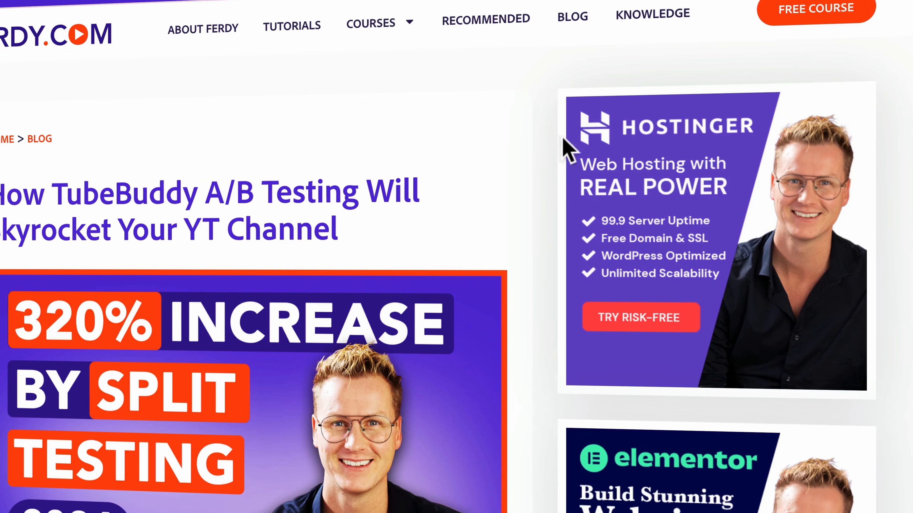
scroll(848, 111, "down", 10)
scroll(713, 165, "down", 8)
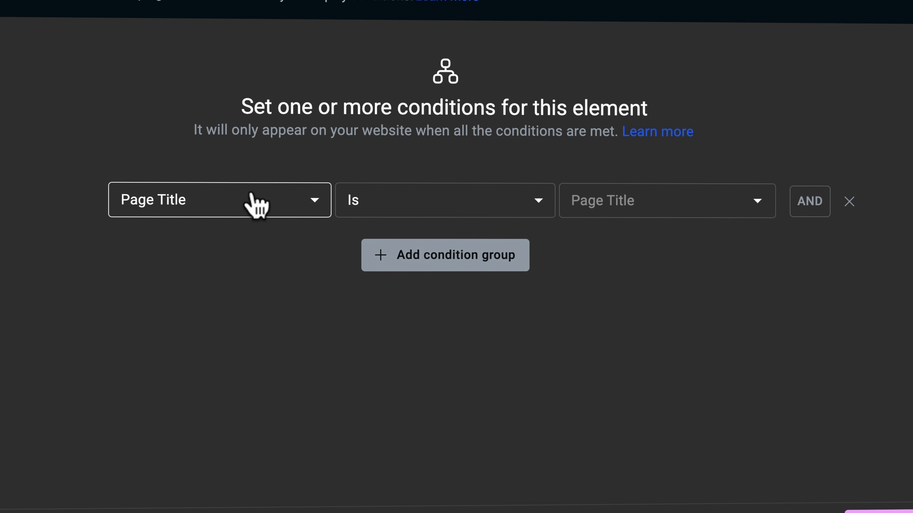
Step: Set the element's display condition to In Categories, Is, and pick the category found by searching for "tu"
left_click(253, 202)
left_click(196, 426)
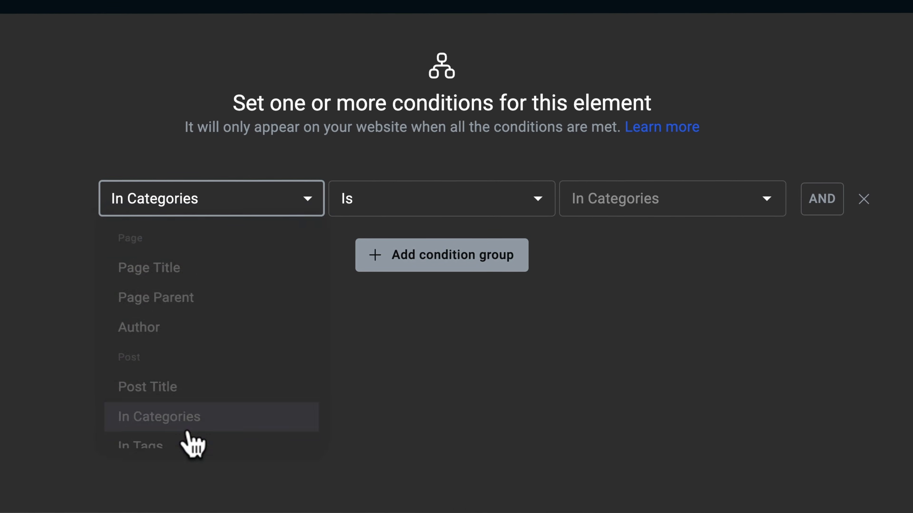
left_click(644, 206)
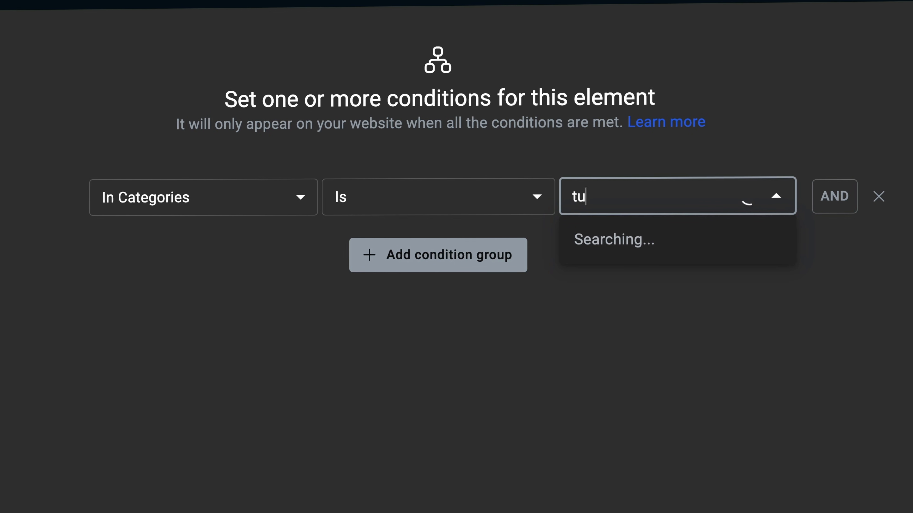
left_click(634, 239)
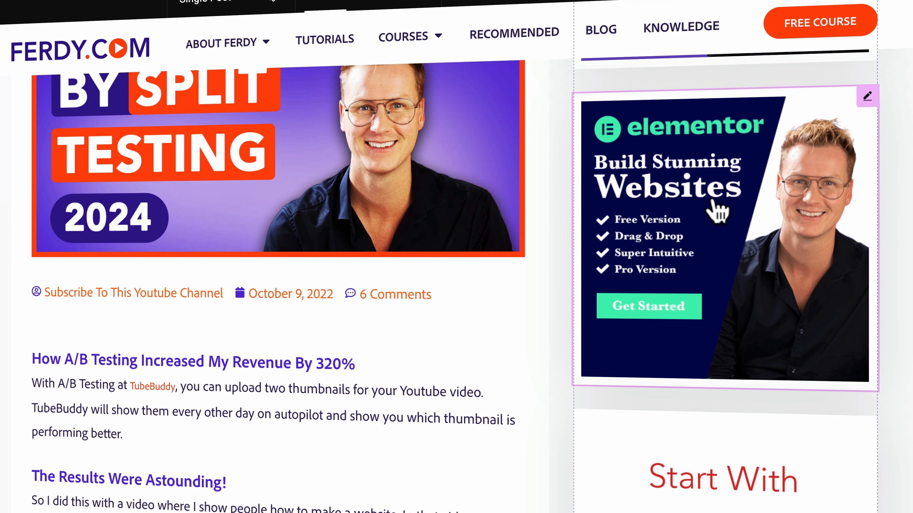
Step: Open the TubeBuddy A/B Testing post from the blog overview
scroll(717, 212, "up", 5)
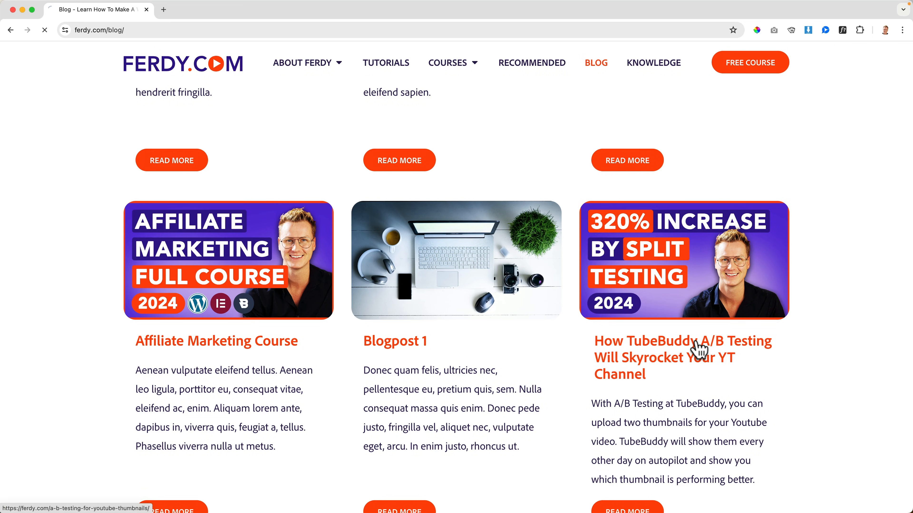
left_click(698, 351)
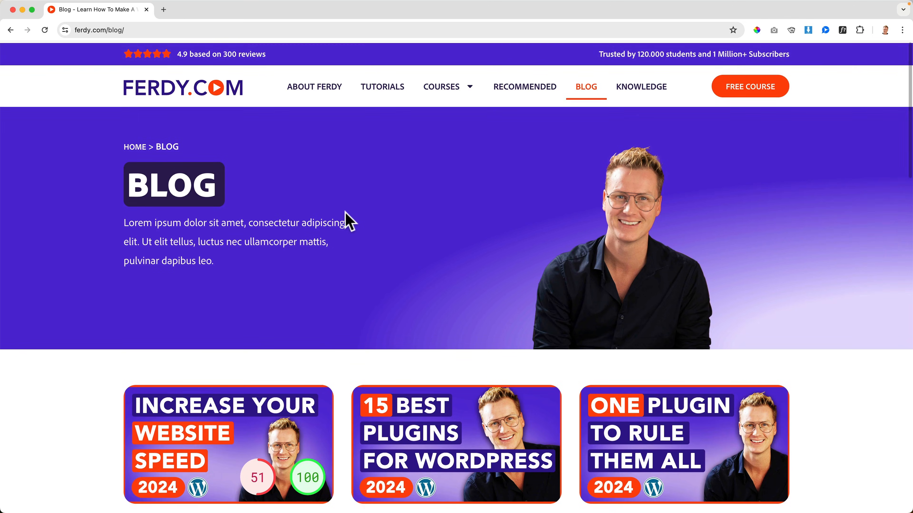
Step: Open the Affiliate Marketing Course post from the blog overview and examine its layout and sidebar banners
scroll(346, 220, "down", 15)
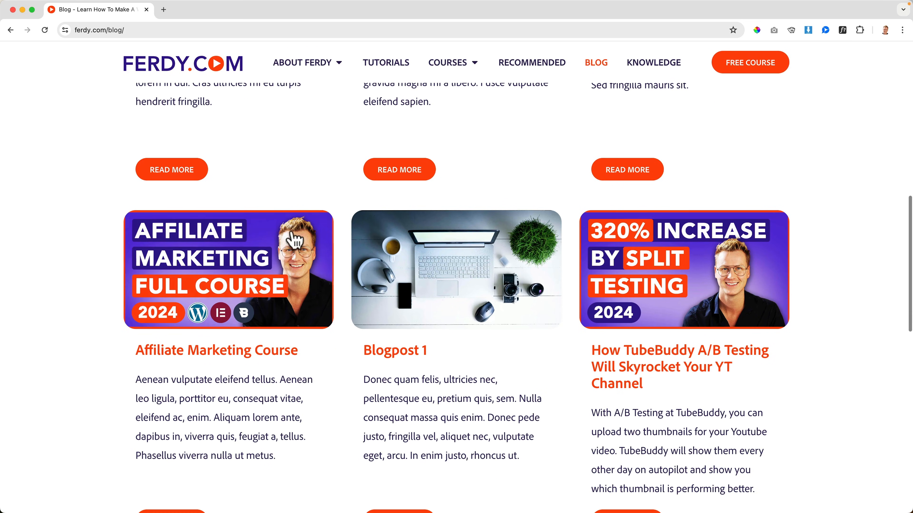
left_click(248, 256)
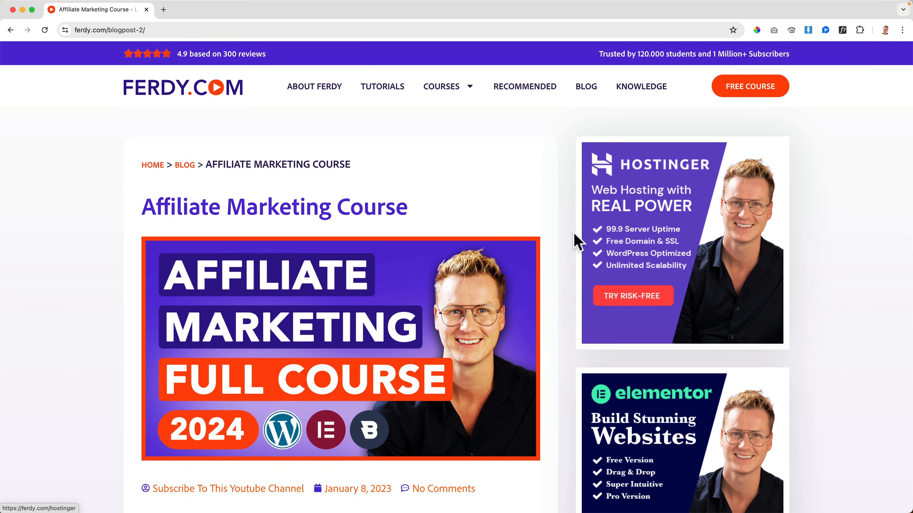
scroll(593, 237, "down", 2)
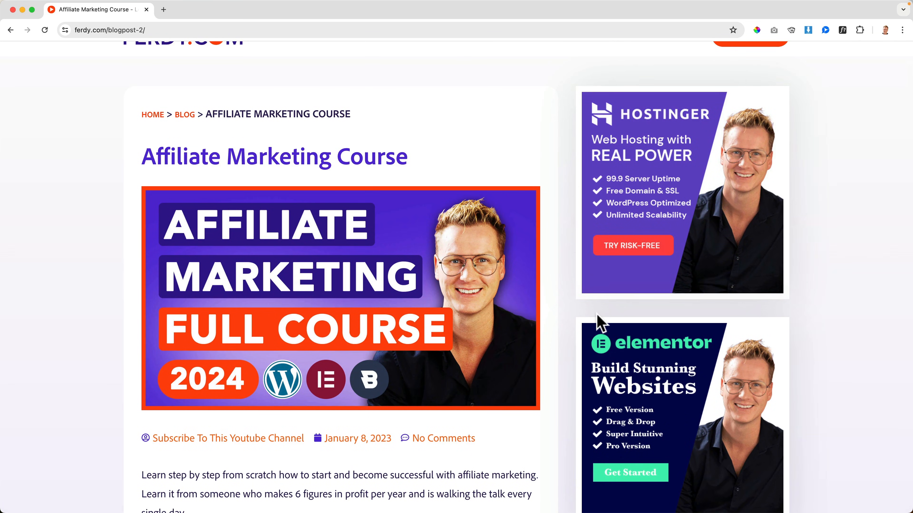
scroll(597, 322, "down", 10)
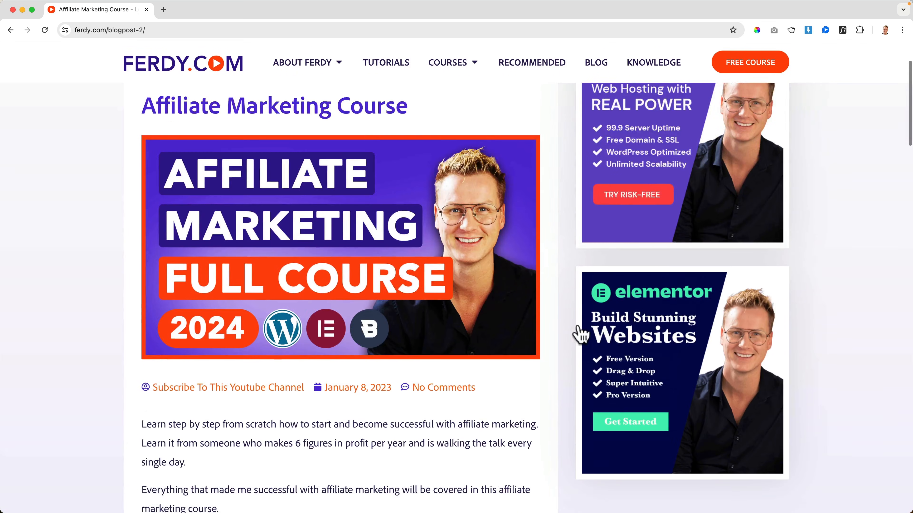
scroll(578, 335, "up", 4)
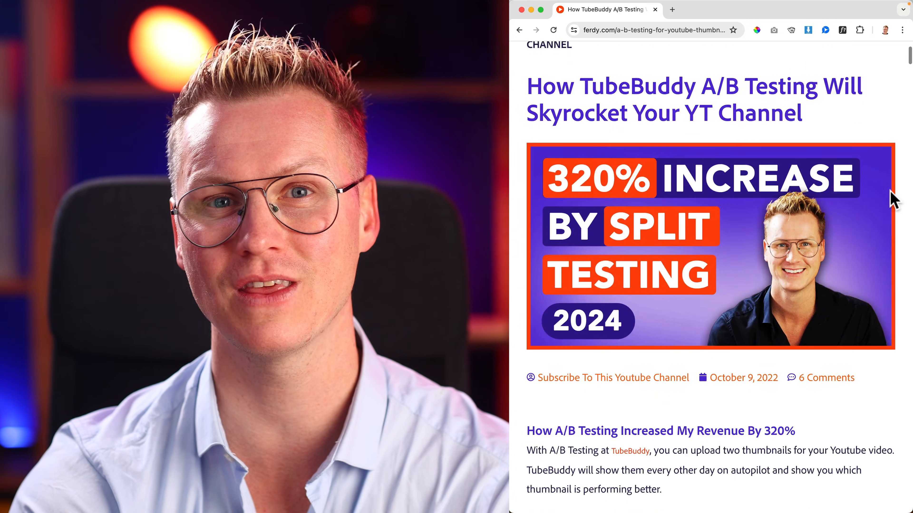
Step: Read through the TubeBuddy A/B Testing post's content and test data
scroll(890, 192, "down", 8)
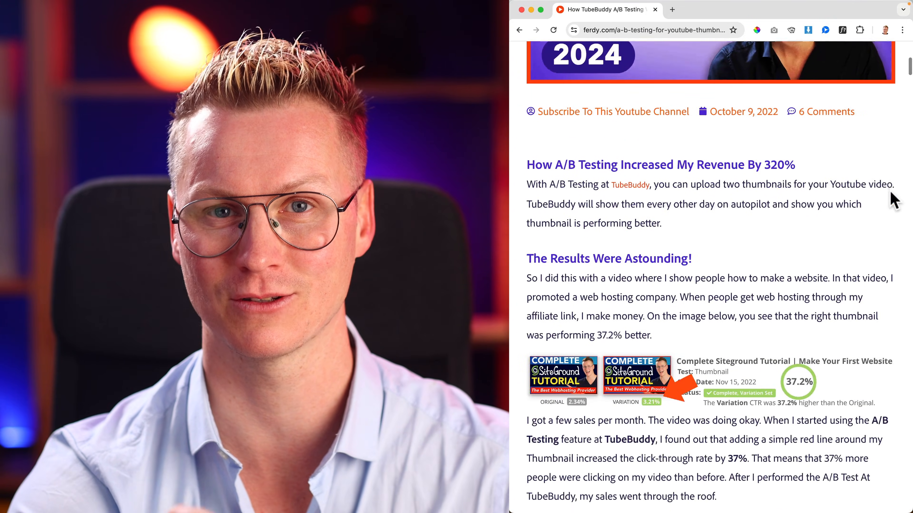
scroll(889, 192, "down", 15)
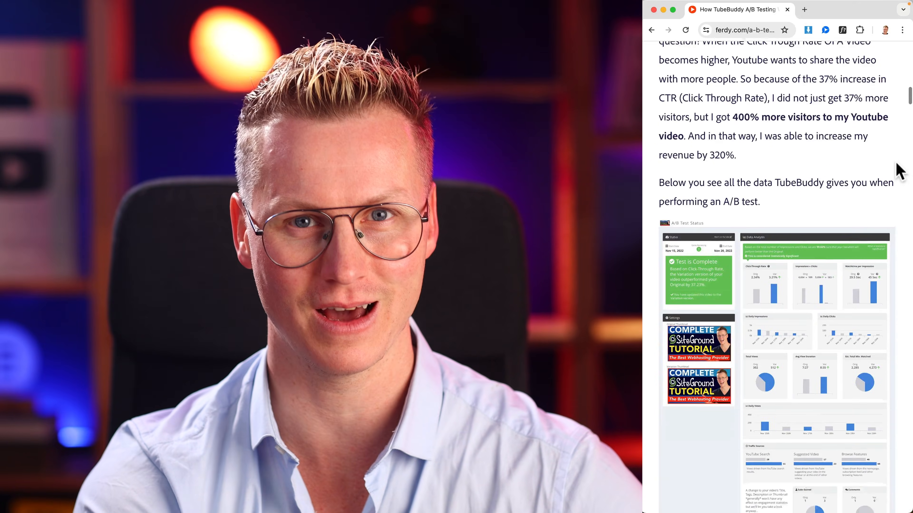
scroll(897, 171, "down", 6)
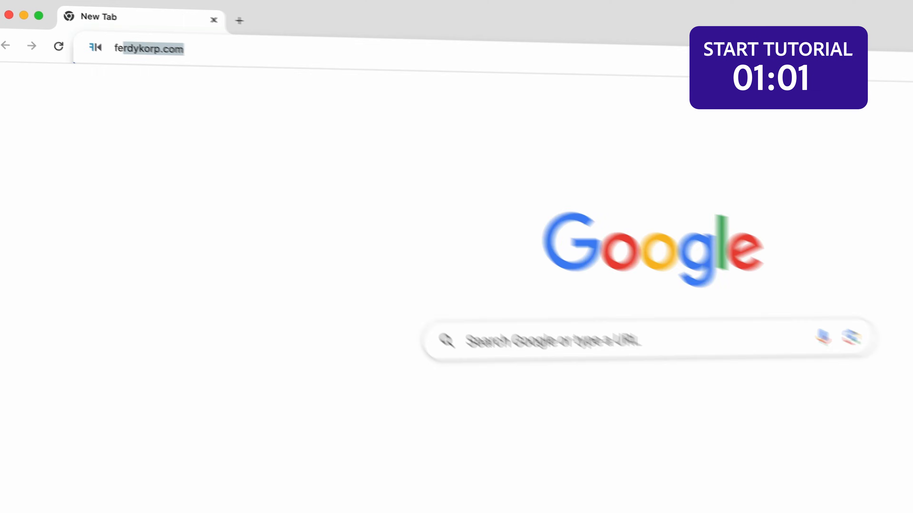
Step: Load ferdy.com/elementorpro and look through the Elementor Pro tutorial page down to its video lessons
type("rdy.com/elementorpro")
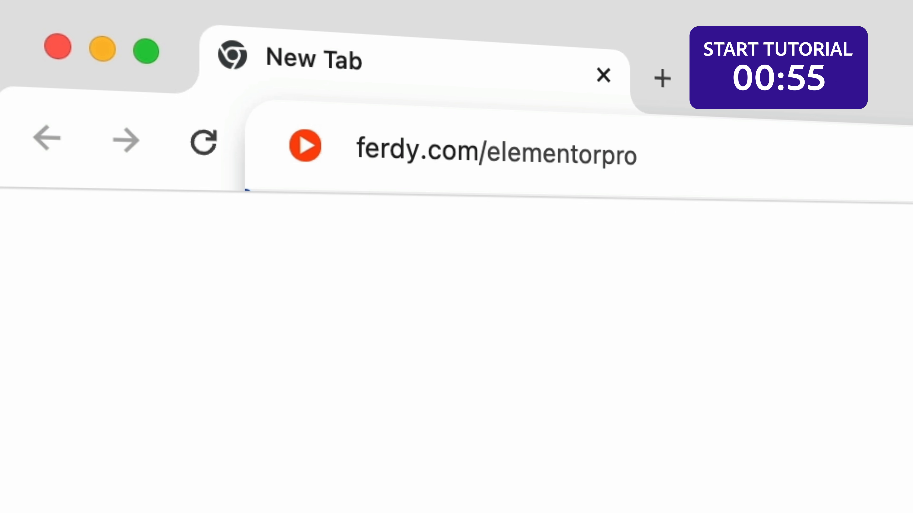
key("Return")
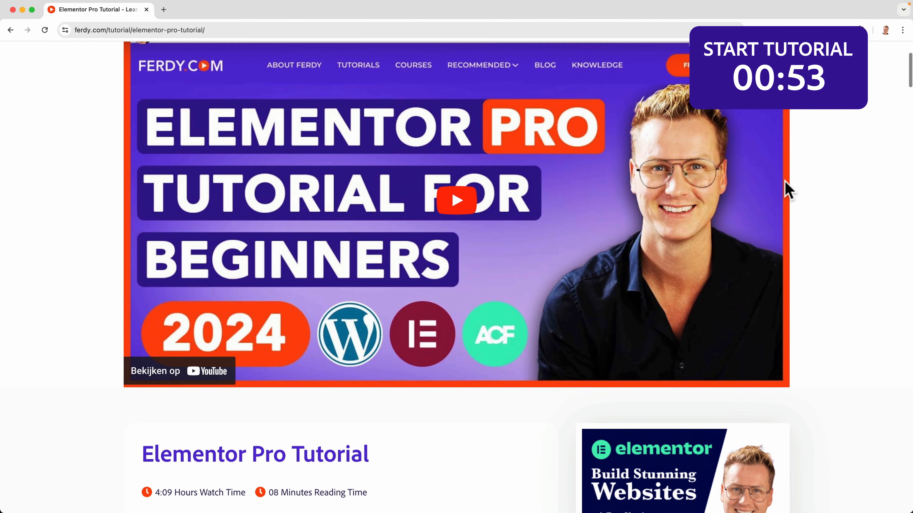
scroll(785, 189, "down", 2)
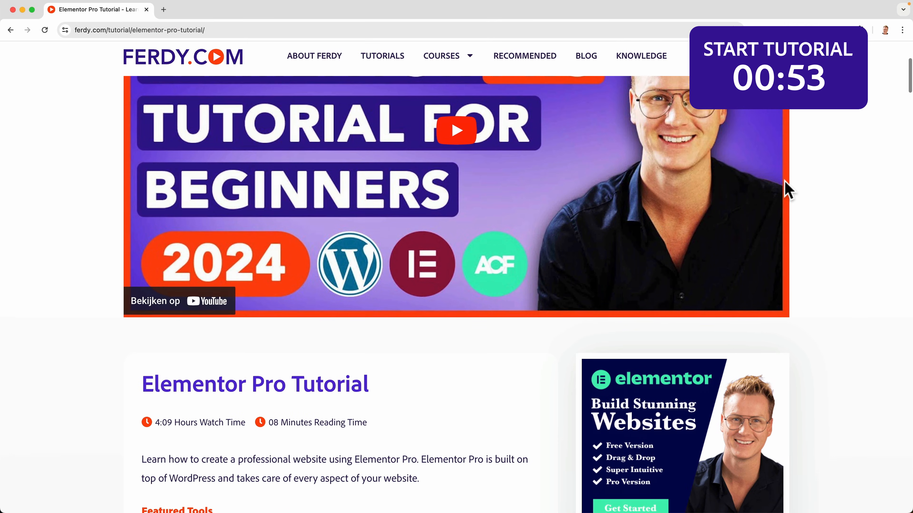
scroll(785, 189, "down", 10)
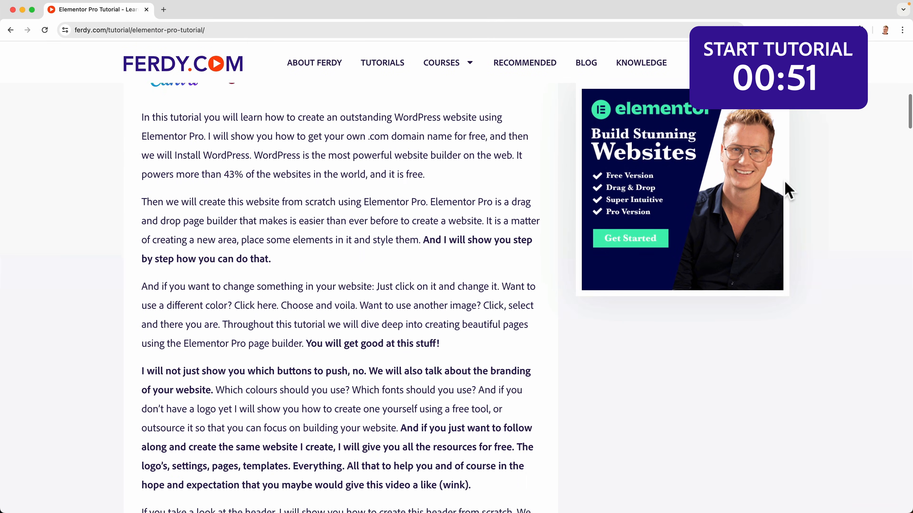
scroll(785, 189, "down", 10)
scroll(786, 184, "down", 10)
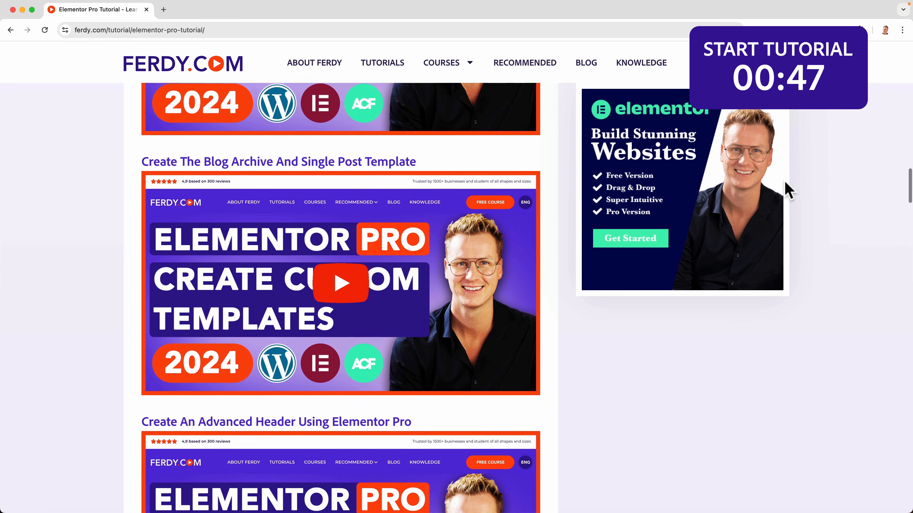
scroll(785, 184, "down", 10)
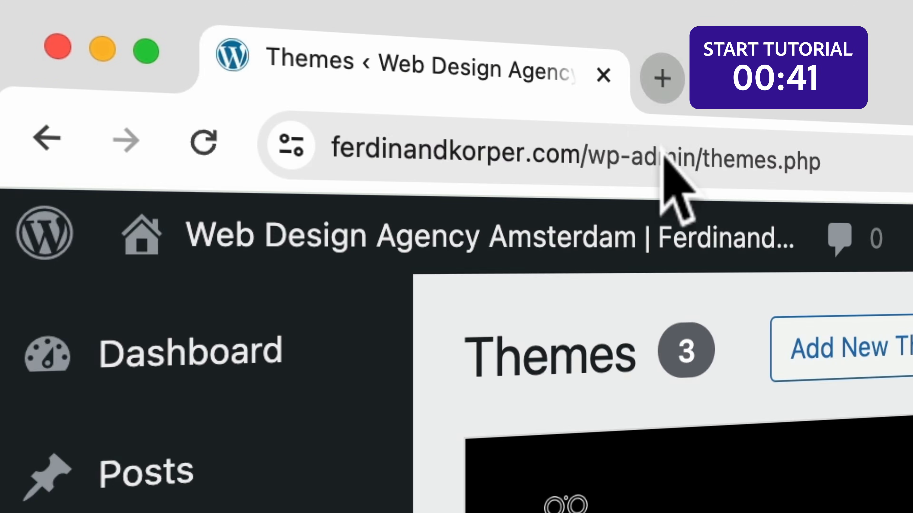
Step: Load ferdy.com/elementor in a new browser tab
left_click(661, 78)
type("ferdy.com")
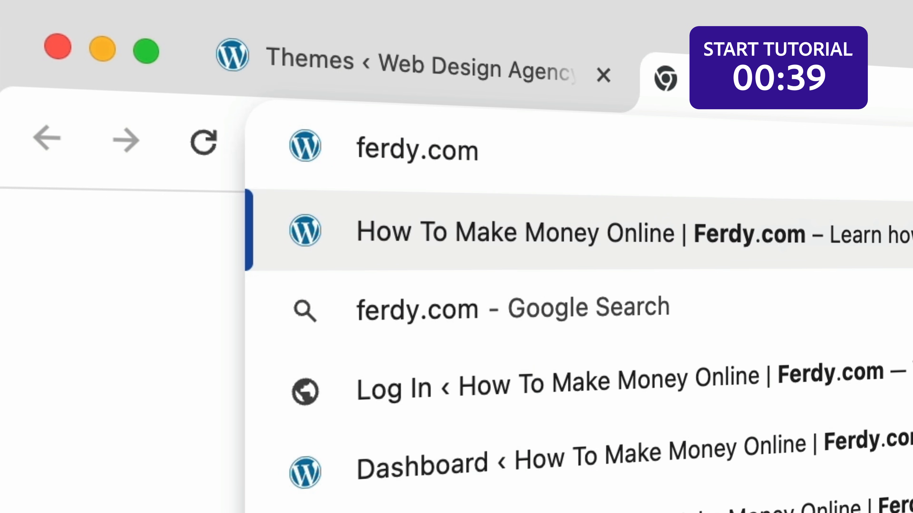
type("/elementor")
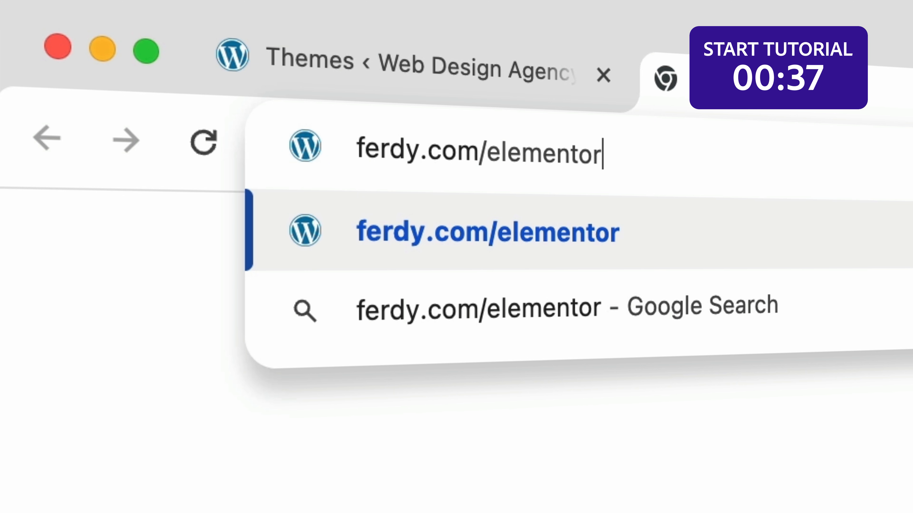
key("Return")
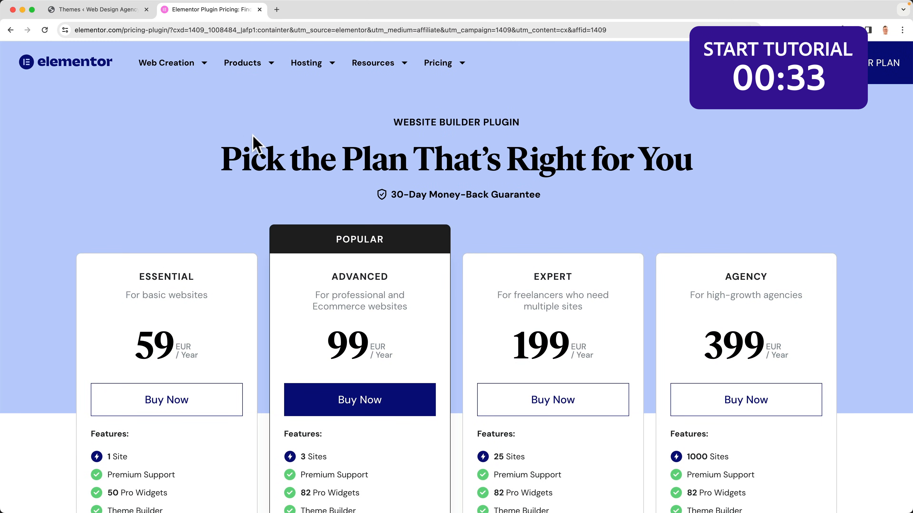
Step: Compare the features of the Essential, Advanced and Expert Elementor plans
scroll(270, 154, "down", 4)
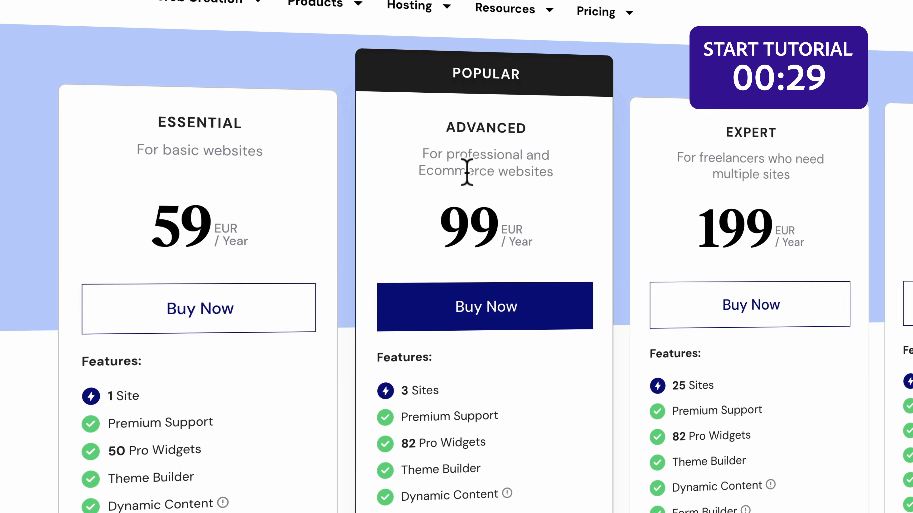
scroll(340, 176, "down", 2)
scroll(466, 165, "up", 1)
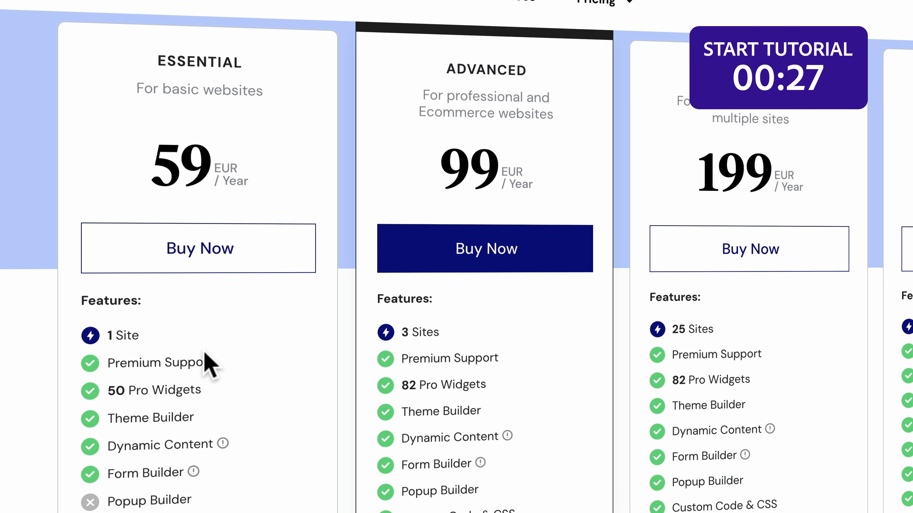
left_click_drag(110, 381, 208, 387)
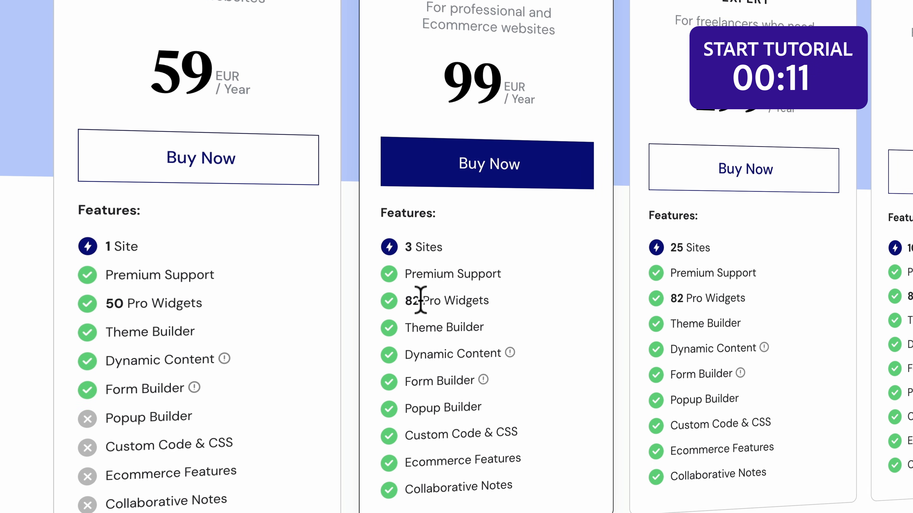
left_click_drag(406, 403, 424, 405)
mouse_move(536, 469)
left_mouse_down()
mouse_move(544, 469)
mouse_move(531, 462)
left_mouse_up()
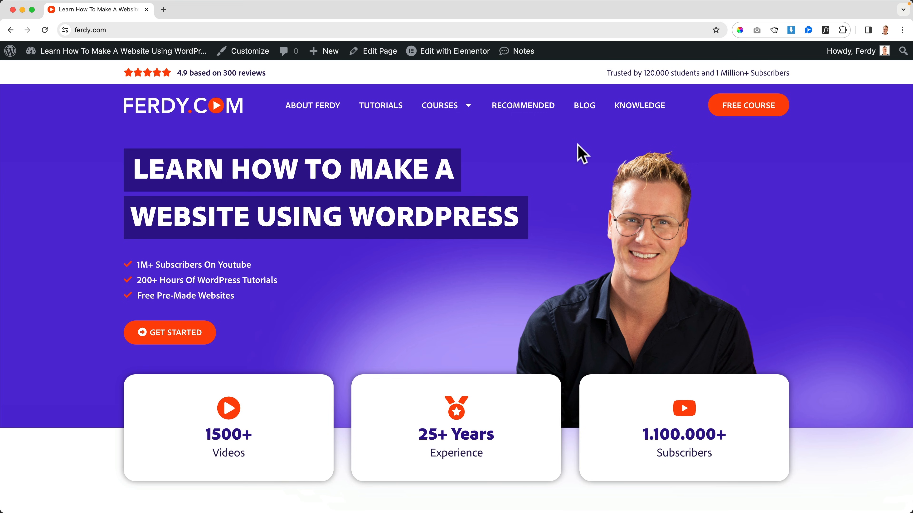
Step: Switch to Finder and select 5 Dummy Blogposts.xml in the 7. Blog folder inside ImagesTutorial
left_click(310, 492)
left_click(552, 150)
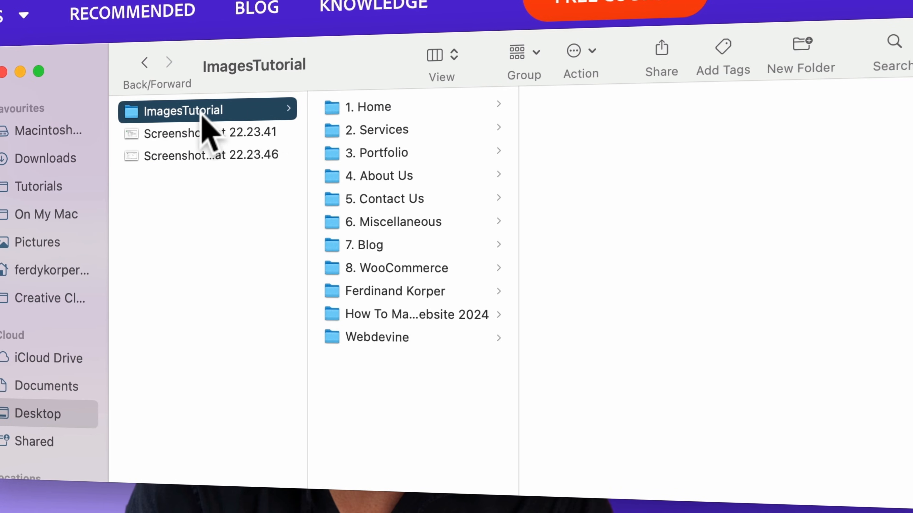
left_click(383, 245)
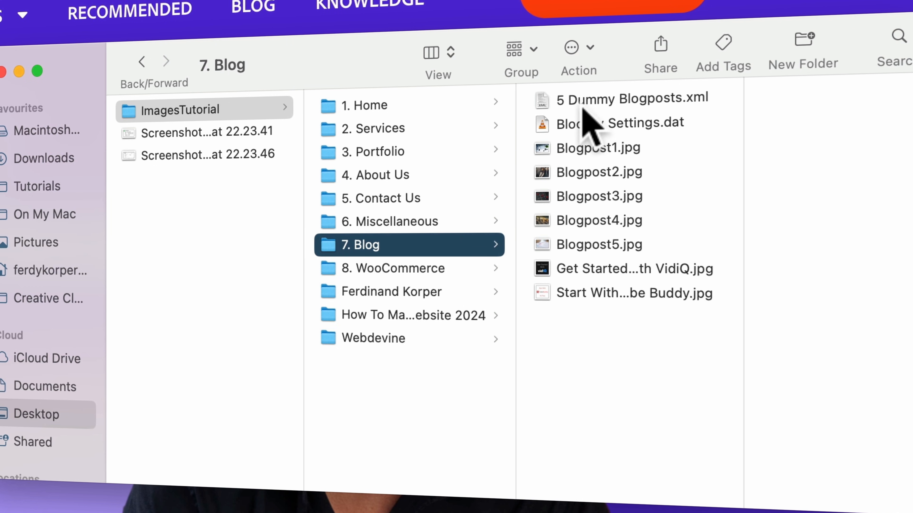
left_click(613, 103)
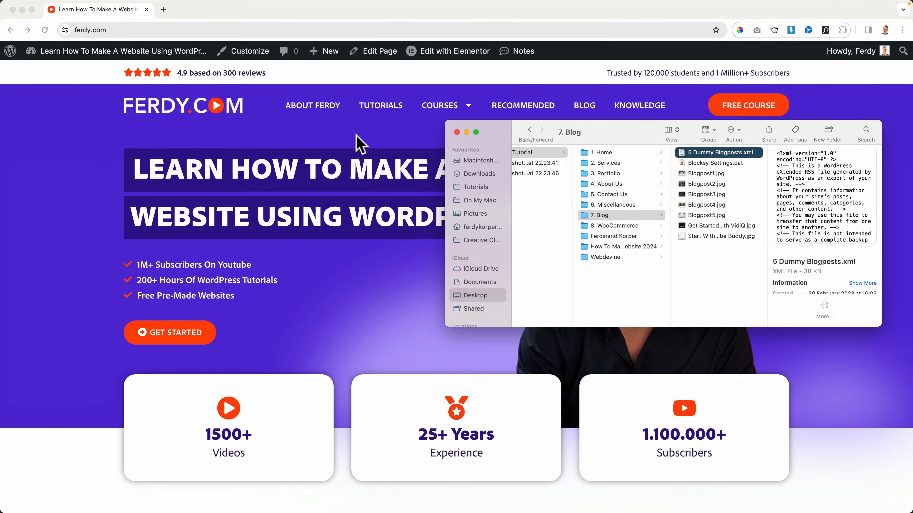
Step: Return to the browser, go to the site's WordPress dashboard and open the list of content importers
left_click(357, 142)
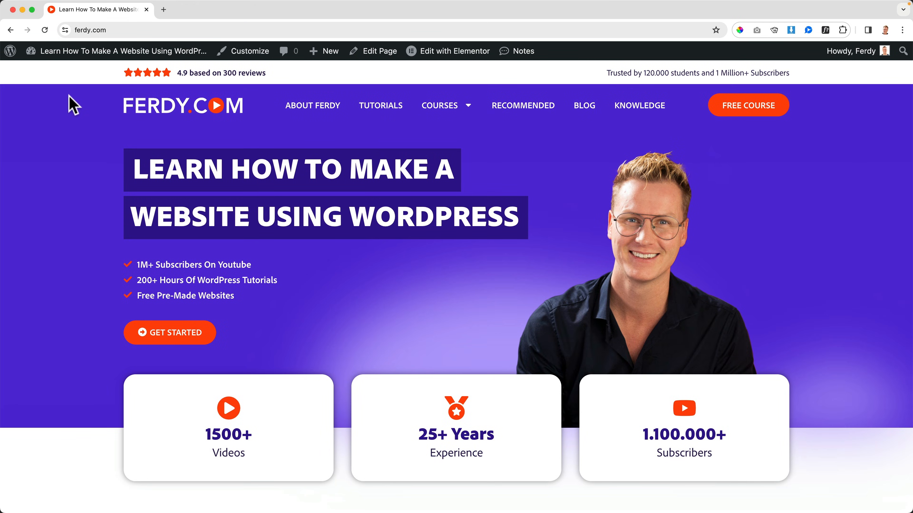
mouse_move(75, 52)
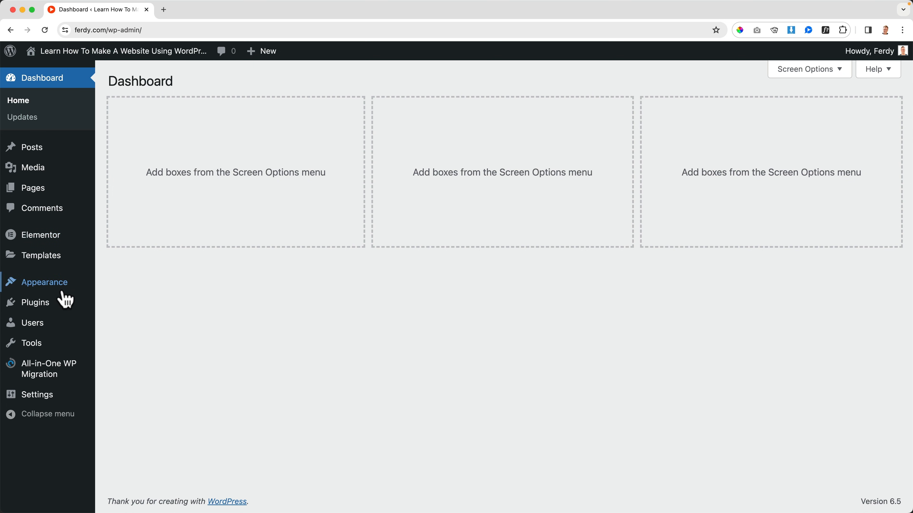
mouse_move(53, 306)
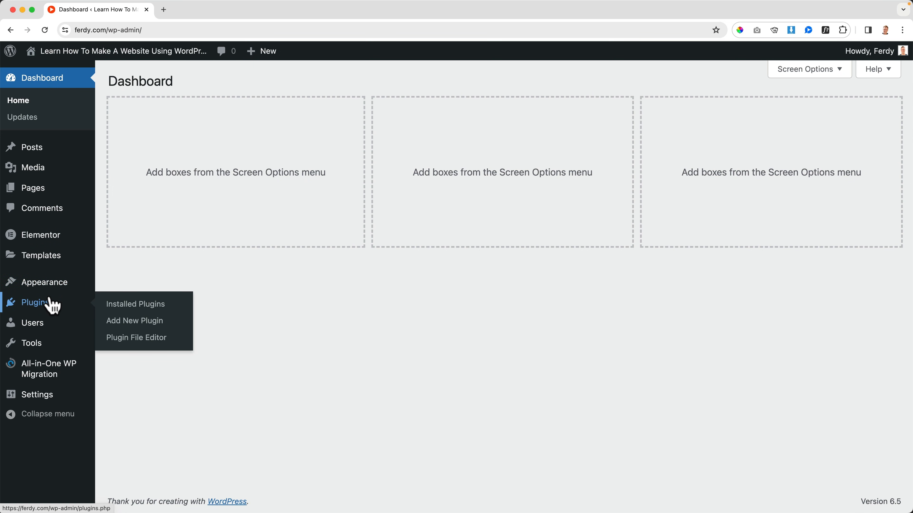
mouse_move(45, 355)
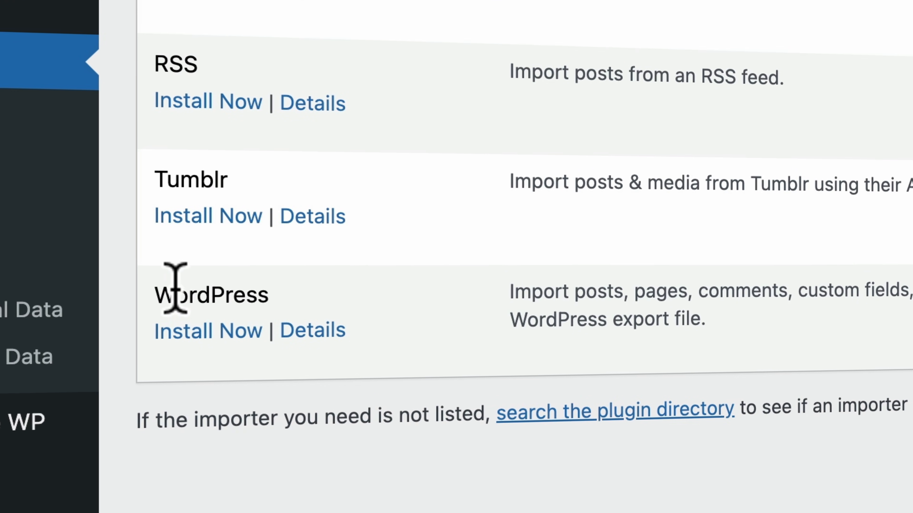
Step: Install the WordPress importer and run it
left_click_drag(175, 287, 337, 322)
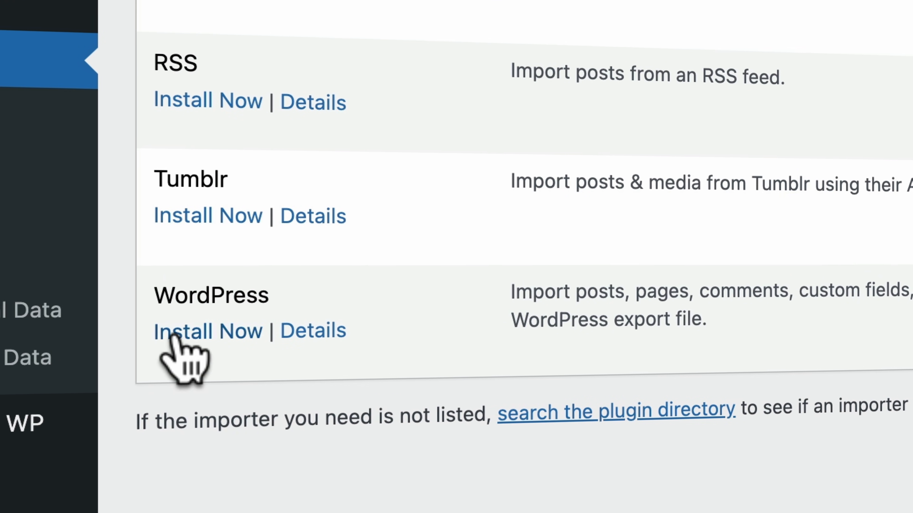
left_click(195, 336)
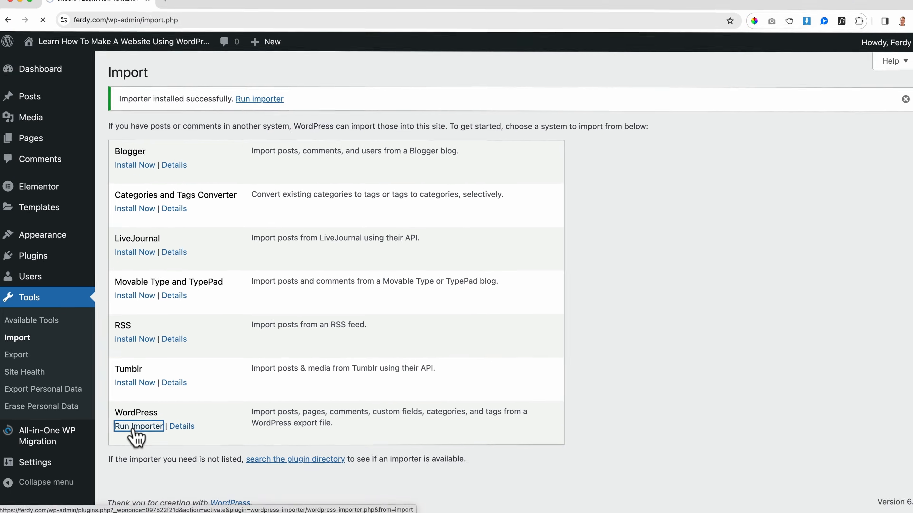
left_click(158, 424)
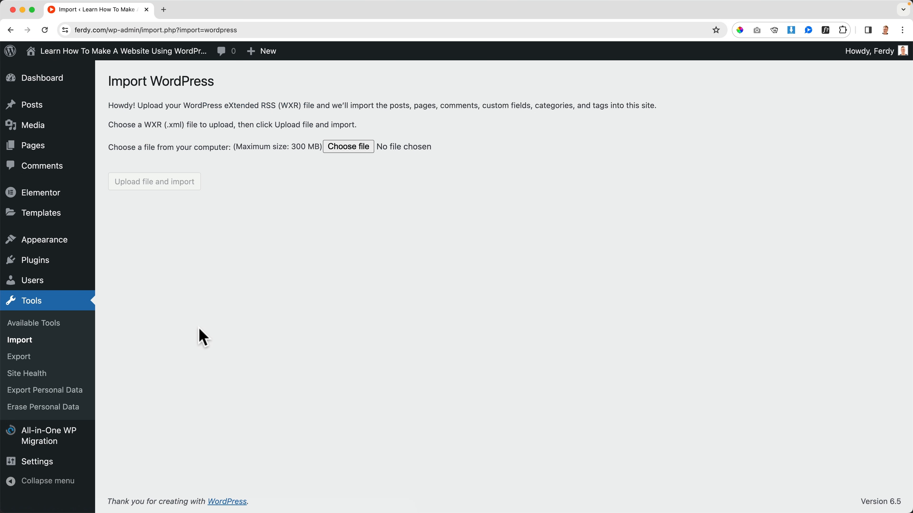
Step: Upload 5 Dummy Blogposts.xml from the 7. Blog folder inside ImagesTutorial on the Desktop to the importer
left_click(353, 151)
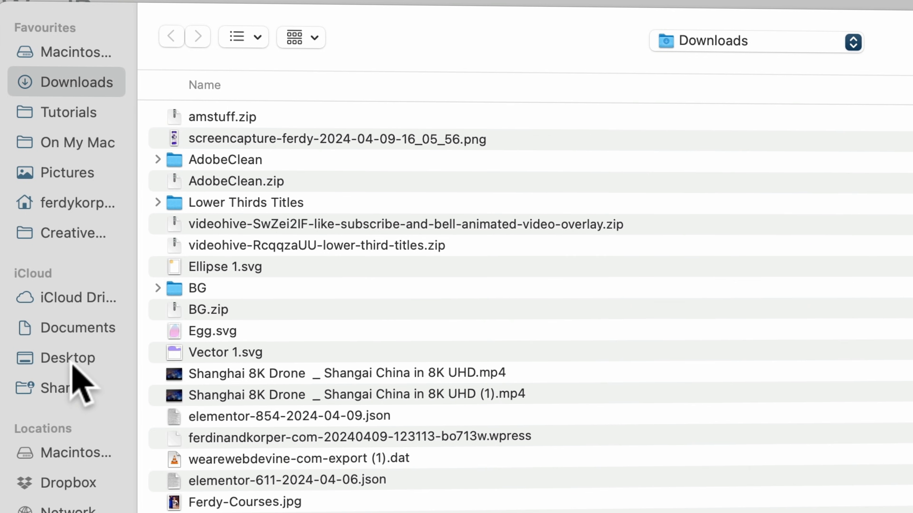
left_click(71, 358)
double_click(247, 166)
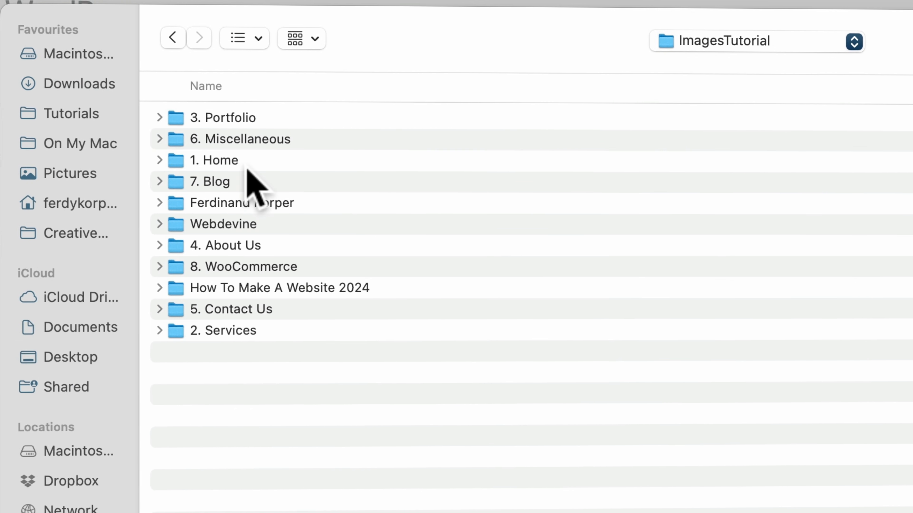
double_click(229, 181)
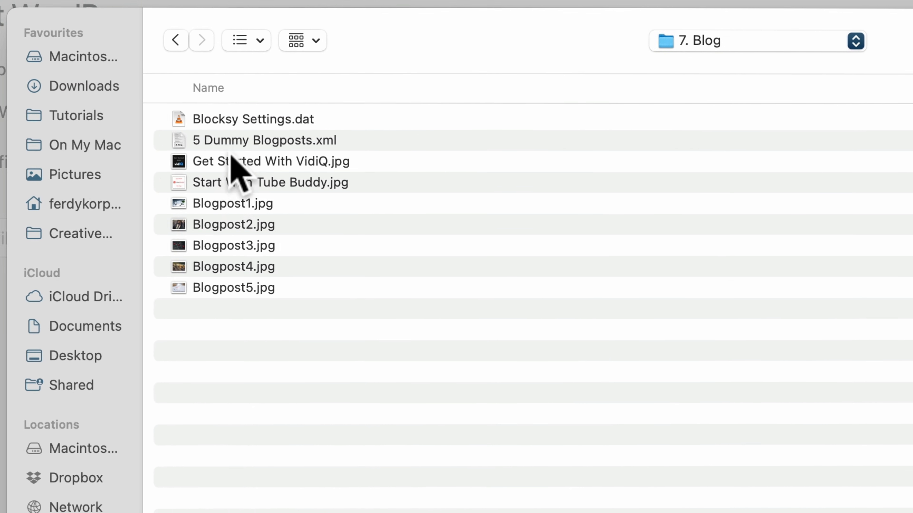
left_click(230, 141)
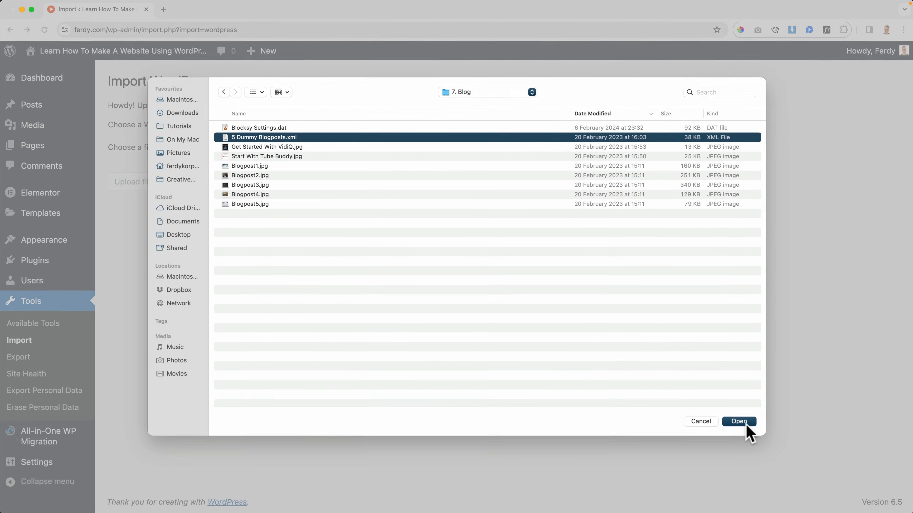
left_click(745, 424)
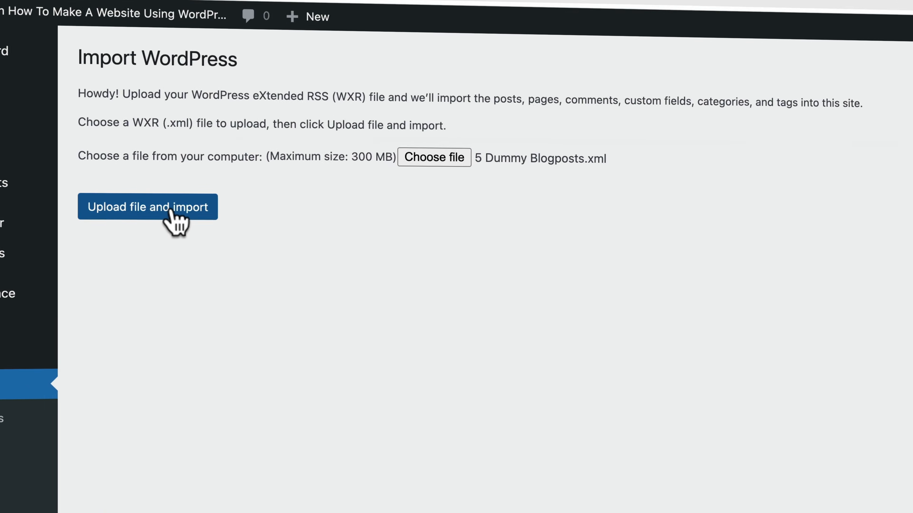
left_click(191, 253)
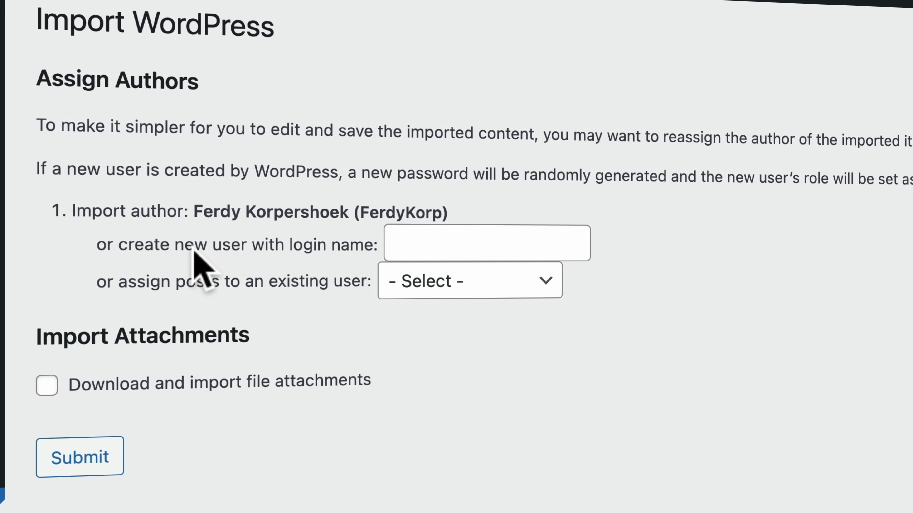
Step: Assign the imported posts to the existing site user and submit the import
left_click(431, 281)
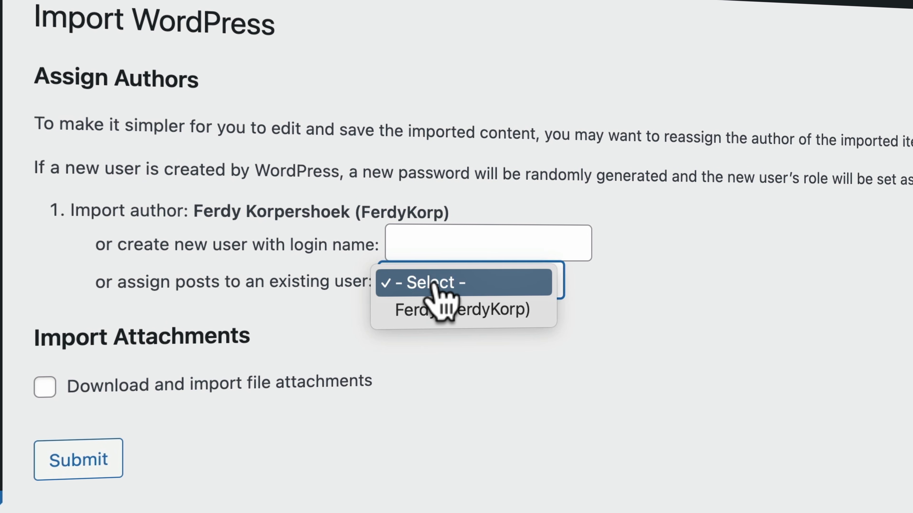
left_click(450, 308)
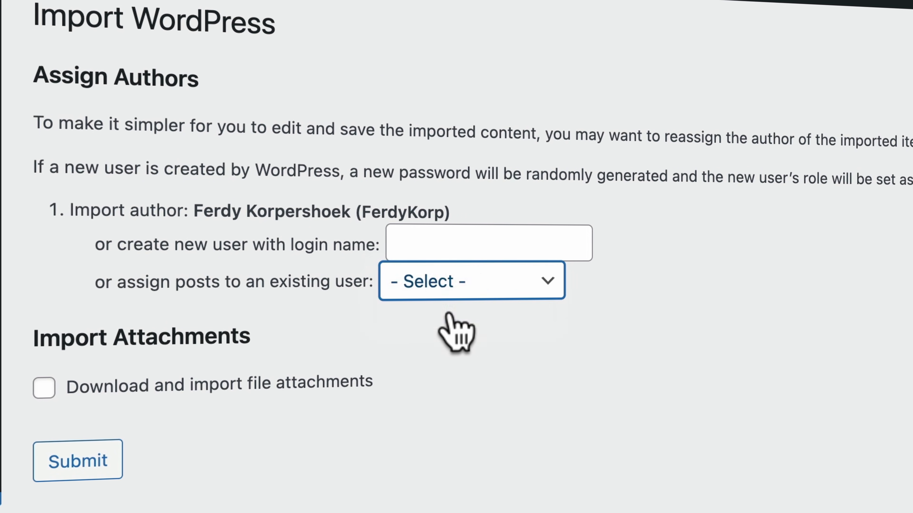
left_click(80, 466)
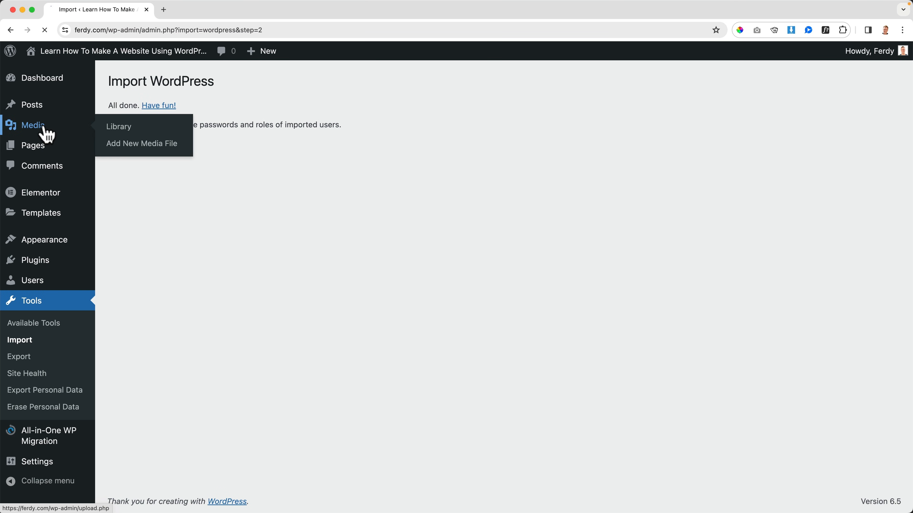
Step: Upload Blogpost1.jpg through Blogpost5.jpg from the 7. Blog folder to the Media Library
left_click(235, 81)
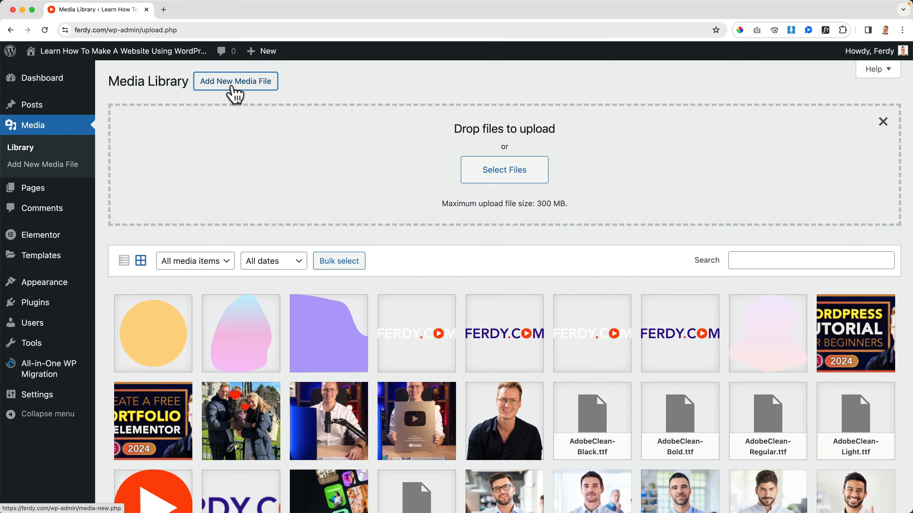
left_click(502, 176)
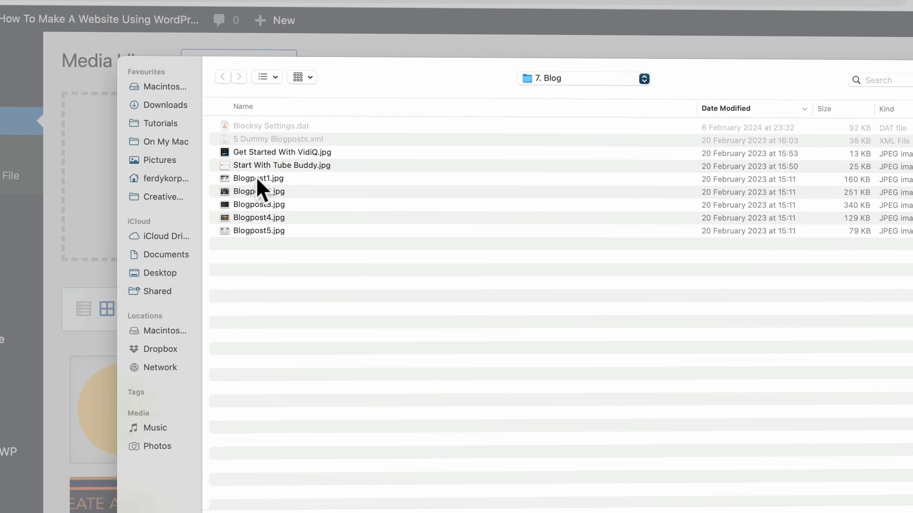
left_click(292, 172)
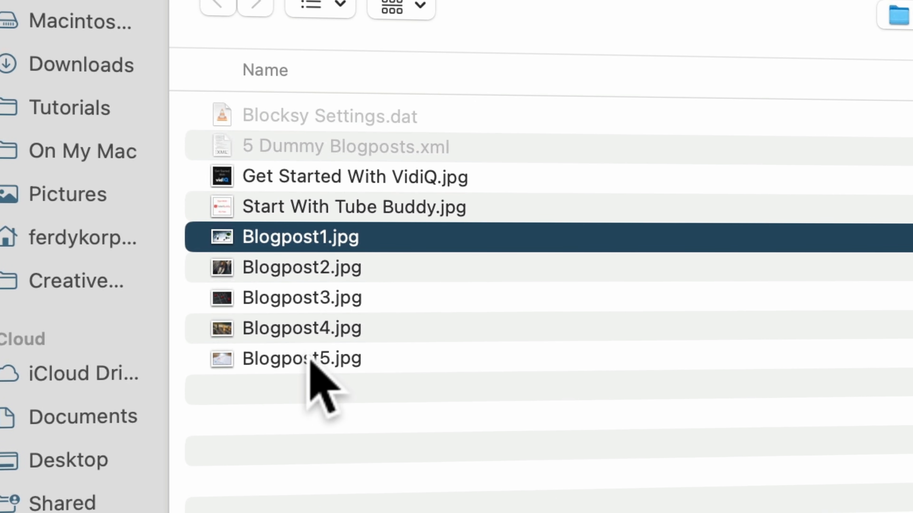
left_click(309, 351, "shift")
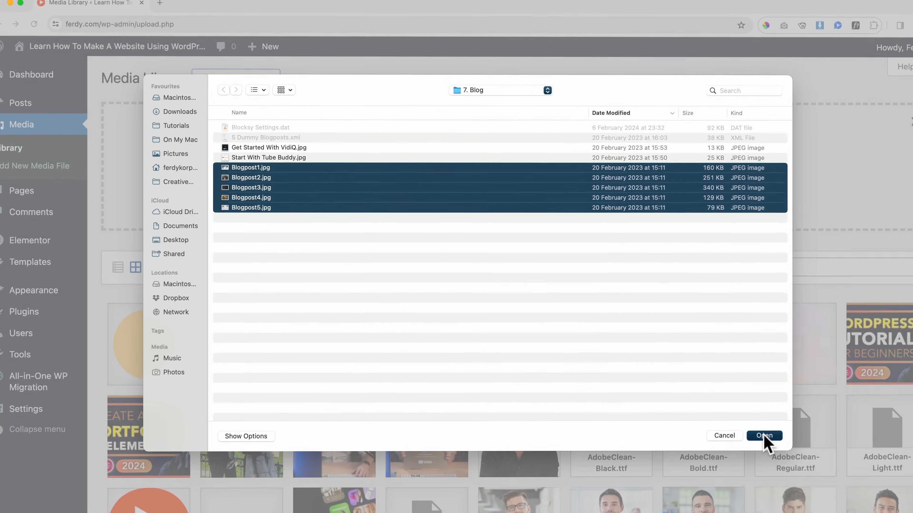
left_click(763, 434)
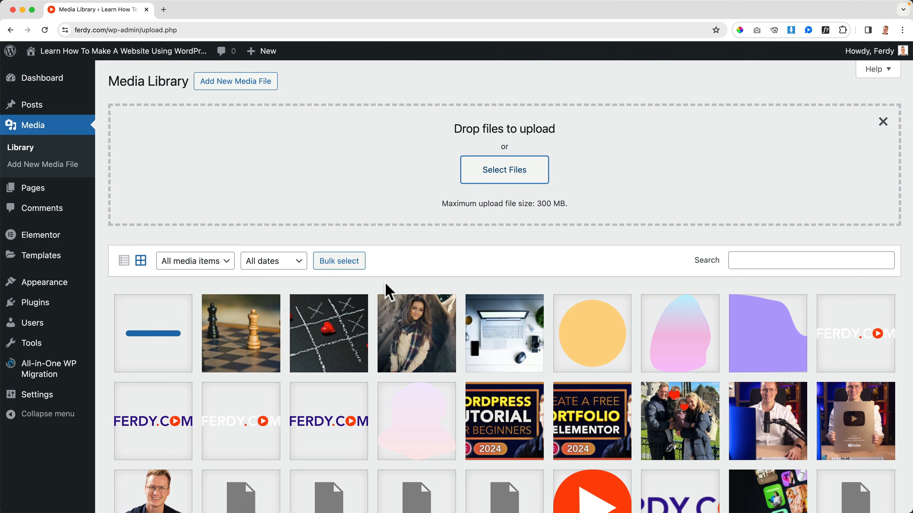
Step: Open Blogpost 1 through Blogpost 5 from the posts list for editing in separate browser tabs and switch to Blogpost 1
left_click(33, 108)
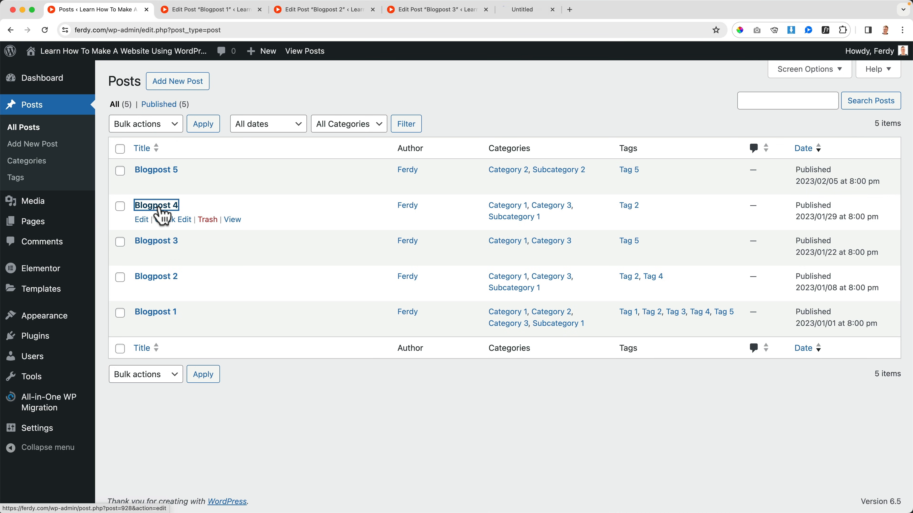
left_click(161, 173, "super")
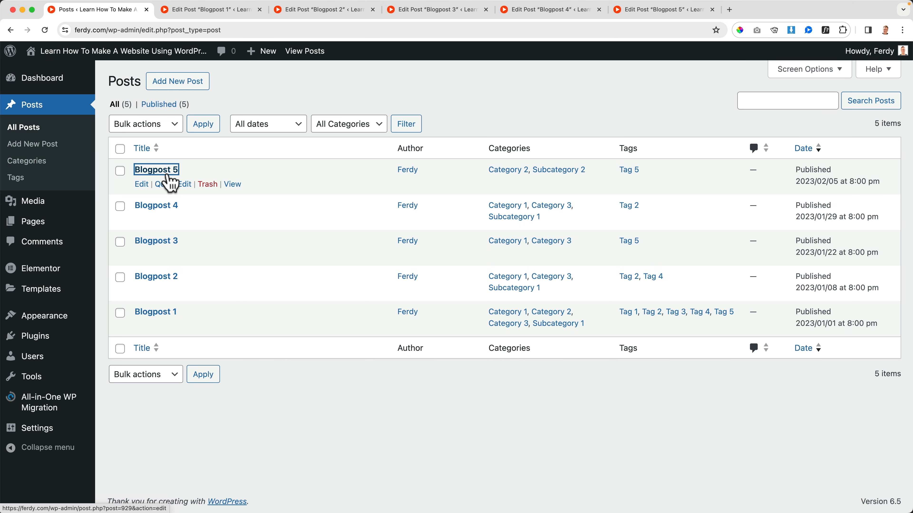
key("ctrl+Tab")
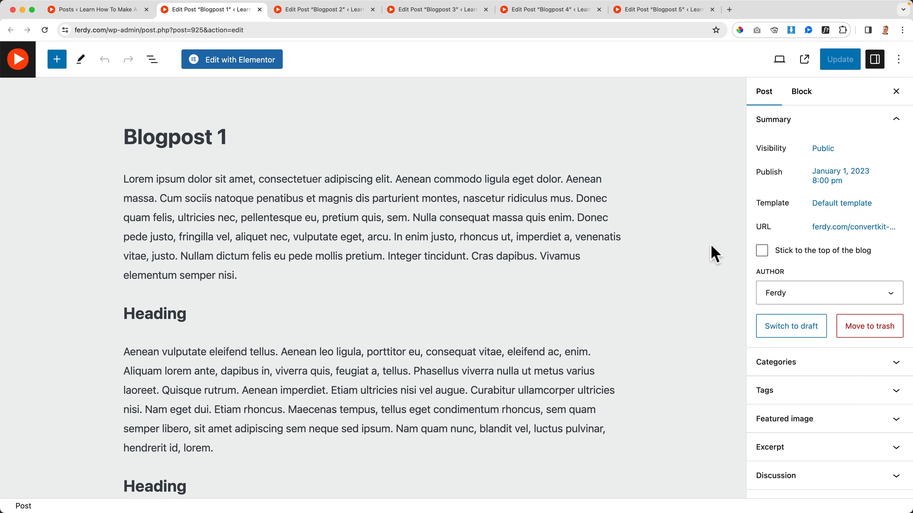
Step: Expand the Featured image settings in the editors of the five blog posts
left_click(798, 425)
key("ctrl+Tab")
left_click(796, 424)
key("ctrl+Tab")
left_click(797, 423)
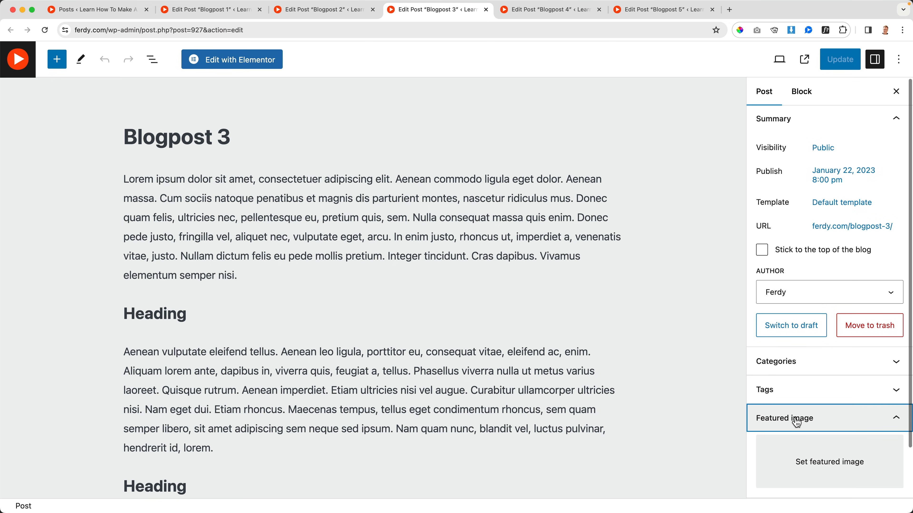
key("ctrl+Tab")
left_click(796, 421)
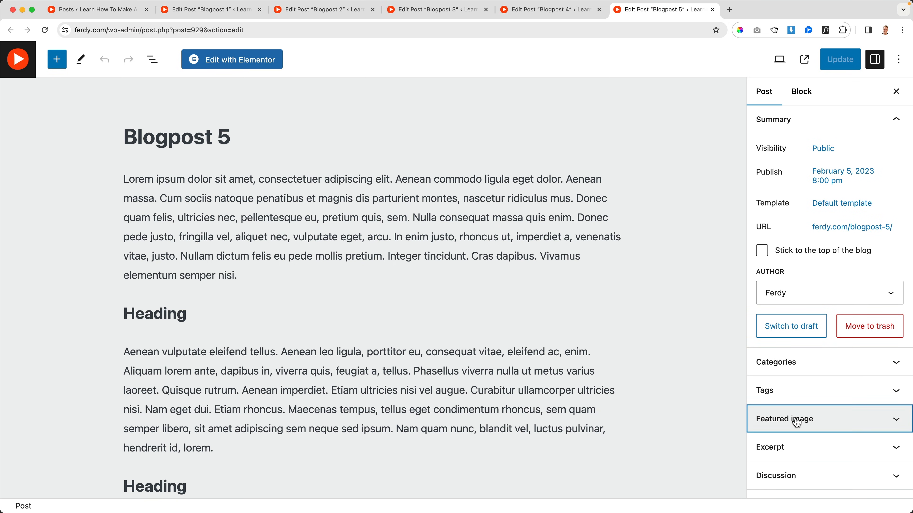
Step: Open the featured image picker in each of the five post tabs
key("super+1")
key("super+2")
left_click(803, 459)
key("super+3")
key("super+4")
left_click(804, 459)
key("super+5")
left_click(804, 460)
key("super+6")
left_click(804, 459)
Step: Select the laptop image for Blogpost 1, the woman for 2, the chessboard for 3, the tic-tac-toe hearts for 4 and the charts for 5
key("super+1")
key("super+2")
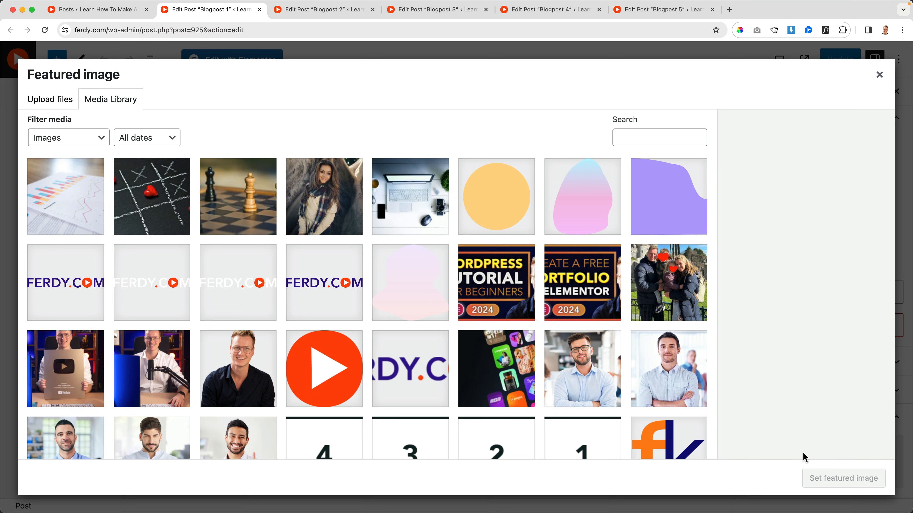
left_click(426, 227)
key("super+3")
left_click(346, 200)
key("super+4")
left_click(255, 194)
key("super+5")
left_click(147, 191)
key("super+6")
left_click(70, 192)
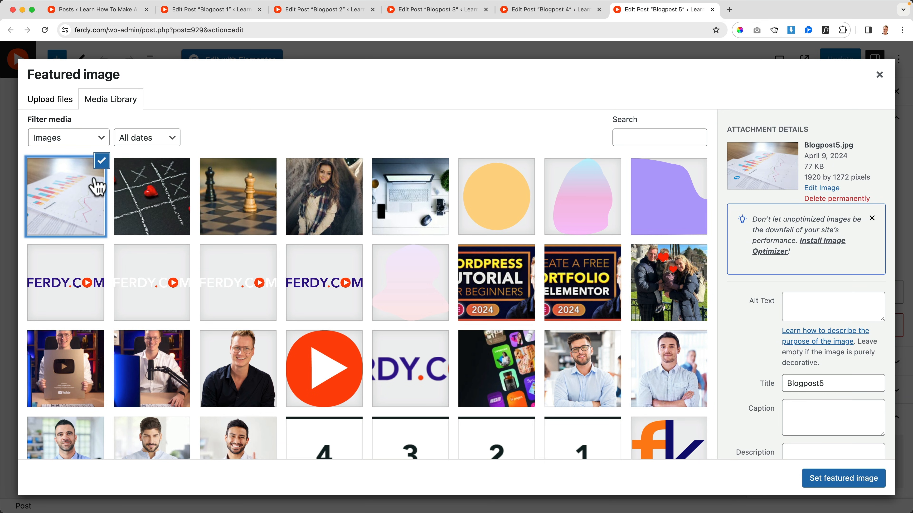
Step: Check the image selections for Blogpost 1 to 3 and apply the selected image as featured image in all five posts
left_click(211, 11)
left_click(310, 14)
left_click(420, 11)
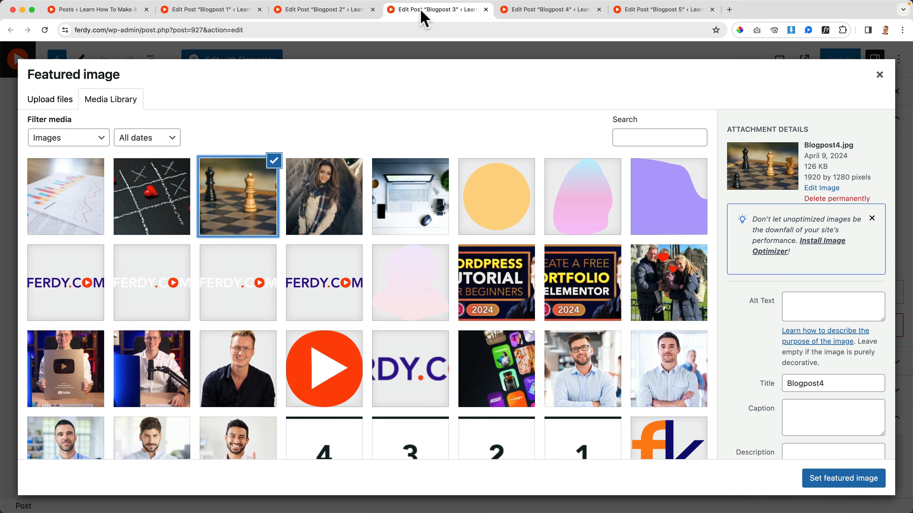
left_click(210, 8)
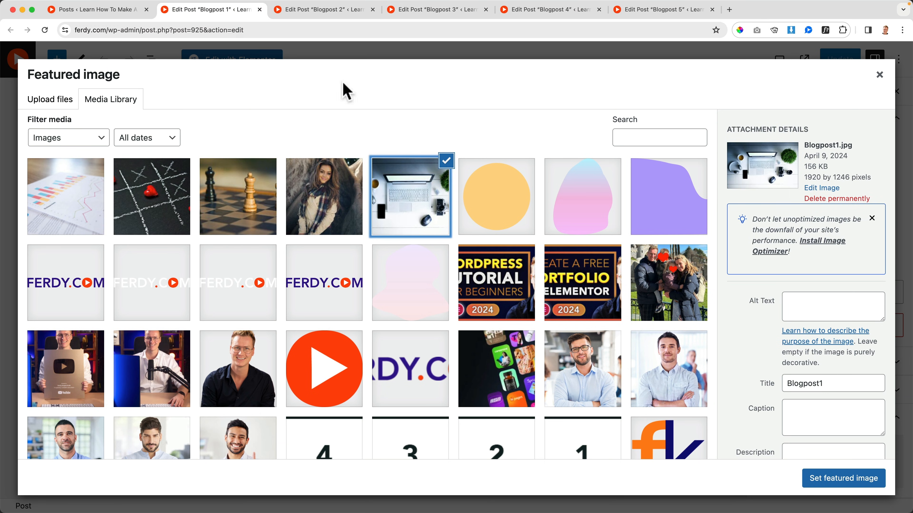
left_click(836, 487)
key("super+3")
left_click(836, 487)
key("super+4")
left_click(836, 487)
key("super+5")
left_click(836, 487)
key("super+6")
left_click(837, 488)
Step: Update Blogpost 1 through Blogpost 5 to save their featured images
key("super+1")
key("super+2")
left_click(840, 60)
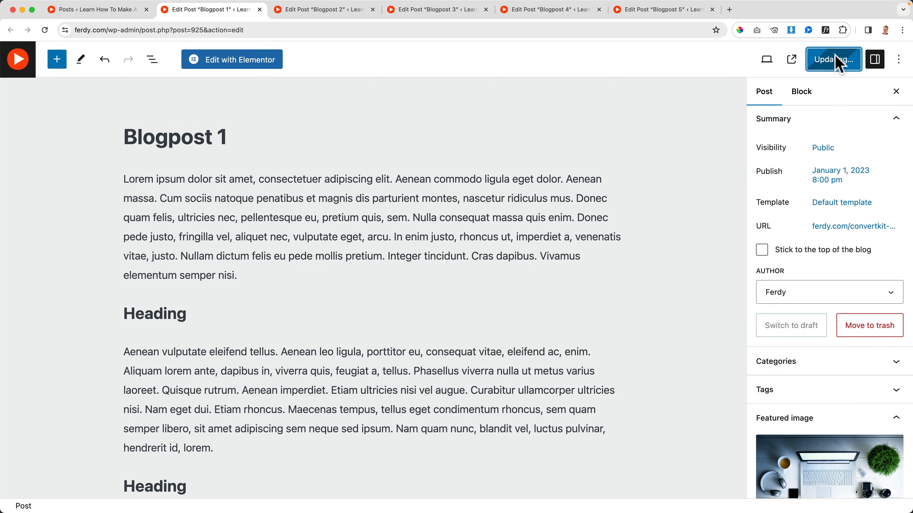
key("super+3")
left_click(839, 60)
key("super+4")
left_click(840, 59)
key("super+5")
left_click(839, 59)
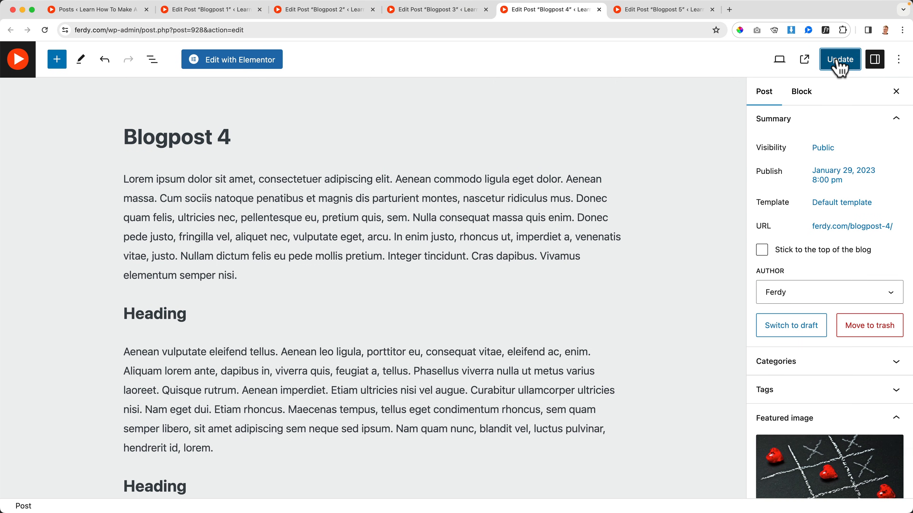
key("super+6")
left_click(839, 59)
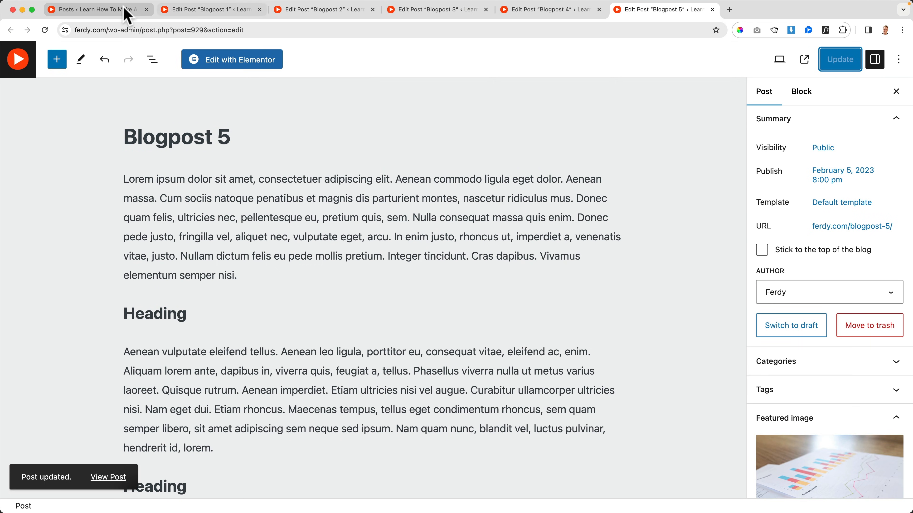
Step: Visit the live site's Blog page and review how the five posts and their featured images are displayed
left_click(121, 18)
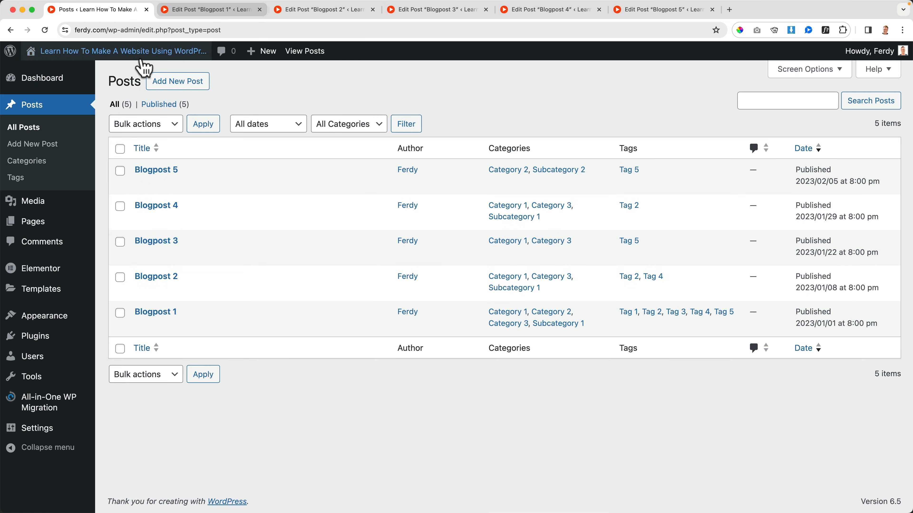
left_click(119, 54)
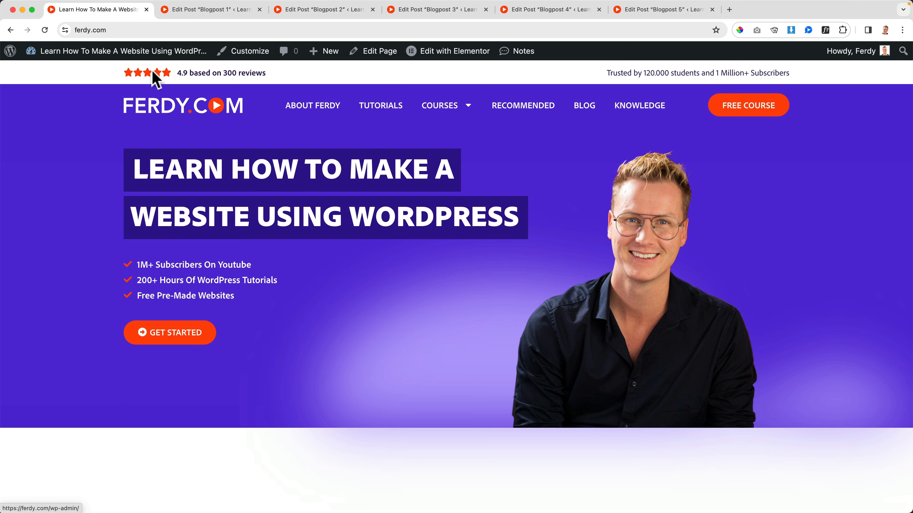
left_click(579, 107)
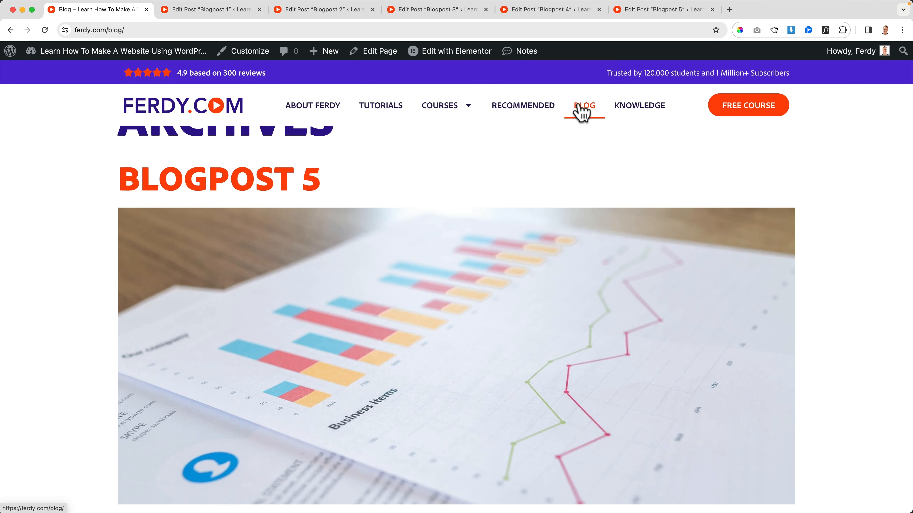
scroll(94, 189, "down", 10)
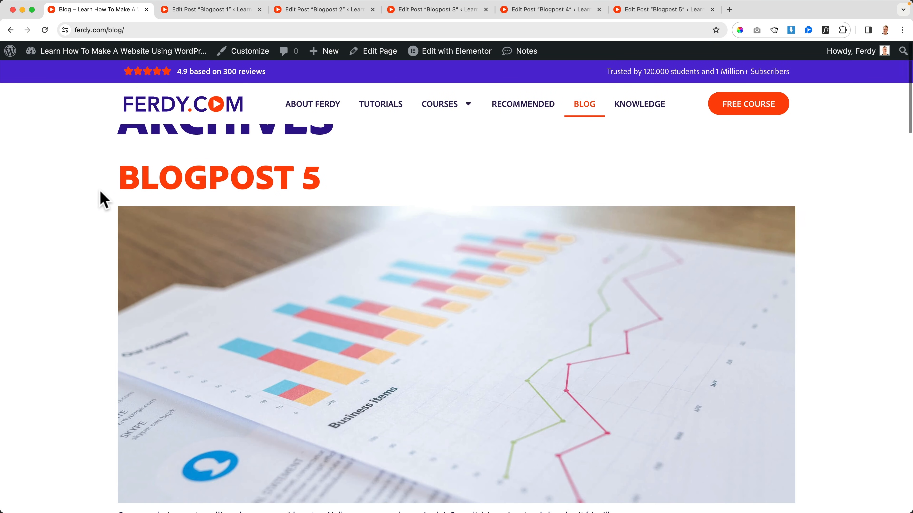
scroll(103, 200, "down", 15)
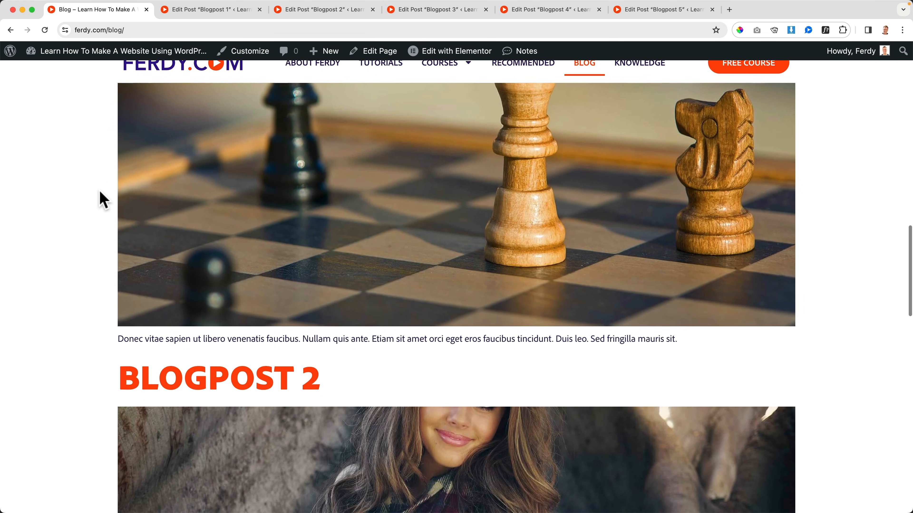
scroll(103, 199, "down", 15)
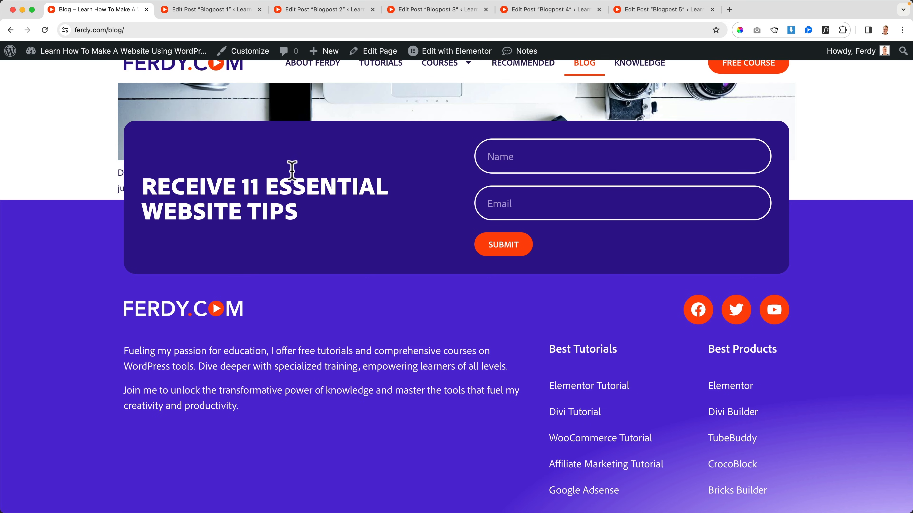
Step: Close the browser tabs holding the editors of Blogpost 1 through Blogpost 5
scroll(300, 171, "up", 20)
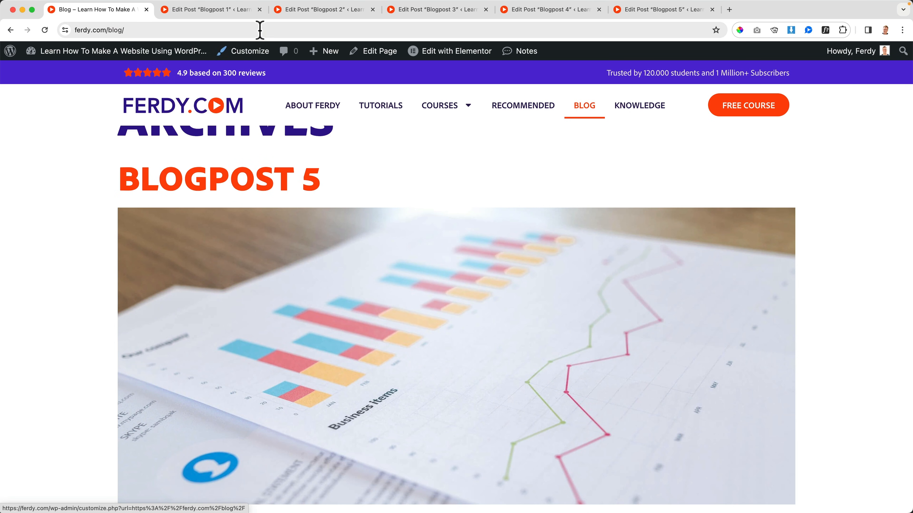
left_click(260, 10)
left_click(260, 10)
left_click(260, 9)
left_click(260, 10)
left_click(261, 10)
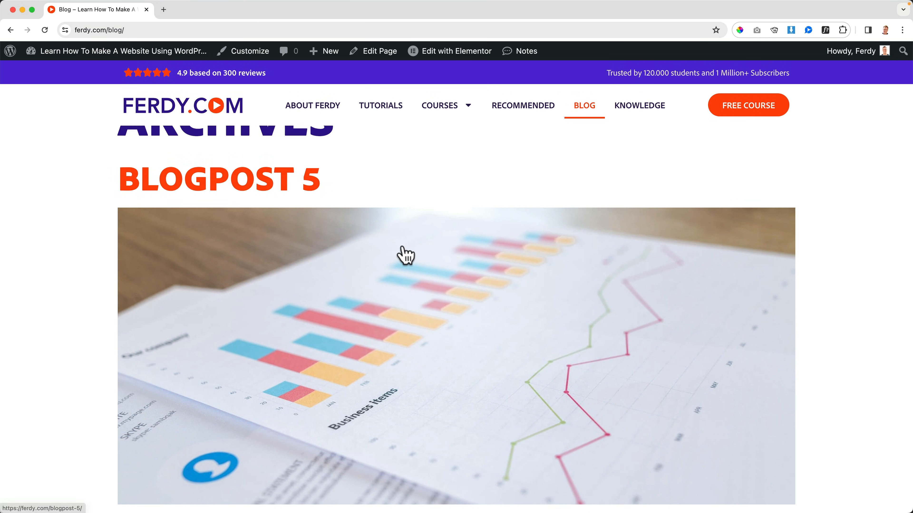
Step: Review the Blog page and the content of the post "How TubeBuddy A/B Testing Will Skyrocket Your YT Channel"
scroll(404, 256, "down", 15)
scroll(296, 255, "up", 15)
scroll(295, 256, "up", 10)
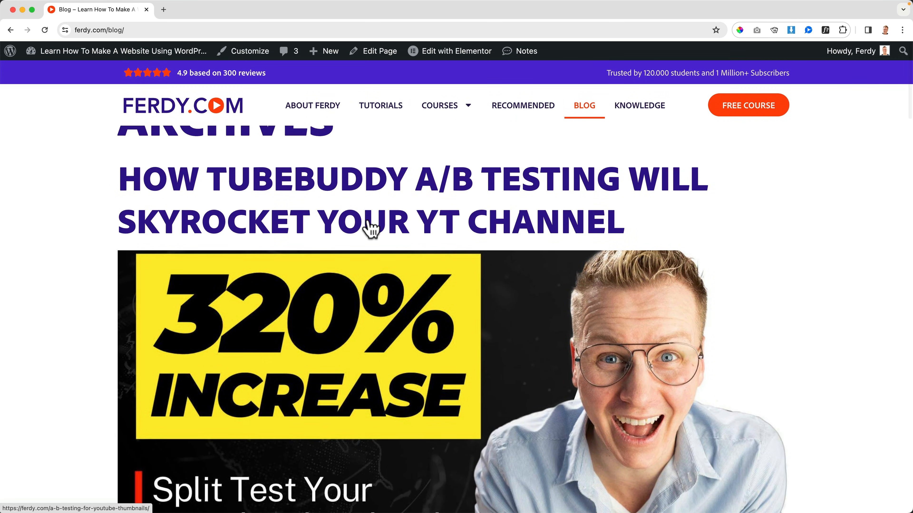
left_click(369, 229)
scroll(231, 241, "down", 20)
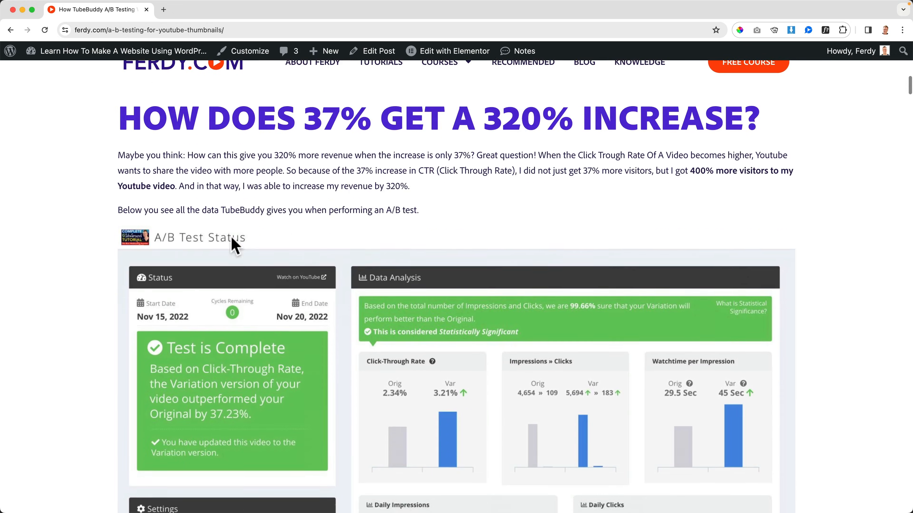
scroll(235, 245, "down", 10)
scroll(261, 253, "up", 20)
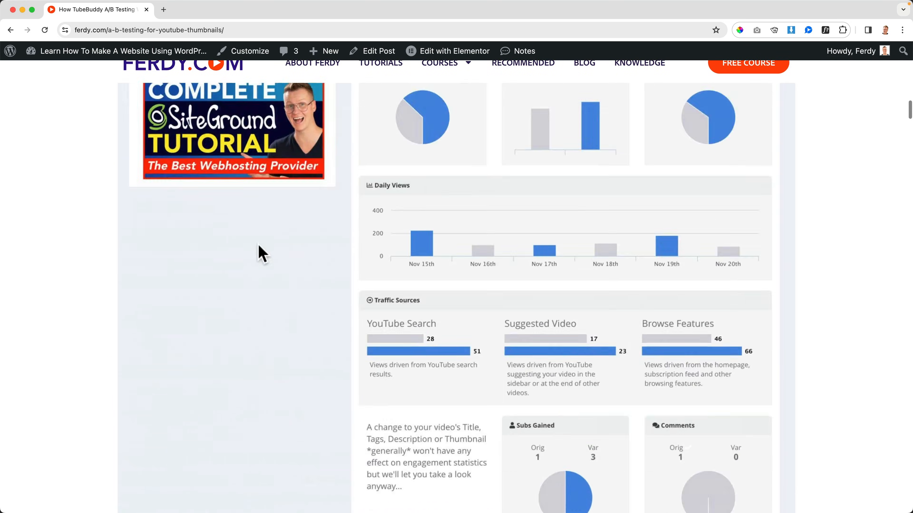
scroll(262, 250, "up", 3)
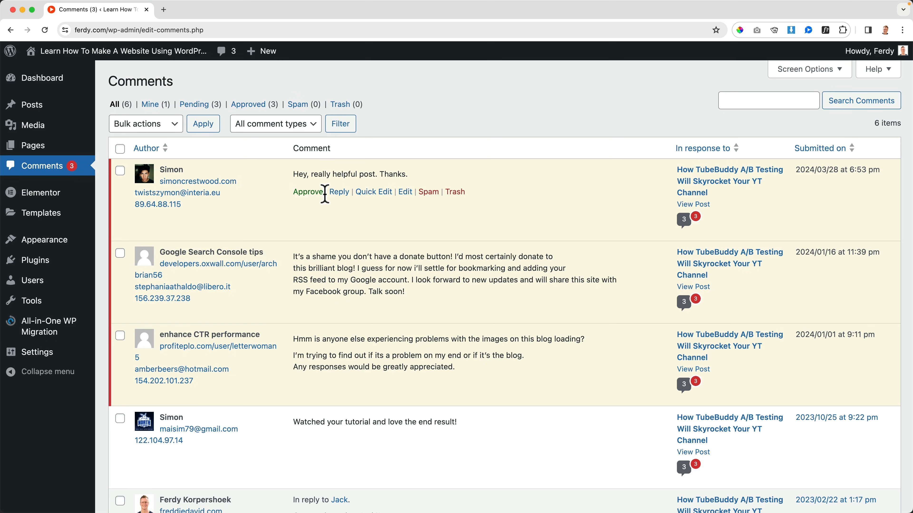
Step: Approve the pending comments on the TubeBuddy A/B testing post
left_click(309, 309)
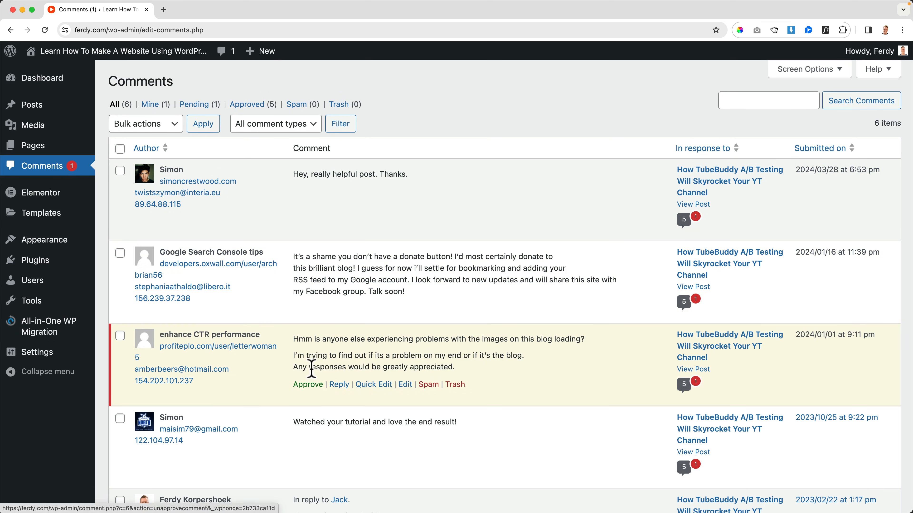
left_click(308, 385)
Step: Return to the live site's Blog page and compare it with the TubeBuddy post's title, content, comments and reply form
left_click(172, 53)
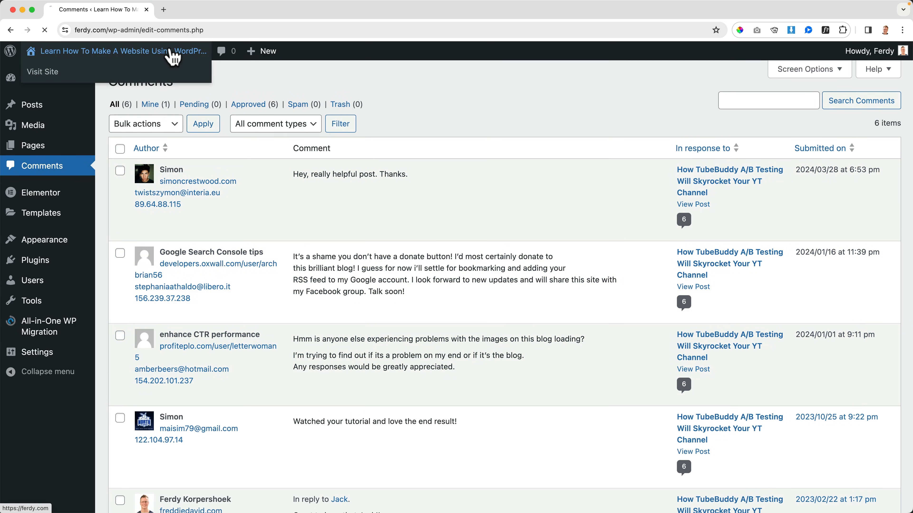
left_click(585, 106)
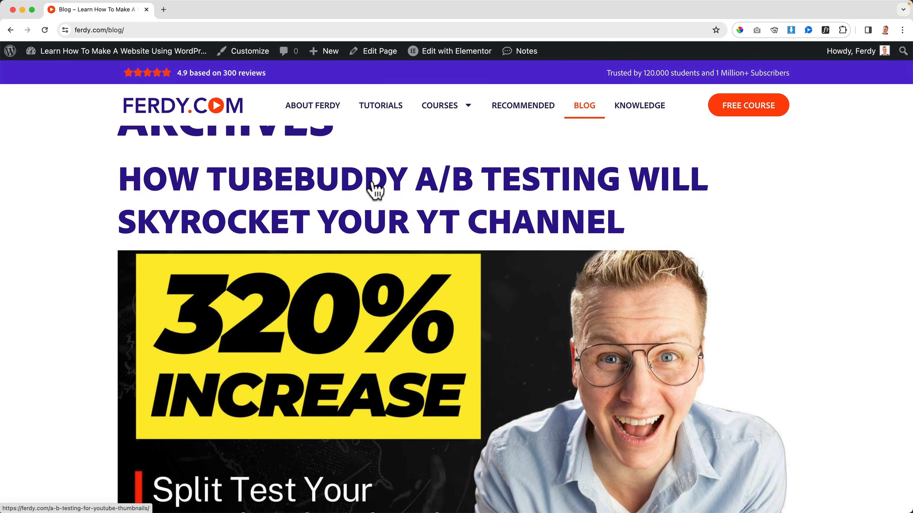
left_click(375, 190)
scroll(449, 220, "down", 20)
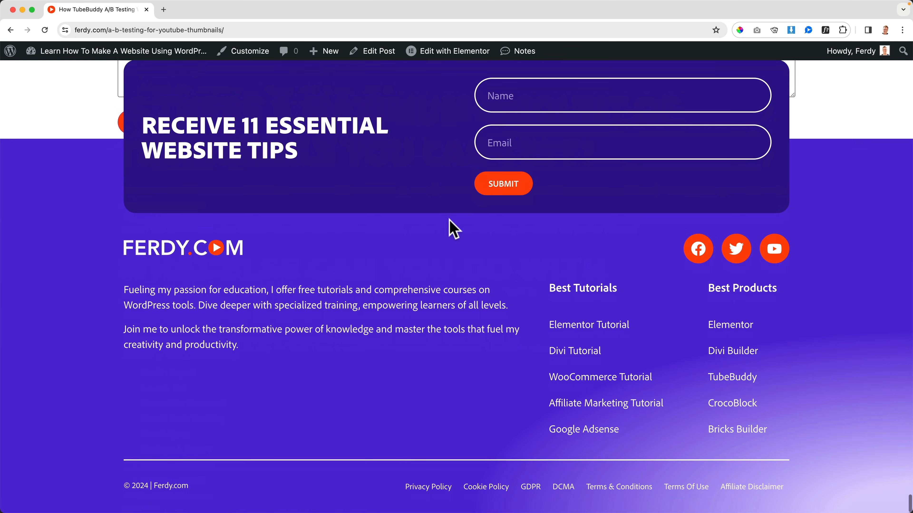
scroll(446, 220, "up", 8)
scroll(444, 221, "up", 15)
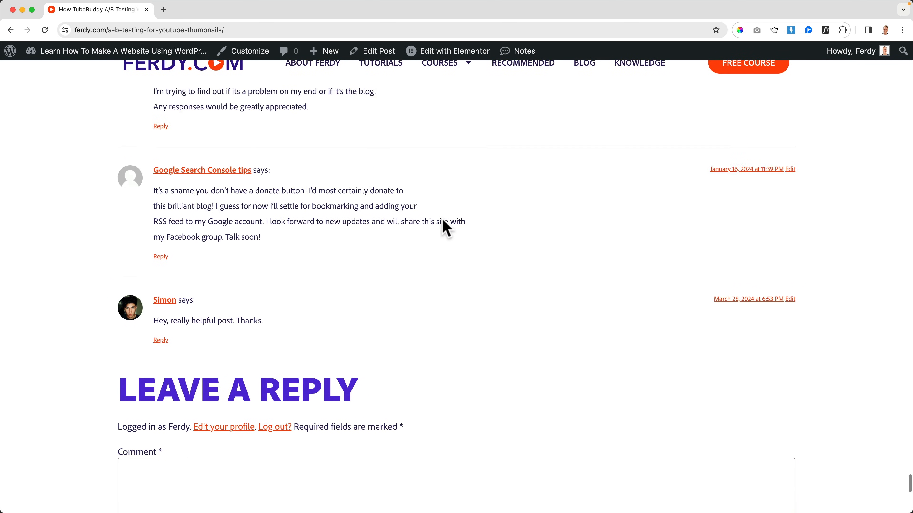
scroll(347, 215, "up", 20)
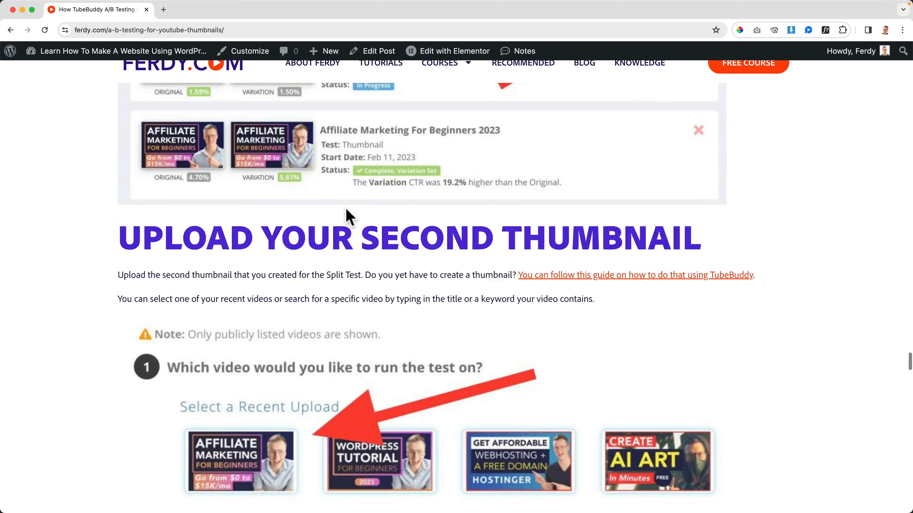
scroll(348, 202, "up", 10)
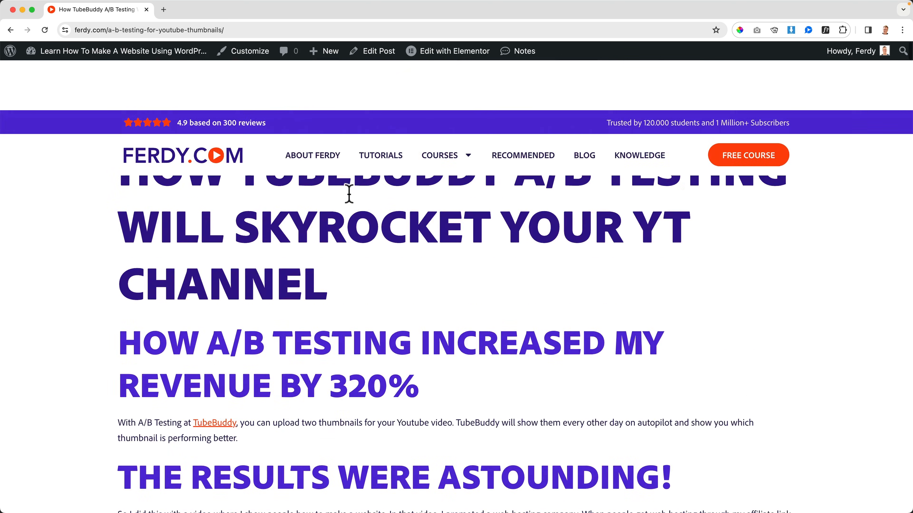
left_click(585, 108)
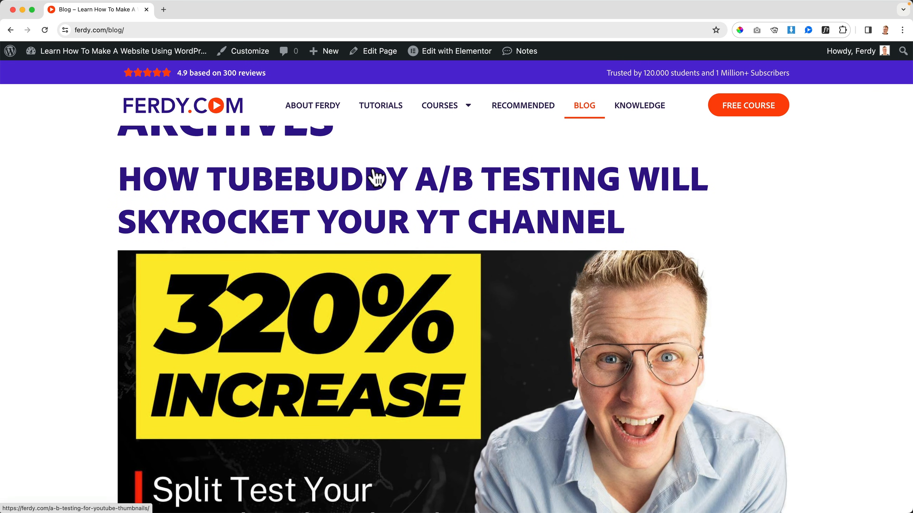
left_click(377, 179)
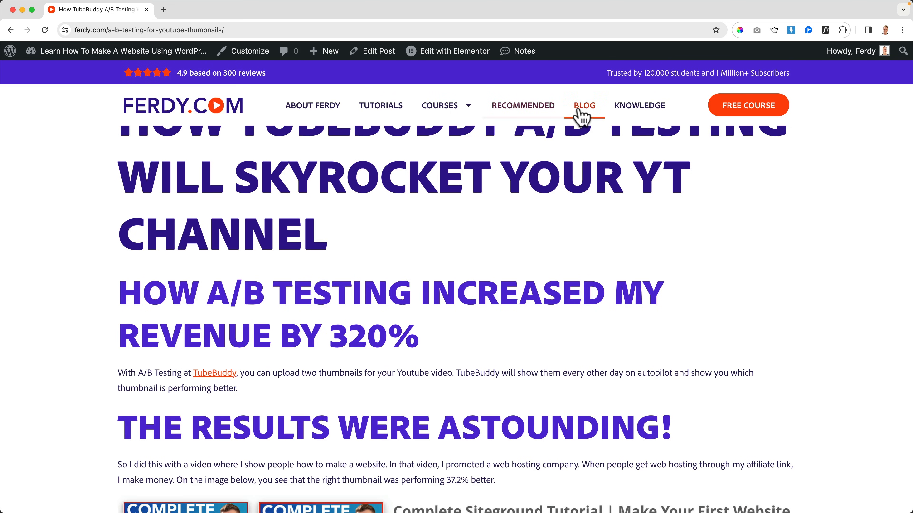
Step: Create a blank Archive template in the Theme Builder without using a library block, and start adding a container
left_click(126, 55)
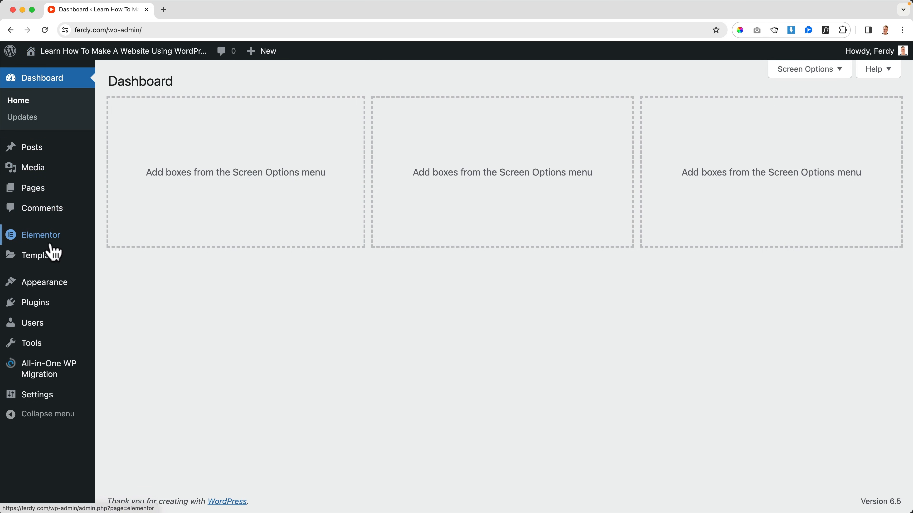
mouse_move(51, 261)
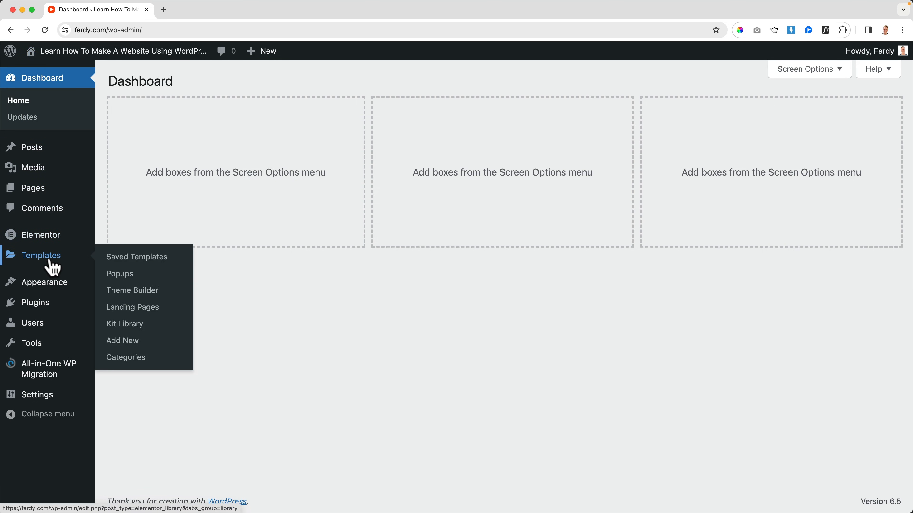
left_click(138, 298)
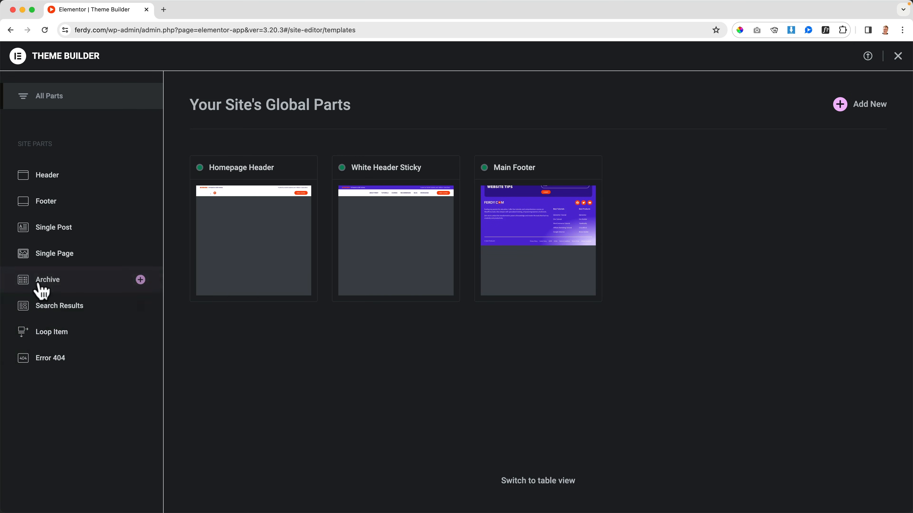
left_click(50, 284)
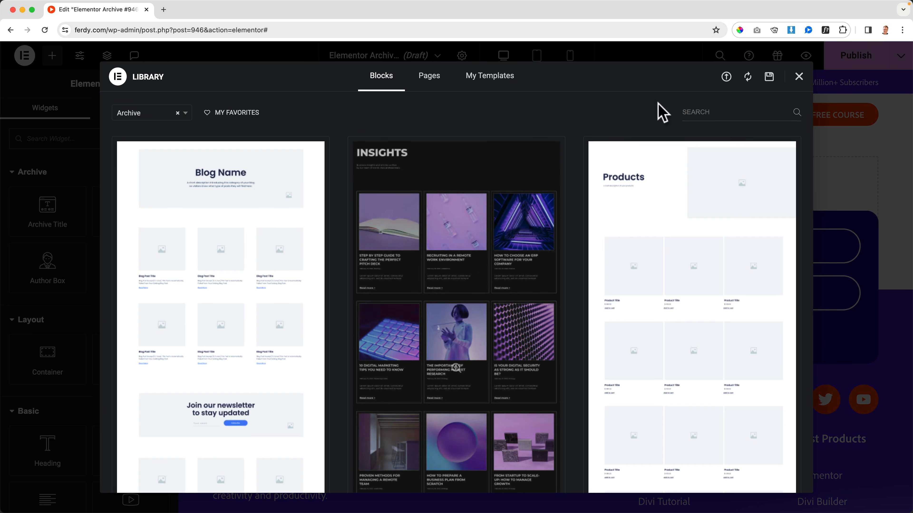
left_click(799, 77)
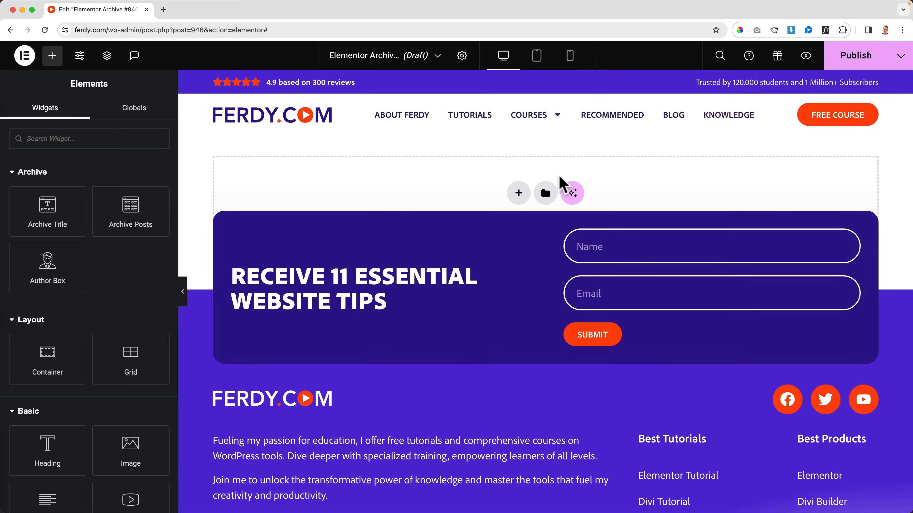
left_click(519, 194)
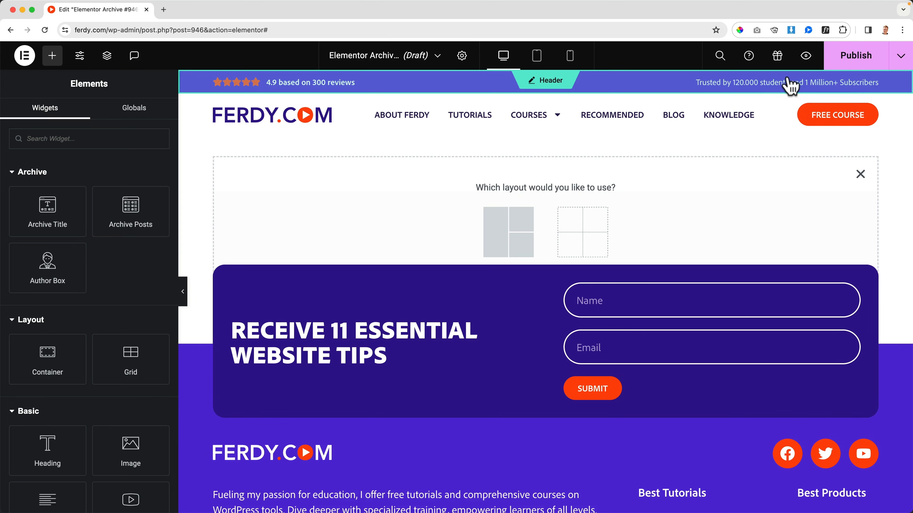
Step: Publish the archive template with the display condition Include Posts Archive
left_click(855, 59)
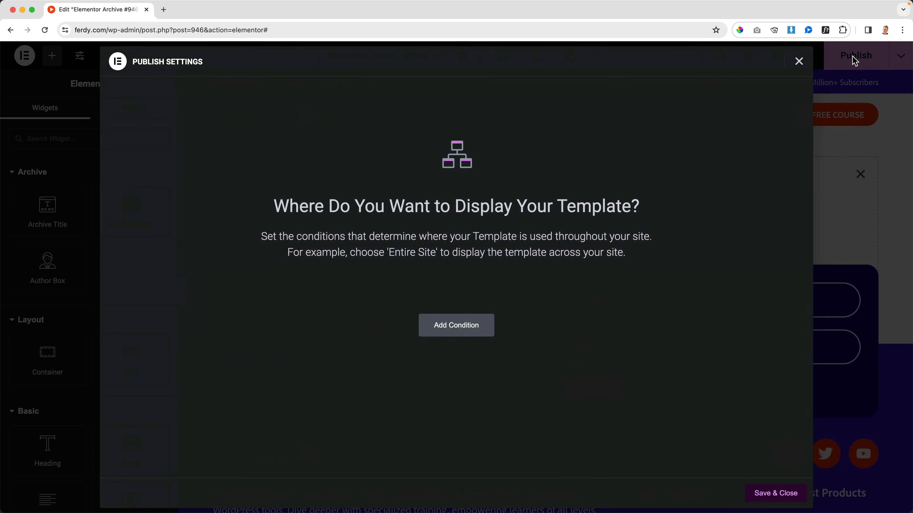
left_click(454, 329)
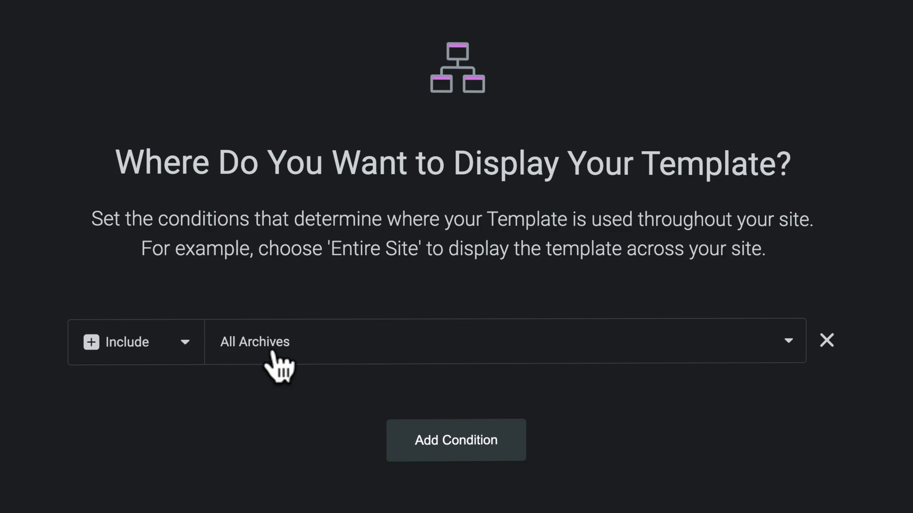
left_click(271, 355)
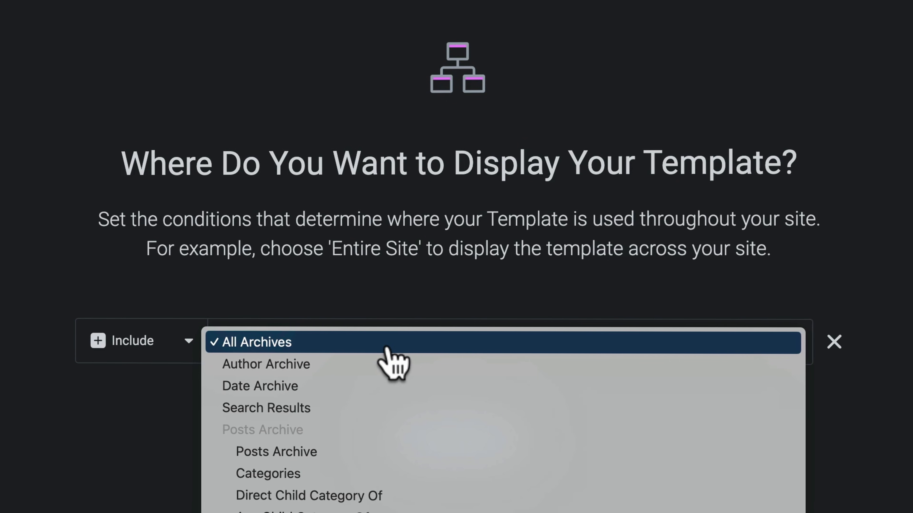
left_click(324, 452)
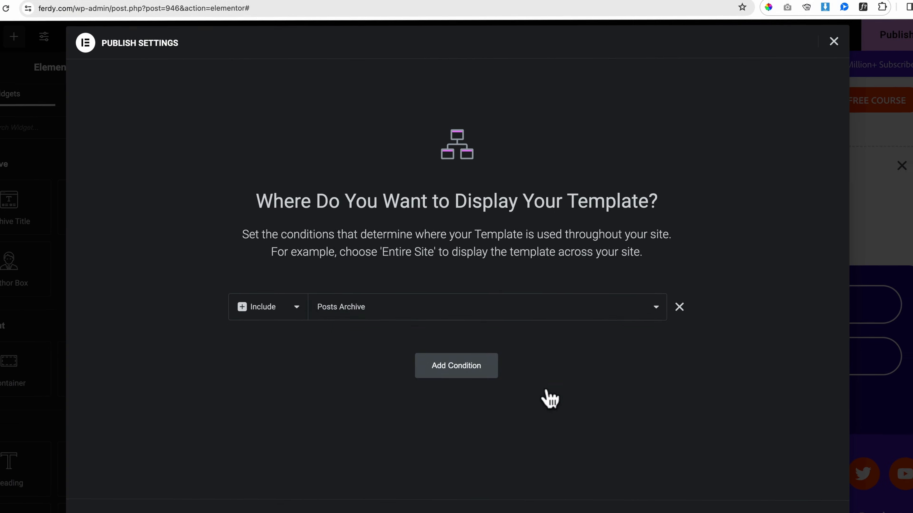
left_click(770, 495)
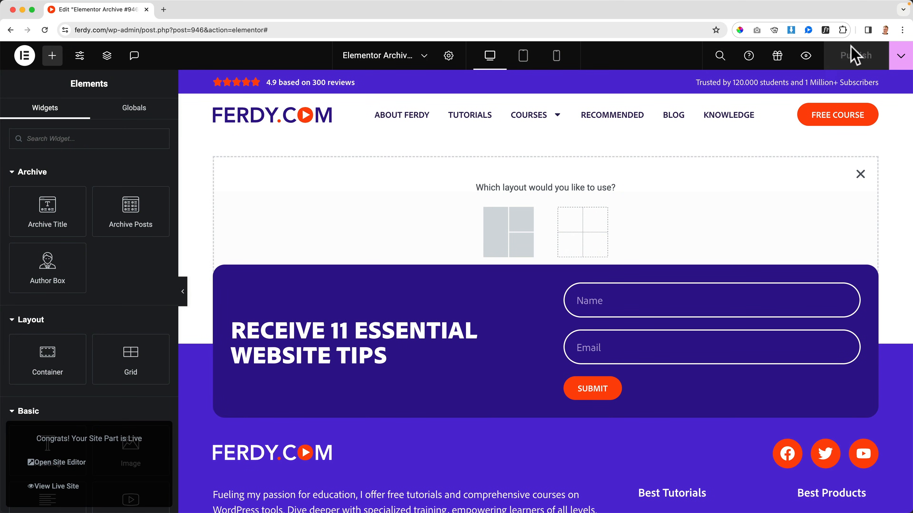
Step: Preview the archive template and check how the site's Blog page displays it
left_click(806, 56)
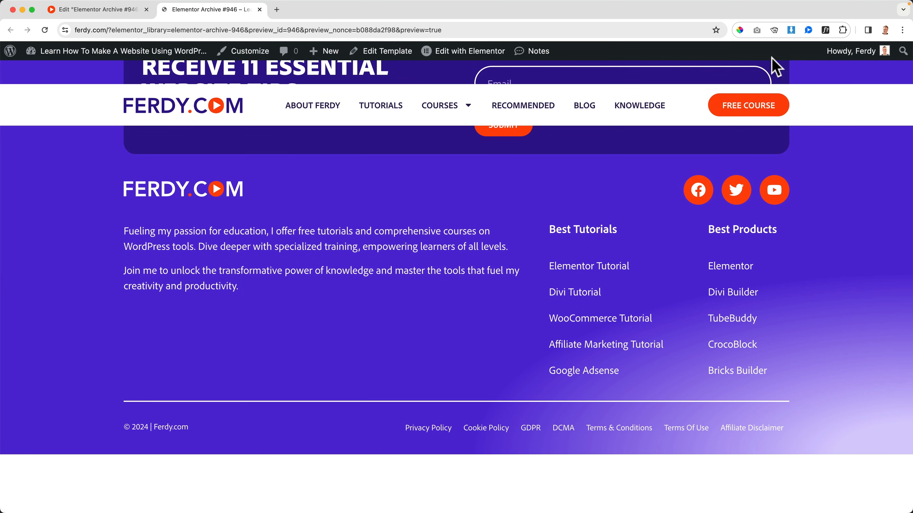
left_click(584, 107)
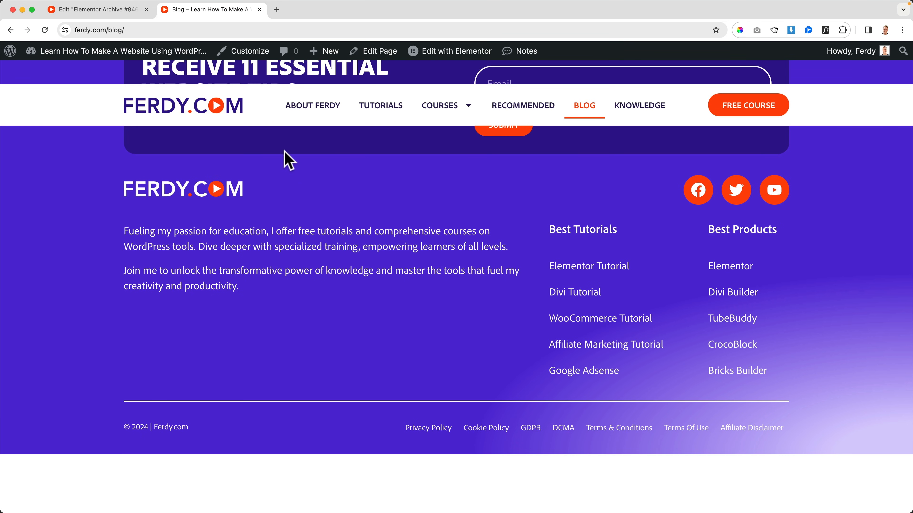
left_click(119, 10)
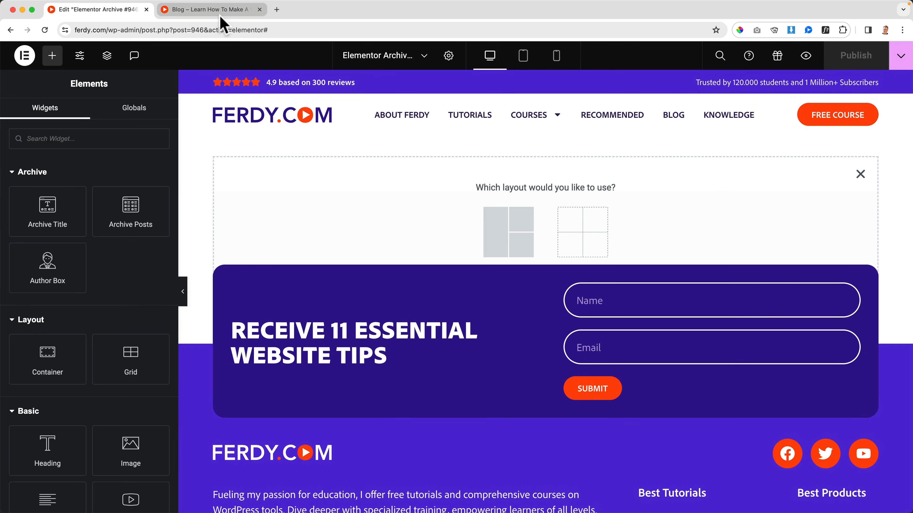
Step: Try copying the Hero container from the Home page into the archive template, and delete the pasted copy
left_click(212, 10)
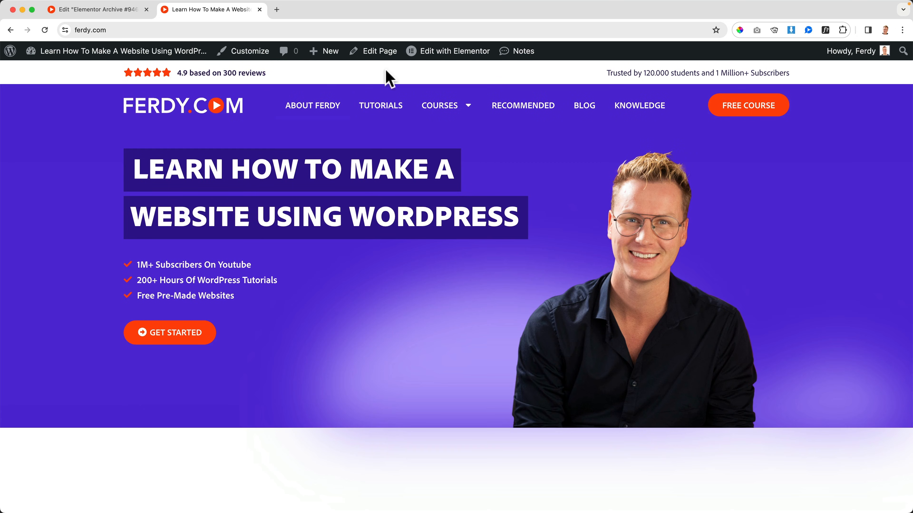
left_click(455, 54)
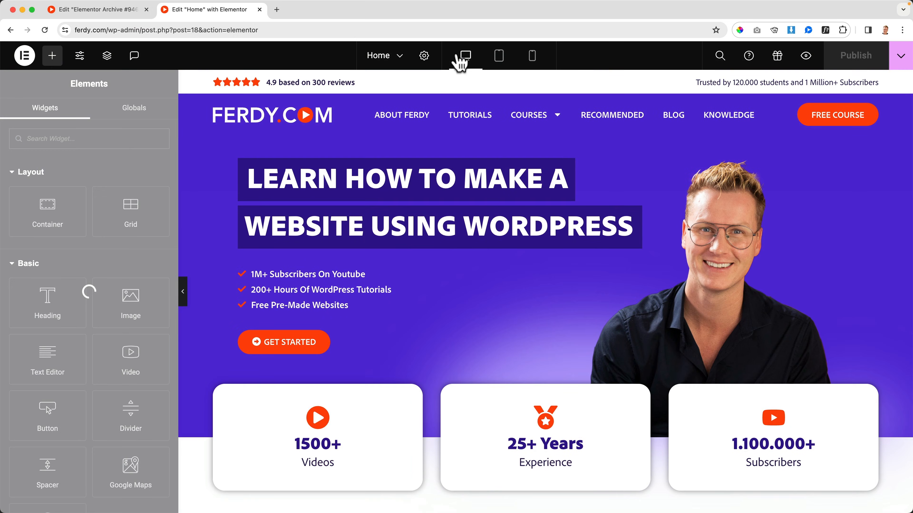
left_click(107, 56)
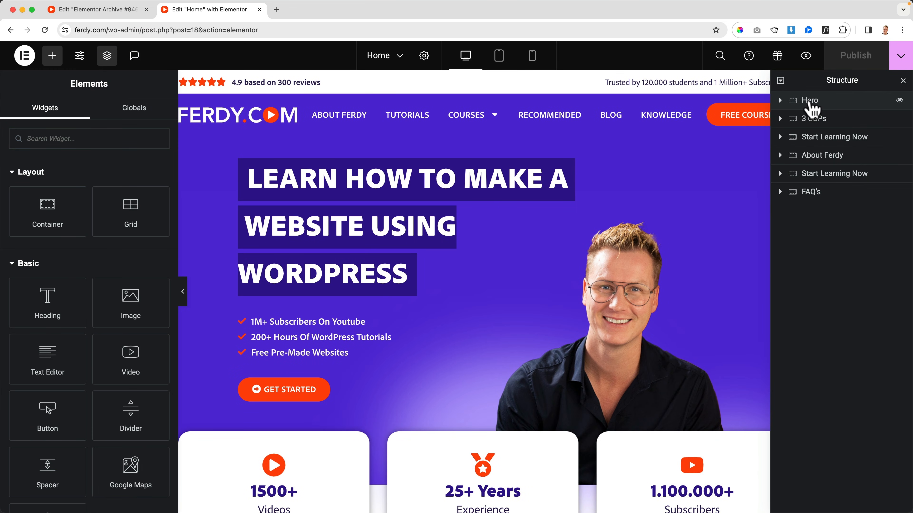
right_click(812, 107)
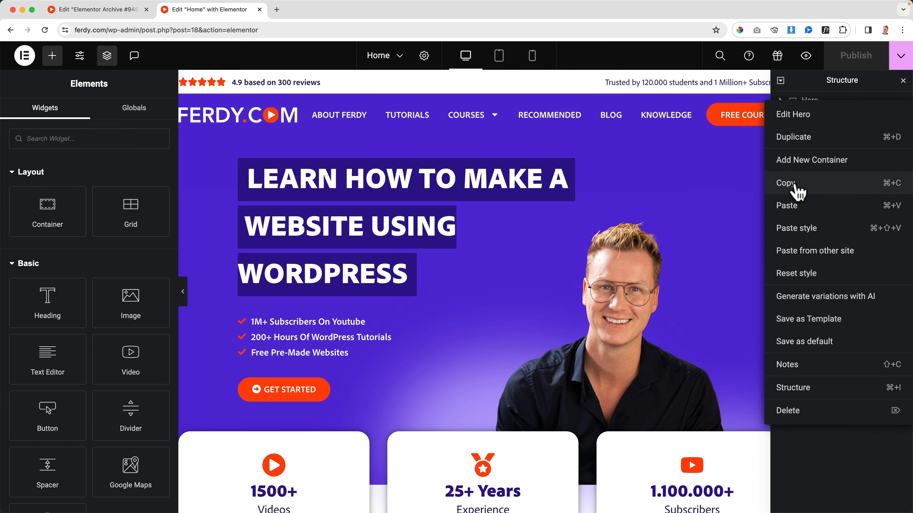
left_click(797, 191)
left_click(125, 13)
right_click(435, 208)
left_click(459, 223)
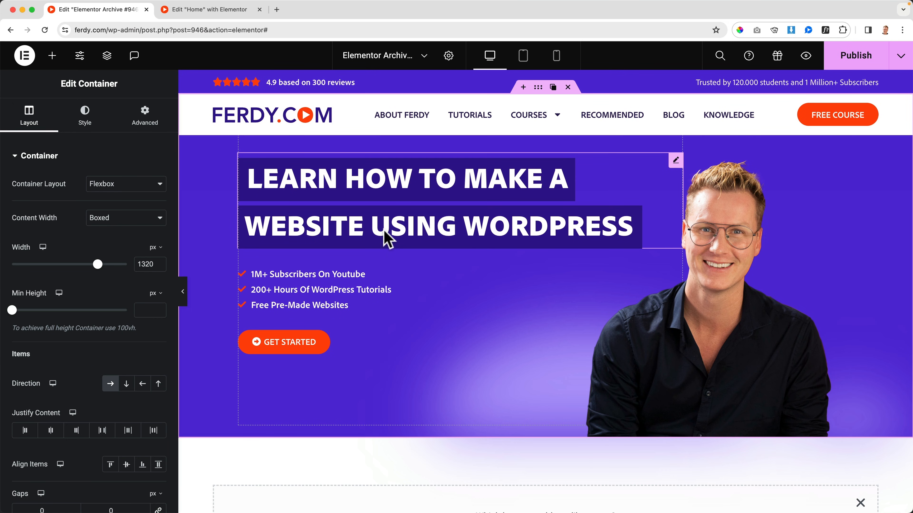
key("Delete")
Step: Add a two-column Flexbox container to the archive template and a single-column container with downward direction below it
left_click(504, 228)
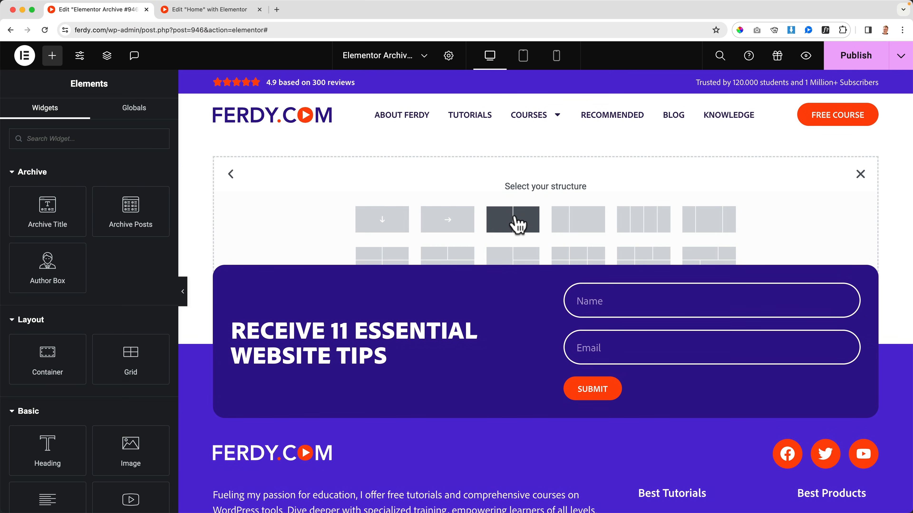
left_click(516, 226)
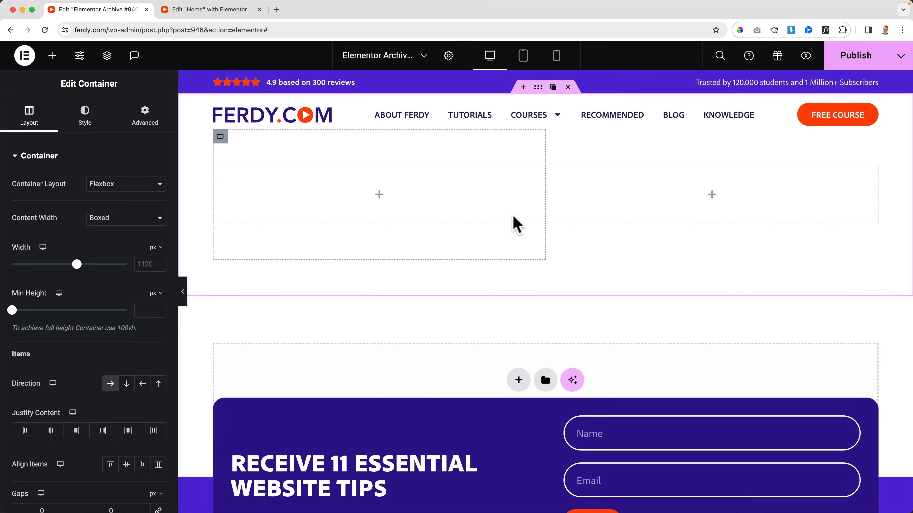
left_click(519, 381)
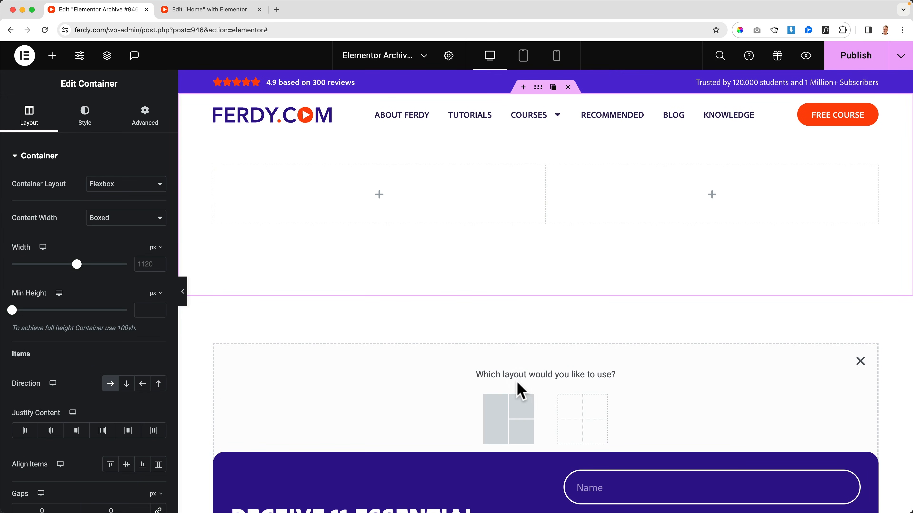
left_click(506, 415)
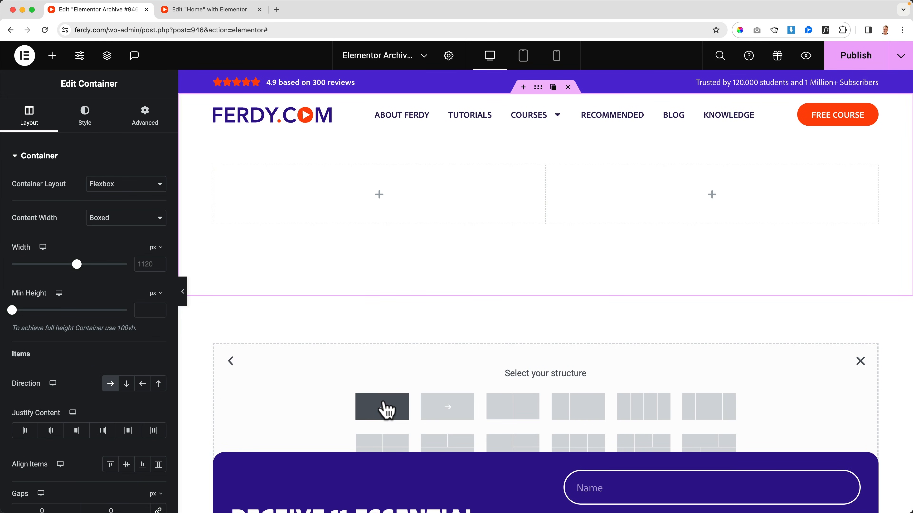
left_click(388, 409)
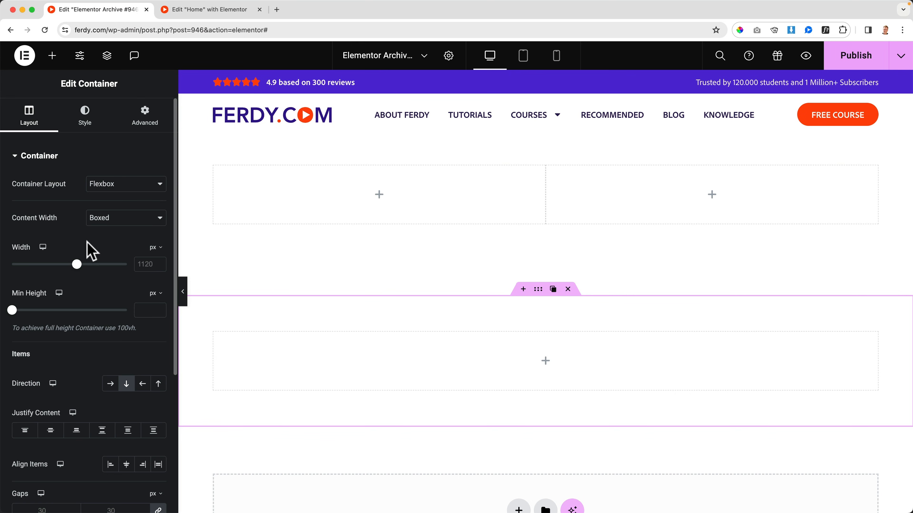
Step: Set the single-column container's minimum height to 300 px and check the template in the preview
left_click(152, 309)
type("300")
left_click(806, 55)
left_click(230, 17)
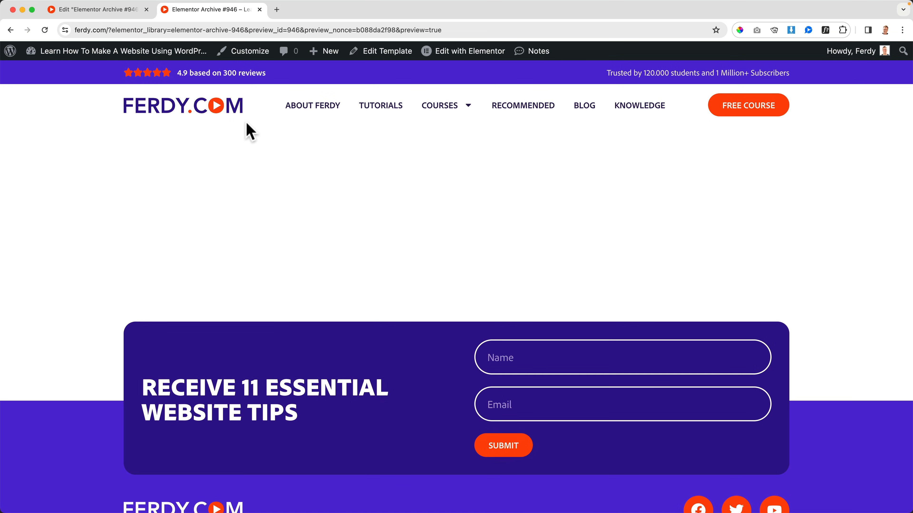
left_click(117, 11)
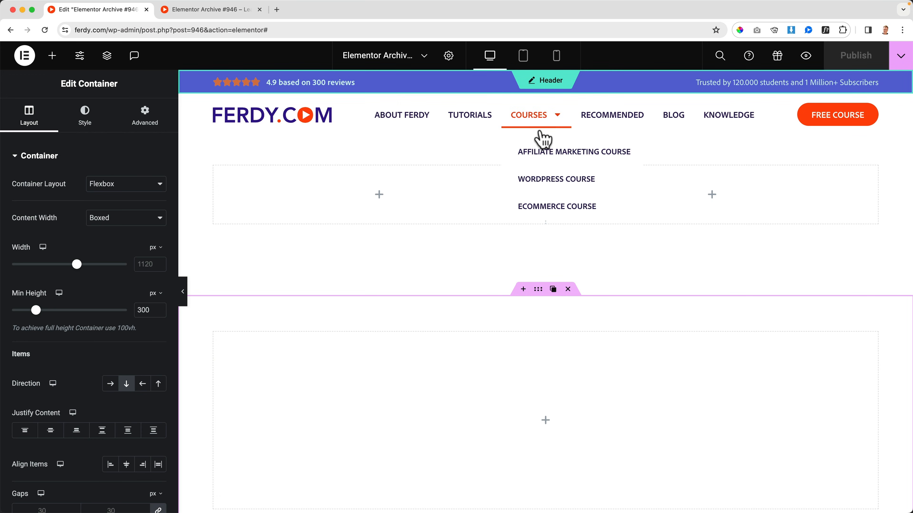
Step: Rename the upper two-column container as Title in the page structure
left_click(107, 55)
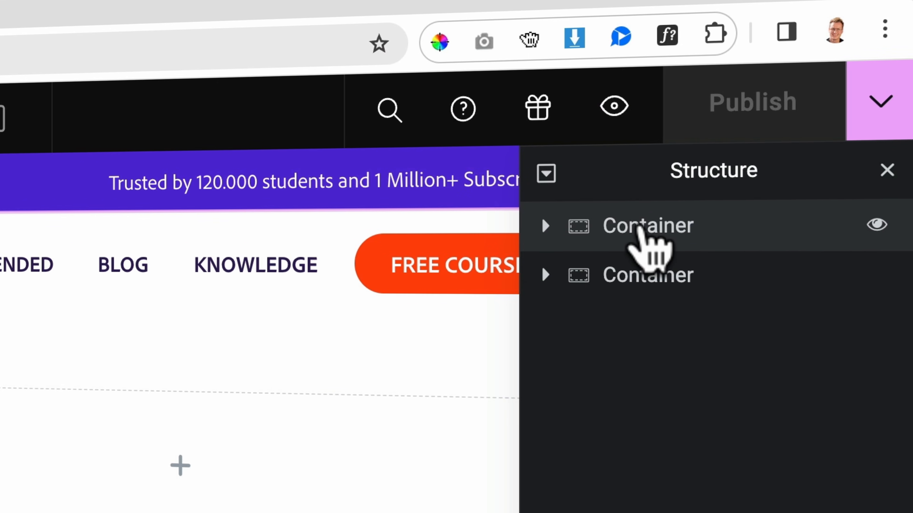
double_click(815, 103)
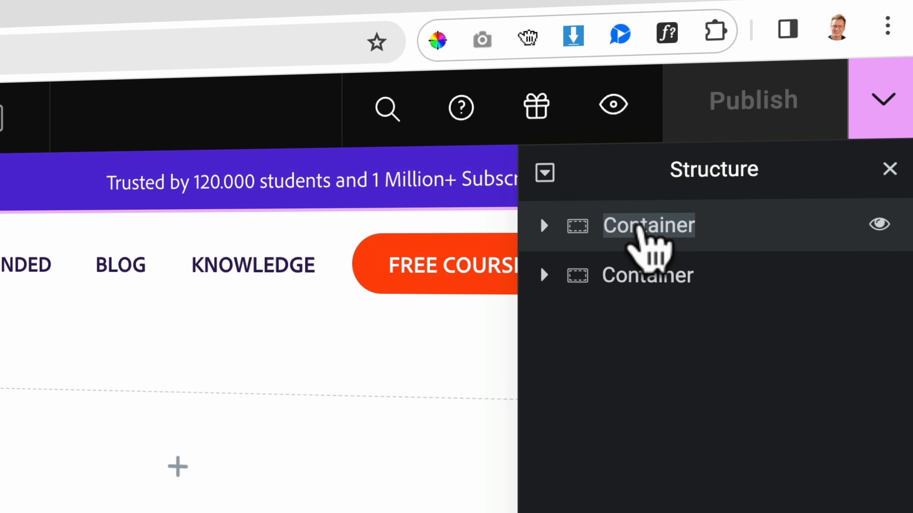
type("Title")
key("Return")
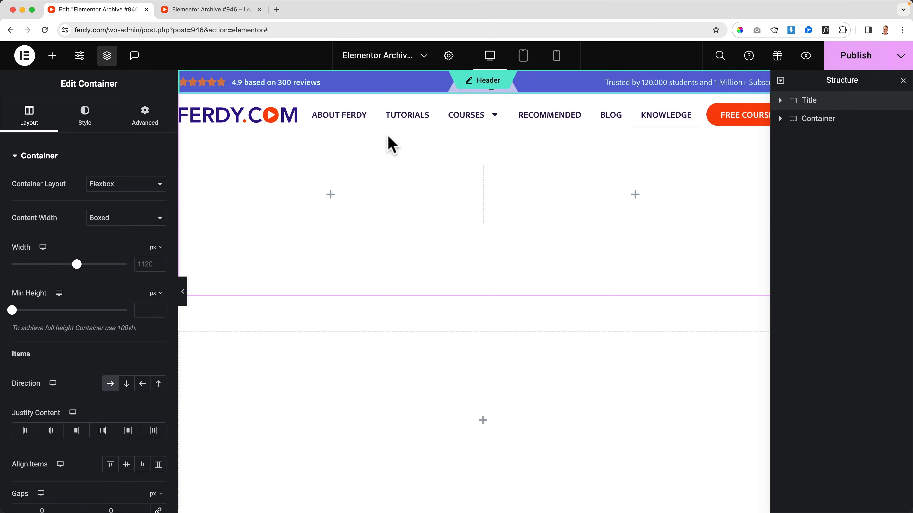
Step: Give the Title container a gradient background with the global colour Light Purple for both gradient colours
left_click(86, 116)
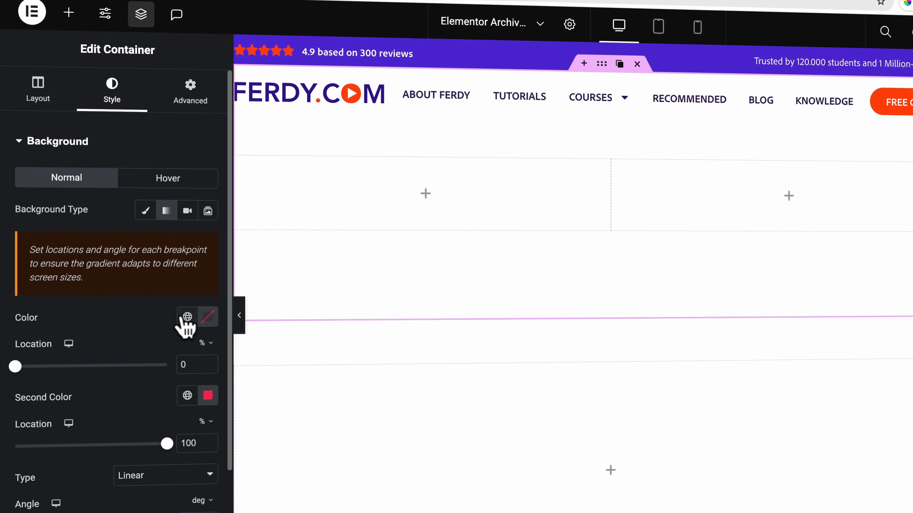
left_click(188, 317)
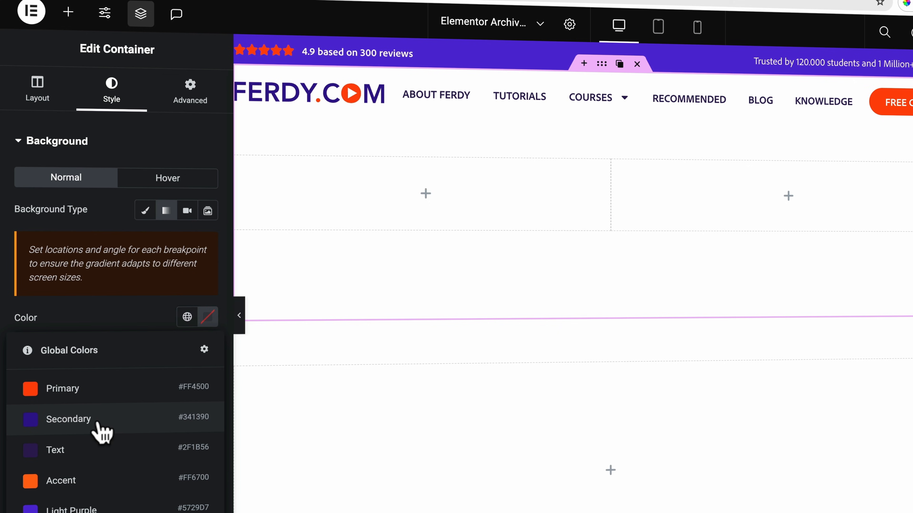
left_click(90, 507)
left_click(187, 396)
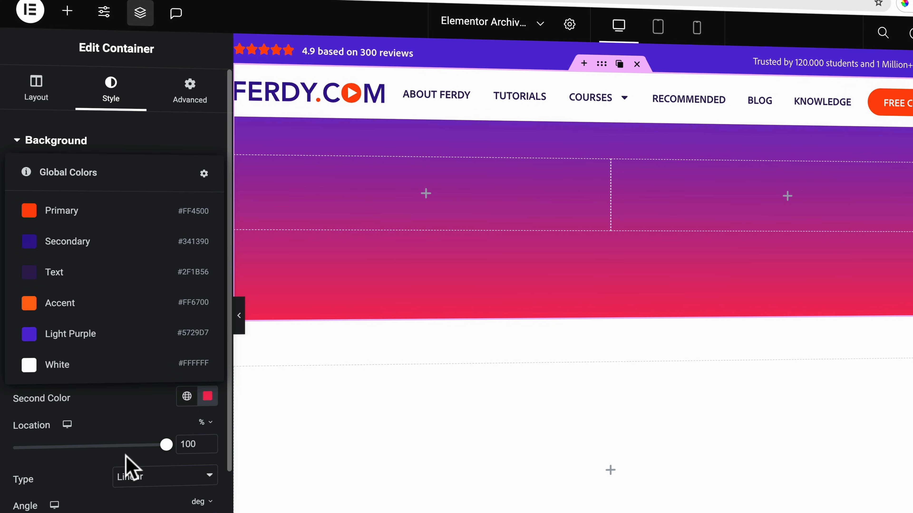
left_click(102, 334)
left_click(202, 398)
left_click_drag(176, 220, 142, 201)
left_click(74, 224)
key("super+z")
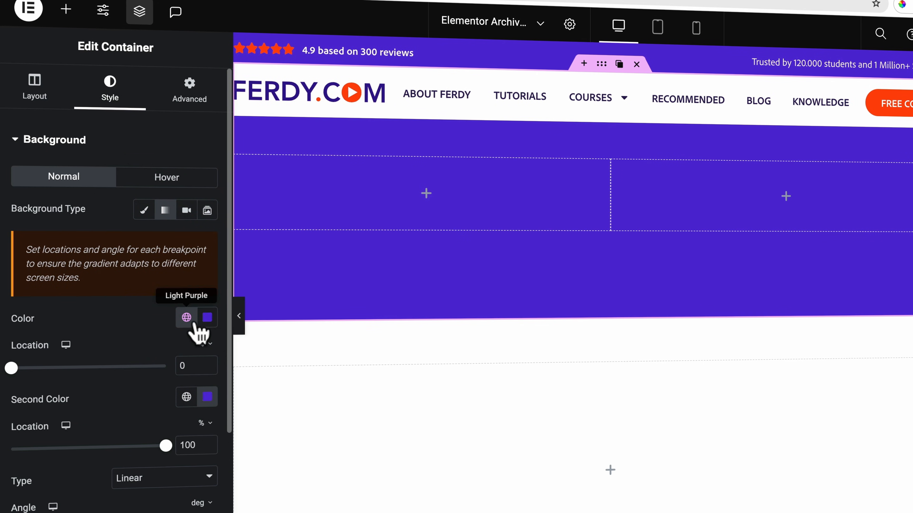
Step: Change the gradient's first colour to a very light purple custom shade
left_click(206, 325)
left_click_drag(163, 378, 143, 378)
left_click(142, 308)
Step: Make the gradient Radial at position Bottom Right, with the first colour's location at 14% and the second's at 43%
scroll(61, 479, "down", 3)
left_click(142, 377)
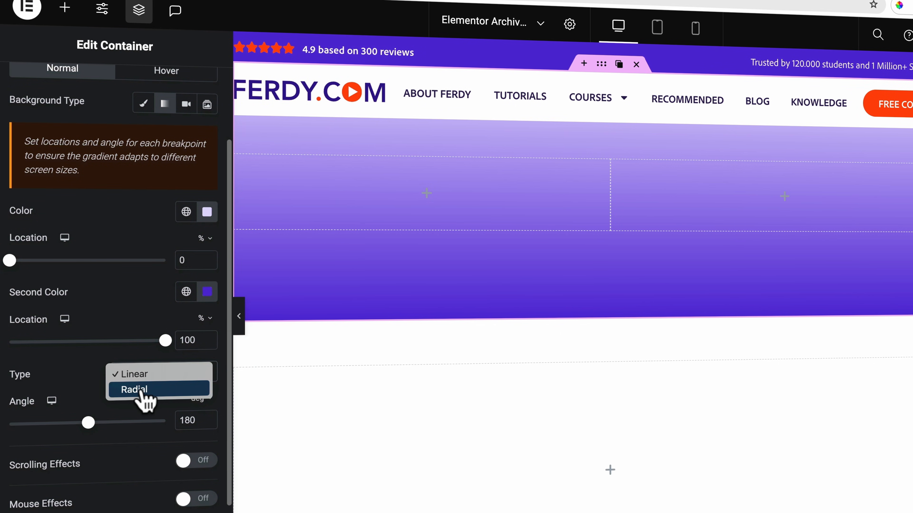
left_click(142, 389)
left_click(143, 407)
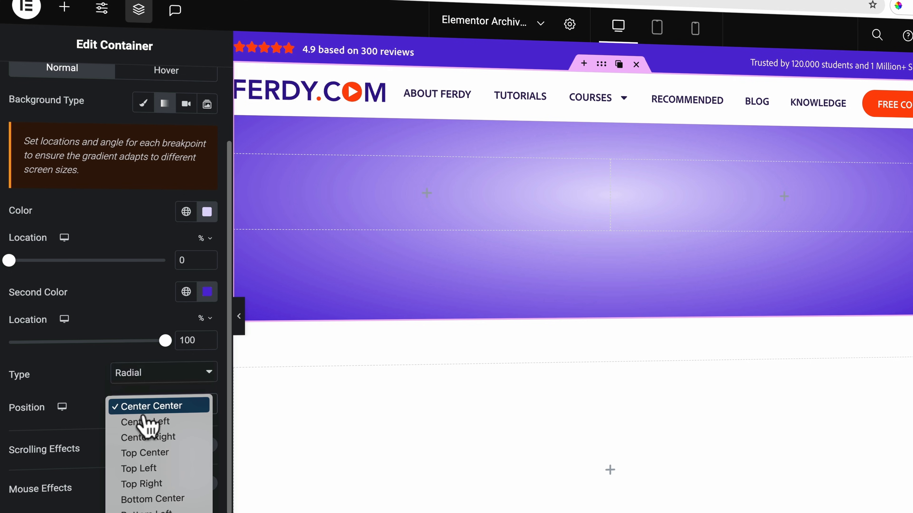
left_click(172, 512)
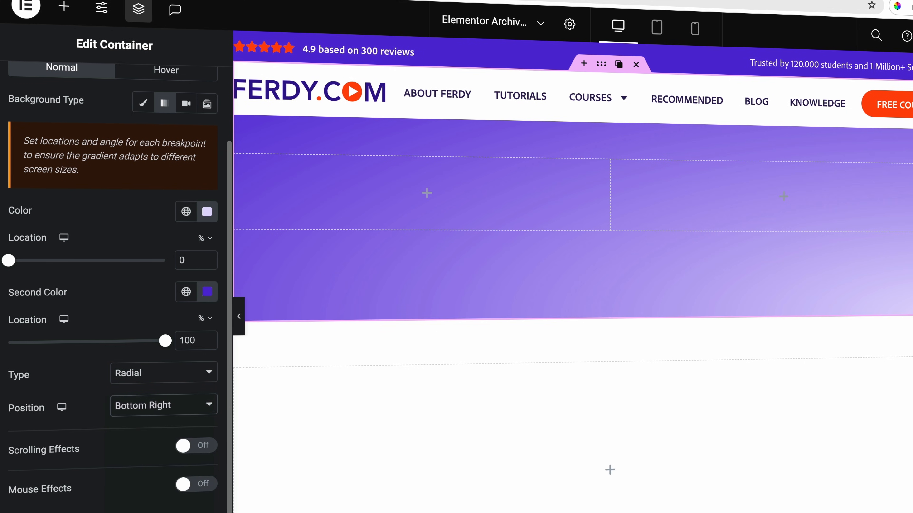
left_click_drag(10, 262, 32, 262)
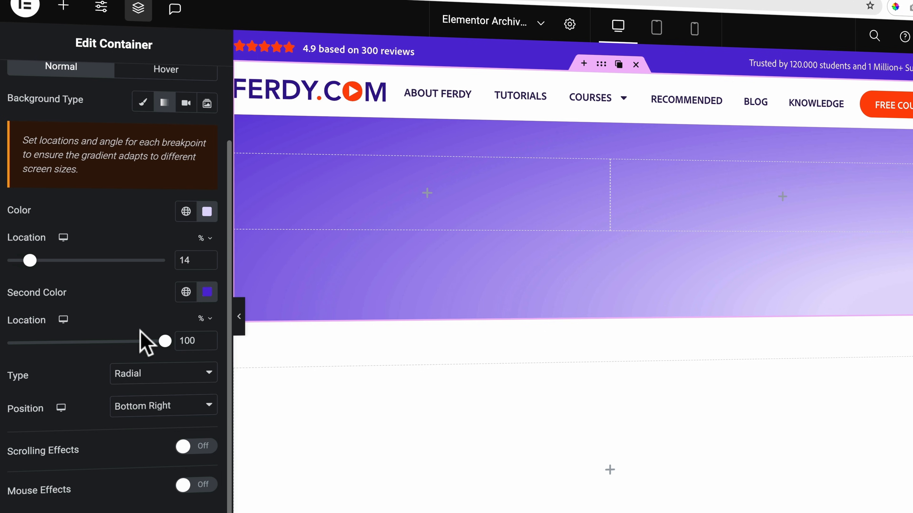
left_click_drag(165, 341, 74, 341)
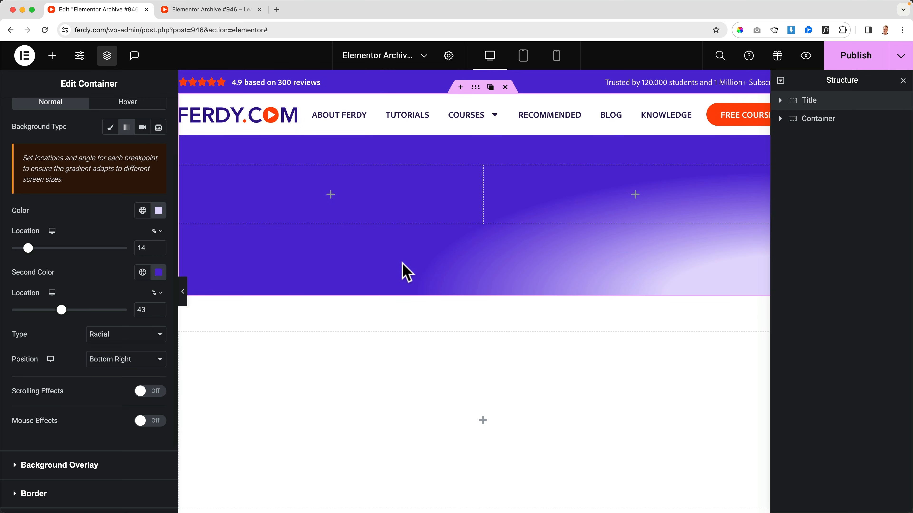
Step: Add a Heading widget to the first column of the Title container with the text "Blog"
left_click(329, 200)
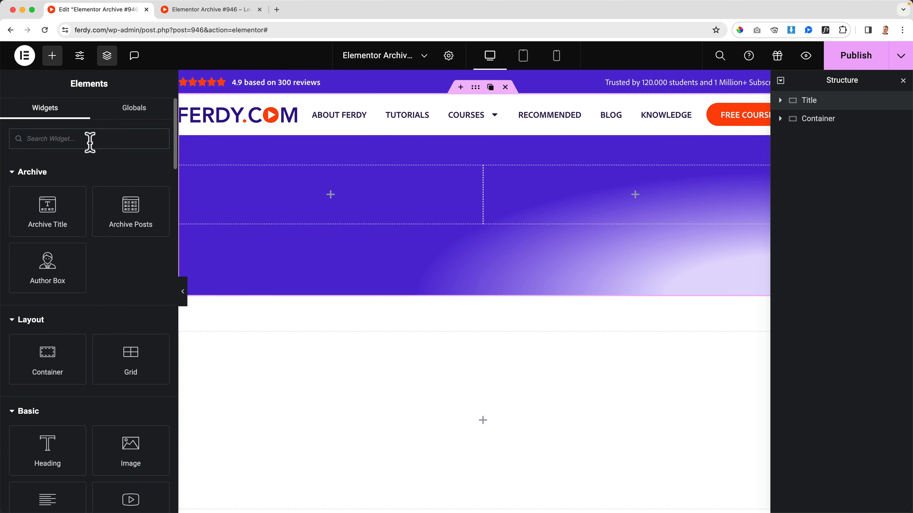
type("head")
left_click_drag(33, 185, 275, 207)
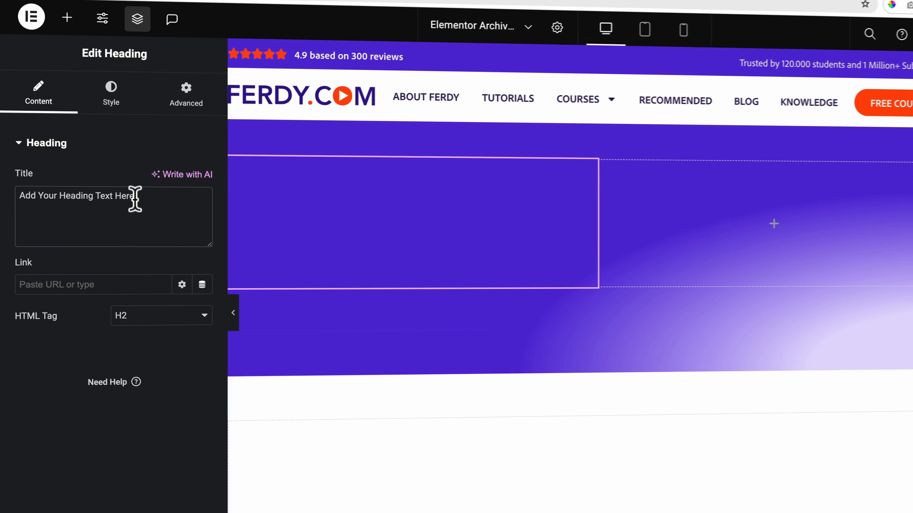
triple_click(110, 199)
type("Blog")
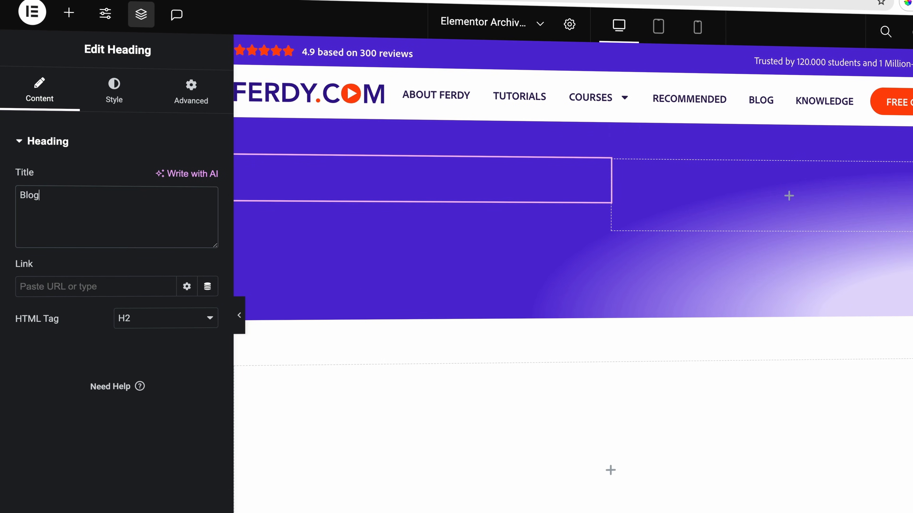
Step: Set the Blog heading's text colour to the global colour White
left_click(115, 96)
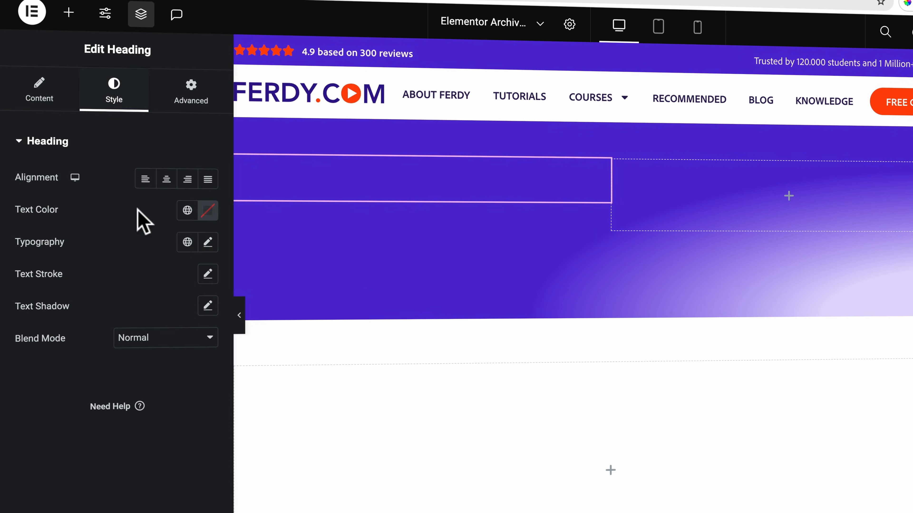
left_click(187, 209)
left_click(73, 434)
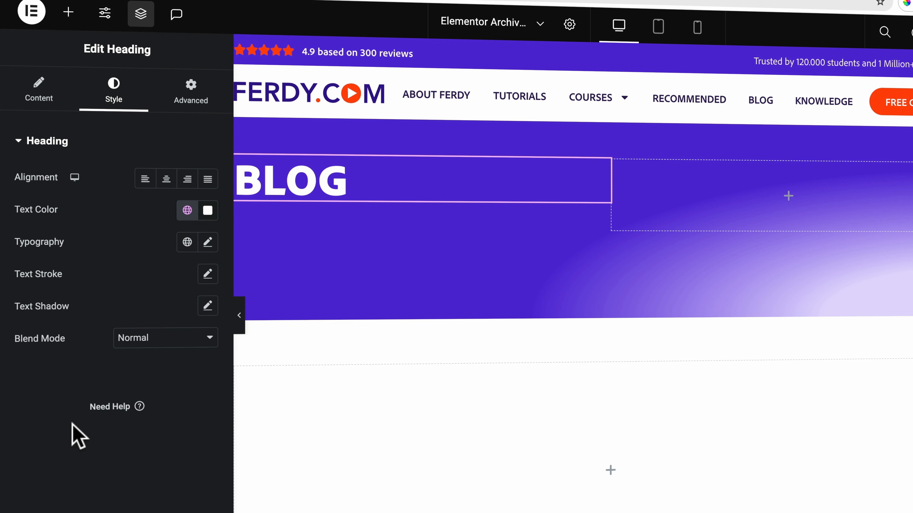
Step: Set the Blog heading's layout width to Inline (auto)
left_click(188, 102)
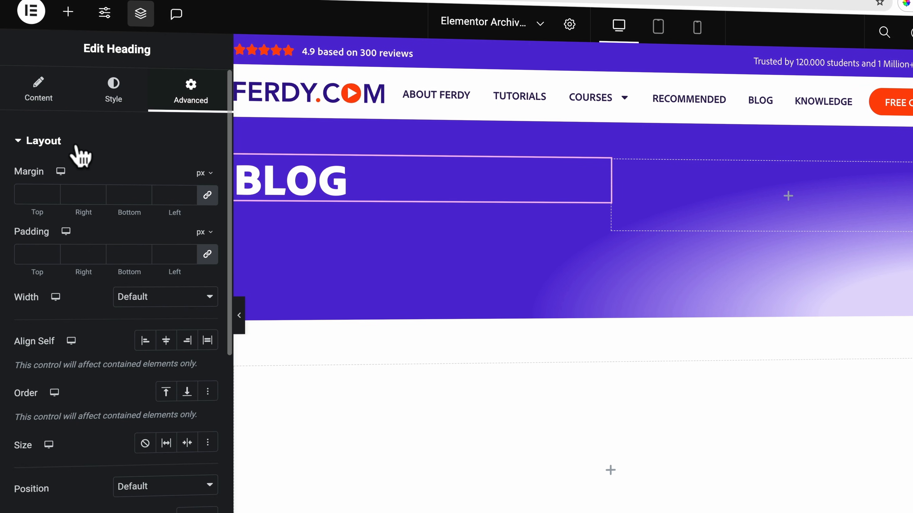
left_click(142, 297)
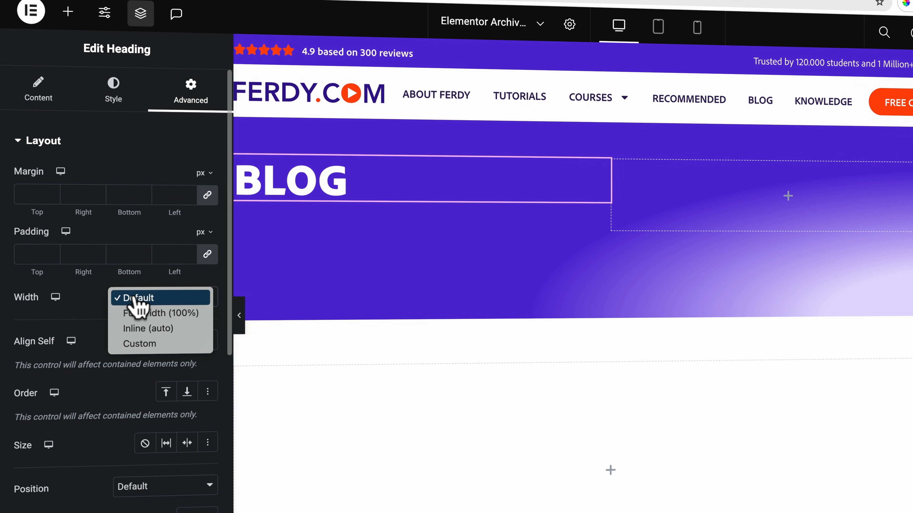
left_click(148, 329)
left_click(77, 147)
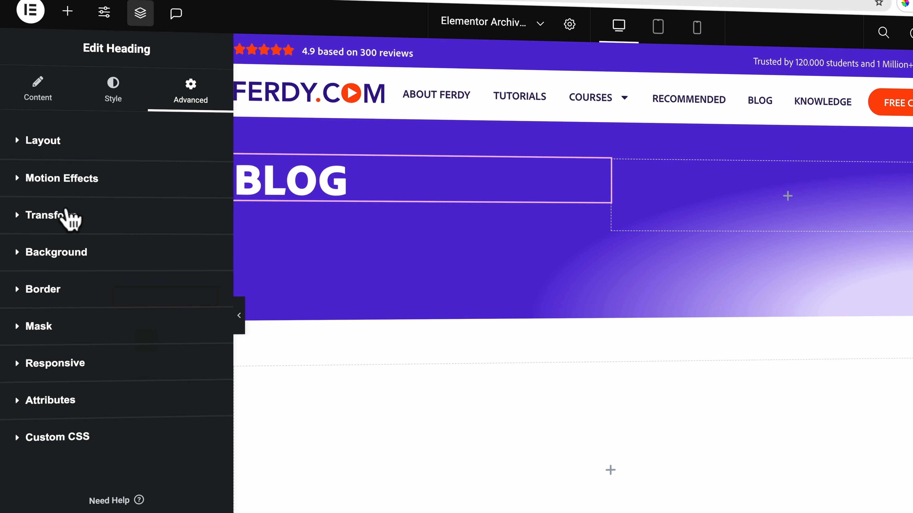
Step: Give the Blog heading a classic background in the dark purple global colour Text
left_click(74, 253)
left_click(186, 319)
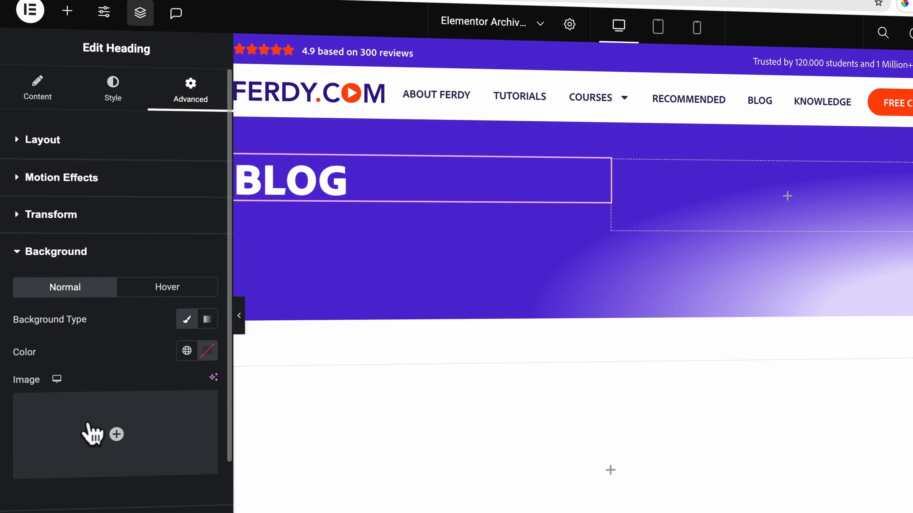
left_click(186, 351)
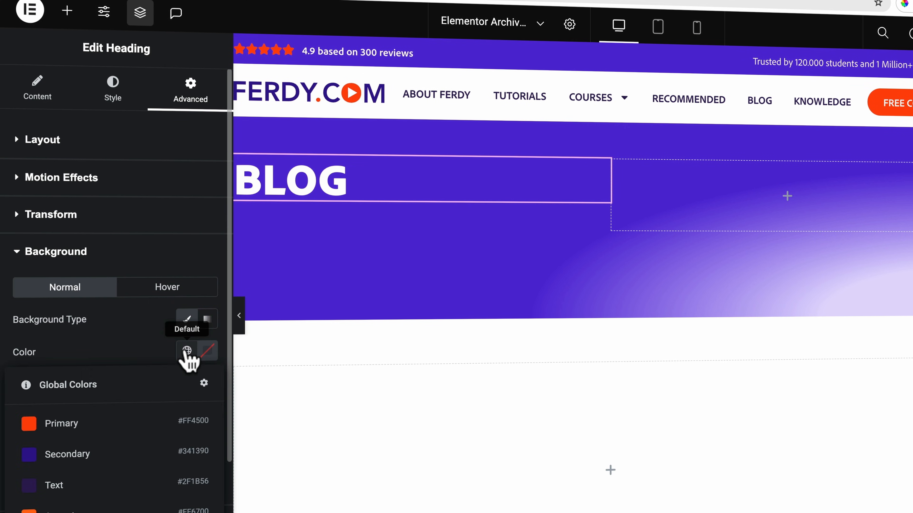
left_click(74, 492)
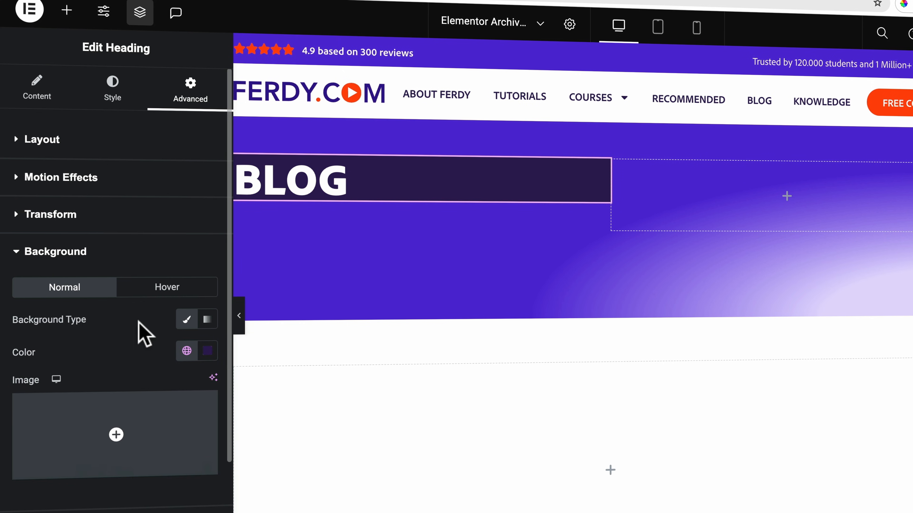
left_click(98, 250)
Step: Switch the Blog heading's width to Custom and set it to 165 px
left_click(79, 152)
left_click(168, 304)
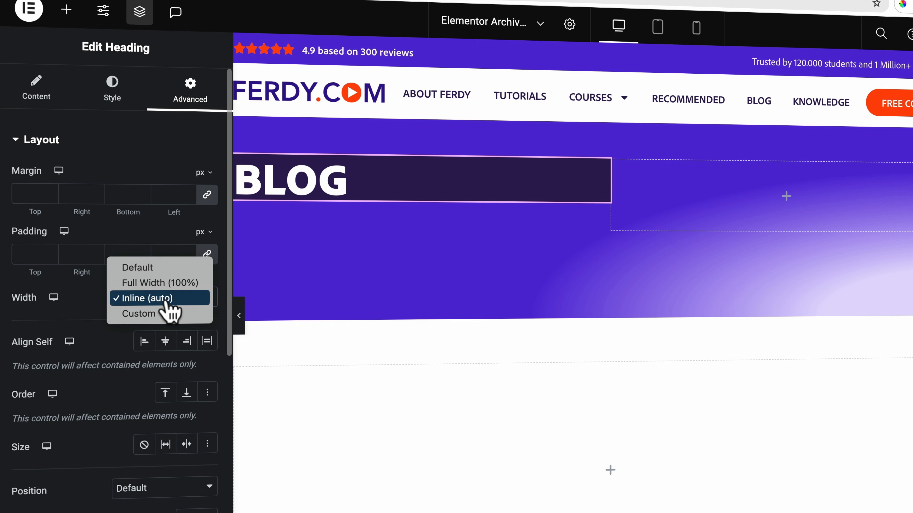
left_click(159, 314)
mouse_move(203, 344)
left_click_drag(11, 347, 40, 350)
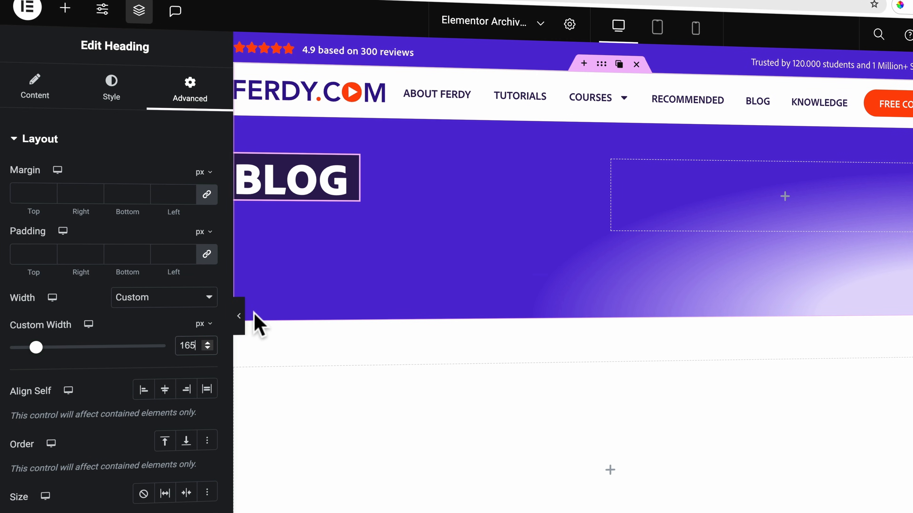
Step: Give the Blog heading 5 px of padding on all sides and increase its custom width to 170 px
key("Up")
key("Up")
key("Up")
key("Up")
key("Up")
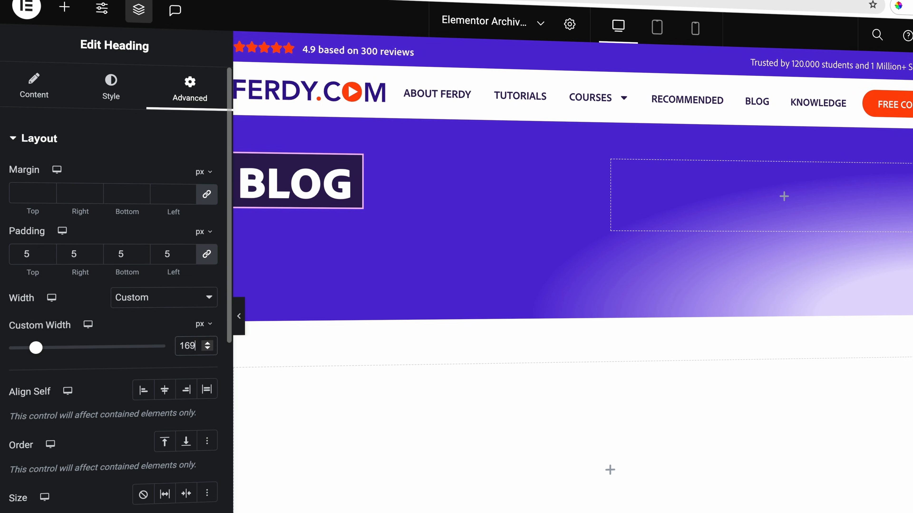
Step: Unlink the Blog heading's padding values and set only the bottom padding to 10 px
left_click(207, 254)
left_click(119, 254)
key("Up")
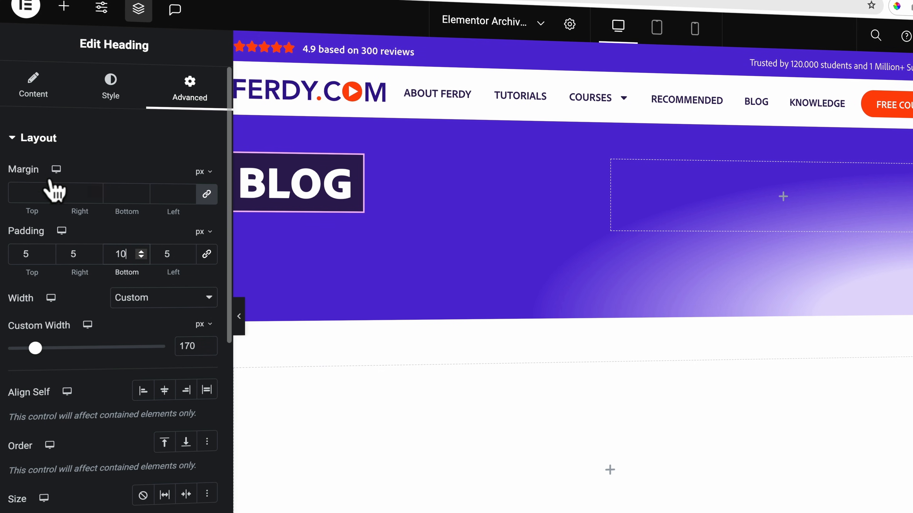
left_click(38, 145)
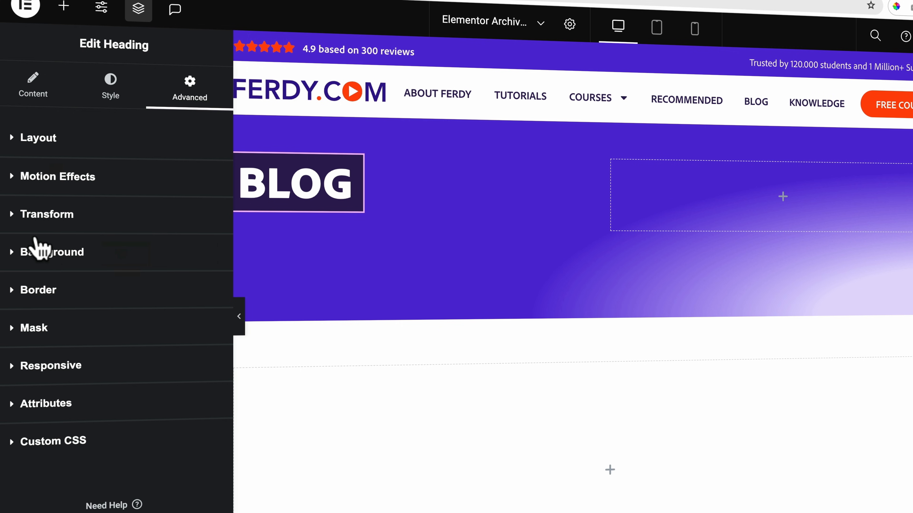
Step: Round the Blog heading's background with a border radius of 10 px on all corners
left_click(38, 290)
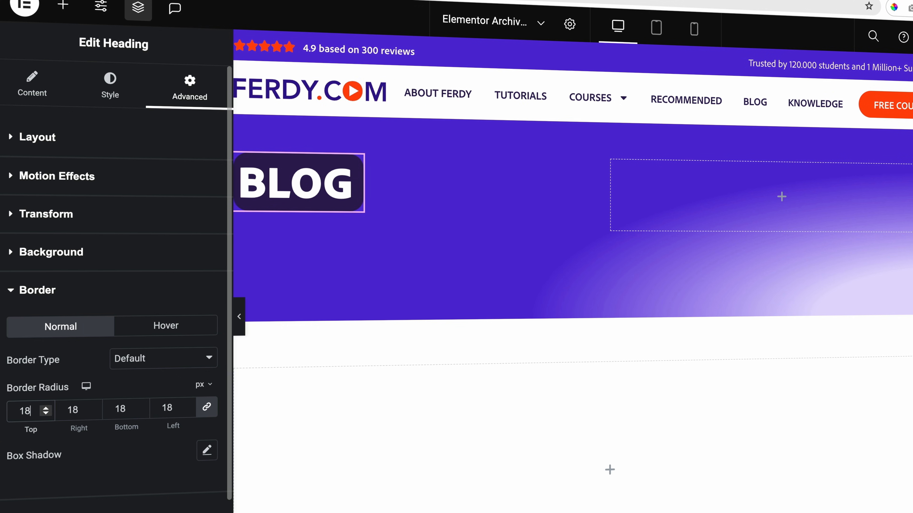
key("Down")
key("Down")
key("Down")
key("Down")
key("Down")
key("Down")
key("Down")
key("Down")
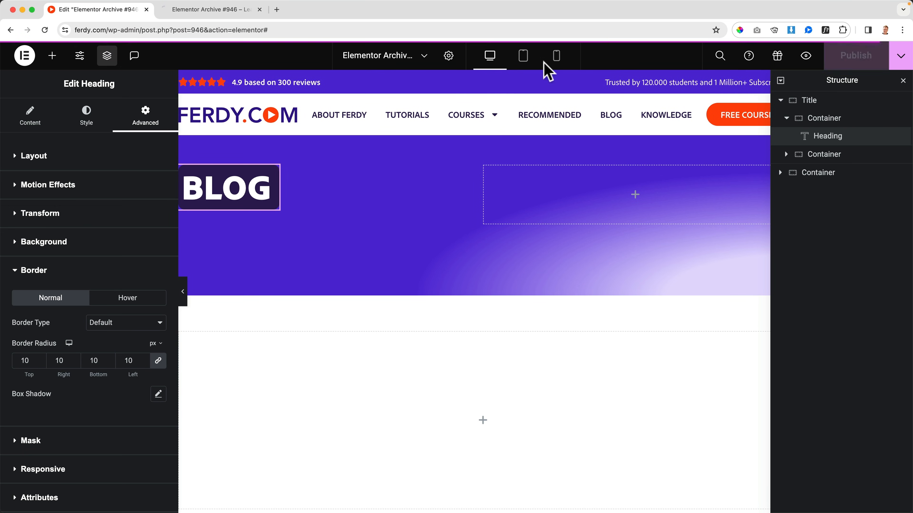
Step: Check the styled heading on the site's live Blog page and return to the archive template editor
left_click(223, 10)
left_click(591, 108)
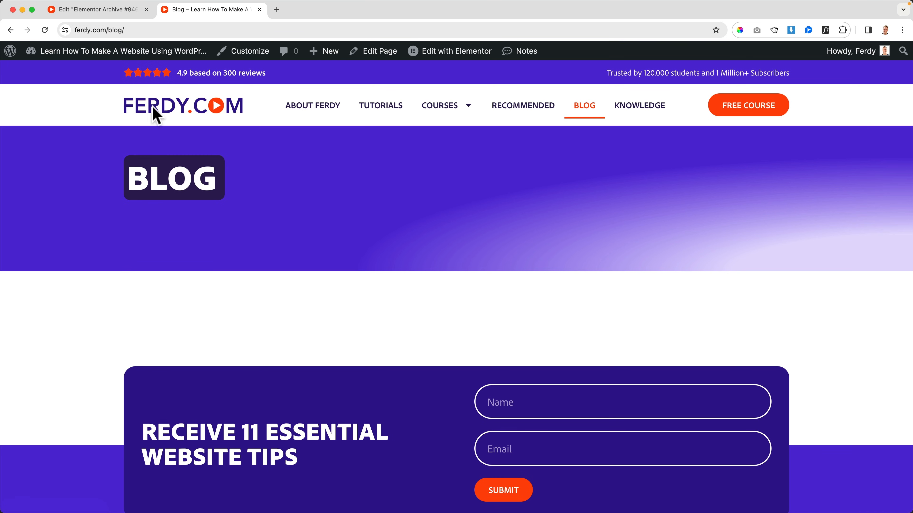
left_click(61, 10)
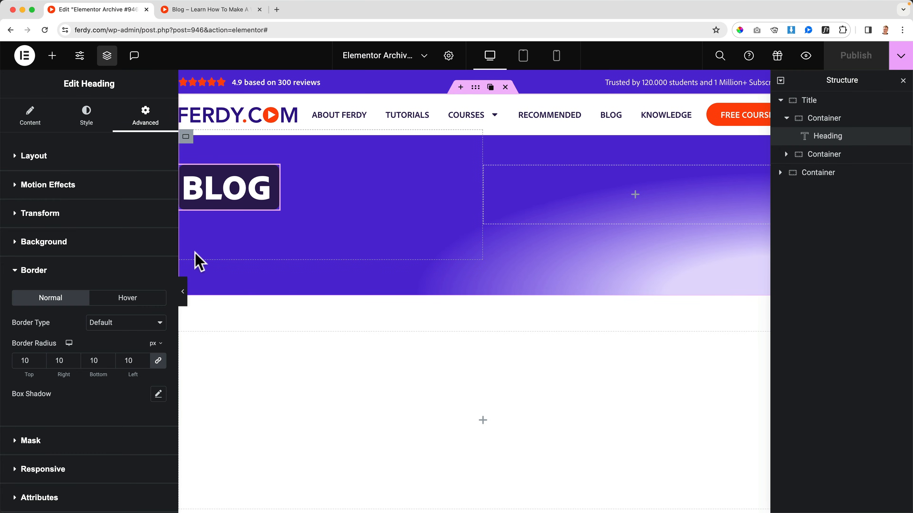
Step: Add a Text Editor widget directly below the Blog heading in the Title section
left_click(38, 130)
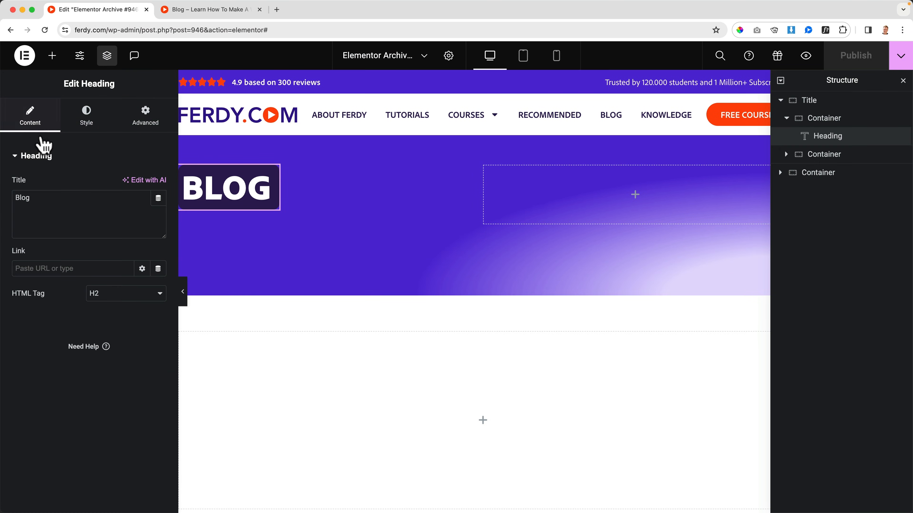
left_click(52, 55)
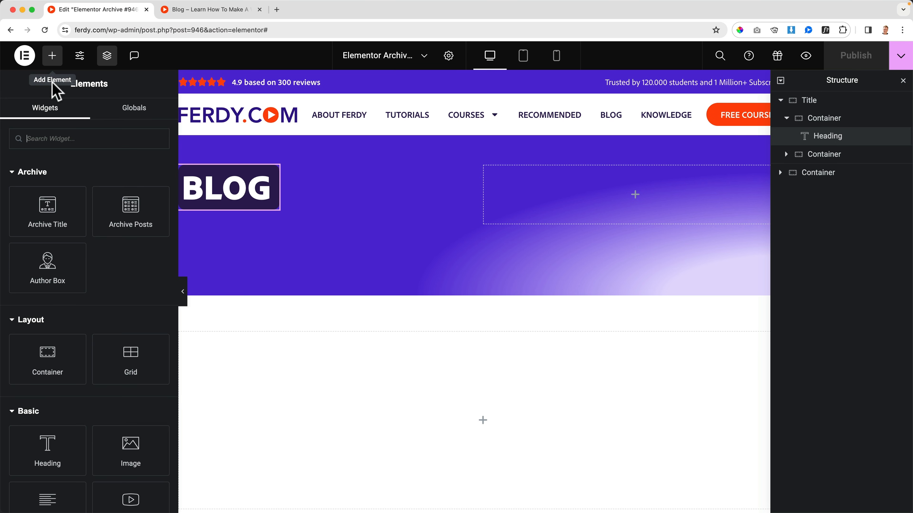
scroll(114, 358, "down", 5)
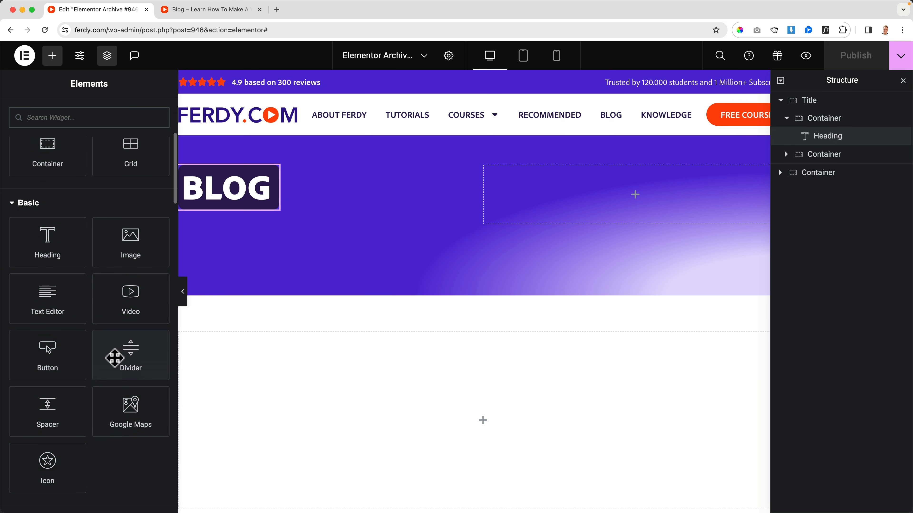
left_click_drag(56, 299, 251, 211)
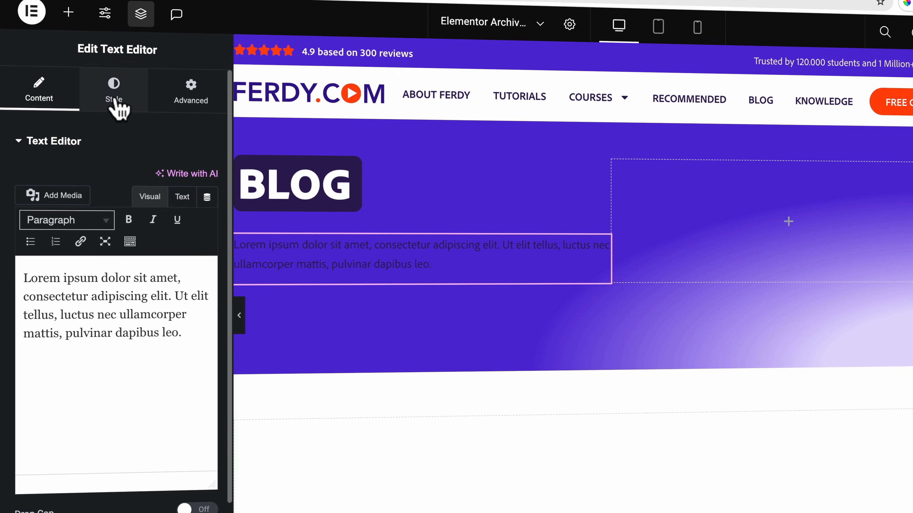
Step: Set the placeholder paragraph's text colour to the global colour White
left_click(114, 90)
left_click(187, 210)
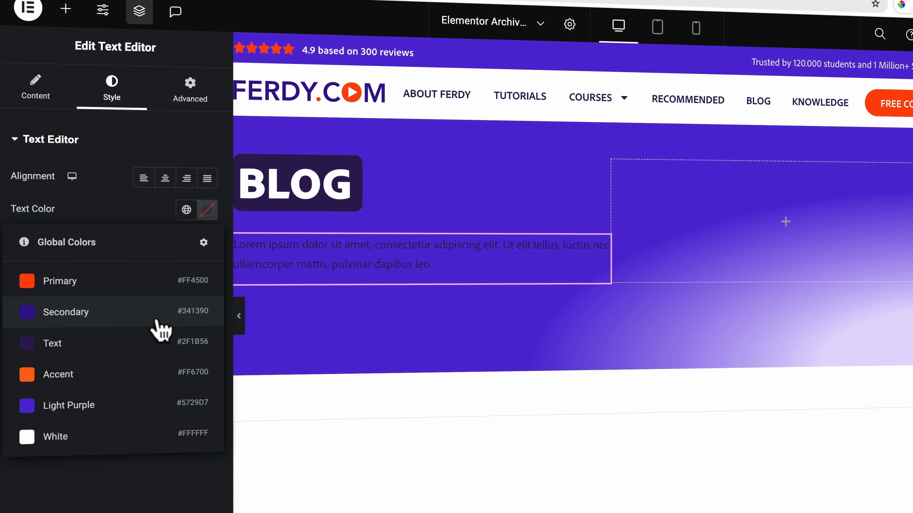
left_click(95, 435)
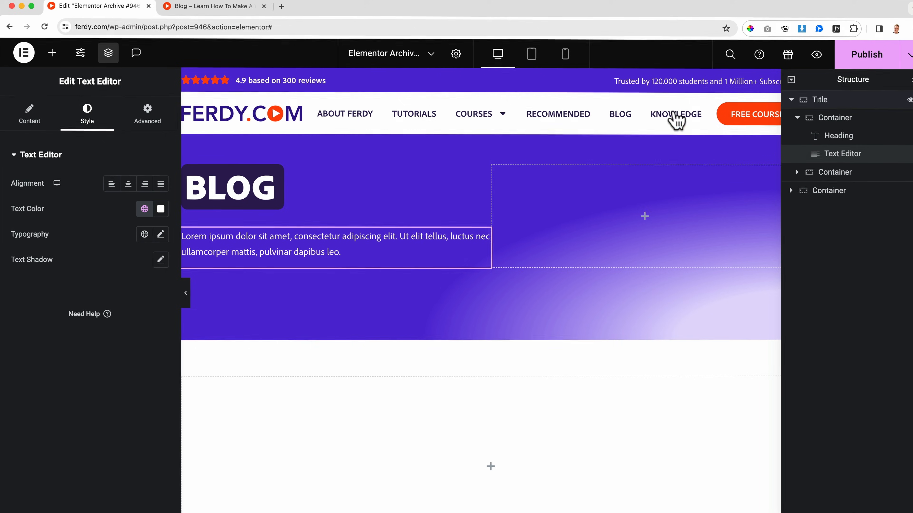
Step: Publish the archive template changes and check the title section in the site preview
left_click(864, 56)
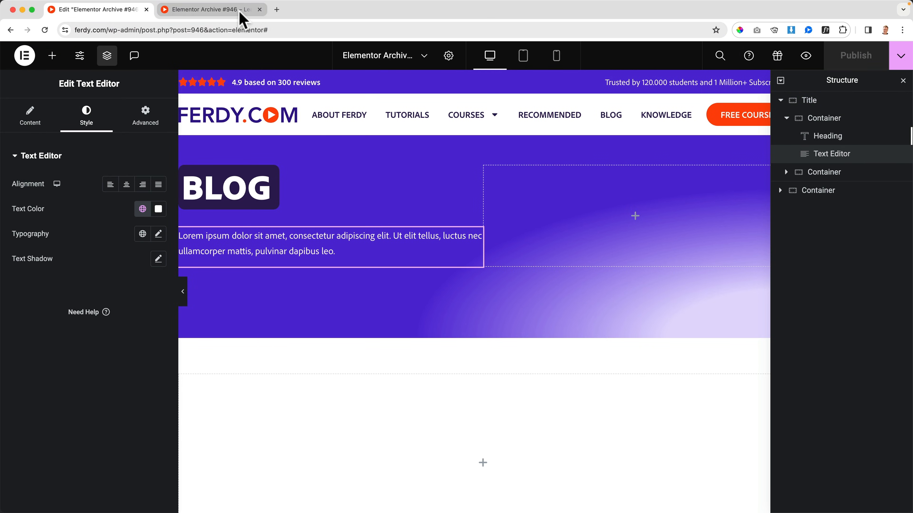
left_click(237, 10)
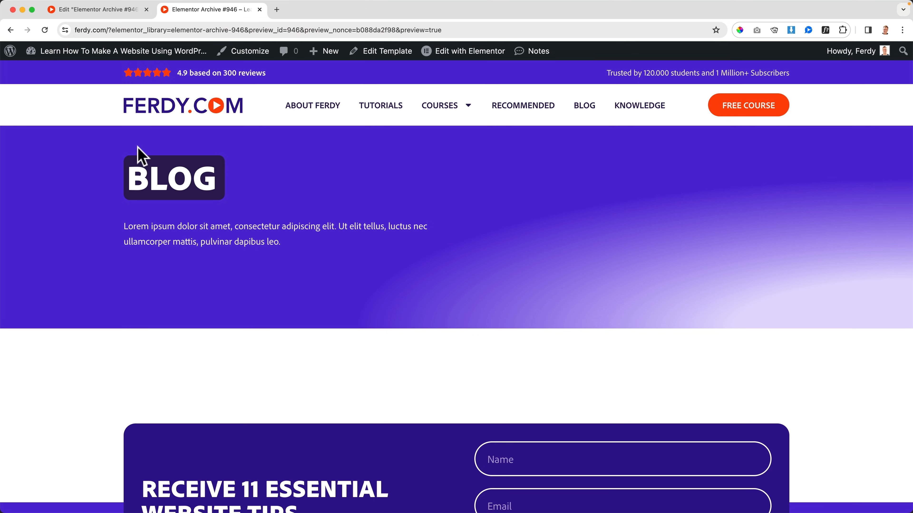
scroll(137, 146, "down", 1)
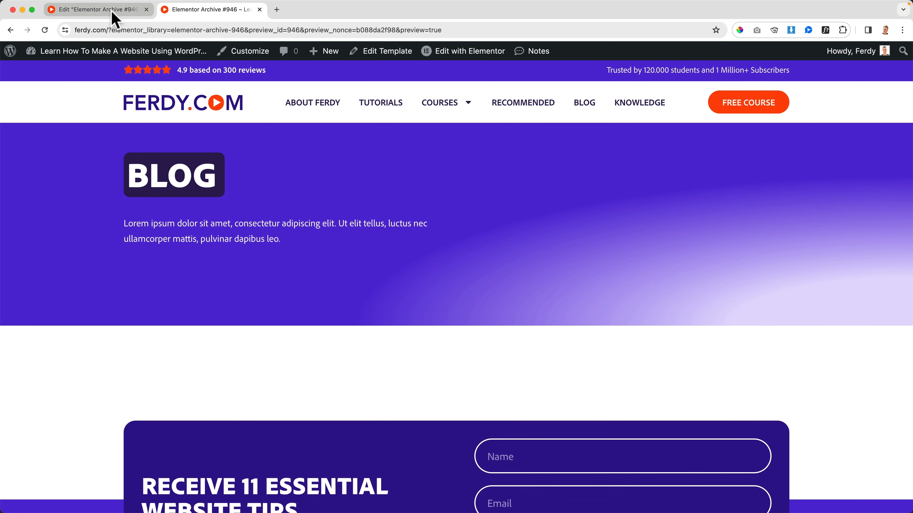
Step: Find the Yoast SEO plugin from the WordPress dashboard by searching for "yoast", then install and activate it
left_click(90, 53)
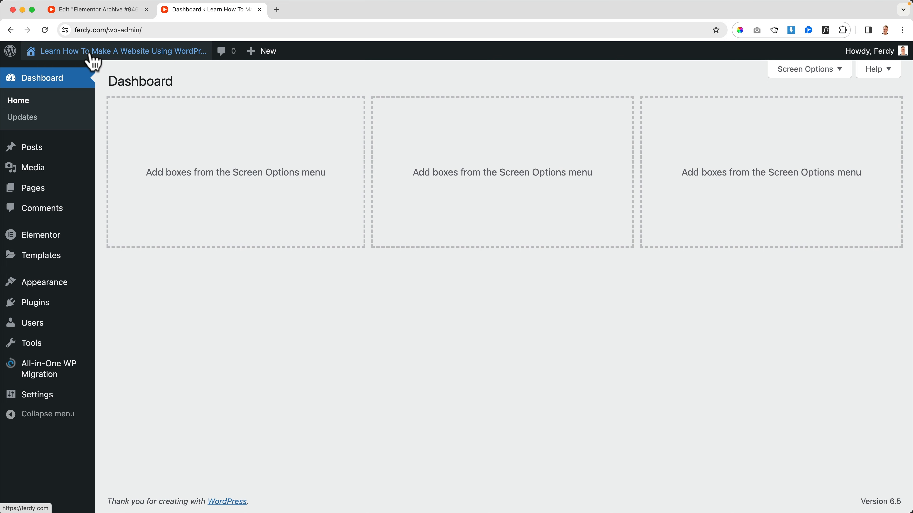
left_click(40, 304)
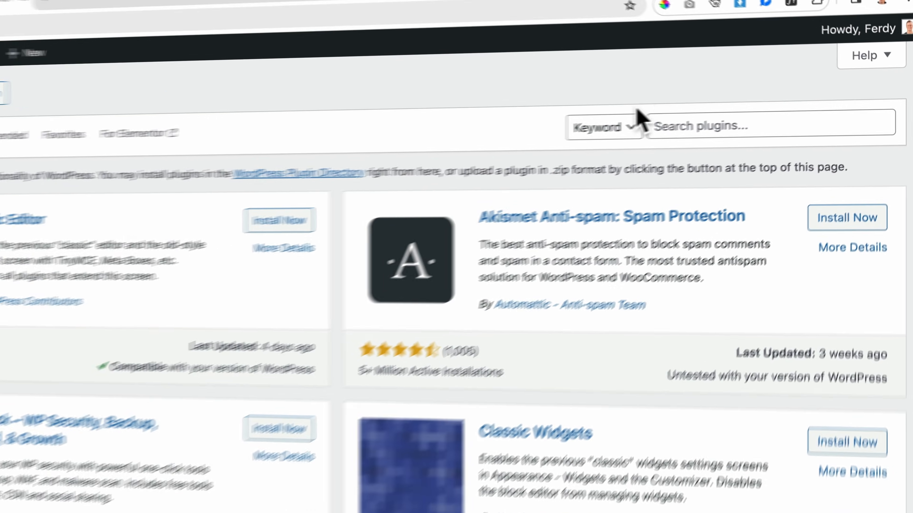
left_click(767, 117)
type("yoast")
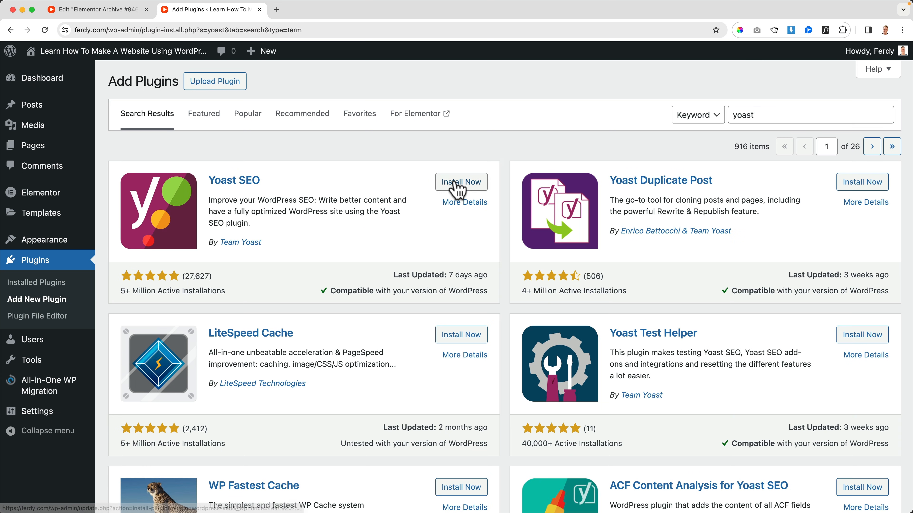
left_click(456, 185)
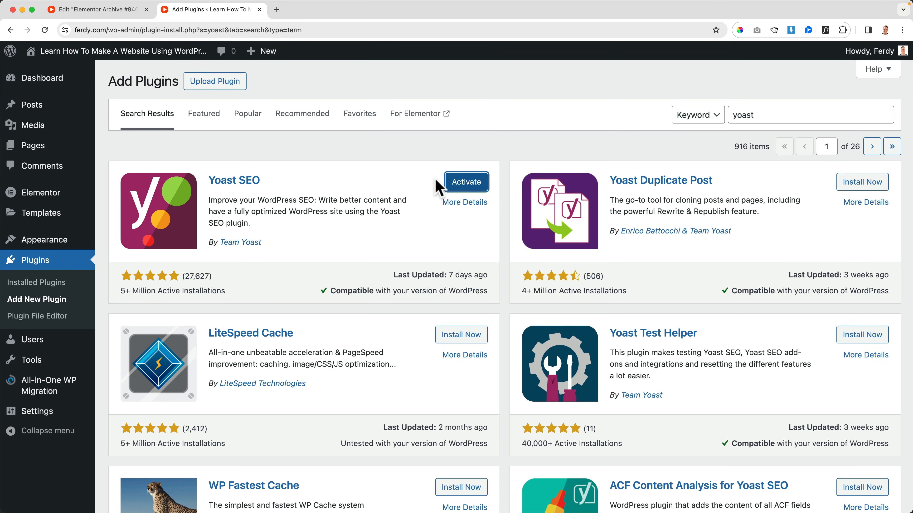
left_click(464, 187)
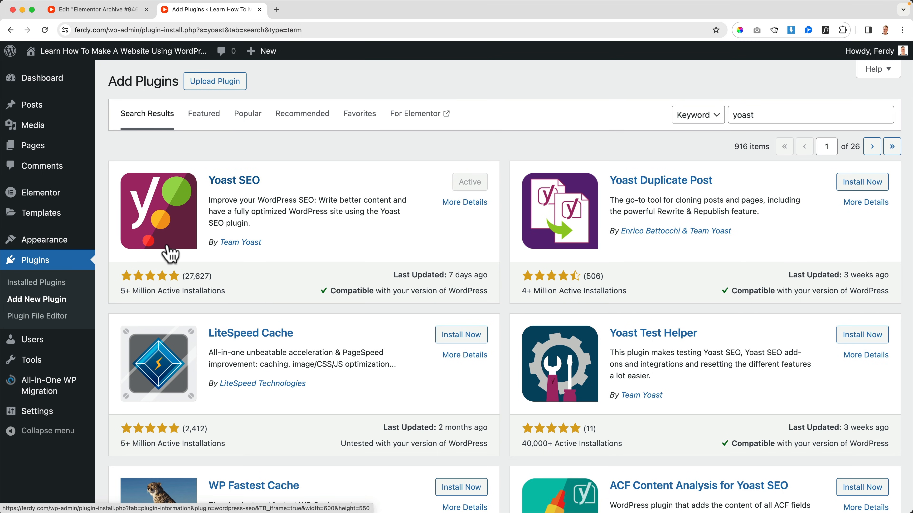
Step: Reload the admin area, open Yoast SEO's general page and dismiss its two promotional notices
key("super+r")
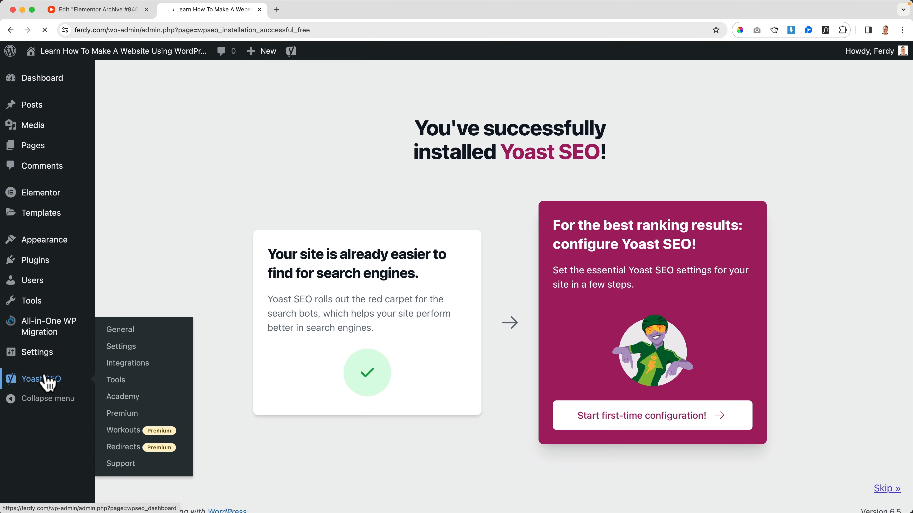
left_click(45, 379)
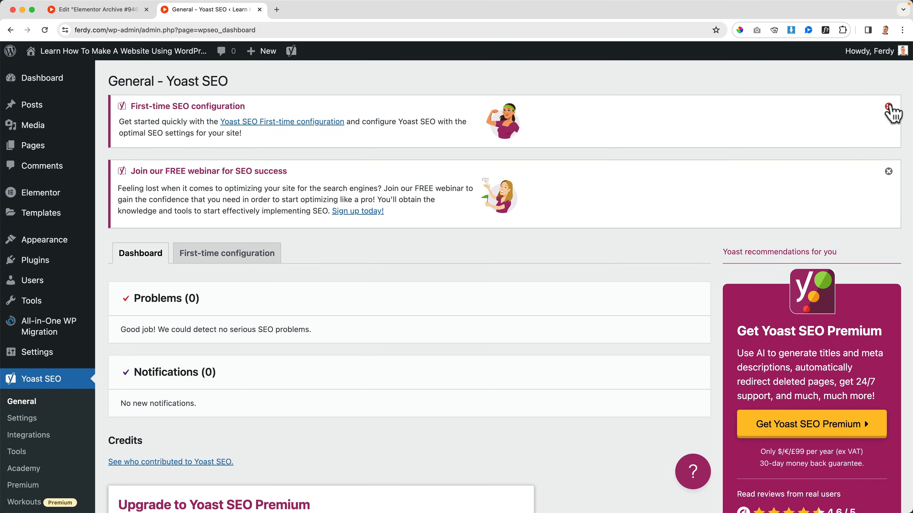
left_click(889, 107)
left_click(889, 108)
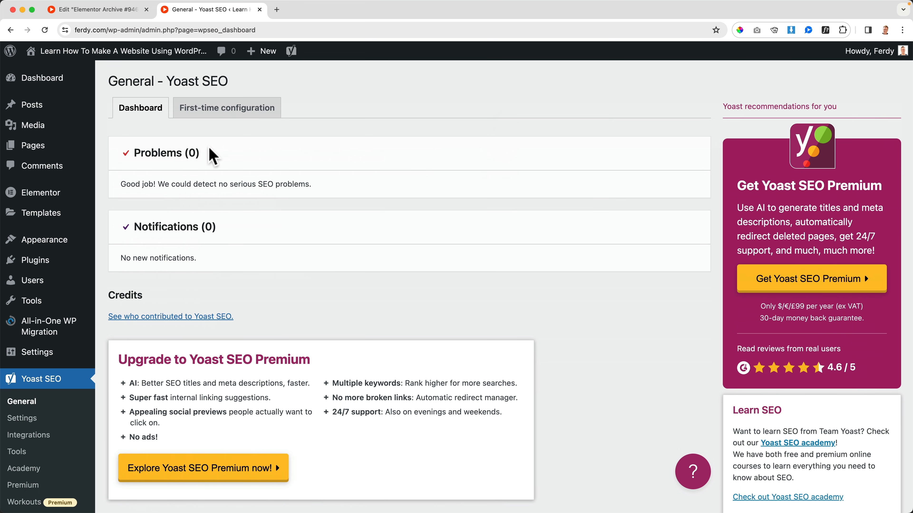
Step: Change the separator between breadcrumbs to ">" in Yoast SEO's advanced Breadcrumbs settings and save the changes
left_click(24, 419)
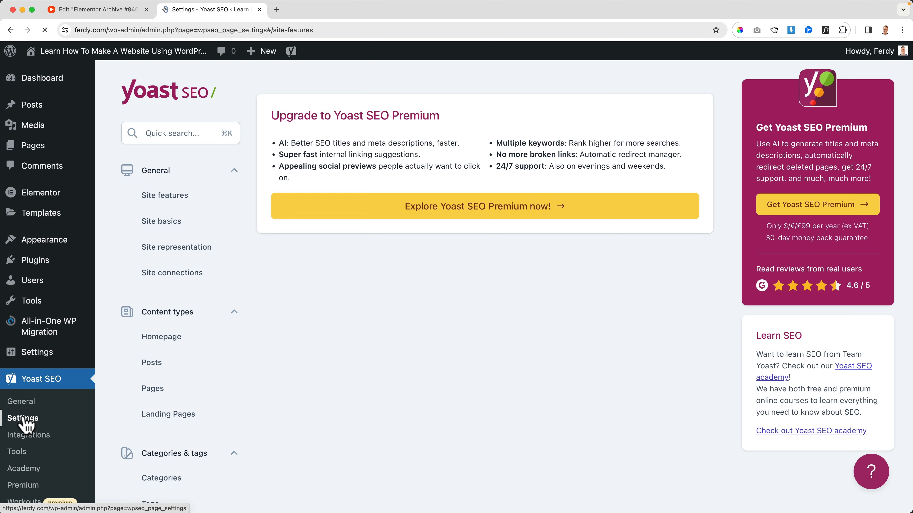
scroll(169, 302, "down", 7)
left_click(230, 298)
left_click(169, 348)
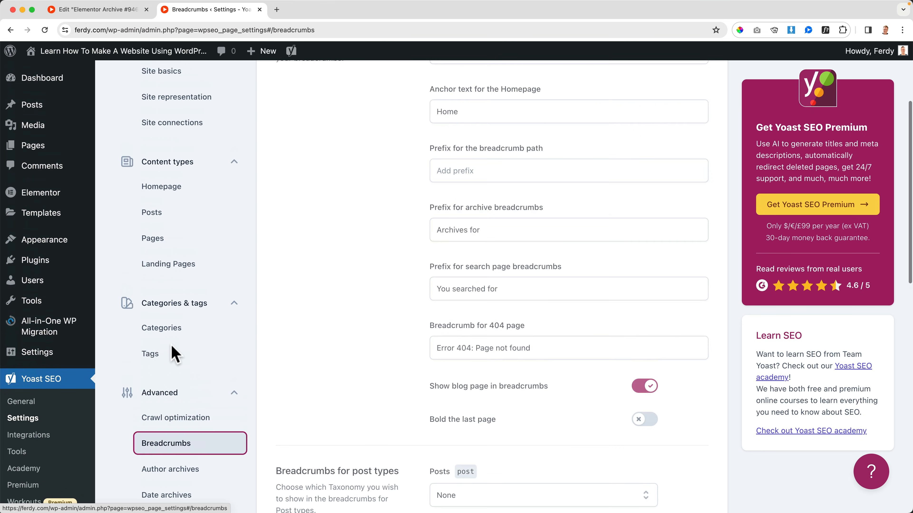
left_click_drag(452, 203, 428, 212)
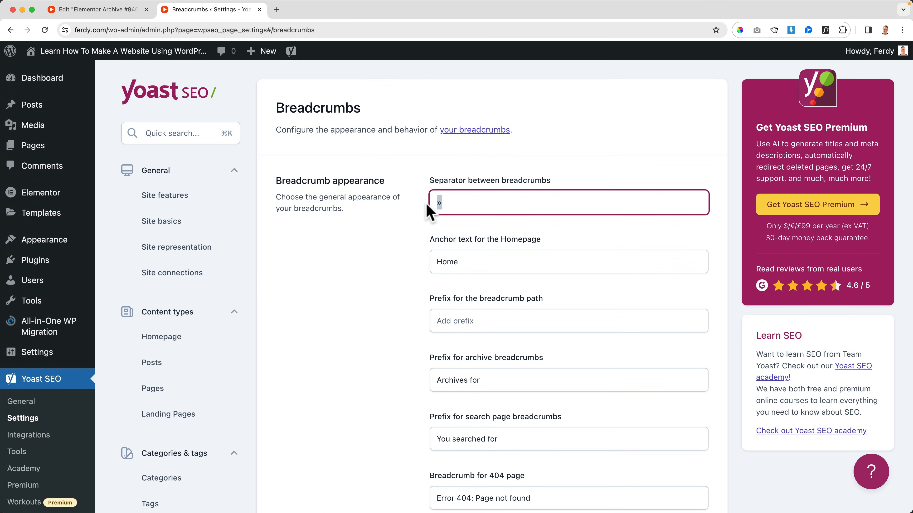
type(">")
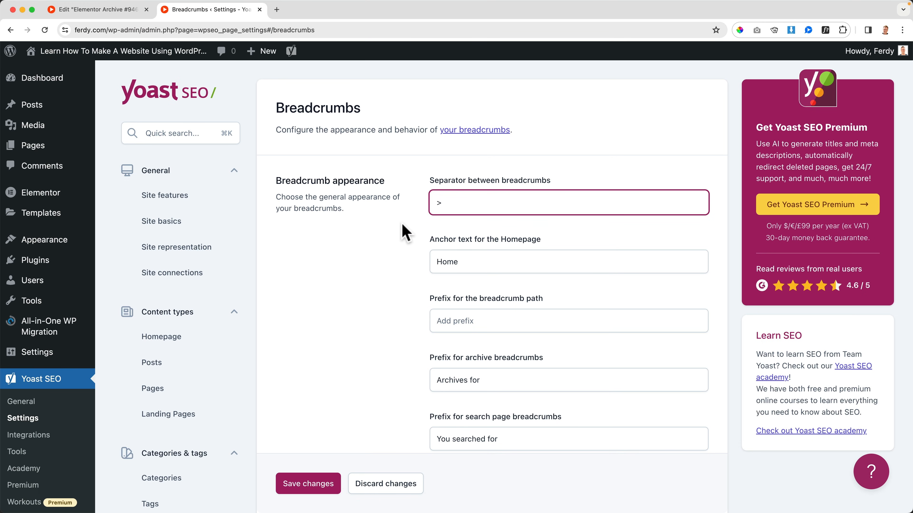
scroll(407, 233, "down", 6)
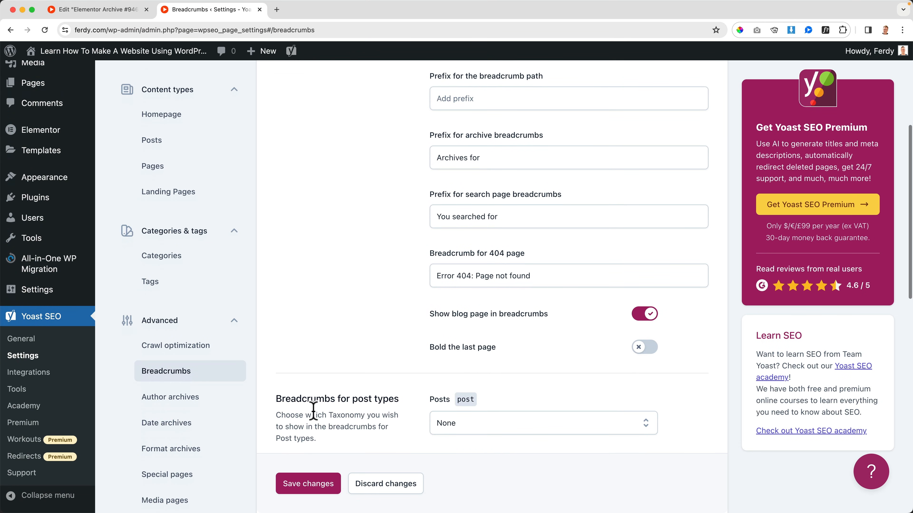
left_click(305, 484)
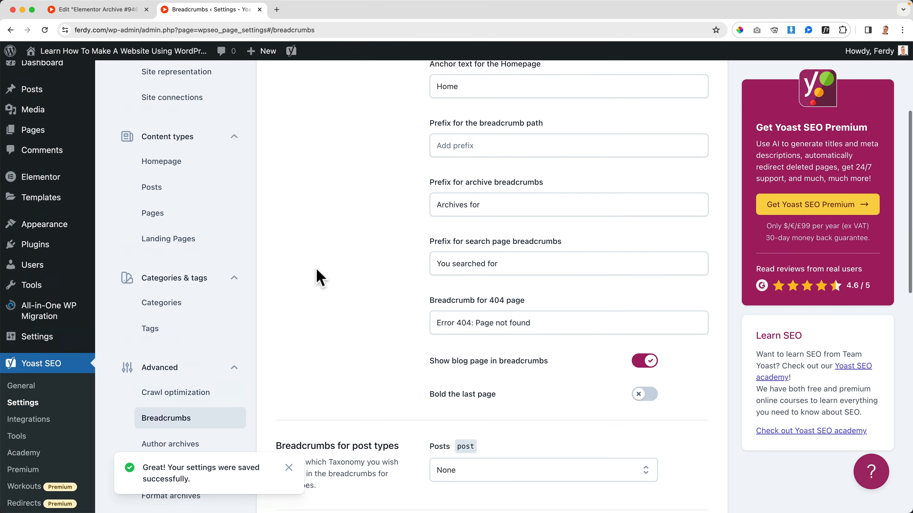
Step: Return to the archive template in Elementor and add a Breadcrumbs widget above the Blog heading
left_click(119, 10)
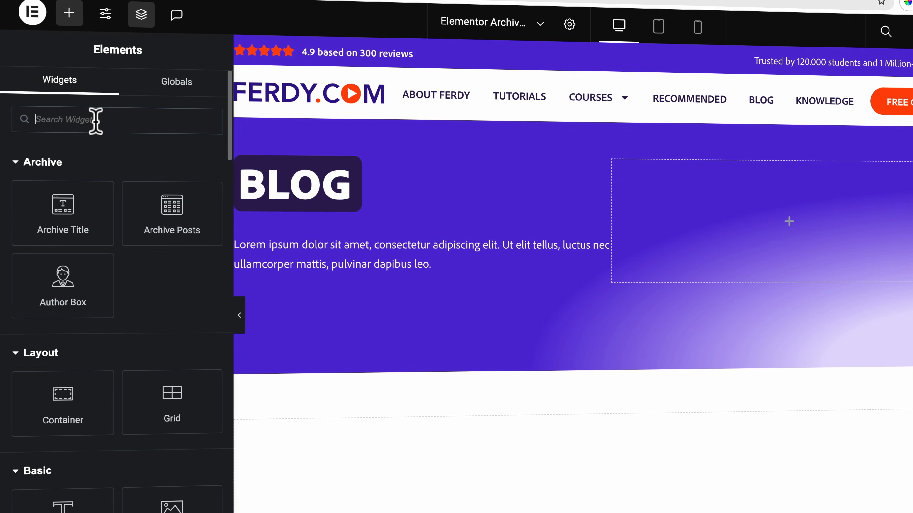
type("brea")
left_click_drag(86, 169, 304, 171)
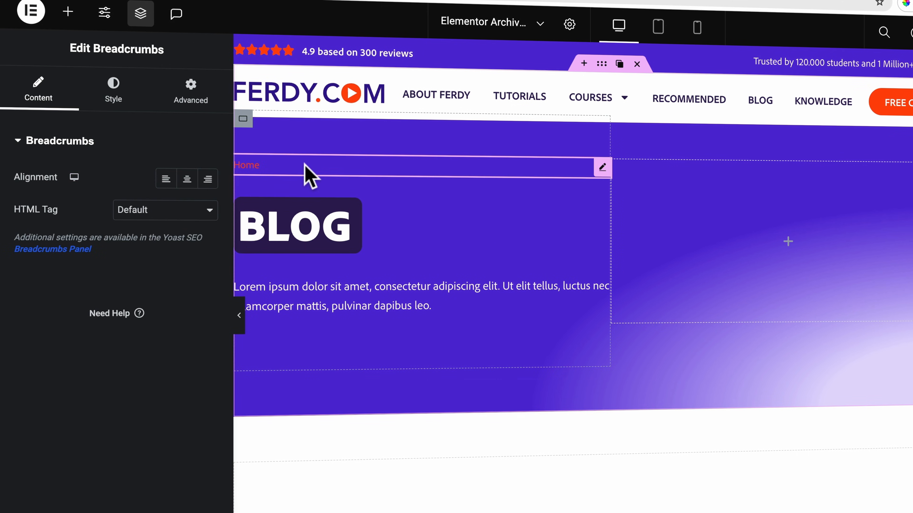
Step: Set the breadcrumbs' typography to 16 px, uppercase and weight 700 (Bold)
left_click(113, 103)
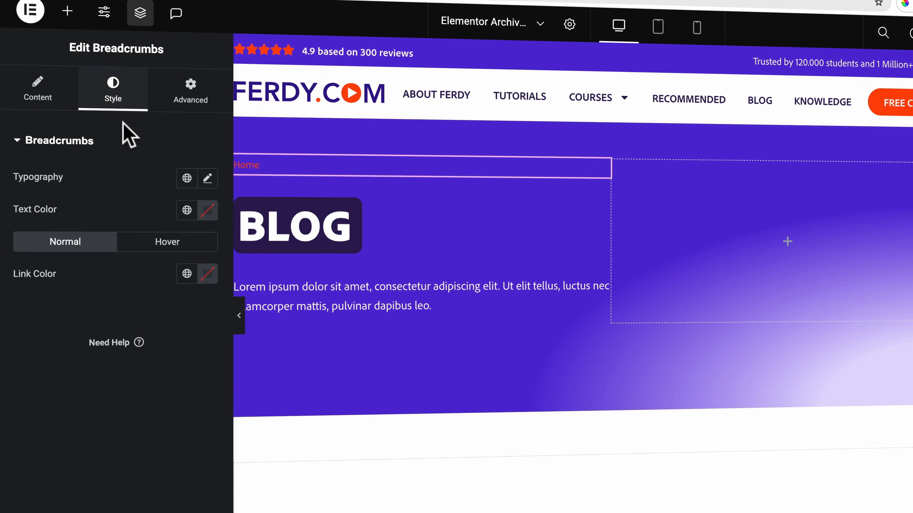
left_click(207, 178)
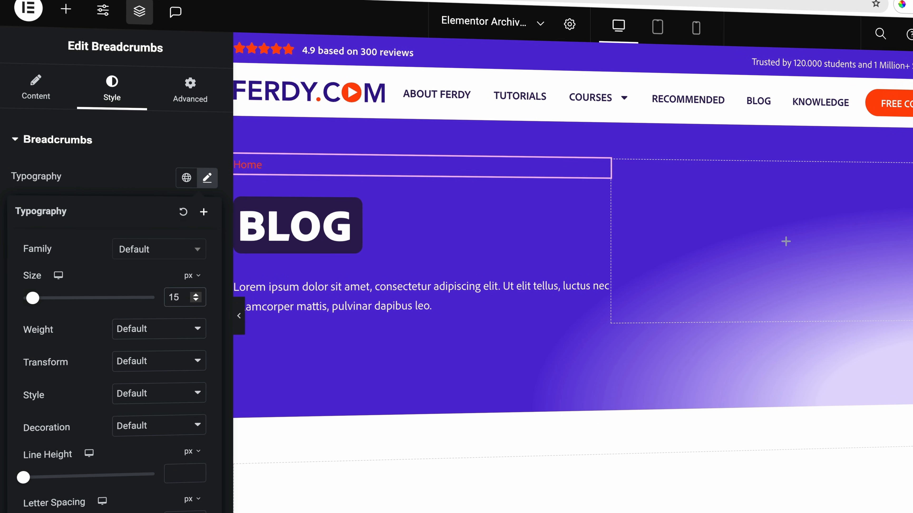
left_click(151, 368)
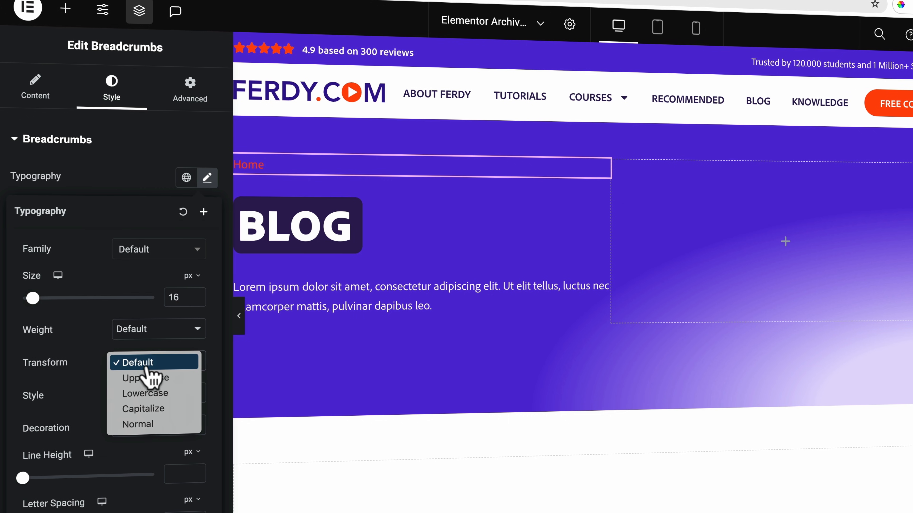
left_click(149, 375)
left_click(158, 330)
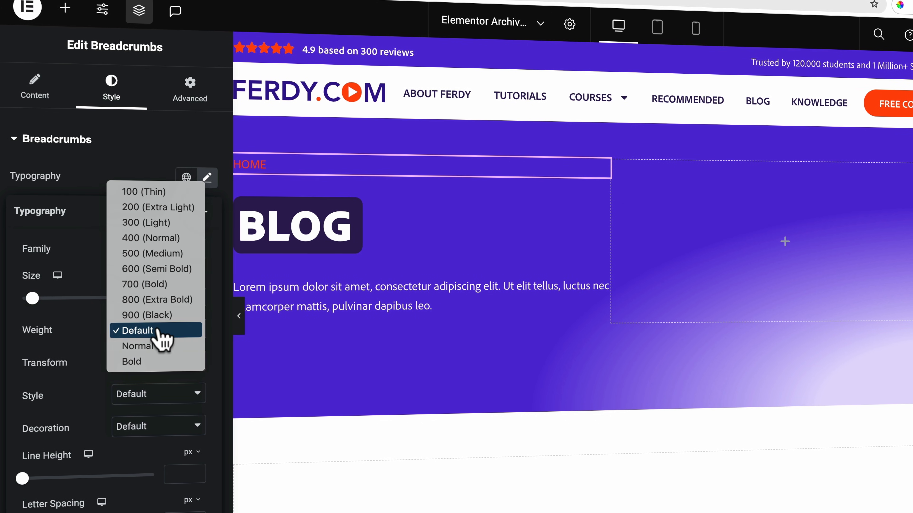
left_click(152, 285)
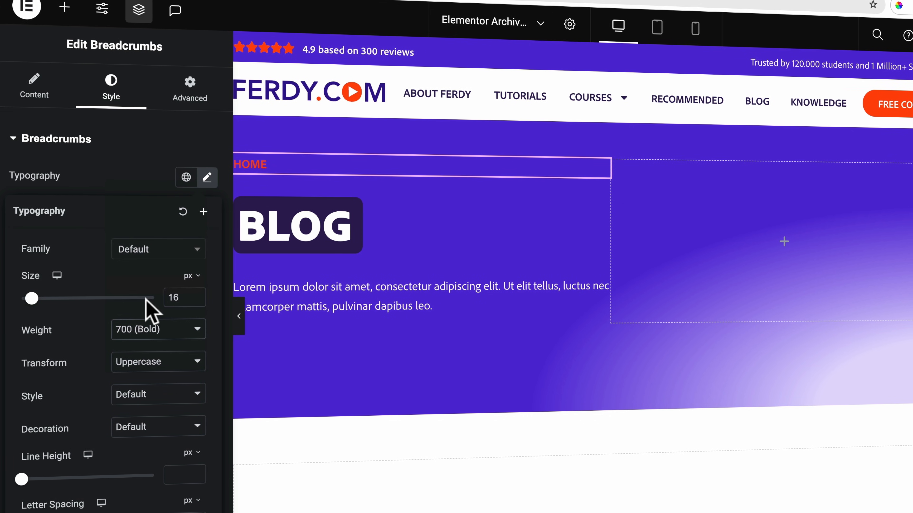
left_click(125, 148)
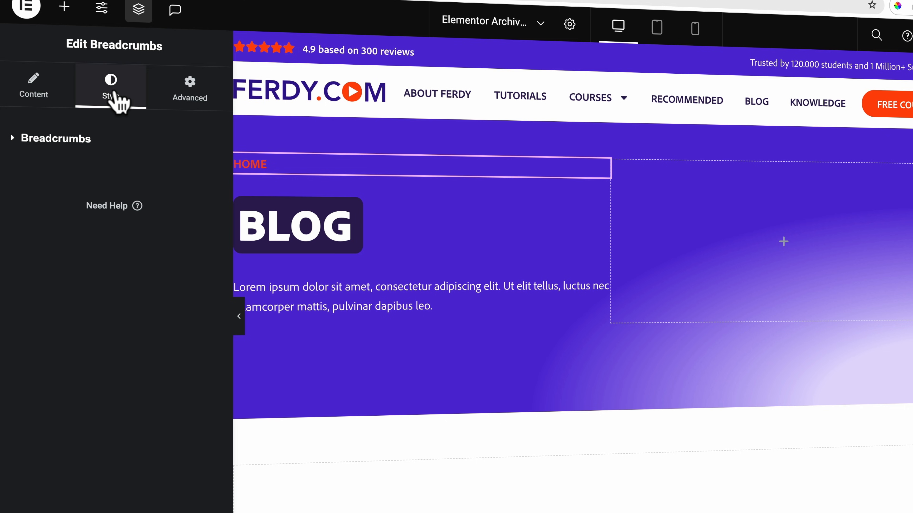
Step: Set the breadcrumbs' text colour and normal link colour to White, and their link hover colour to Primary
left_click(97, 139)
left_click(185, 208)
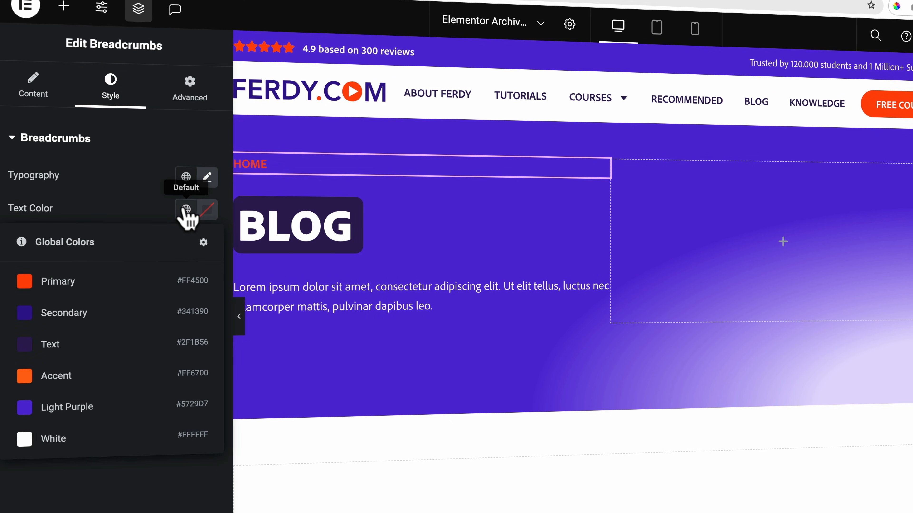
left_click(84, 439)
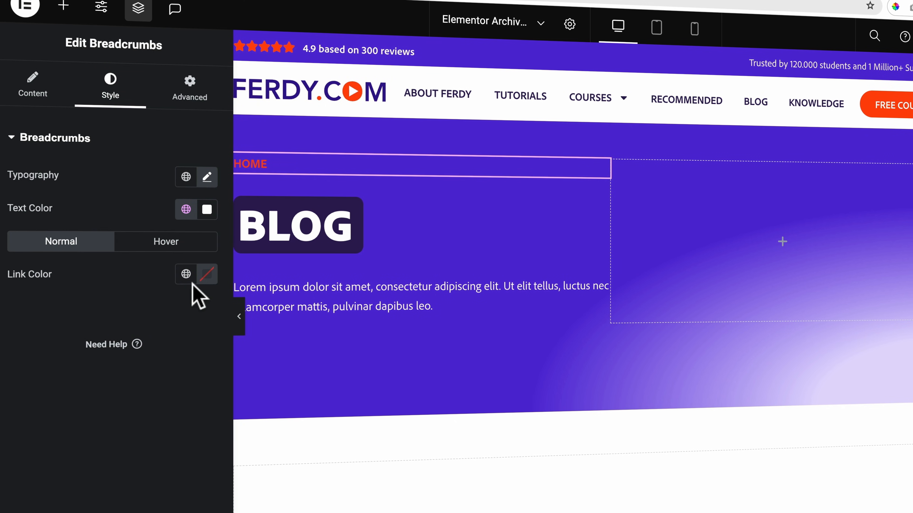
left_click(186, 274)
left_click(63, 503)
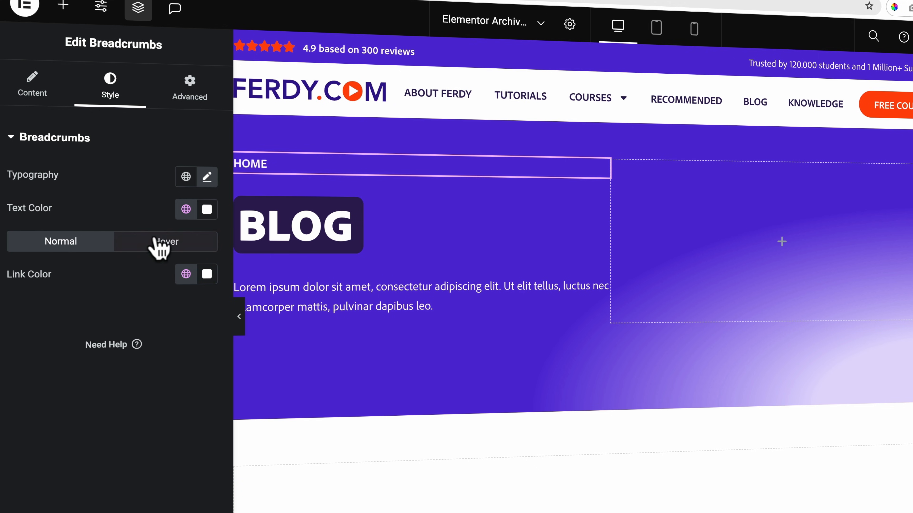
left_click(160, 248)
left_click(185, 273)
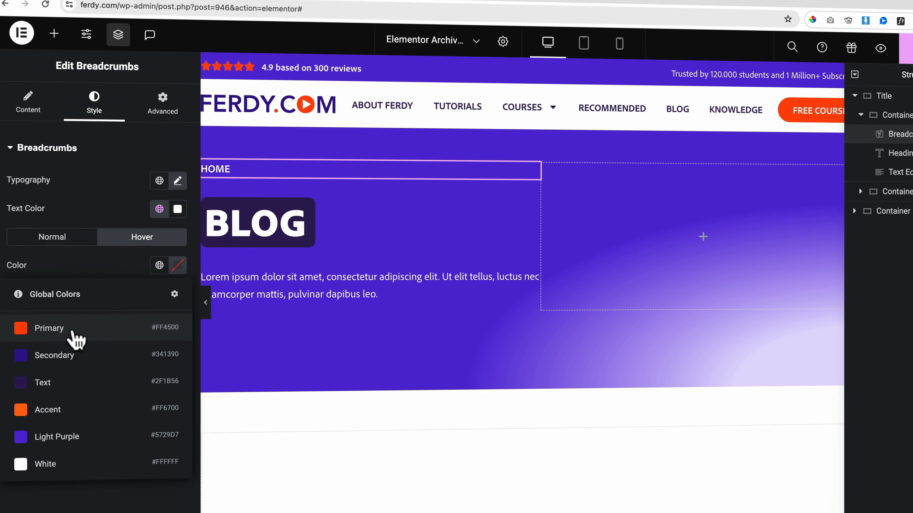
left_click(73, 333)
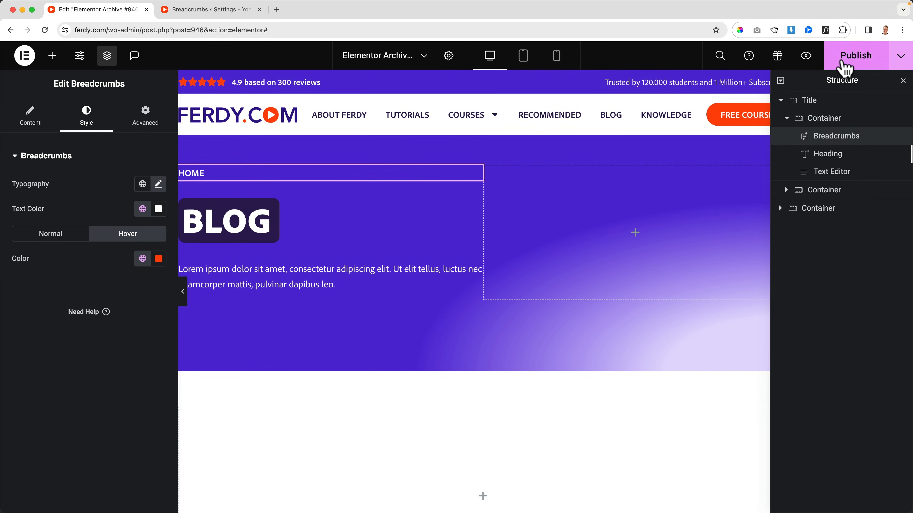
Step: Publish the archive template and open the website's live Blog page to check the breadcrumbs
left_click(222, 10)
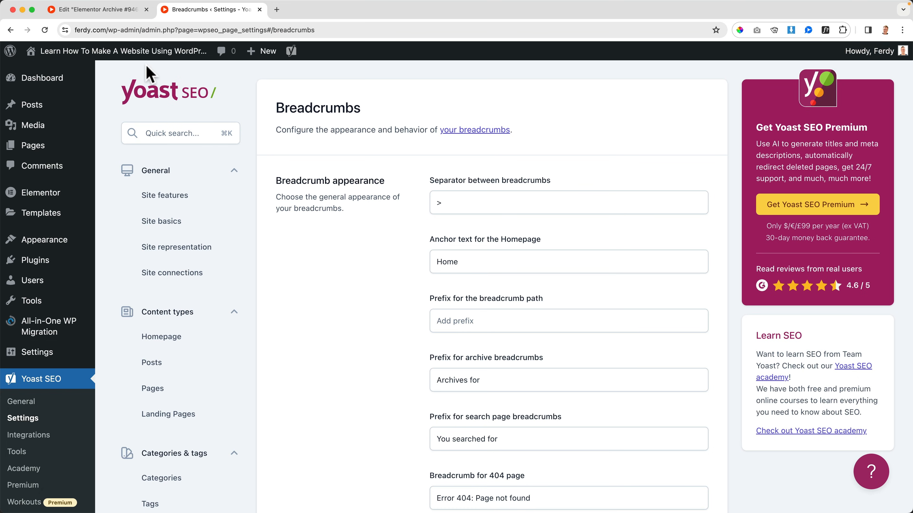
left_click(104, 68)
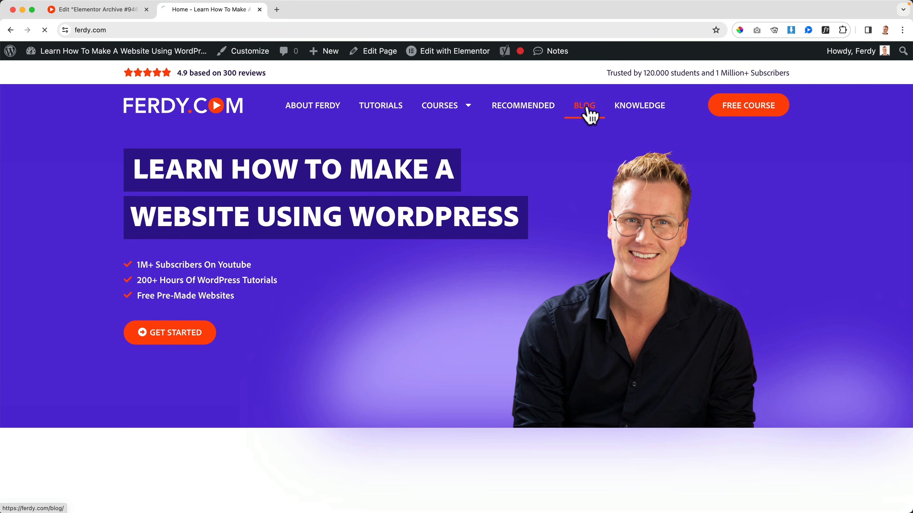
left_click(586, 111)
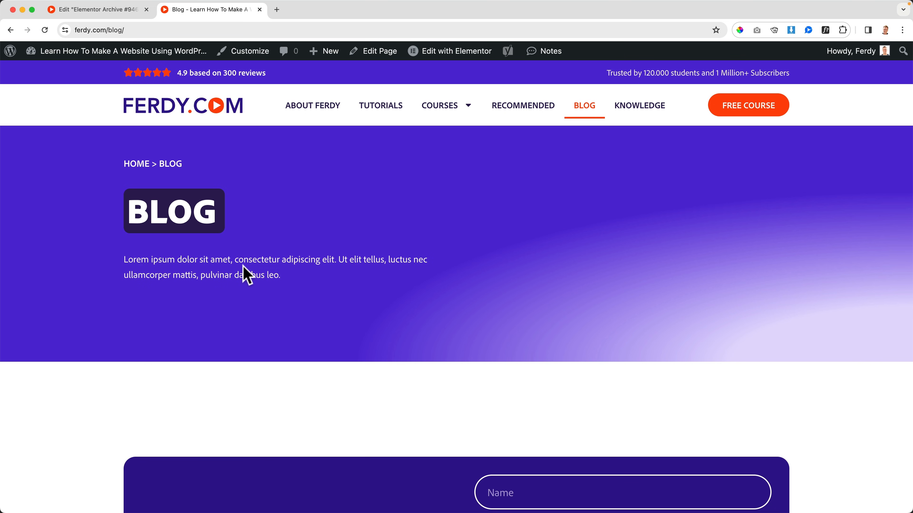
Step: Return to the archive template and set the column and row gaps of the breadcrumbs, heading and text container to 10 px
left_click(133, 11)
left_click(186, 138)
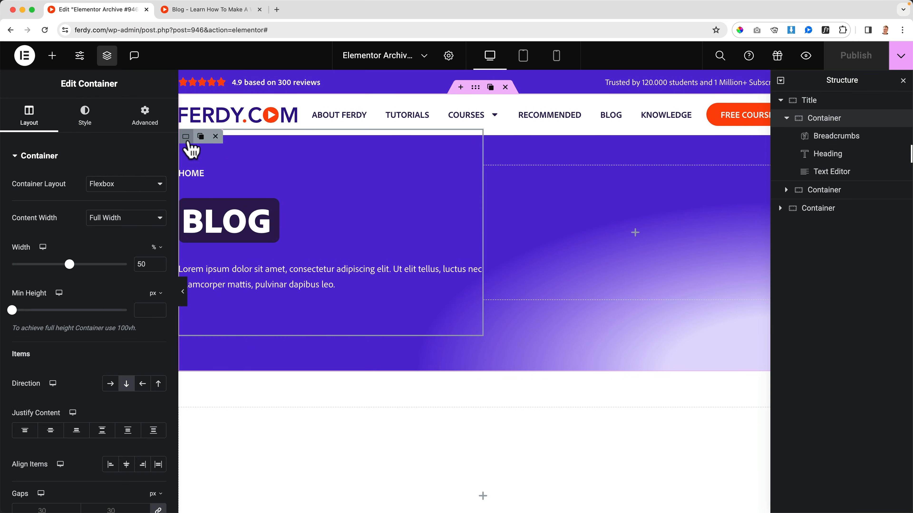
scroll(69, 411, "down", 5)
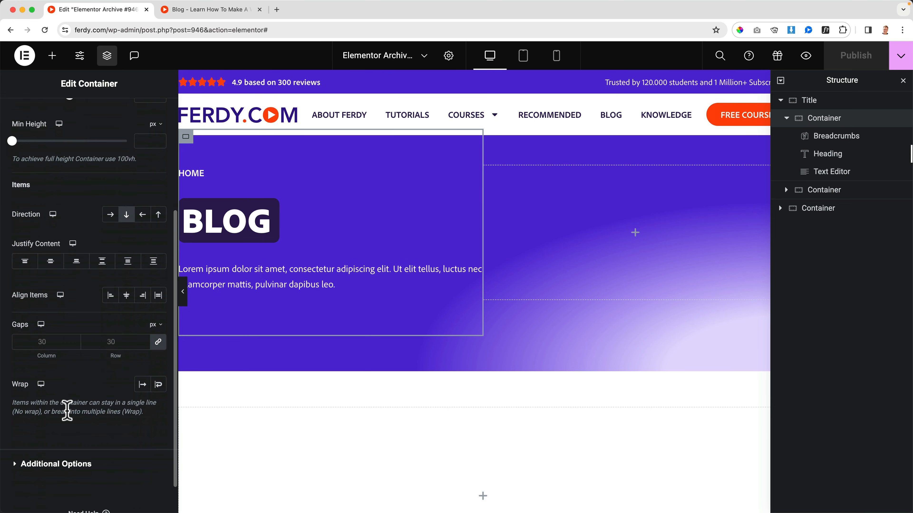
type("10")
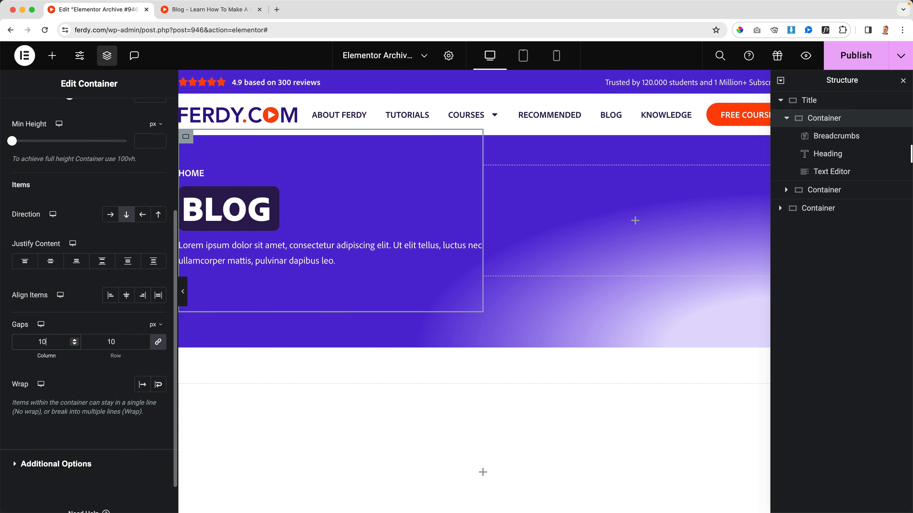
Step: Try wider gaps of about 17 px in the container with the Blog heading and return them to 10 px
key("Up")
key("Up")
key("Up")
key("Up")
key("Up")
key("Up")
key("Up")
key("Up")
key("Up")
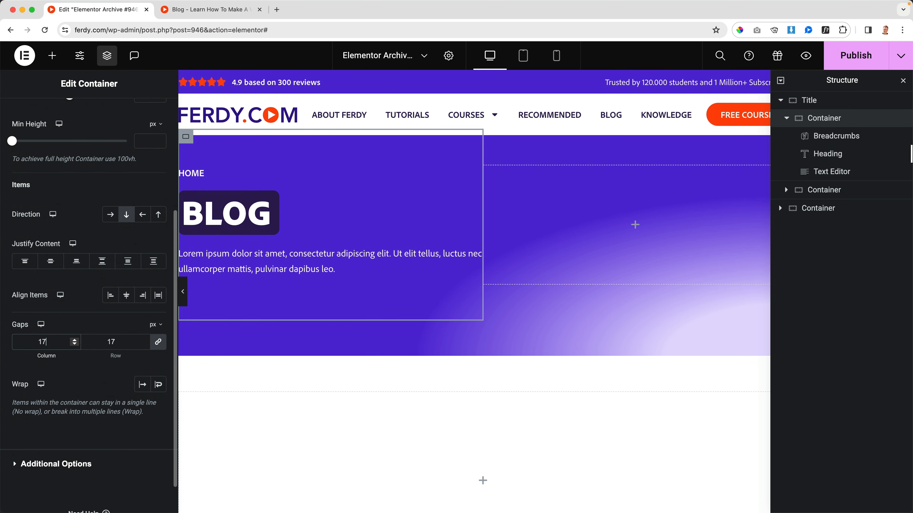
key("Down")
key("Down")
key("Down")
key("Down")
key("Down")
key("Down")
key("Down")
key("Down")
key("Down")
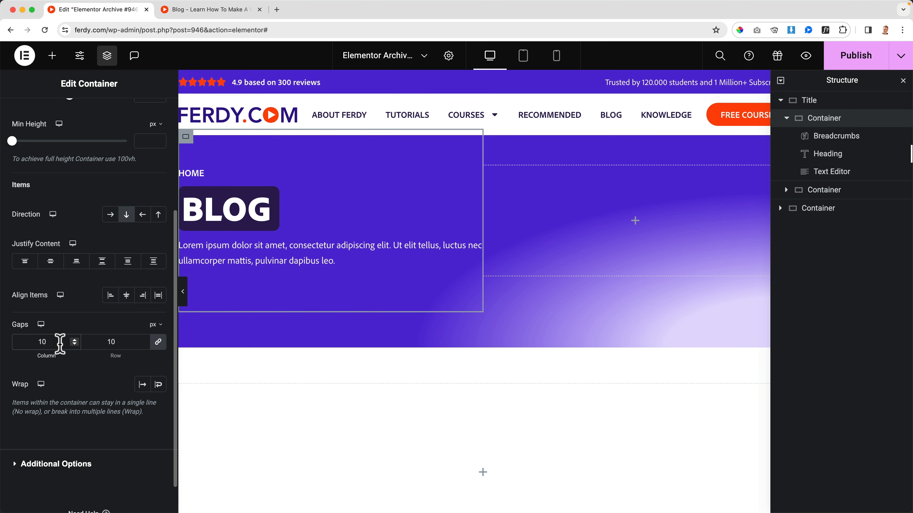
Step: Find the Image widget and place it directly in the Title container, between its two inner containers
left_click(635, 223)
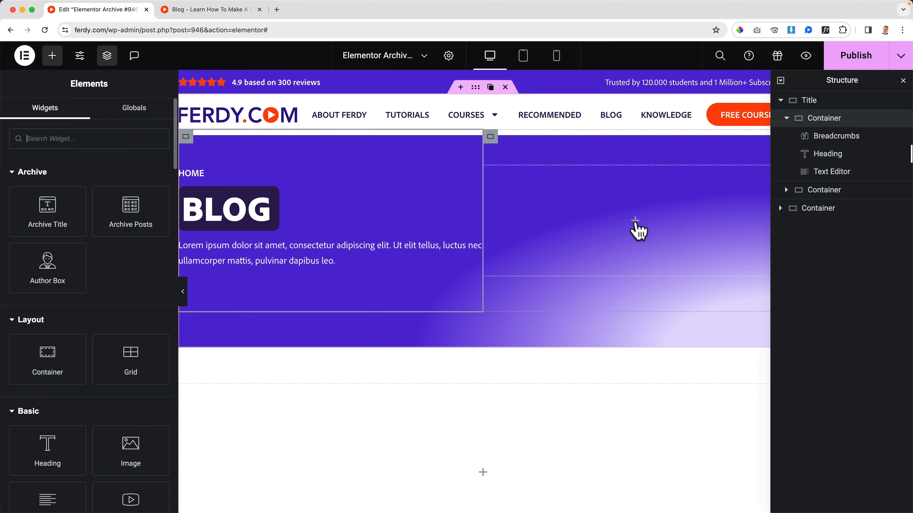
left_click(786, 119)
left_click(58, 62)
type("image")
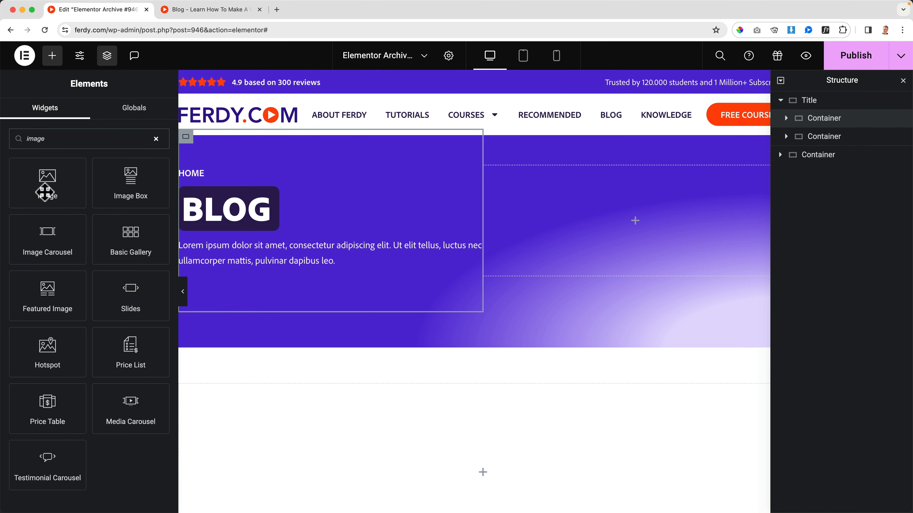
left_click_drag(58, 197, 473, 227)
Step: Delete the empty inner container that follows the image in the Title container
left_click(817, 154)
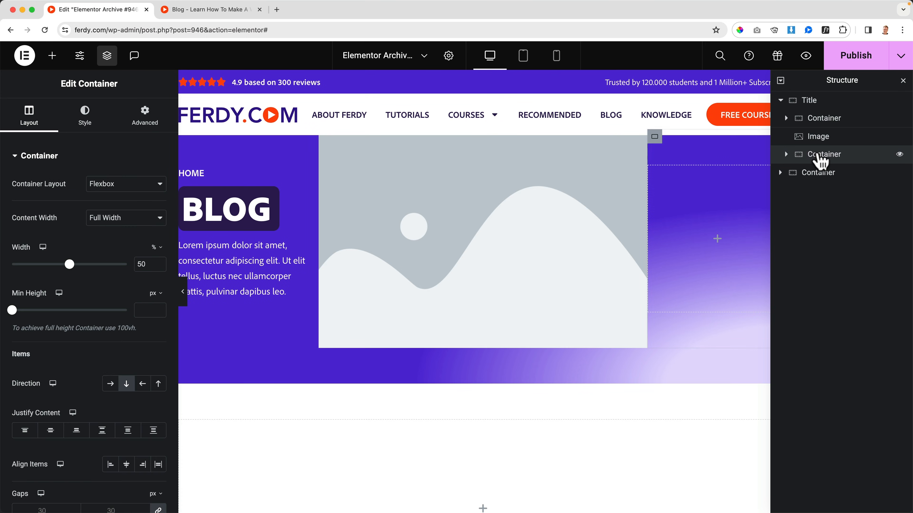
right_click(821, 154)
left_click(798, 463)
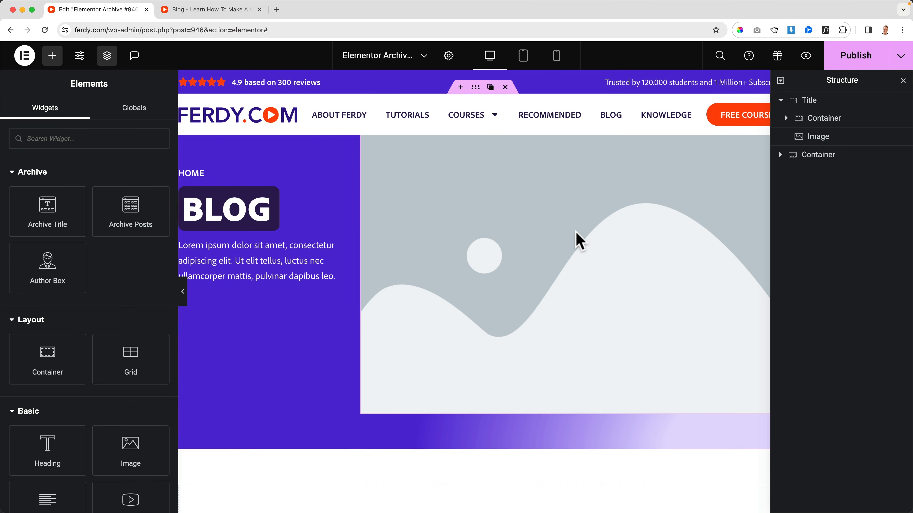
Step: Fill the image widget with the media library portrait of the man in the black shirt
left_click(621, 219)
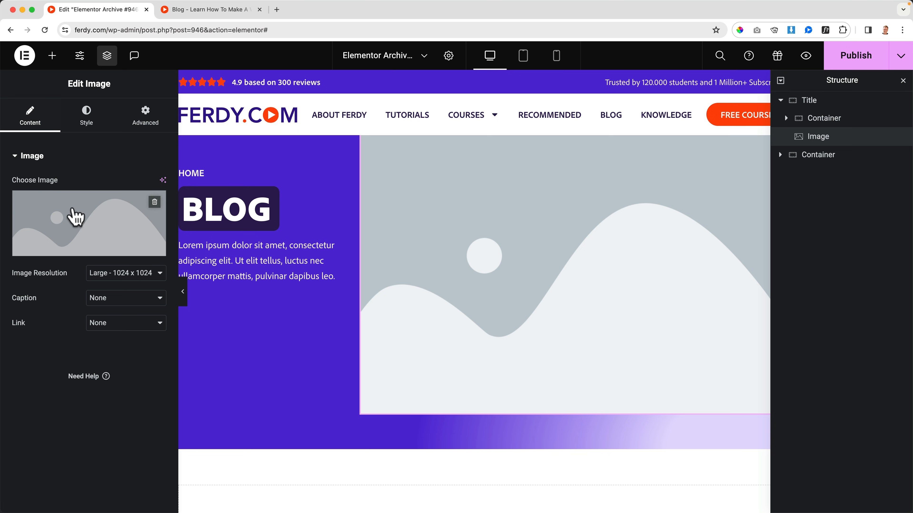
left_click(78, 212)
scroll(377, 239, "down", 10)
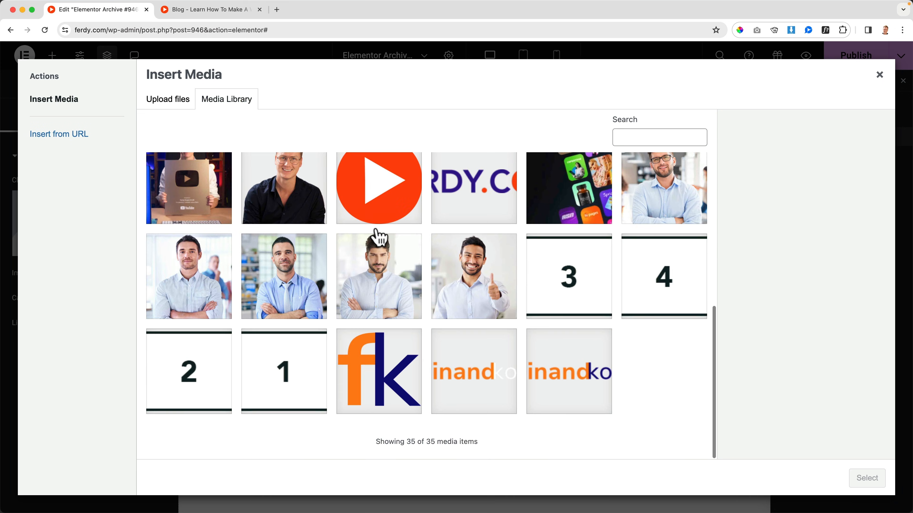
left_click(287, 207)
left_click(865, 478)
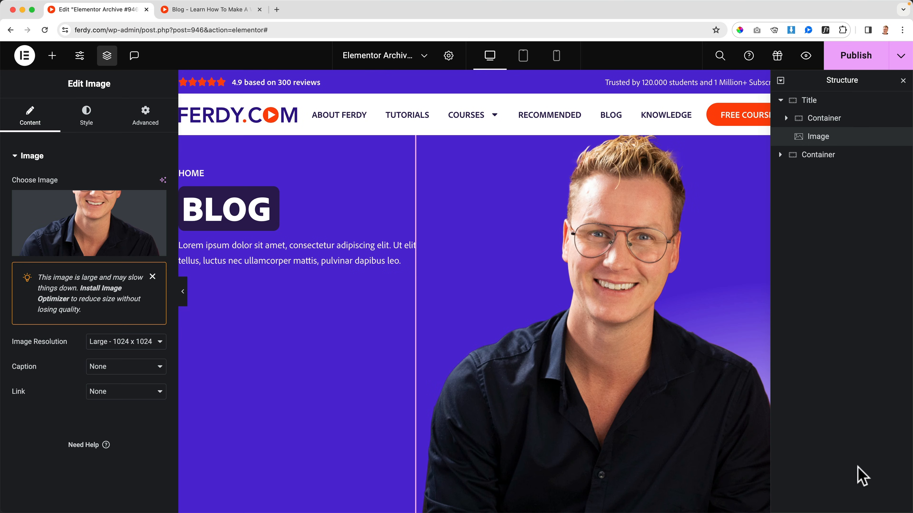
Step: Set the portrait's width to 213 px and its Align Self option to End
left_click(96, 132)
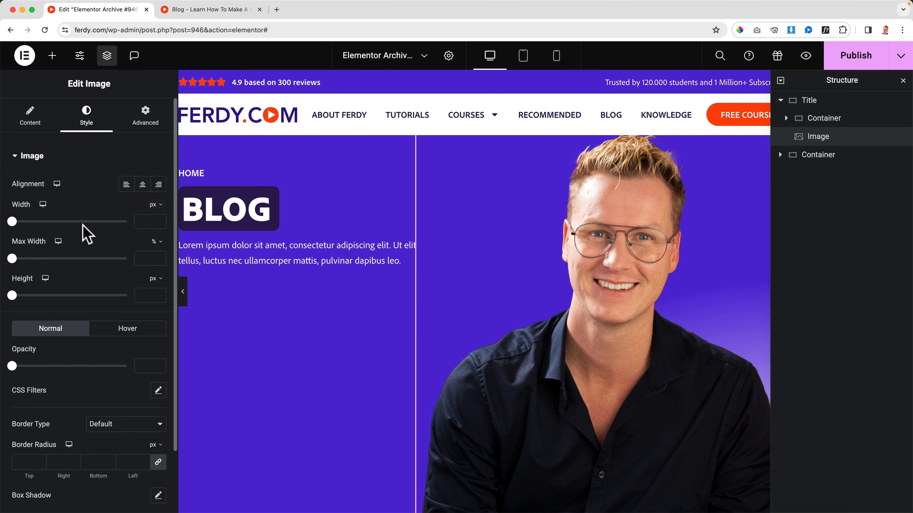
left_click_drag(12, 221, 36, 221)
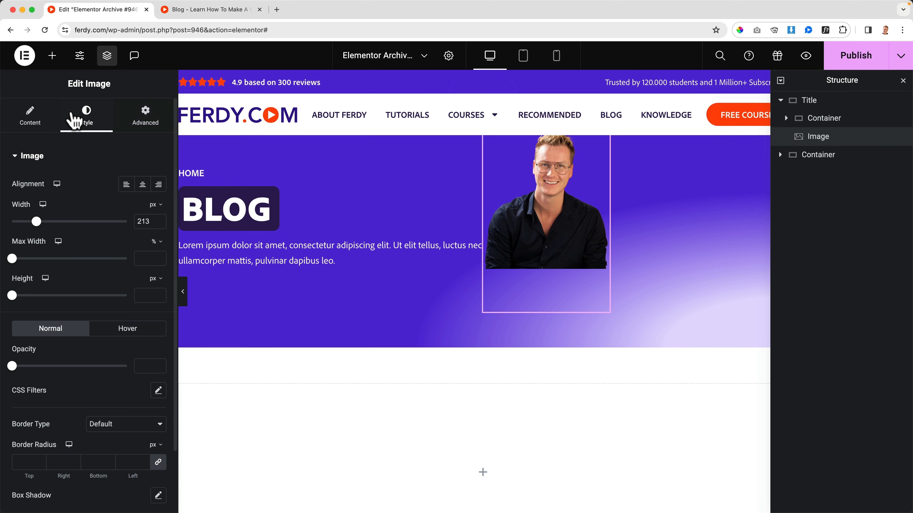
left_click(145, 122)
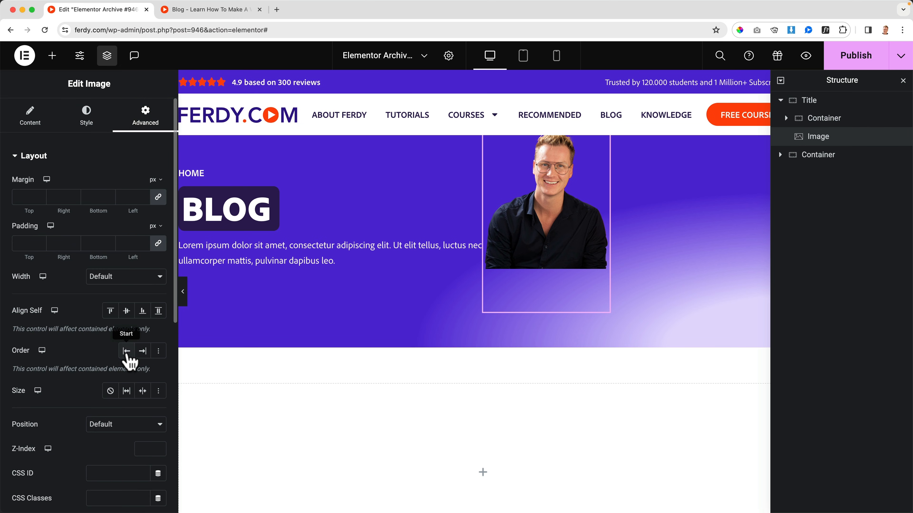
left_click(142, 312)
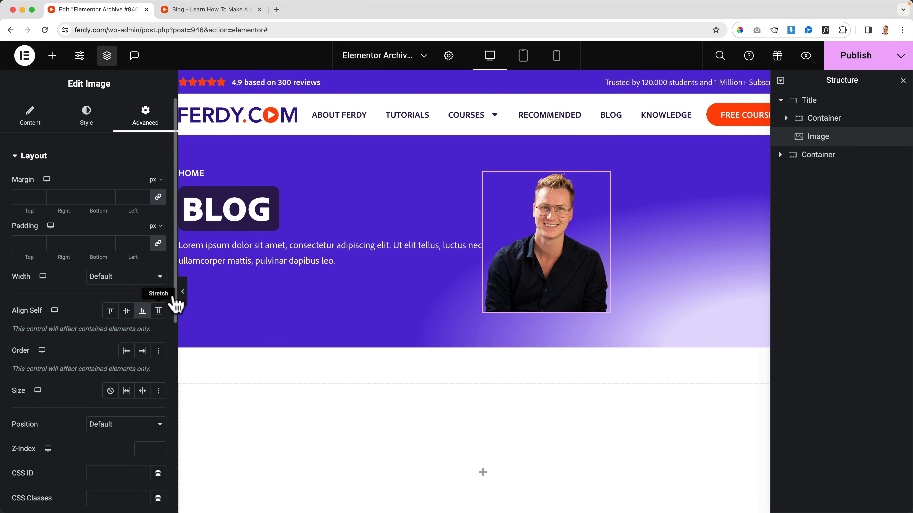
Step: Unlink the Title container's padding values and set the top padding to 60 px and the other sides to 0
left_click(813, 105)
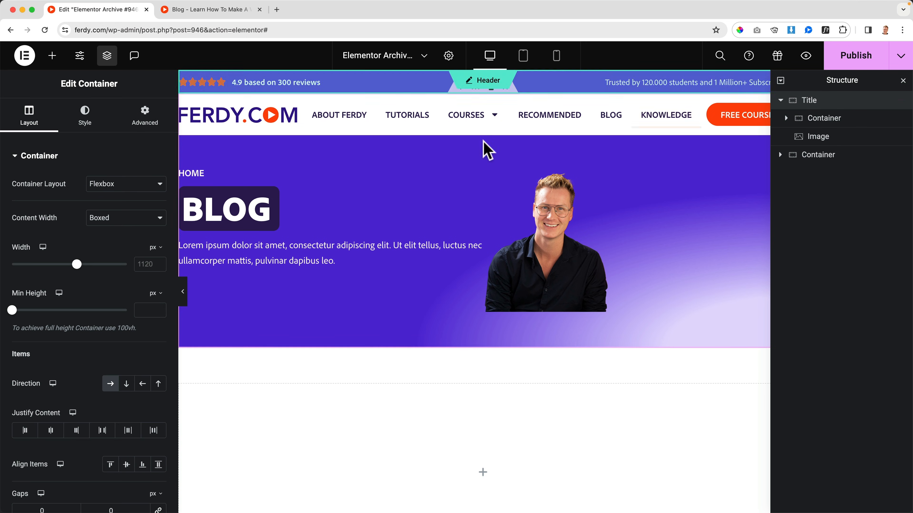
left_click(145, 118)
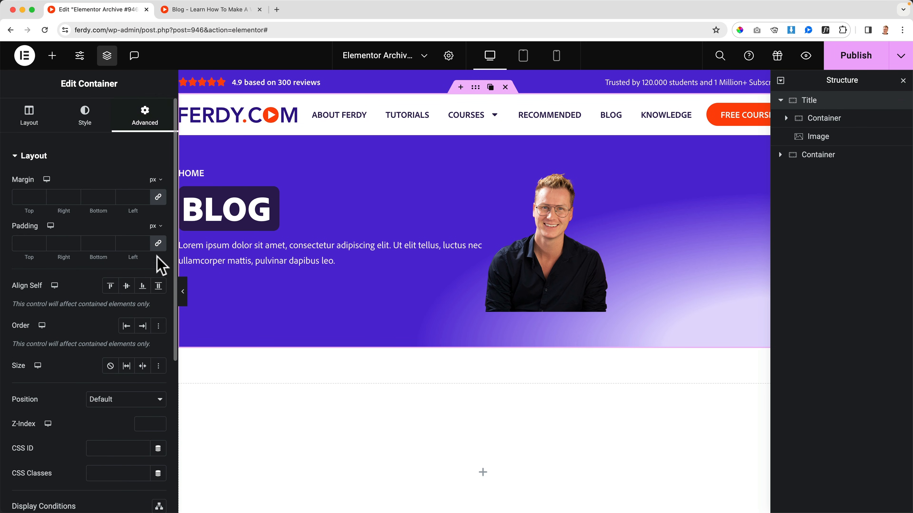
left_click(158, 244)
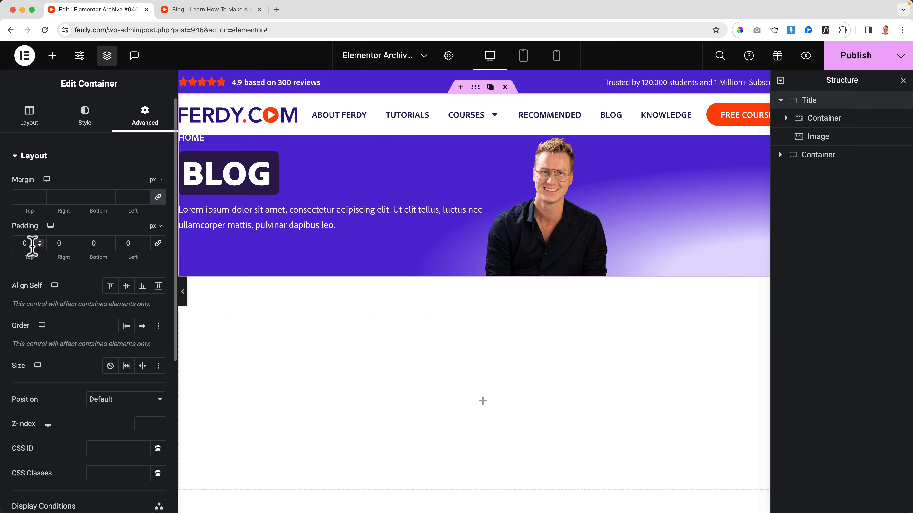
double_click(15, 245)
type("60")
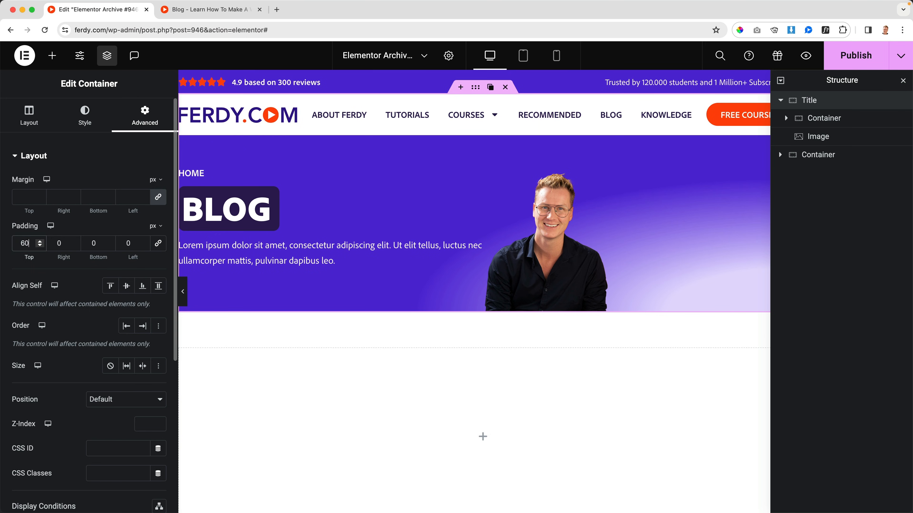
type("60")
key("BackSpace")
key("BackSpace")
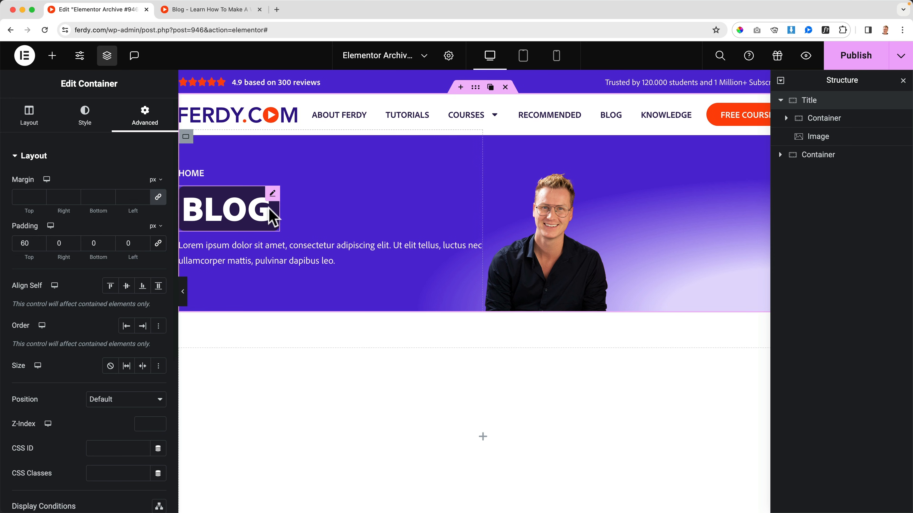
Step: Unlink the padding values of the text below the Blog heading and set its bottom padding to 60 px
left_click(296, 257)
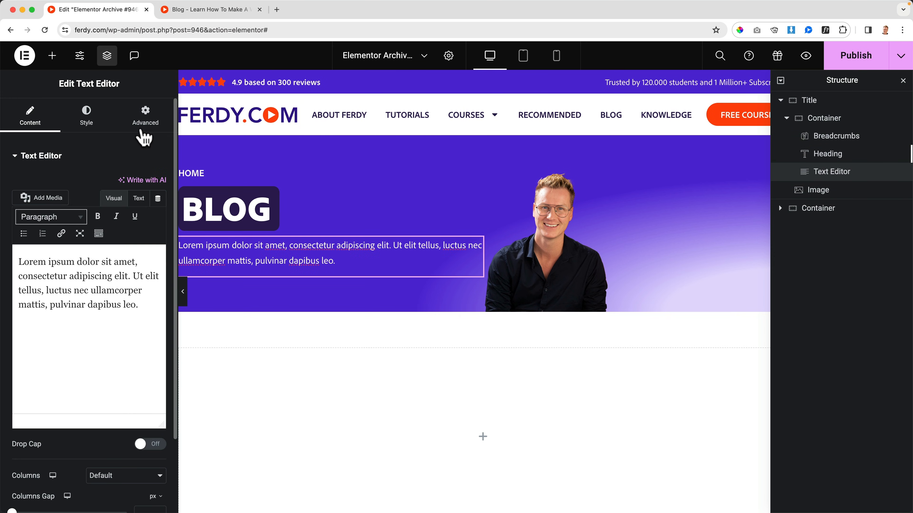
left_click(145, 114)
left_click(158, 243)
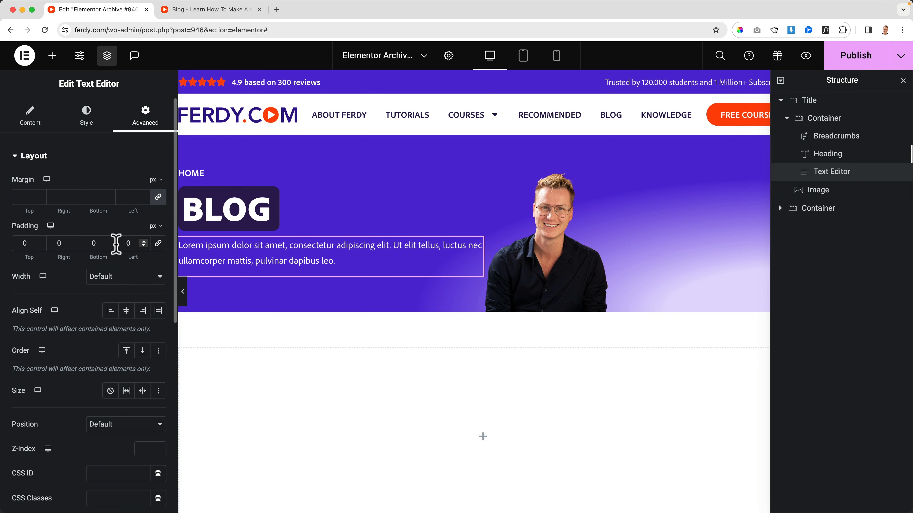
left_click(99, 244)
key("Up")
key("Up")
key("Up")
key("Up")
key("Up")
key("Up")
key("Up")
key("Up")
key("Up")
key("Up")
key("Up")
key("Up")
key("Up")
key("Up")
key("Up")
key("Up")
key("Up")
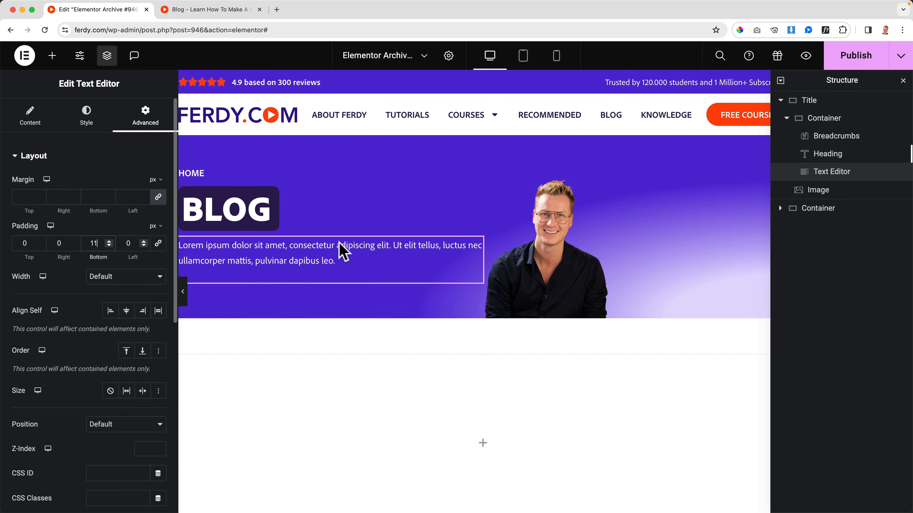
key("Up")
key("Up")
key("Up")
key("Up")
key("Up")
key("Up")
key("Up")
key("Up")
key("Up")
key("Up")
key("Up")
key("Up")
key("Up")
key("Up")
key("Up")
key("Up")
key("Up")
key("Up")
key("Up")
key("Up")
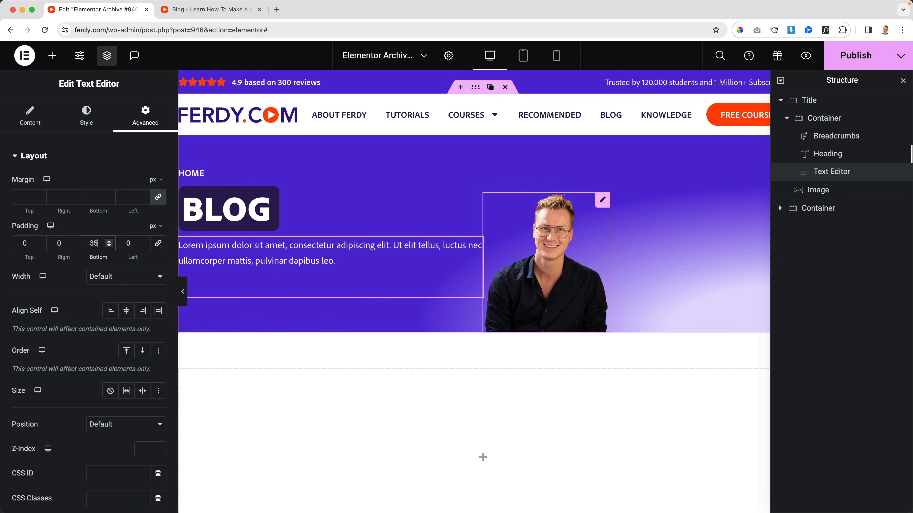
key("Up")
key("Up")
key("Up")
key("Up")
key("Up")
key("Up")
key("Up")
key("Up")
key("Up")
key("Up")
key("Up")
key("Up")
key("Up")
key("Up")
key("Up")
key("Up")
key("Up")
key("Up")
key("Up")
key("Up")
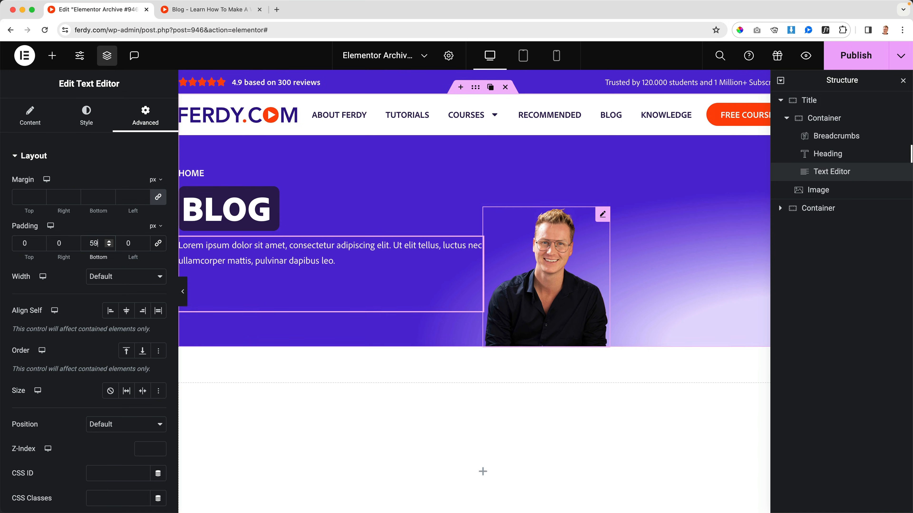
key("Down")
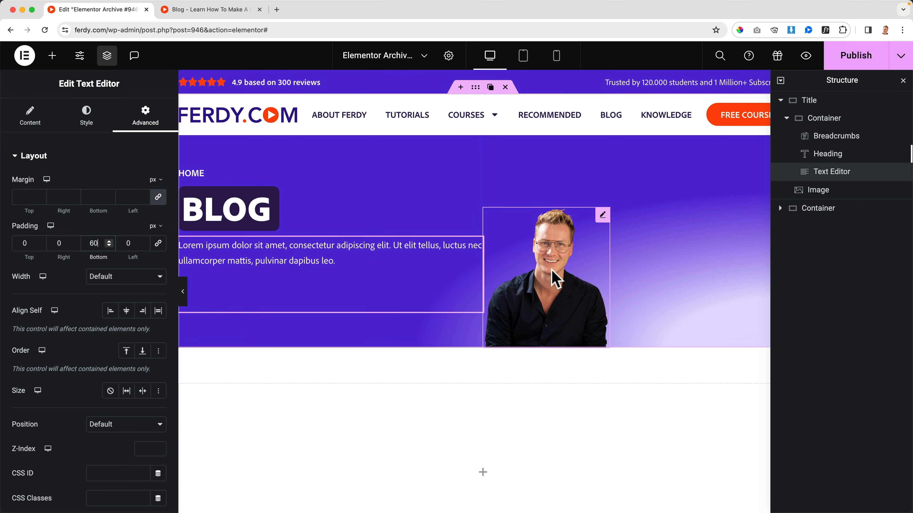
Step: Increase the portrait's width to 245 px
left_click(560, 278)
left_click(87, 117)
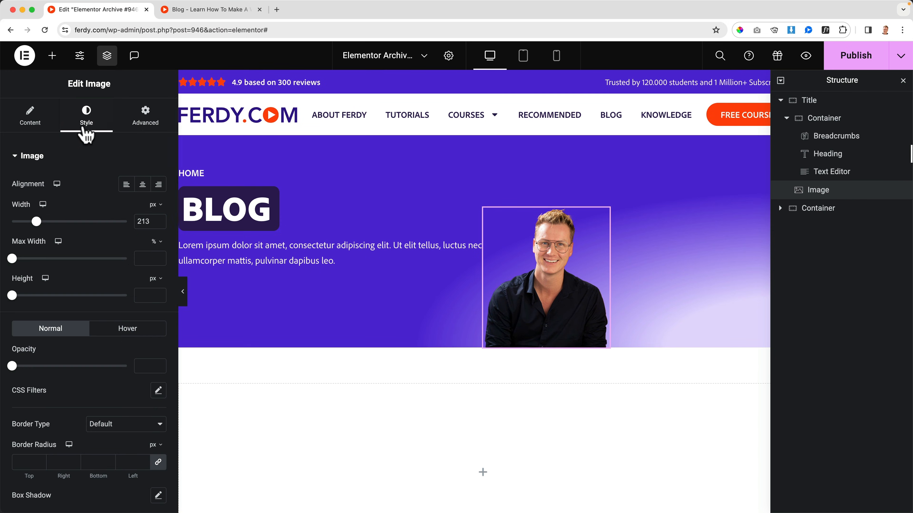
left_click(146, 220)
key("Up")
key("Up")
key("Up")
key("Up")
key("Up")
key("Up")
key("Up")
key("Up")
key("Up")
key("Up")
key("Up")
key("Up")
key("Up")
key("Up")
key("Up")
key("Up")
key("Up")
key("Up")
key("Up")
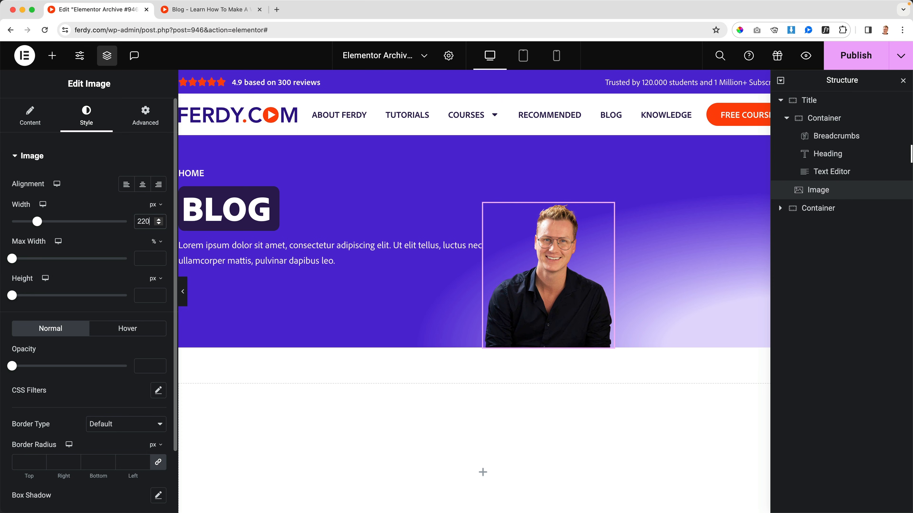
key("Up")
key("Up")
key("Up")
key("Up")
key("Up")
key("Up")
key("Up")
key("Up")
key("Up")
key("Up")
key("Up")
key("Up")
key("Up")
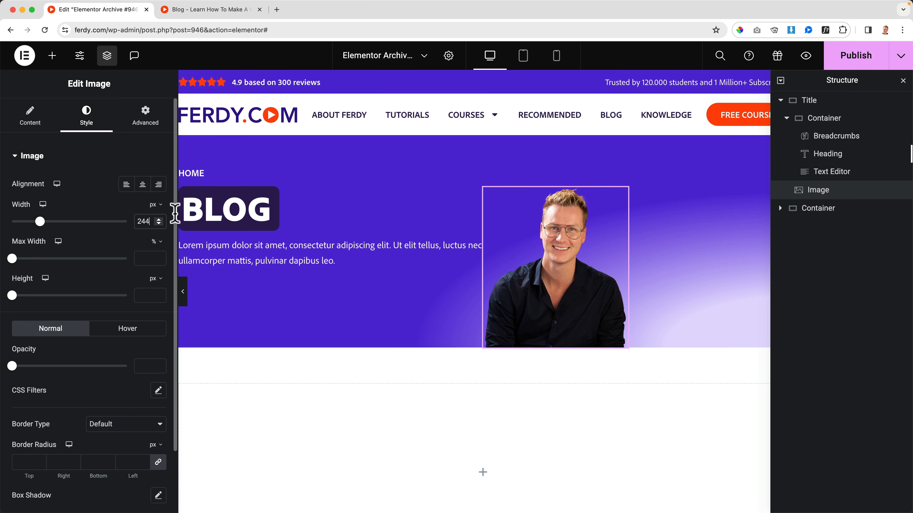
Step: Set the Size option of the container holding the breadcrumbs, heading and text to Grow
left_click(186, 137)
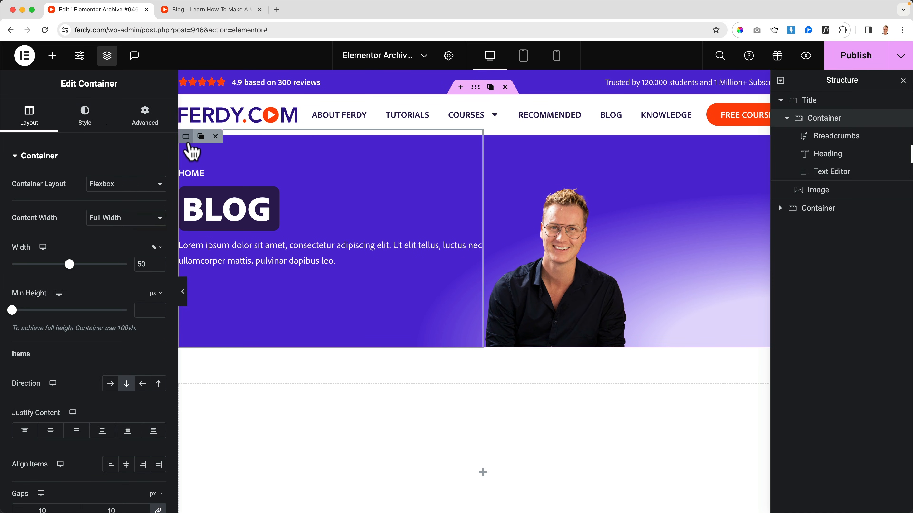
left_click(138, 129)
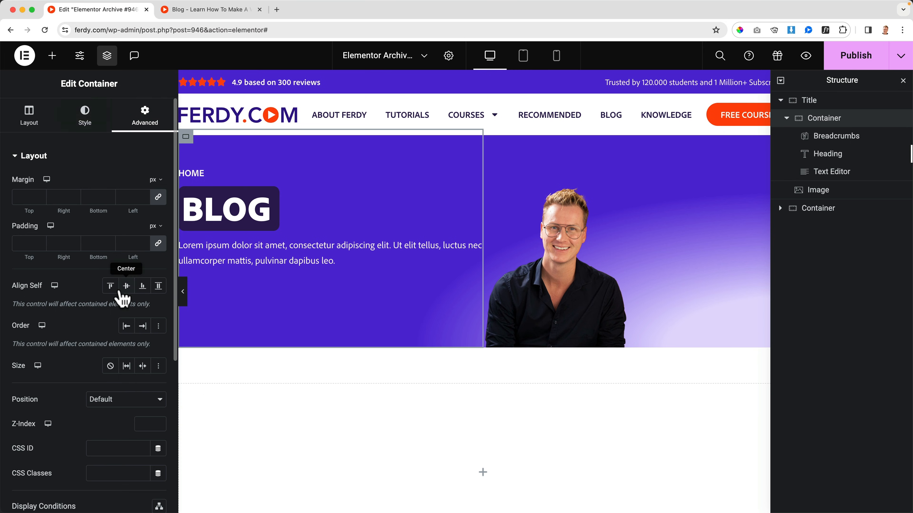
left_click(127, 366)
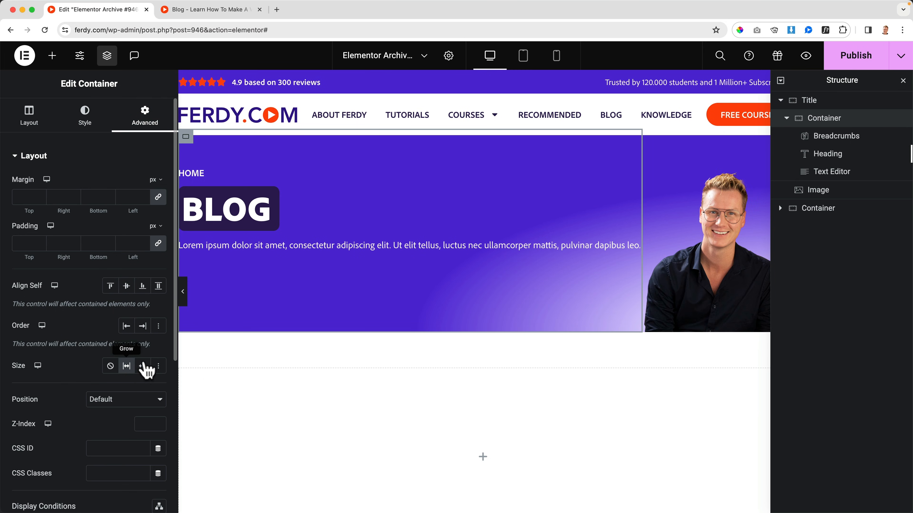
Step: Increase the portrait's width to 290 px and check the title section on the live blog page
left_click(714, 224)
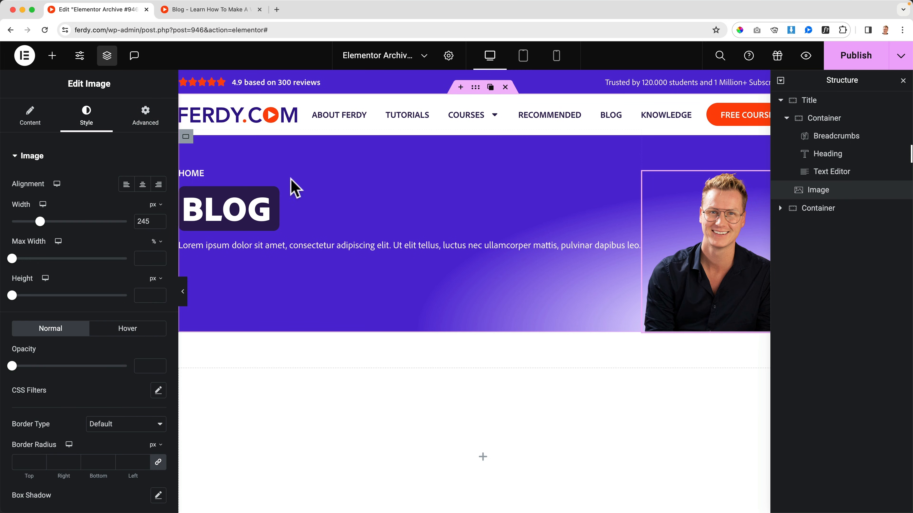
left_click(141, 218)
key("Up")
key("Up")
key("Up")
key("Up")
key("Up")
key("Up")
key("Up")
key("Up")
key("Up")
key("Up")
key("Up")
key("Up")
key("Up")
key("Up")
key("Up")
key("Up")
key("Up")
key("Up")
key("Up")
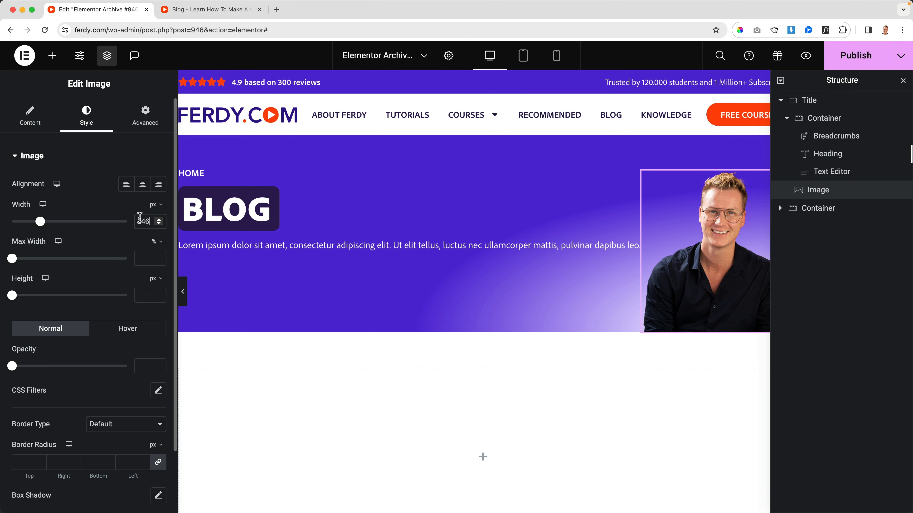
key("Up")
key("Up")
key("Up")
key("Up")
key("Up")
key("Up")
key("Up")
key("Up")
key("Up")
key("Up")
key("Up")
key("Up")
key("Up")
key("Up")
key("Up")
key("Up")
key("Up")
key("Up")
key("Up")
key("Up")
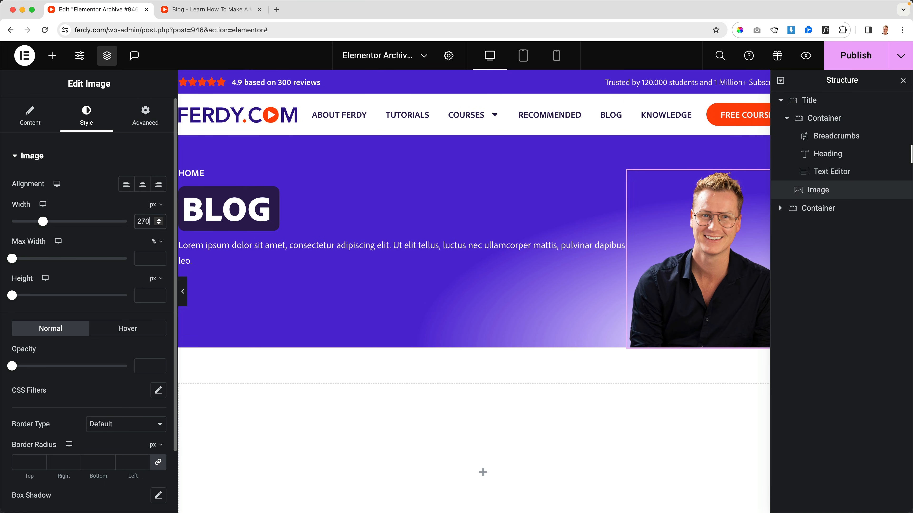
key("Up")
key("Up")
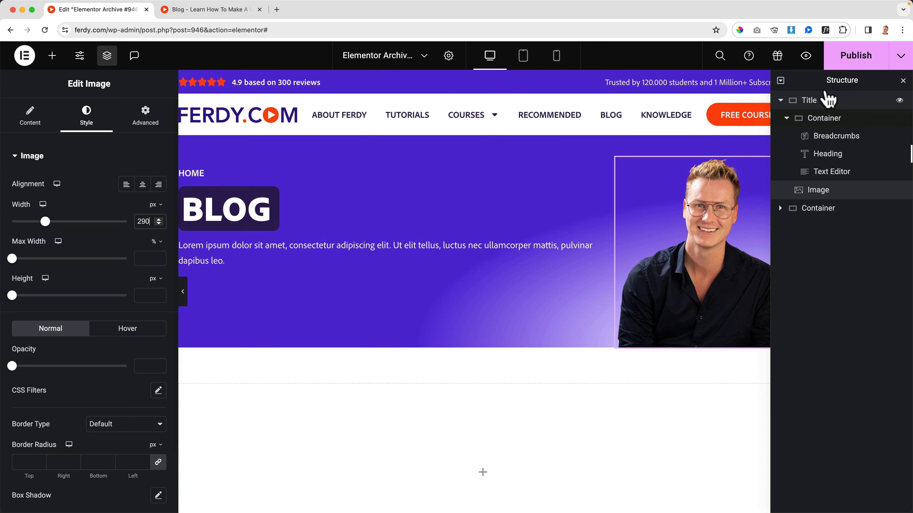
left_click(221, 10)
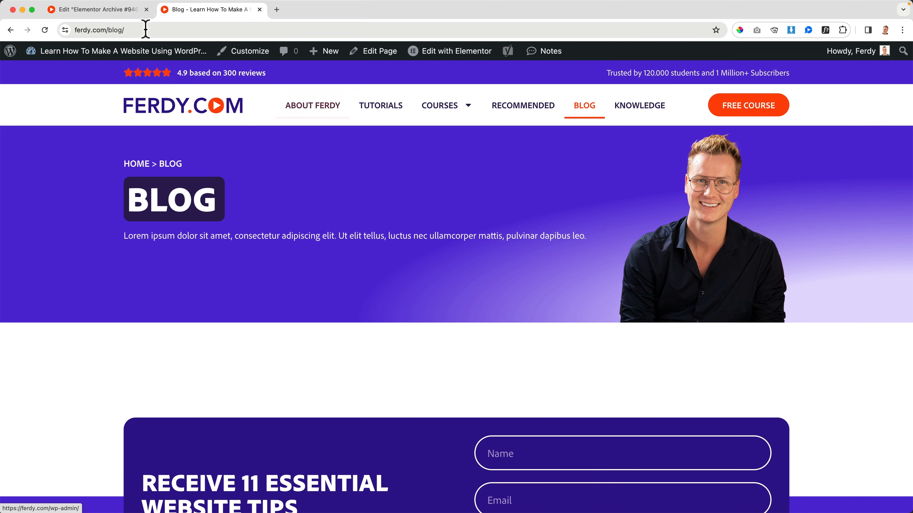
left_click(122, 10)
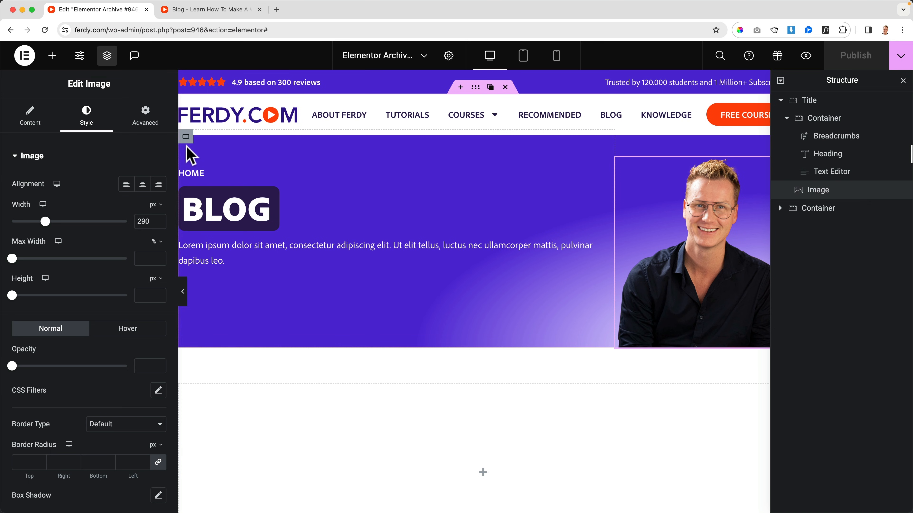
Step: Turn off the Grow size option of the container holding the breadcrumbs, heading and text
left_click(185, 136)
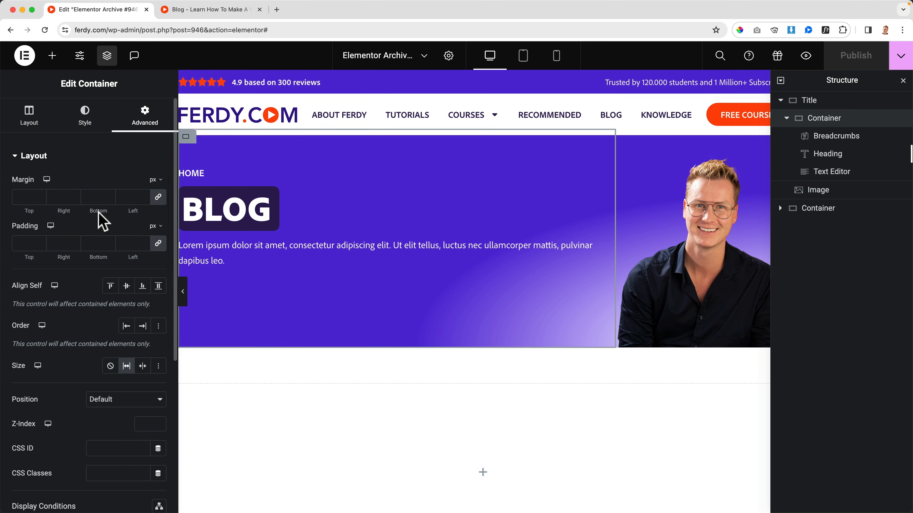
left_click(47, 121)
left_click(144, 266)
key("Down")
key("Up")
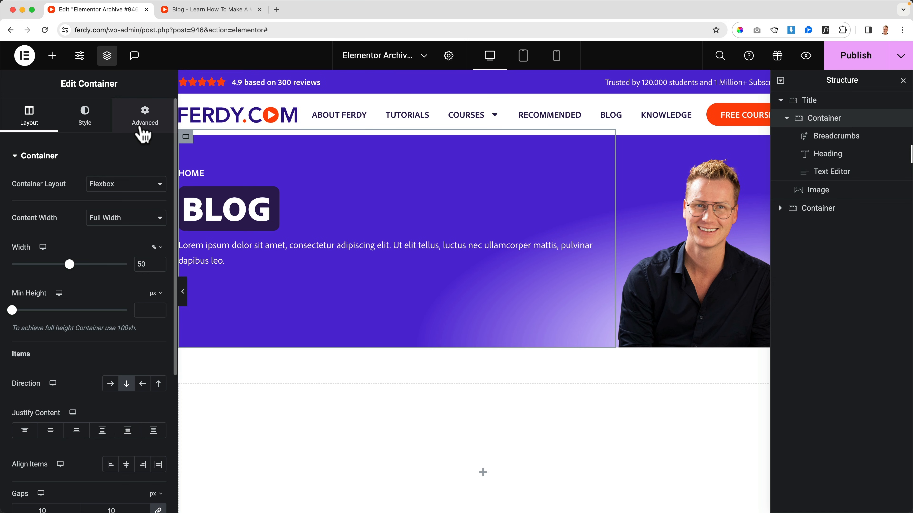
left_click(143, 115)
left_click(127, 365)
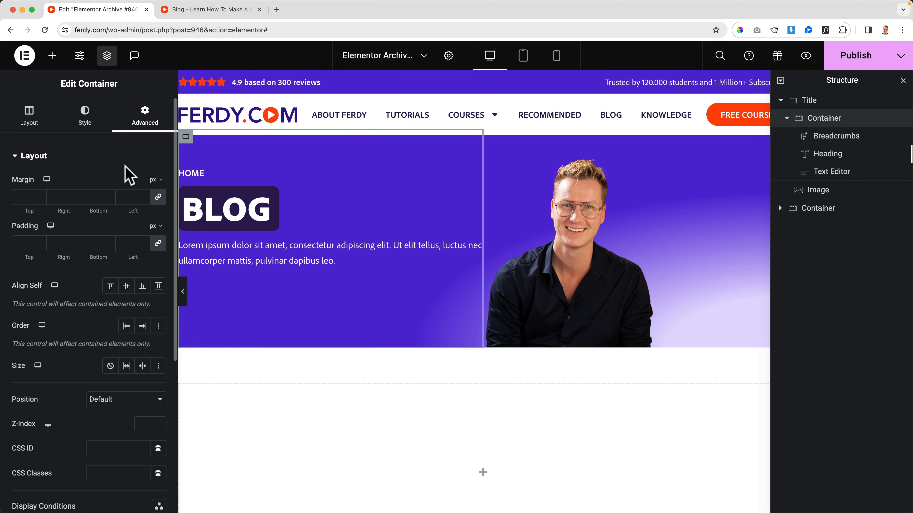
Step: Set the width of the container holding the breadcrumbs, heading and text to 62%
left_click(54, 130)
key("Up")
key("Up")
key("Up")
key("Up")
key("Up")
key("Up")
key("Up")
key("Up")
key("Up")
key("Up")
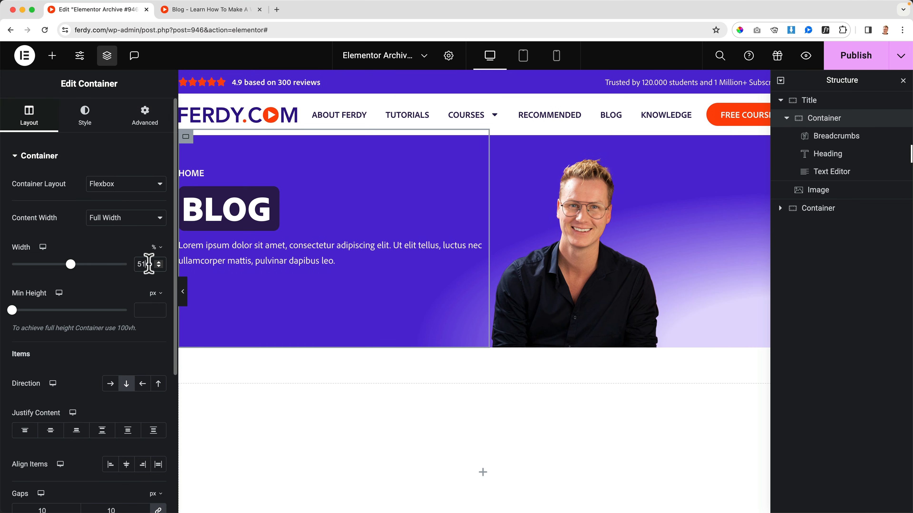
key("Up")
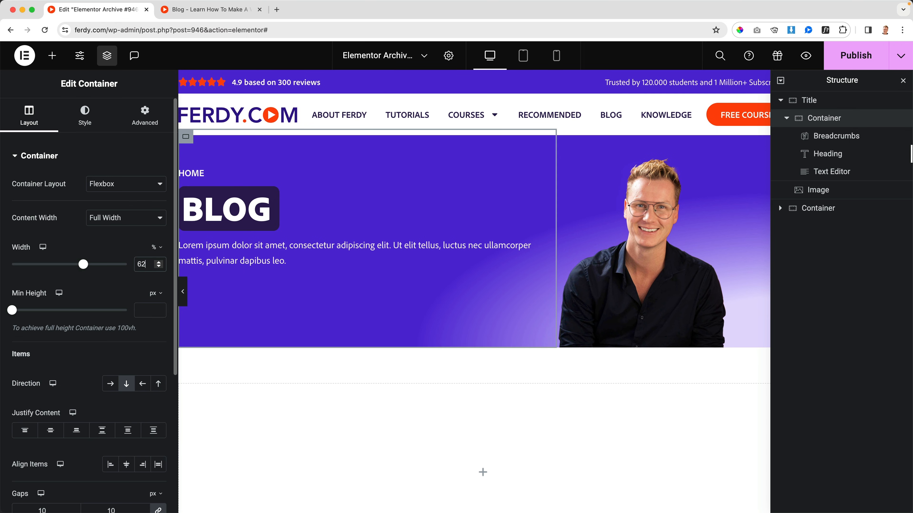
Step: Set the portrait's width to 312 px and check the title section on the live blog page
left_click(636, 249)
left_click(94, 121)
left_click(145, 221)
key("Up")
left_click_drag(51, 226, 54, 227)
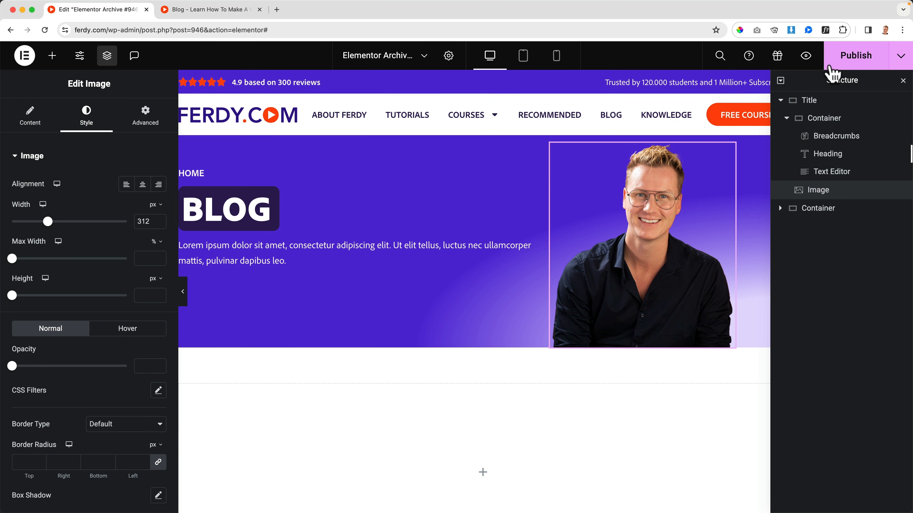
left_click(234, 10)
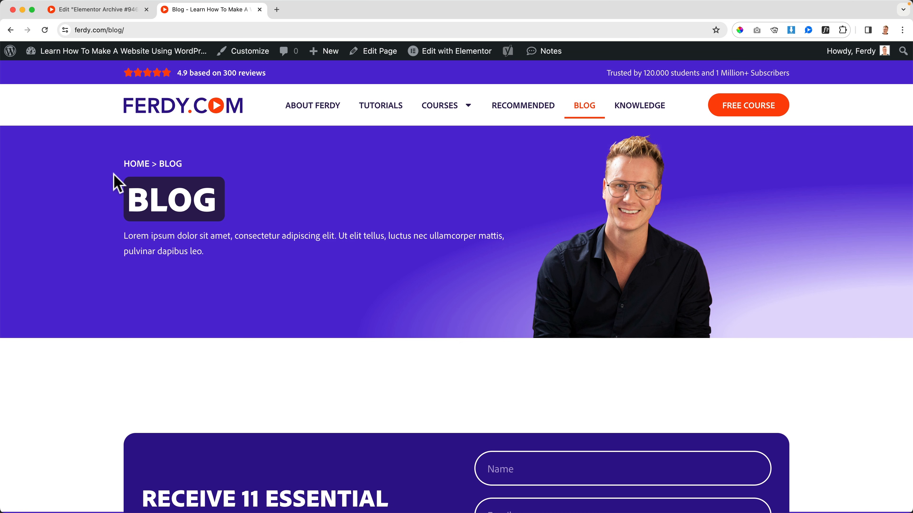
left_click(127, 11)
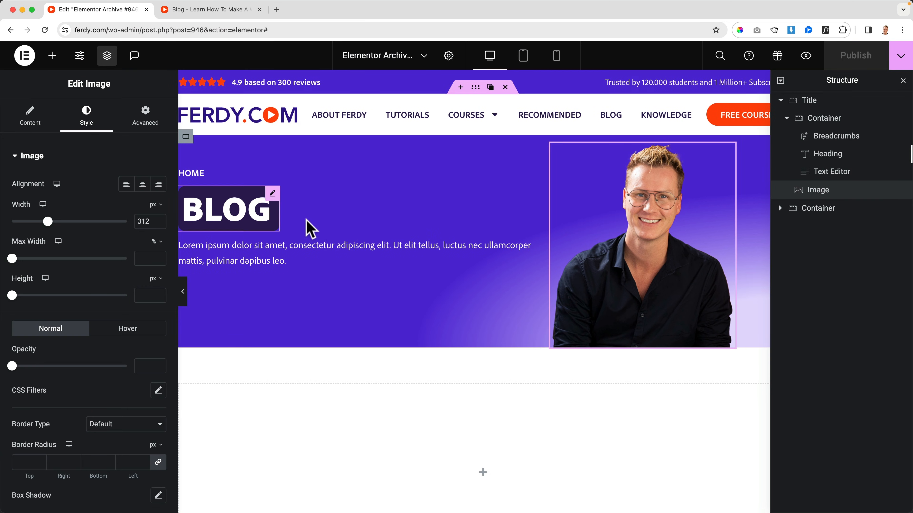
Step: Give the text below the Blog heading a custom width of 400 px
left_click(366, 248)
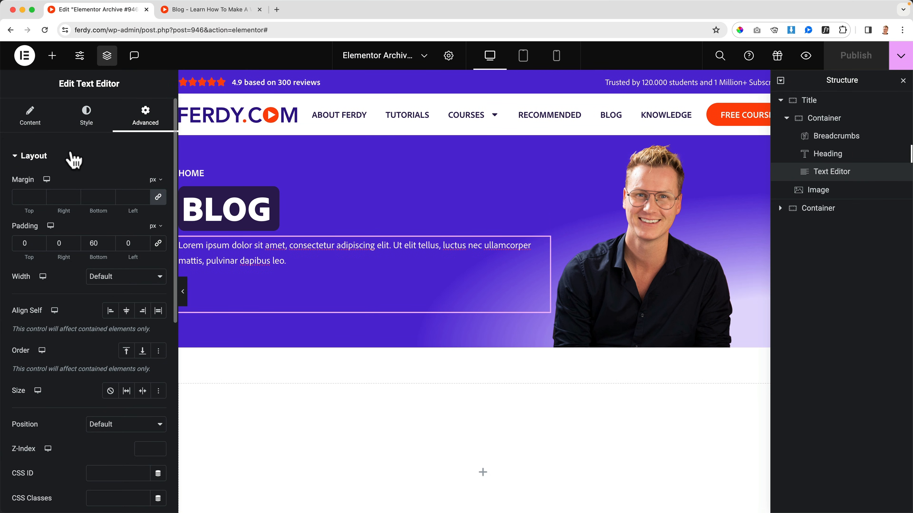
left_click(113, 281)
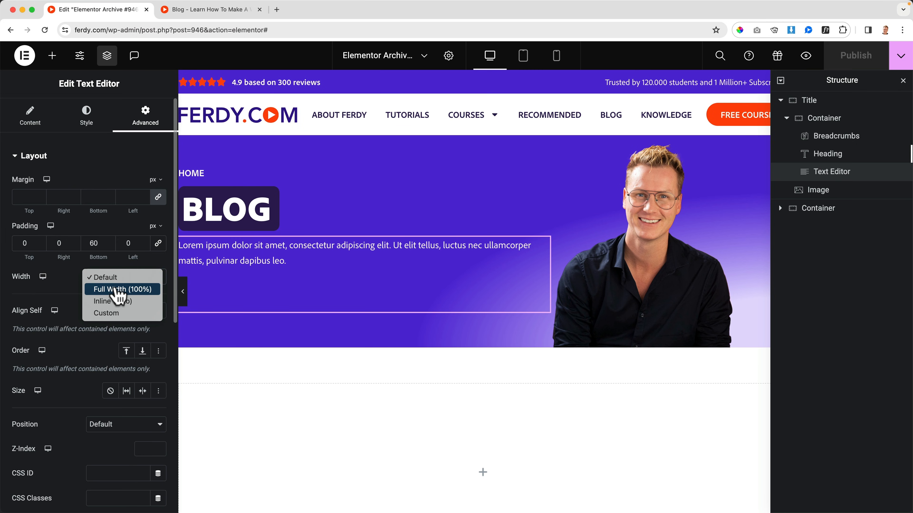
left_click(111, 314)
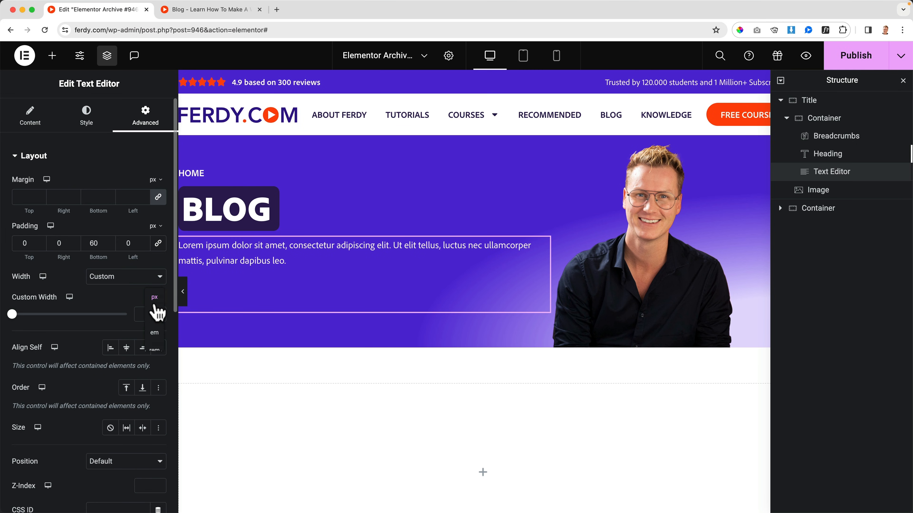
left_click(154, 304)
left_click_drag(12, 314, 59, 314)
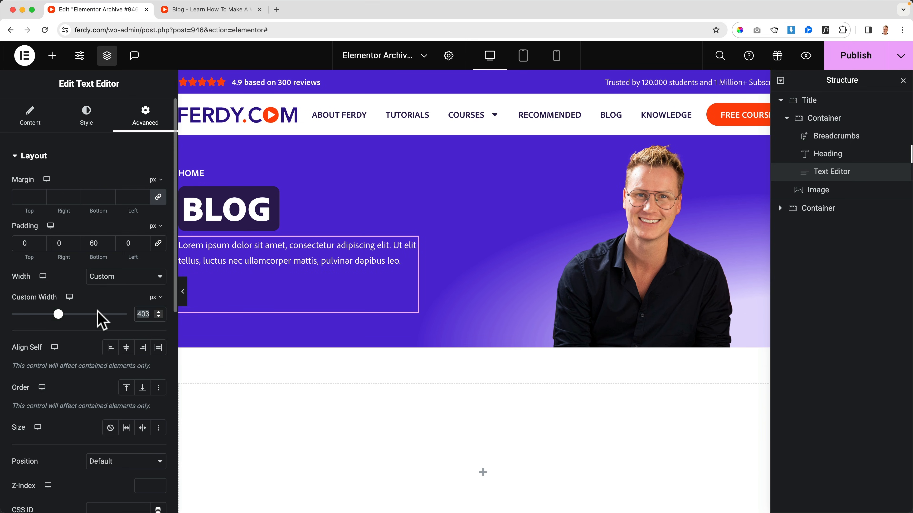
type("400")
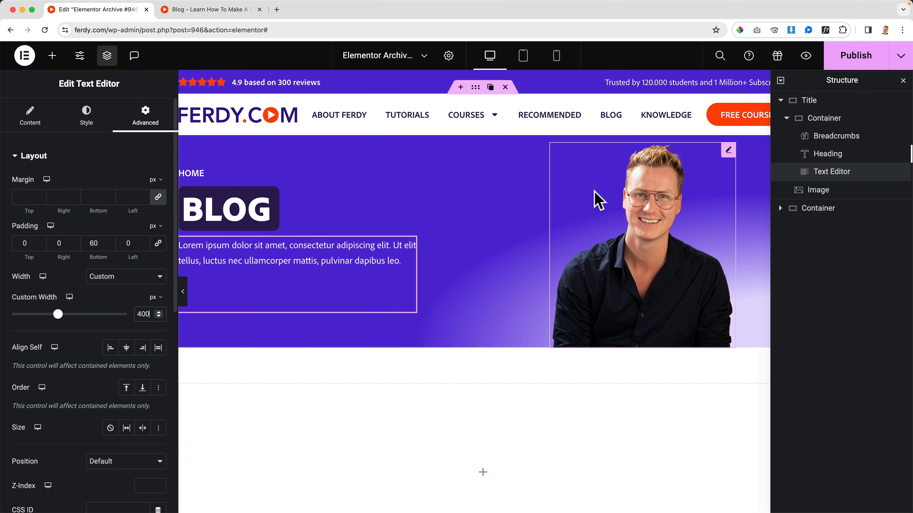
Step: Publish the archive template and check the header and title section on the live blog page
left_click(853, 57)
left_click(256, 11)
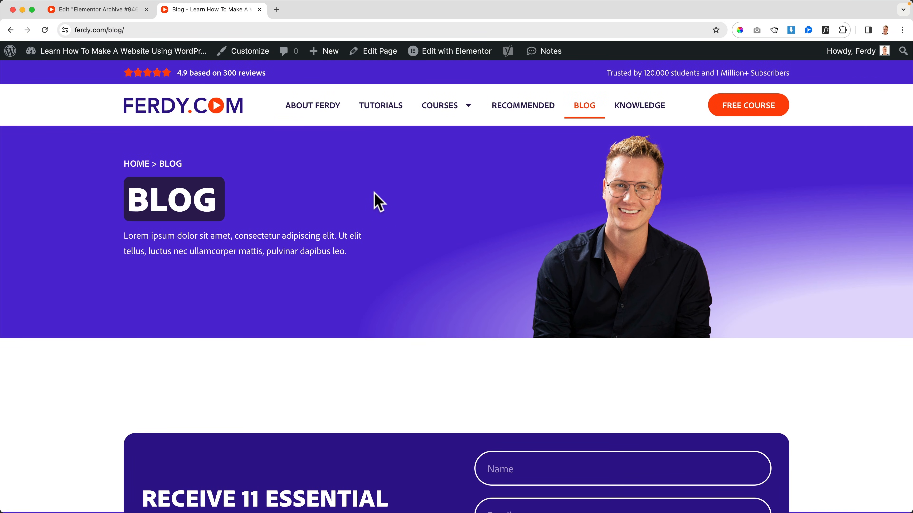
scroll(375, 195, "down", 2)
scroll(374, 195, "up", 2)
left_click(199, 115)
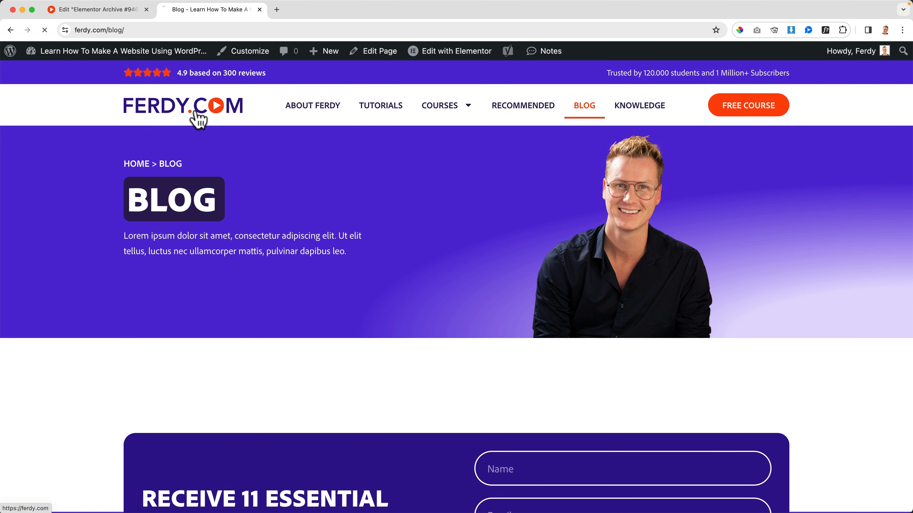
left_click(586, 108)
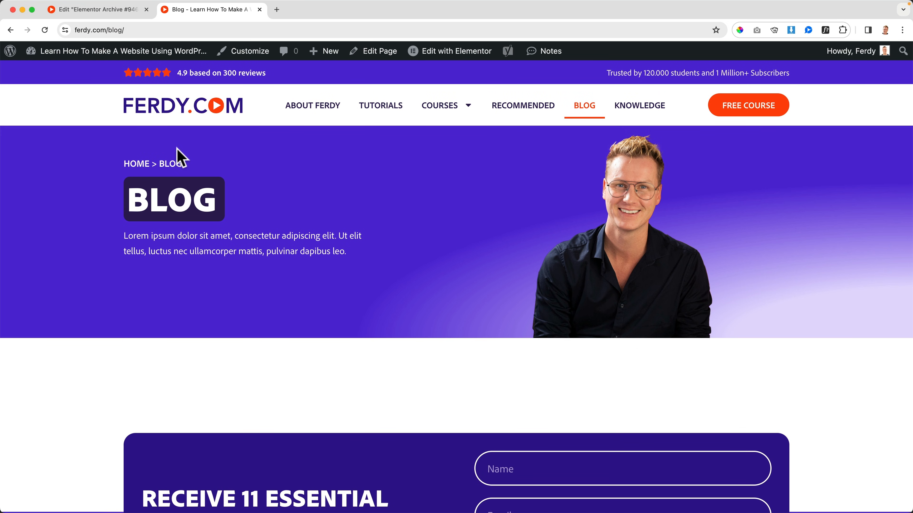
left_click(85, 11)
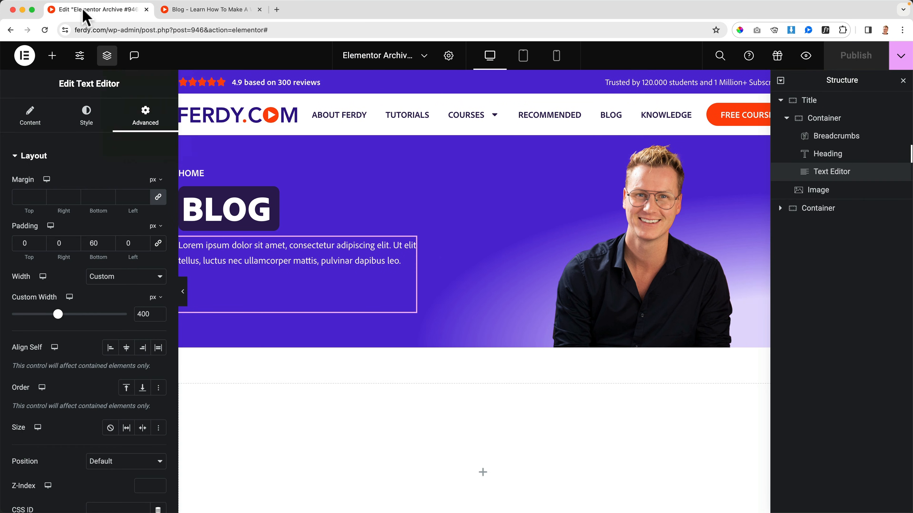
Step: Open the display conditions of the White Header Sticky template in the Theme Builder
left_click(25, 56)
left_click(72, 94)
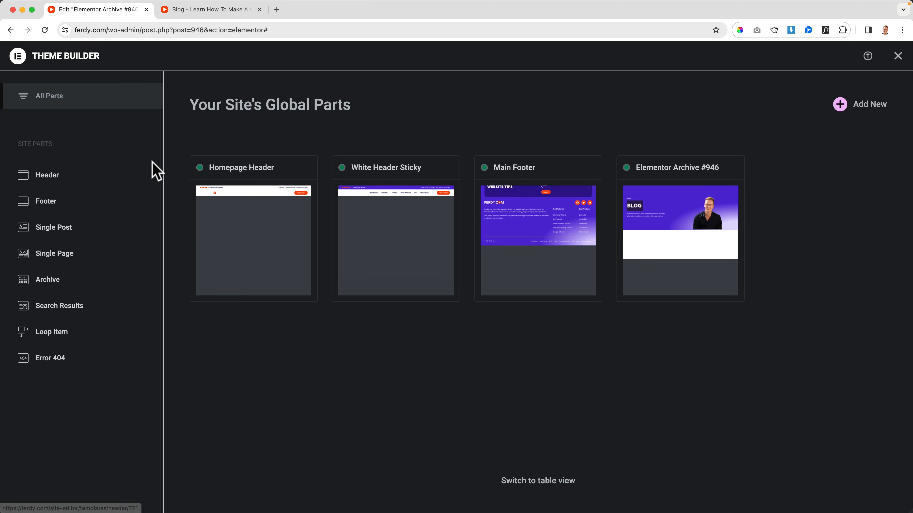
left_click(59, 182)
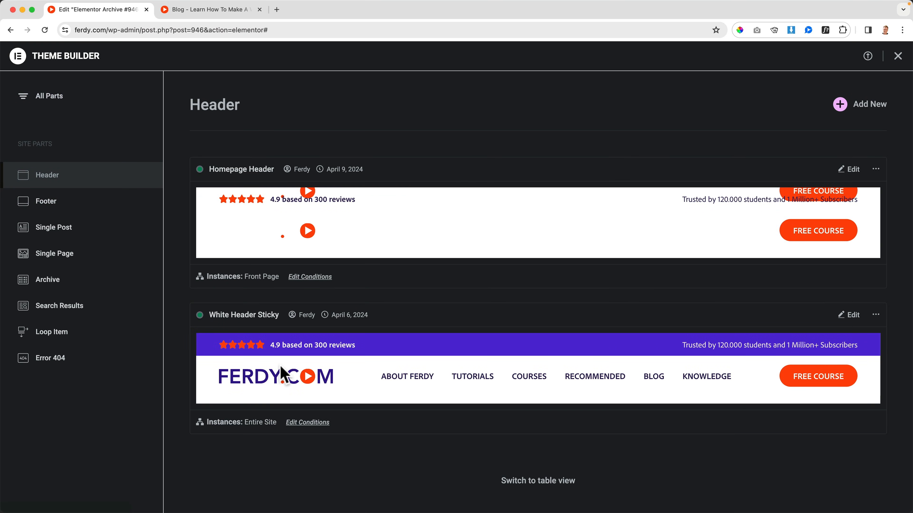
left_click(216, 10)
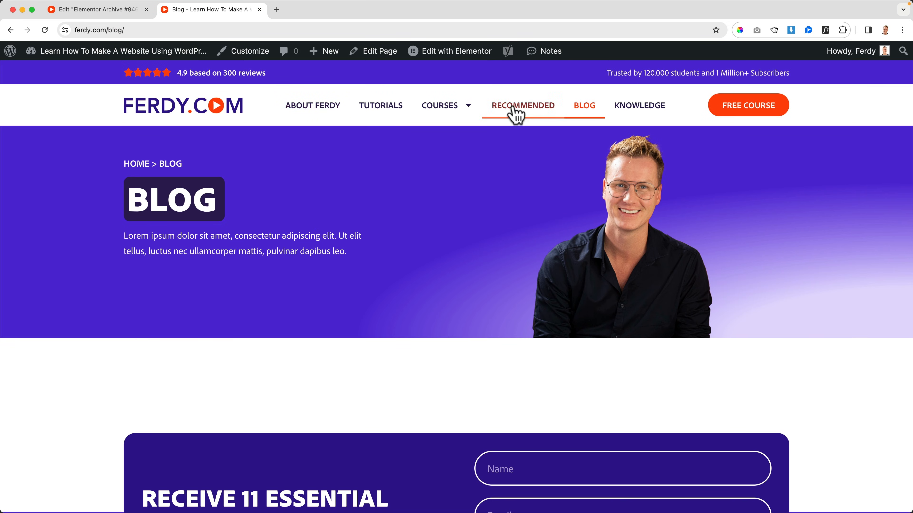
left_click(134, 11)
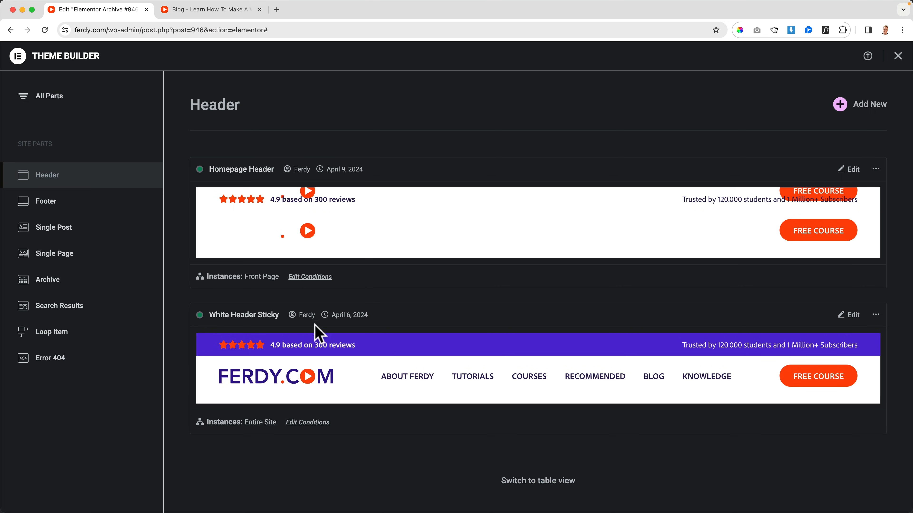
left_click(309, 424)
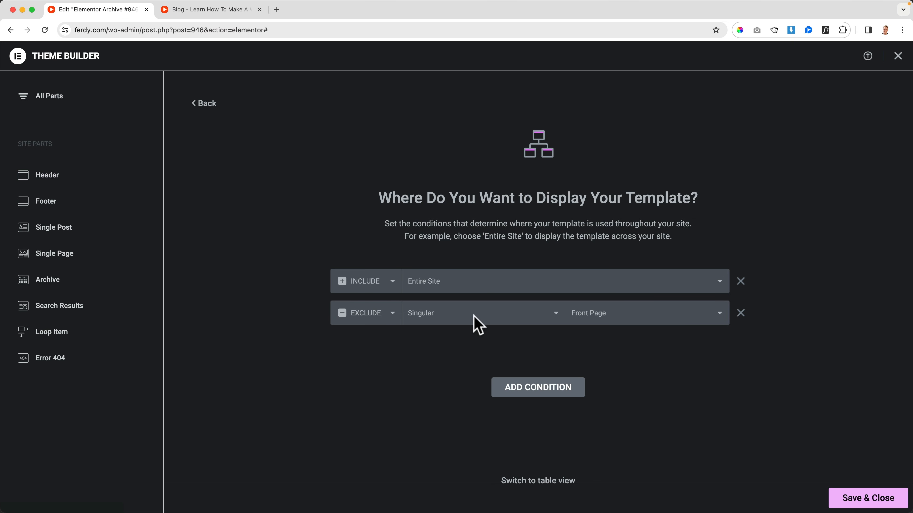
Step: Add a display condition that includes the singular page Blog and save the header's conditions
left_click(548, 390)
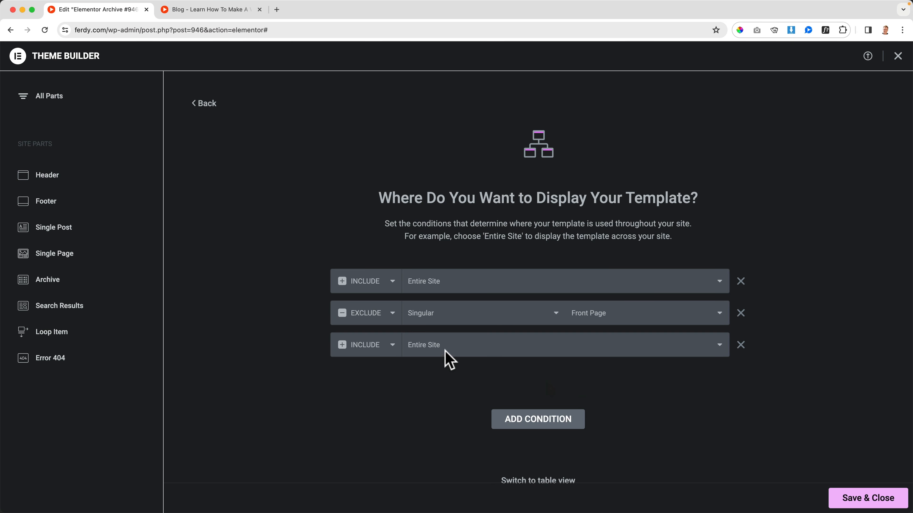
left_click(435, 356)
left_click(445, 373)
left_click(611, 346)
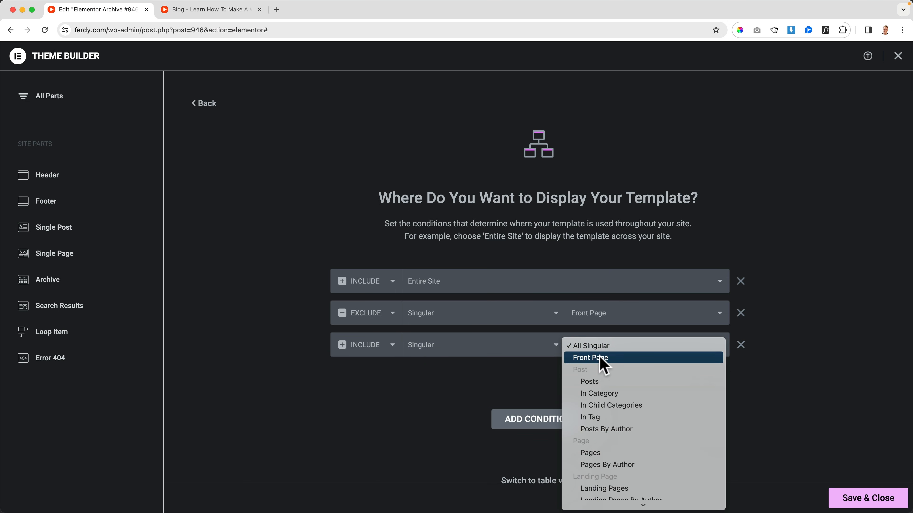
key("Escape")
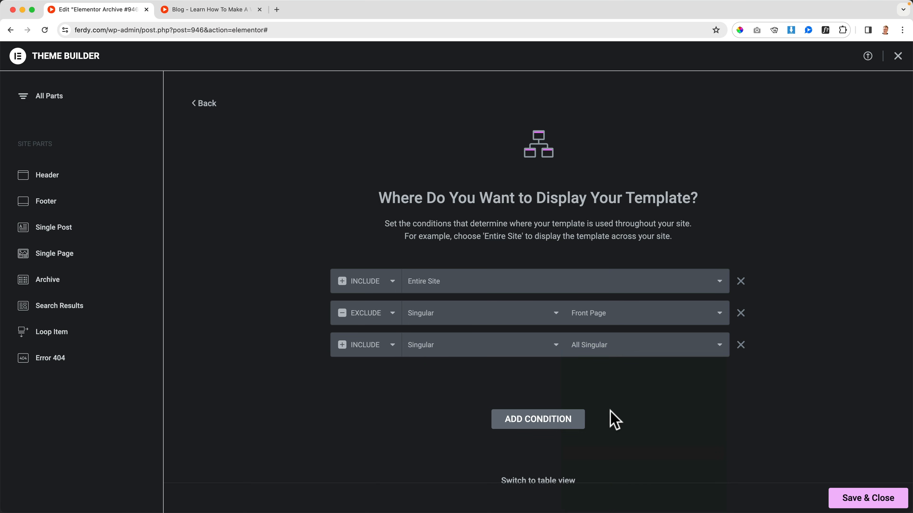
left_click(627, 351)
type("blog")
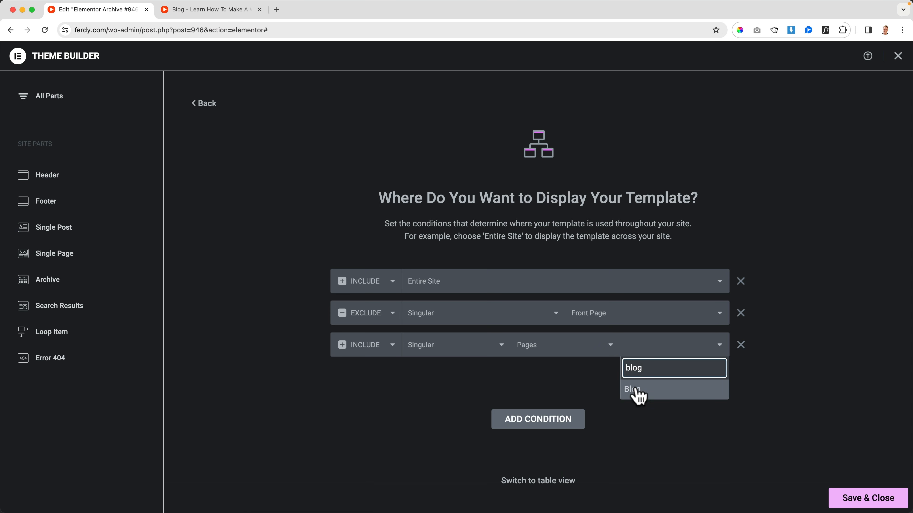
left_click(636, 390)
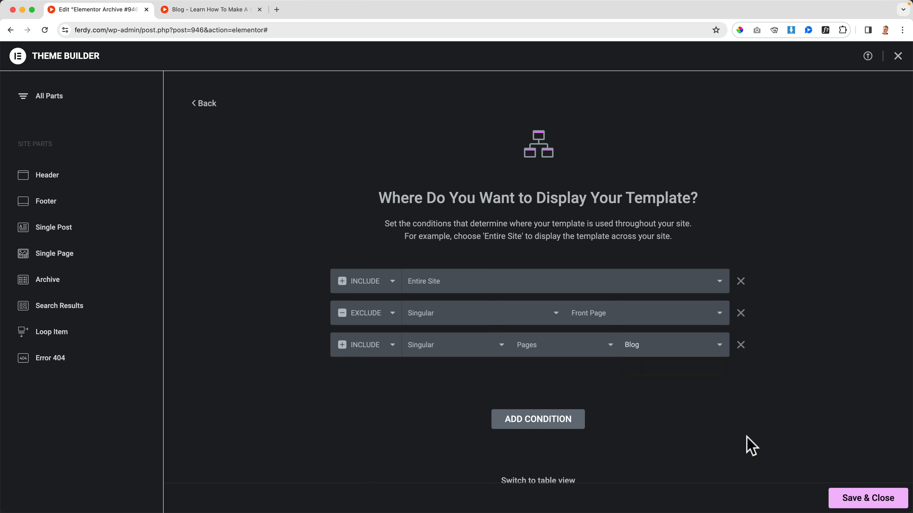
left_click(854, 500)
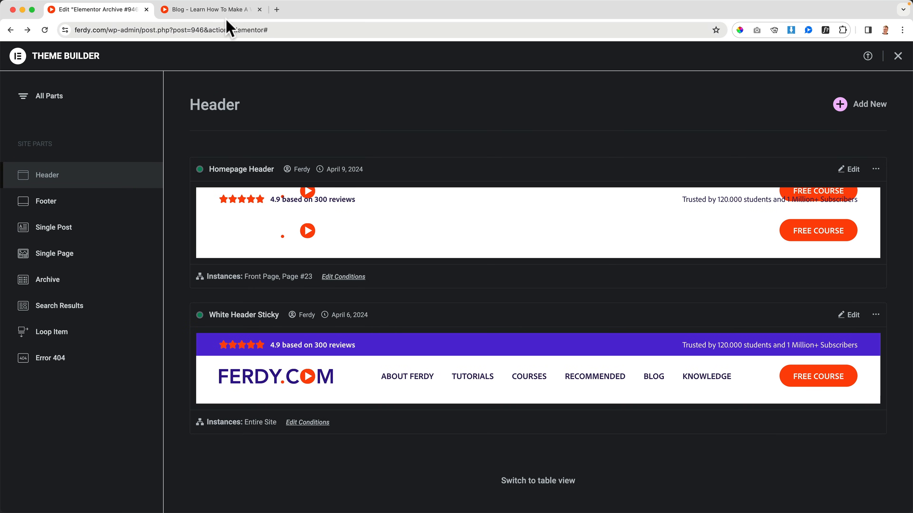
Step: Check how the header looks over the title section and when scrolling on the live blog page
left_click(219, 11)
scroll(513, 164, "down", 3)
scroll(516, 163, "up", 3)
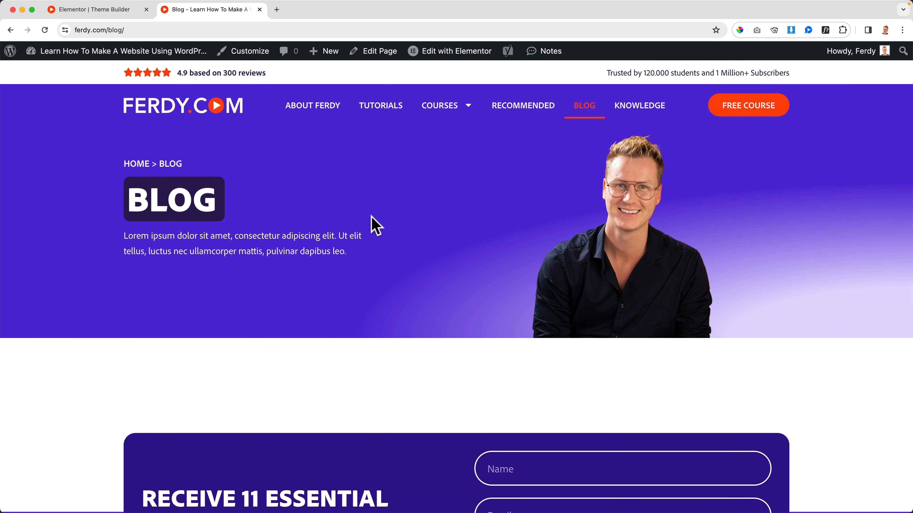
scroll(375, 226, "down", 5)
scroll(355, 196, "up", 2)
scroll(356, 196, "up", 3)
Step: Close the Theme Builder and its browser tab, and open the archive template for editing from the live blog page
left_click(120, 11)
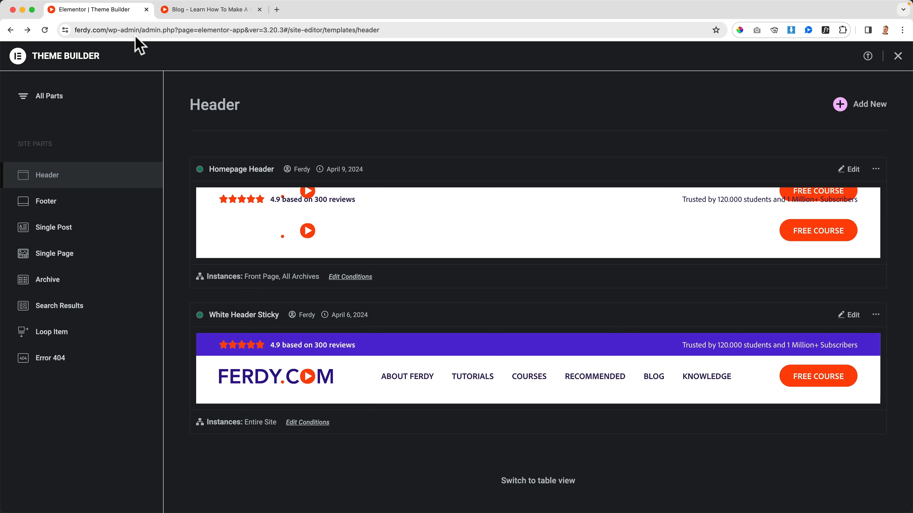
left_click(898, 58)
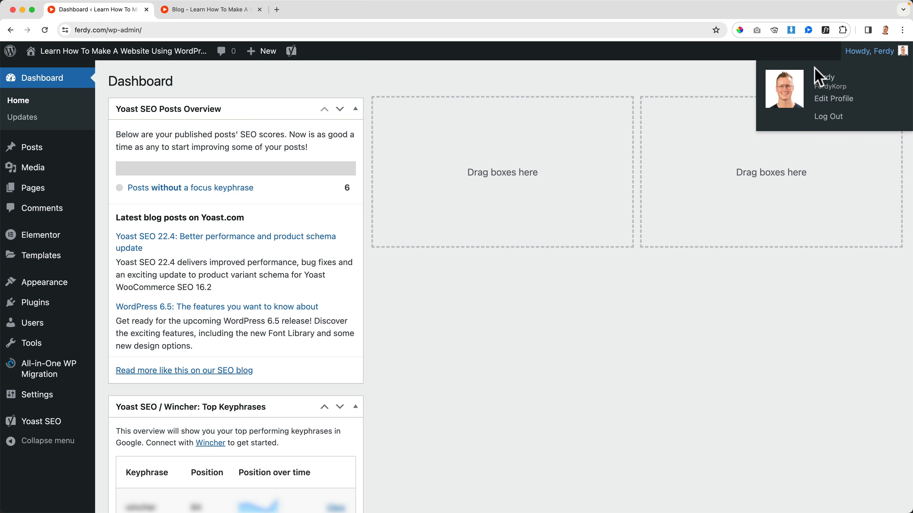
key("super+w")
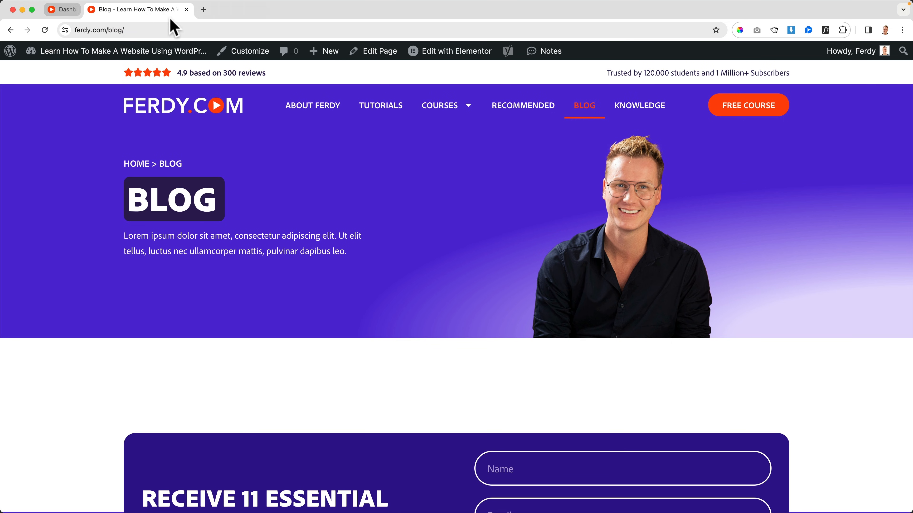
mouse_move(442, 54)
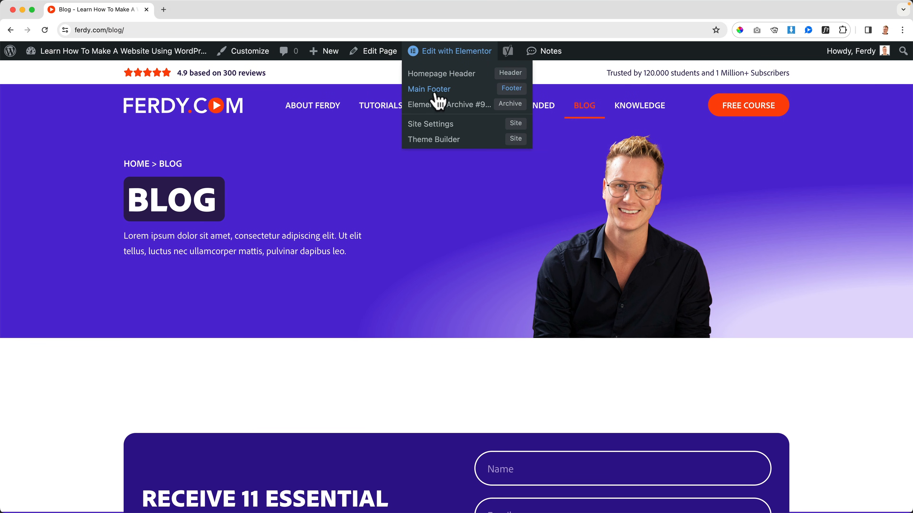
left_click(449, 105)
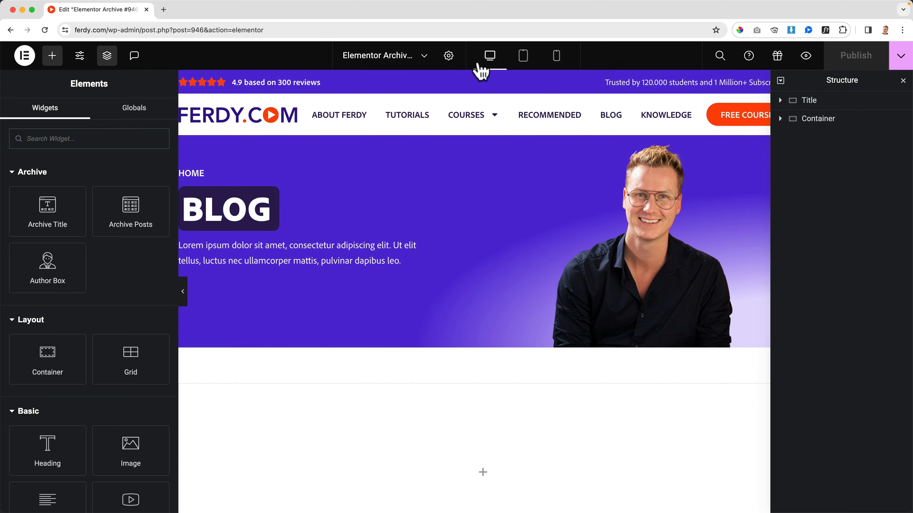
Step: Rename the archive template as Blog Archive and publish the change
left_click(449, 56)
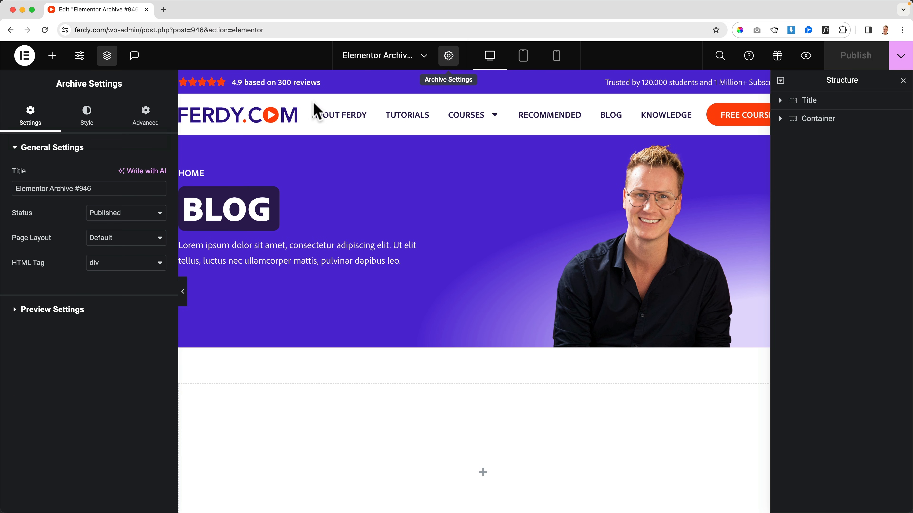
left_click_drag(98, 188, 10, 188)
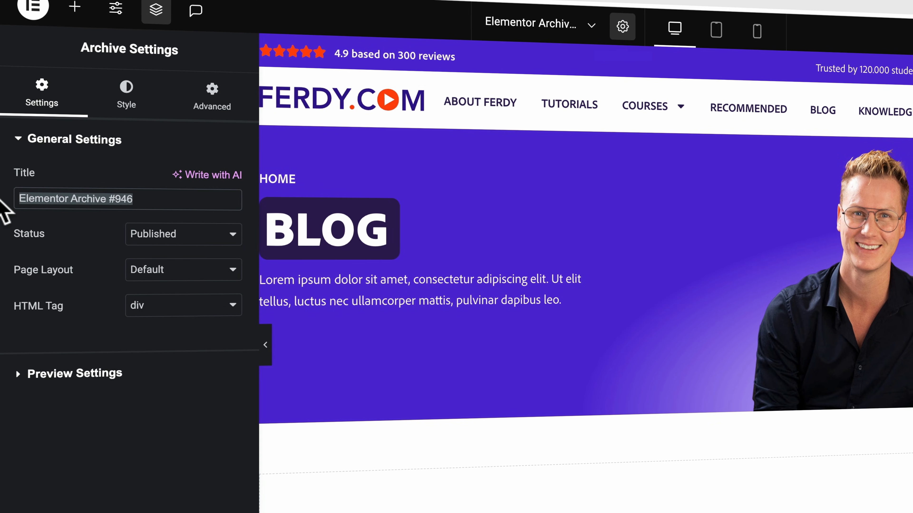
type("Blog Archive")
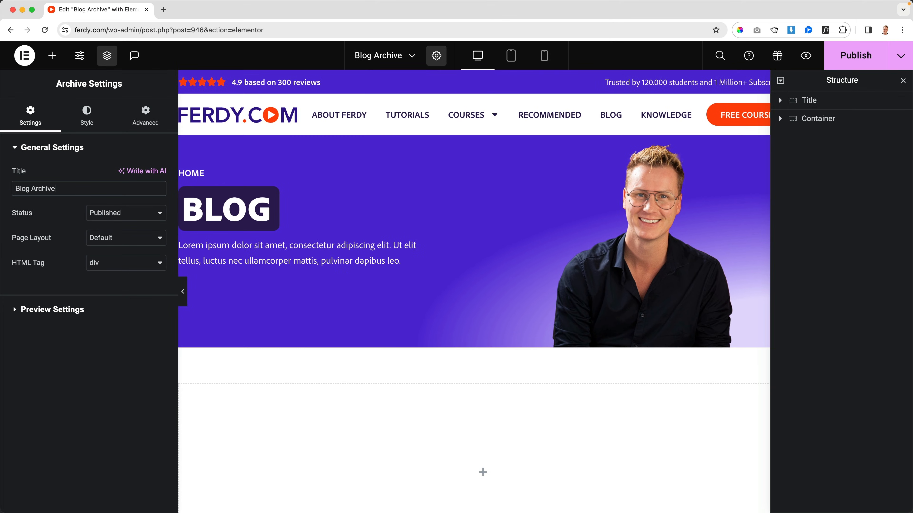
left_click(841, 66)
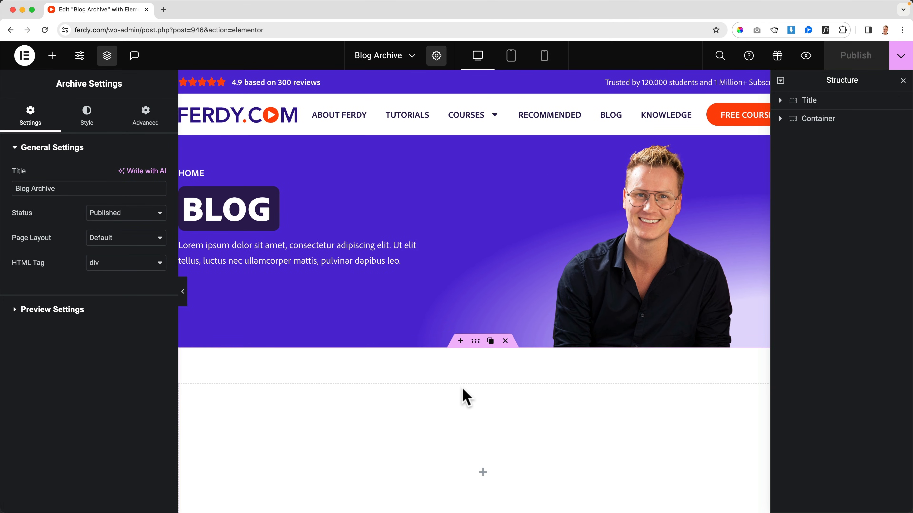
Step: Insert a single-column Flexbox container directly below the Blog title section
scroll(463, 396, "down", 3)
left_click(459, 242)
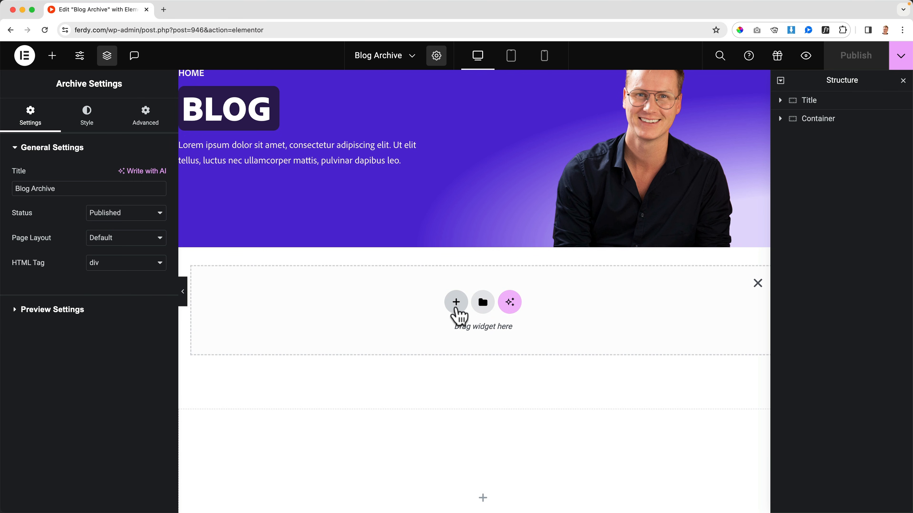
left_click(456, 303)
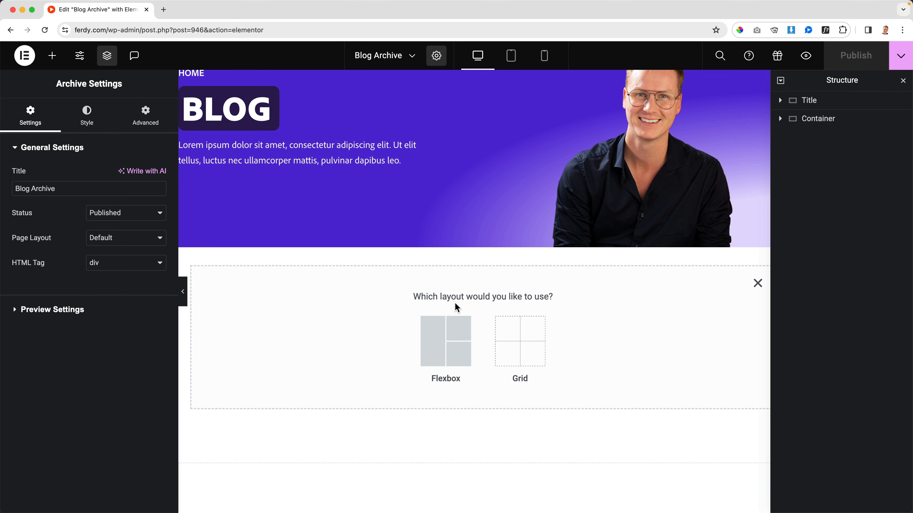
left_click(435, 332)
left_click(317, 327)
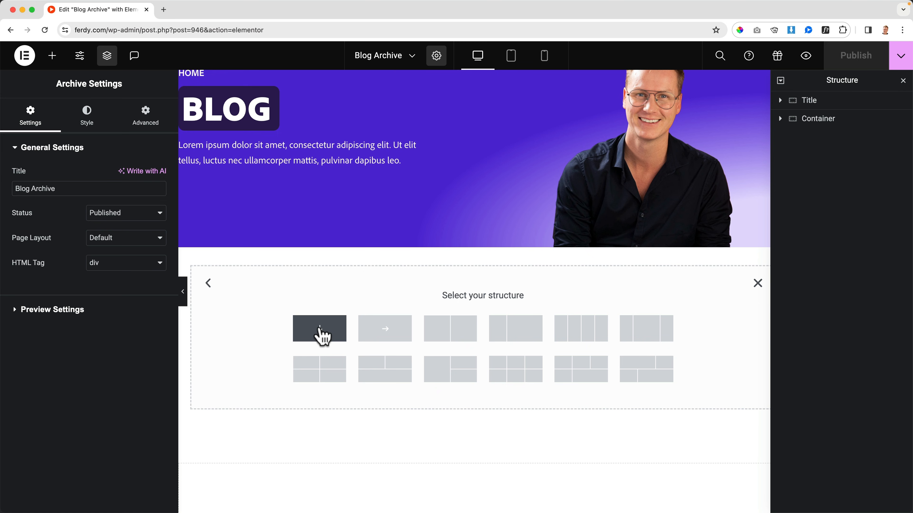
Step: Place an Archive Posts widget in the new container below the title section
left_click(53, 58)
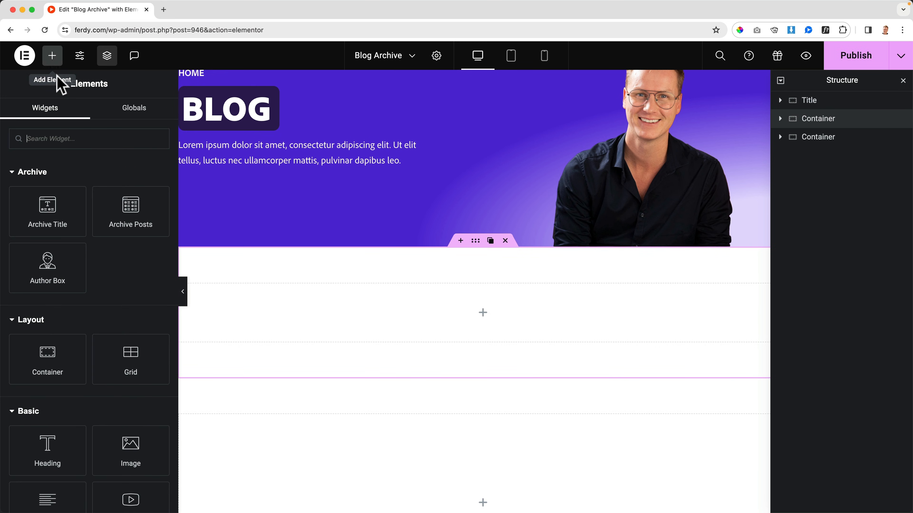
type("post")
key("BackSpace")
key("BackSpace")
key("BackSpace")
key("BackSpace")
left_click_drag(127, 202, 380, 327)
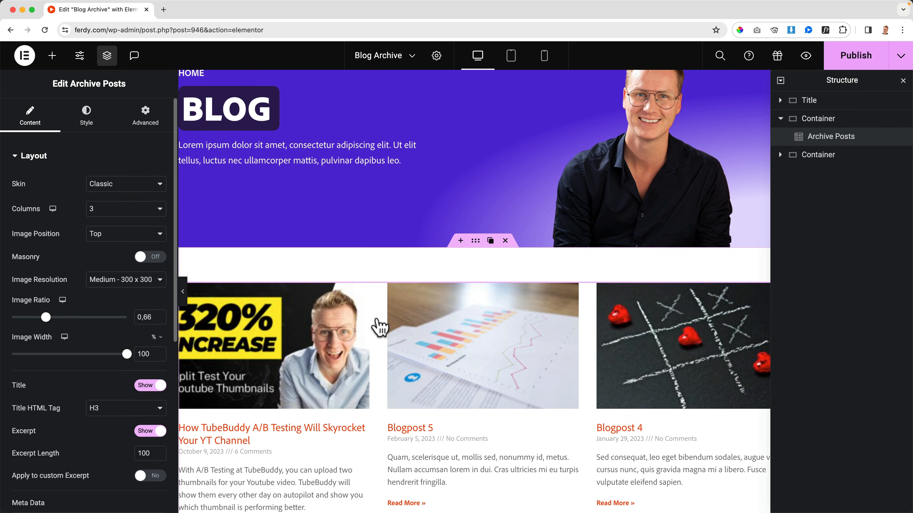
Step: Look over the blog posts in the grid and delete the Archive Posts widget from the container
scroll(374, 320, "down", 6)
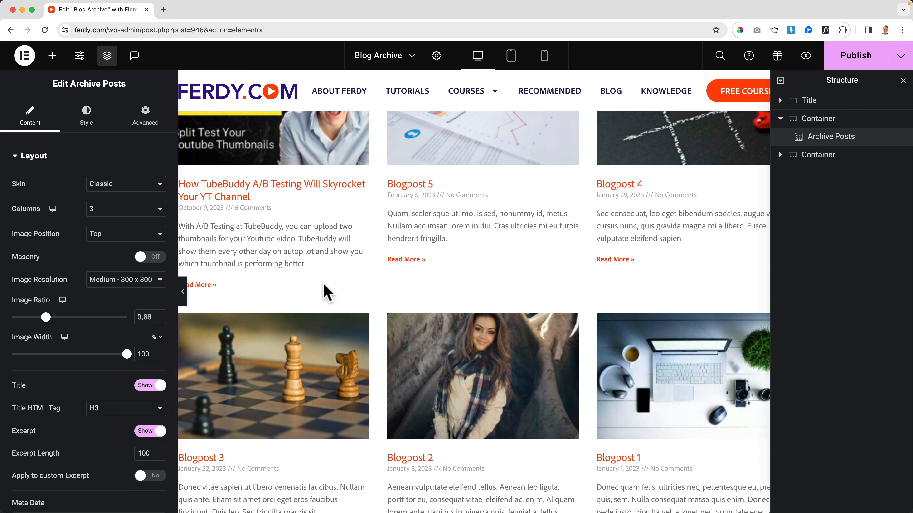
scroll(325, 293, "up", 5)
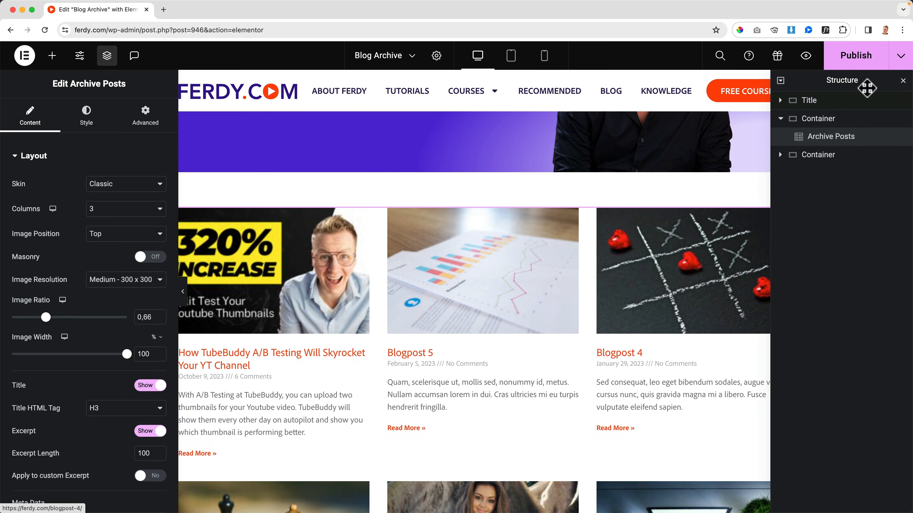
left_click(903, 80)
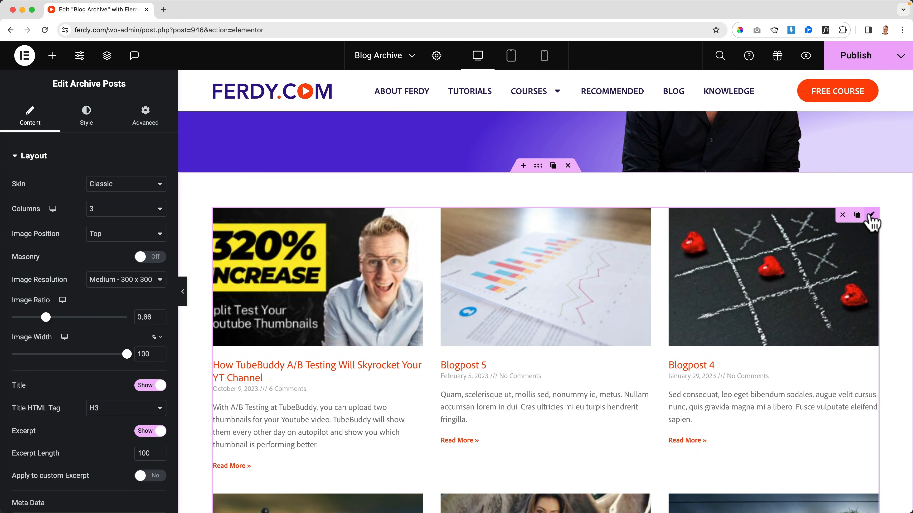
left_click(841, 215)
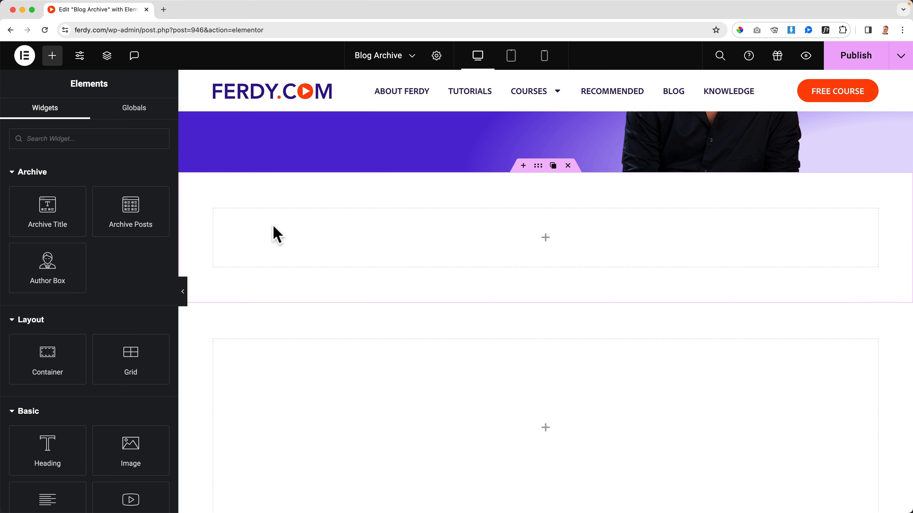
Step: Place a Loop Grid widget in the empty container and create a new loop template for it, saving the changes
left_click(55, 137)
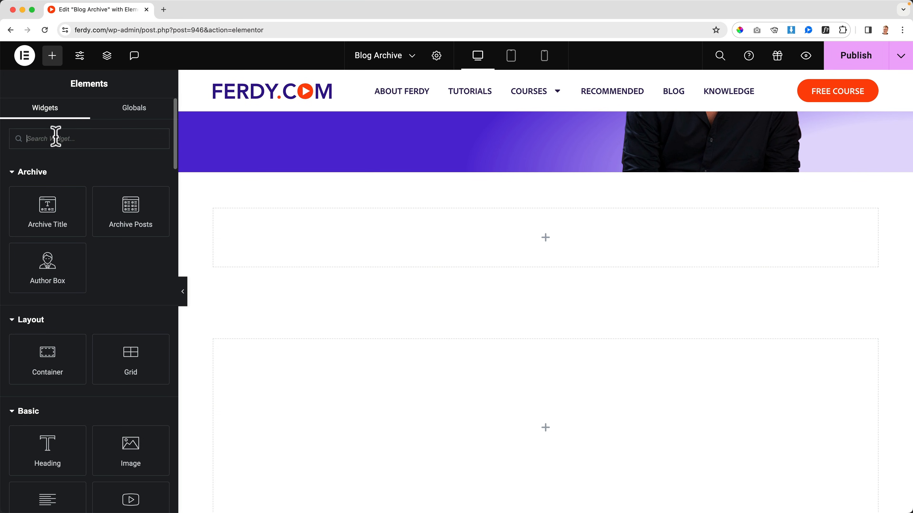
type("loop")
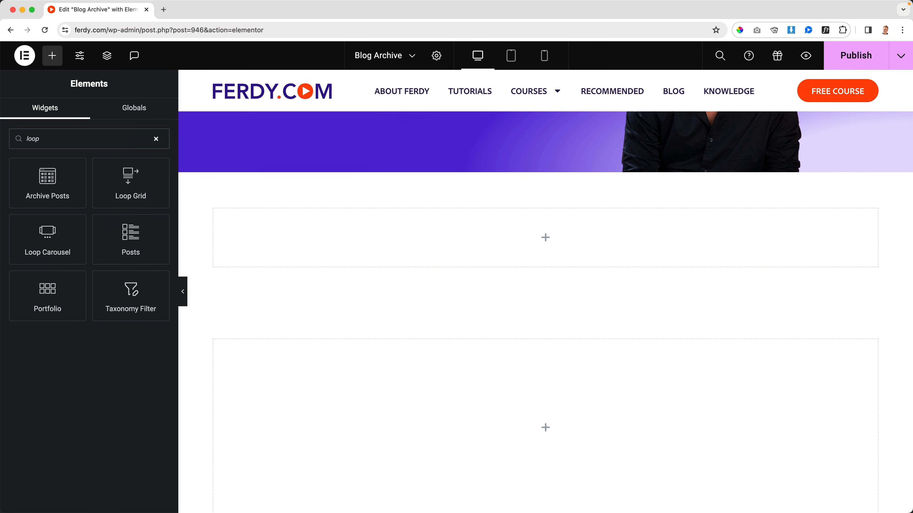
left_click_drag(124, 178, 299, 239)
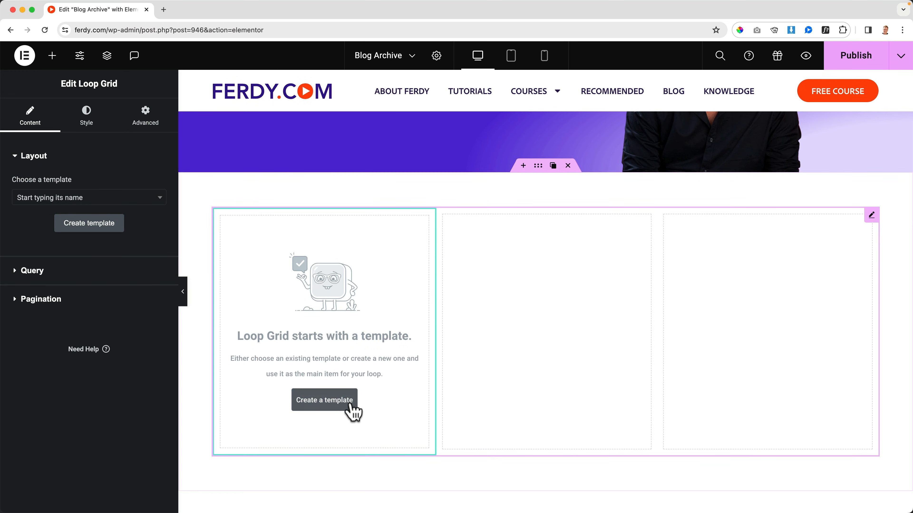
left_click(89, 231)
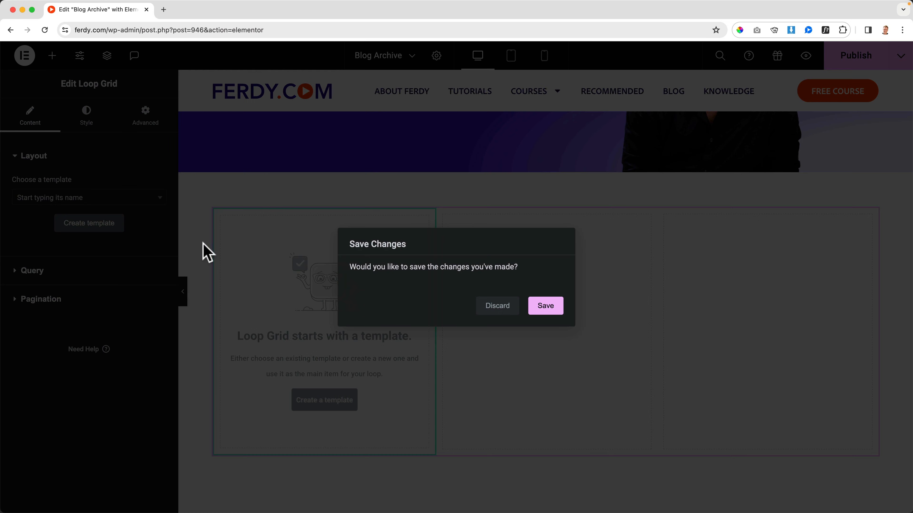
left_click(548, 310)
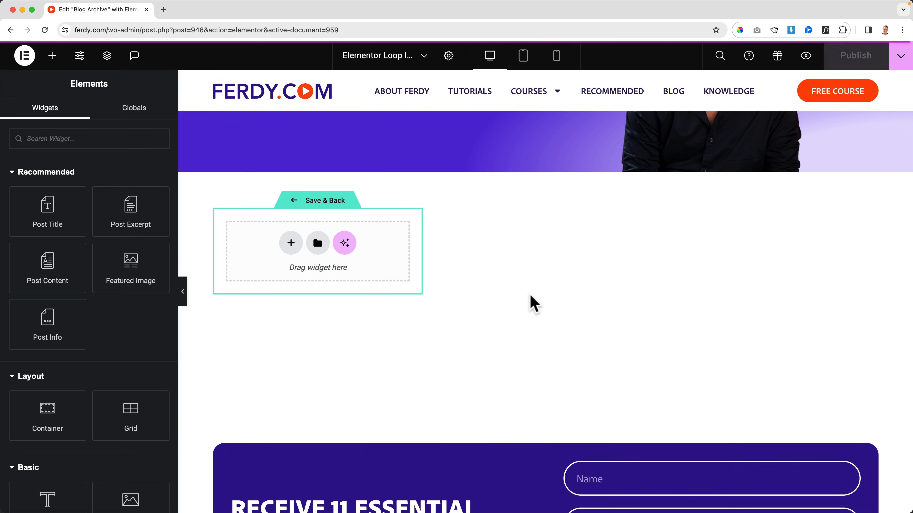
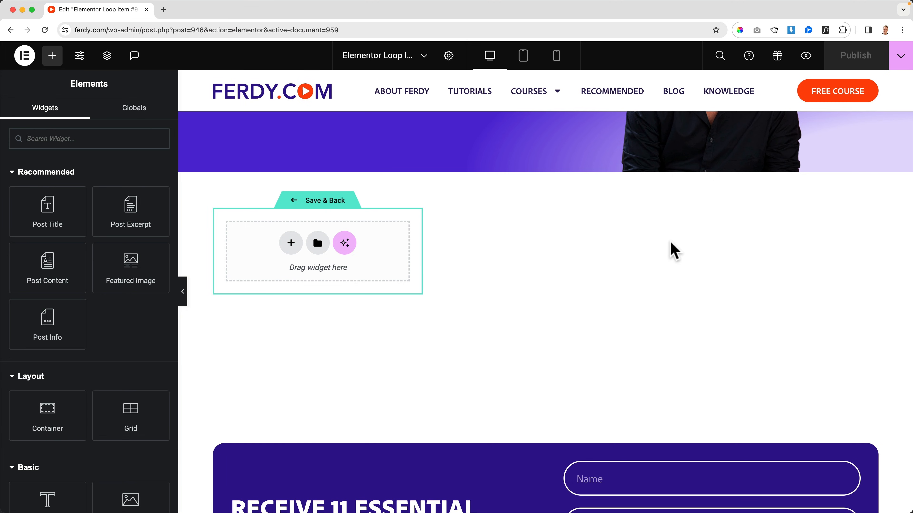
Step: Place an Image widget in the empty loop template and set its source to the dynamic Featured Image
left_click(83, 144)
type("image")
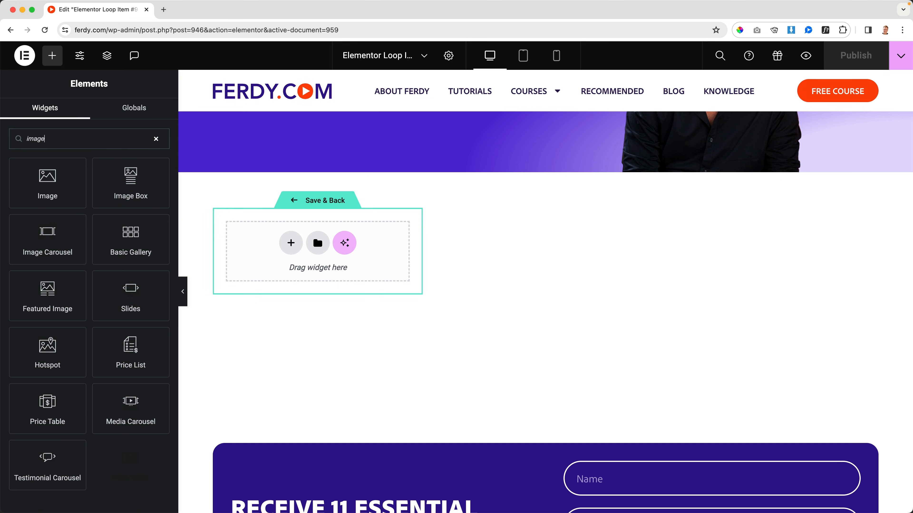
left_click_drag(43, 180, 279, 251)
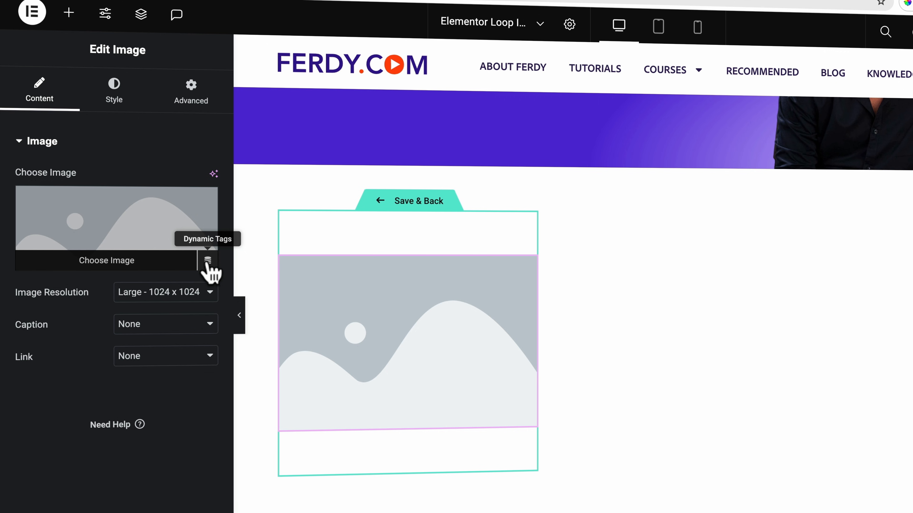
left_click(208, 262)
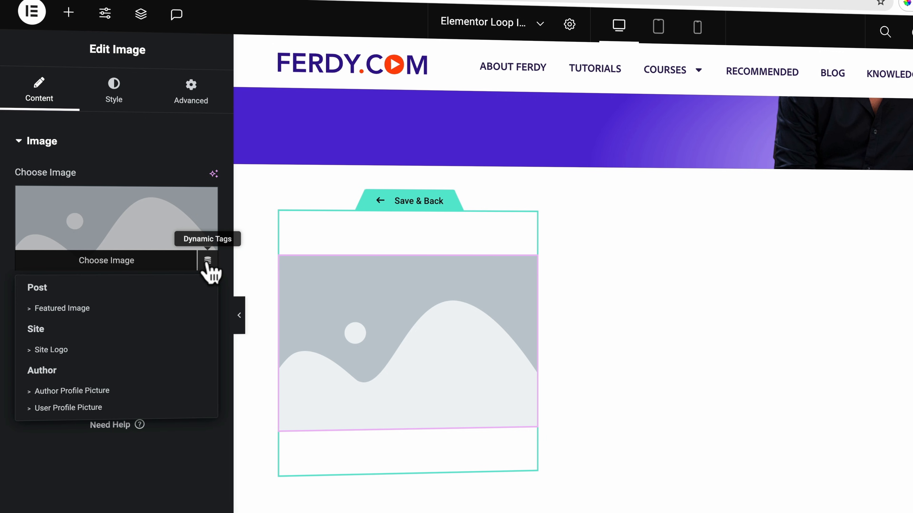
left_click(96, 307)
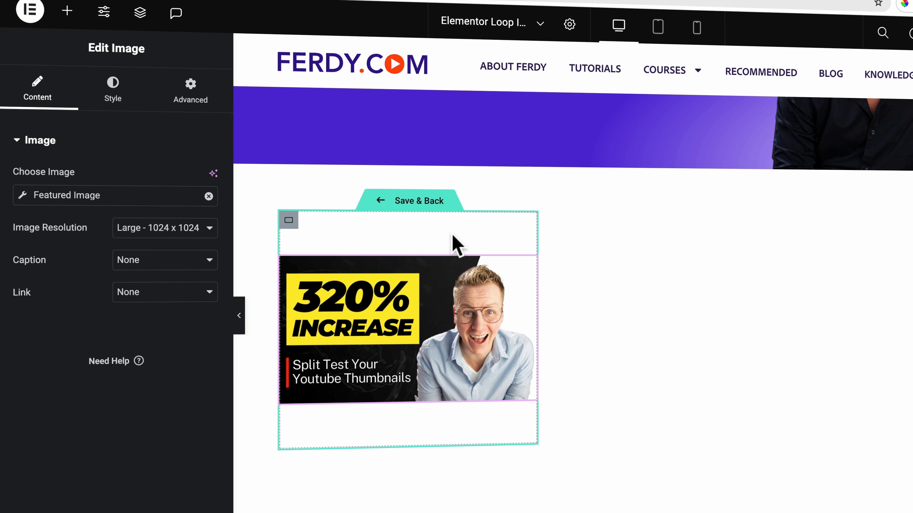
Step: Save the loop template and look over the featured images in the archive grid
left_click(418, 202)
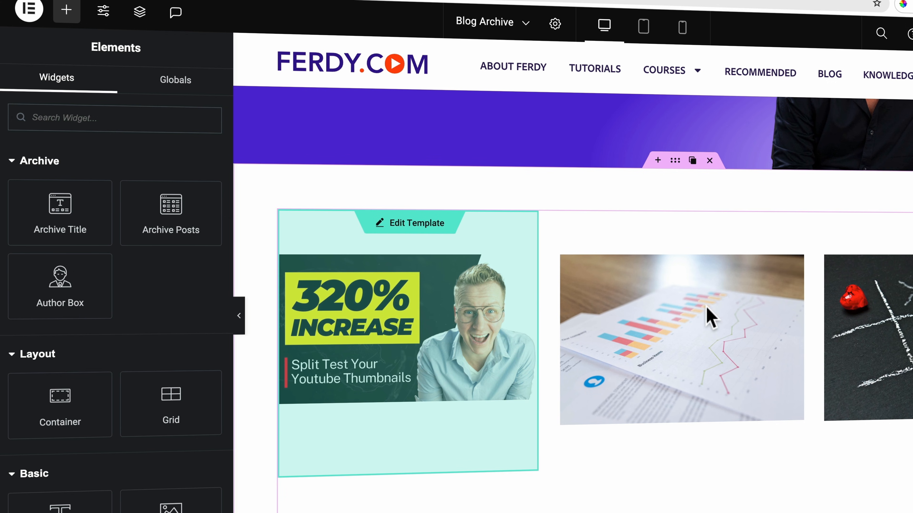
scroll(873, 303, "down", 5)
scroll(870, 301, "up", 7)
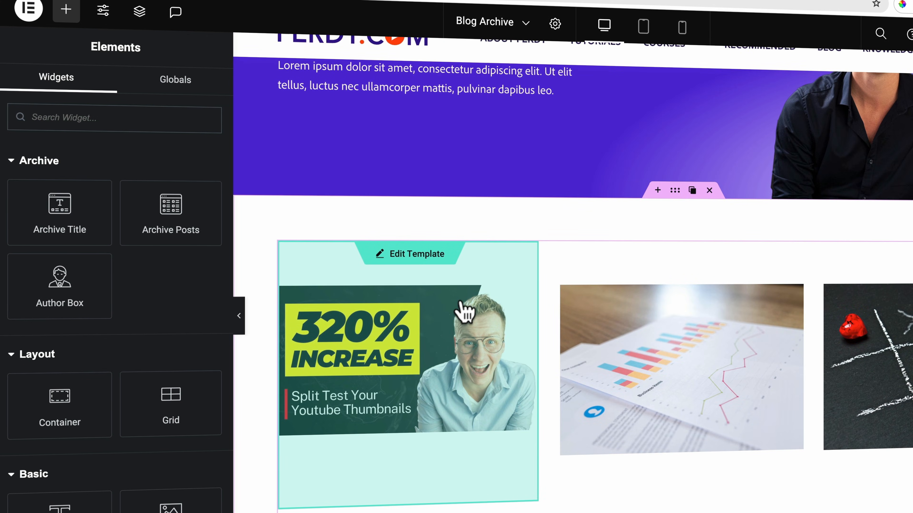
Step: Reopen the loop template and set its container's padding to 0 and border radius to 20 px on all sides
left_click(404, 255)
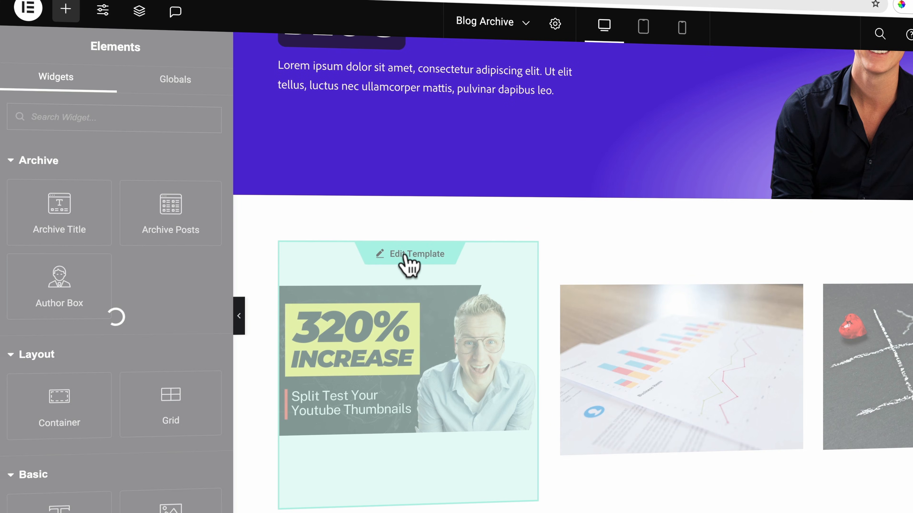
left_click(290, 252)
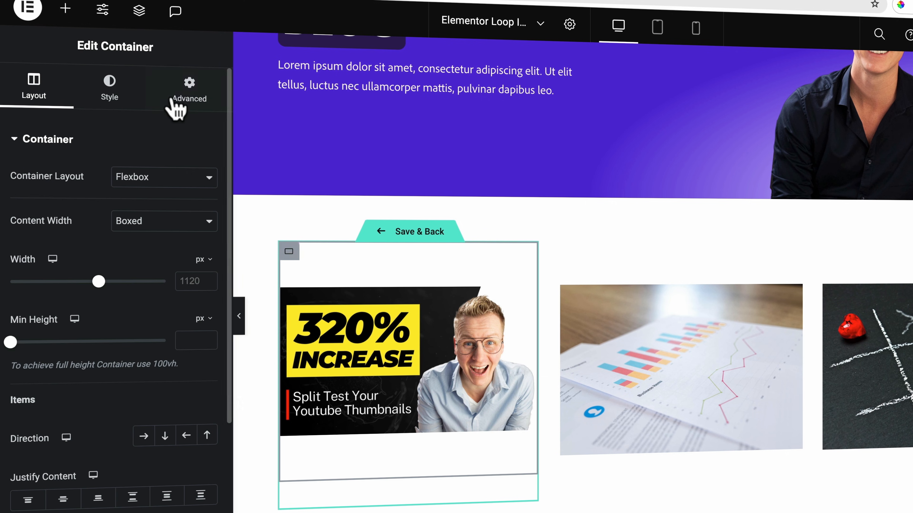
left_click(182, 104)
left_click(203, 263)
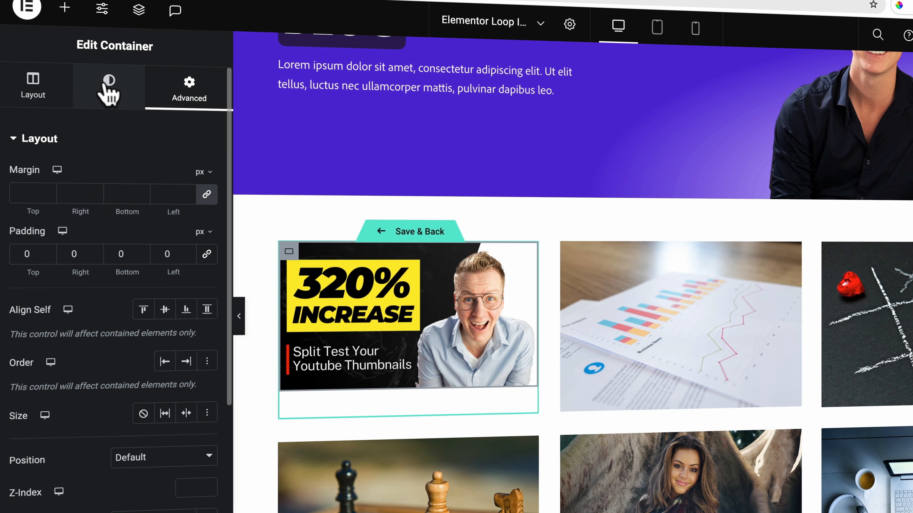
left_click(109, 93)
left_click(59, 306)
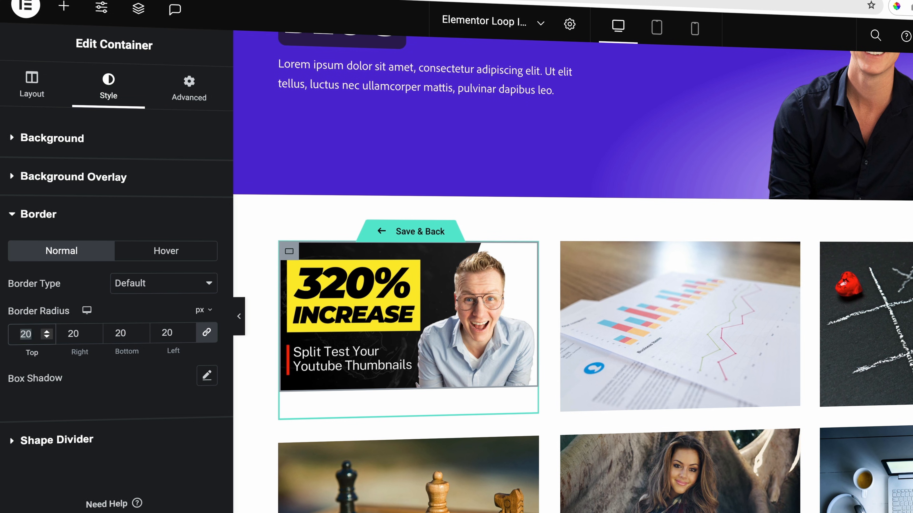
Step: Set the featured image's border radius to 20 px on all corners
left_click(529, 254)
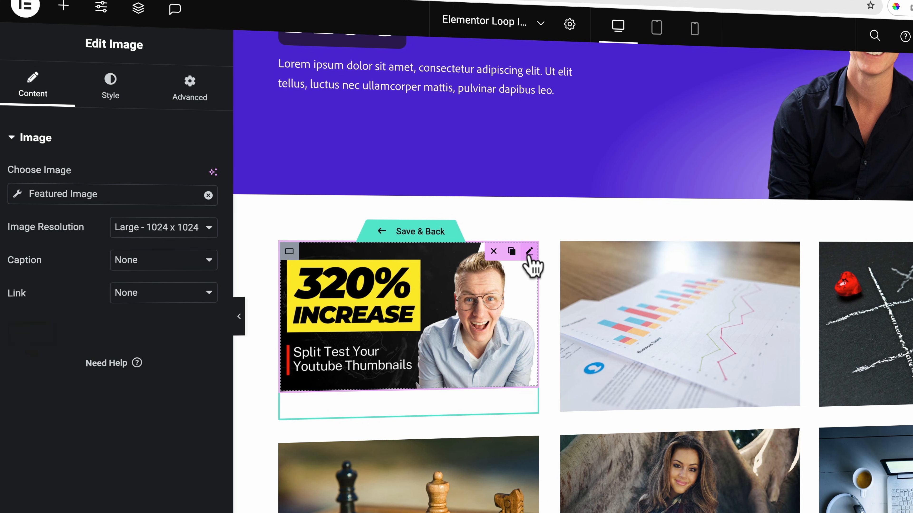
left_click(109, 90)
left_click(47, 143)
left_click(47, 142)
left_click(24, 464)
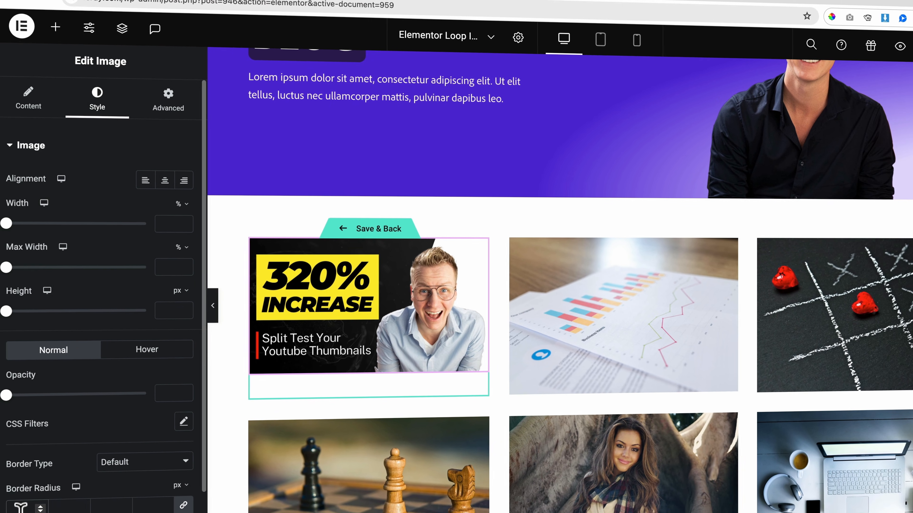
type("20")
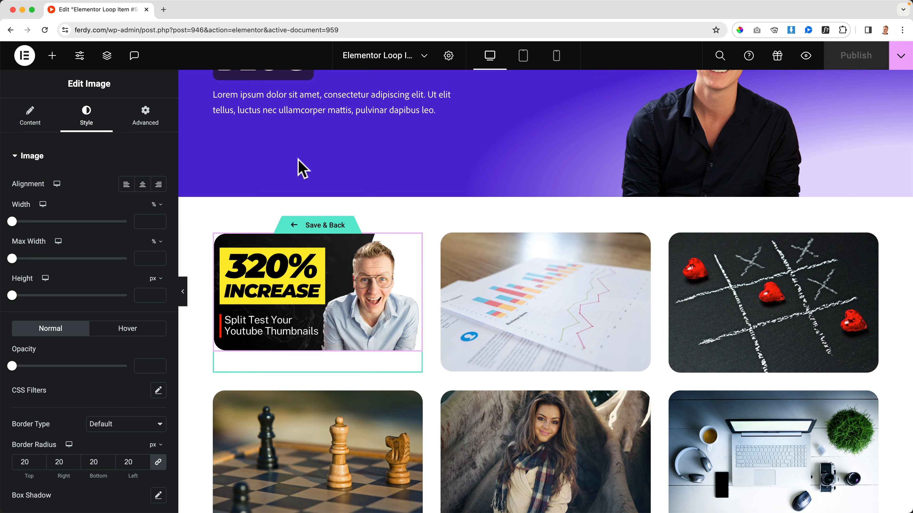
Step: Place a Post Title widget directly below the featured image in the loop template
left_click(52, 56)
type("head")
key("super+a")
key("BackSpace")
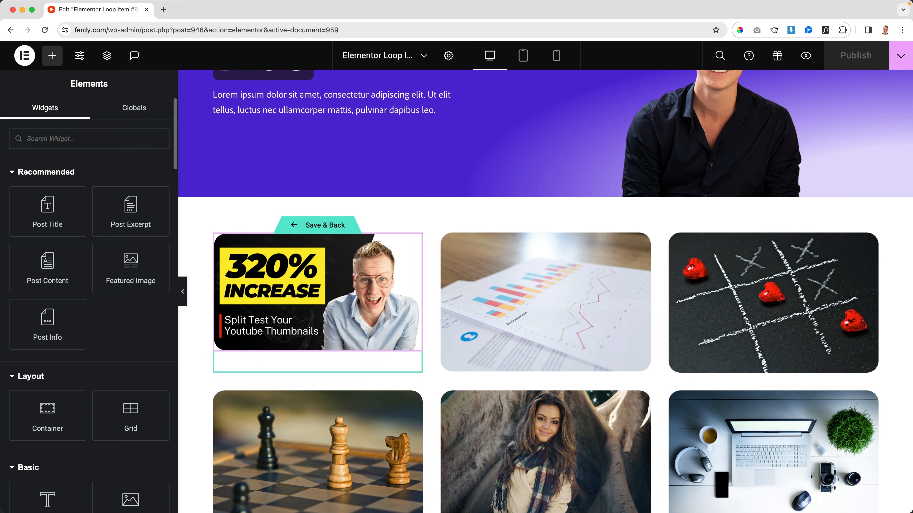
left_click_drag(59, 202, 339, 354)
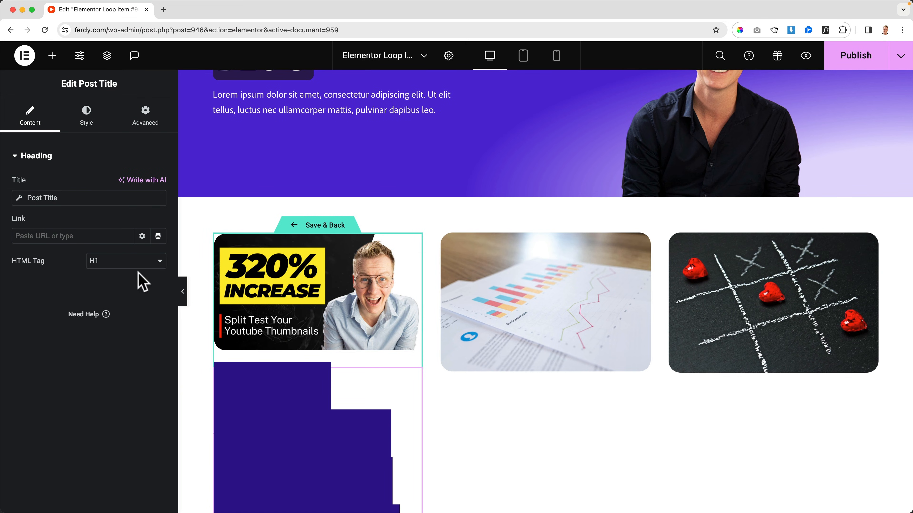
Step: Set the post title's HTML tag to H2
scroll(251, 353, "down", 3)
scroll(216, 299, "up", 5)
left_click(119, 265)
left_click(109, 274)
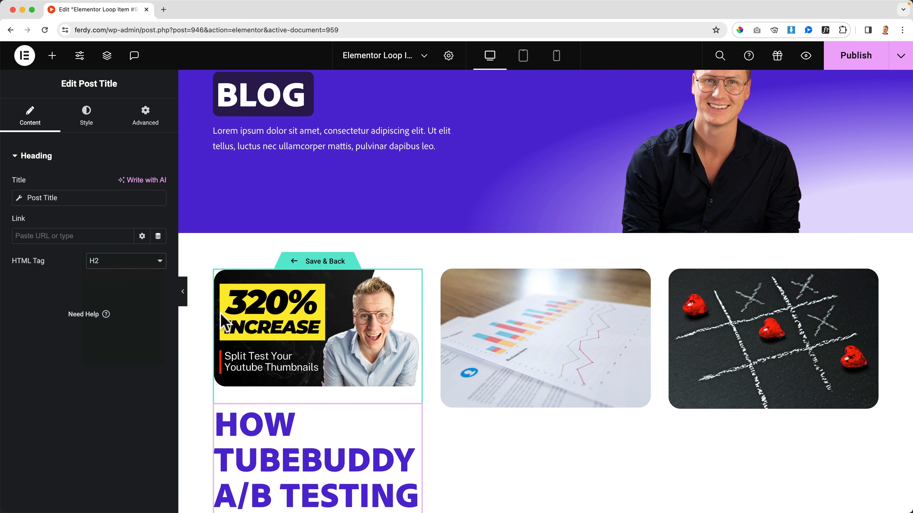
Step: Set the post title's typography to Capitalize with a font size of 24 px
left_click(86, 117)
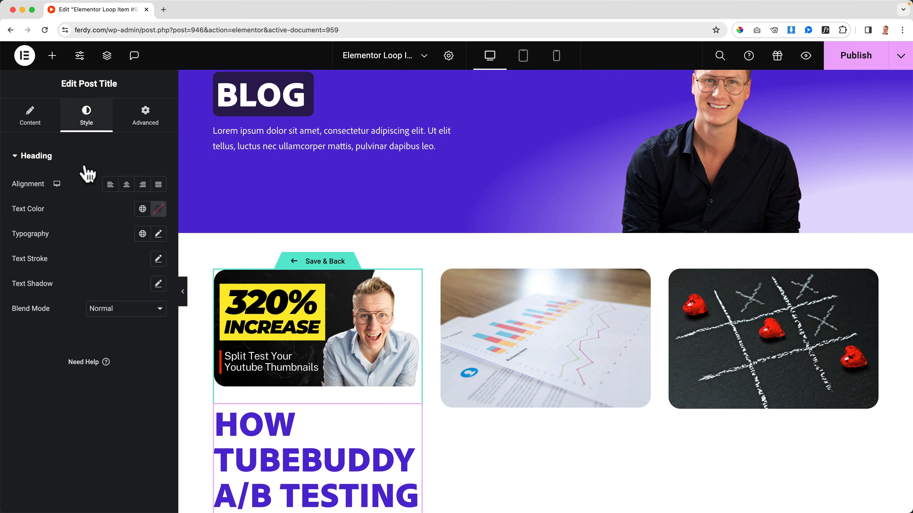
left_click(158, 234)
left_click(112, 382)
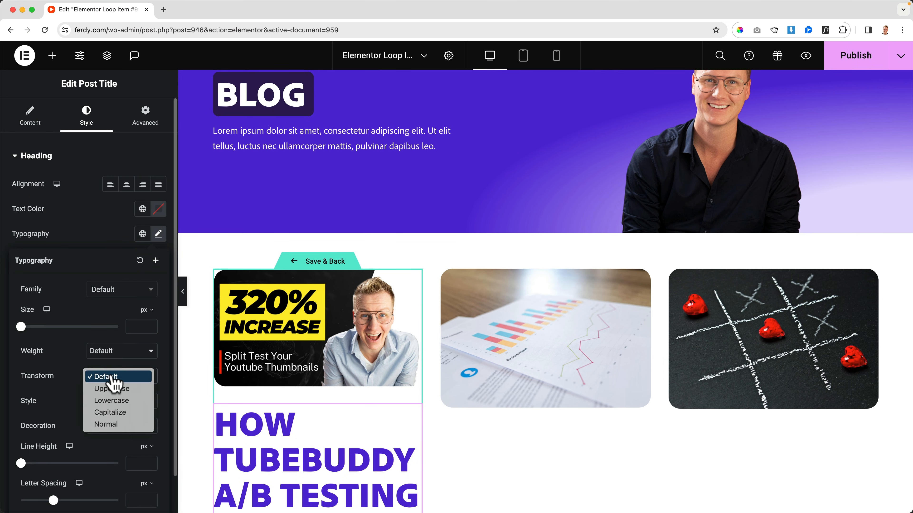
left_click(115, 416)
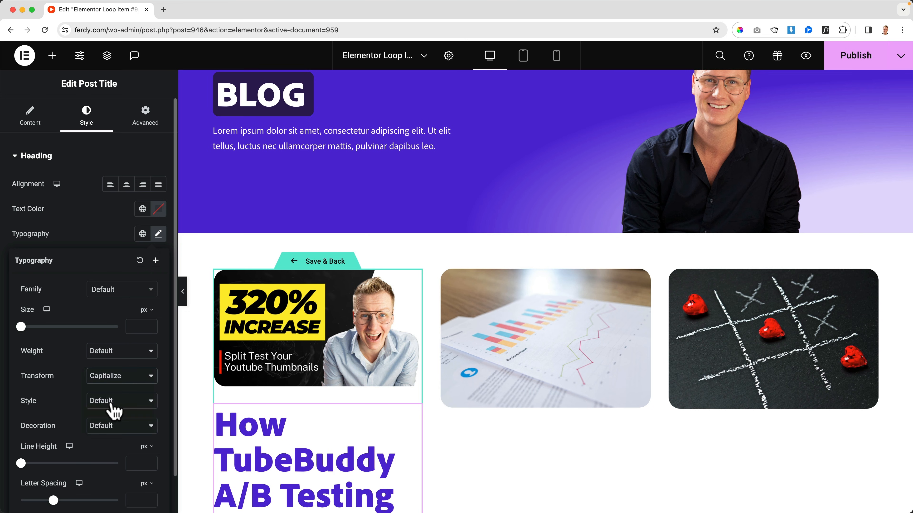
left_click_drag(24, 328, 34, 328)
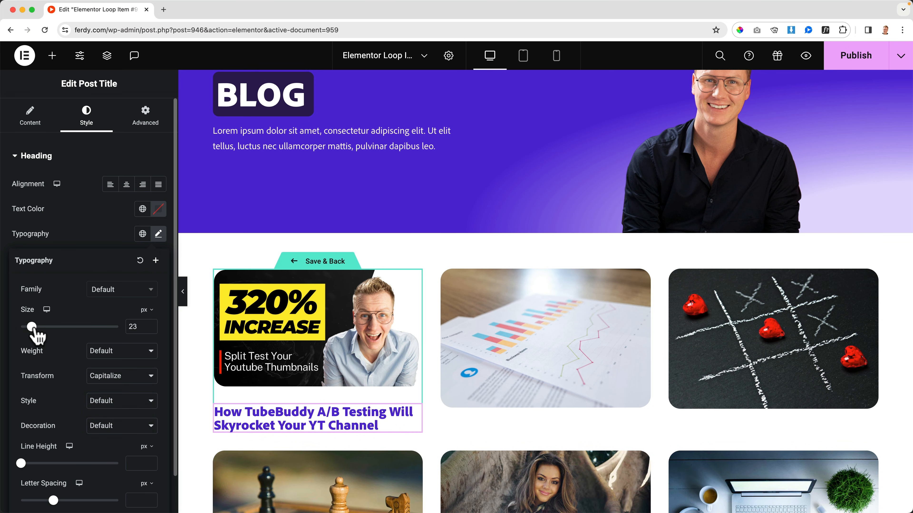
left_click(140, 328)
key("Up")
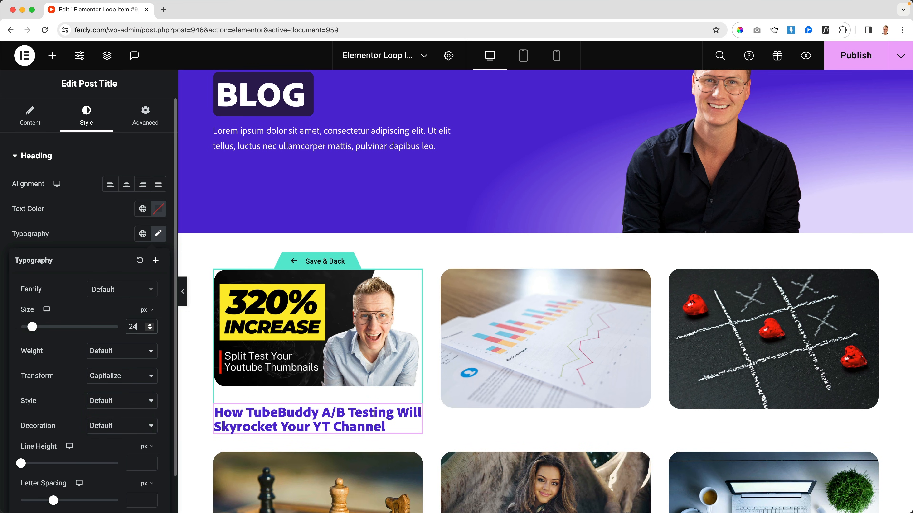
Step: Set the post title's line height to 28 px
left_click(135, 464)
type("10")
key("Up")
key("Up")
key("Up")
key("Up")
key("Up")
key("Up")
key("Up")
key("Up")
key("Up")
key("Up")
key("Up")
key("Up")
key("Up")
key("Up")
key("Up")
key("Up")
key("Up")
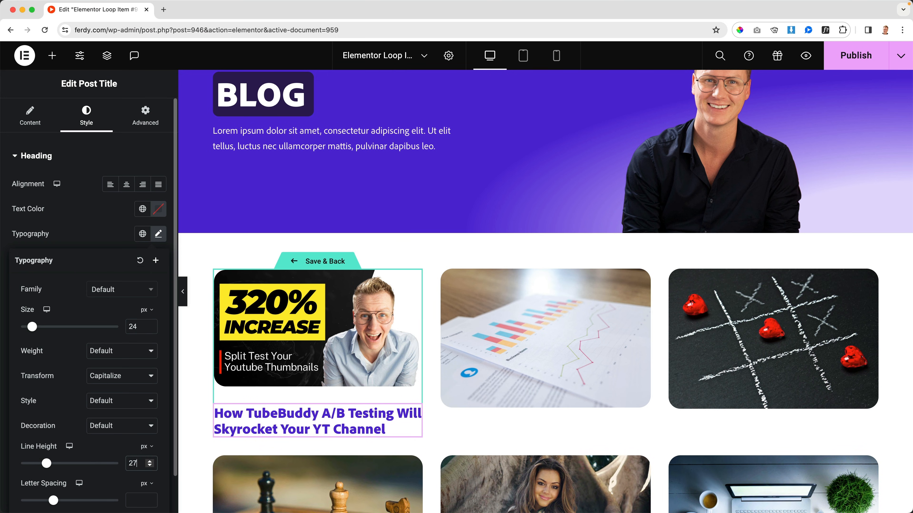
key("Up")
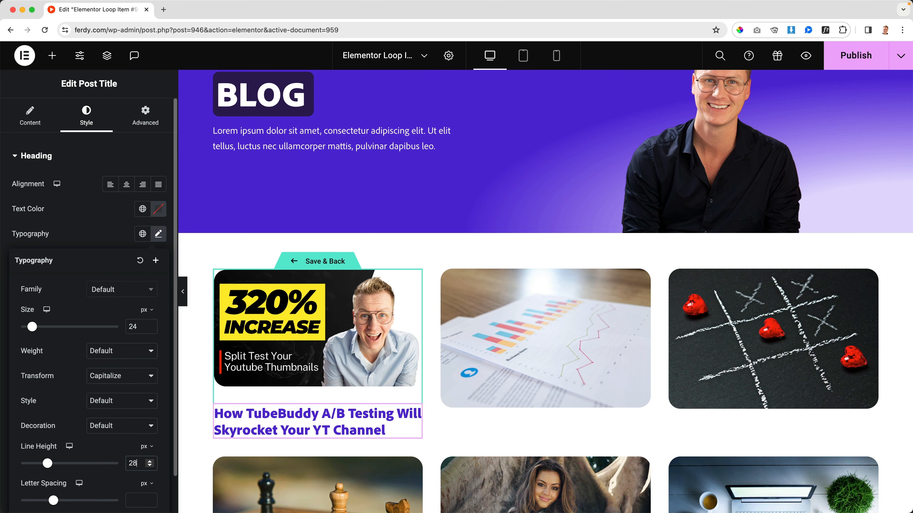
Step: Set the post title's font weight to 700 (Bold)
left_click(133, 353)
left_click(121, 305)
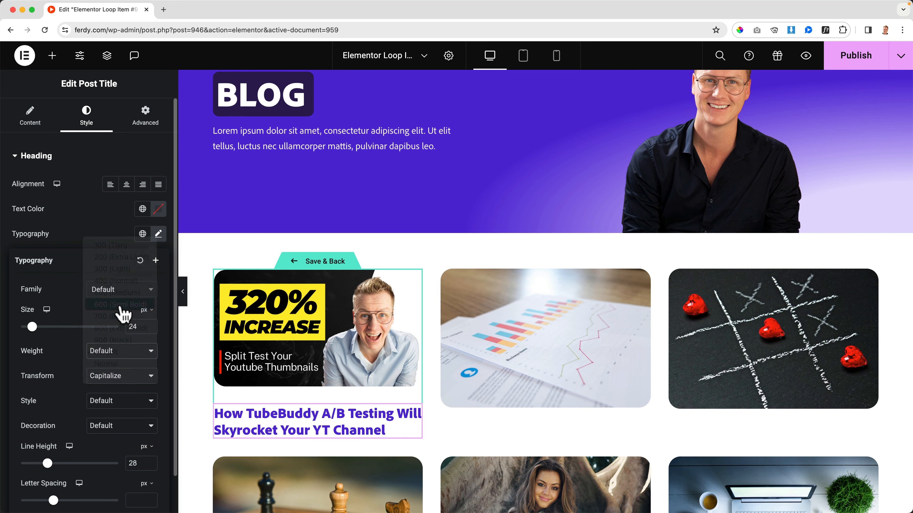
left_click(132, 352)
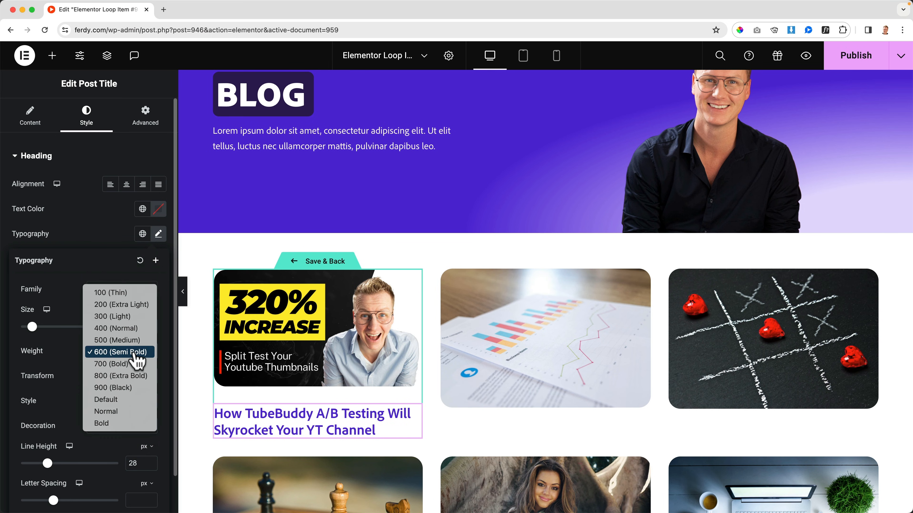
left_click(128, 367)
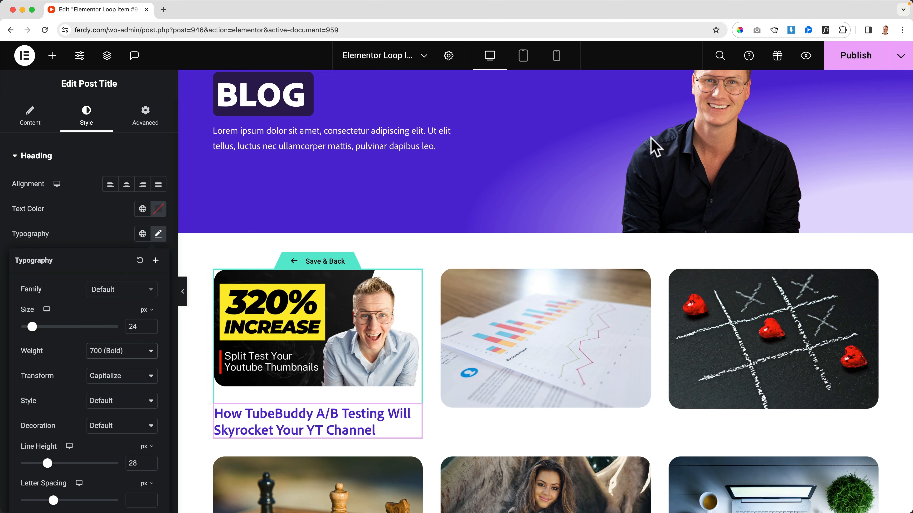
Step: Save the loop template and look over the images and titles in the archive grid
left_click(309, 264)
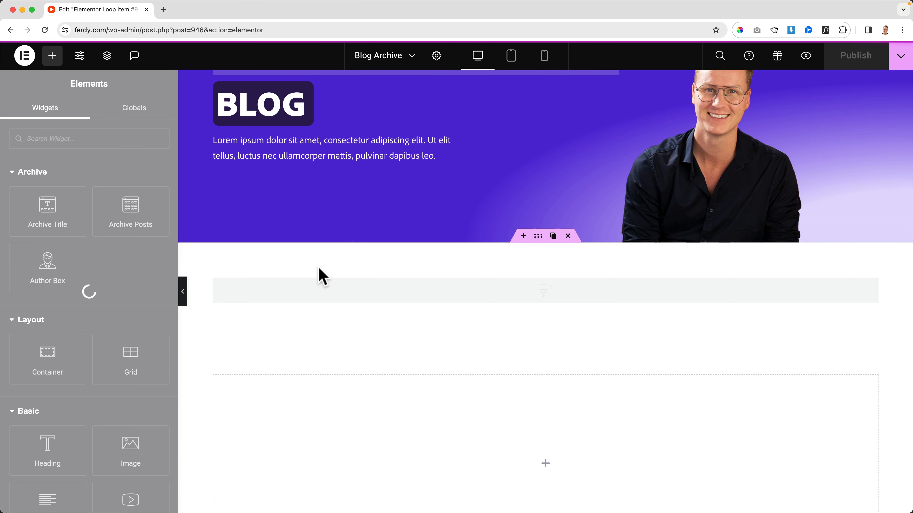
scroll(544, 351, "down", 2)
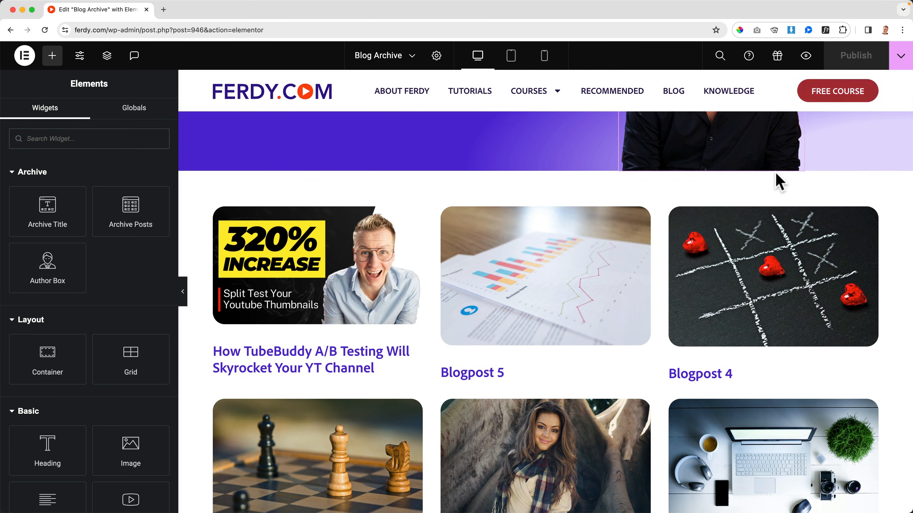
scroll(776, 180, "up", 5)
scroll(324, 405, "down", 3)
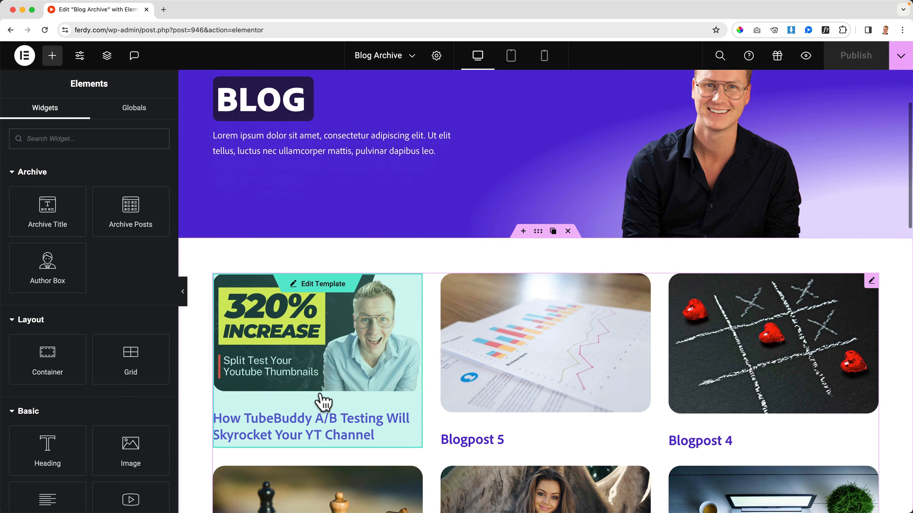
Step: Reopen the loop template and place a Post Excerpt widget below the post title
left_click(316, 285)
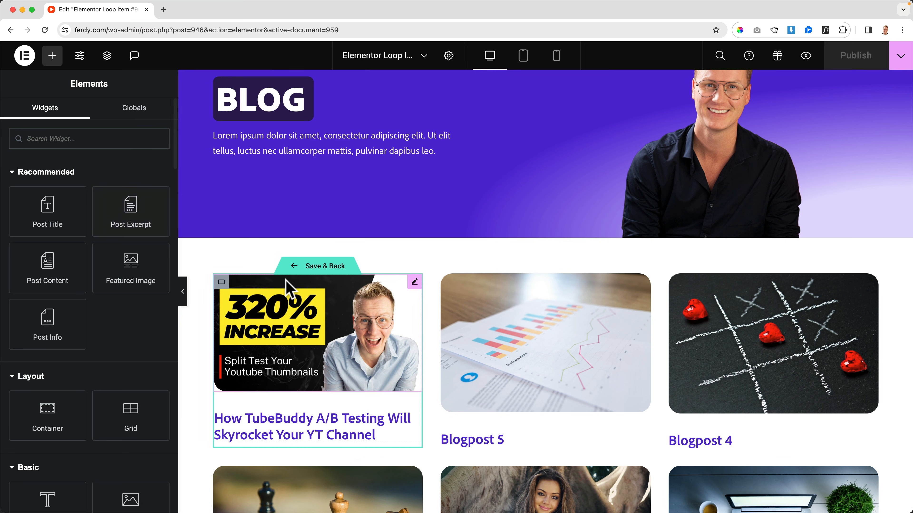
scroll(291, 288, "down", 2)
left_click_drag(146, 212, 276, 371)
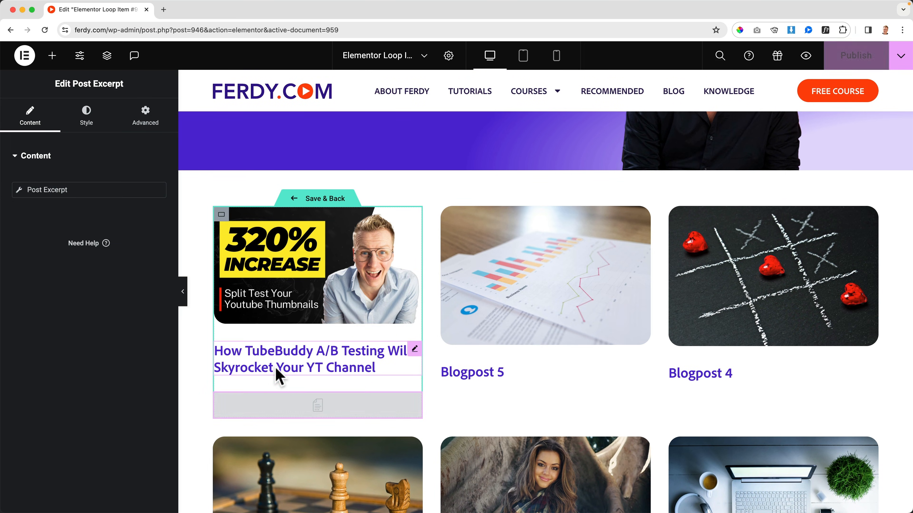
Step: Place a Button widget below the post excerpt and set its text to Read More
left_click(53, 56)
type("butt")
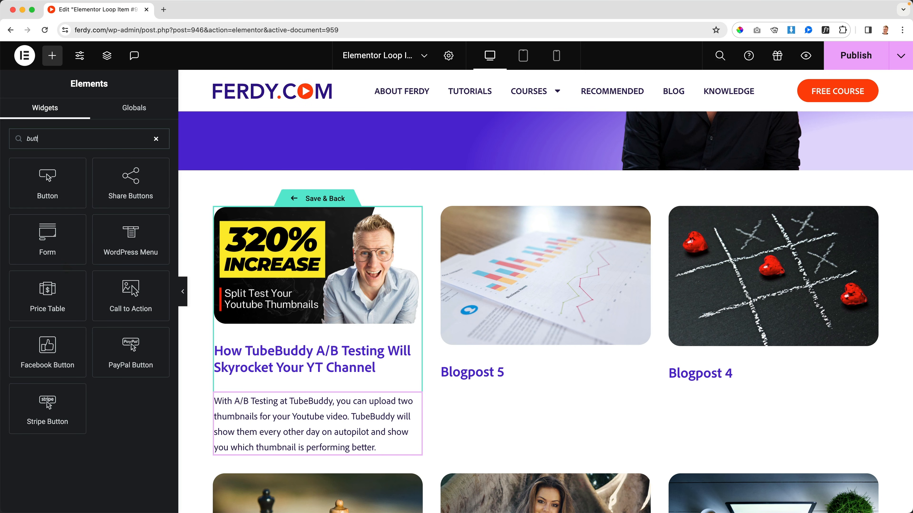
left_click_drag(42, 190, 273, 445)
scroll(274, 444, "down", 3)
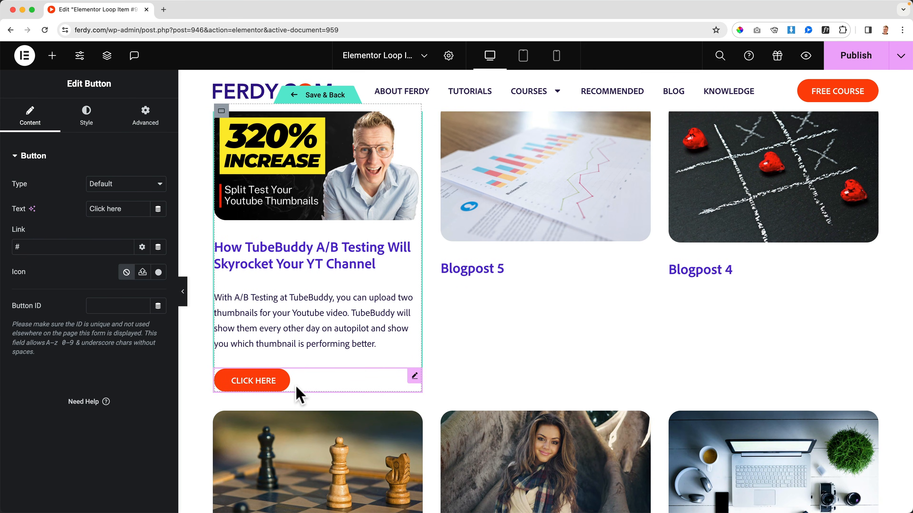
type("Read More")
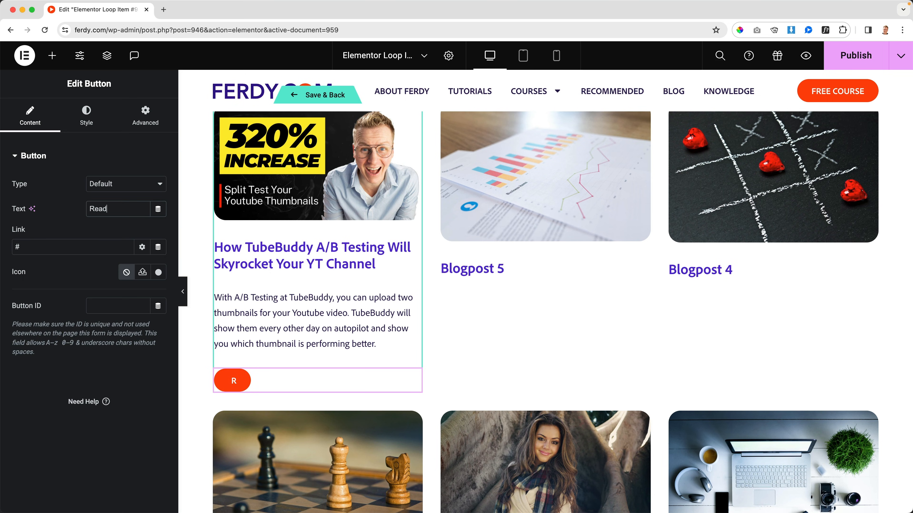
Step: Link the Read More button to the dynamic Post URL and give it a hover transform with Offset X of 10 px
left_click(158, 248)
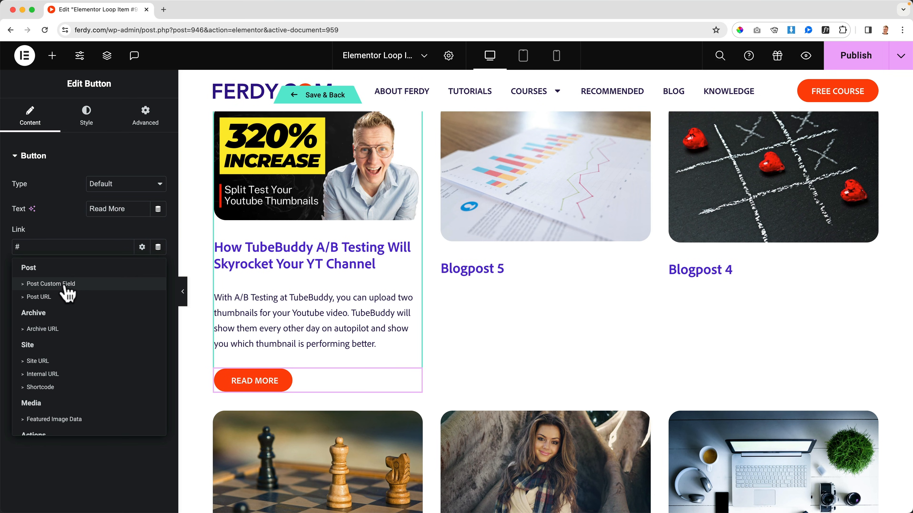
left_click(39, 297)
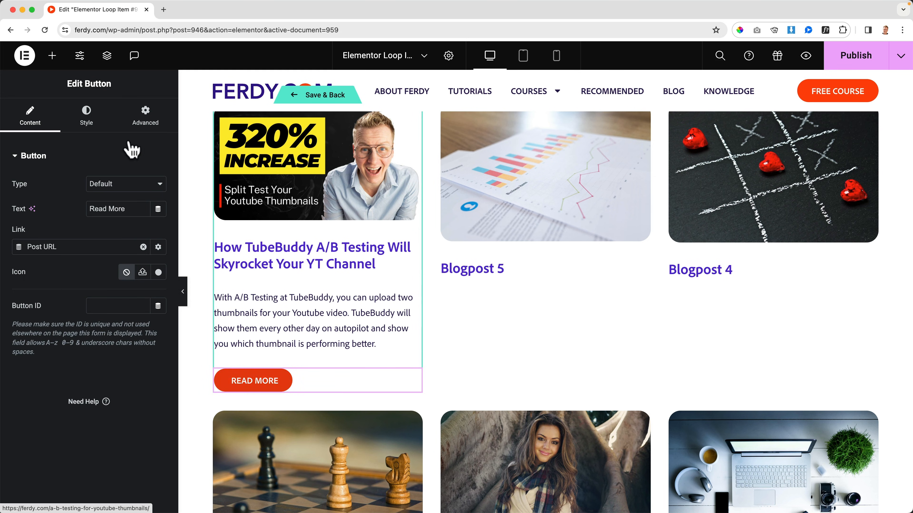
left_click(139, 128)
left_click(31, 158)
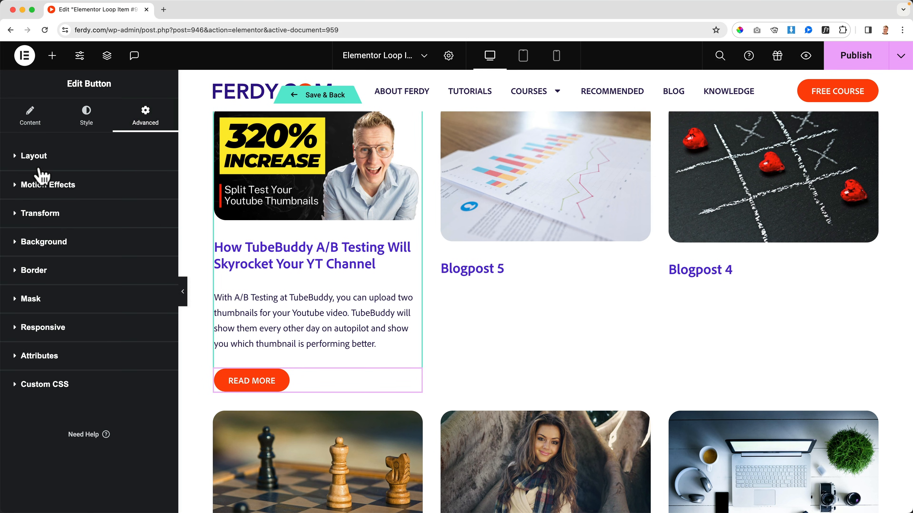
left_click(45, 214)
left_click(130, 242)
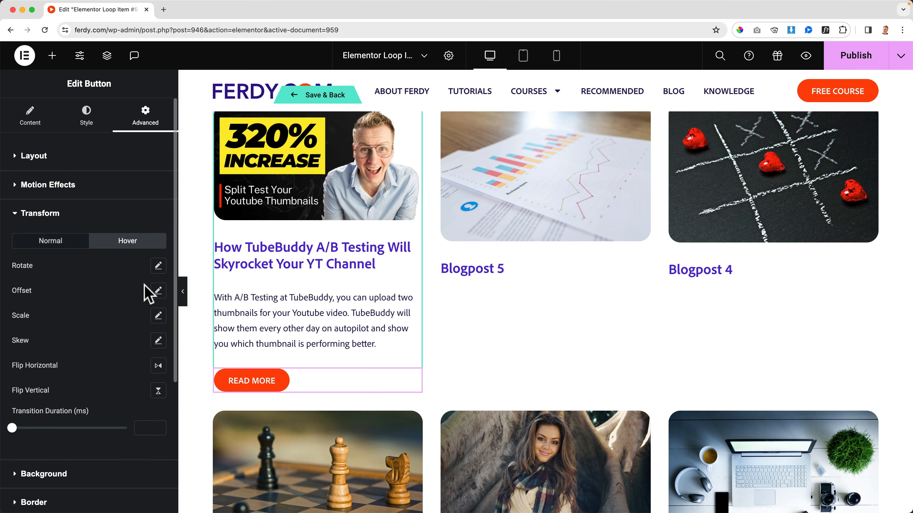
left_click(158, 292)
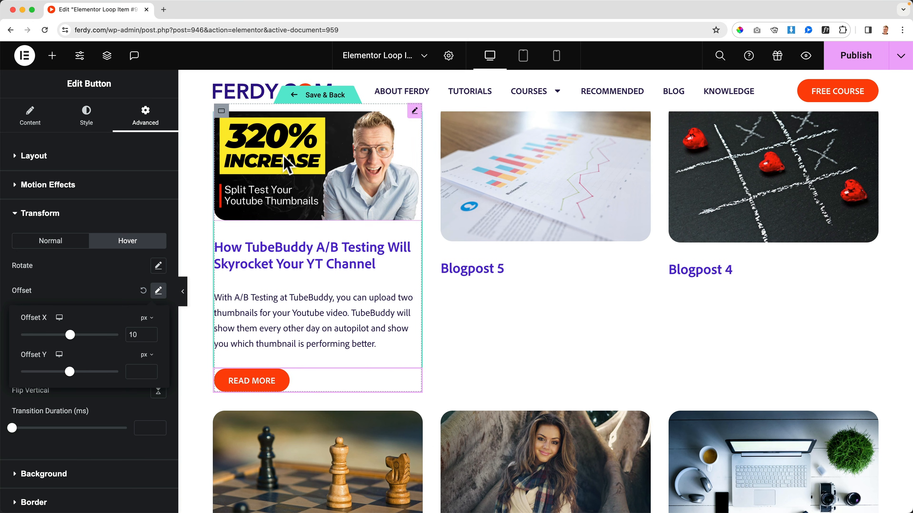
Step: Link the featured image in the loop item to a custom URL using the dynamic Post URL
left_click(288, 163)
left_click(48, 120)
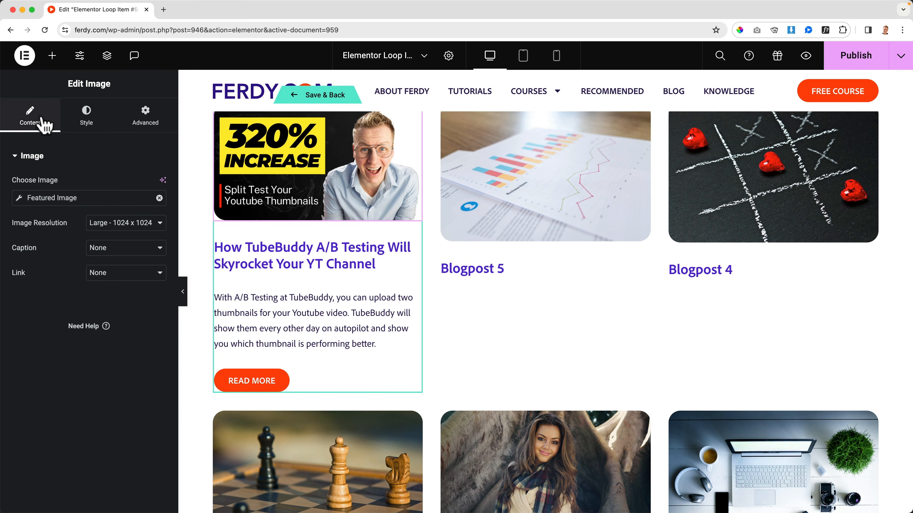
left_click(125, 275)
left_click(116, 299)
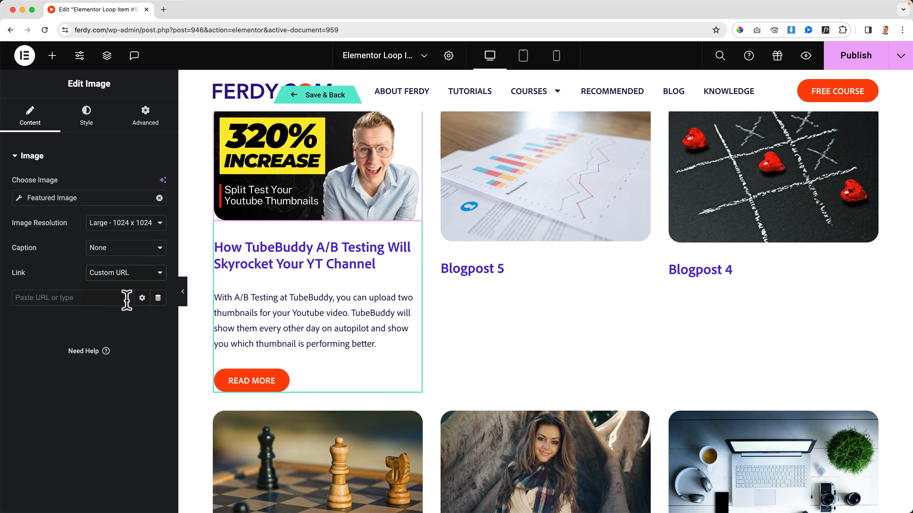
left_click(158, 298)
left_click(58, 350)
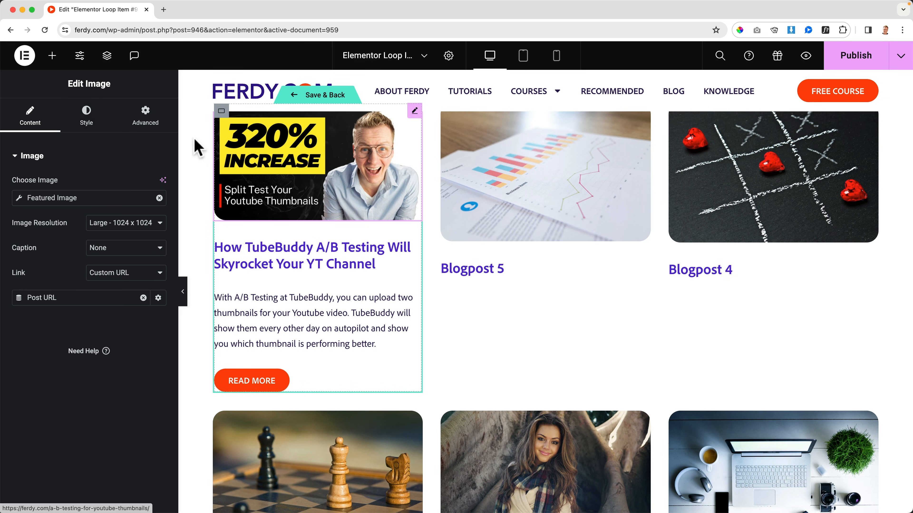
Step: Set the image's hover CSS filters to brightness 107, contrast 106 and saturation 105 with a 0.5 s transition, and publish
left_click(88, 121)
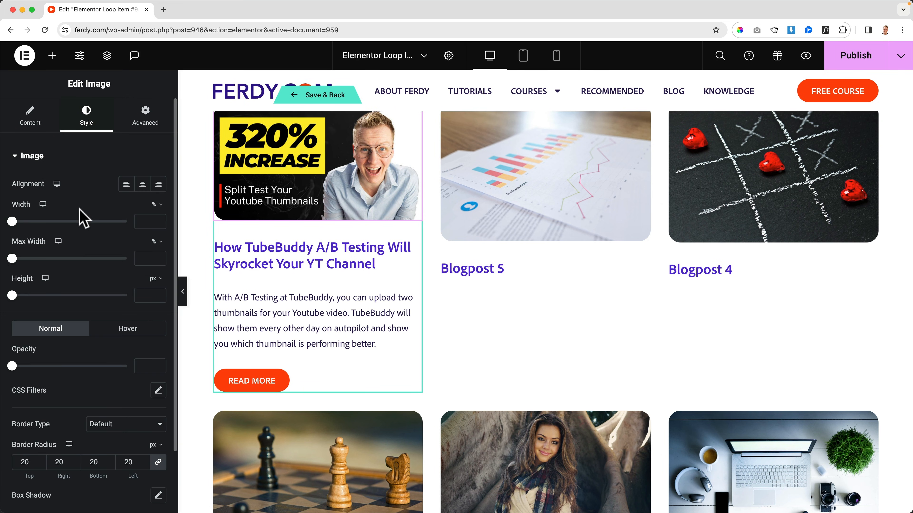
left_click(126, 329)
scroll(122, 326, "down", 4)
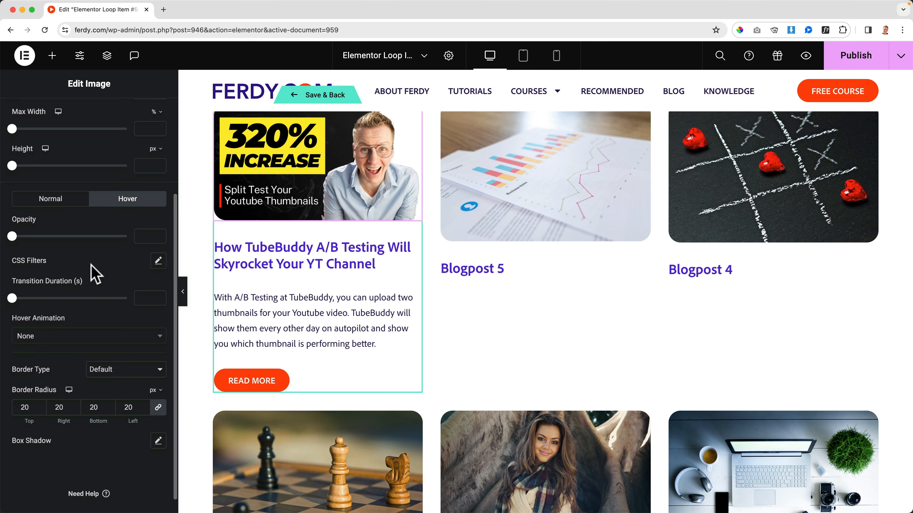
left_click(158, 261)
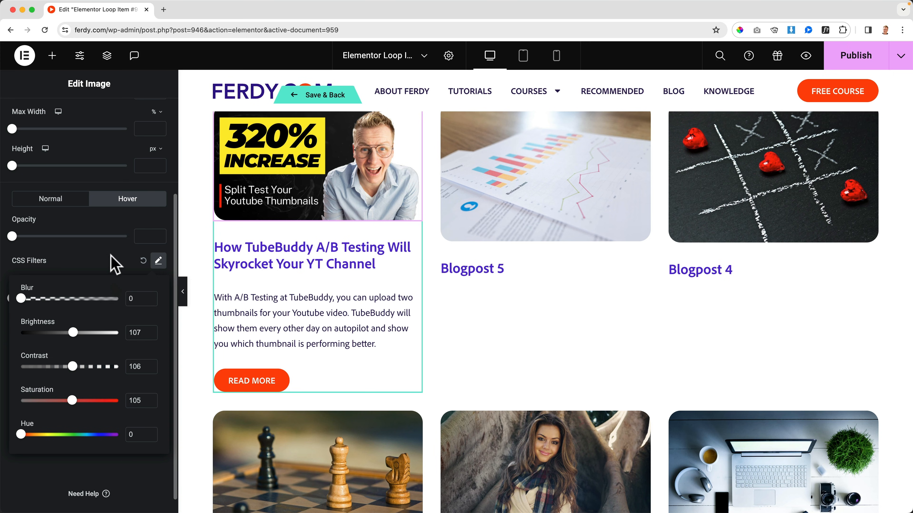
left_click(114, 264)
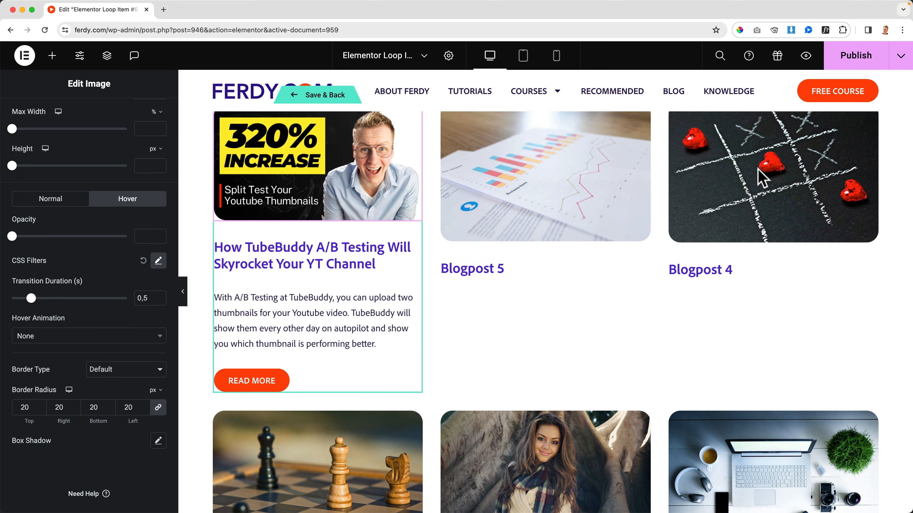
left_click(850, 67)
Step: Set the loop item container's column and row gaps to 20 px and publish the template
mouse_move(225, 124)
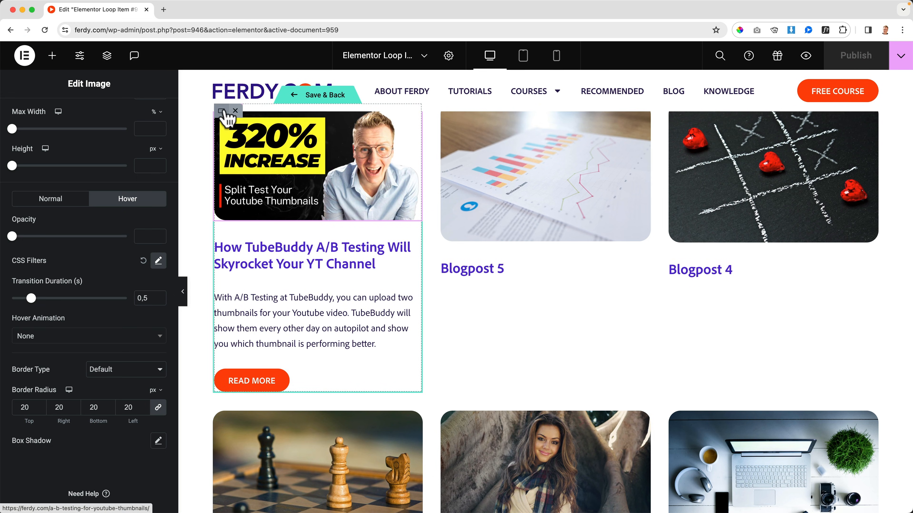
scroll(225, 124, "up", 2)
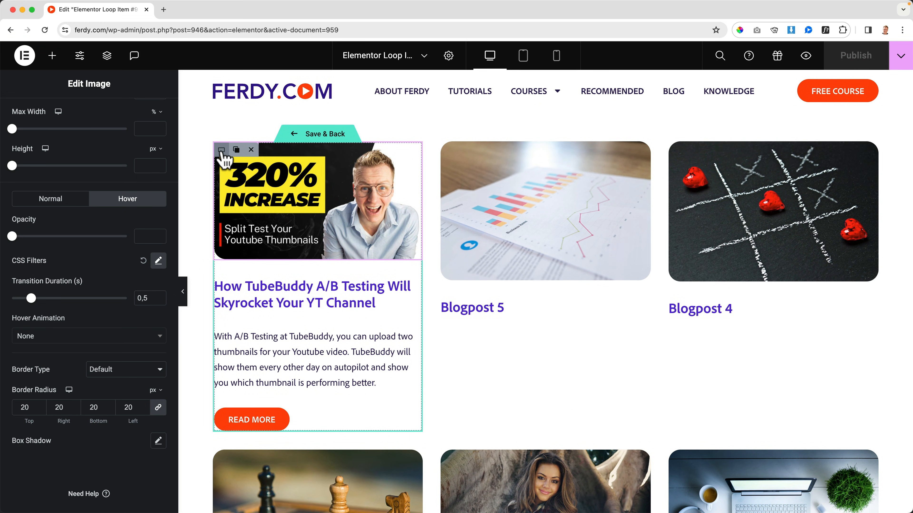
left_click(221, 151)
left_click(29, 117)
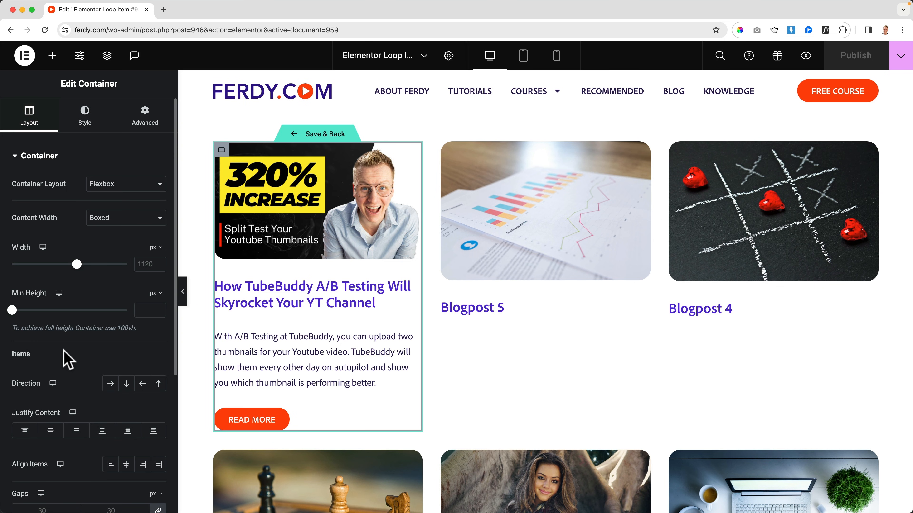
scroll(66, 360, "down", 4)
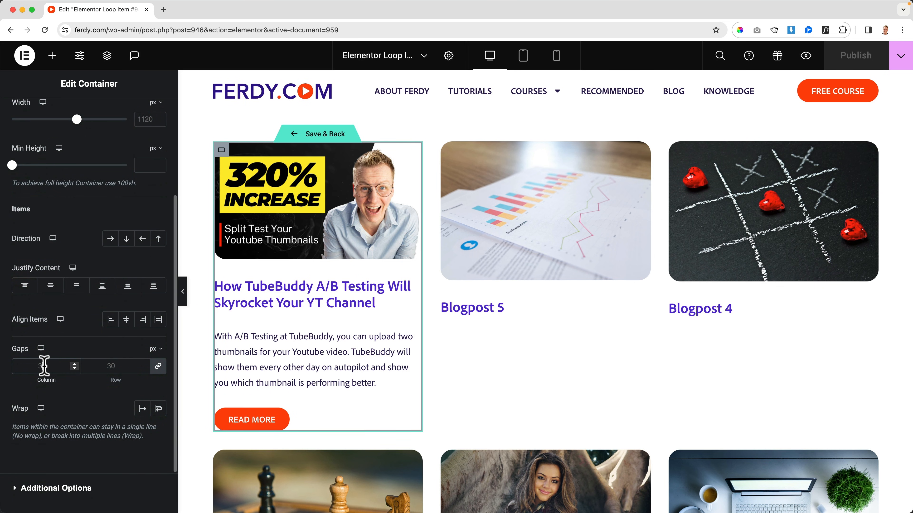
left_click(44, 366)
type("20")
key("BackSpace")
key("BackSpace")
type("12")
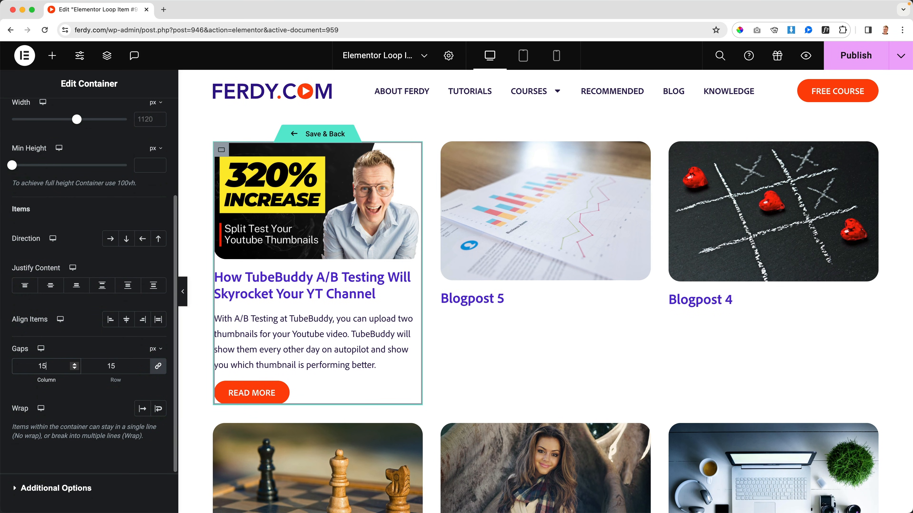
key("BackSpace")
type("0")
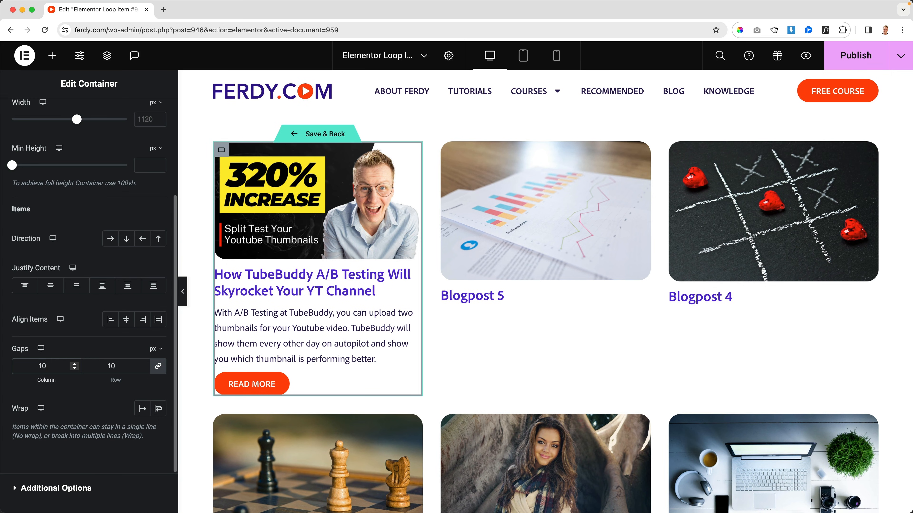
key("BackSpace")
type("6")
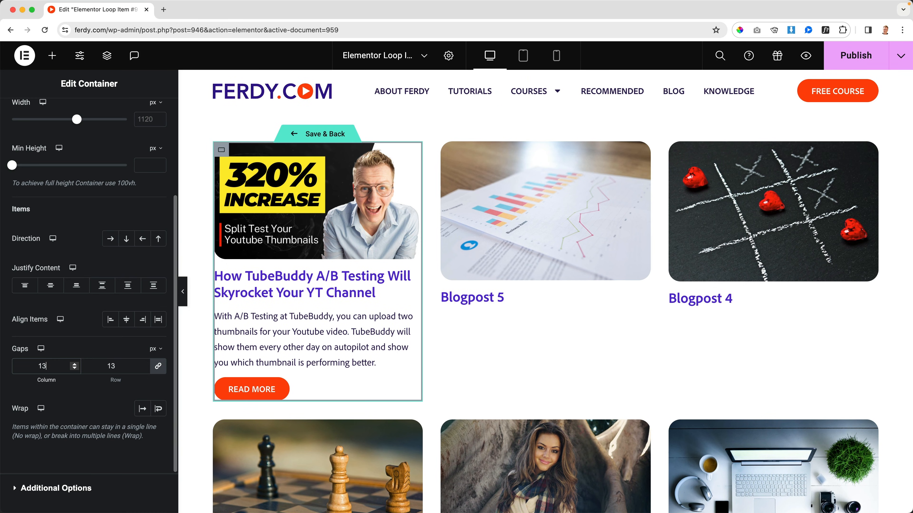
key("Up")
key("Up")
key("Up")
key("Up")
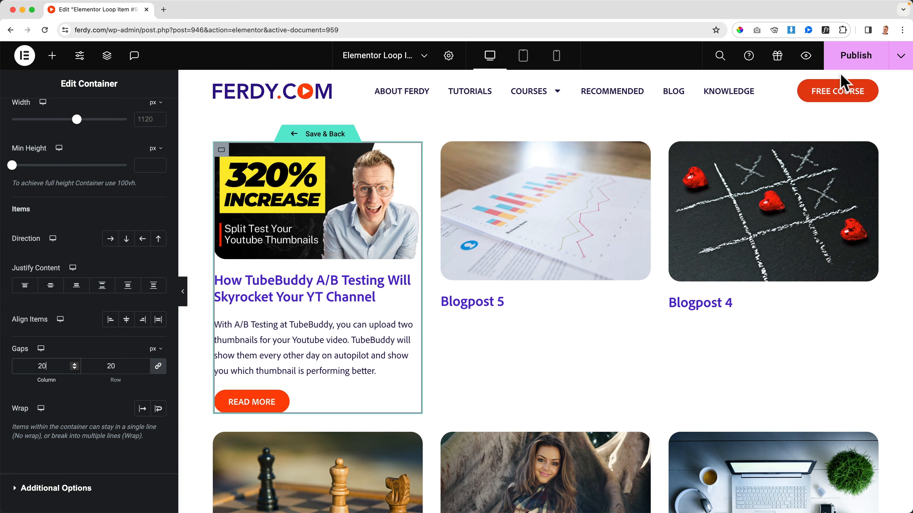
left_click(853, 57)
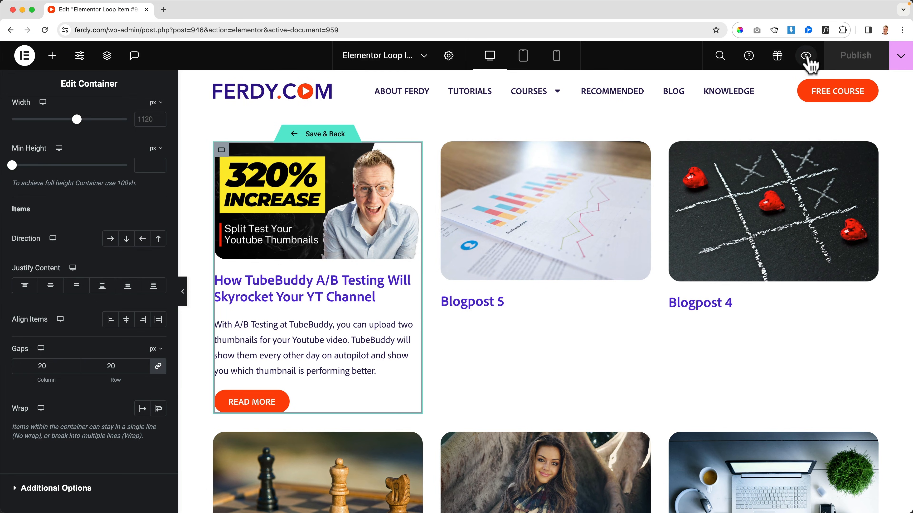
Step: Preview the site's Blog page and examine the post cards' spacing, excerpts, hover effects and button alignment
left_click(806, 56)
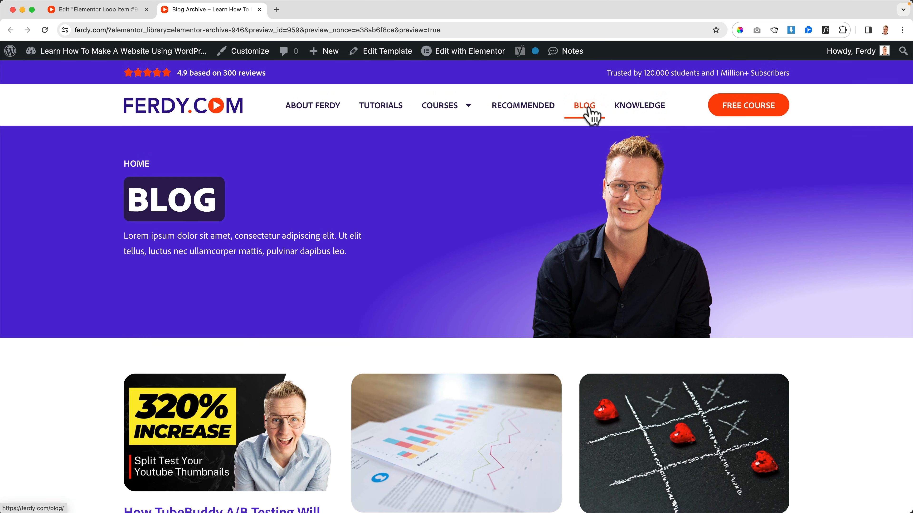
left_click(589, 110)
scroll(338, 220, "down", 6)
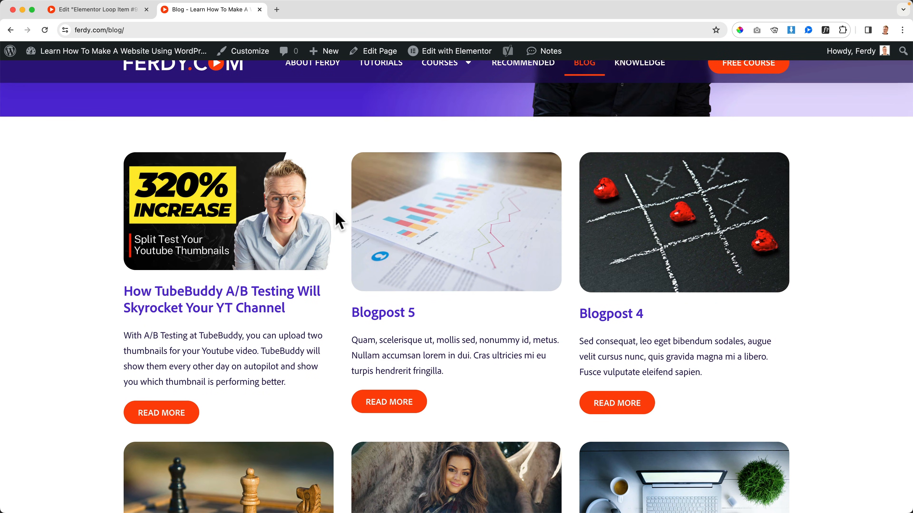
scroll(337, 220, "down", 5)
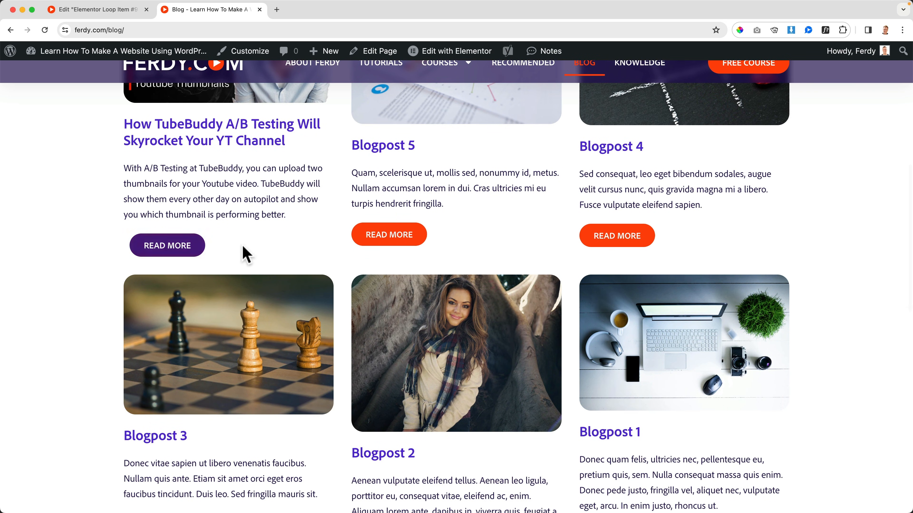
left_click_drag(374, 176, 413, 194)
left_click(418, 198)
scroll(320, 204, "down", 5)
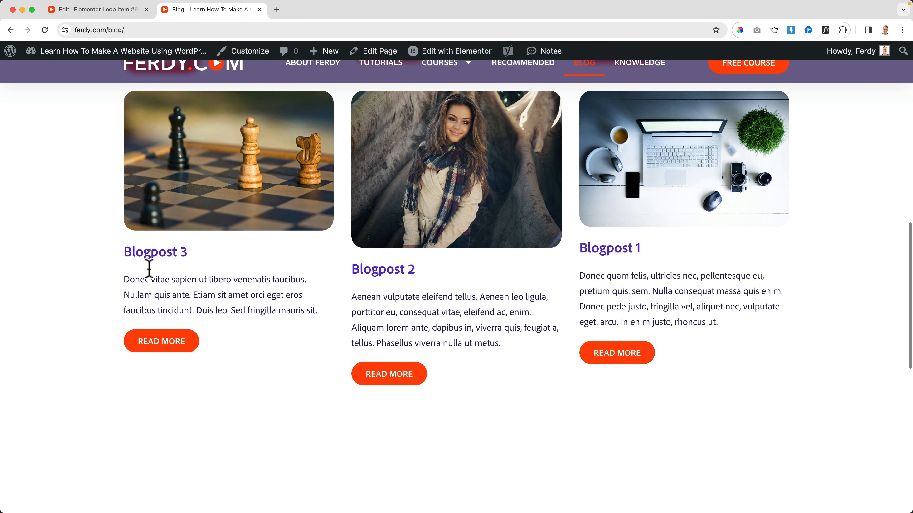
scroll(330, 284, "up", 3)
scroll(310, 292, "down", 3)
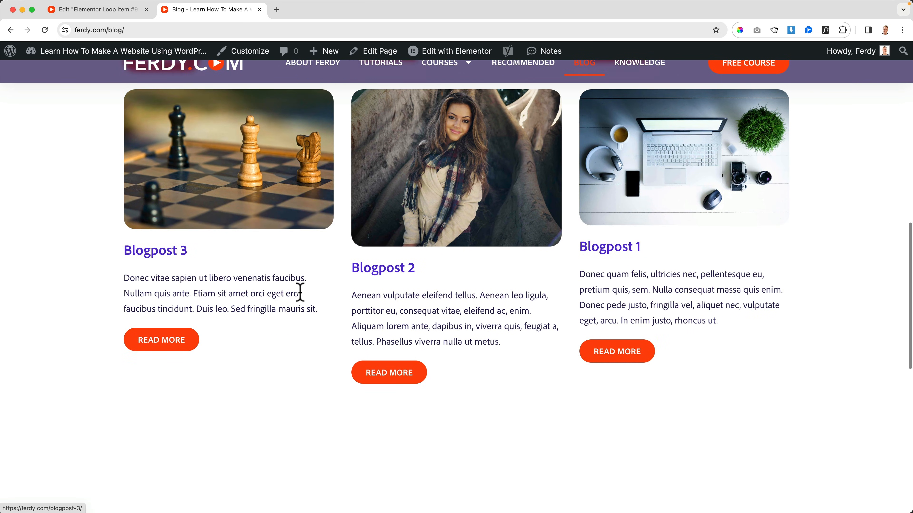
Step: Return to the loop template and set the Post Excerpt widget's size to Grow
left_click(135, 10)
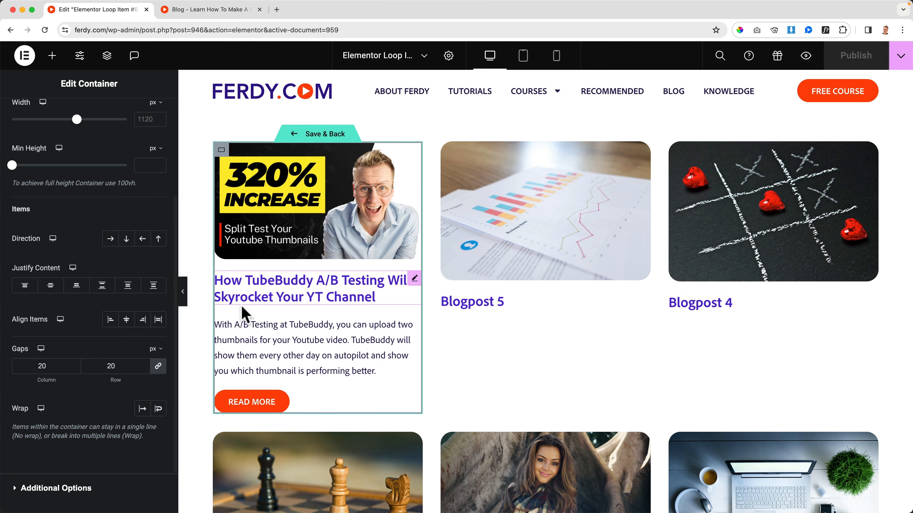
left_click(303, 346)
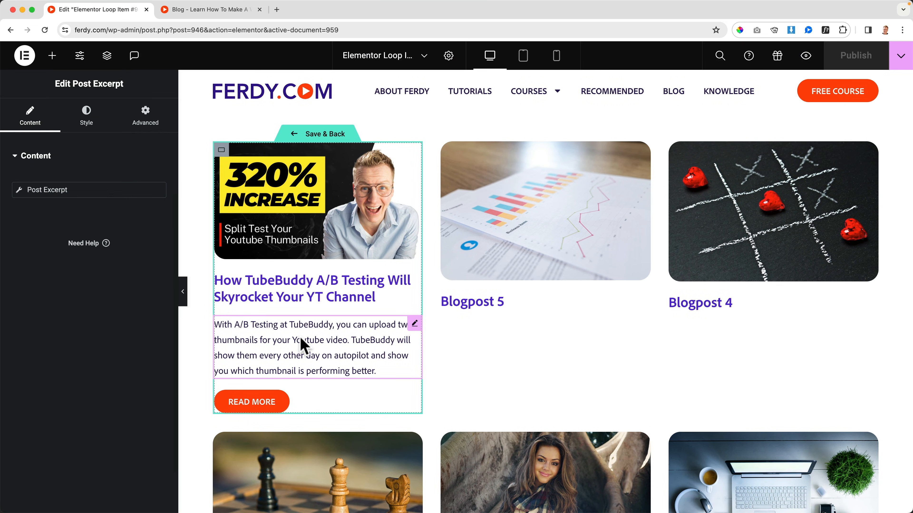
left_click(138, 126)
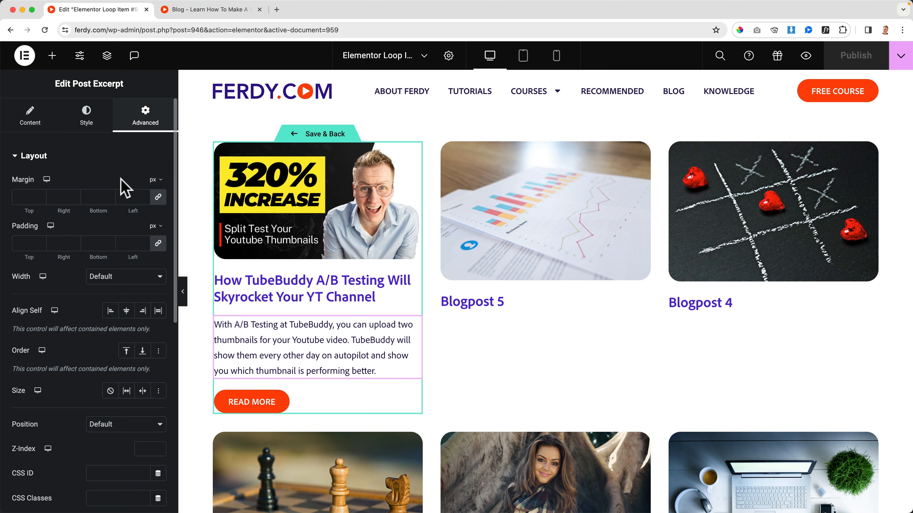
left_click(126, 391)
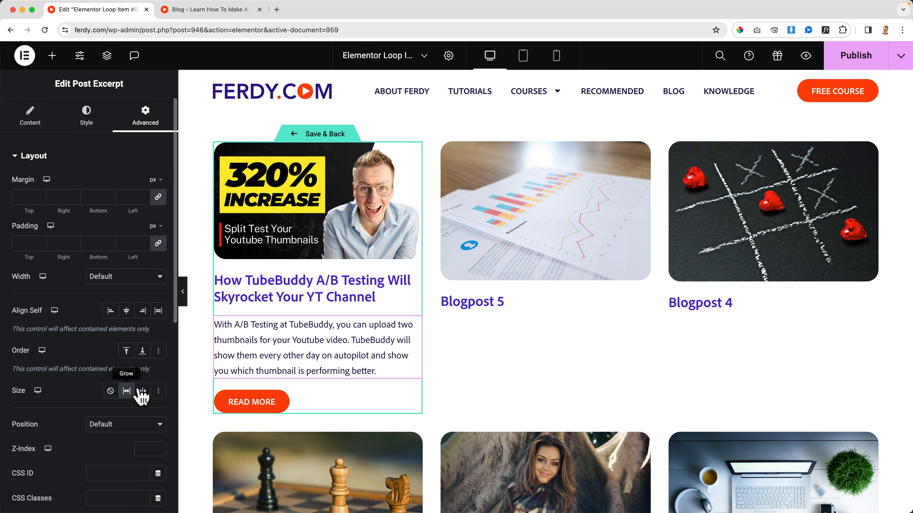
Step: Publish the loop item changes and check the post cards on the blog archive preview page
left_click(832, 64)
left_click(232, 11)
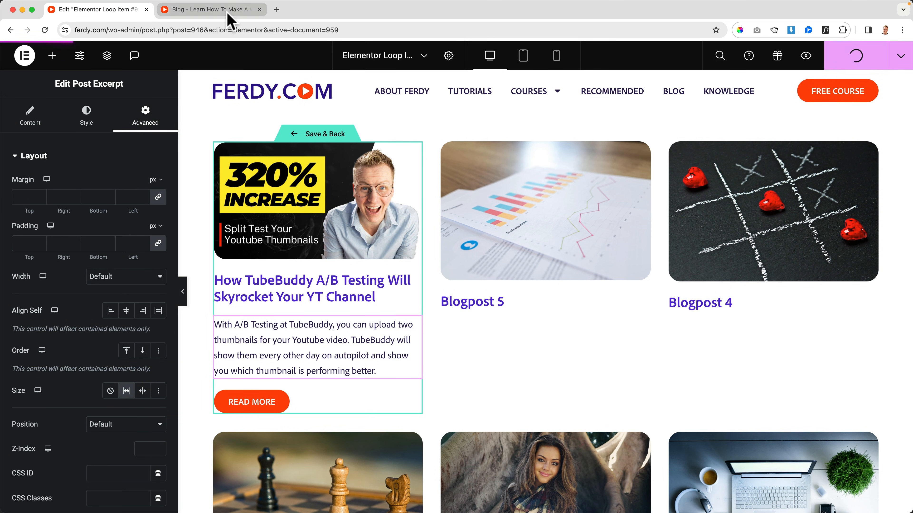
scroll(97, 201, "down", 10)
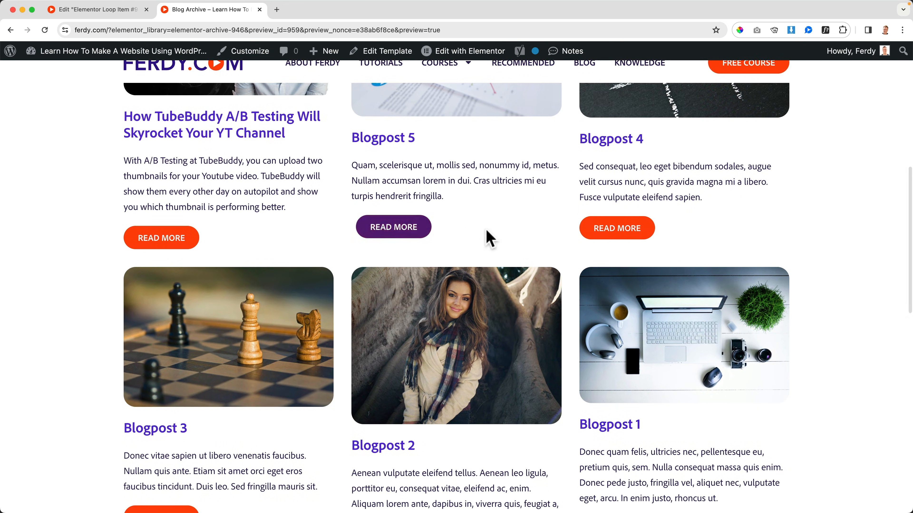
Step: Back in the loop item editor, set the post card container's minimum height to 450 px
left_click(97, 10)
scroll(266, 219, "up", 2)
left_click(221, 222)
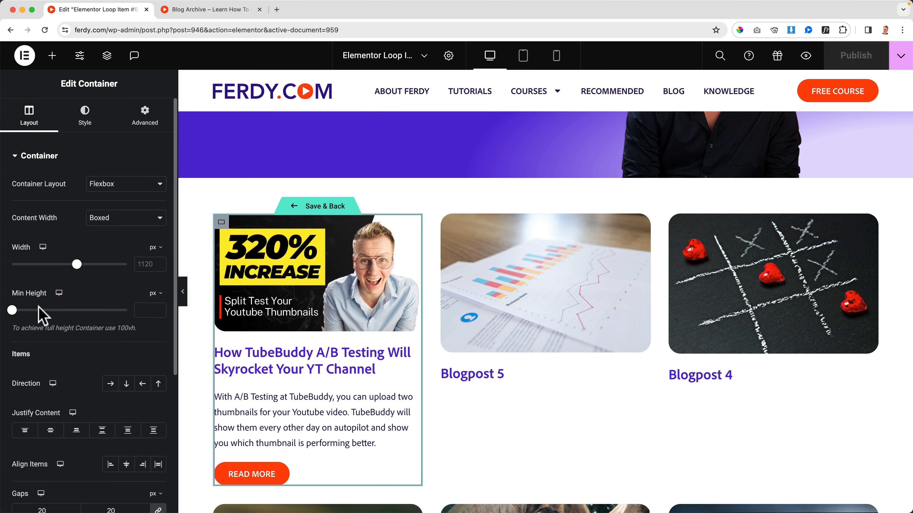
scroll(226, 316, "down", 2)
left_click_drag(13, 310, 53, 320)
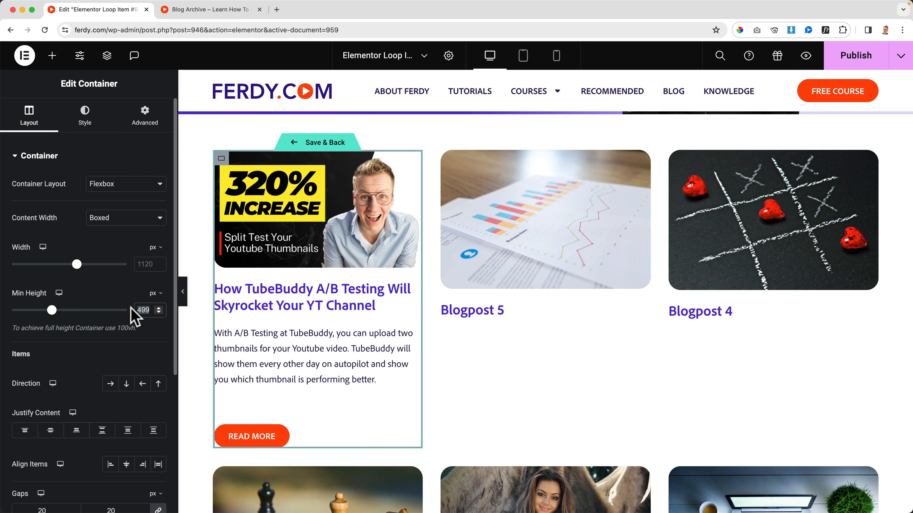
type("450")
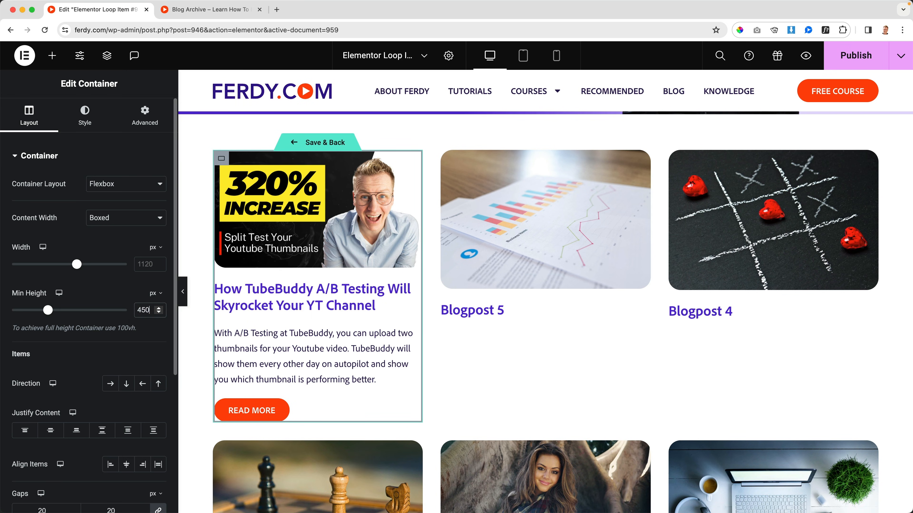
Step: Fine-tune the card container's minimum height in single-pixel increments to slightly above 450 px
key("Up")
key("Up")
key("Up")
key("Up")
key("Up")
key("Up")
key("Up")
key("Up")
key("Up")
key("Up")
key("Up")
key("Up")
key("Up")
key("Up")
key("Up")
key("Up")
key("Up")
key("Up")
key("Up")
key("Up")
key("Up")
key("Down")
key("Down")
key("Down")
key("Down")
key("Down")
key("Down")
key("Down")
key("Down")
key("Down")
key("Down")
key("Down")
key("Up")
key("Up")
key("Up")
key("Up")
key("Up")
Step: Publish the loop item and check the Read More button alignment across both card rows on the blog archive preview
left_click(846, 69)
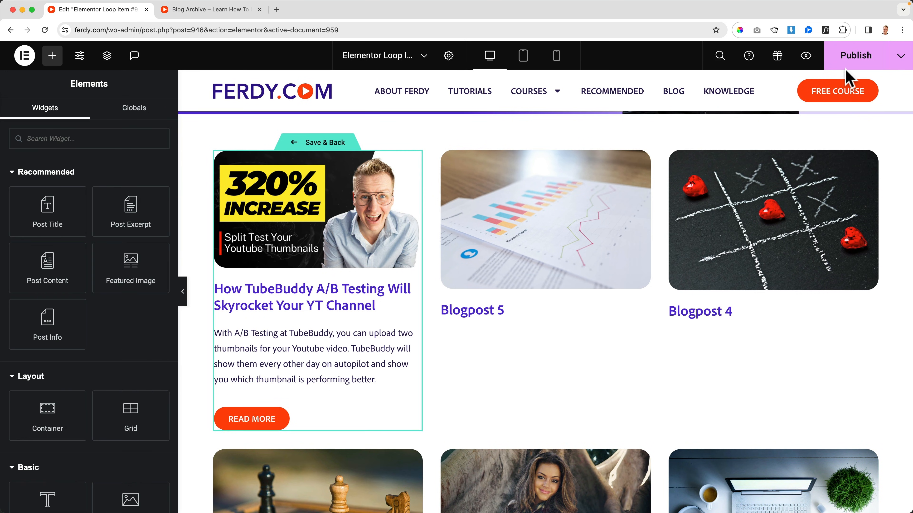
left_click(838, 57)
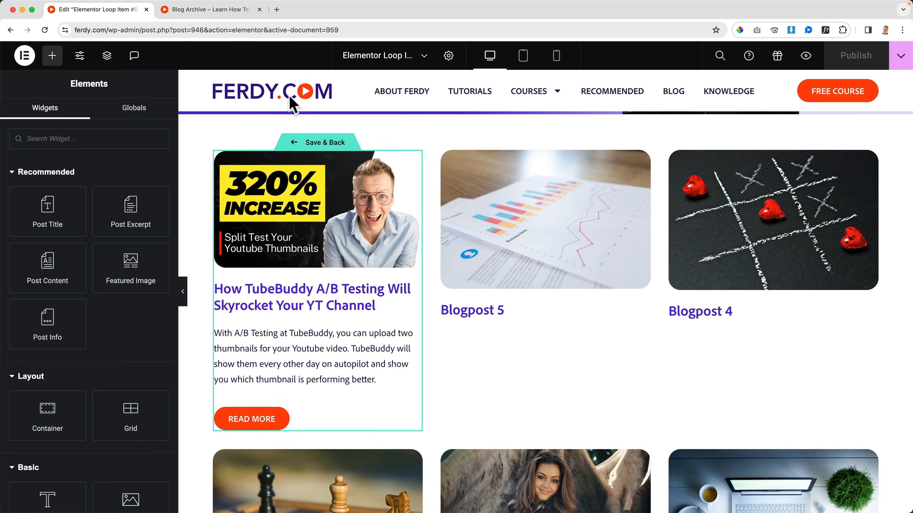
left_click(187, 14)
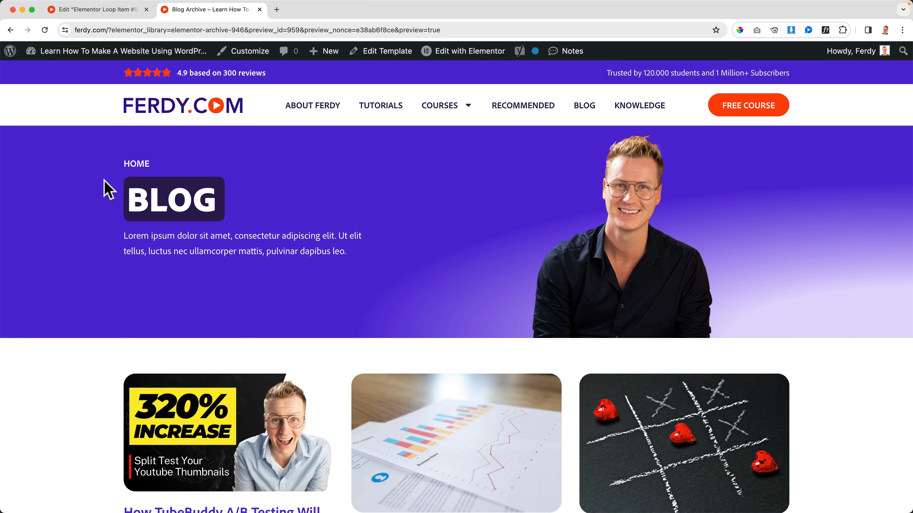
scroll(110, 196, "down", 7)
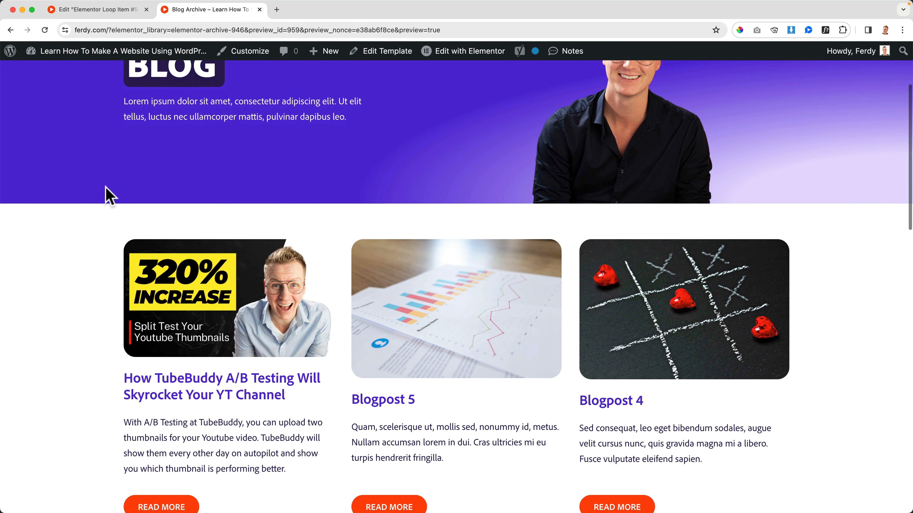
scroll(110, 196, "down", 1)
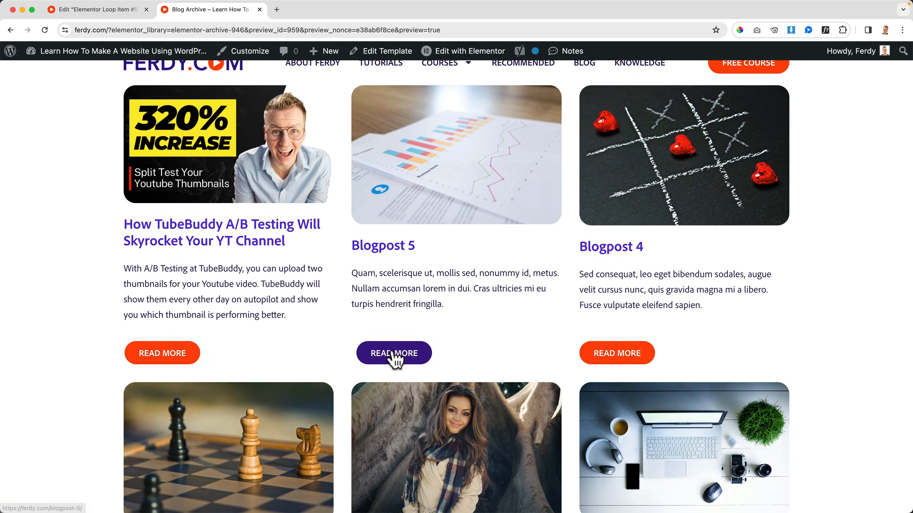
scroll(521, 333, "down", 7)
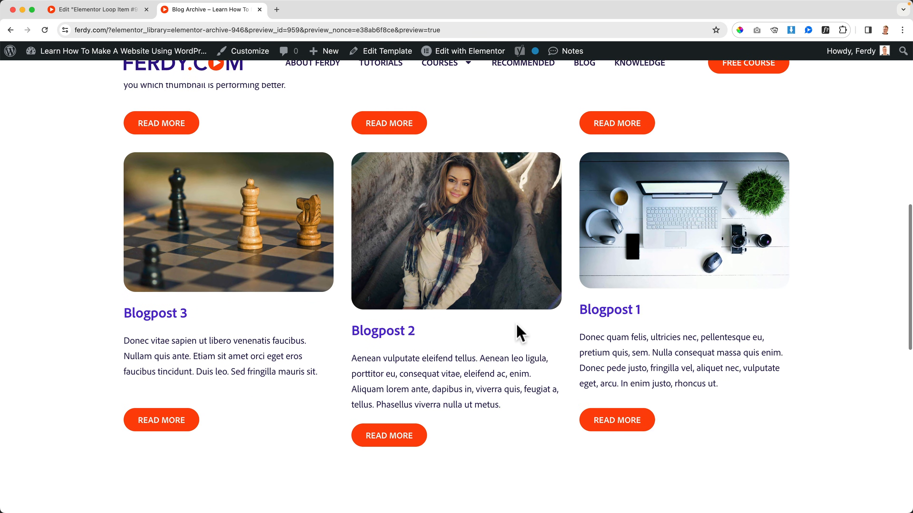
scroll(515, 331, "up", 8)
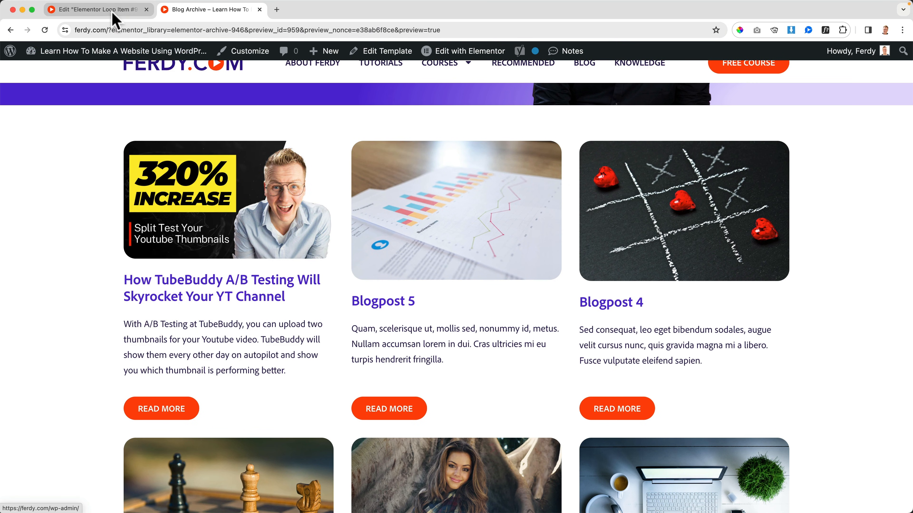
Step: In the loop item editor, set the featured image's width to 100%, height to 200 px and object fit to Cover
left_click(84, 11)
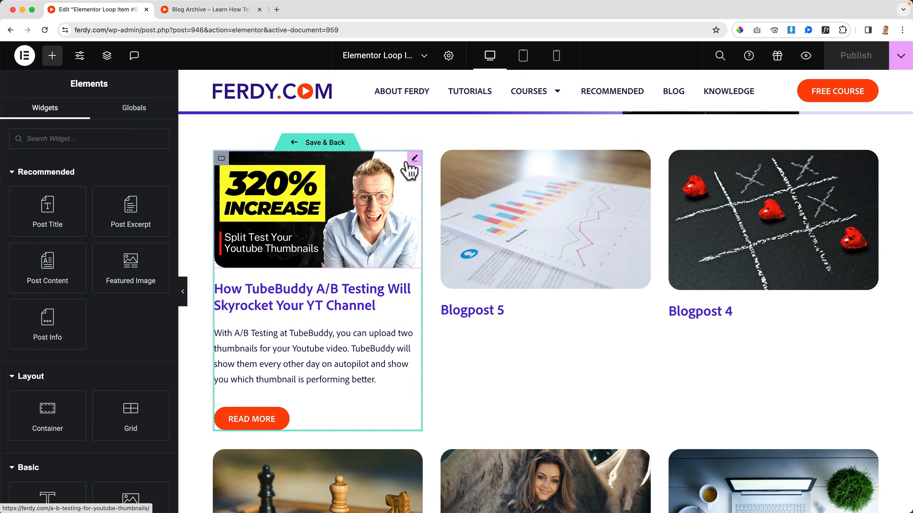
left_click(414, 159)
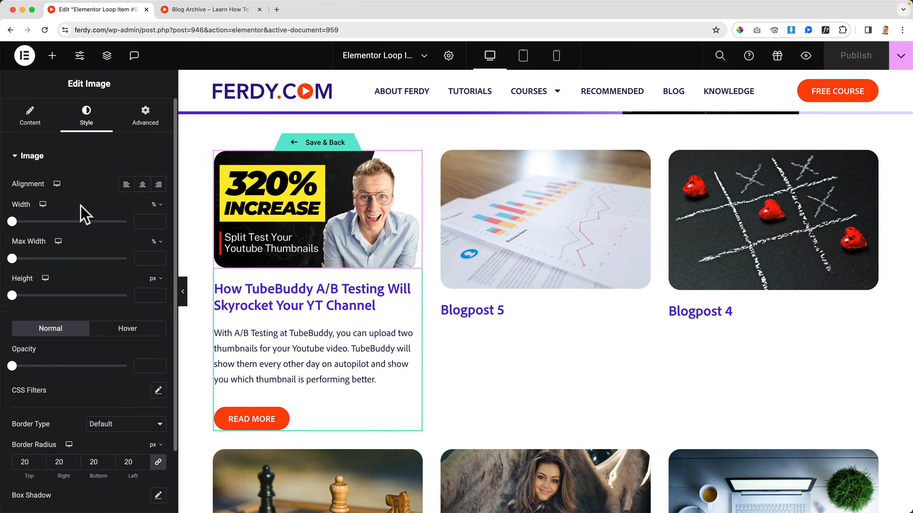
left_click_drag(22, 229, 95, 230)
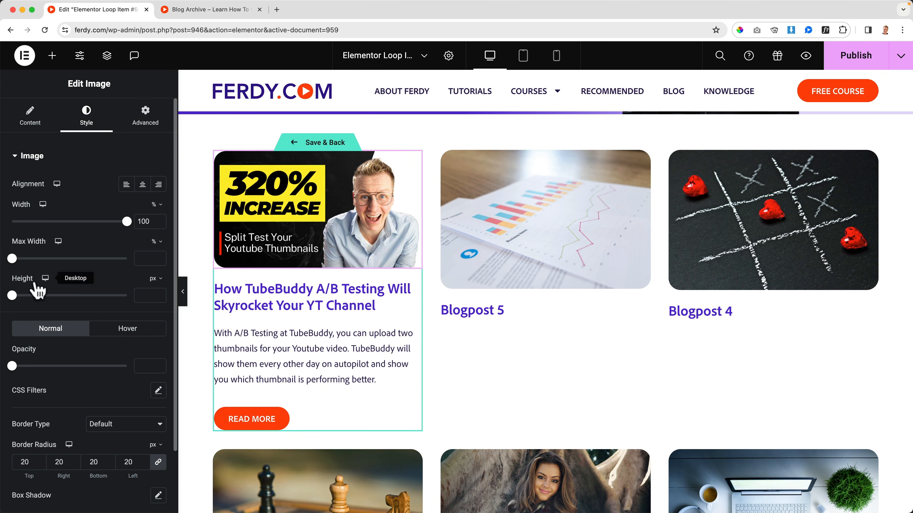
left_click_drag(12, 296, 58, 296)
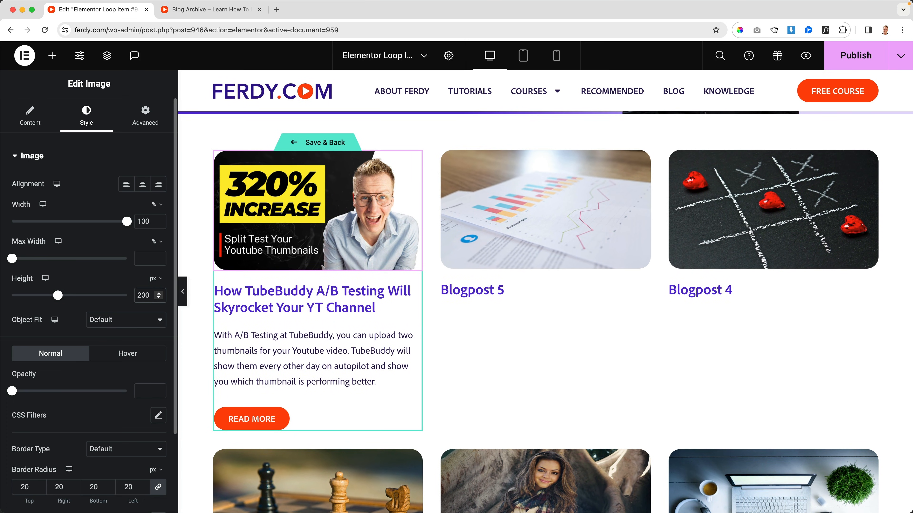
left_click(108, 325)
left_click(108, 345)
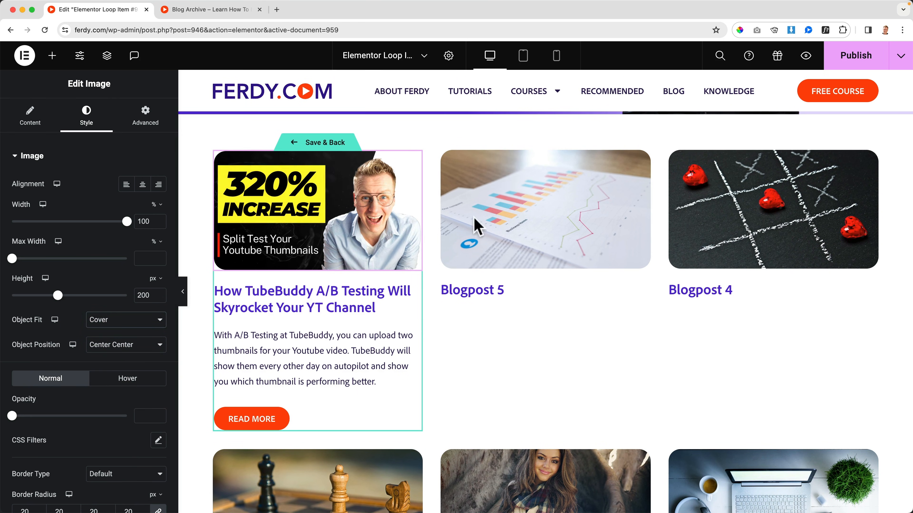
Step: Review the card images in the editor, publish the loop item and check the image widths on the archive preview
scroll(452, 327, "down", 2)
scroll(481, 270, "down", 3)
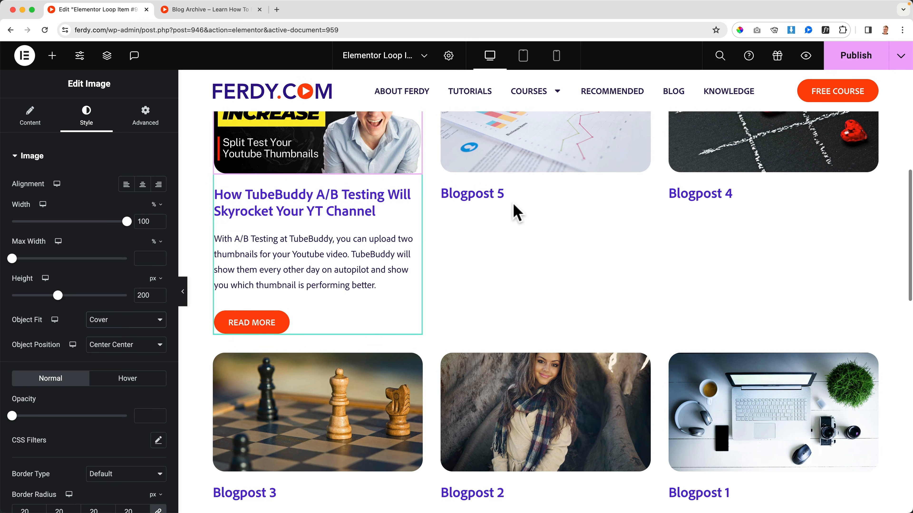
scroll(511, 223, "up", 5)
left_click(855, 55)
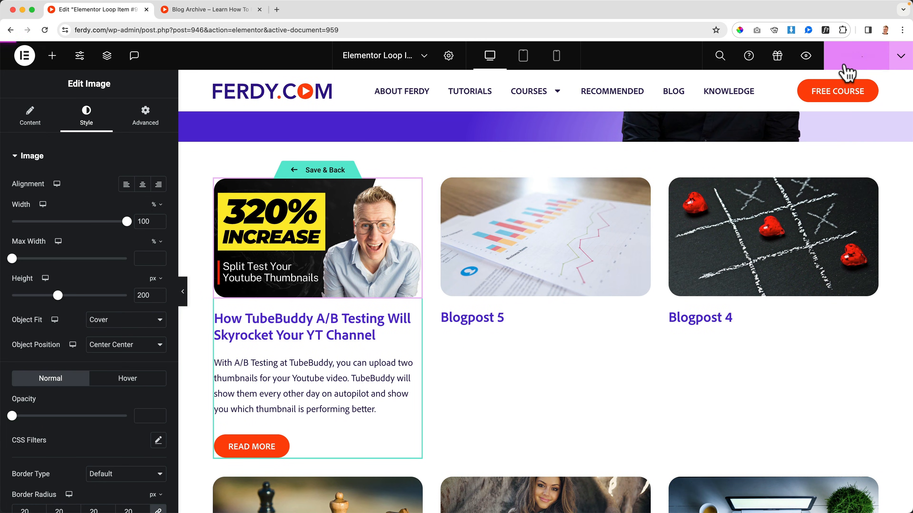
left_click(202, 9)
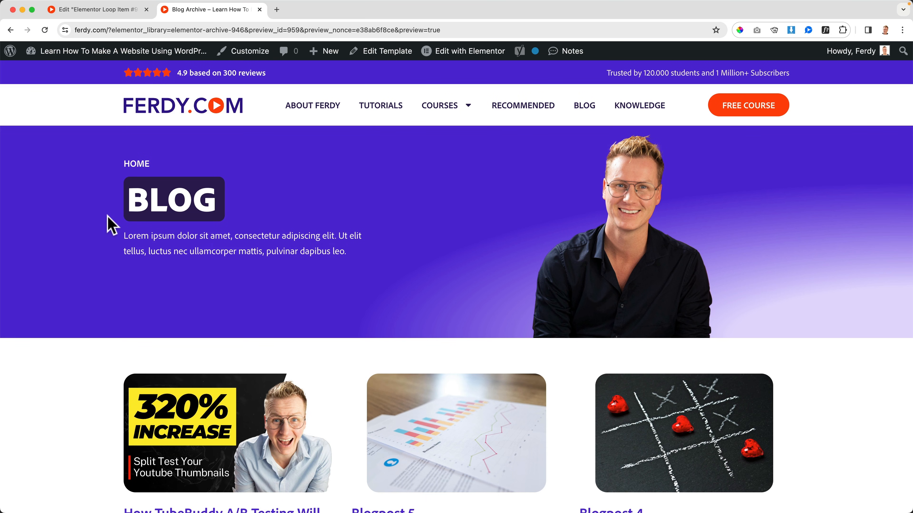
scroll(108, 217, "down", 6)
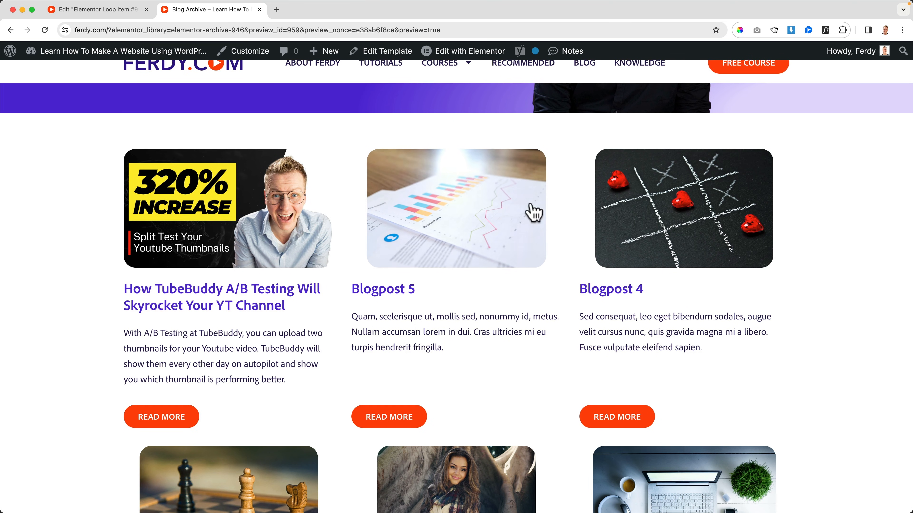
Step: In the loop item editor, switch the featured image's width unit to pixels and set the width to 360 px
left_click(95, 9)
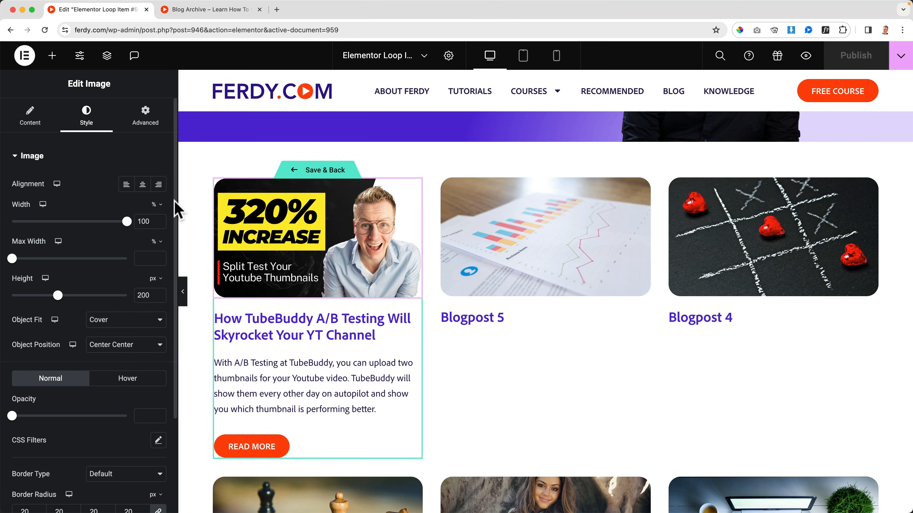
left_click(154, 207)
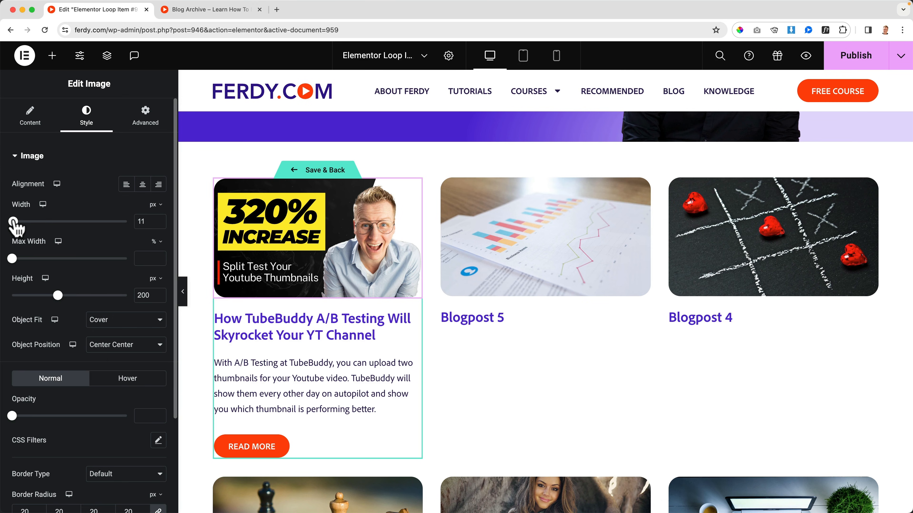
left_click_drag(30, 222, 57, 231)
key("Down")
key("Down")
key("Down")
key("Down")
key("Down")
key("Down")
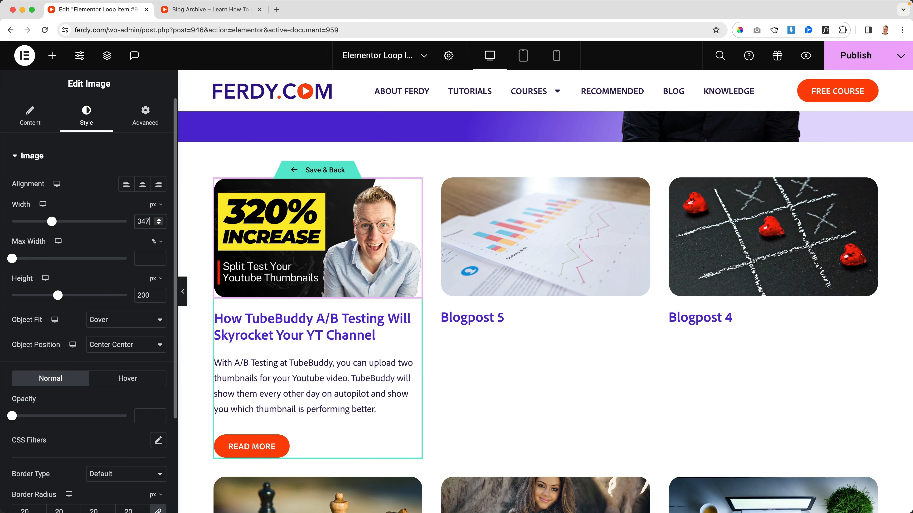
key("Up")
key("Up")
key("Up")
key("Up")
key("Up")
key("Up")
key("Up")
key("Up")
key("Up")
key("Up")
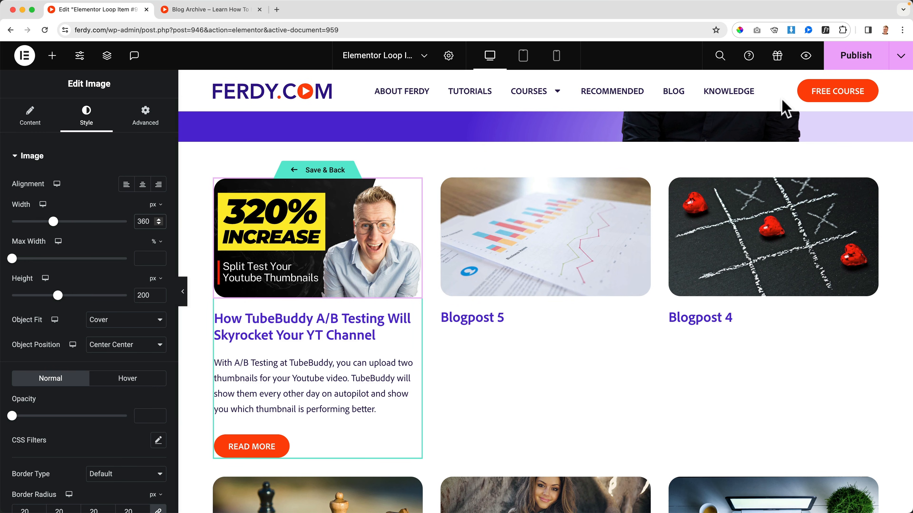
Step: Publish the loop item and examine image sizes and button alignment in both card rows on the archive preview
left_click(845, 62)
left_click(212, 10)
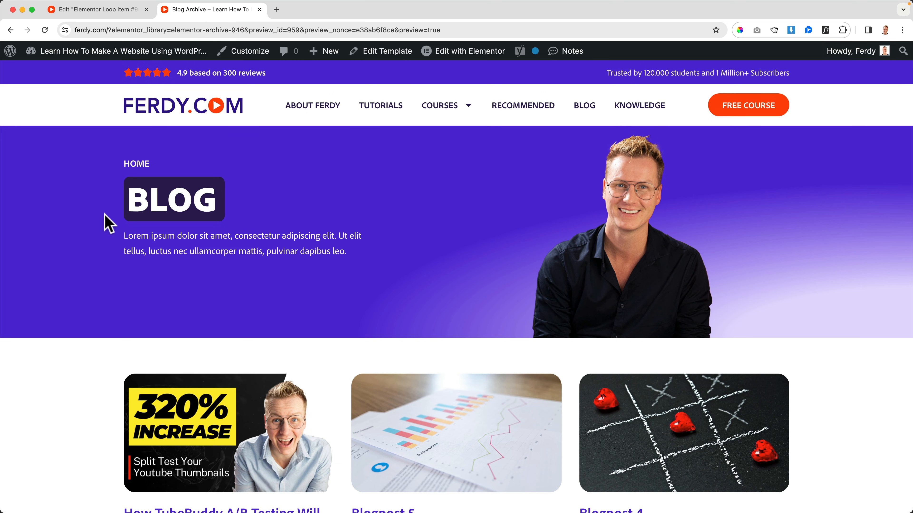
scroll(134, 236, "down", 6)
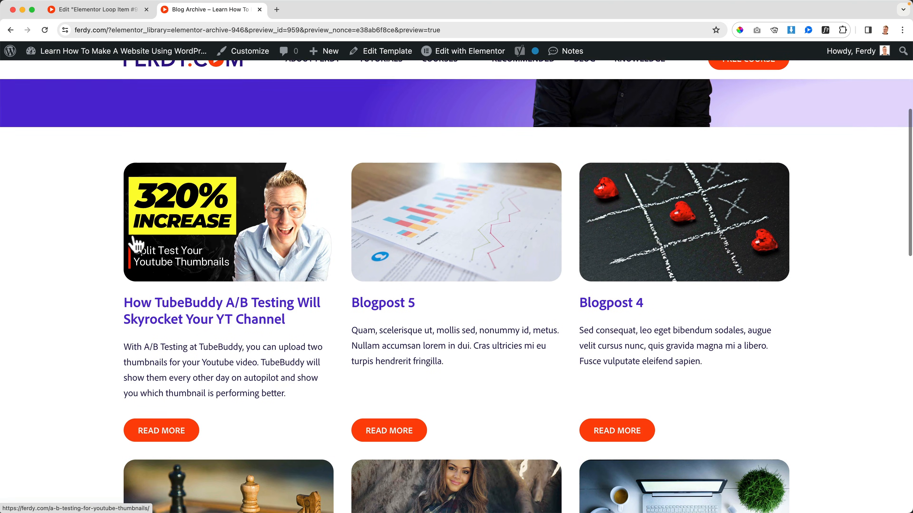
scroll(633, 249, "down", 5)
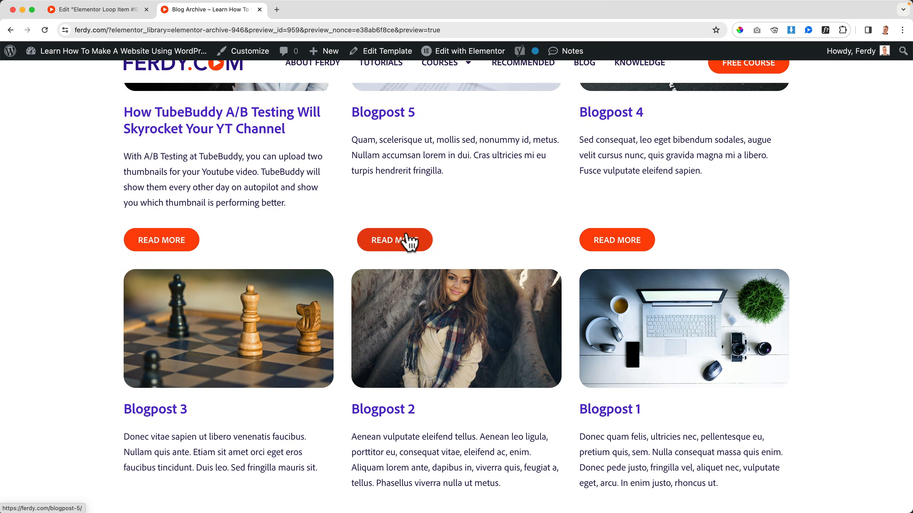
scroll(632, 259, "down", 2)
scroll(618, 256, "up", 5)
scroll(224, 259, "down", 4)
scroll(297, 326, "down", 6)
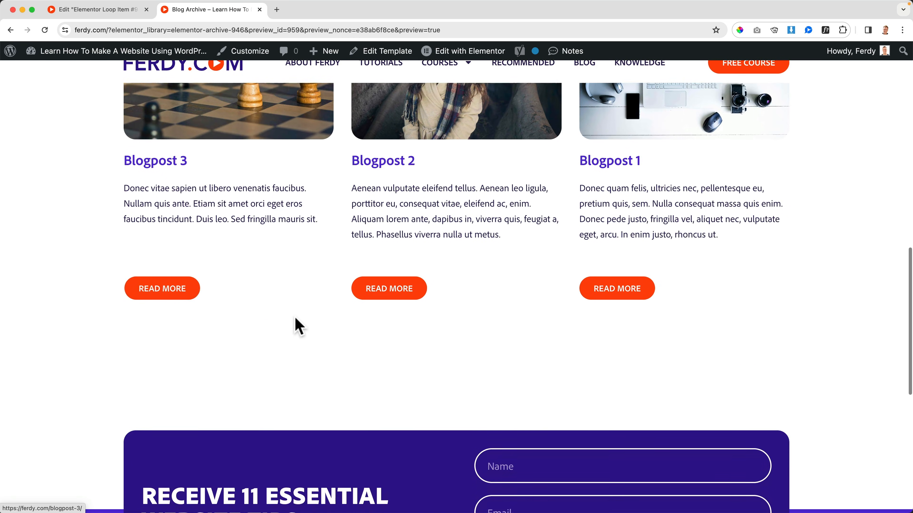
scroll(297, 327, "up", 7)
scroll(298, 326, "down", 5)
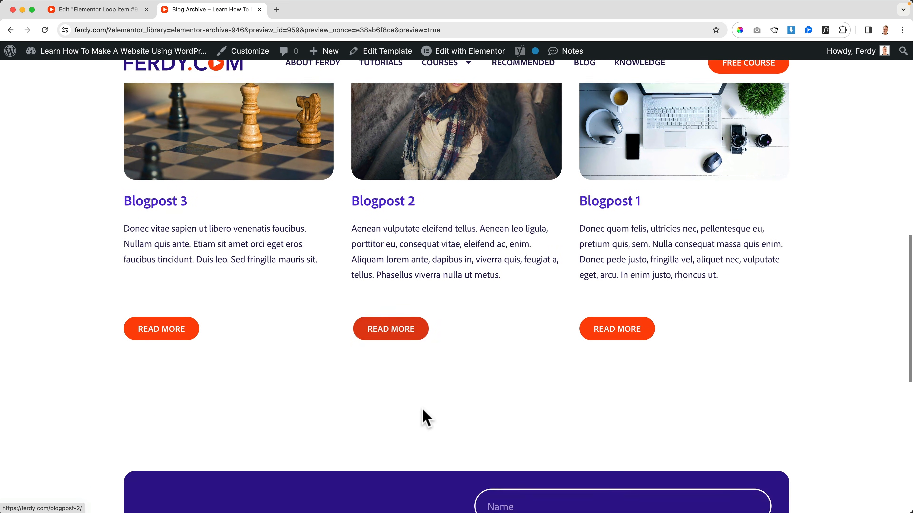
Step: Save the loop item template in the editor and return to the Blog Archive template
left_click(115, 10)
scroll(422, 320, "down", 5)
scroll(491, 343, "up", 5)
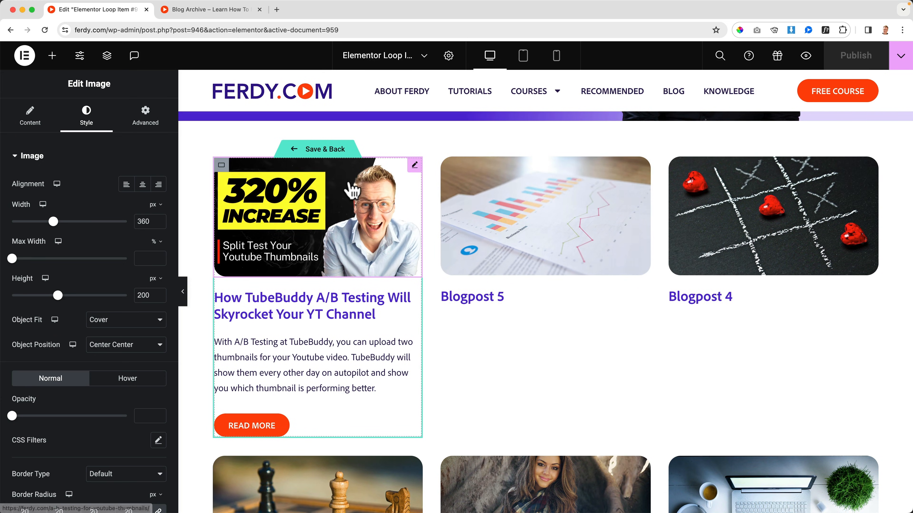
left_click(308, 148)
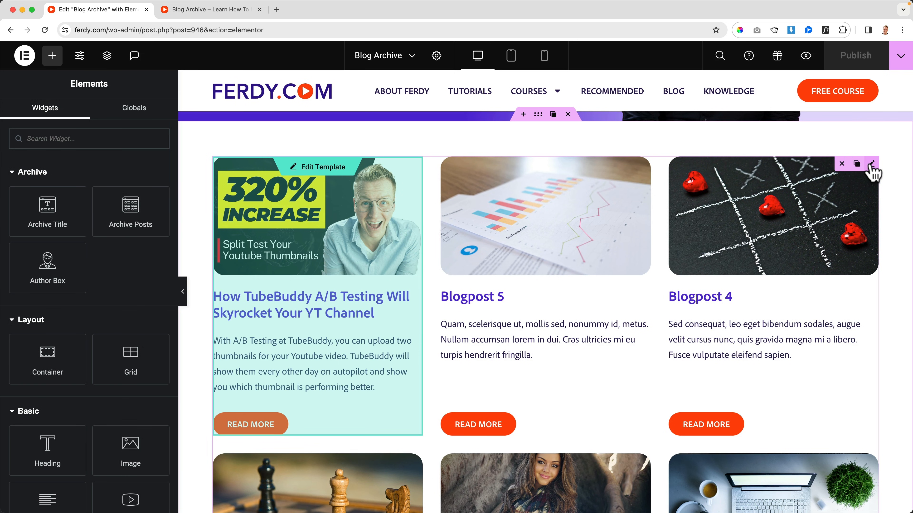
Step: Open the loop grid's settings and set it to 3 columns and 3 items per page
left_click(871, 165)
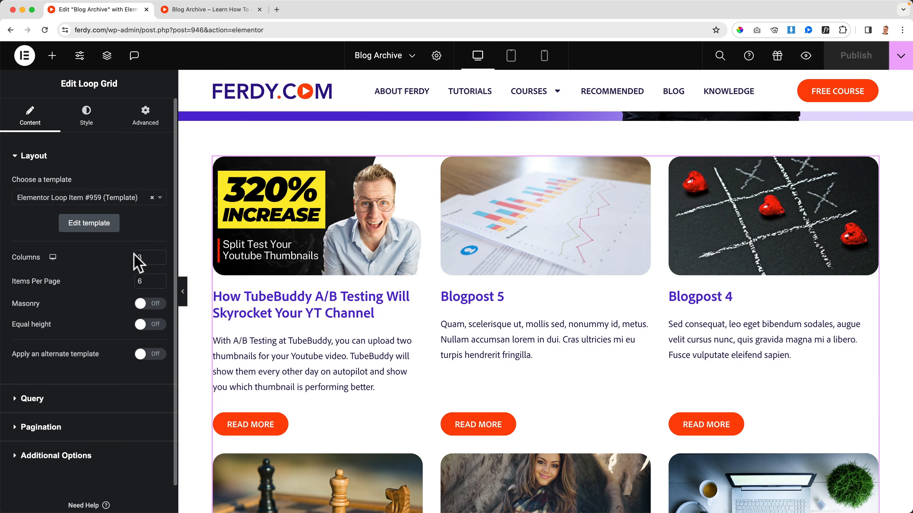
double_click(141, 257)
type("4")
key("BackSpace")
type("3")
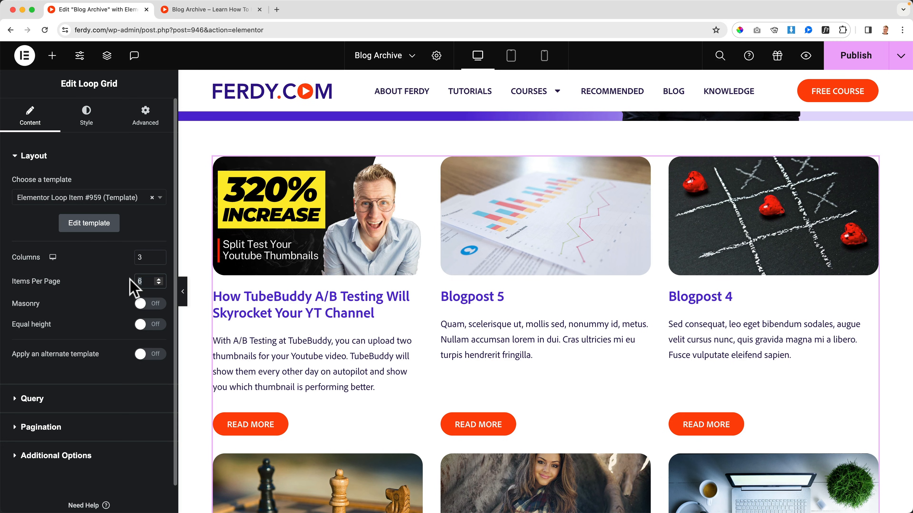
type("3")
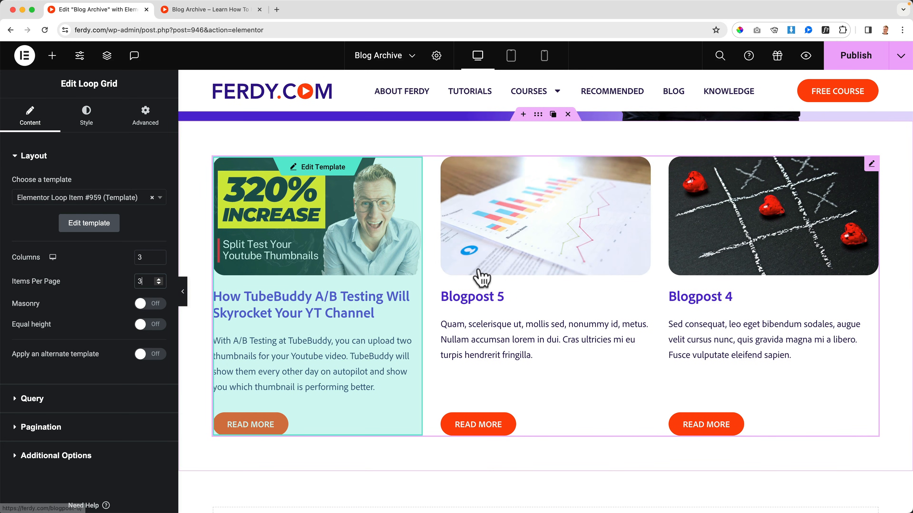
Step: Set the loop grid's pagination to Numbers + Previous/Next
scroll(475, 275, "down", 2)
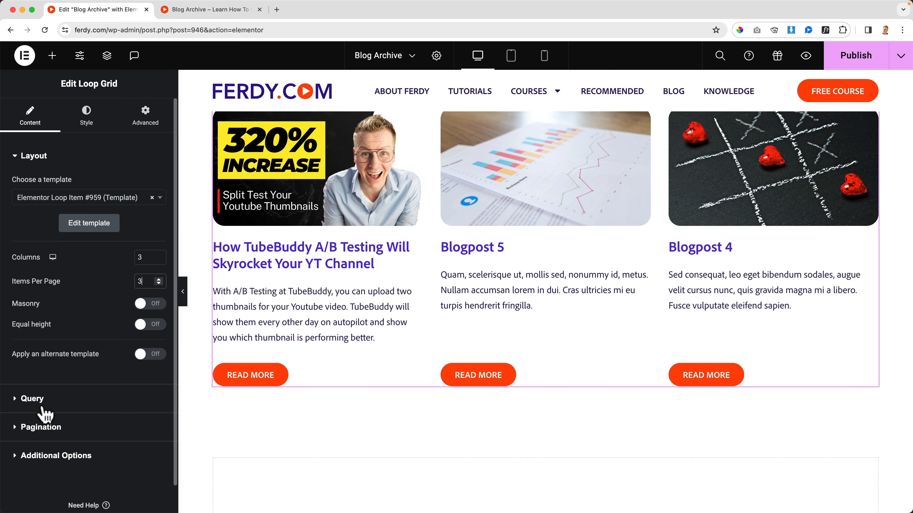
left_click(42, 428)
left_click(118, 241)
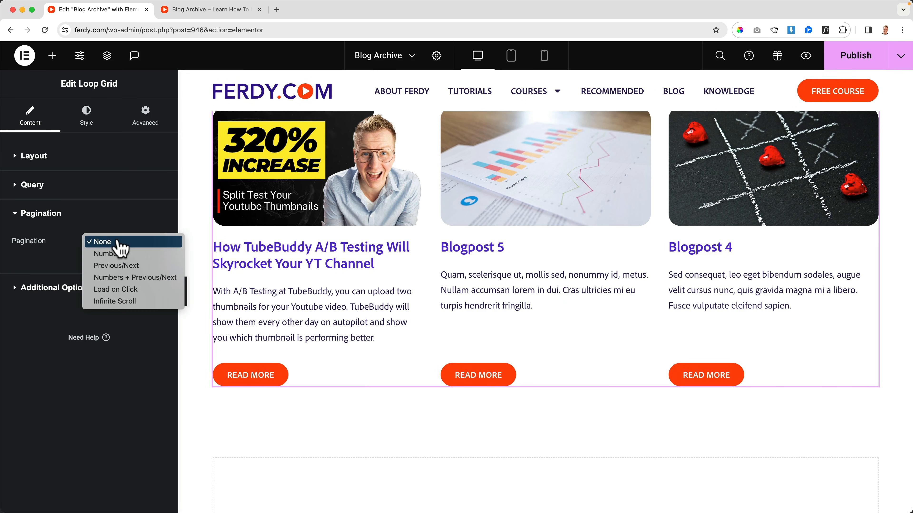
left_click(116, 254)
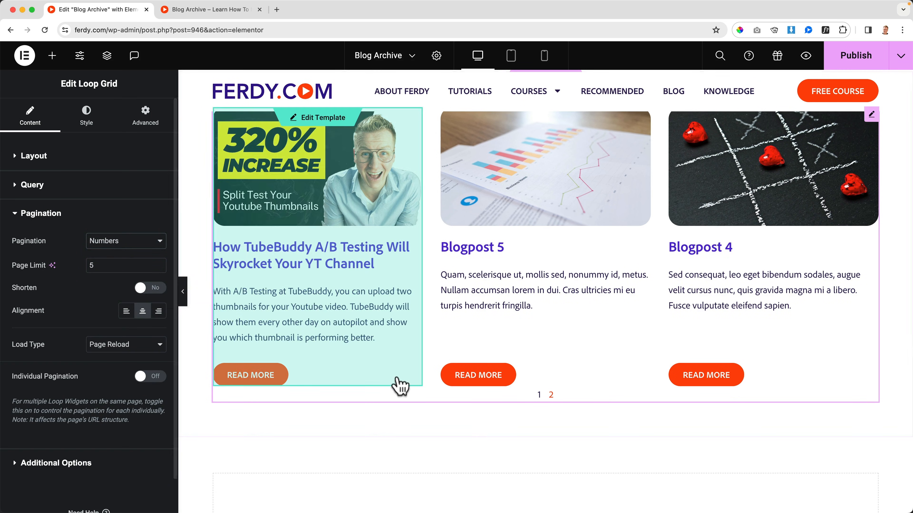
left_click(120, 243)
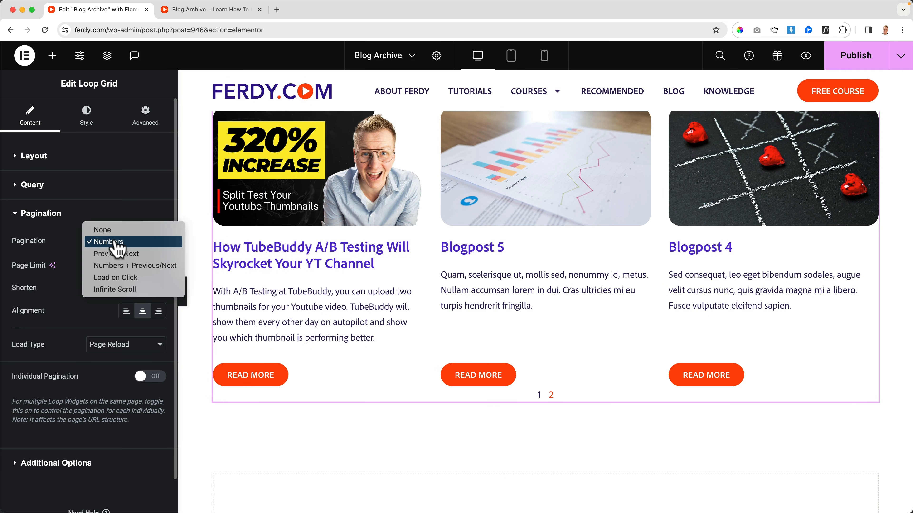
left_click(118, 253)
left_click(120, 246)
left_click(118, 254)
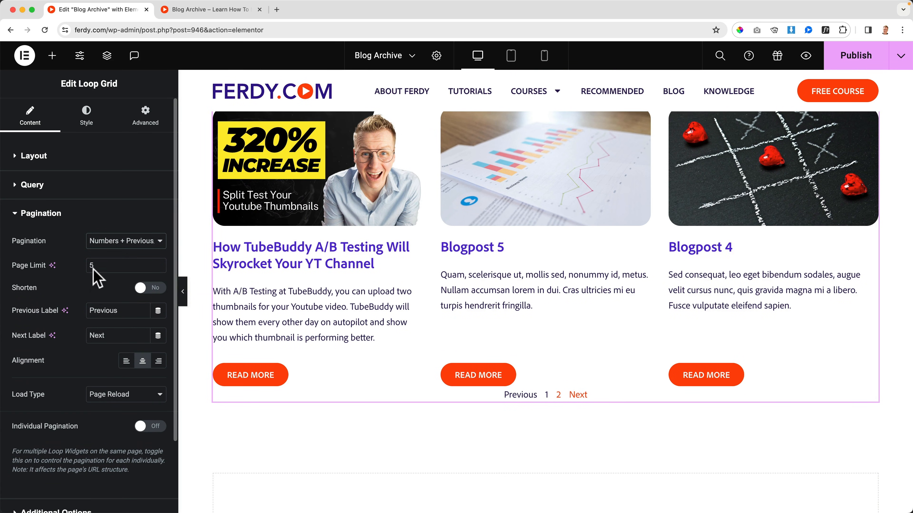
Step: Style the pagination typography with a 700 (Bold) weight, trying the Uppercase transform and returning it to Default
left_click(88, 129)
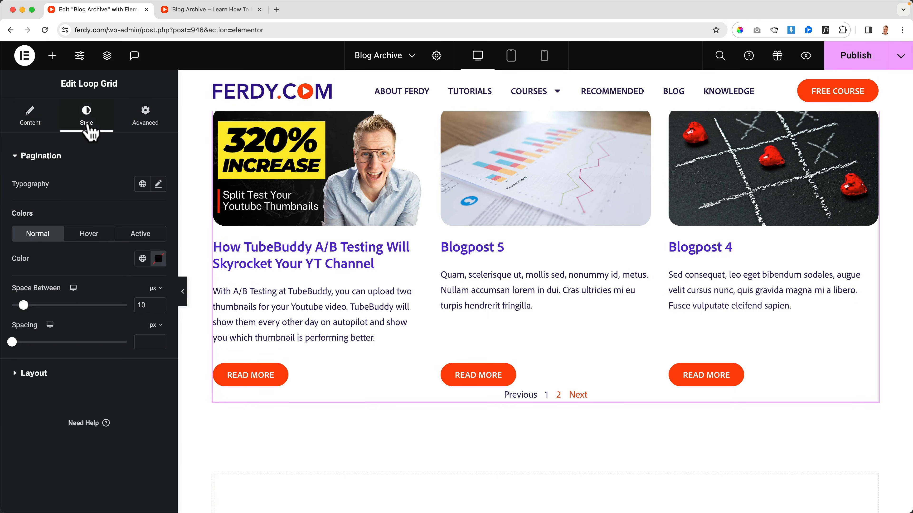
left_click(158, 184)
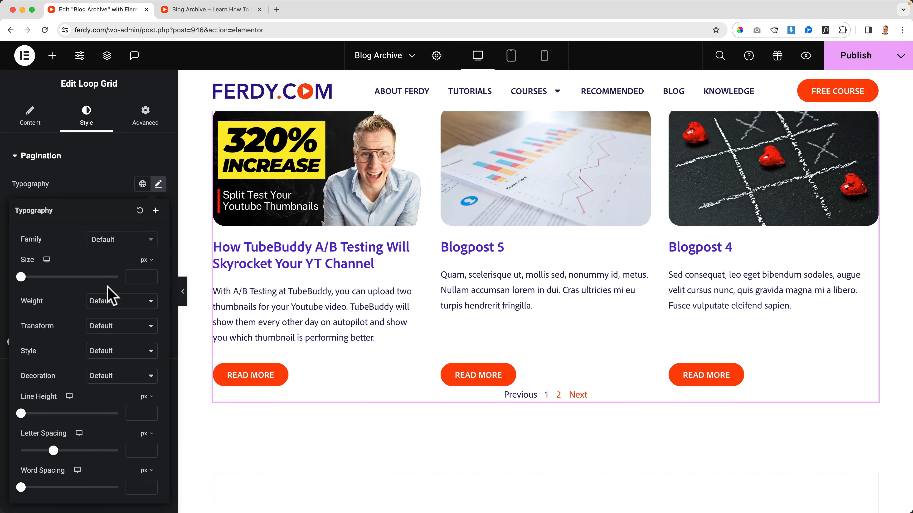
left_click(114, 302)
left_click(69, 305)
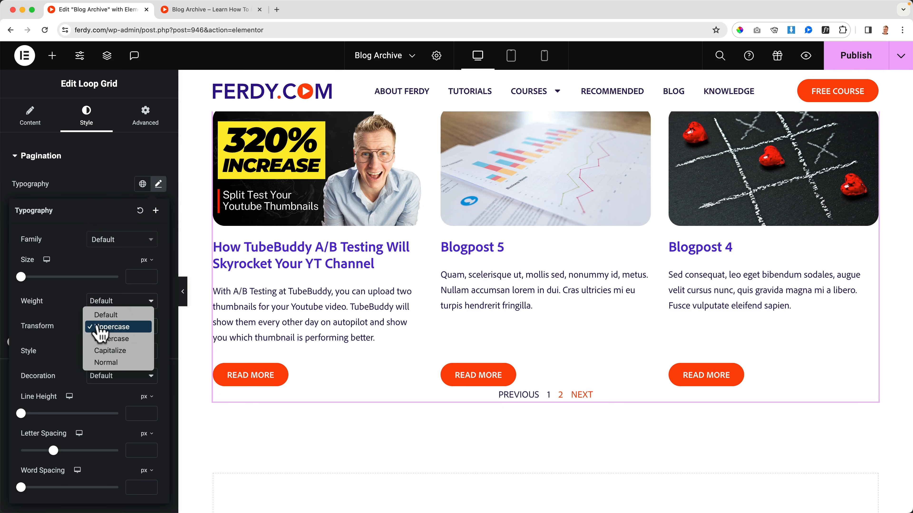
left_click(118, 327)
left_click(118, 326)
left_click(108, 315)
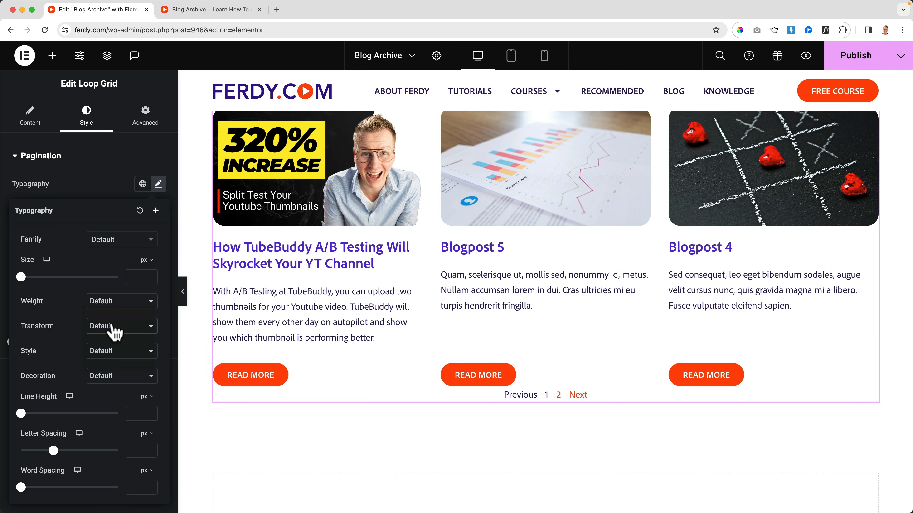
left_click(115, 302)
left_click(115, 268)
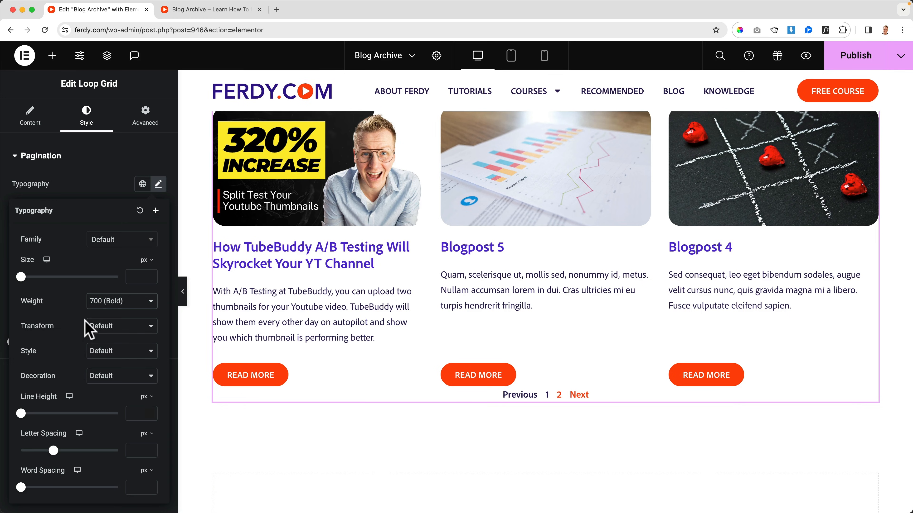
left_click(85, 184)
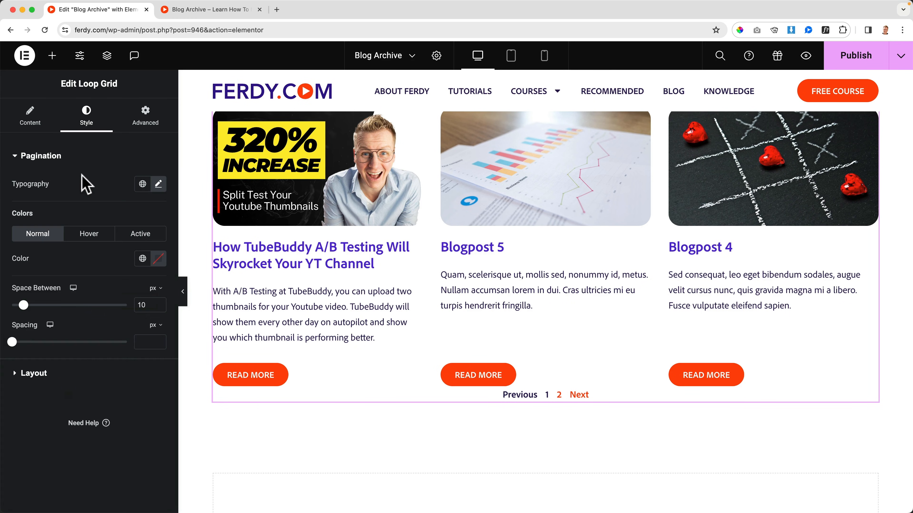
Step: Set the spacing above the pagination to 30 px
left_click_drag(12, 344, 91, 346)
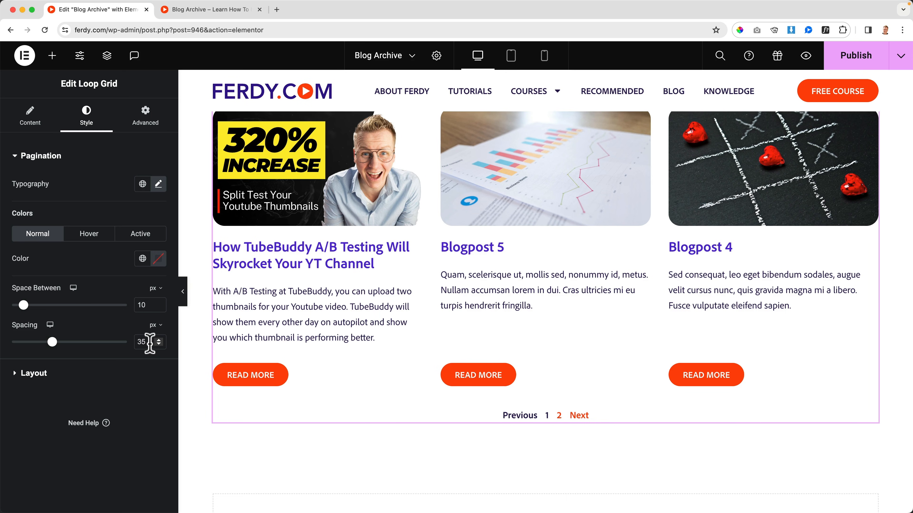
type("30")
key("Tab")
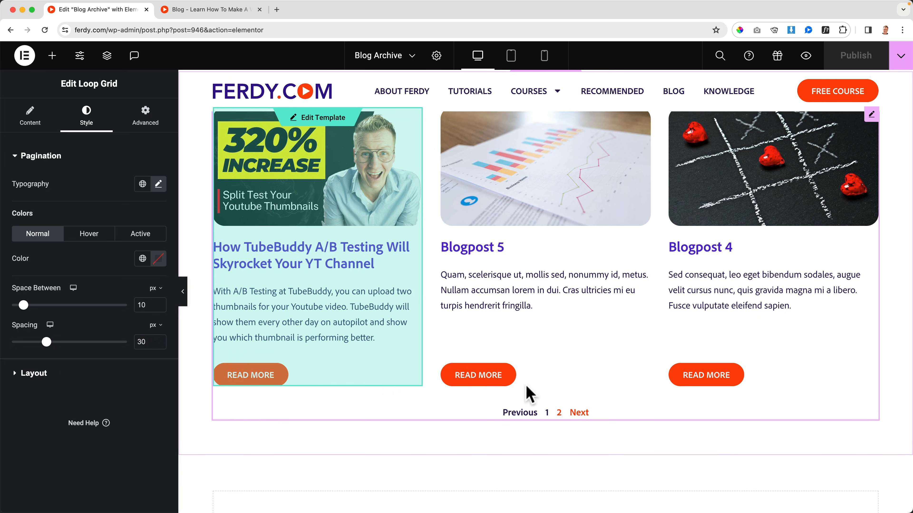
Step: Set the pagination's load type to AJAX and publish the Blog Archive template
left_click(30, 115)
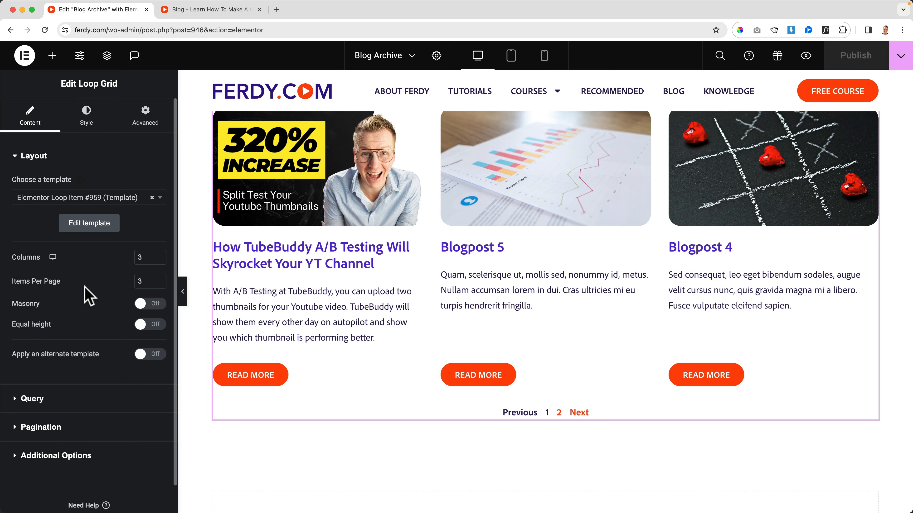
scroll(74, 350, "down", 2)
left_click(67, 400)
scroll(72, 380, "down", 2)
left_click(108, 335)
left_click(107, 348)
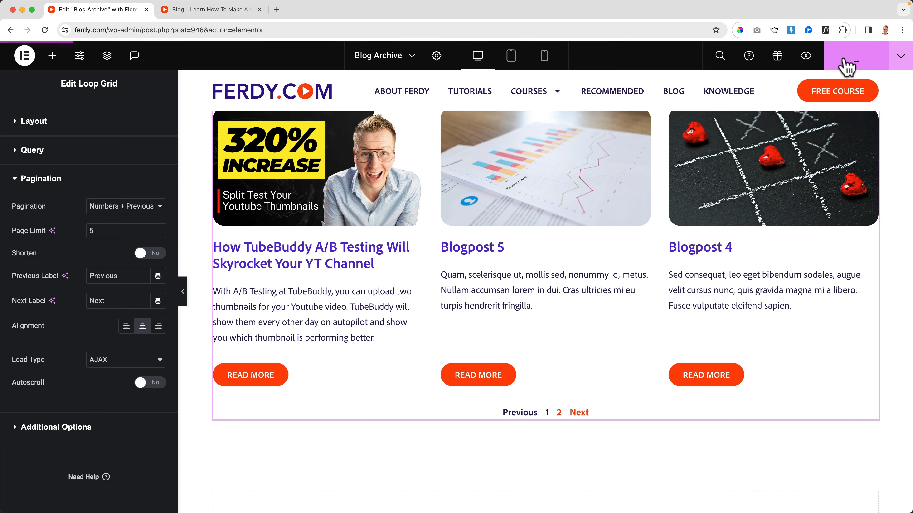
Step: Switch to the archive preview and examine how the post grid behaves when going to page 2
left_click(214, 14)
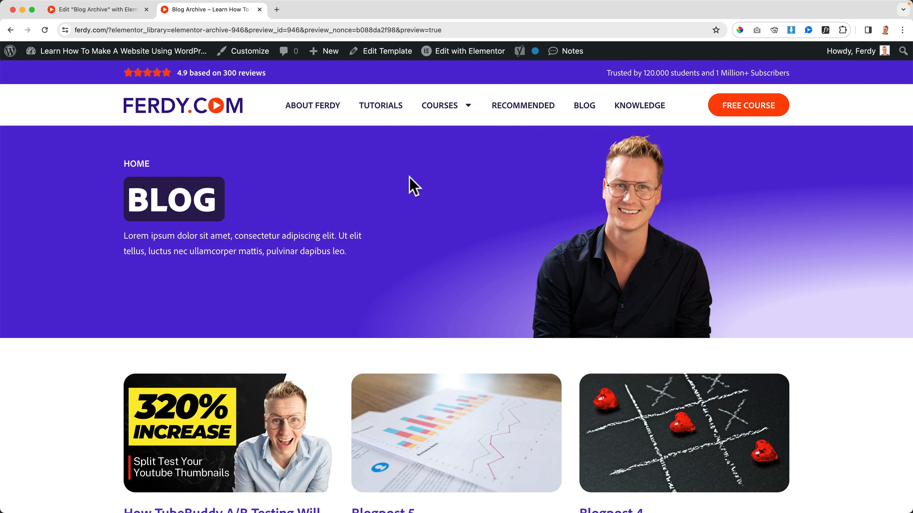
scroll(413, 185, "down", 10)
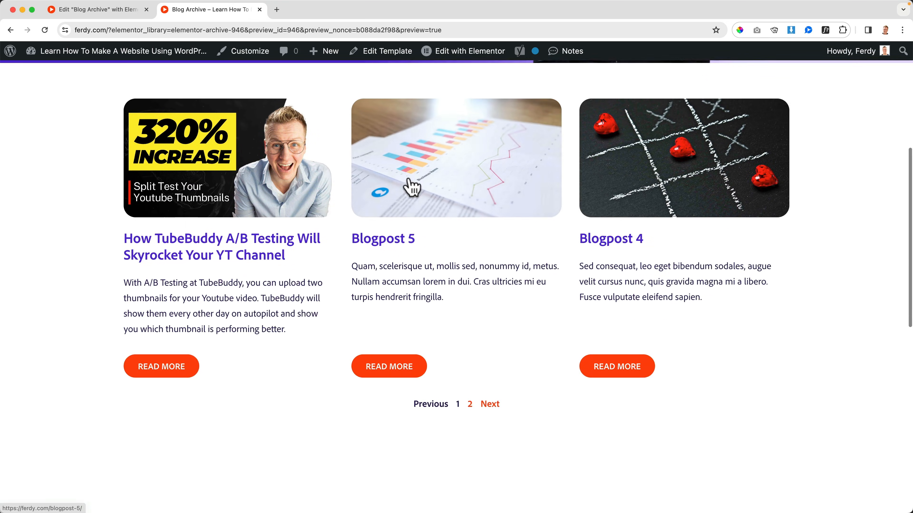
left_click(469, 357)
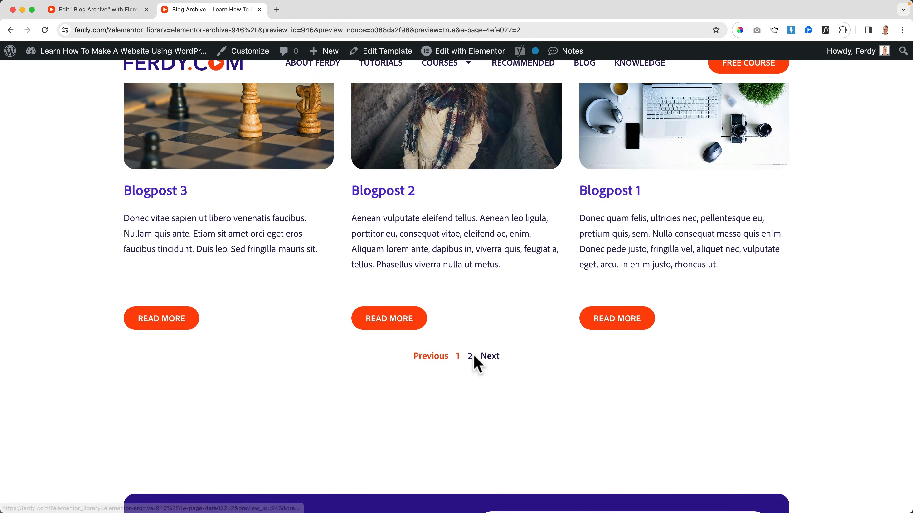
scroll(474, 359, "up", 10)
scroll(475, 354, "up", 1)
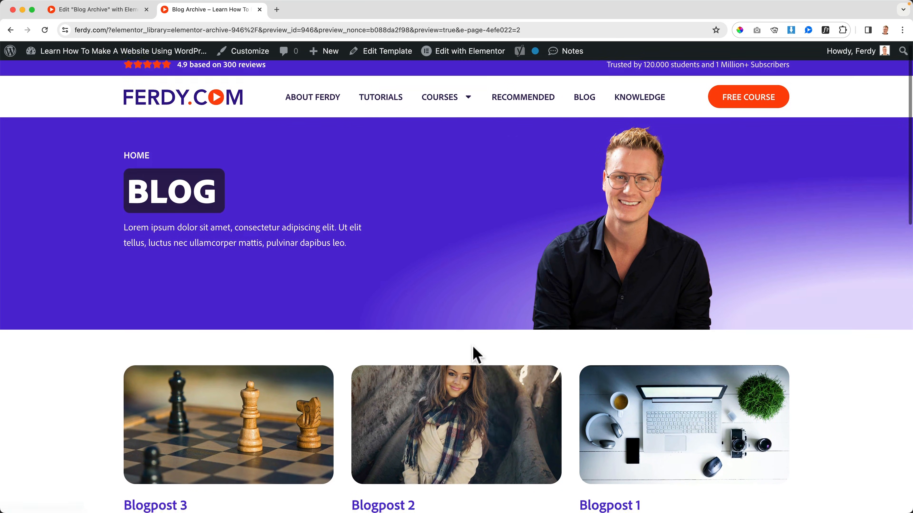
scroll(477, 355, "down", 8)
scroll(298, 231, "up", 8)
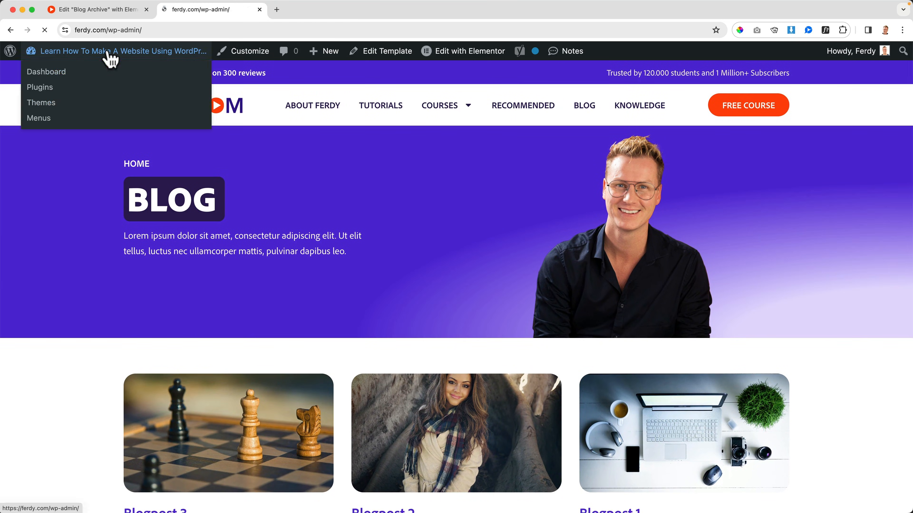
Step: Open the Permalink settings from the WordPress dashboard and save them with the Post name structure
left_click(108, 55)
mouse_move(43, 348)
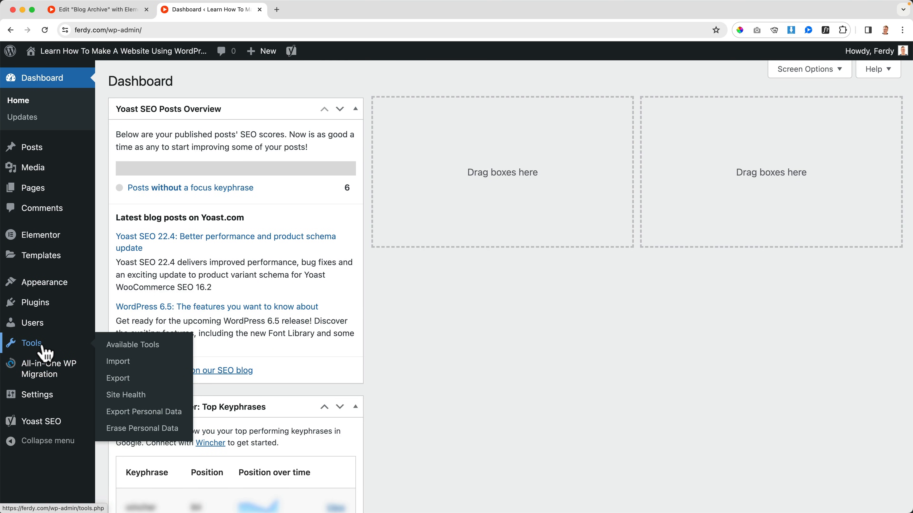
mouse_move(41, 405)
left_click(134, 464)
scroll(216, 358, "down", 5)
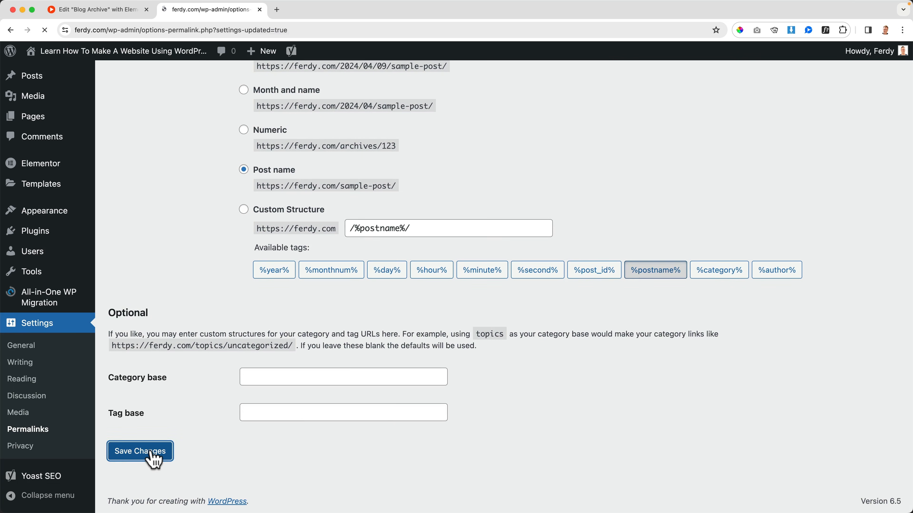
scroll(151, 457, "down", 5)
left_click(149, 462)
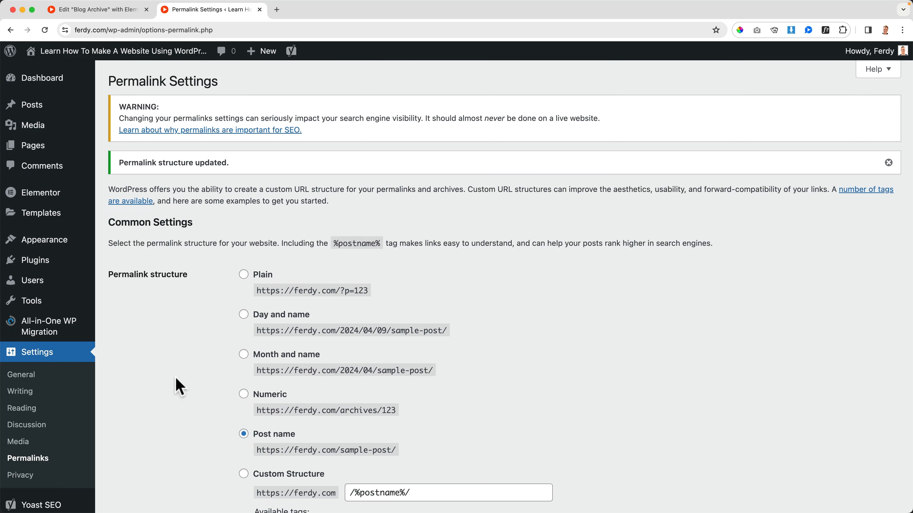
Step: Visit the live site's Blog page and test its pagination by going to page 2 and back to page 1
left_click(119, 59)
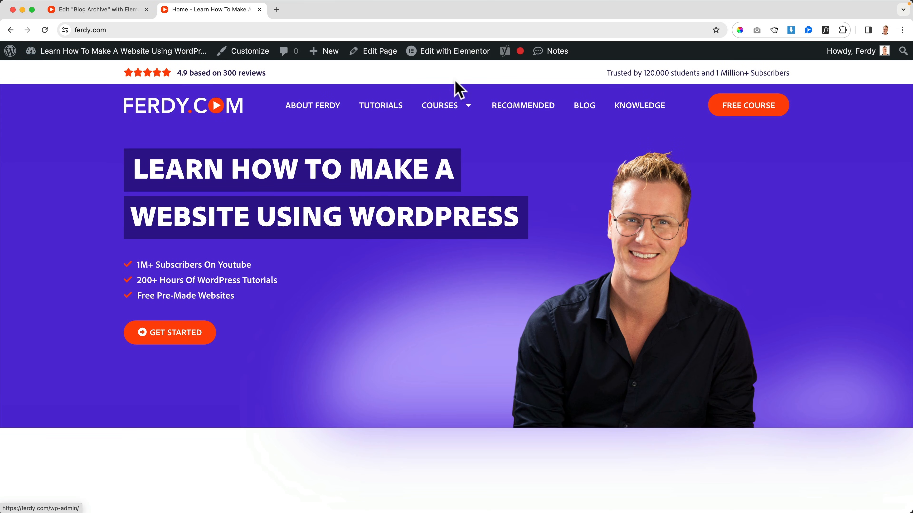
left_click(587, 106)
scroll(462, 234, "down", 10)
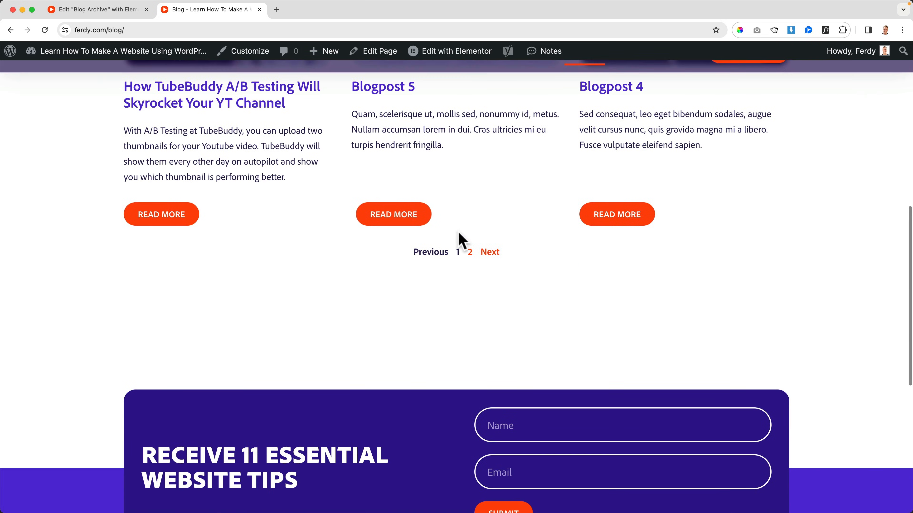
left_click(470, 252)
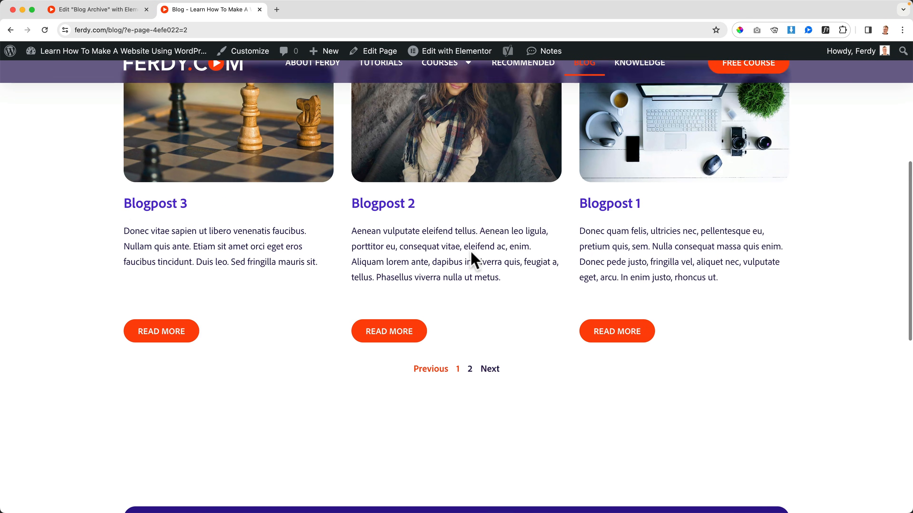
left_click(457, 389)
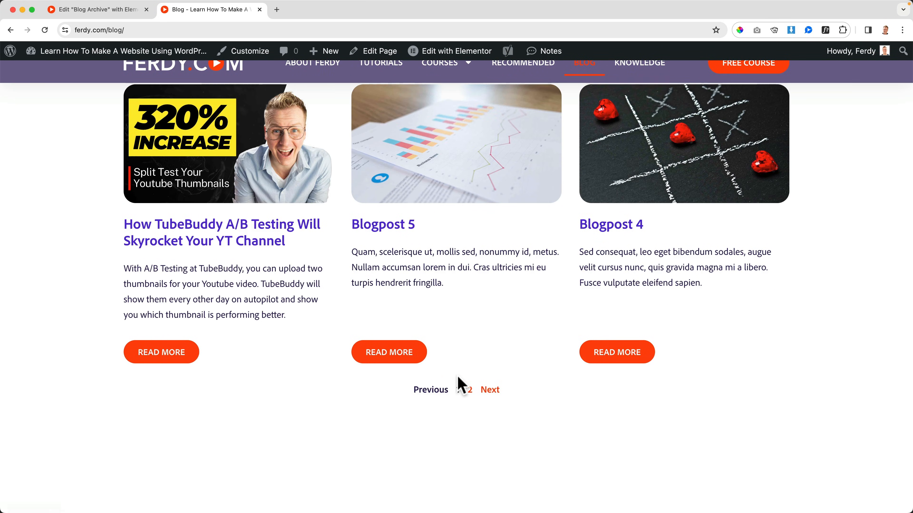
scroll(458, 374, "up", 8)
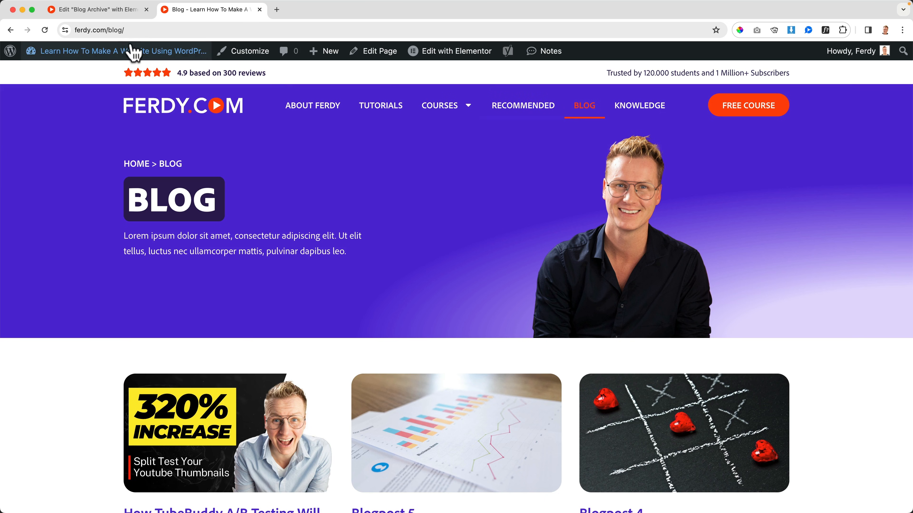
Step: Return to the Blog Archive editor, inspect the hero and post grid in tablet view, and restore desktop view
left_click(122, 11)
scroll(617, 185, "up", 10)
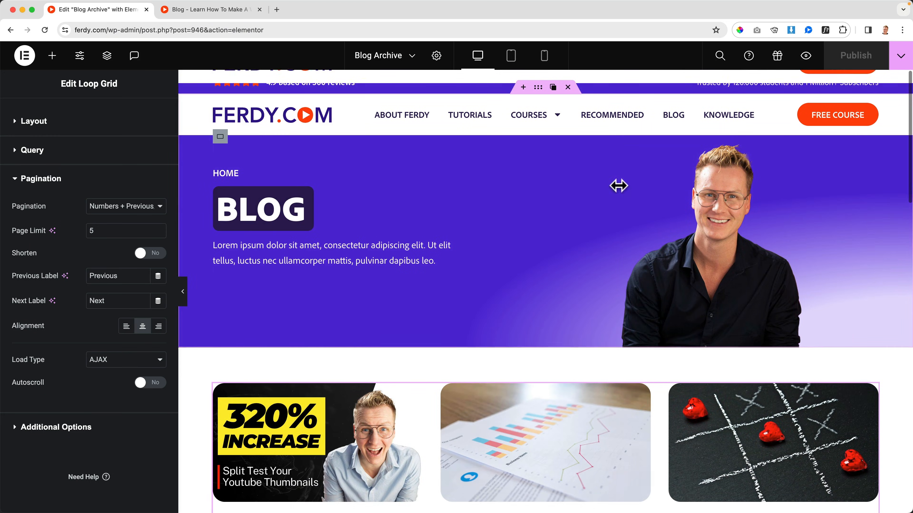
left_click(511, 62)
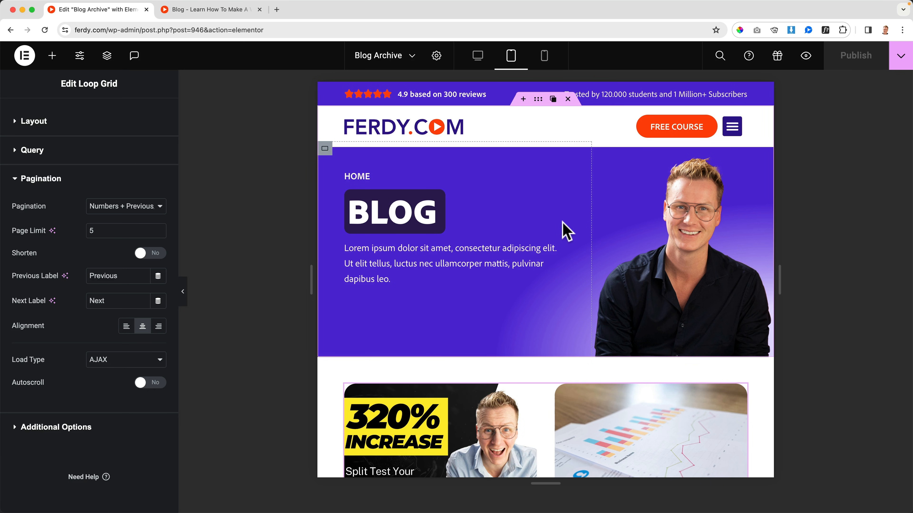
scroll(565, 232, "down", 9)
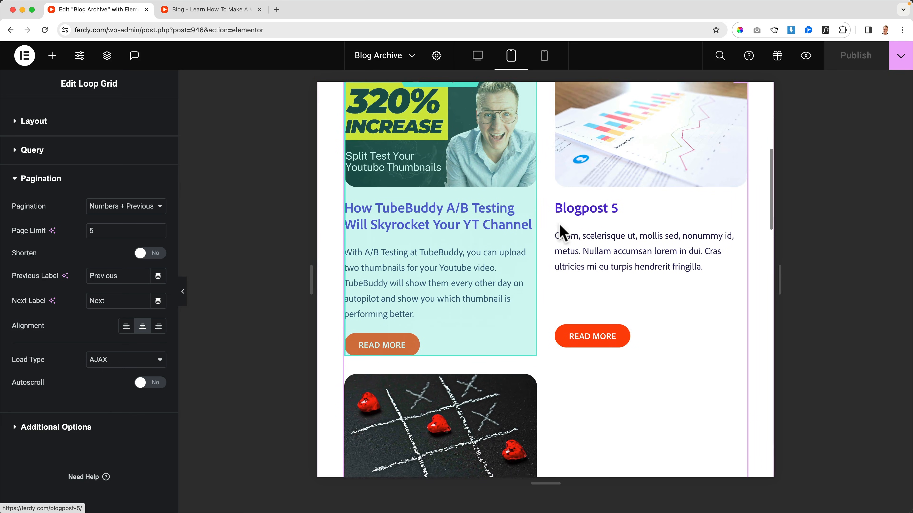
scroll(513, 272, "up", 10)
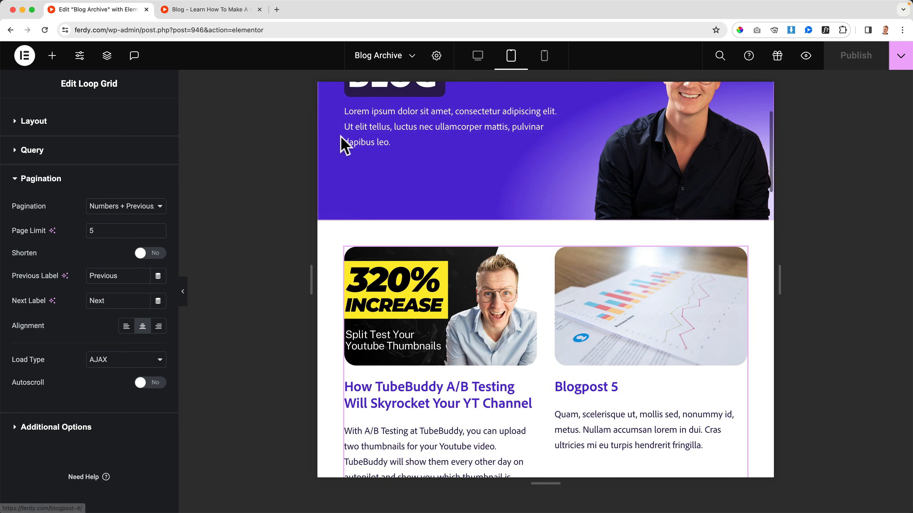
left_click(477, 57)
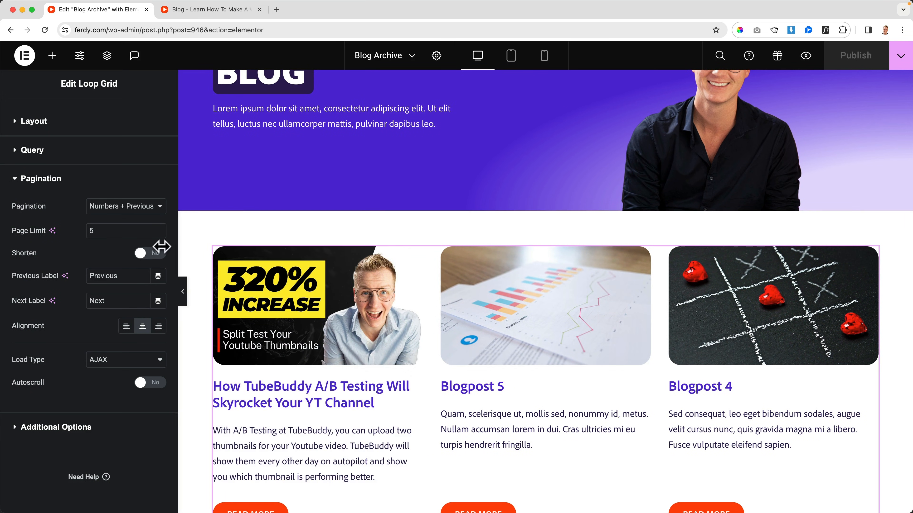
Step: Set the loop grid's items per page to 6 in its layout settings
left_click(32, 121)
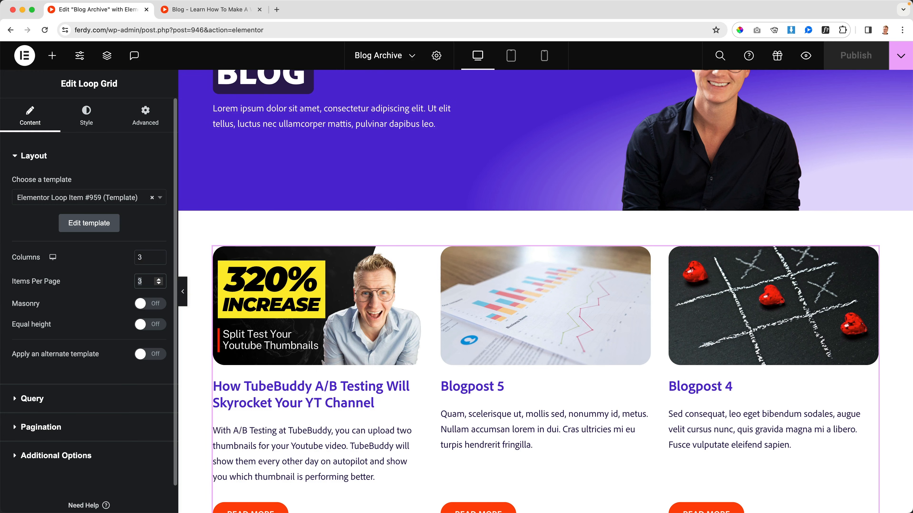
double_click(144, 280)
type("6")
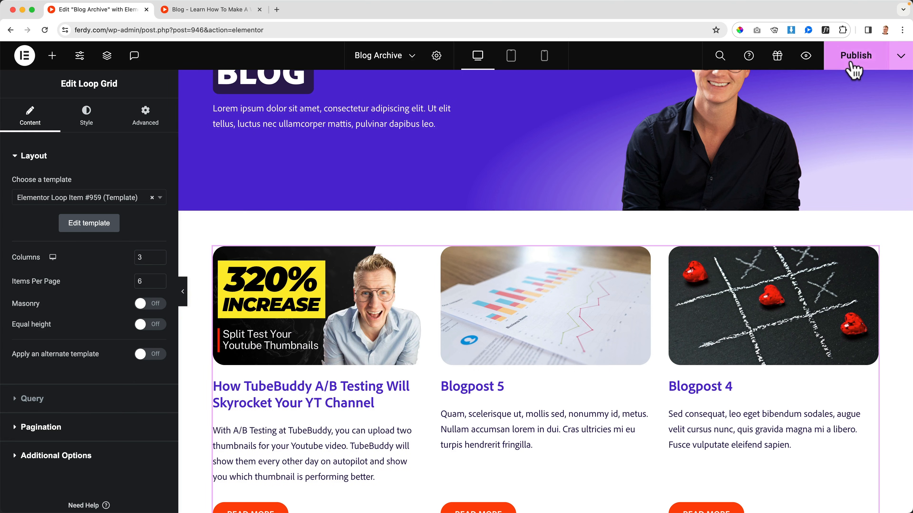
Step: Clear the minimum height of the loop item template's container, then save the template and return to the Blog Archive
left_click(205, 10)
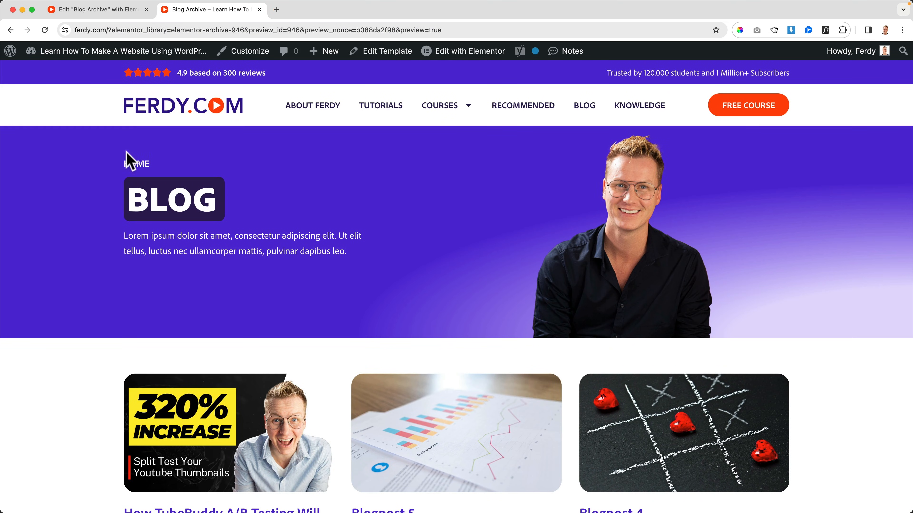
left_click(101, 10)
left_click(308, 264)
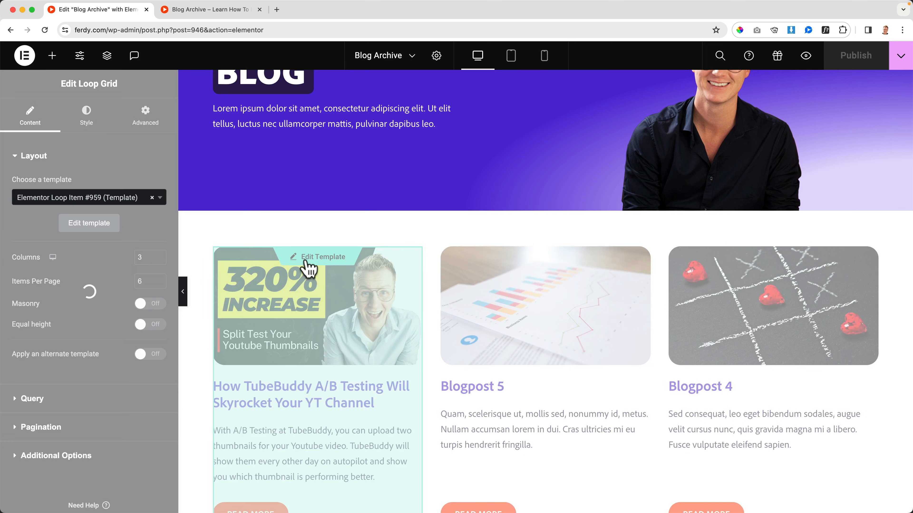
left_click(221, 255)
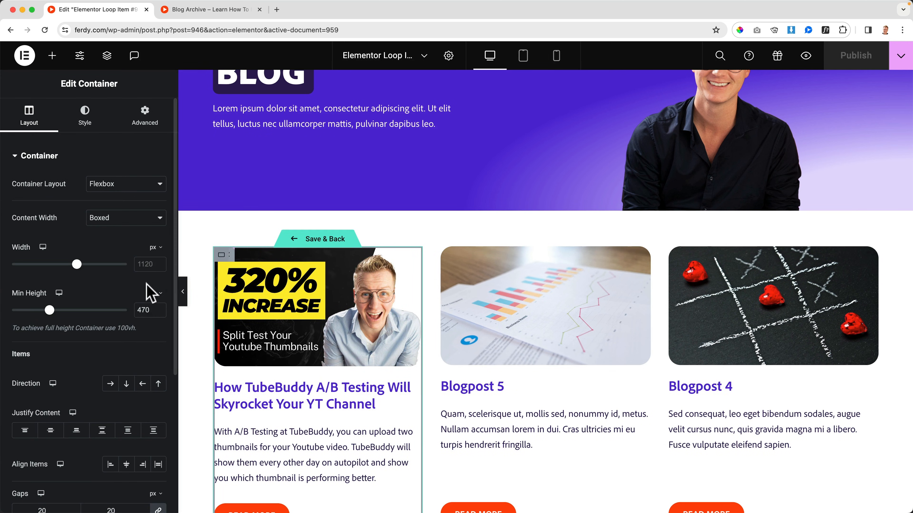
key("BackSpace")
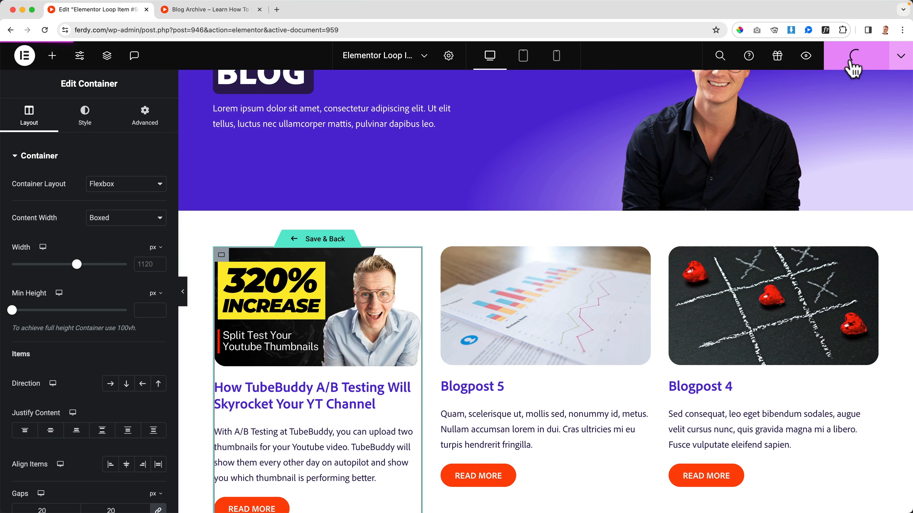
left_click(319, 240)
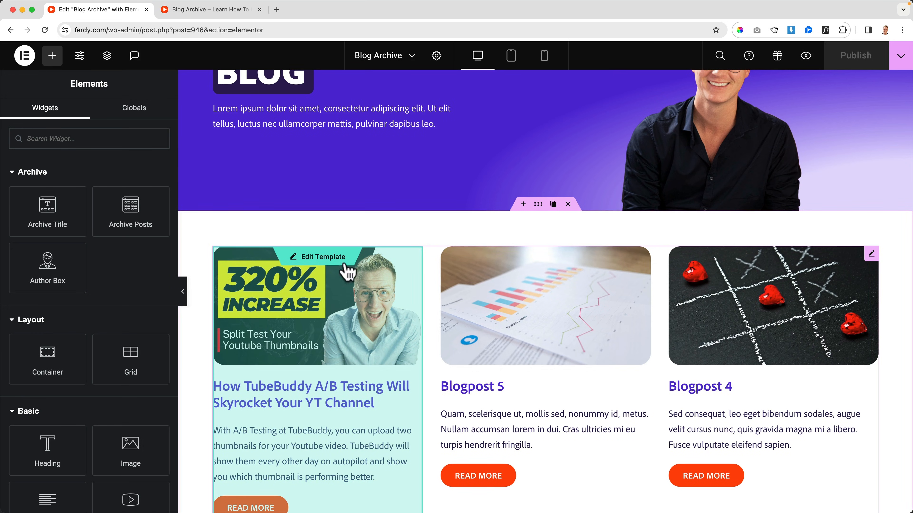
Step: Turn on equal height for the loop grid, check the post card rows, and publish the Blog Archive
left_click(871, 254)
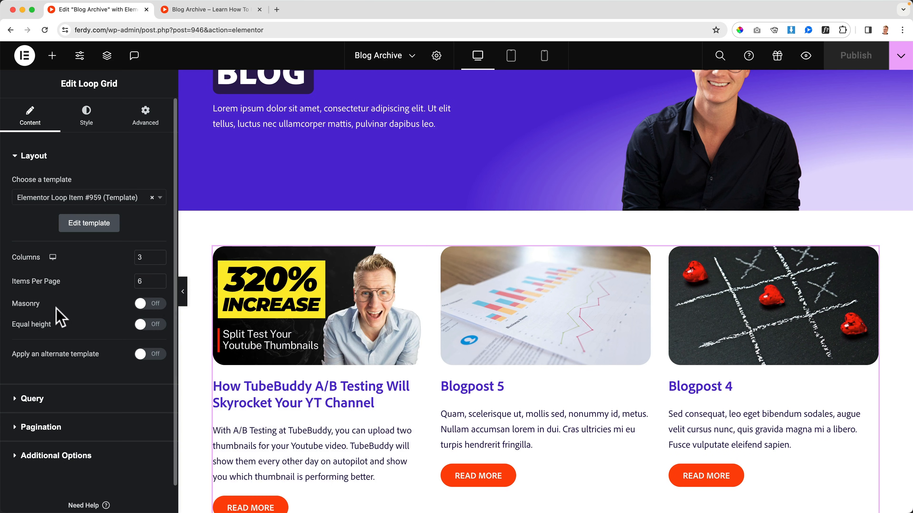
left_click(158, 323)
scroll(388, 317, "down", 5)
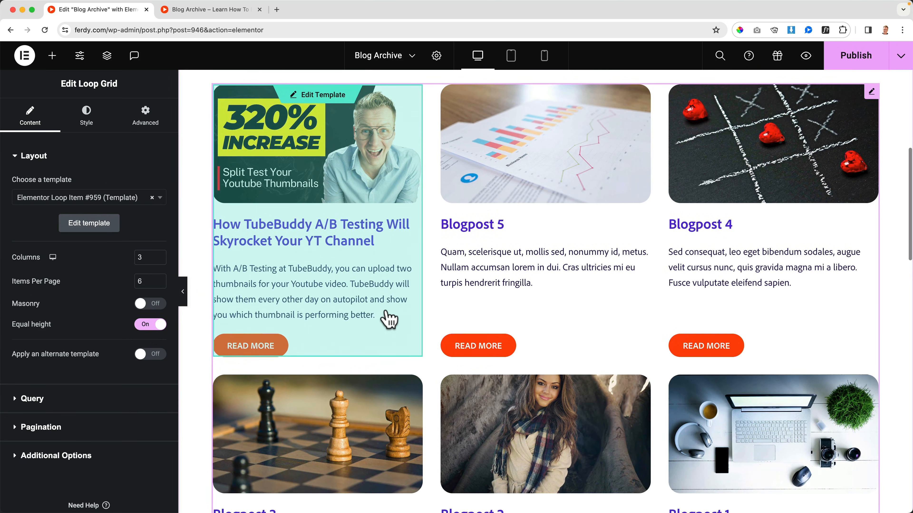
scroll(258, 347, "down", 10)
scroll(280, 297, "up", 3)
scroll(297, 291, "up", 10)
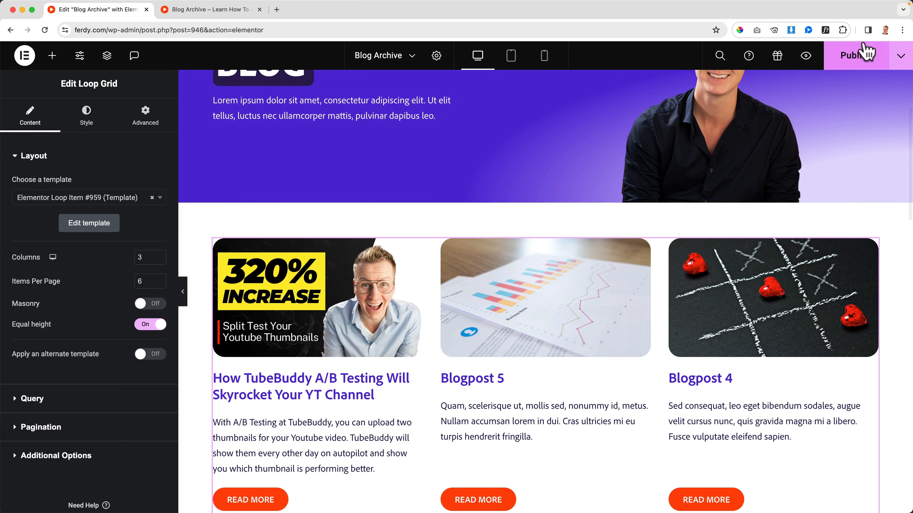
left_click(857, 57)
Step: Examine the Blog Archive's hero and post grid in tablet view, then in mobile view
scroll(496, 248, "up", 4)
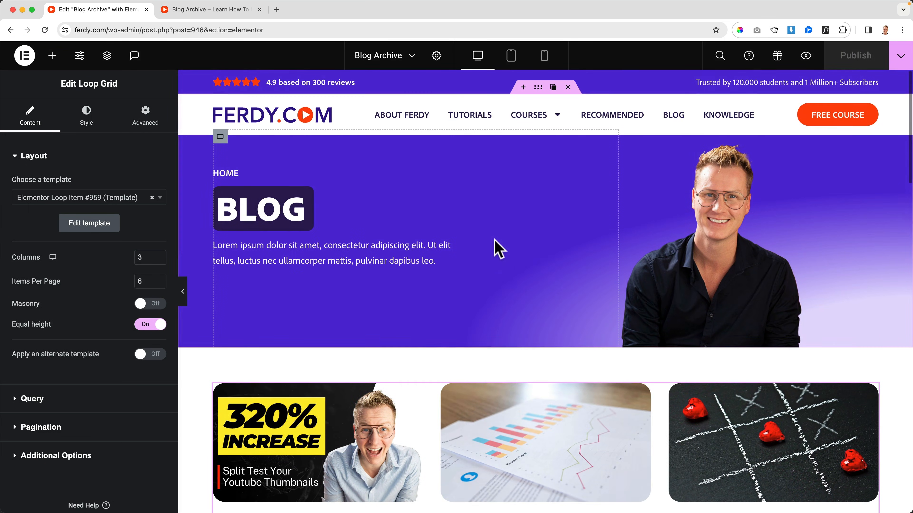
left_click(510, 57)
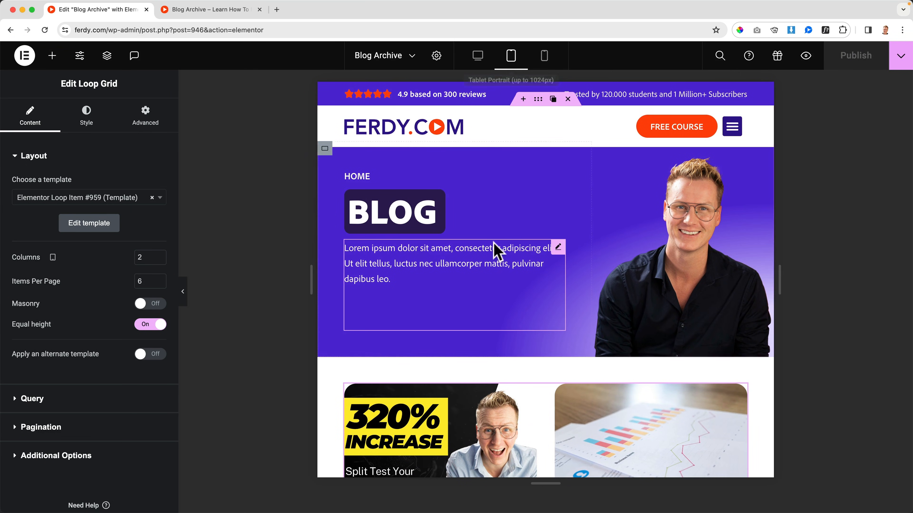
scroll(496, 250, "down", 5)
scroll(497, 252, "down", 15)
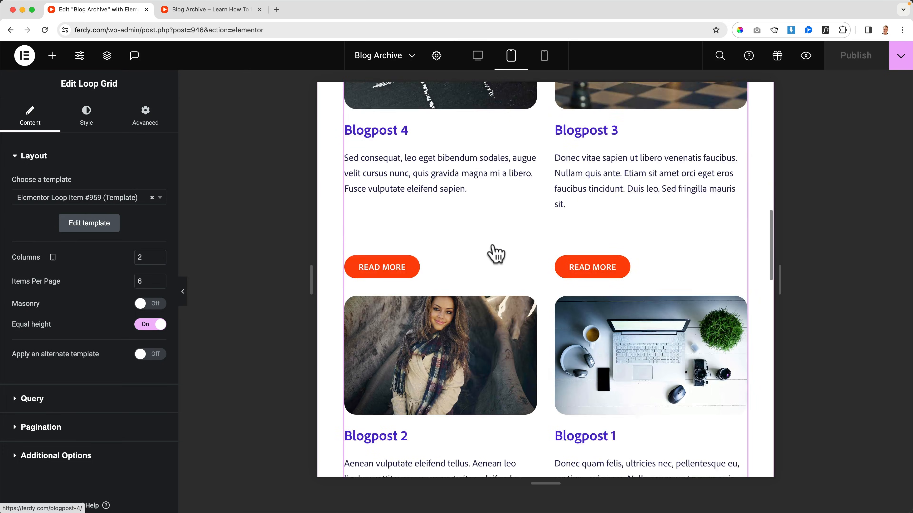
scroll(496, 253, "down", 6)
scroll(495, 252, "up", 20)
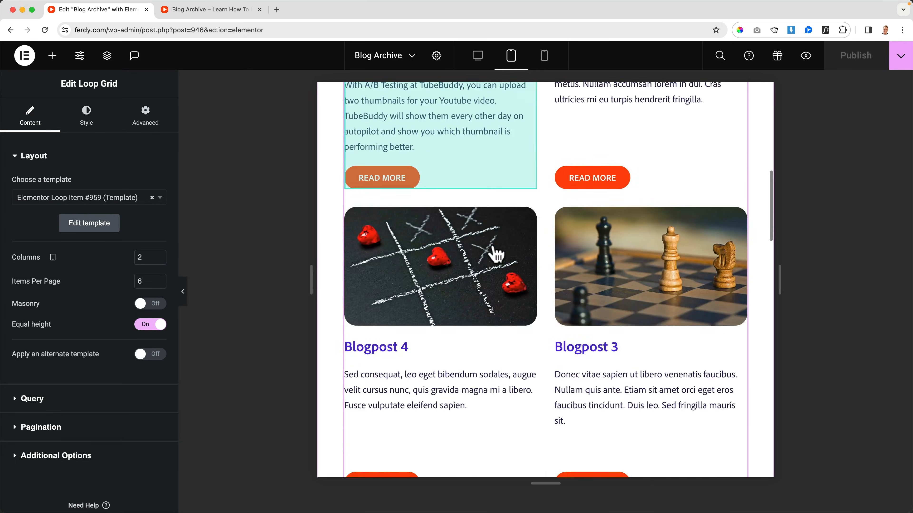
left_click(544, 58)
scroll(546, 244, "down", 5)
scroll(546, 248, "up", 6)
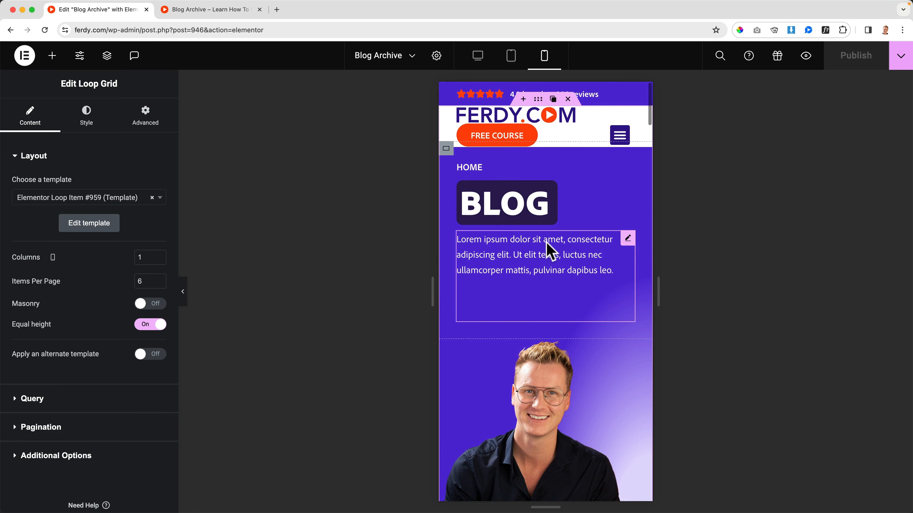
Step: Remove the bottom padding of the hero's description text in mobile view
scroll(558, 268, "down", 1)
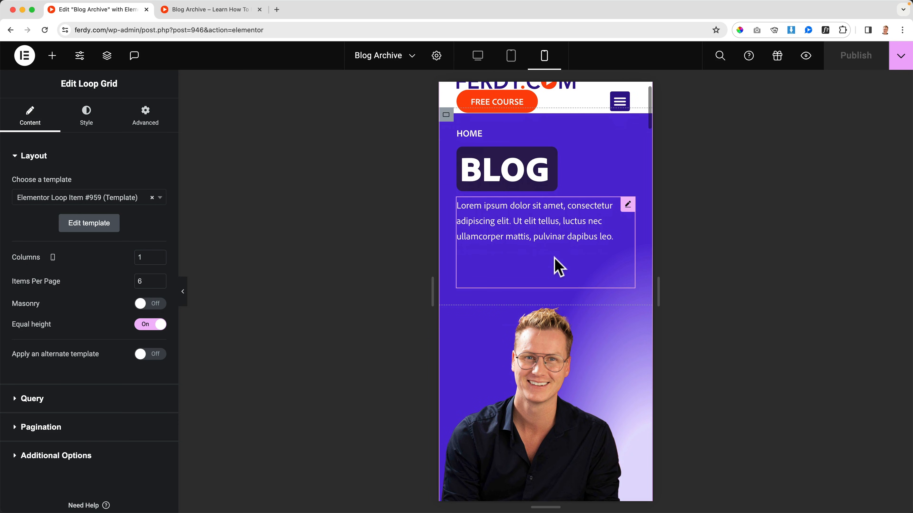
left_click(627, 207)
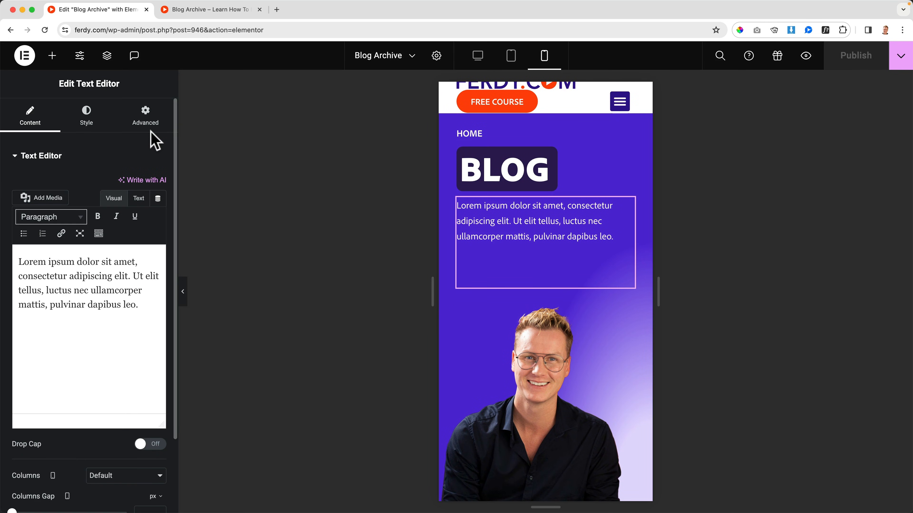
left_click(147, 122)
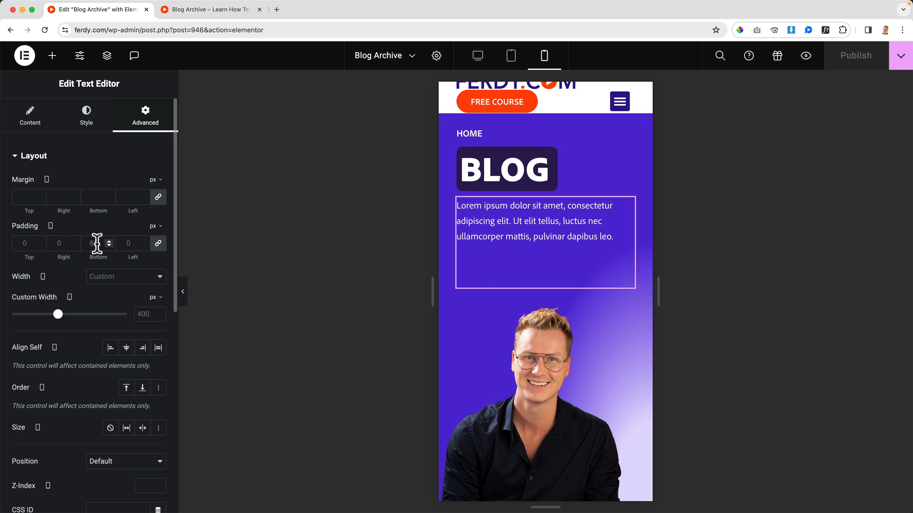
key("Down")
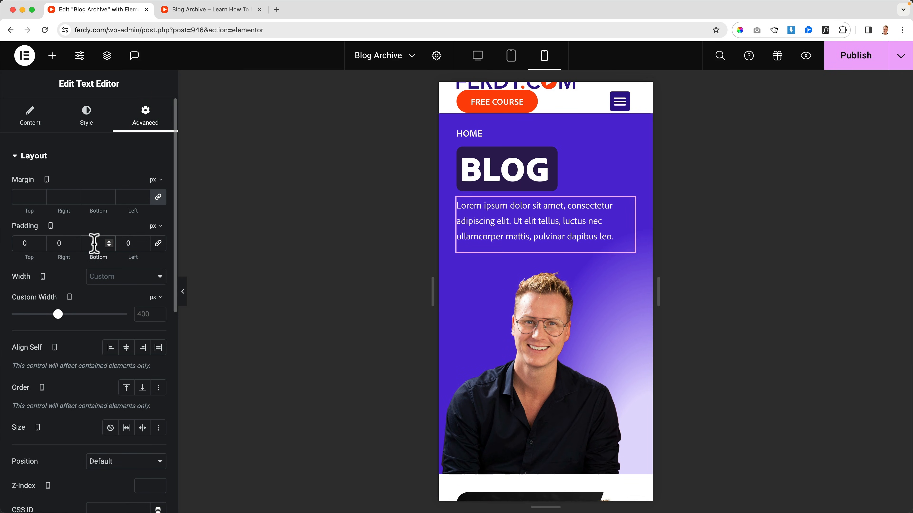
Step: Shift the hero portrait horizontally in mobile view with a transform Offset X of 20 px
left_click(546, 378)
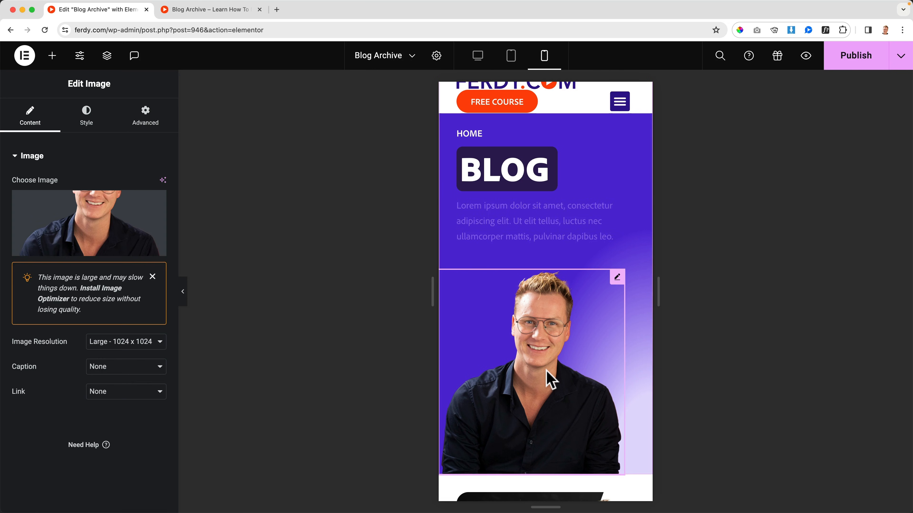
left_click(135, 126)
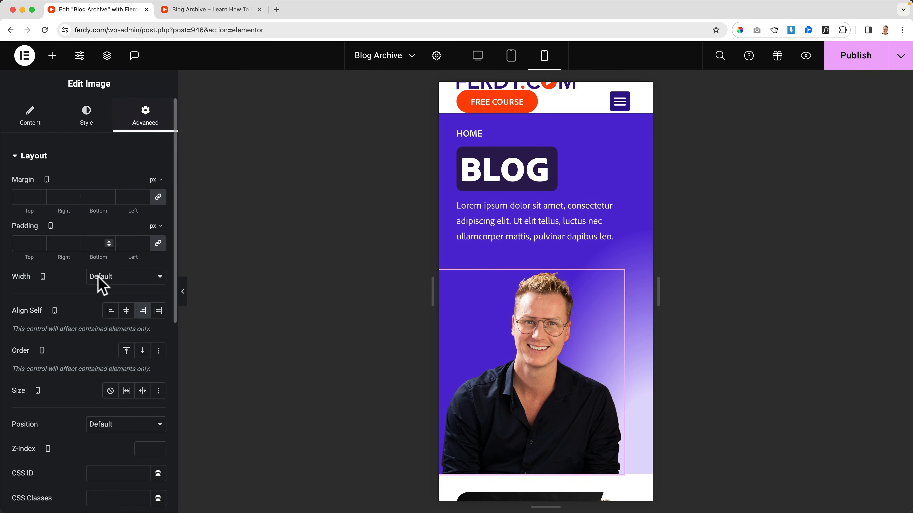
left_click(67, 164)
left_click(65, 183)
left_click(61, 190)
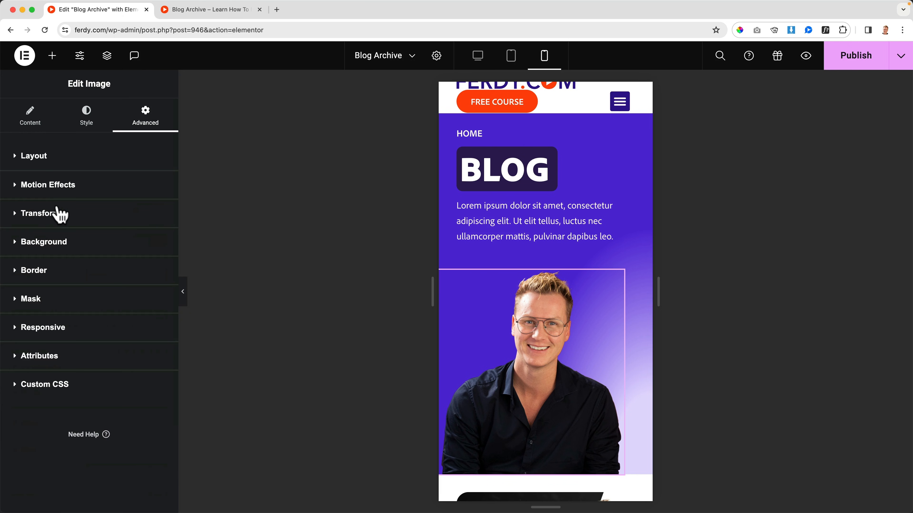
left_click(58, 212)
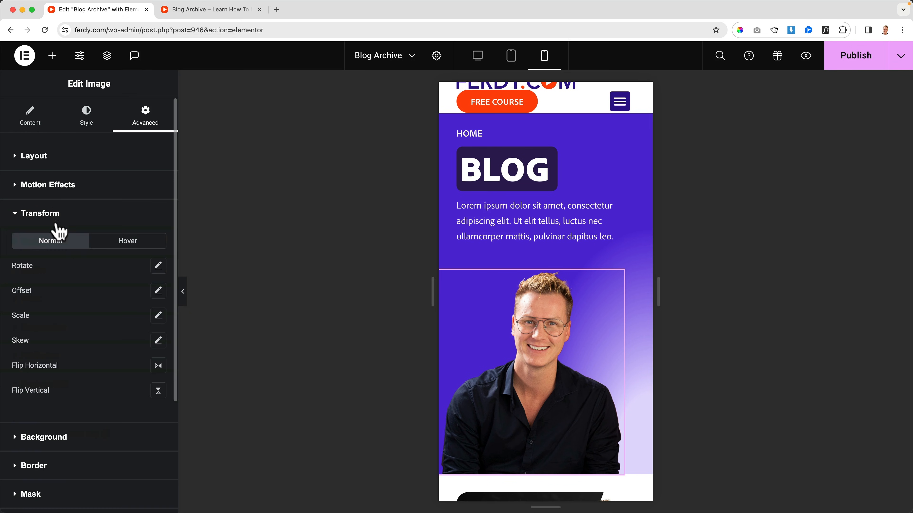
left_click(158, 292)
left_click_drag(71, 337, 72, 337)
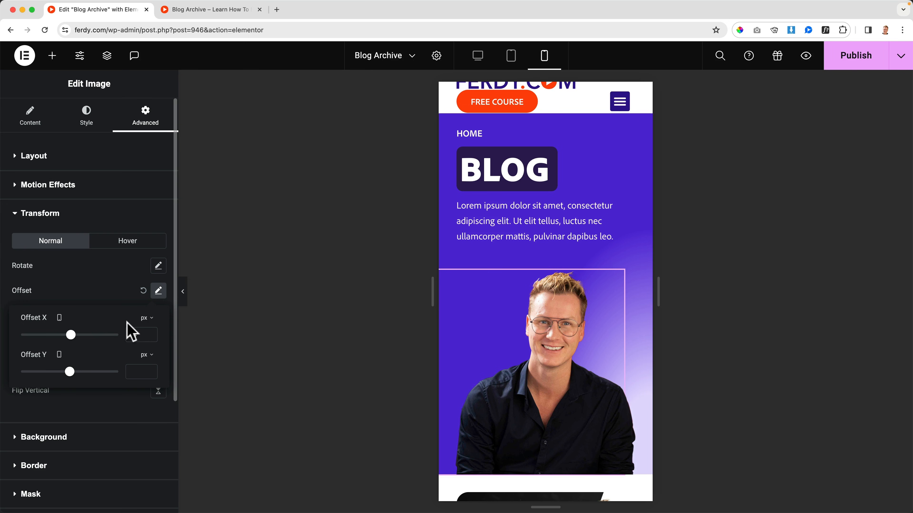
key("Down")
key("Down")
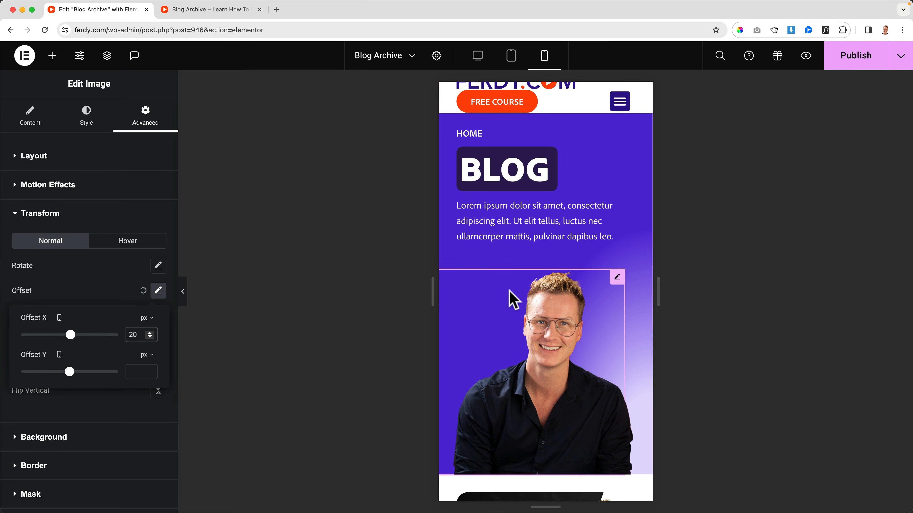
Step: Check the post cards below the hero in mobile view and publish the Blog Archive changes
scroll(548, 259, "down", 5)
scroll(546, 251, "down", 10)
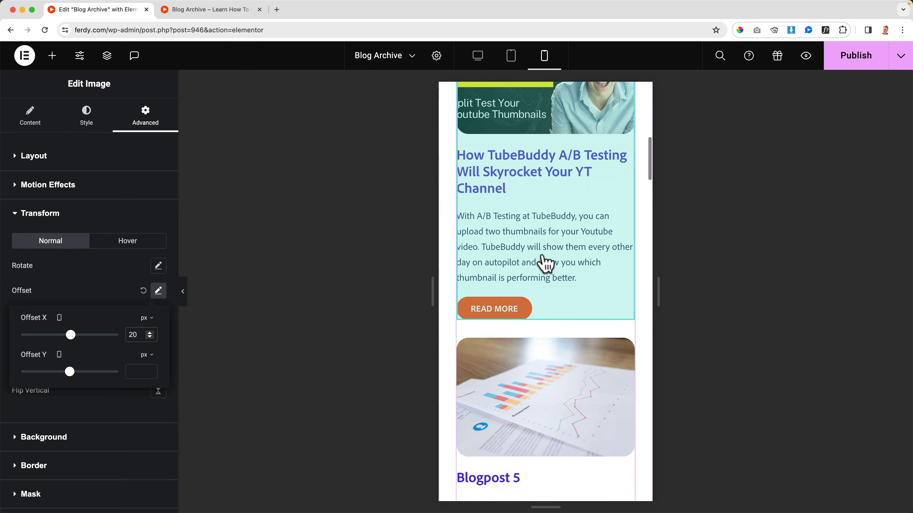
scroll(546, 265, "up", 6)
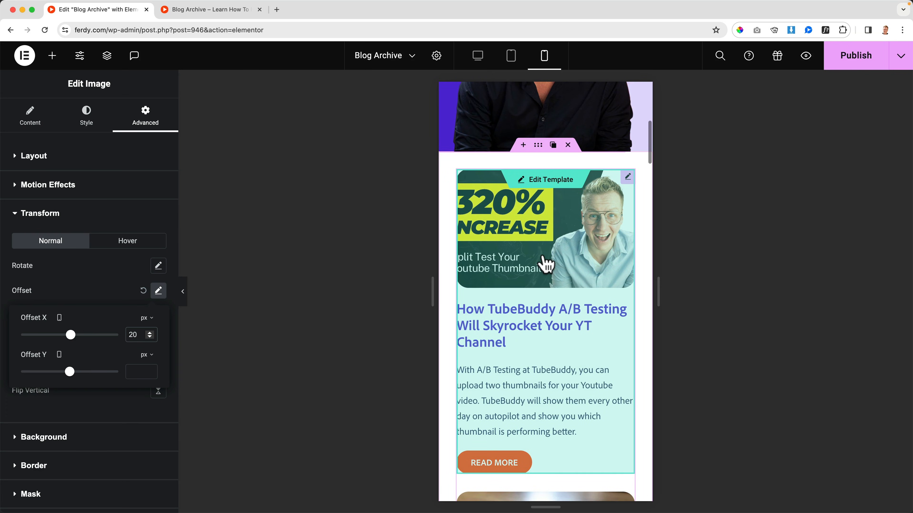
left_click(872, 59)
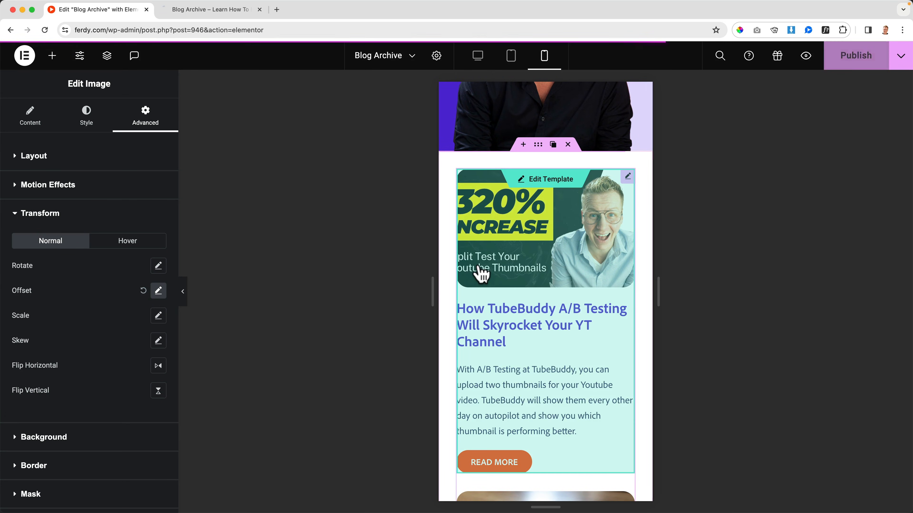
Step: Open the loop item template, compare its card in tablet and mobile views, and open the featured image's settings for mobile
left_click(549, 181)
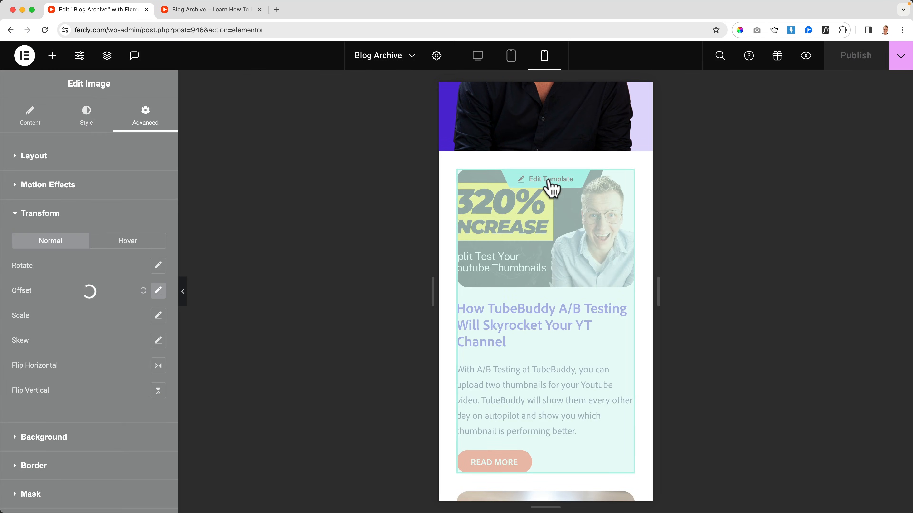
left_click(524, 61)
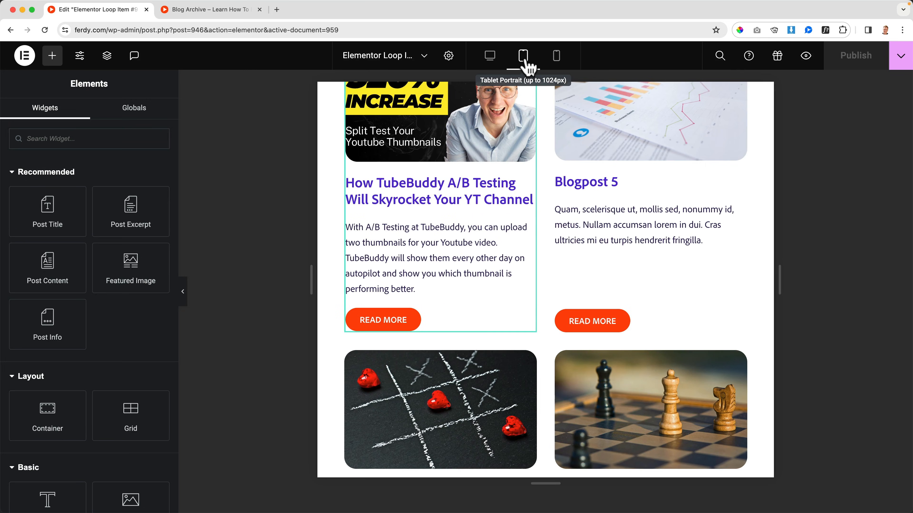
scroll(490, 246, "up", 4)
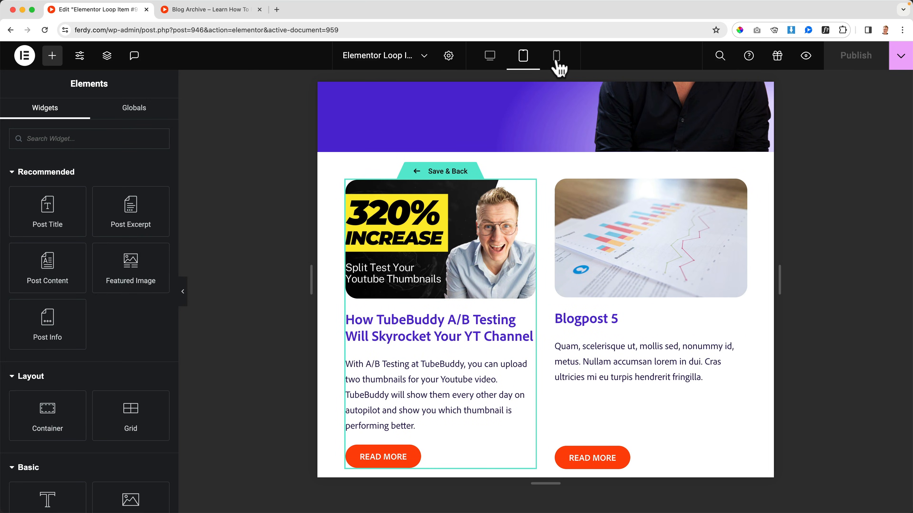
left_click(556, 58)
scroll(547, 335, "down", 1)
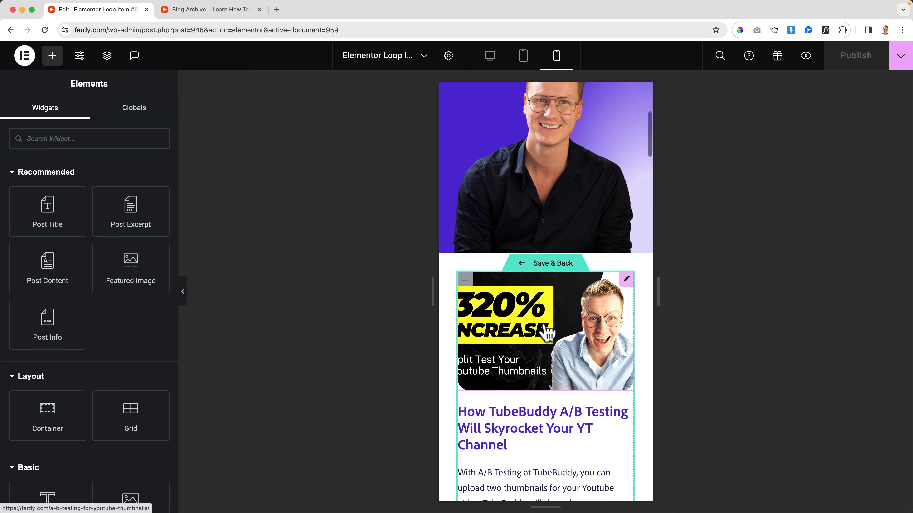
left_click(624, 289)
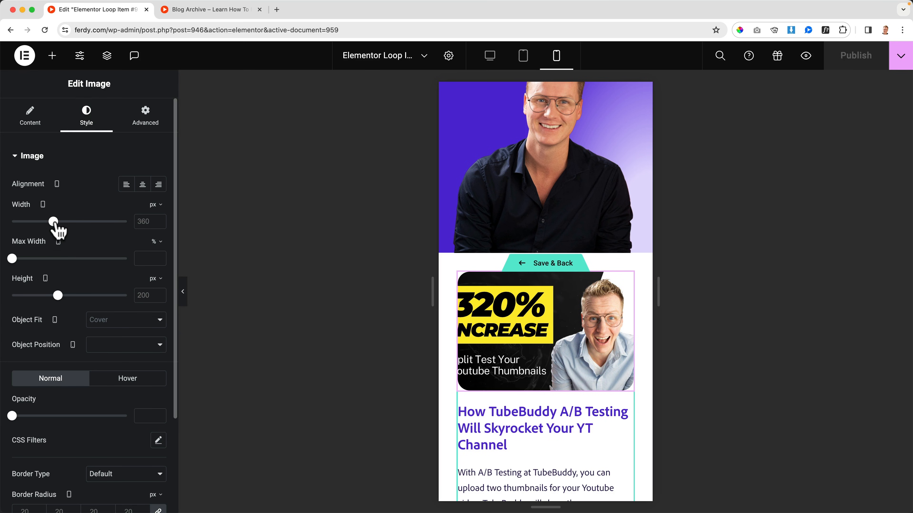
Step: Set the featured image's height to 166 px in mobile view, keeping its width, and check the cards
left_click_drag(54, 223, 48, 223)
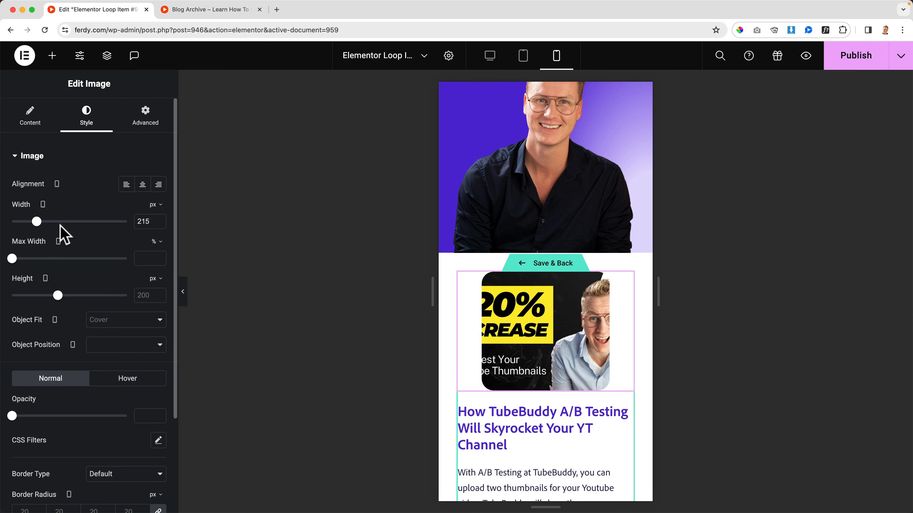
key("ctrl+z")
left_click_drag(58, 301, 50, 302)
key("Up")
key("Up")
key("Up")
key("Up")
key("Down")
key("Down")
key("Down")
key("Down")
key("Down")
key("Down")
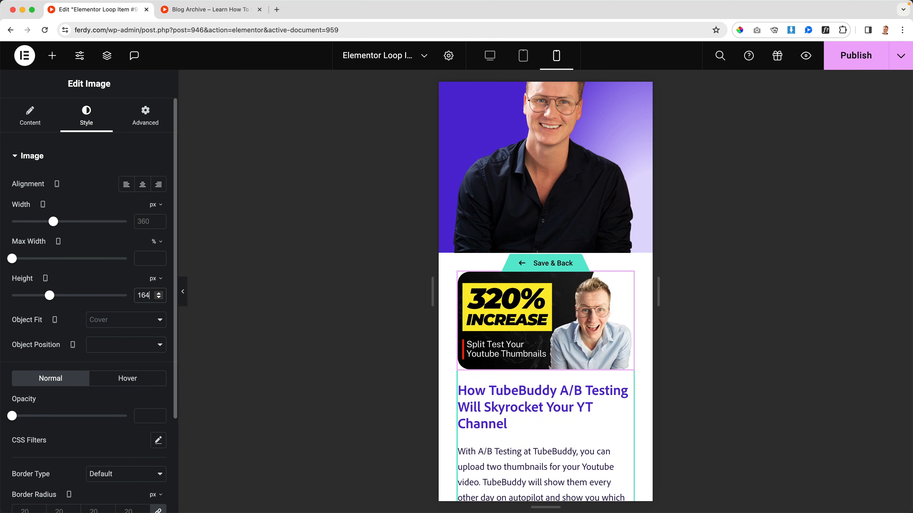
key("Up")
key("Up")
key("Up")
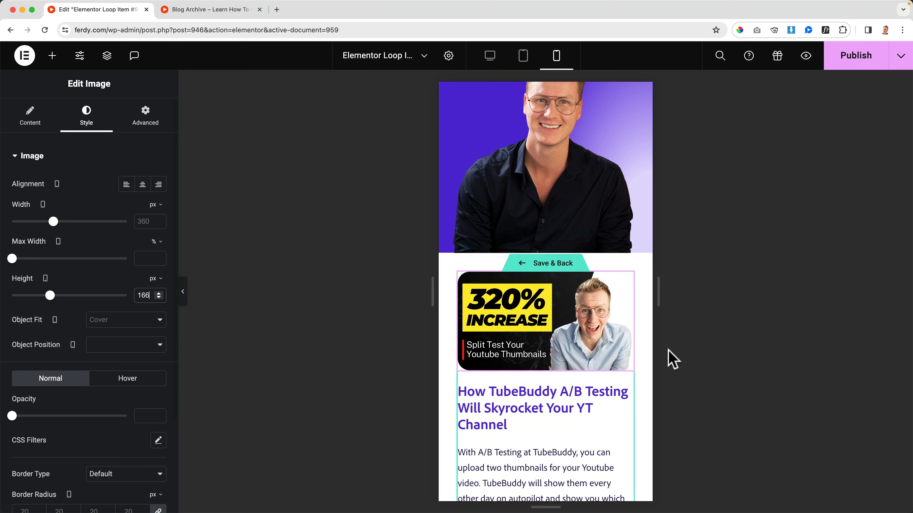
scroll(616, 346, "down", 10)
scroll(615, 339, "up", 10)
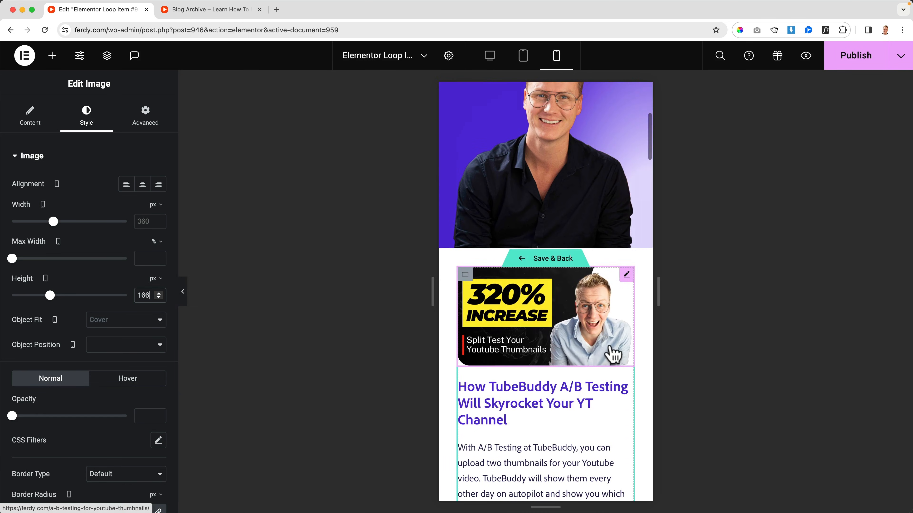
Step: Publish the loop item template changes and check the post cards in desktop view
left_click(856, 64)
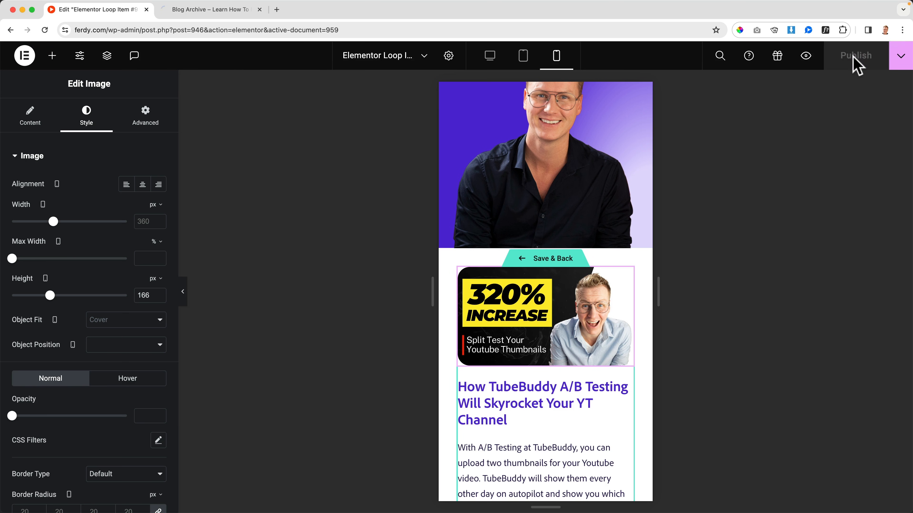
left_click(490, 58)
scroll(544, 237, "down", 10)
scroll(546, 247, "up", 10)
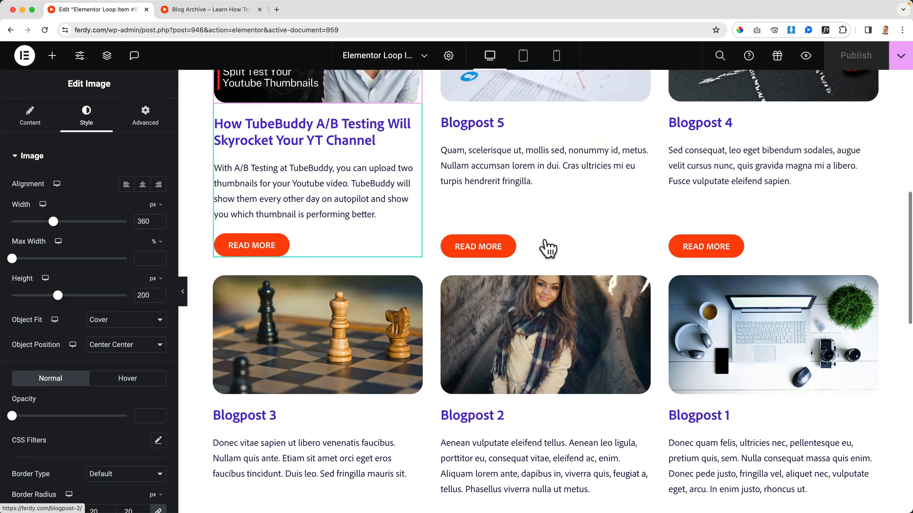
Step: Examine the default layout of the TubeBuddy A/B testing post on the live site, reopening it from the Blog page
left_click(212, 10)
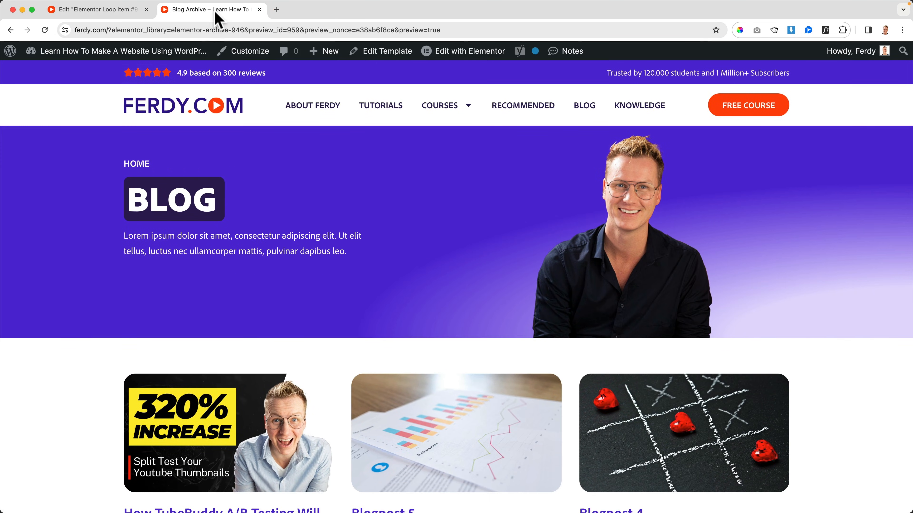
scroll(201, 359, "down", 5)
left_click(208, 346)
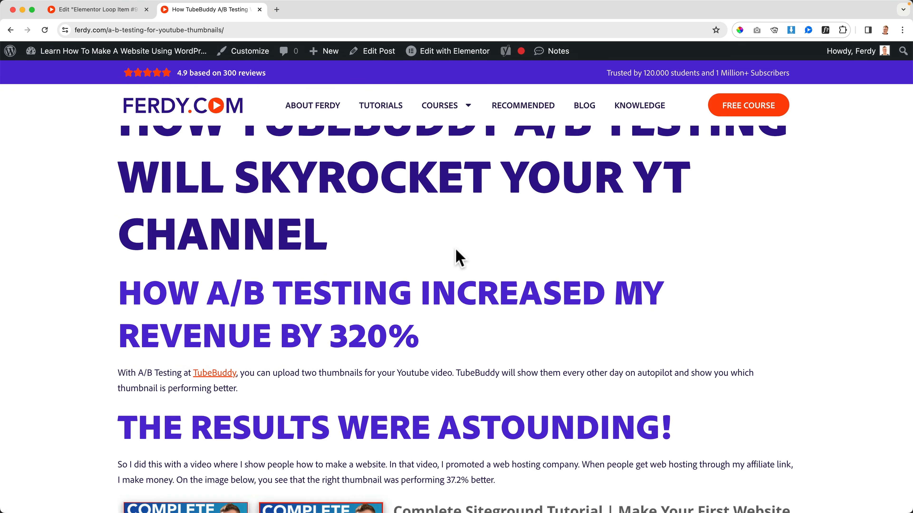
scroll(456, 257, "down", 15)
scroll(457, 252, "up", 15)
left_click(583, 106)
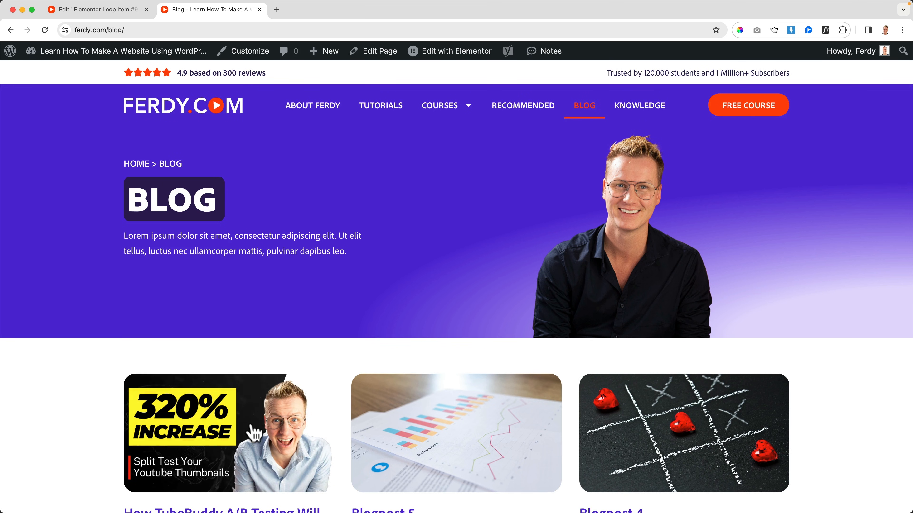
left_click(252, 414)
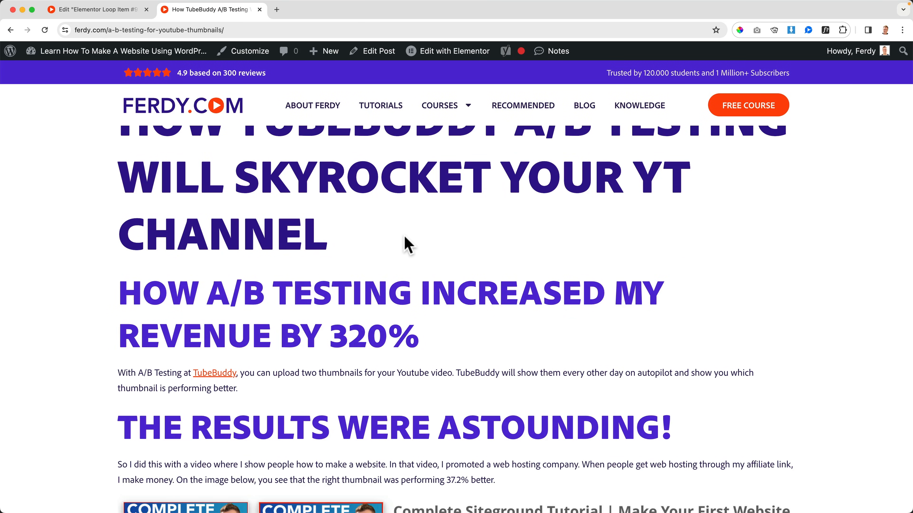
scroll(399, 243, "down", 8)
scroll(387, 239, "down", 15)
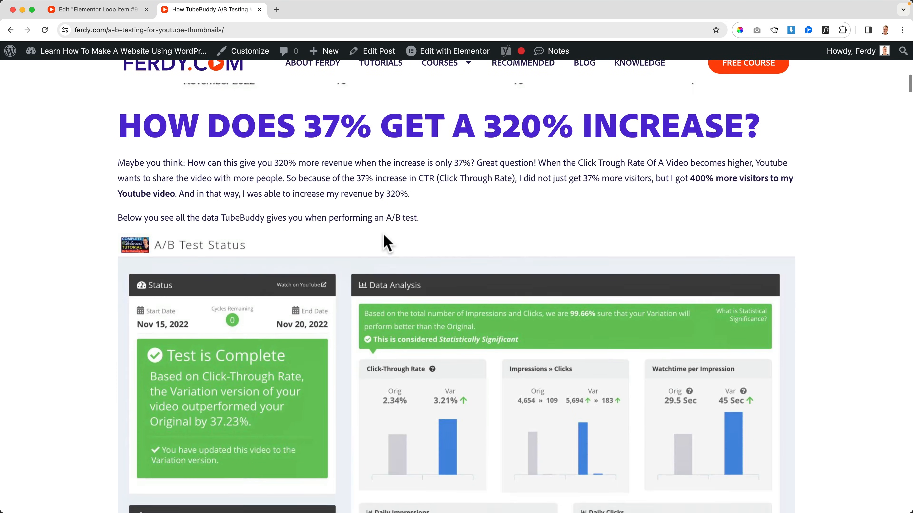
scroll(384, 235, "up", 20)
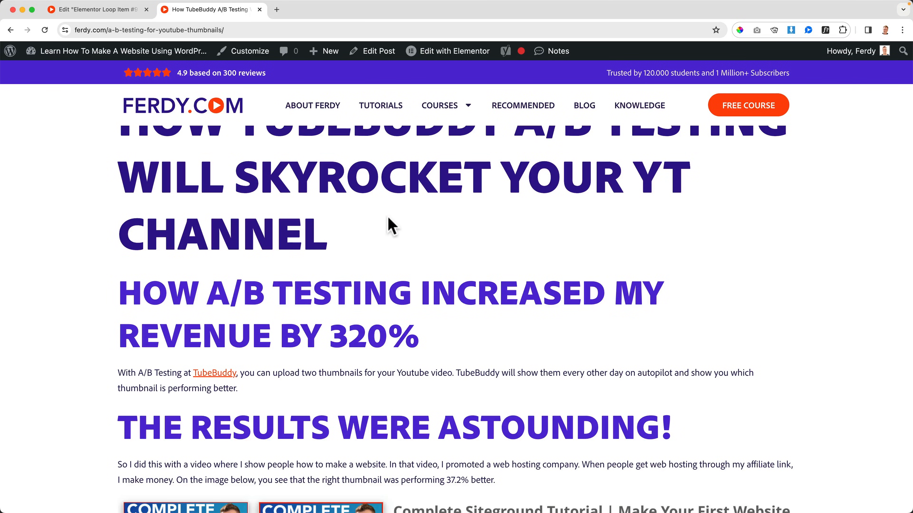
Step: Return to the Elementor editor and create a new Single Post template in the Theme Builder
left_click(110, 14)
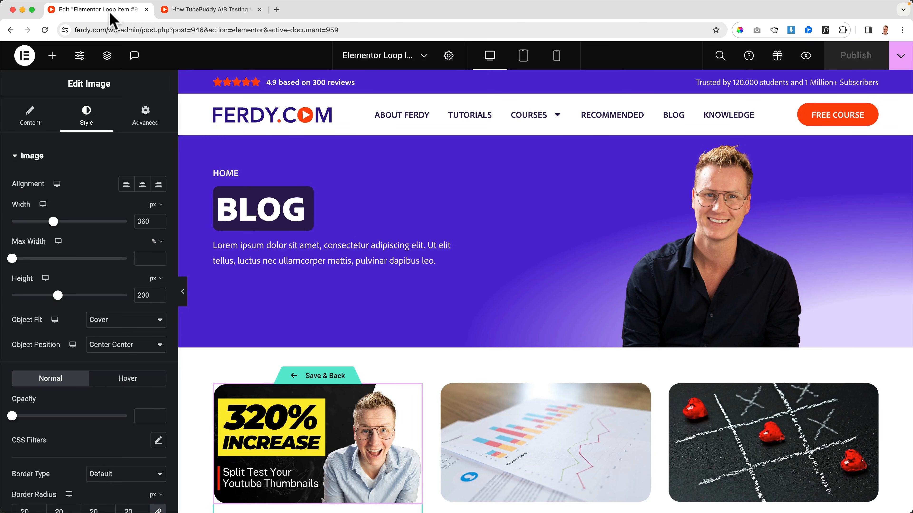
left_click(24, 56)
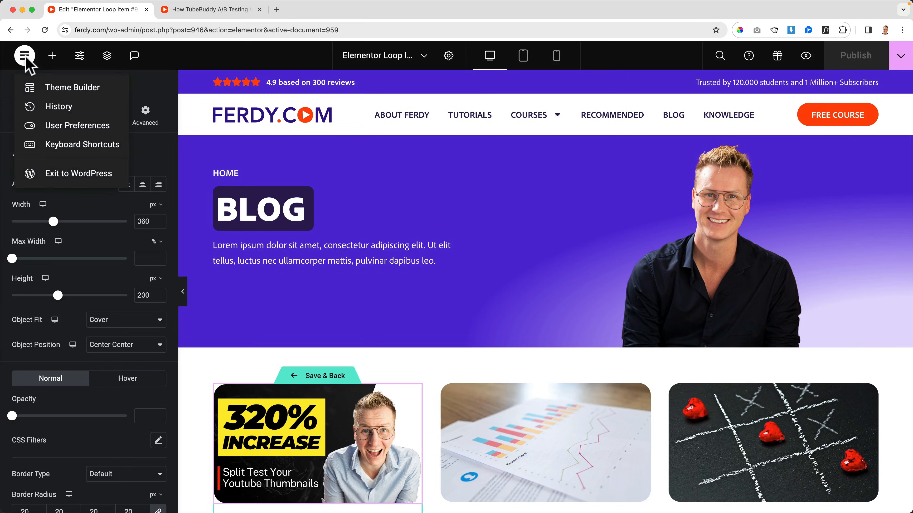
left_click(75, 91)
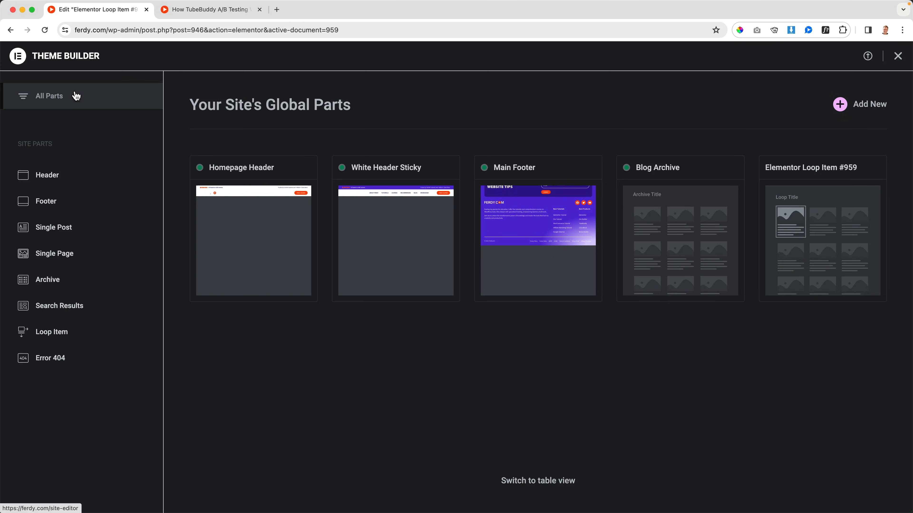
left_click(56, 233)
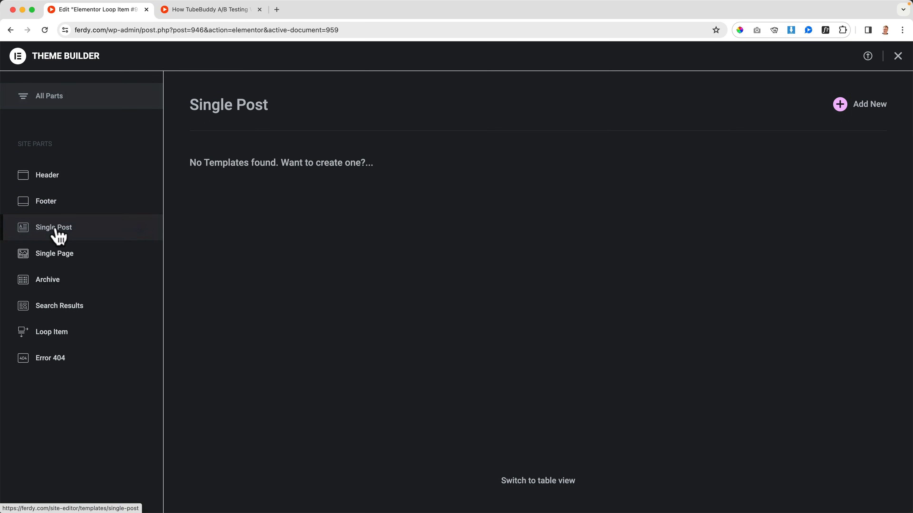
left_click(866, 108)
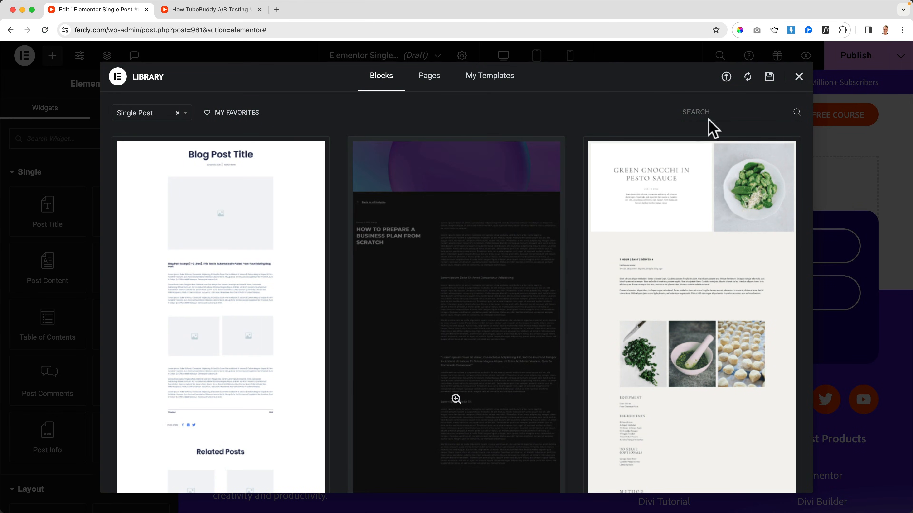
Step: Browse the ready-made Single Post blocks in the template library and close it without inserting one
scroll(551, 209, "down", 5)
scroll(551, 209, "down", 10)
scroll(546, 210, "up", 15)
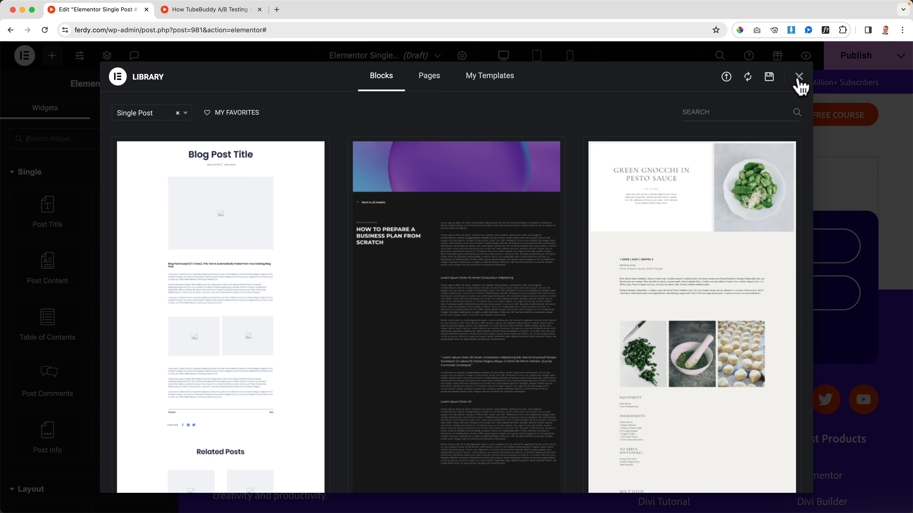
left_click(799, 76)
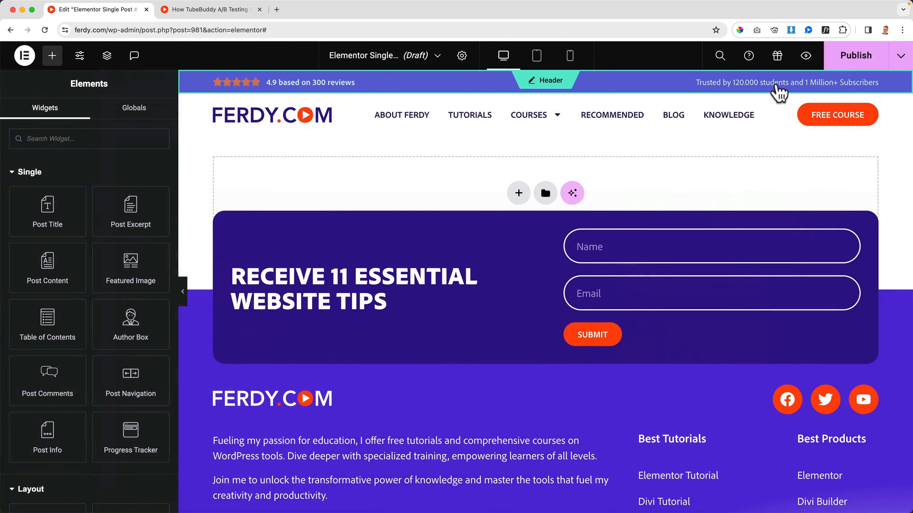
Step: Add a single-column Flexbox container to the empty template and set its min height to 300 px
left_click(518, 194)
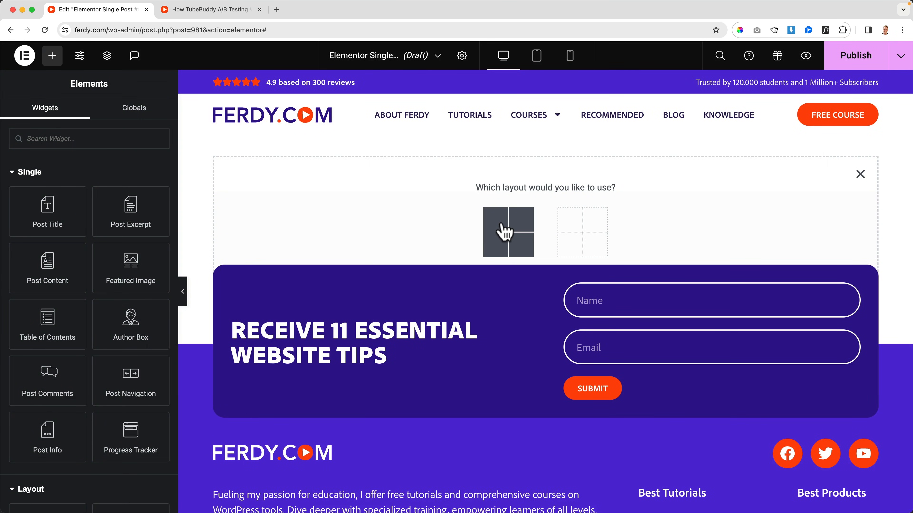
left_click(505, 232)
left_click(380, 230)
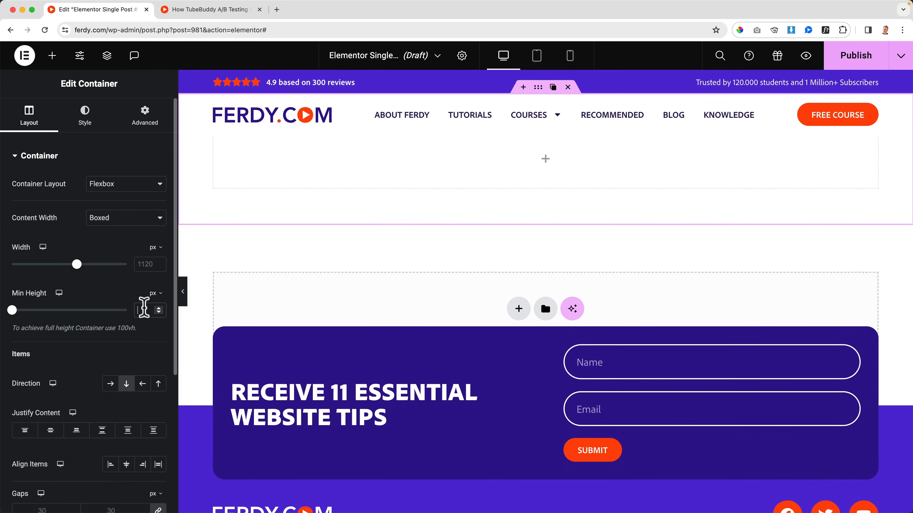
left_click(144, 310)
type("300")
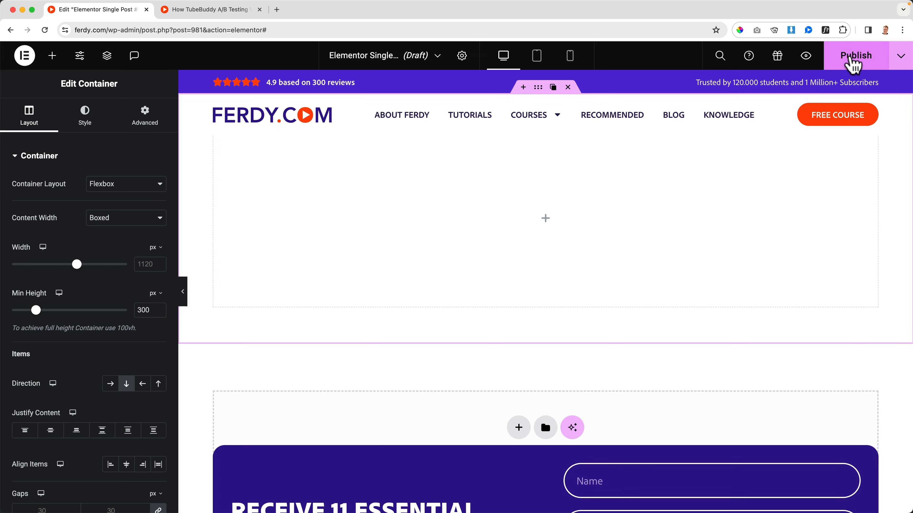
Step: Publish the single post template with the display condition Include Posts, All, and reload the live post to check it
left_click(855, 56)
left_click(455, 324)
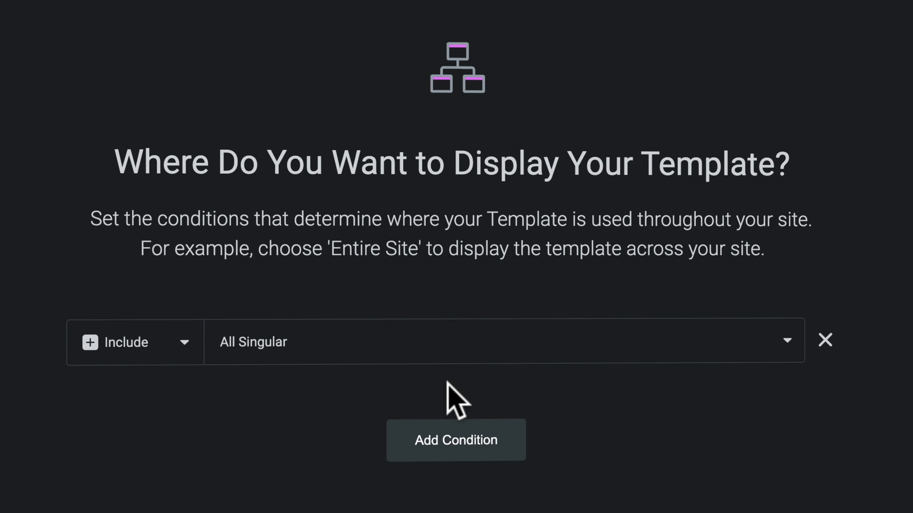
left_click(287, 344)
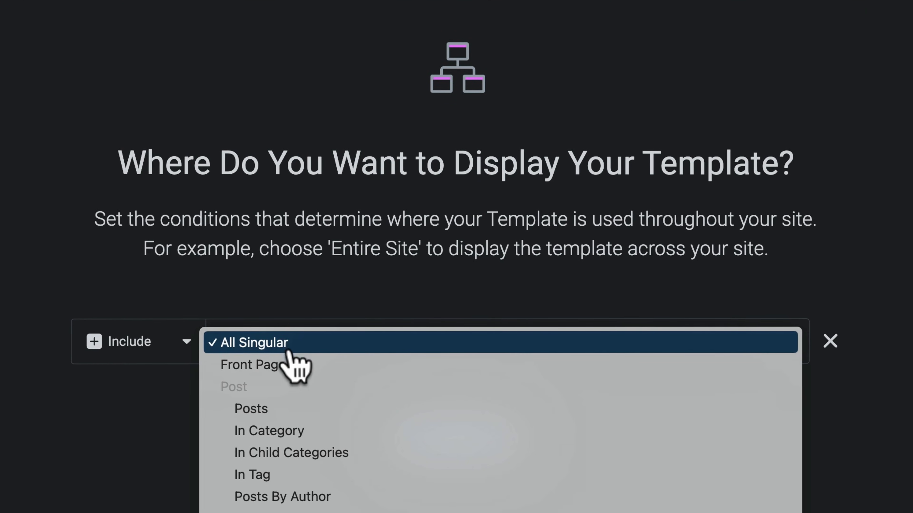
left_click(280, 409)
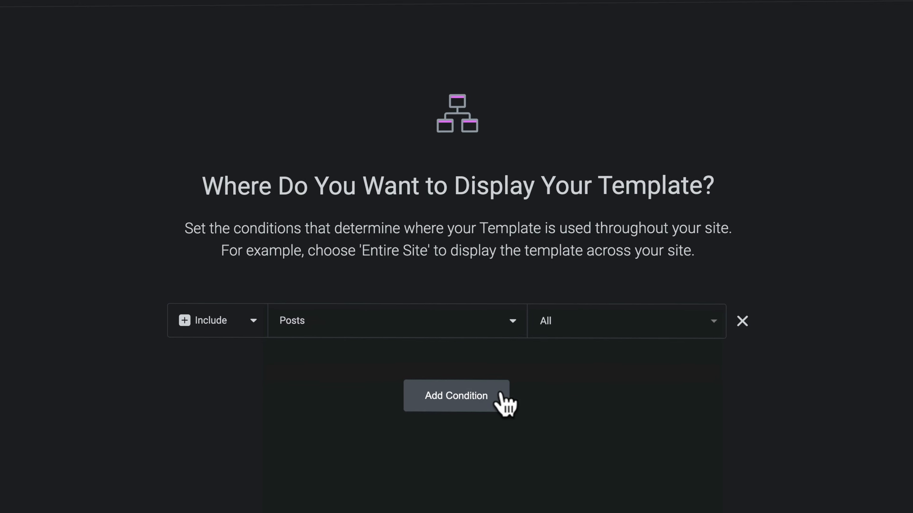
left_click(779, 494)
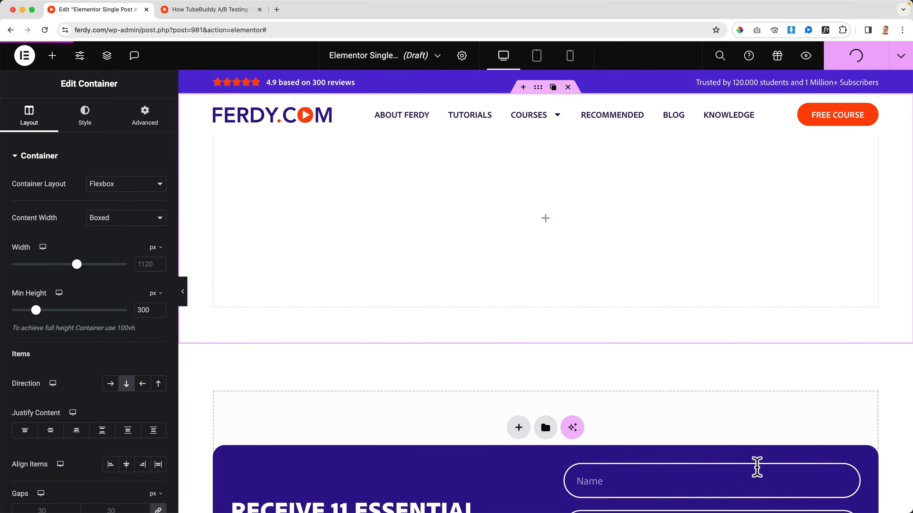
left_click(216, 10)
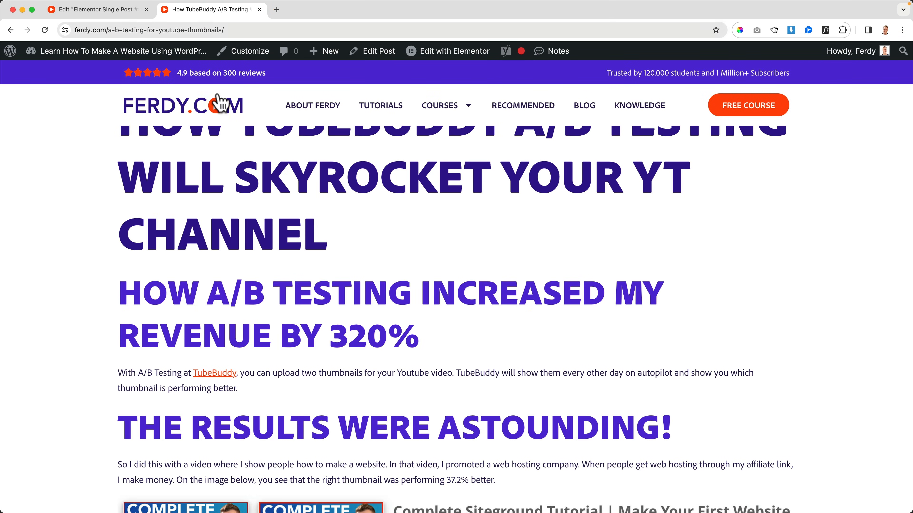
key("super+r")
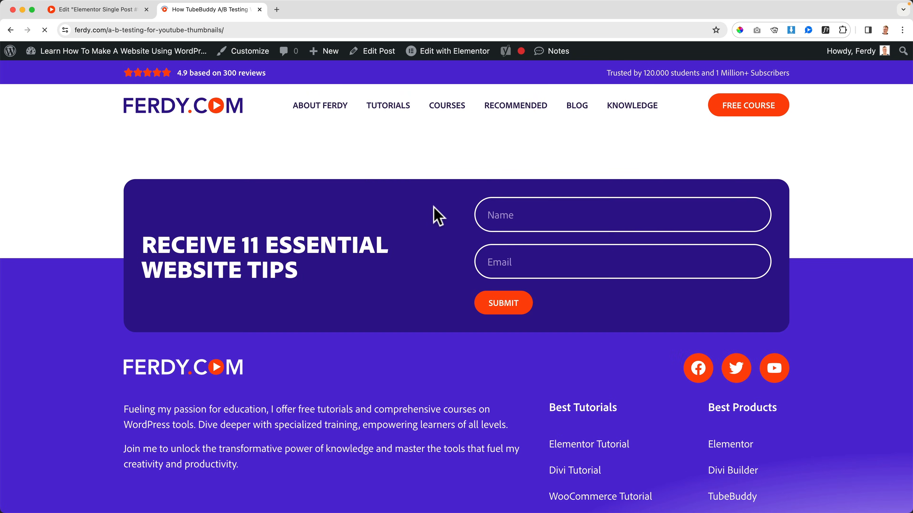
Step: Add a second Flexbox container below the first, with a one-third and two-thirds column structure
left_click(97, 10)
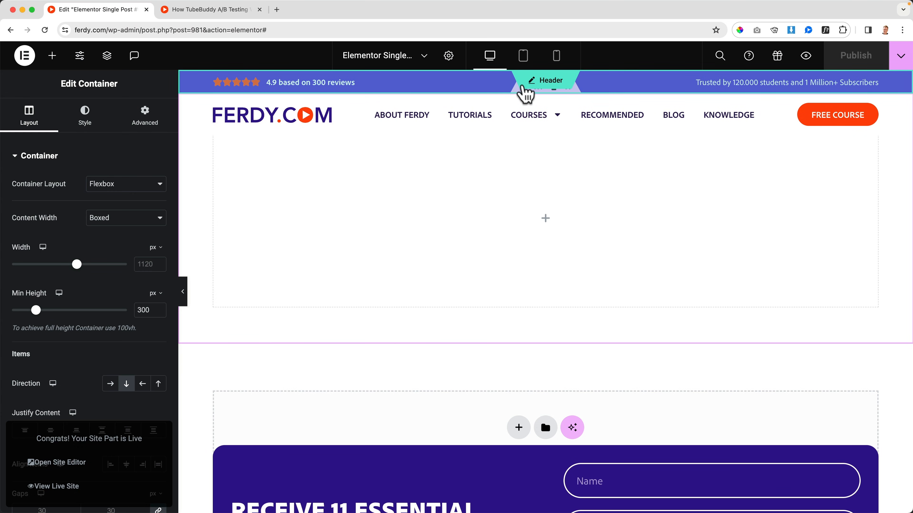
left_click(519, 428)
scroll(518, 414, "down", 5)
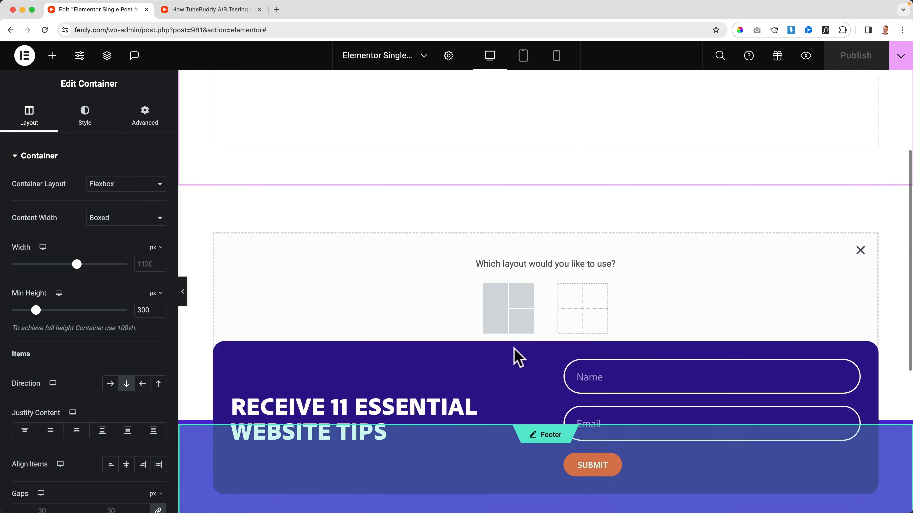
left_click(496, 306)
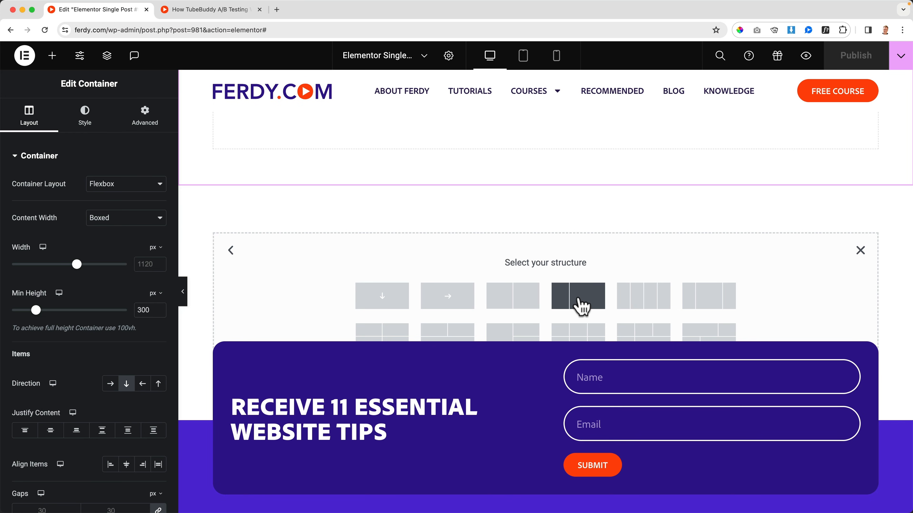
left_click(581, 305)
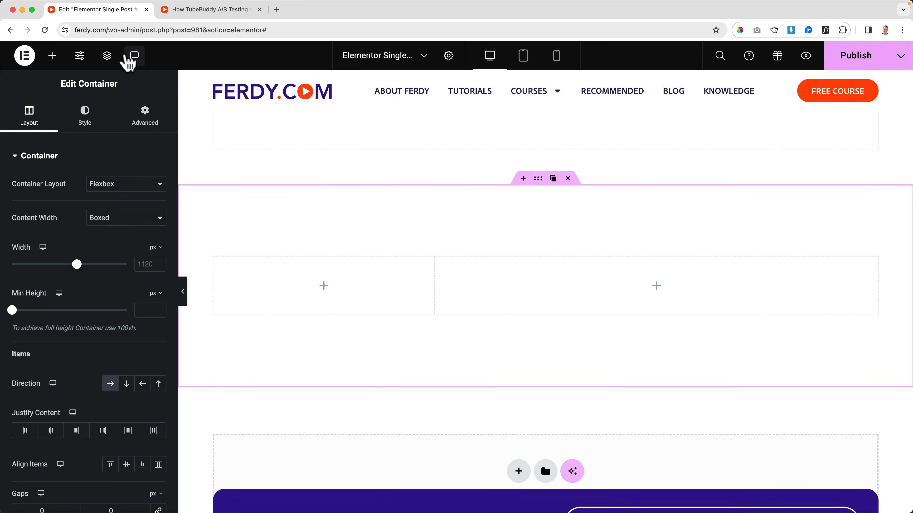
Step: In the page structure, rename the second top-level container TEMP and the first one 2 Columns
left_click(108, 56)
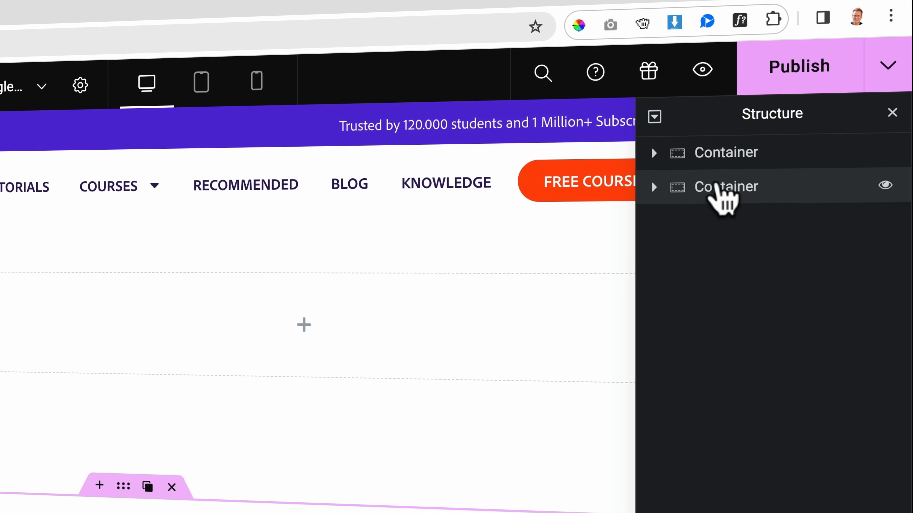
double_click(716, 187)
type("TEMP")
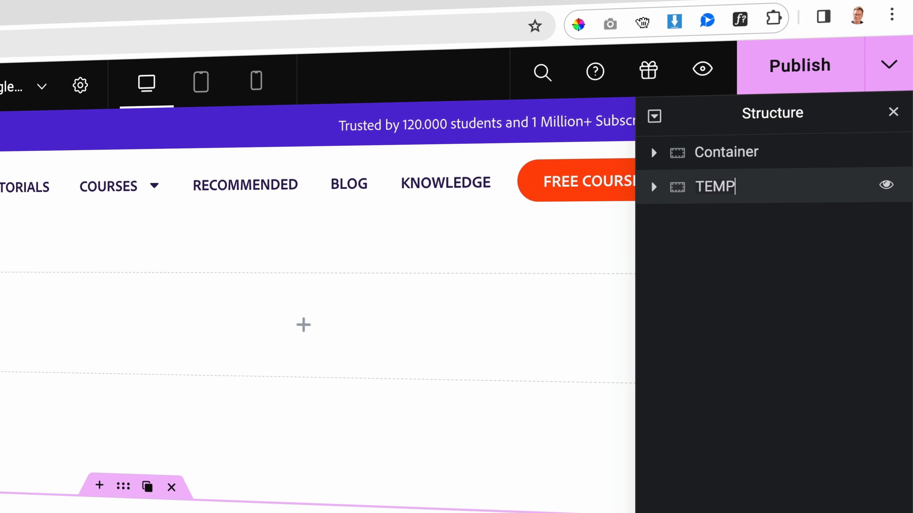
key("Return")
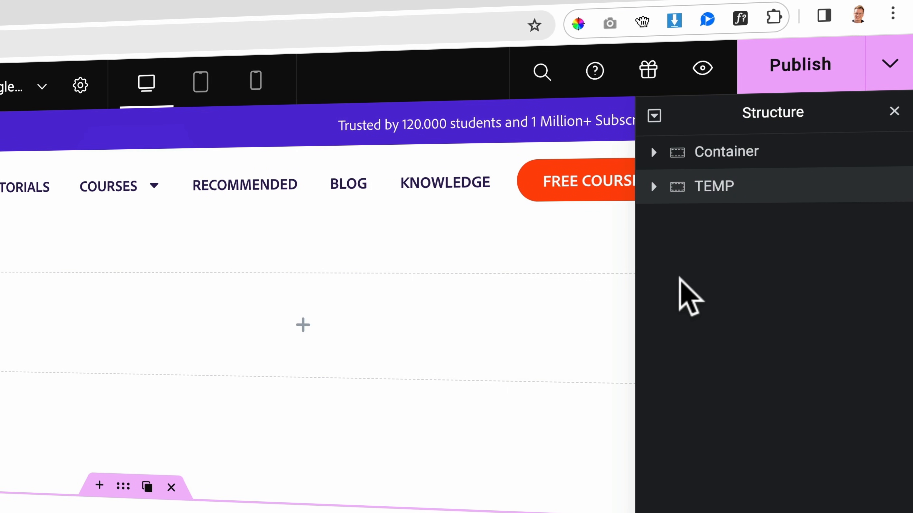
double_click(717, 158)
type("2 Columns")
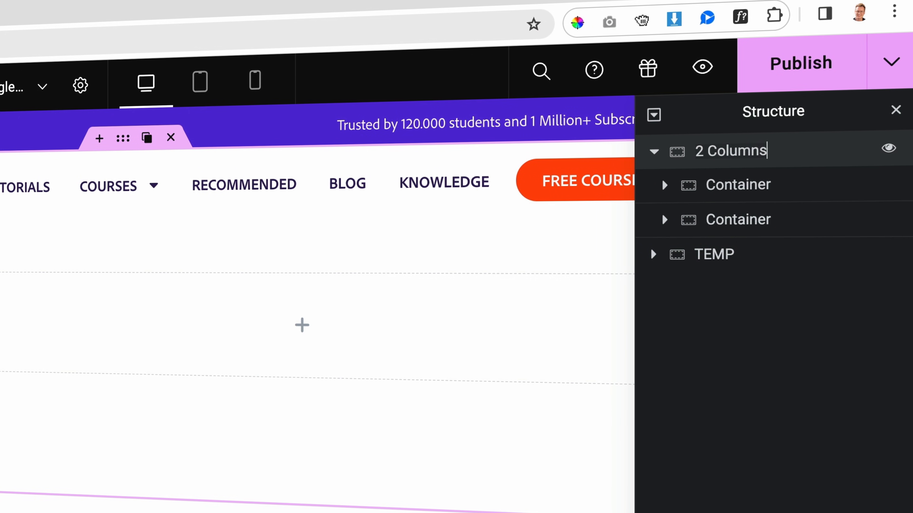
key("Return")
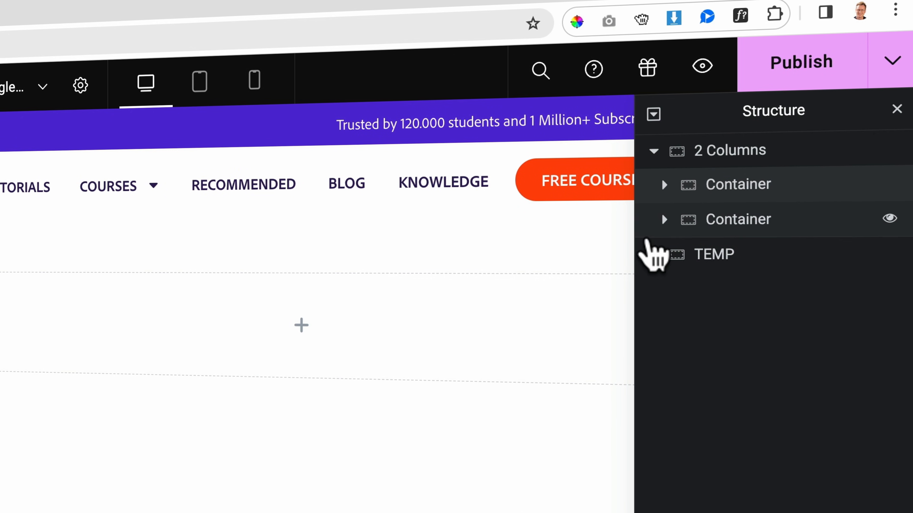
Step: Rename the first inner container of 2 Columns as Blog Post
double_click(729, 187)
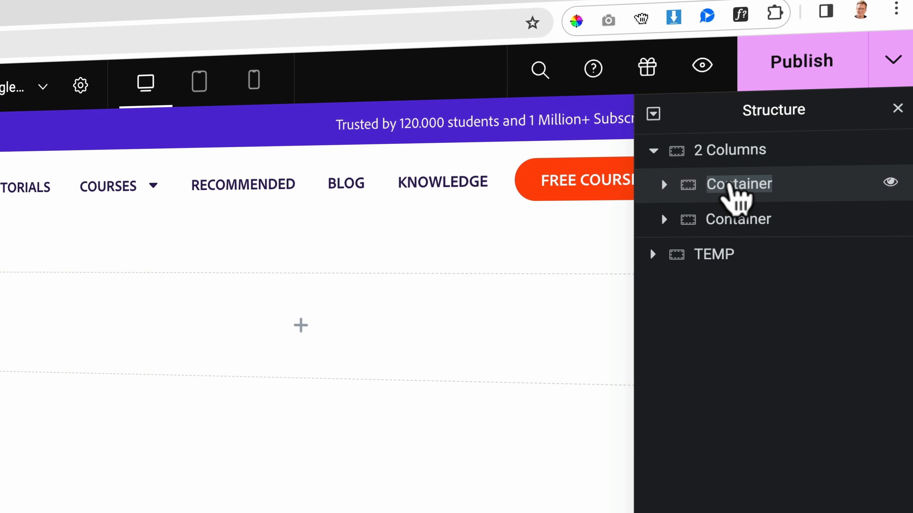
type("Blog Post")
key("Return")
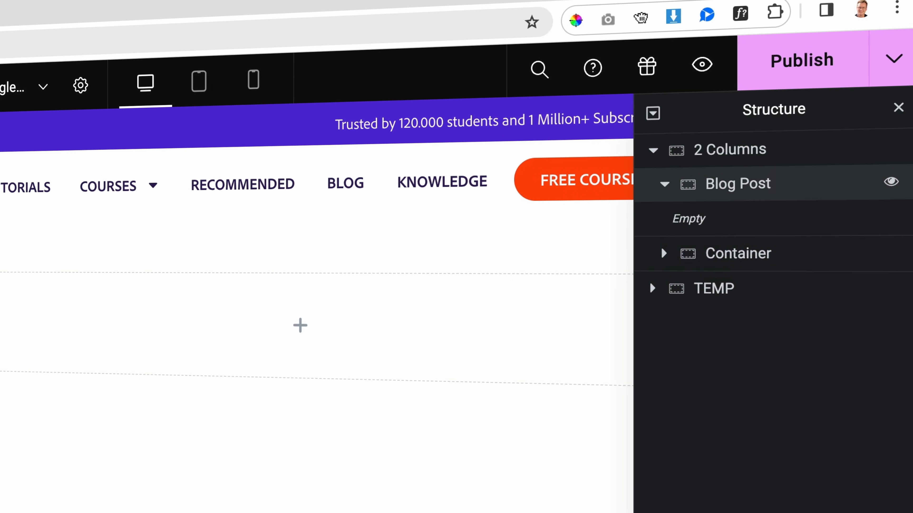
Step: Rename the second inner container of 2 Columns as Sidebar
double_click(723, 248)
type("Sidebar")
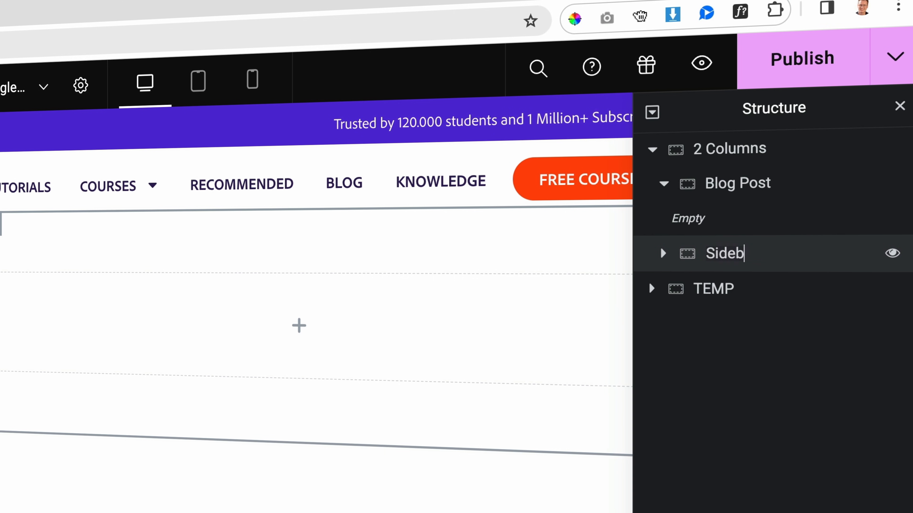
key("Return")
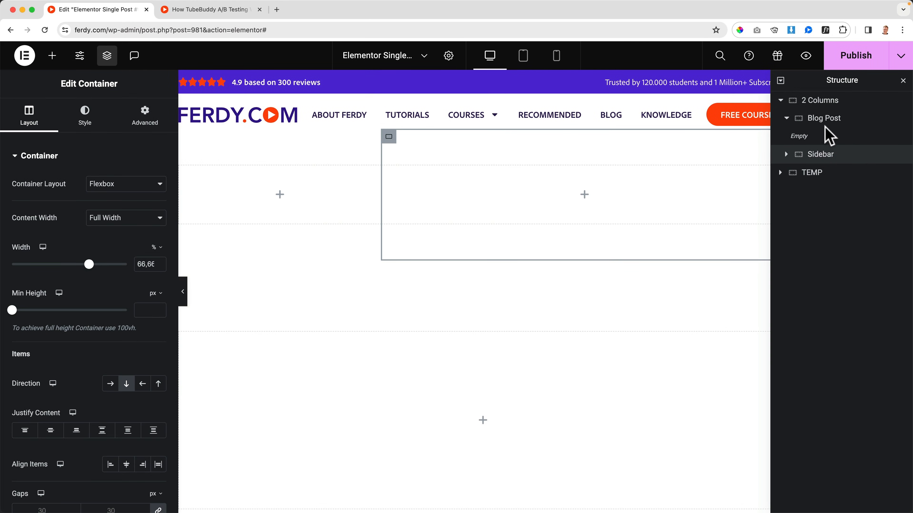
Step: Set the Blog Post container's width to 66,66% and the Sidebar container's width to 33%
left_click(825, 119)
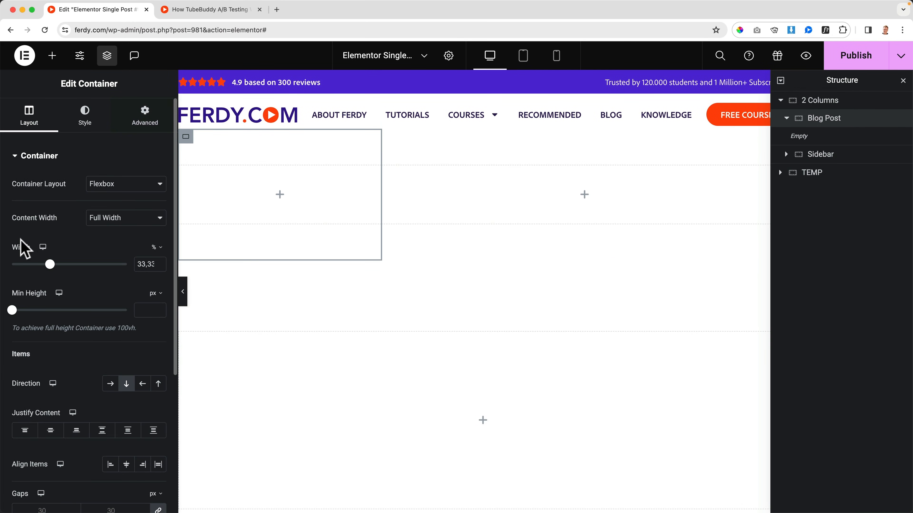
double_click(145, 264)
type("66,66")
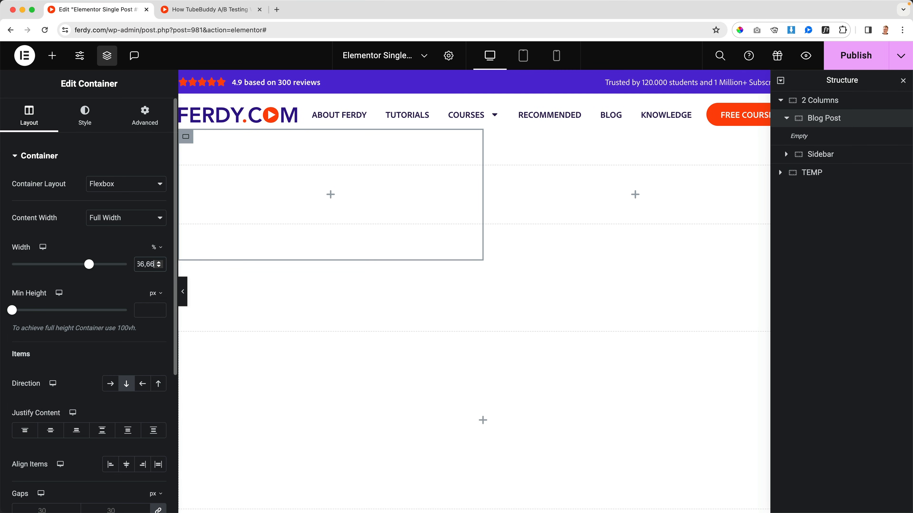
left_click(801, 159)
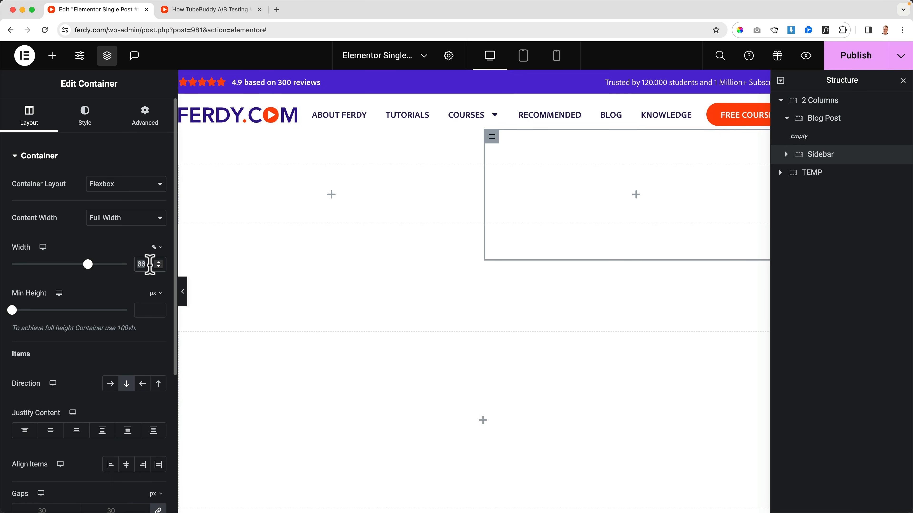
type("33")
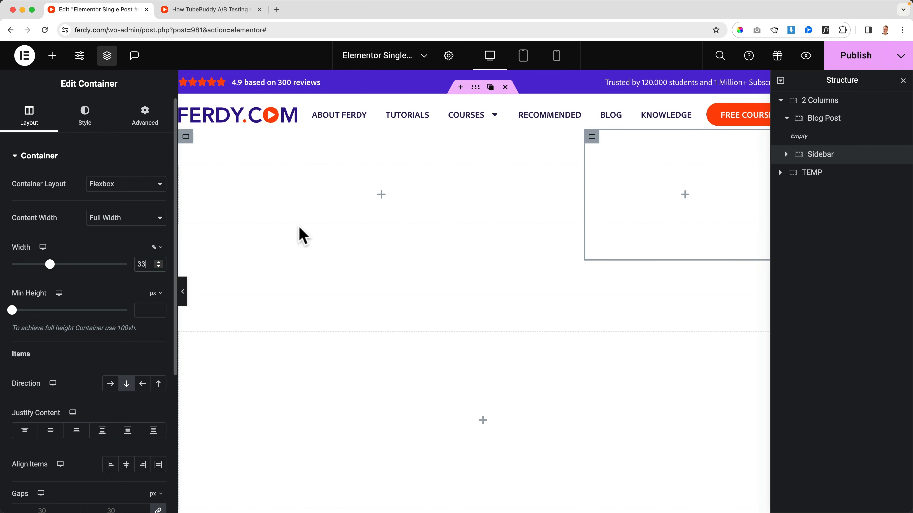
Step: Set the Blog Post container's width to 67%
left_click(815, 104)
left_click(820, 117)
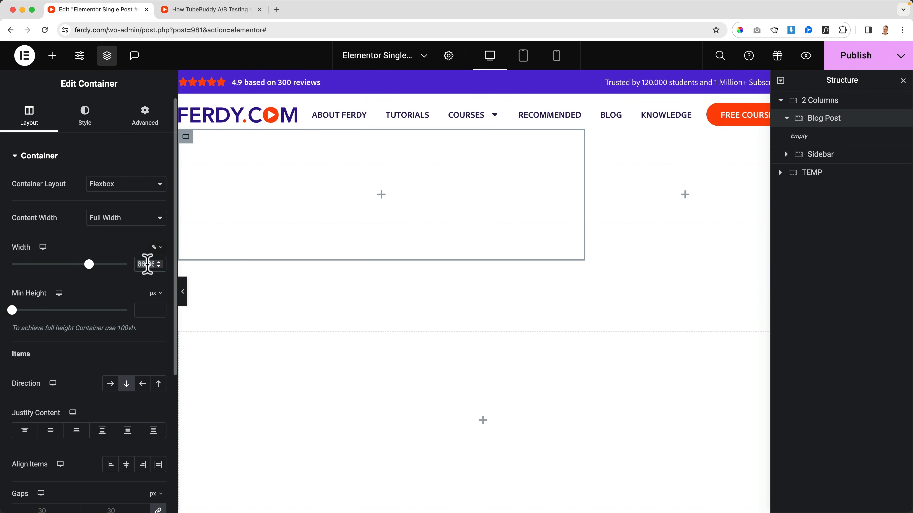
type("67")
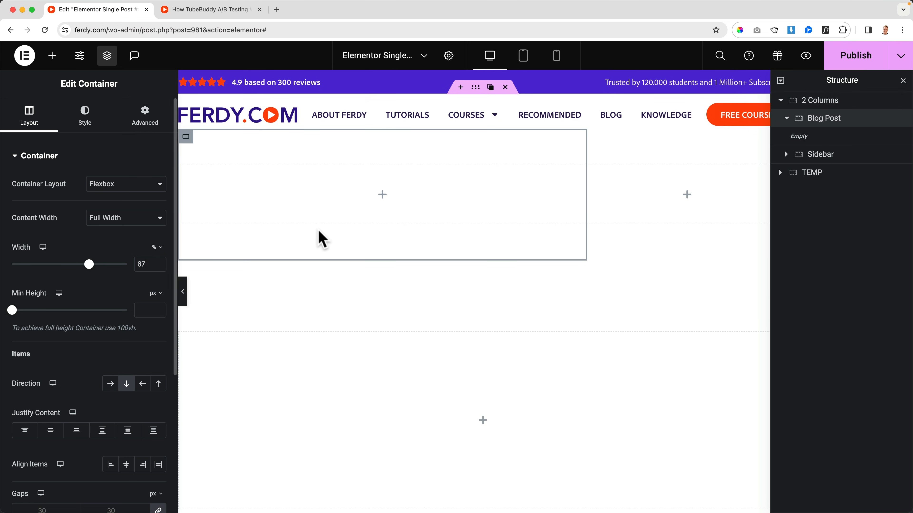
Step: Give the 2 Columns container a classic light grey background of about #F7F7F7 and publish the template
left_click(800, 102)
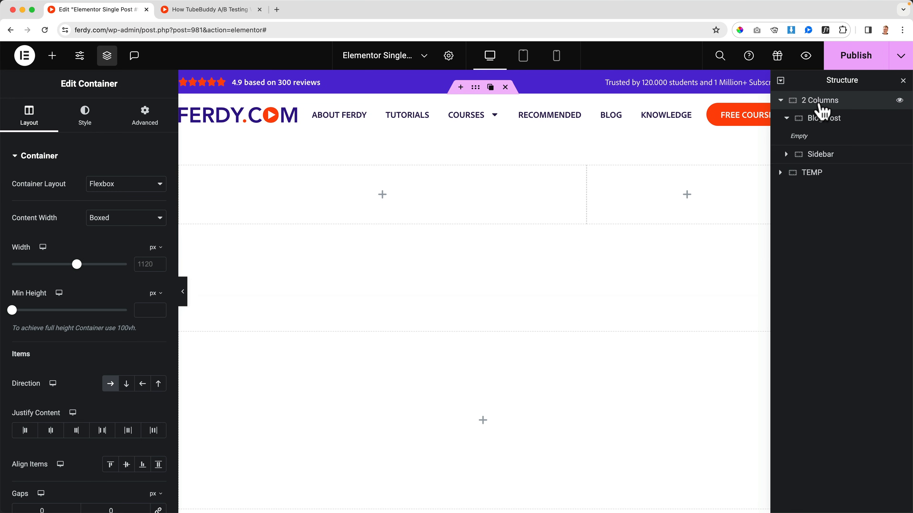
left_click(785, 118)
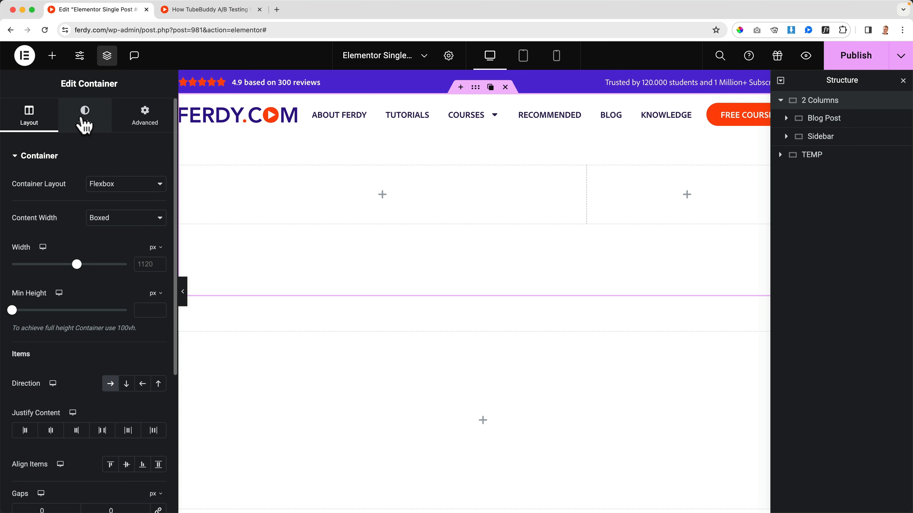
left_click(85, 124)
left_click(111, 210)
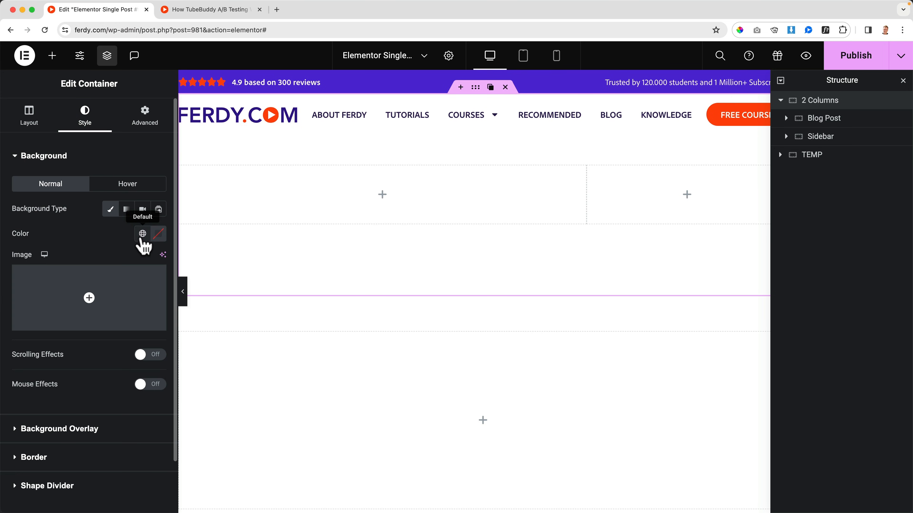
left_click(158, 235)
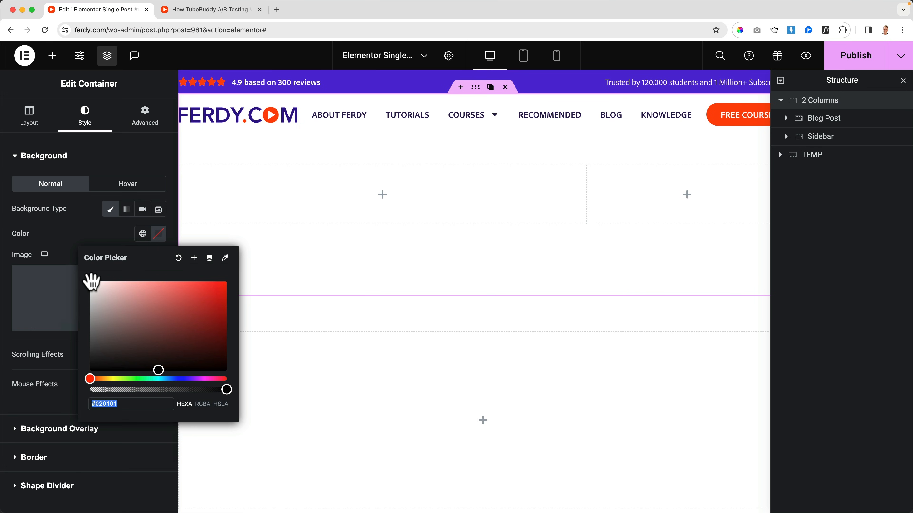
mouse_move(91, 285)
left_mouse_down()
mouse_move(114, 298)
mouse_move(90, 287)
left_mouse_up()
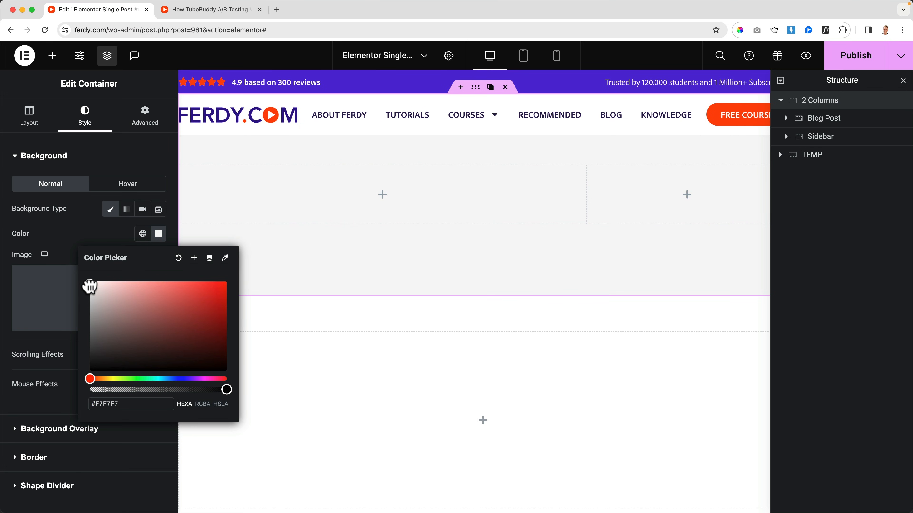
left_click(125, 157)
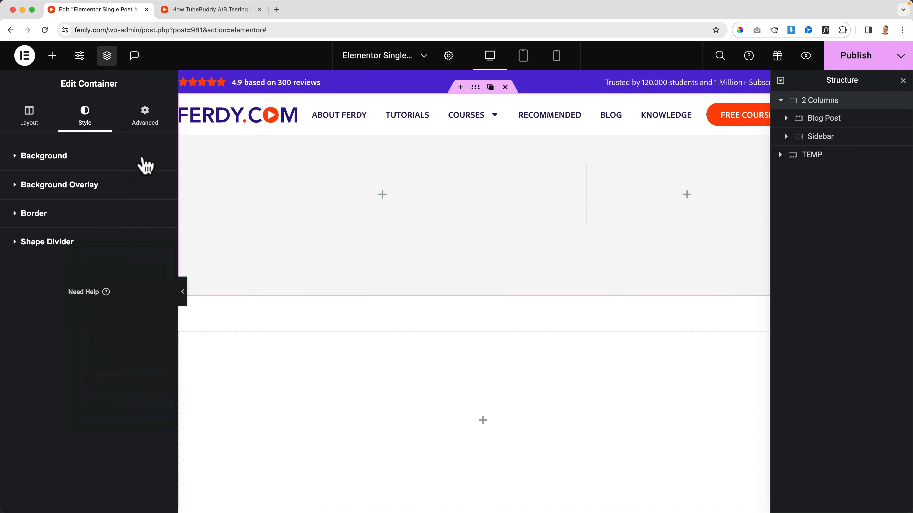
left_click(844, 60)
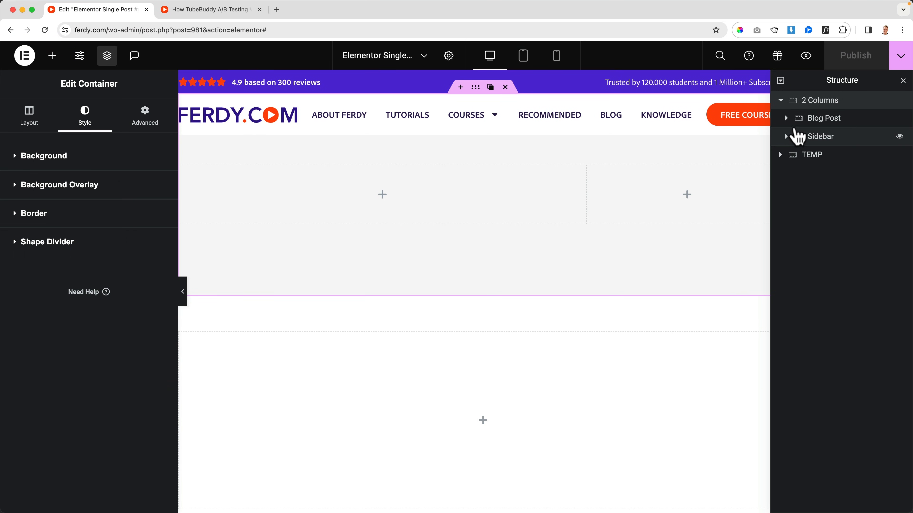
left_click(824, 119)
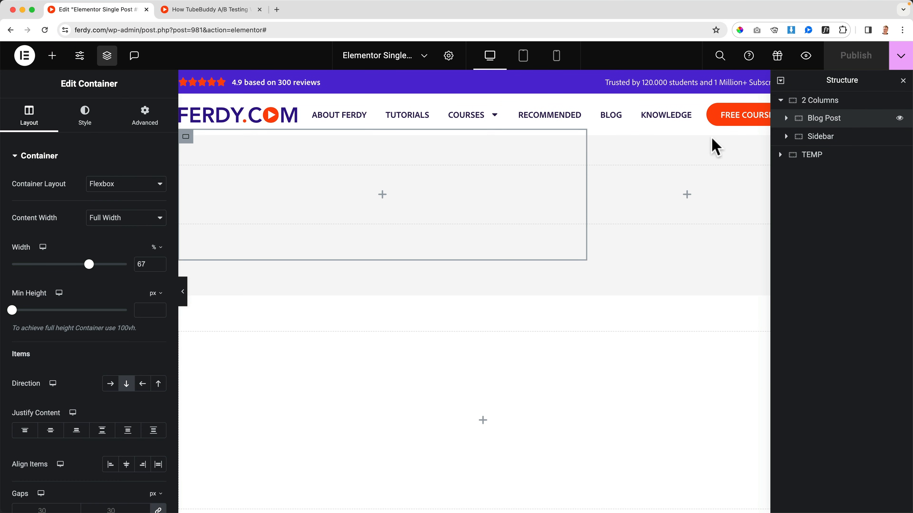
left_click(382, 196)
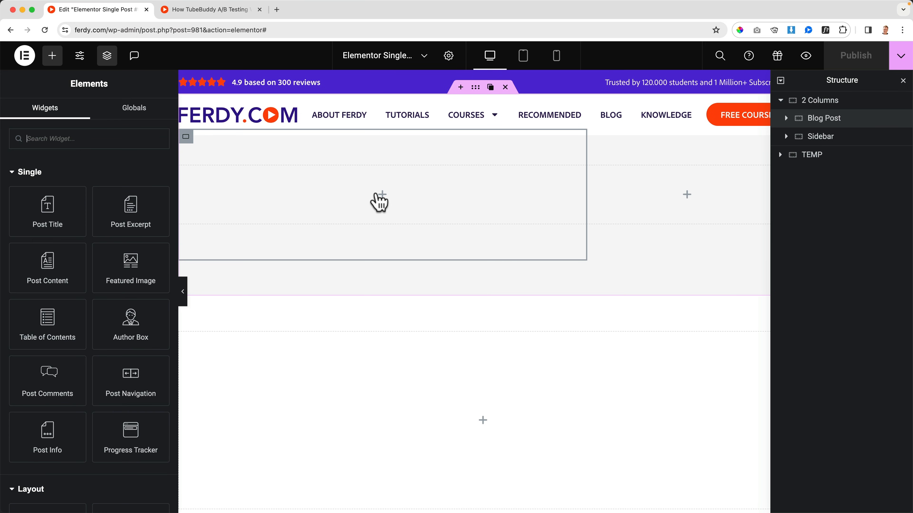
left_click(72, 140)
type("bread")
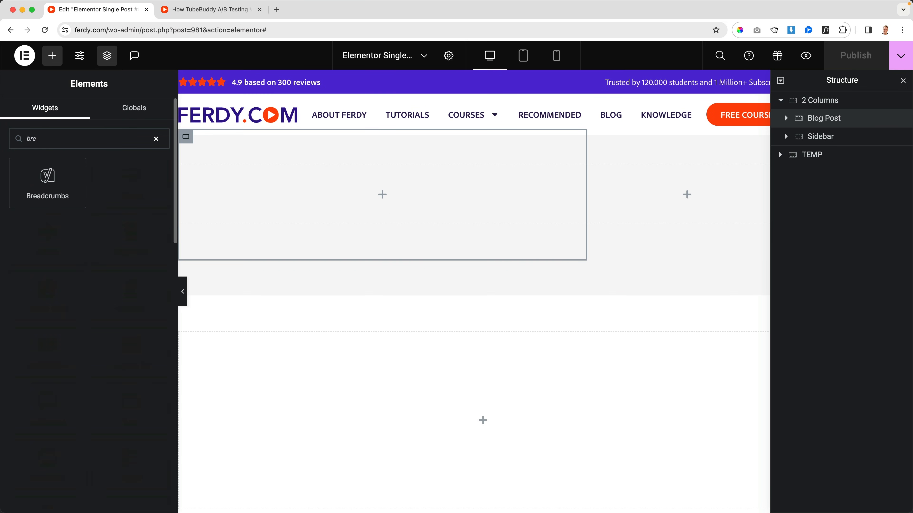
left_click_drag(55, 180, 263, 189)
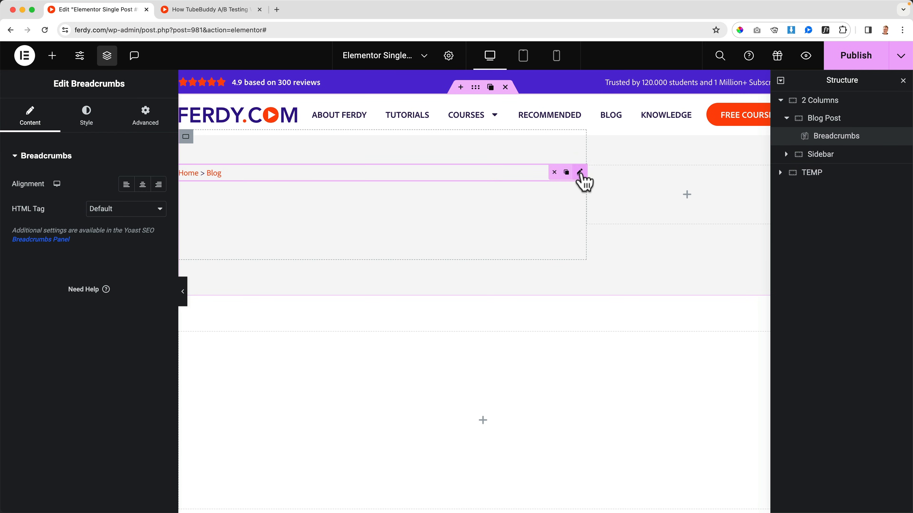
left_click(554, 172)
Step: Open the Blog Archive template for editing from the live blog page and copy its styled Breadcrumbs widget
left_click(208, 11)
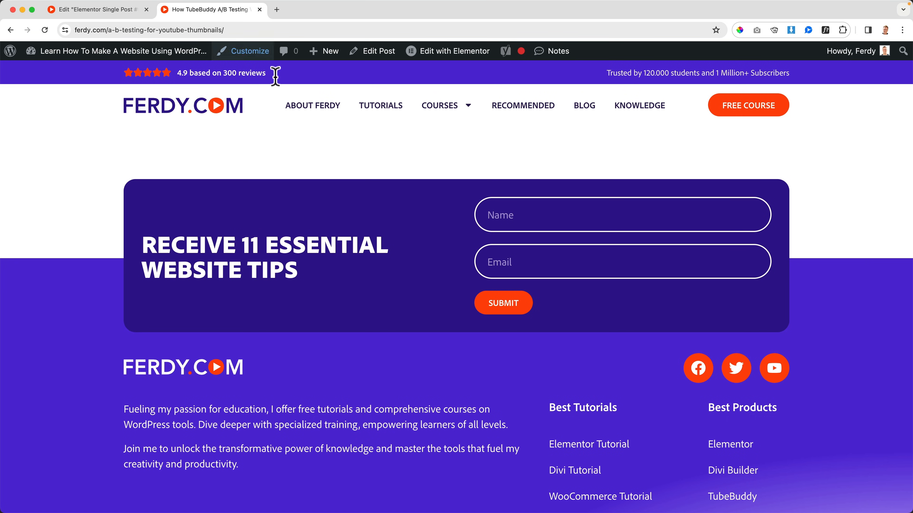
left_click(584, 115)
mouse_move(449, 52)
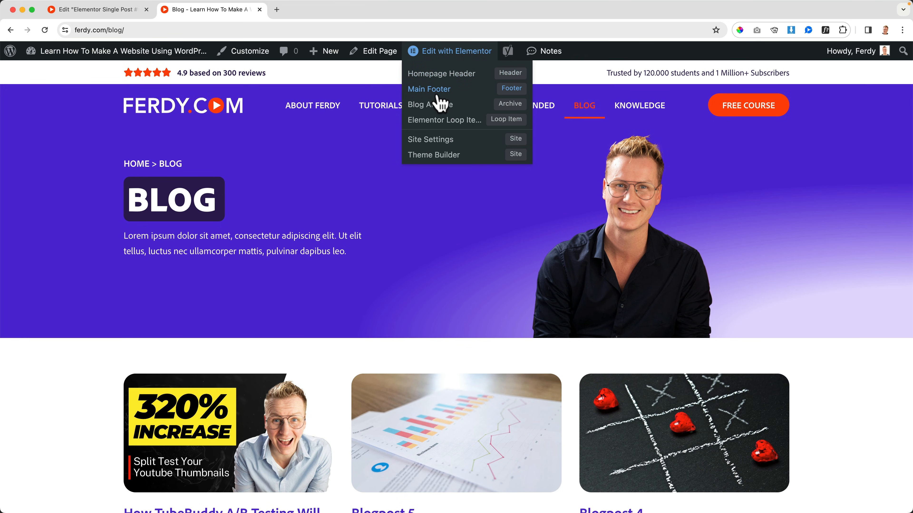
left_click(431, 105)
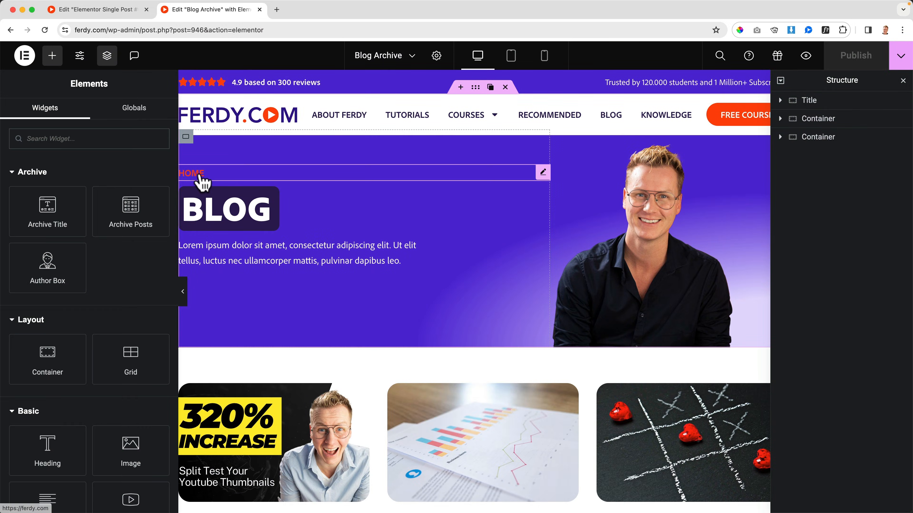
right_click(200, 174)
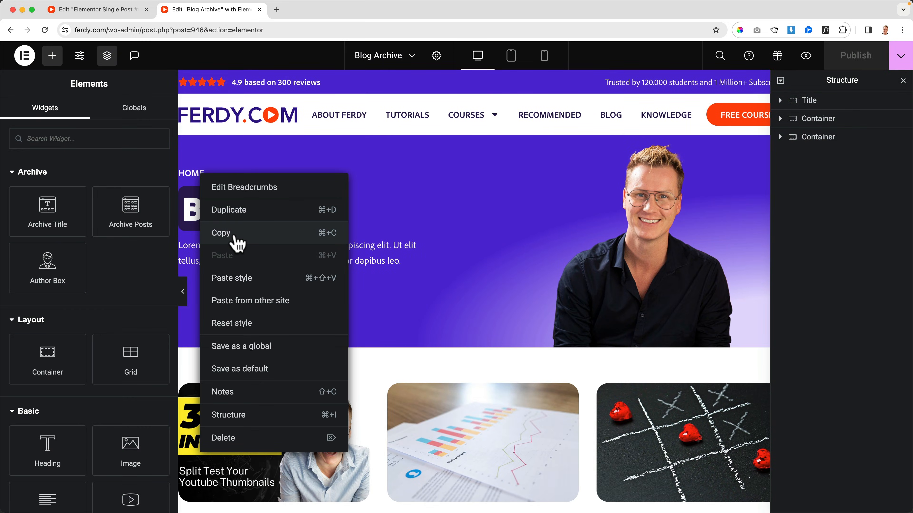
left_click(230, 234)
Step: Return to the single post template and paste the copied breadcrumbs into the Blog Post container
left_click(100, 9)
right_click(264, 192)
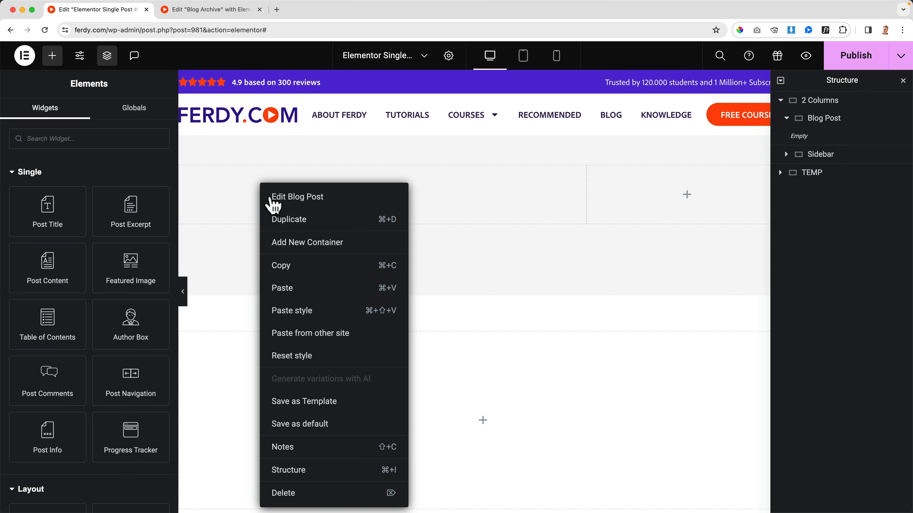
left_click(297, 290)
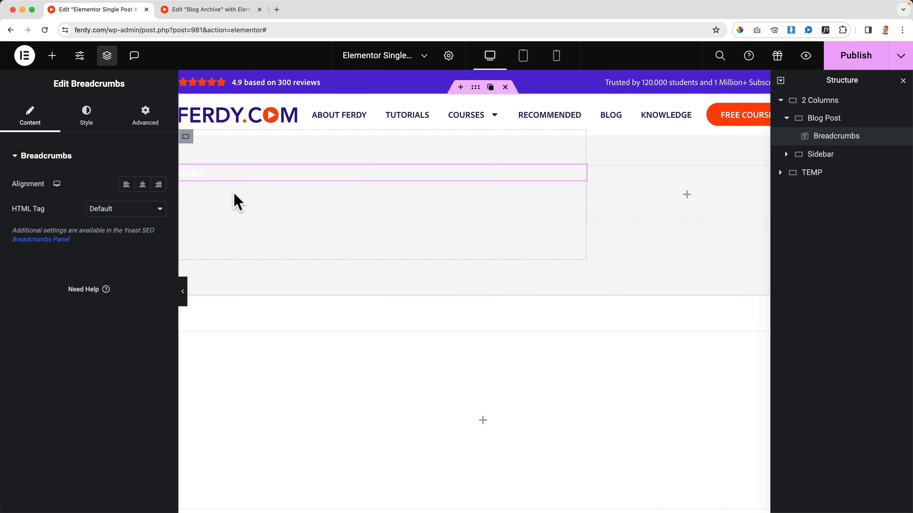
Step: Set both the text color and the normal link color of the breadcrumbs to the global Text color
left_click(86, 124)
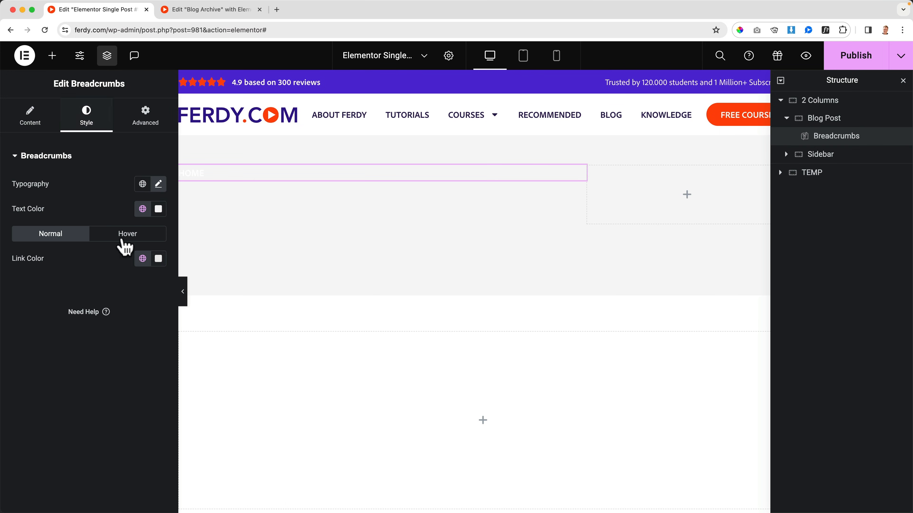
left_click(142, 210)
left_click(68, 310)
left_click(142, 260)
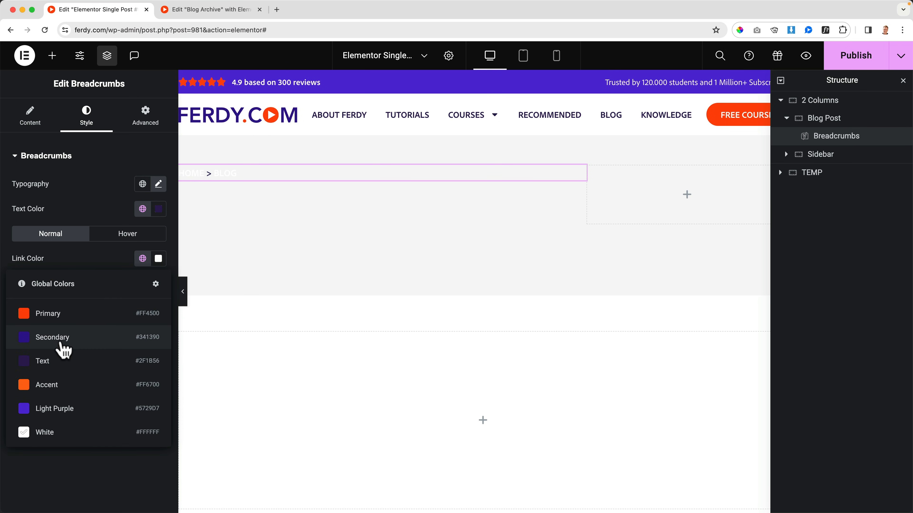
left_click(61, 359)
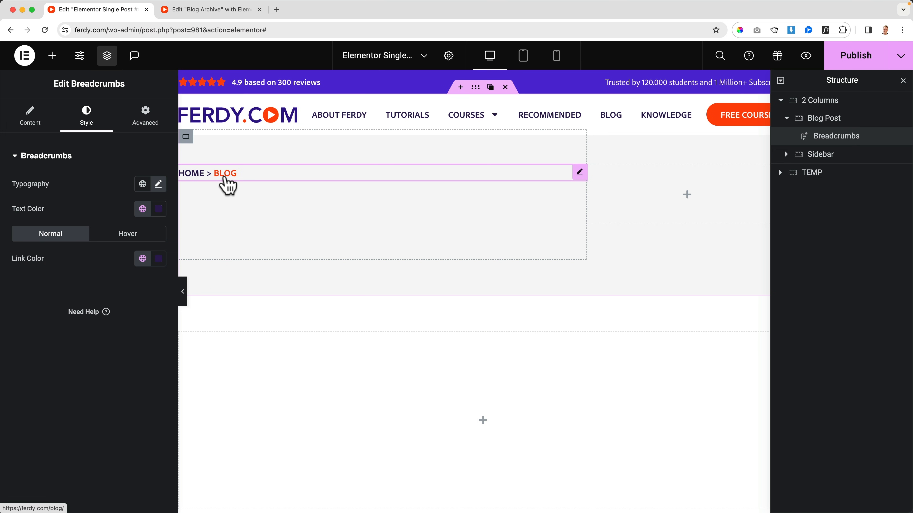
Step: Preview the blog archive and open the TubeBuddy A/B testing post to check its breadcrumbs on the live page
left_click(240, 15)
left_click(806, 55)
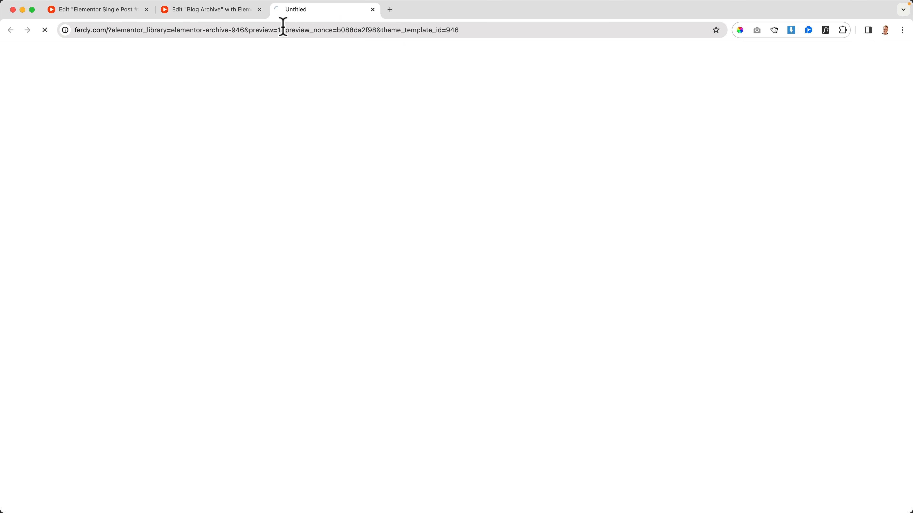
left_click(259, 10)
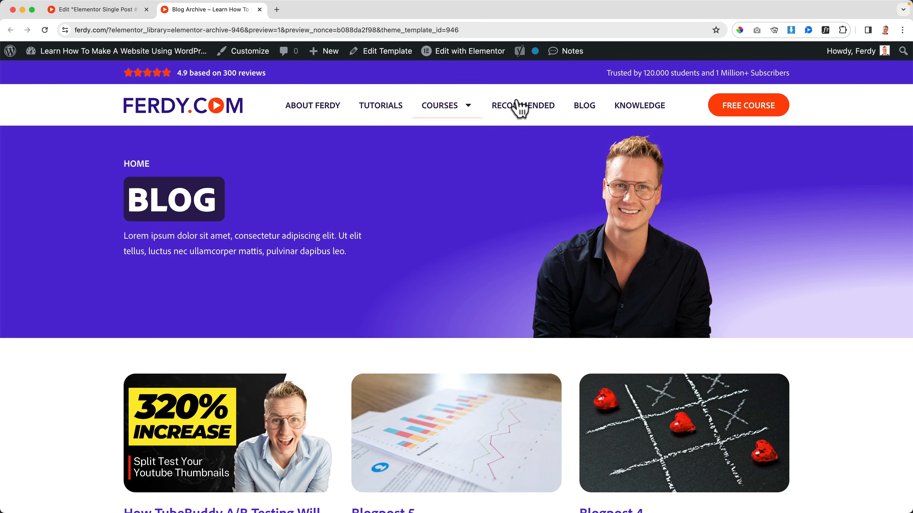
left_click(244, 397)
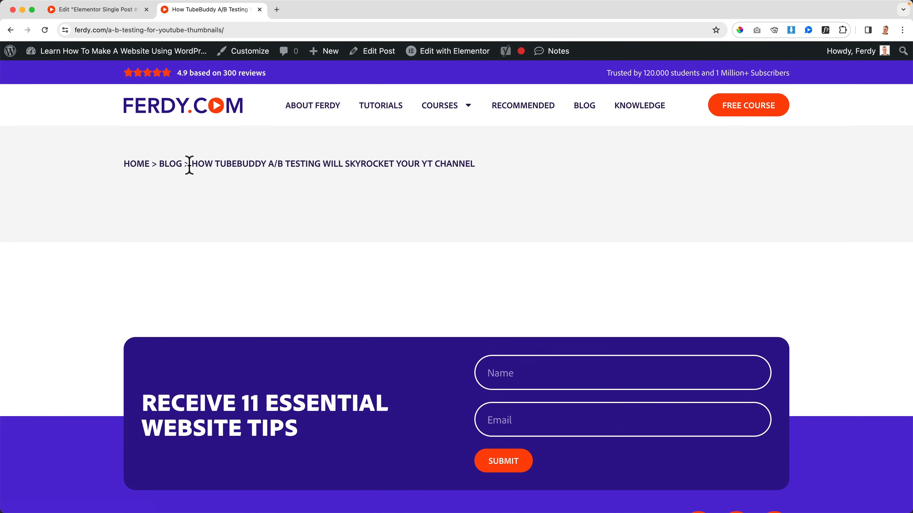
Step: Add an Image widget below the breadcrumbs in the single post template and link it dynamically to the Featured Image
left_click(135, 11)
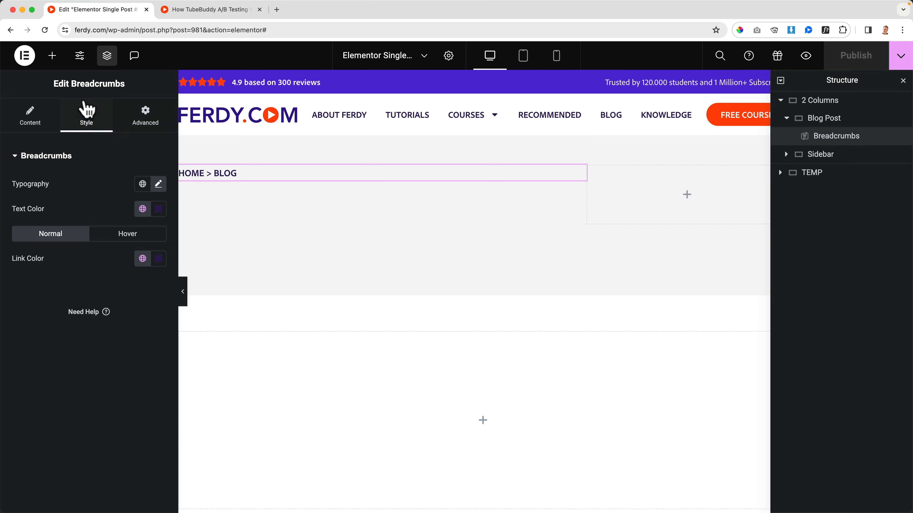
left_click(52, 55)
type("image")
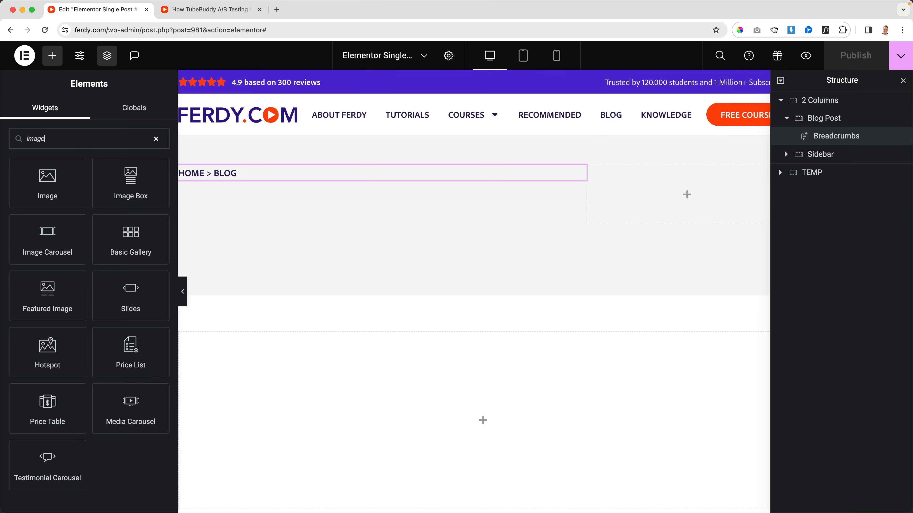
left_click_drag(48, 163, 290, 181)
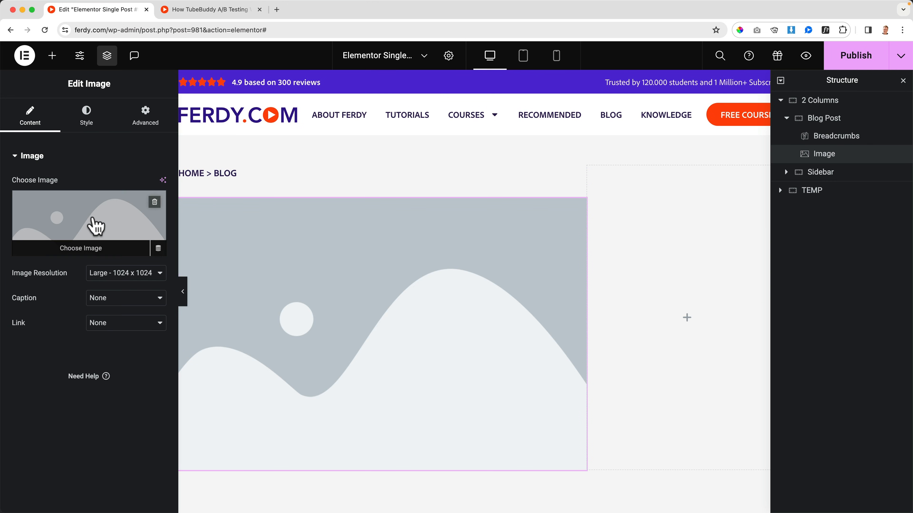
left_click(158, 249)
left_click(65, 284)
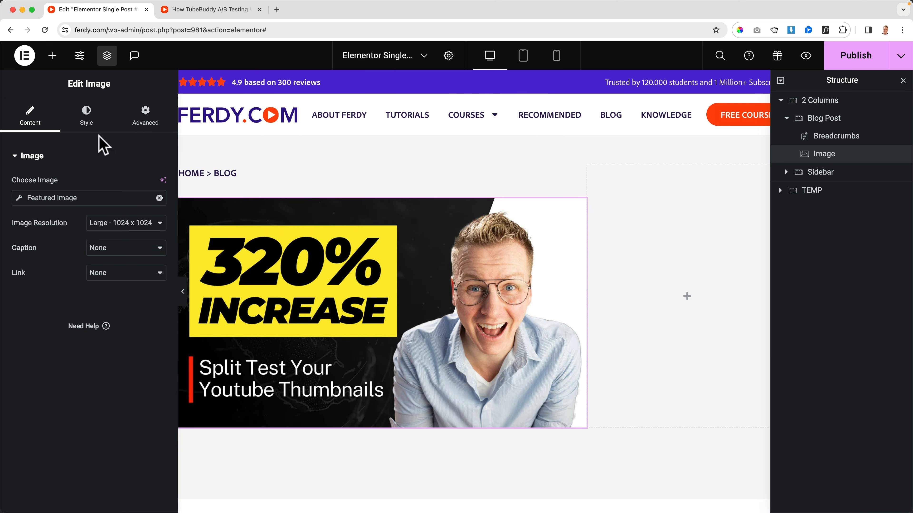
Step: Round the featured image's corners with a 20 px border radius on all sides
left_click(88, 122)
scroll(39, 429, "down", 2)
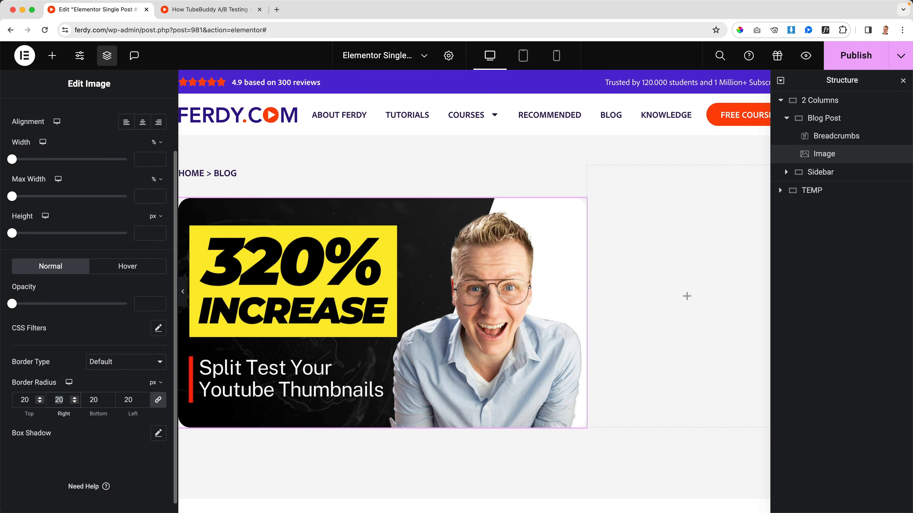
Step: Add a Post Title widget below the featured image in the Blog Post container
scroll(288, 337, "down", 5)
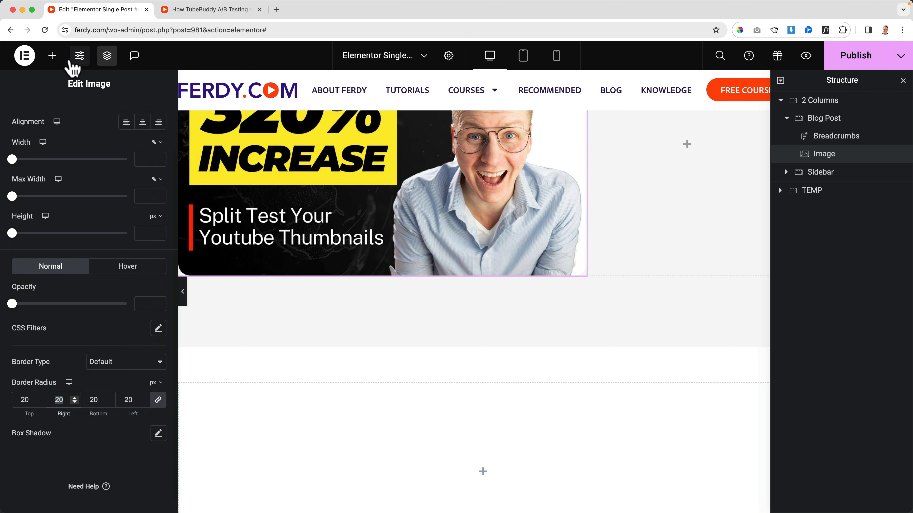
left_click(52, 56)
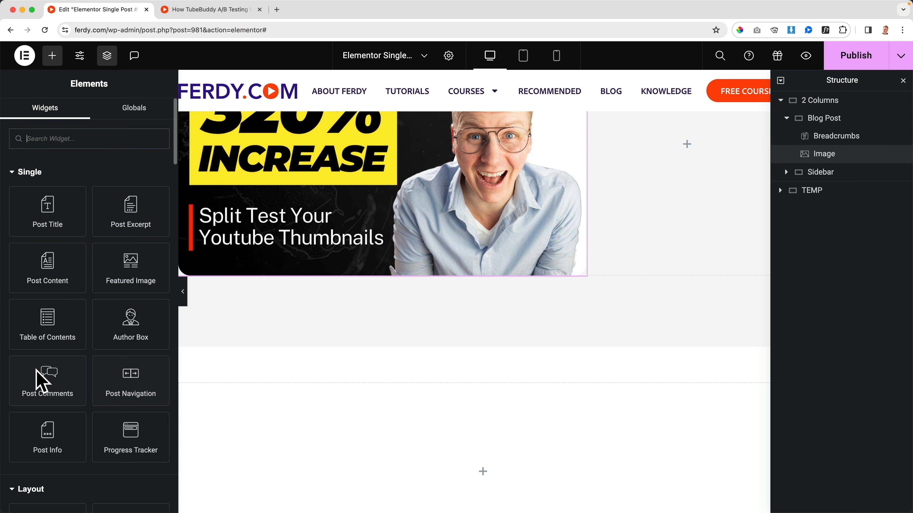
left_click_drag(54, 225, 328, 266)
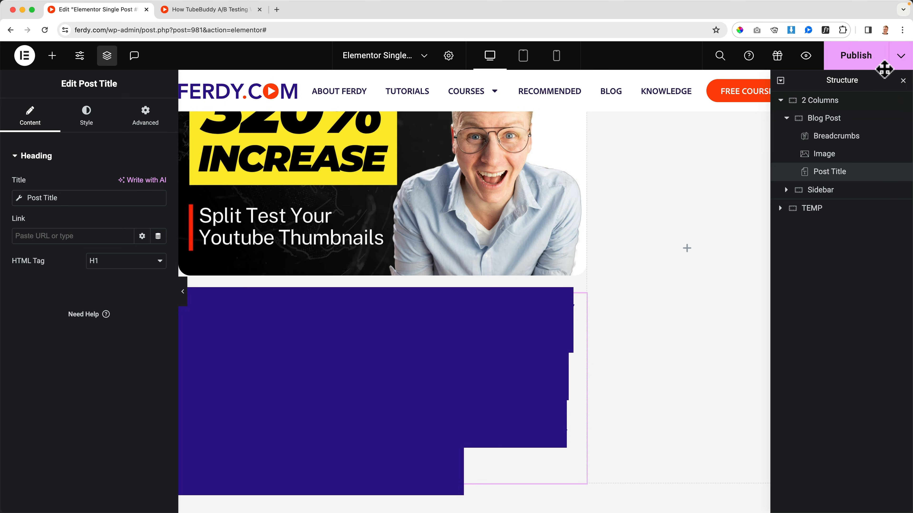
Step: Examine the heading styling on the live homepage and return to the single post template
left_click(204, 14)
left_click(207, 108)
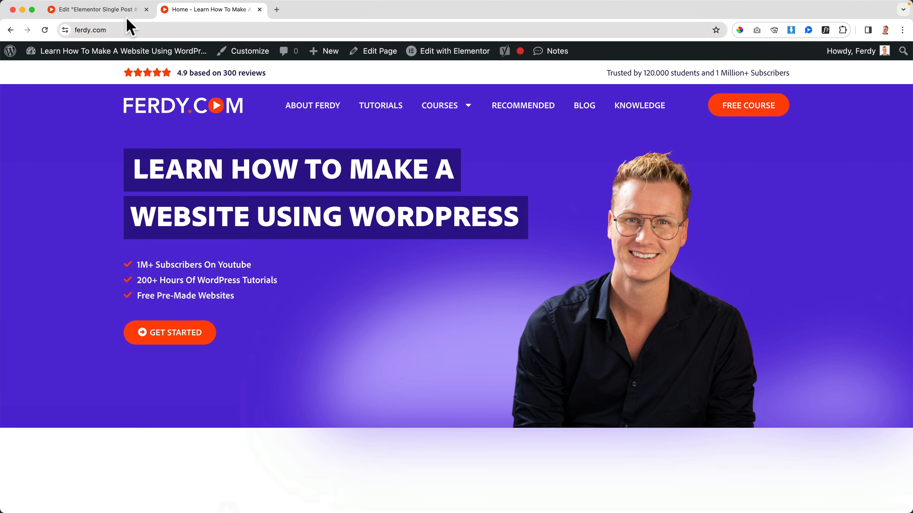
left_click(122, 10)
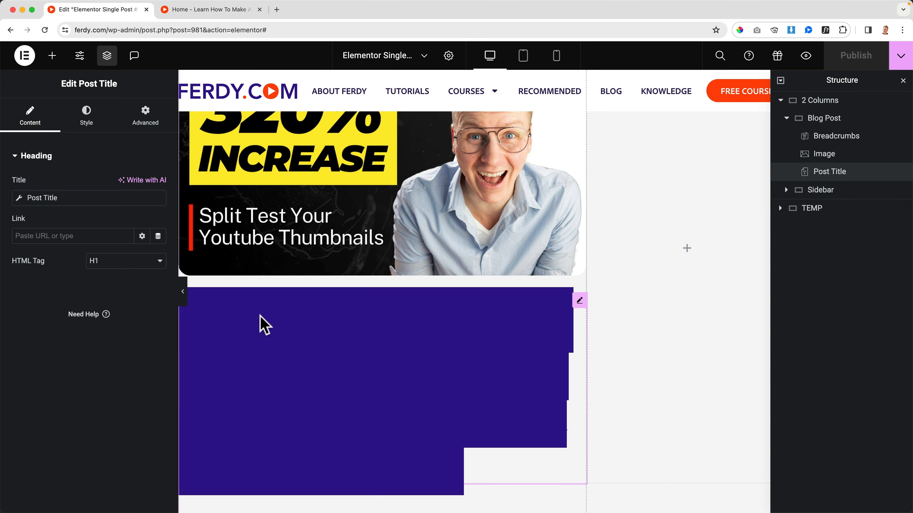
Step: Try the global White color on the post title's text and revert it to the default
left_click(88, 117)
left_click(143, 209)
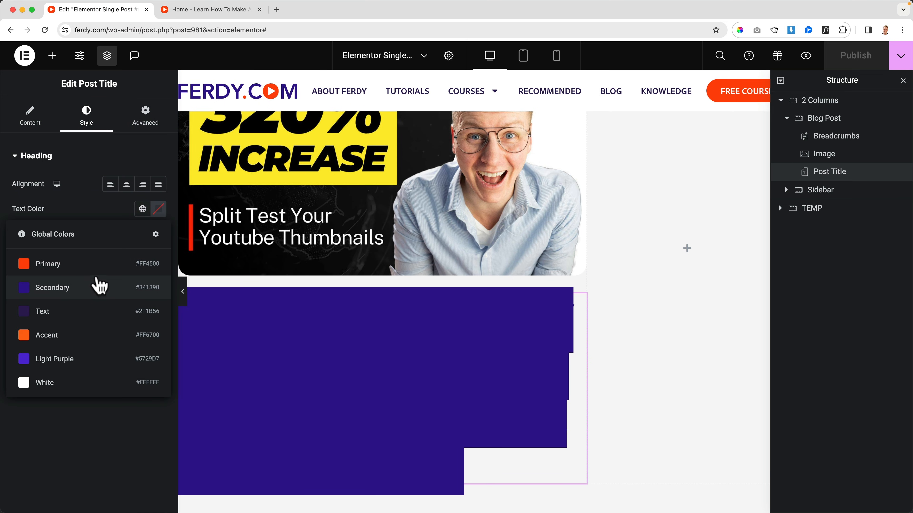
left_click(67, 383)
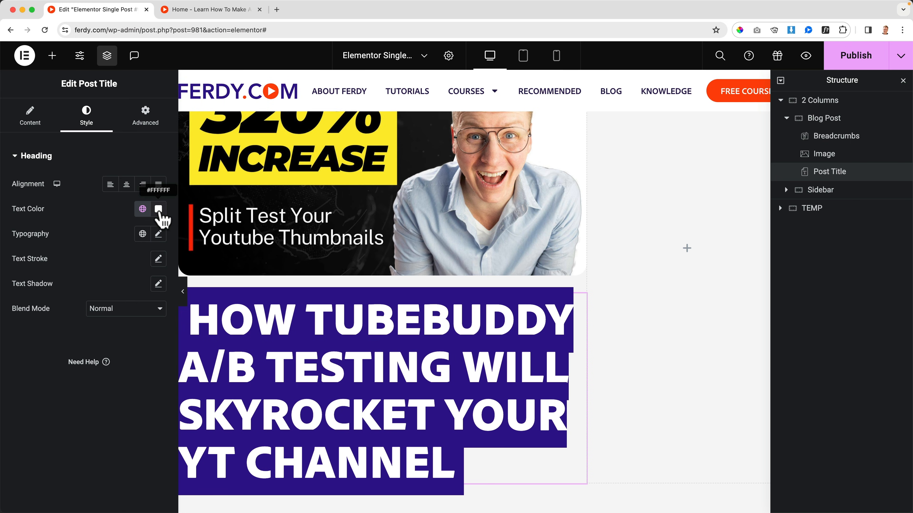
left_click(158, 209)
left_click(176, 239)
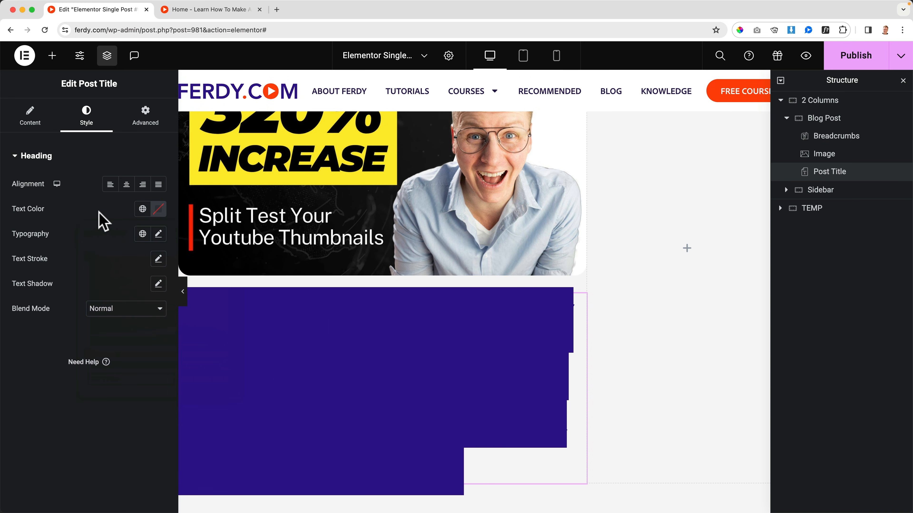
Step: Assign the CSS class "blogtitle" to the Post Title widget
left_click(145, 124)
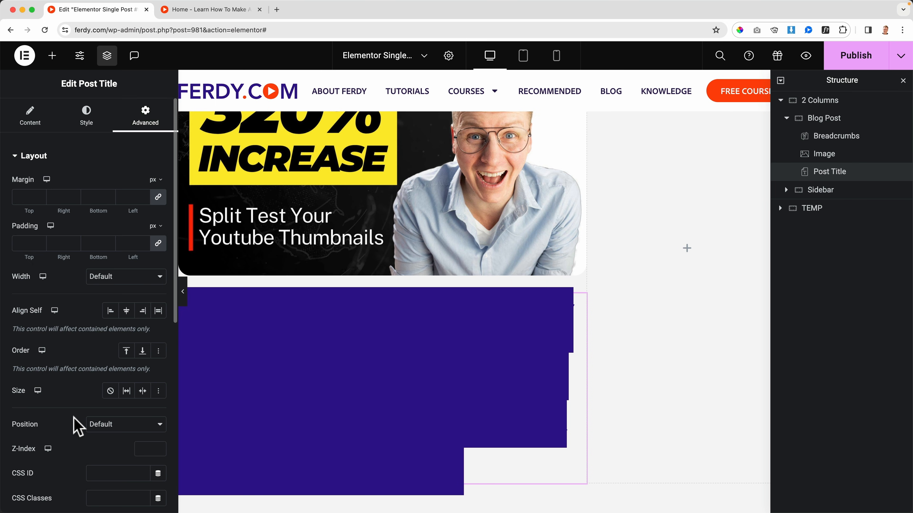
scroll(81, 419, "down", 2)
left_click(105, 438)
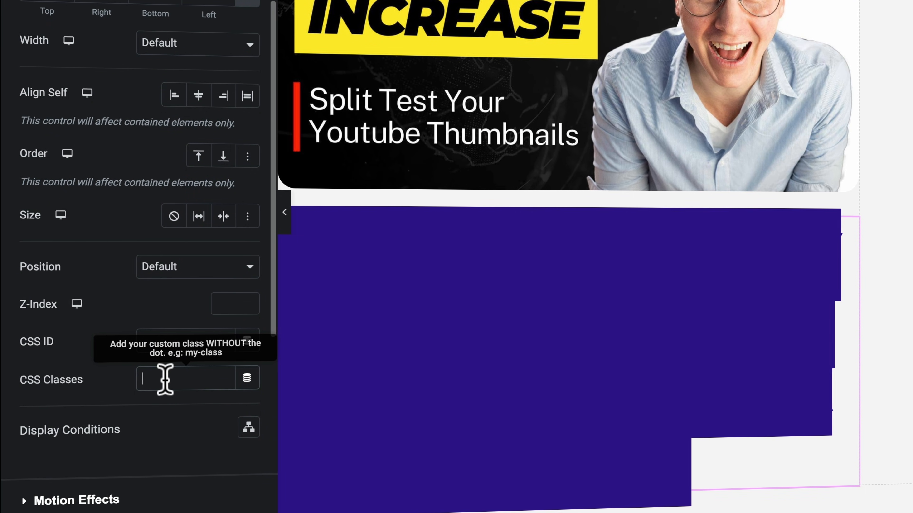
type("blogtitle")
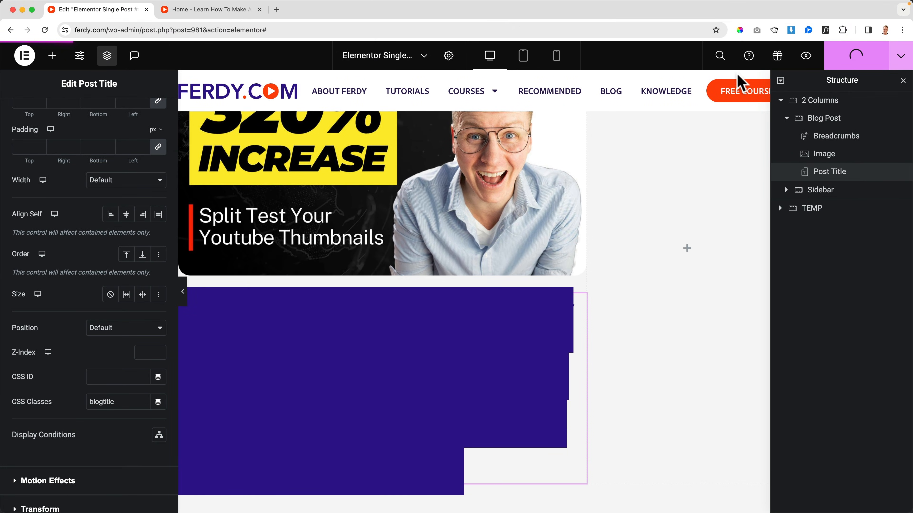
Step: Start a new ".blogtitle h1" rule below the existing rules in the site-wide Custom CSS
left_click(80, 60)
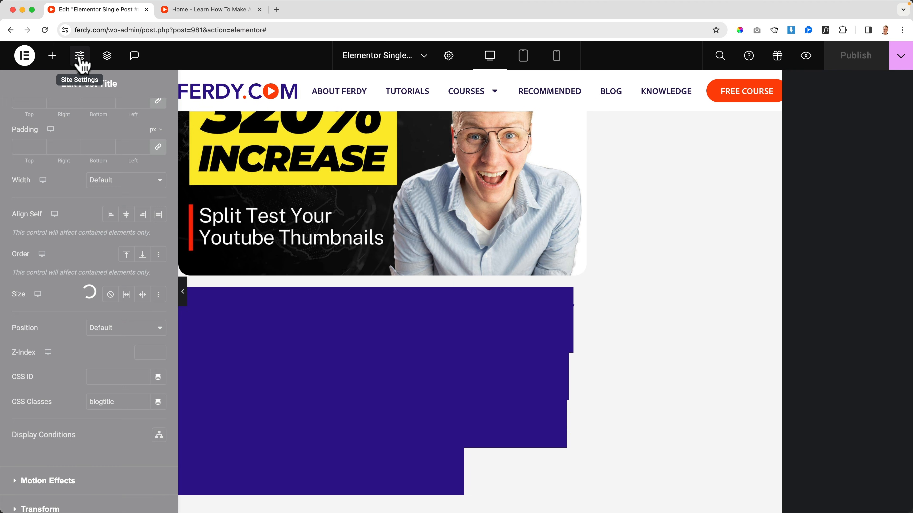
scroll(95, 280, "down", 5)
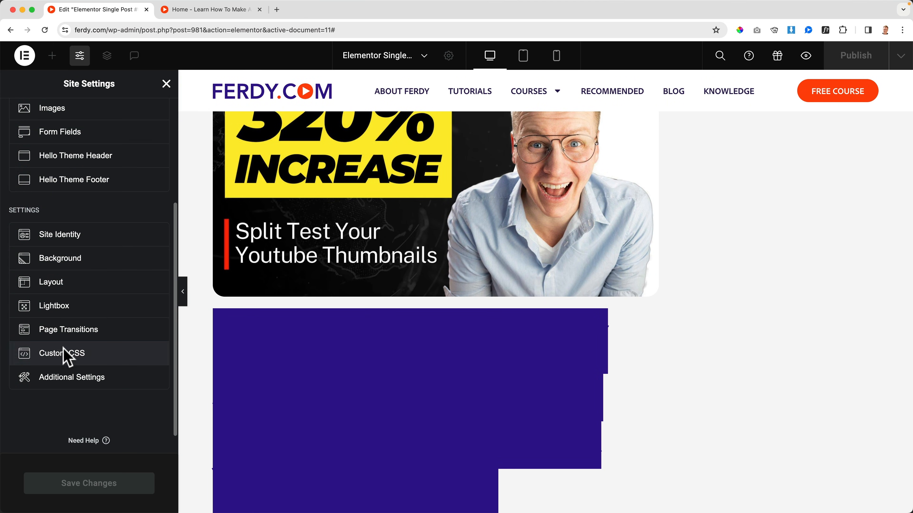
left_click(65, 354)
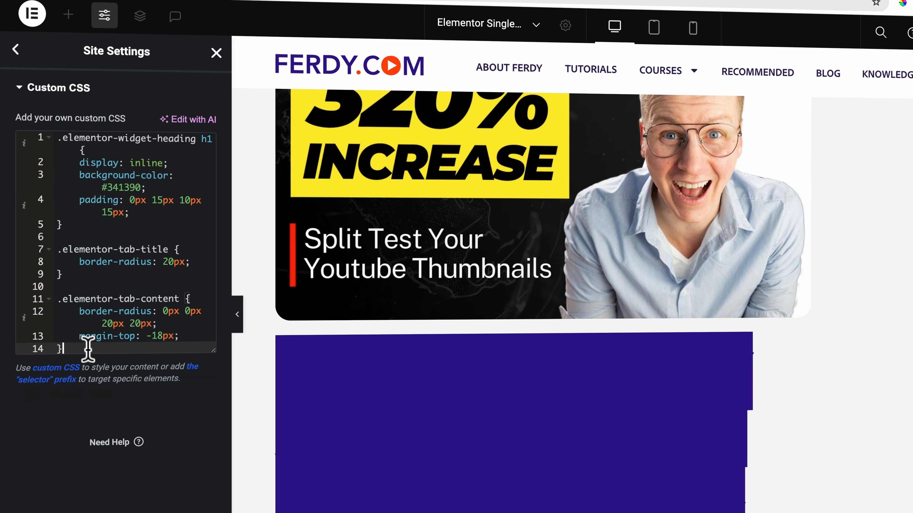
left_click(67, 317)
key("Return")
key("Return")
type("b")
key("BackSpace")
type(".blog")
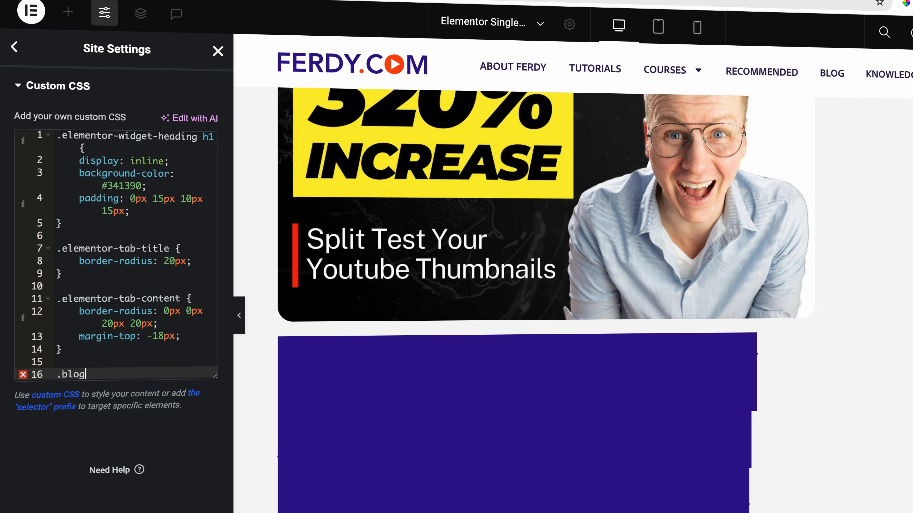
type("title h1 ")
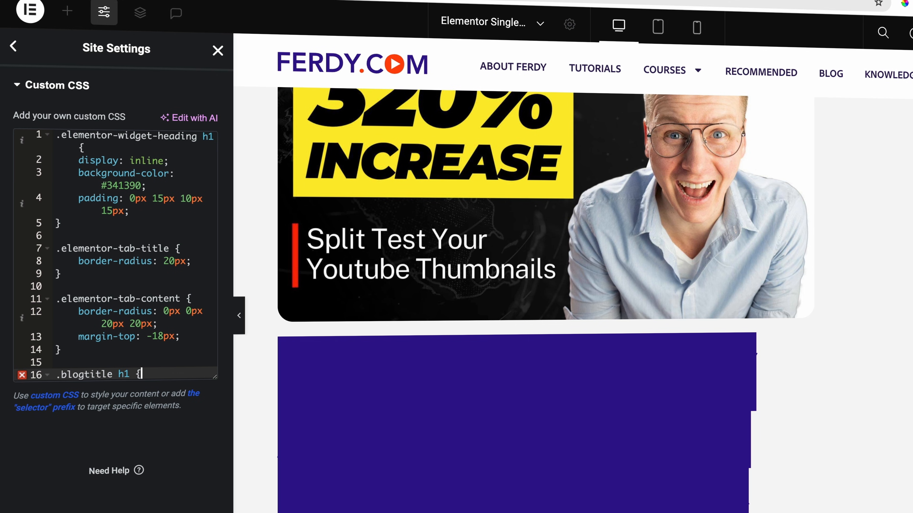
type("{")
key("Return")
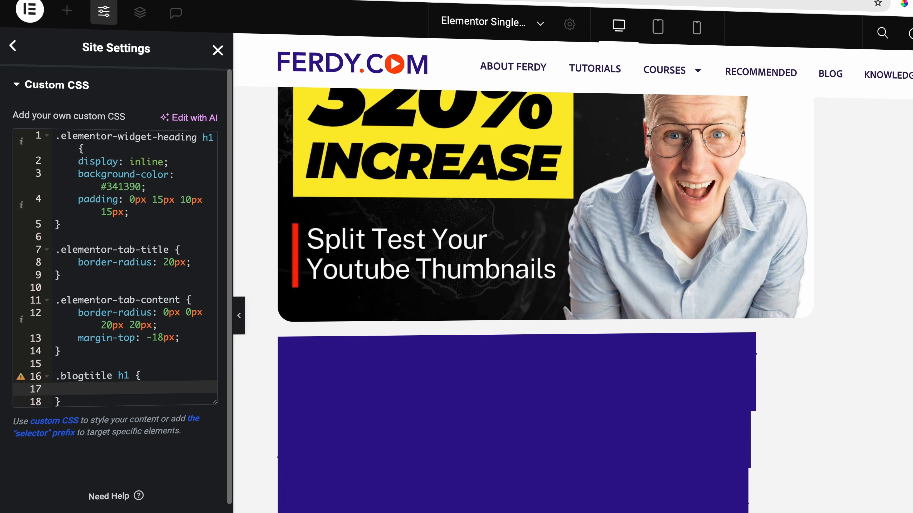
Step: Give the ".blogtitle h1" rule a background of #FFF
type("backgrou")
key("Return")
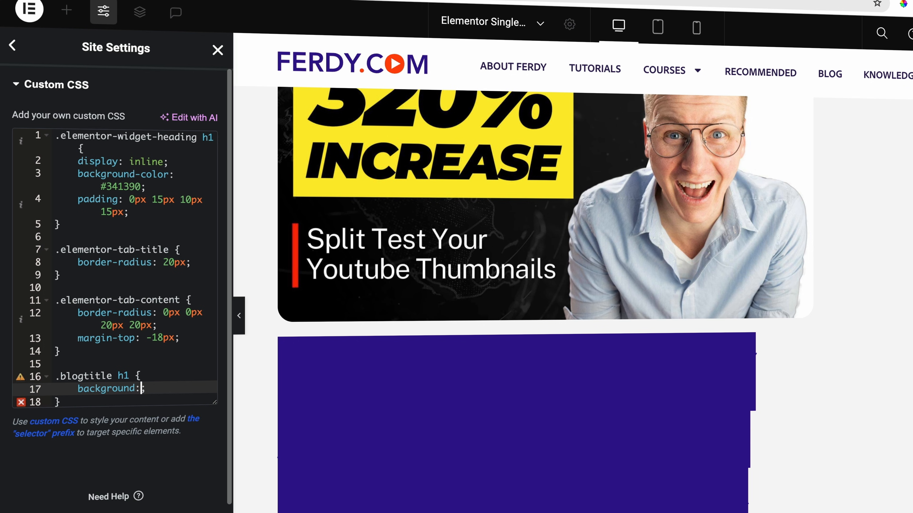
type("#FFF")
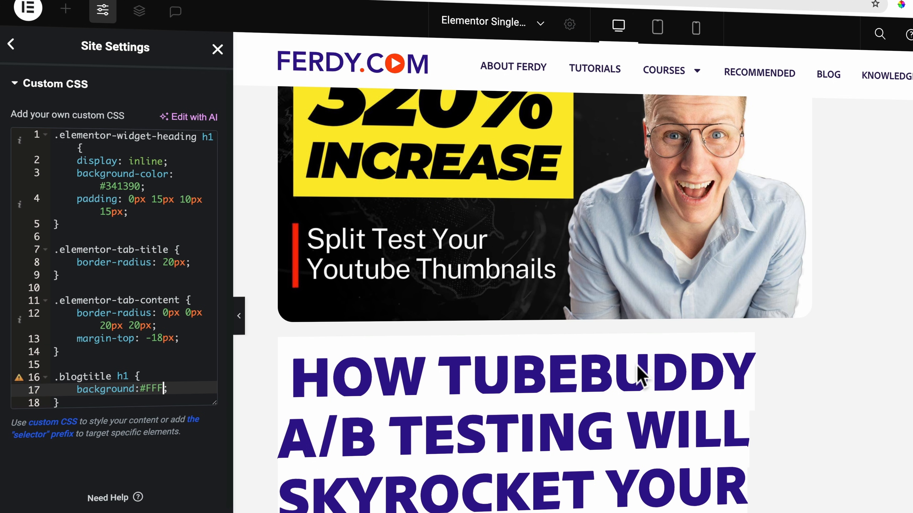
scroll(634, 372, "down", 2)
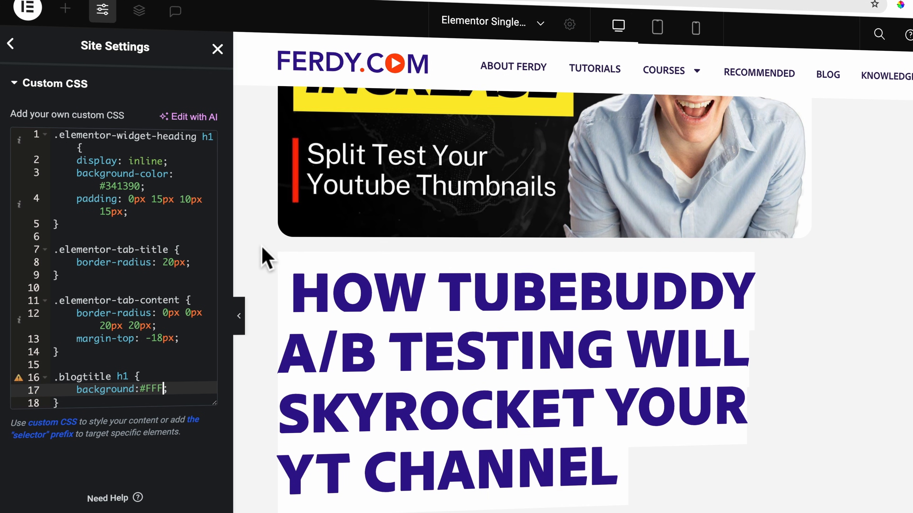
Step: Change the ".blogtitle h1" background to rgb(0,0,0,0), save the site settings and return to the template editor
left_click(142, 389)
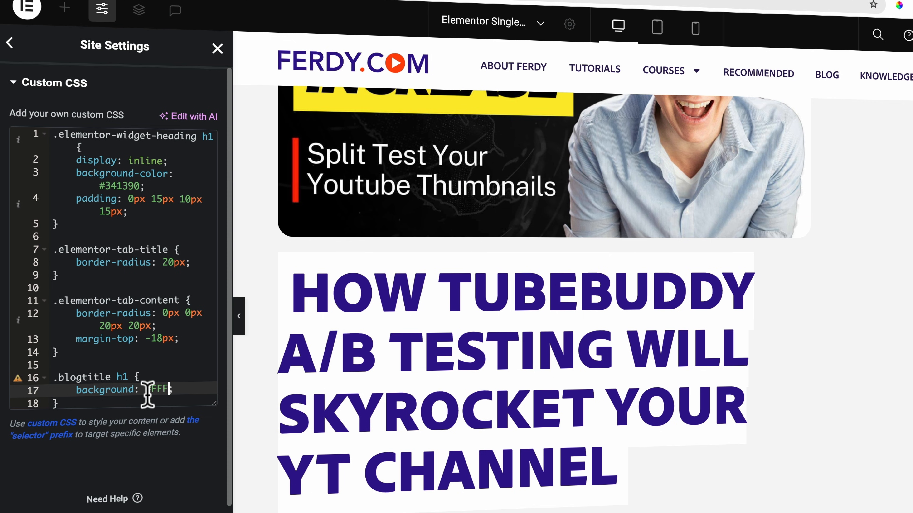
left_click_drag(166, 389, 148, 389)
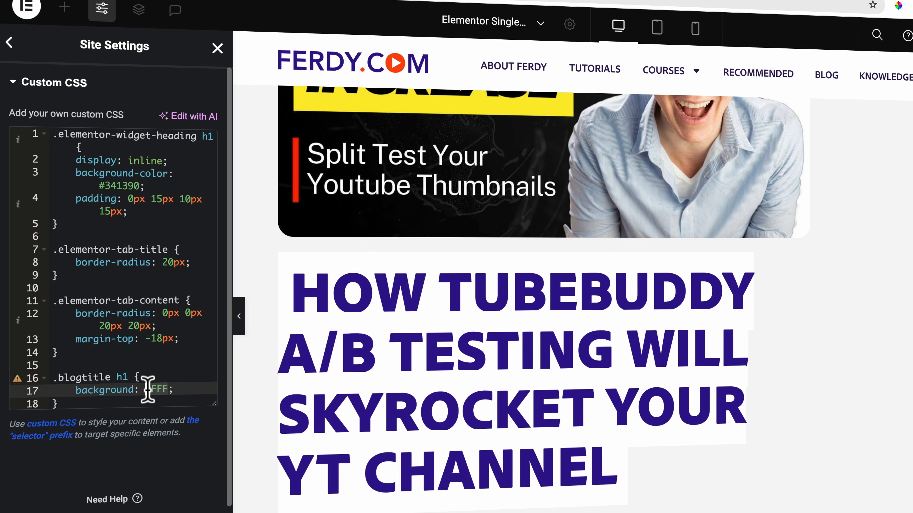
type("rgb ")
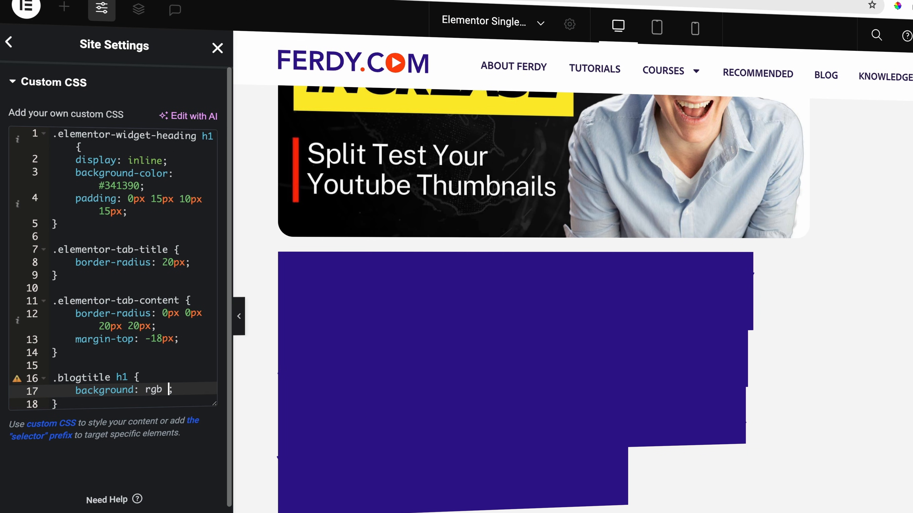
type("(")
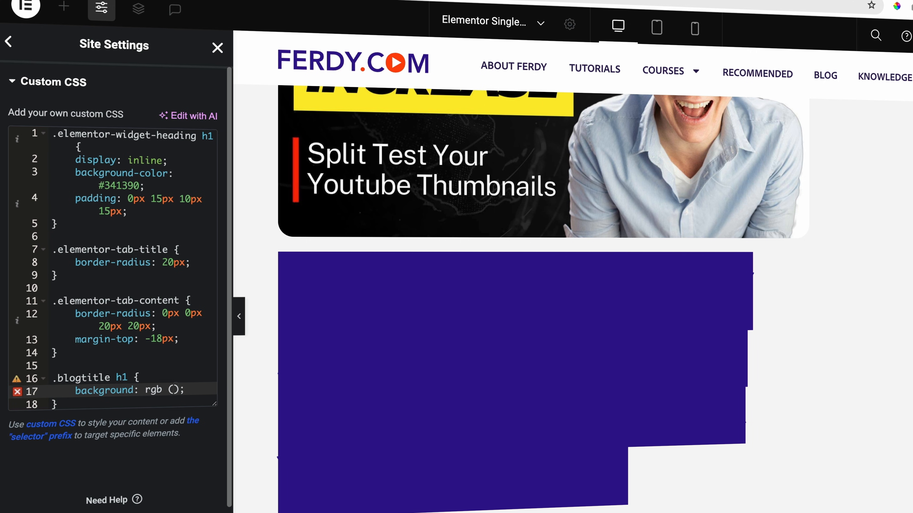
type("0,0,0")
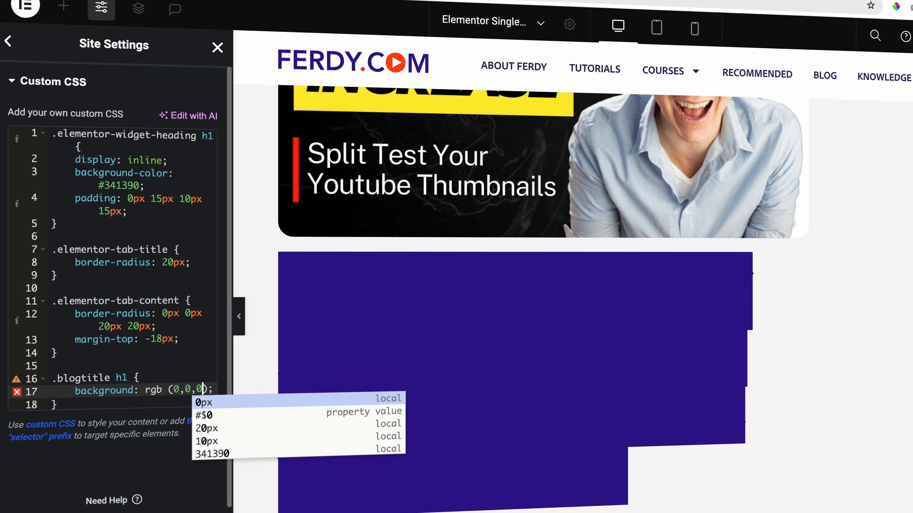
type(",")
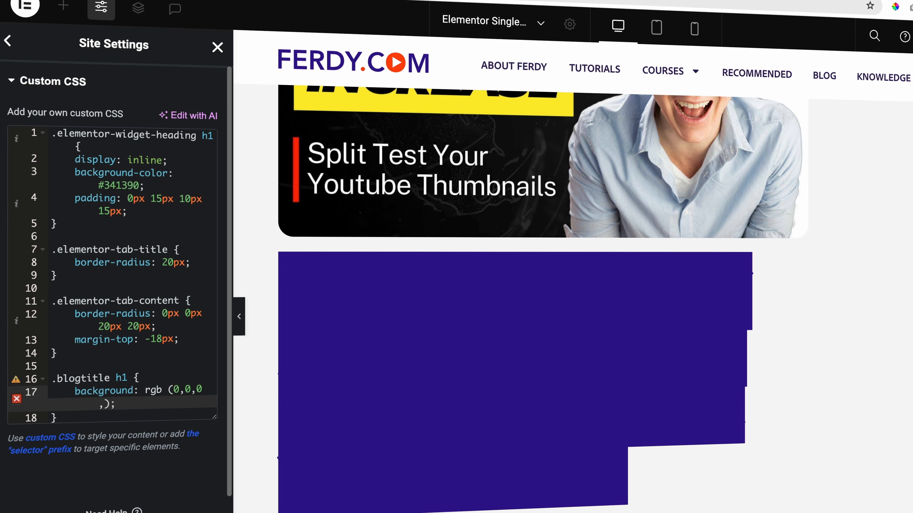
type("0")
left_click(168, 390)
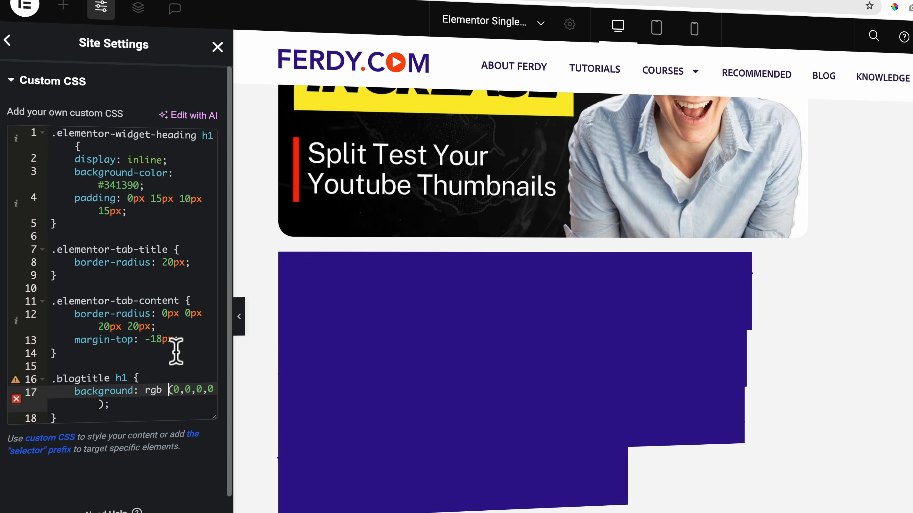
key("BackSpace")
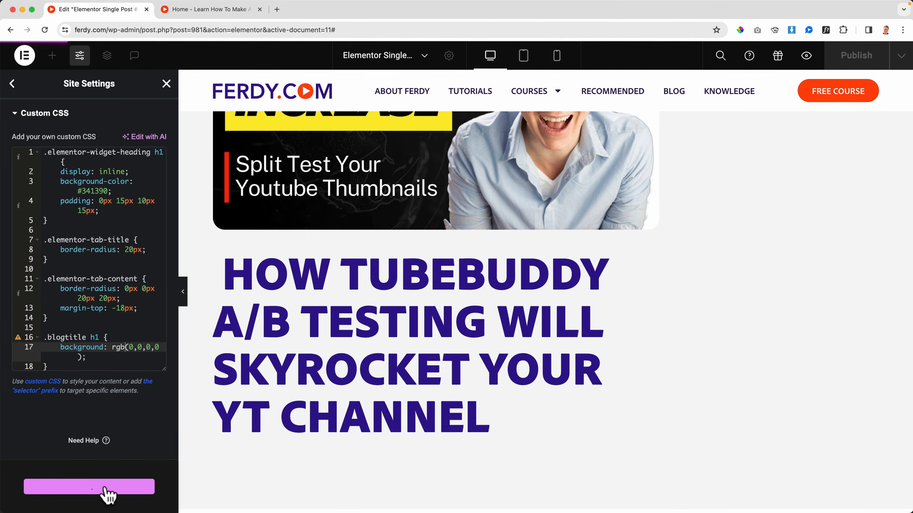
left_click(108, 482)
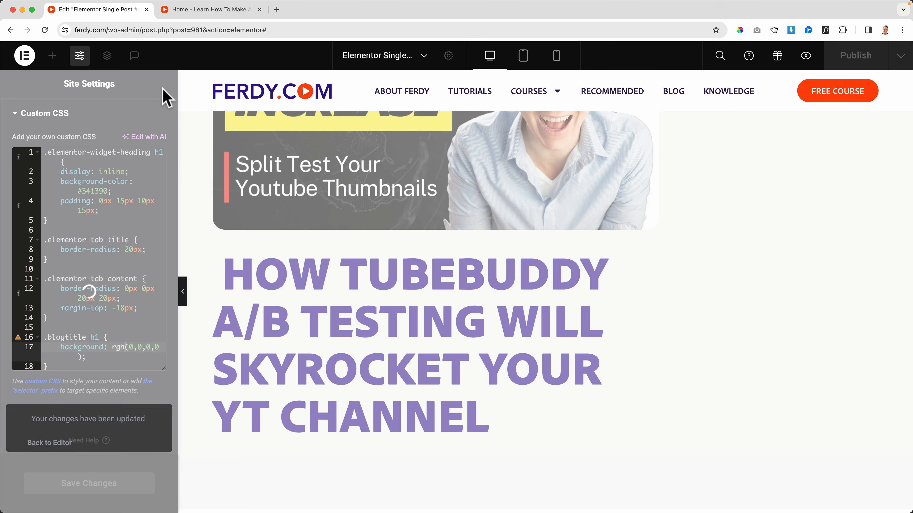
left_click(166, 85)
Step: Set the post title's typography transform to Capitalize
scroll(356, 322, "down", 5)
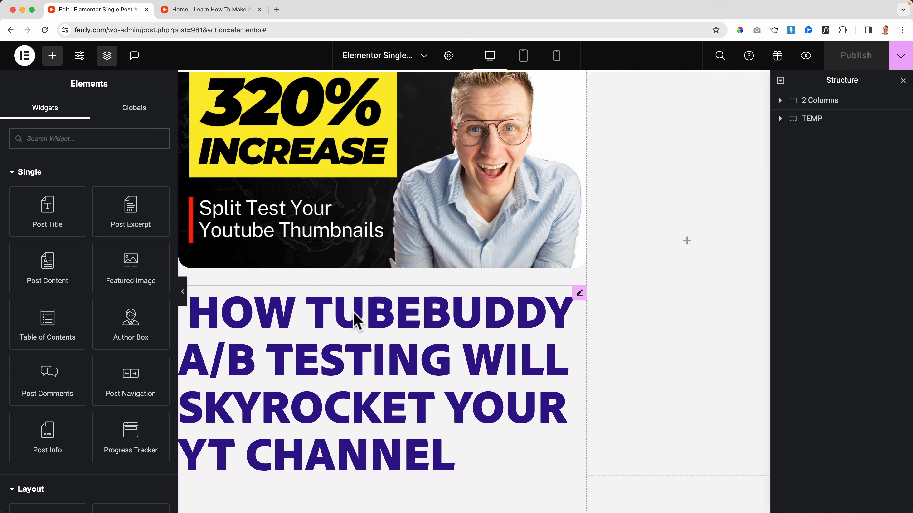
left_click(403, 326)
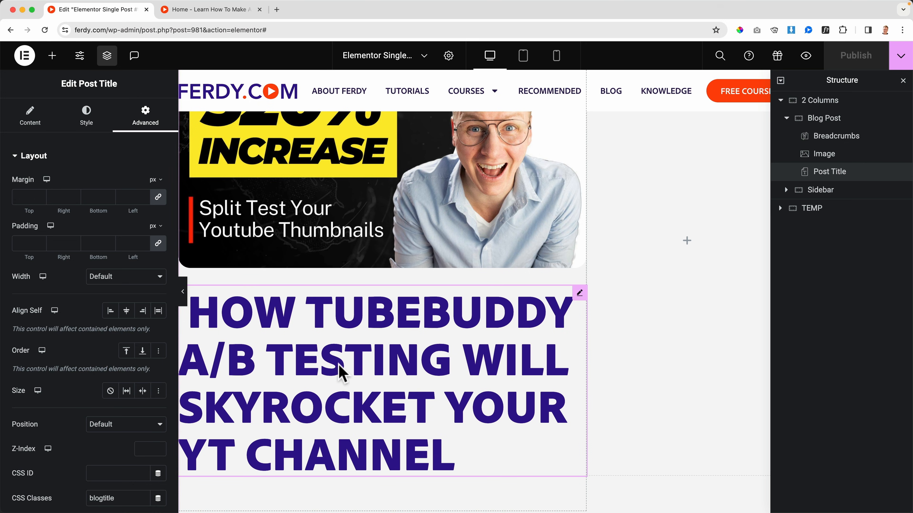
left_click(86, 119)
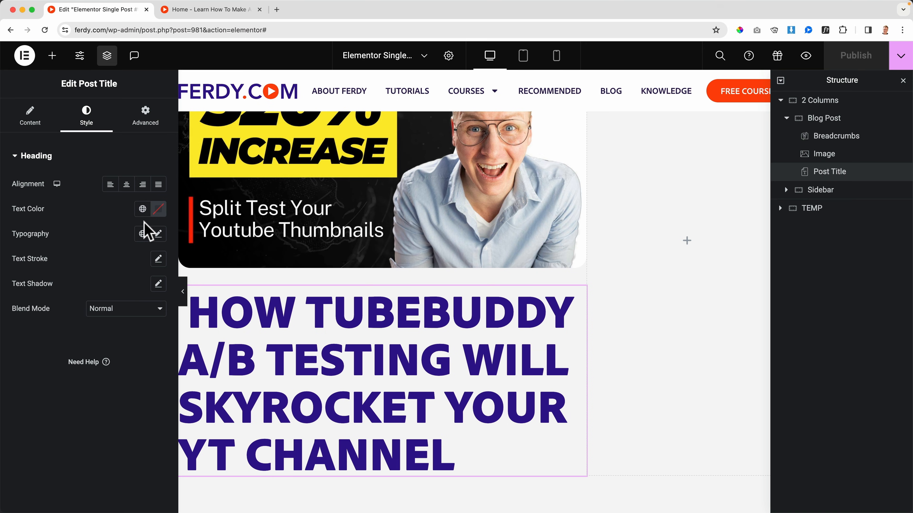
left_click(159, 234)
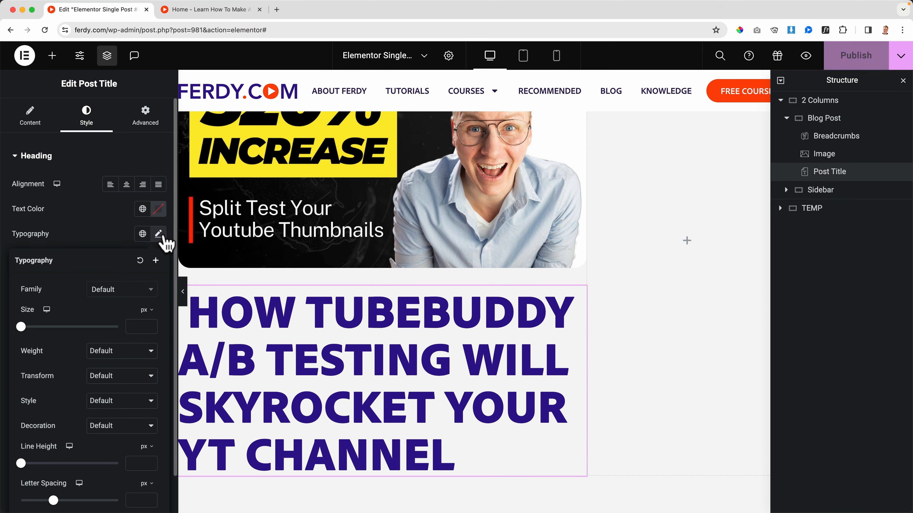
left_click(110, 372)
left_click(114, 410)
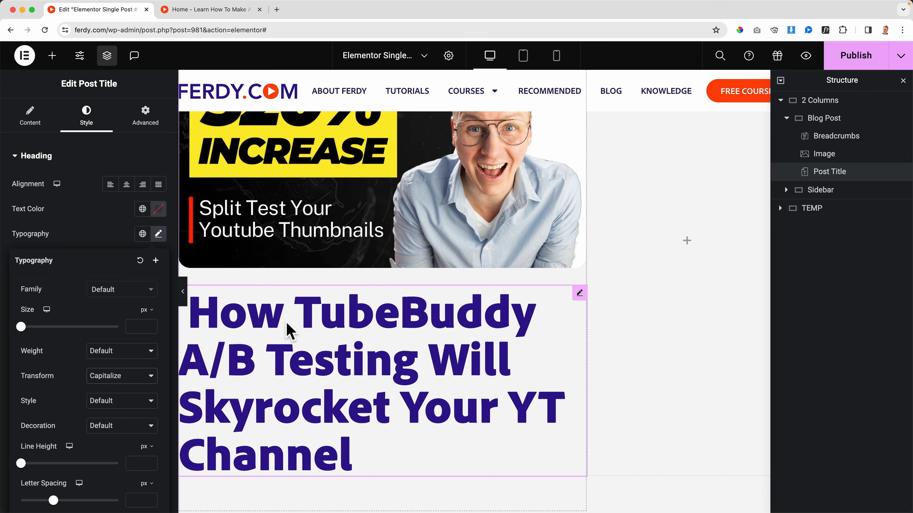
Step: Set the post title's font size to 40 px in its typography settings
left_click(112, 244)
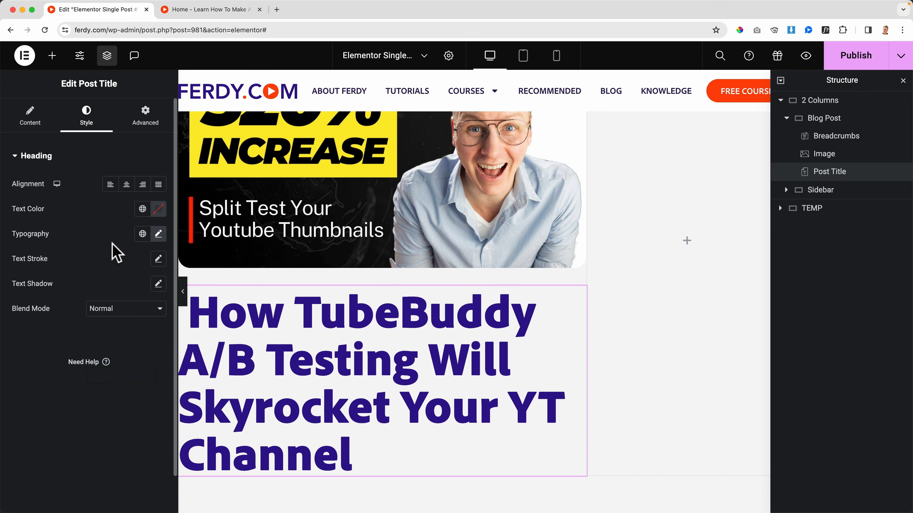
left_click(158, 235)
left_click(134, 326)
type("2")
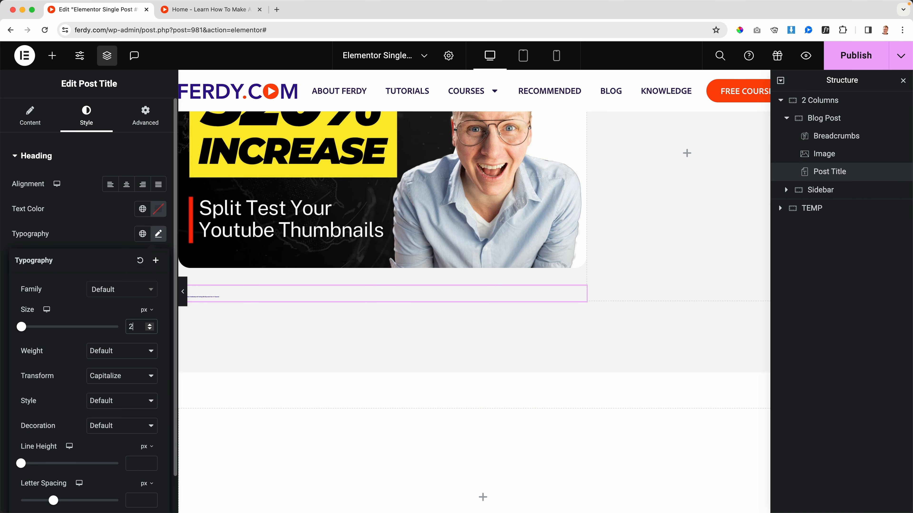
key("Up")
key("Up")
key("Up")
key("Up")
key("Up")
key("Up")
key("Up")
key("Up")
key("Up")
key("Up")
key("Up")
key("Up")
key("Up")
key("Up")
key("Up")
key("Up")
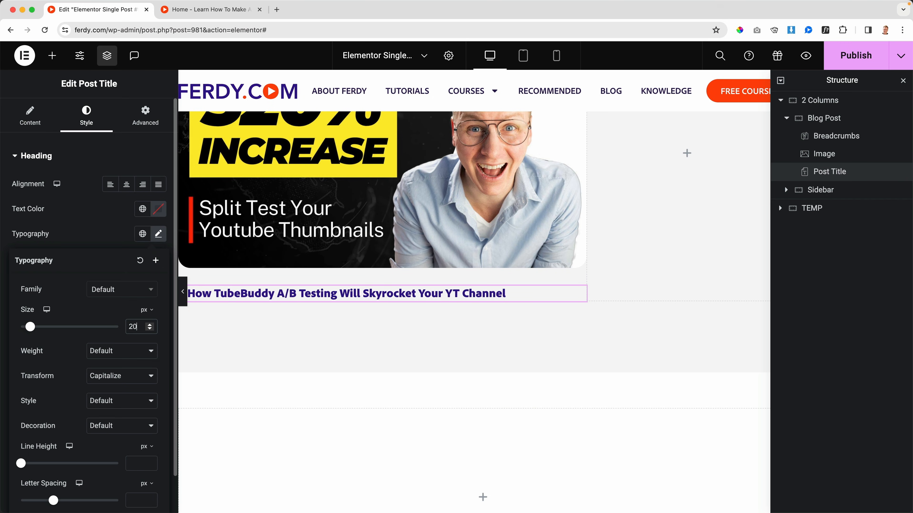
key("Up")
key("Up")
key("Up")
key("Up")
key("Up")
key("Up")
key("Up")
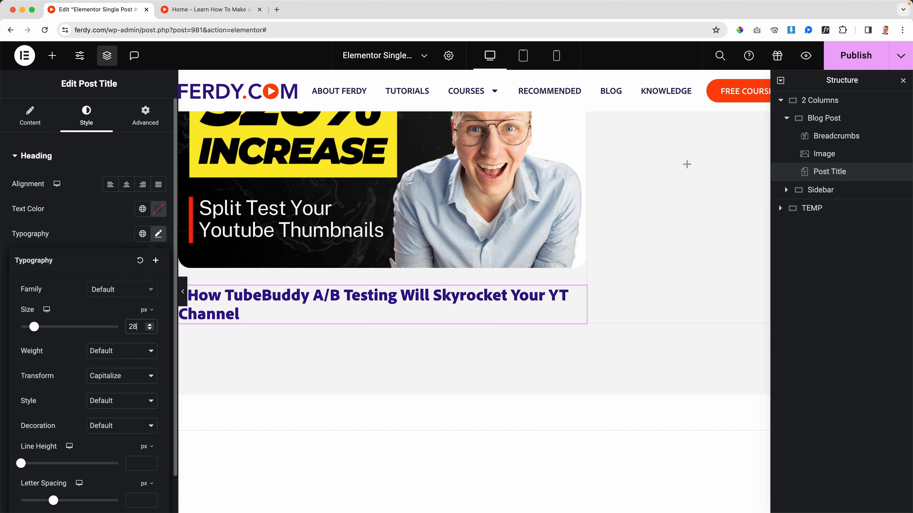
key("Up")
key("Up")
key("Up")
key("Up")
key("Up")
key("Up")
key("Up")
key("Up")
key("Up")
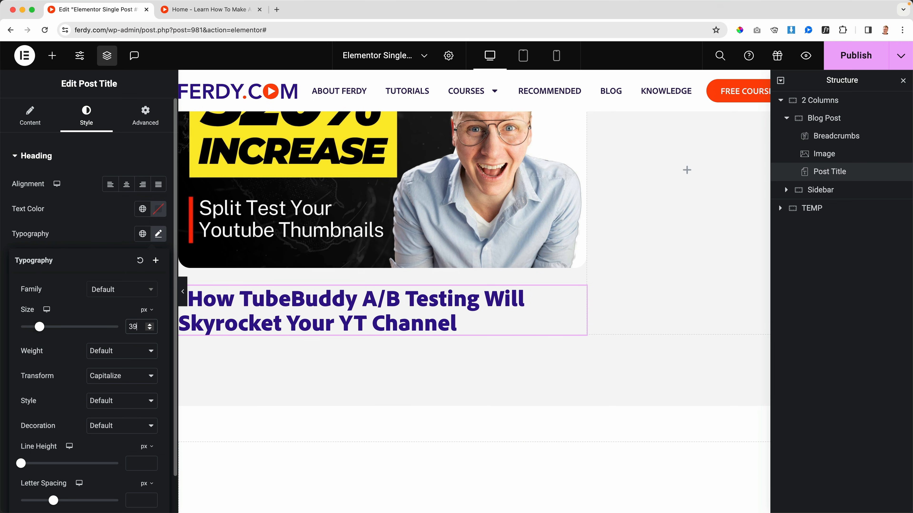
key("Up")
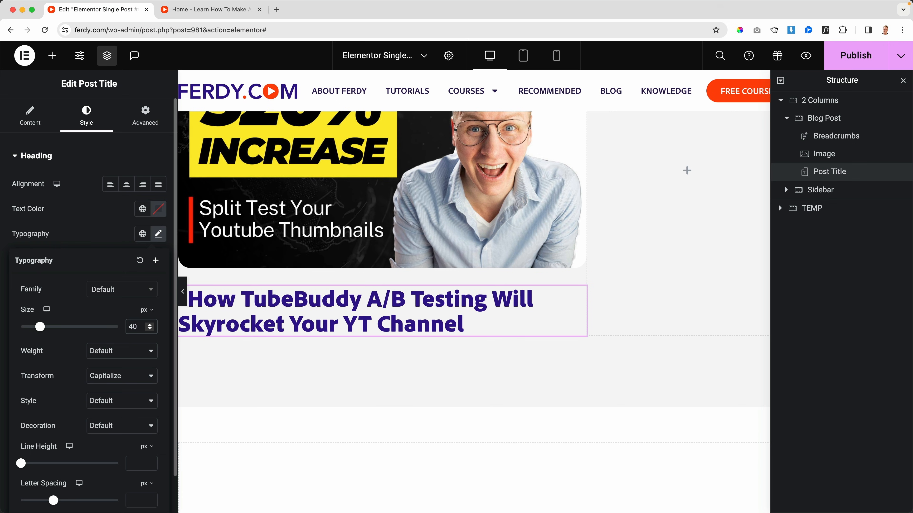
Step: Set the post title's font weight to 600 (Semi Bold) and publish the template
left_click(118, 378)
left_click(116, 376)
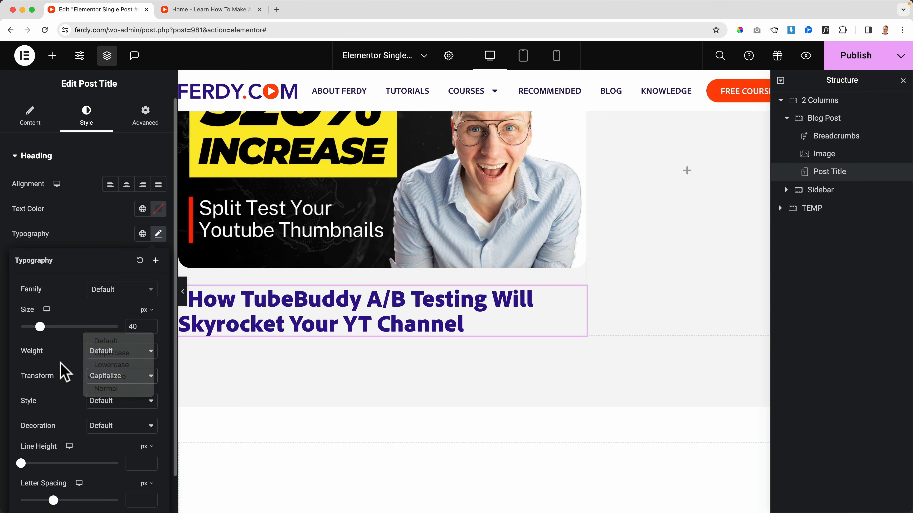
left_click(108, 351)
left_click(119, 304)
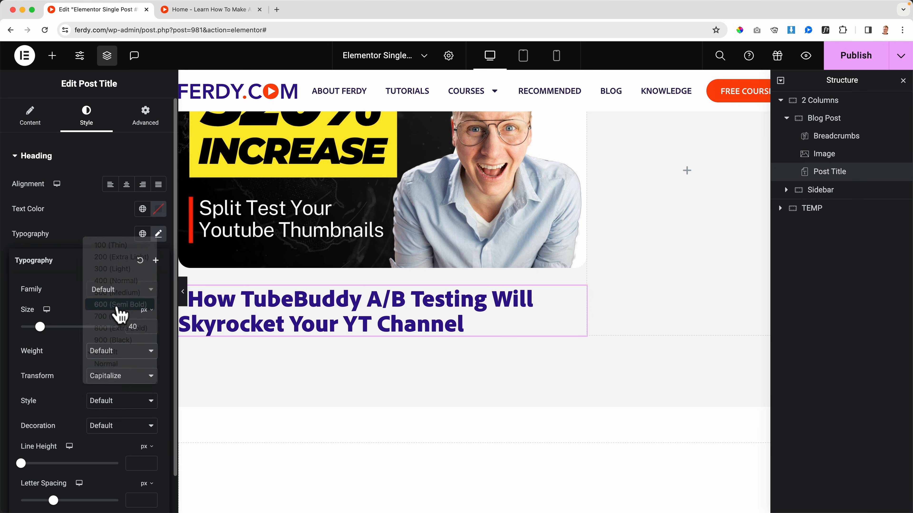
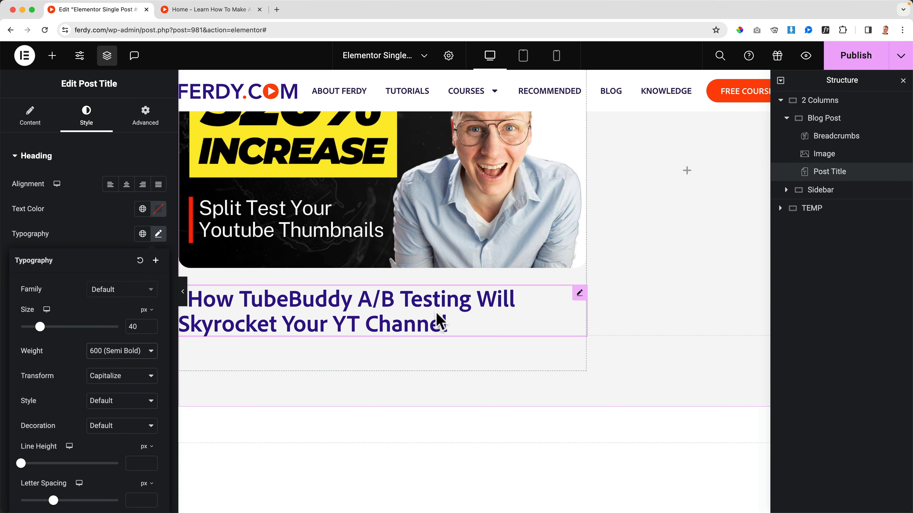
left_click(856, 65)
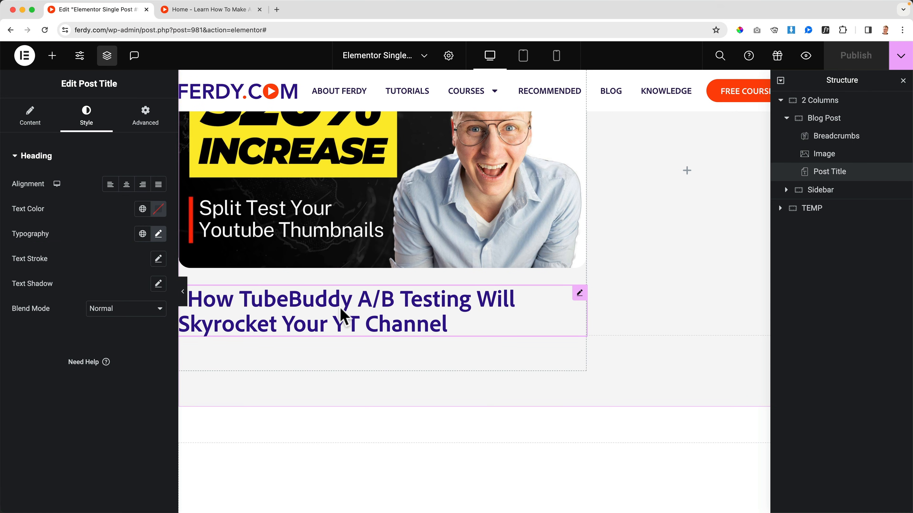
Step: Add "padding: 0px;" to the ".blogtitle h1" rule in the site-wide Custom CSS, save the site settings and return to the template editor
scroll(340, 308, "down", 1)
left_click(79, 56)
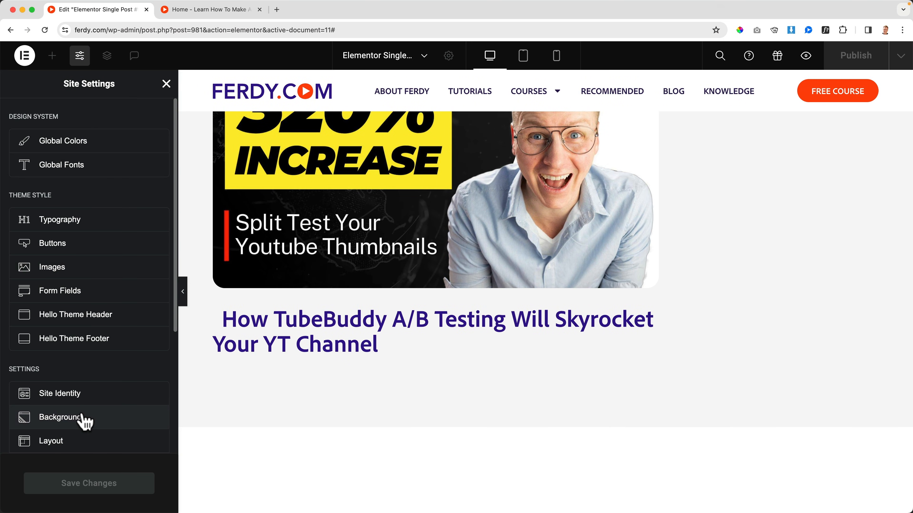
scroll(86, 423, "down", 5)
left_click(62, 329)
scroll(71, 316, "down", 2)
left_click(101, 328)
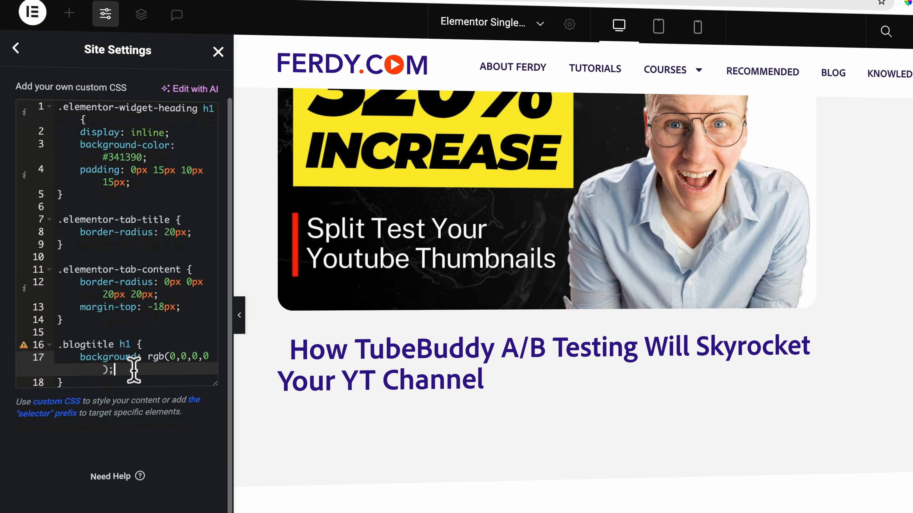
key("Return")
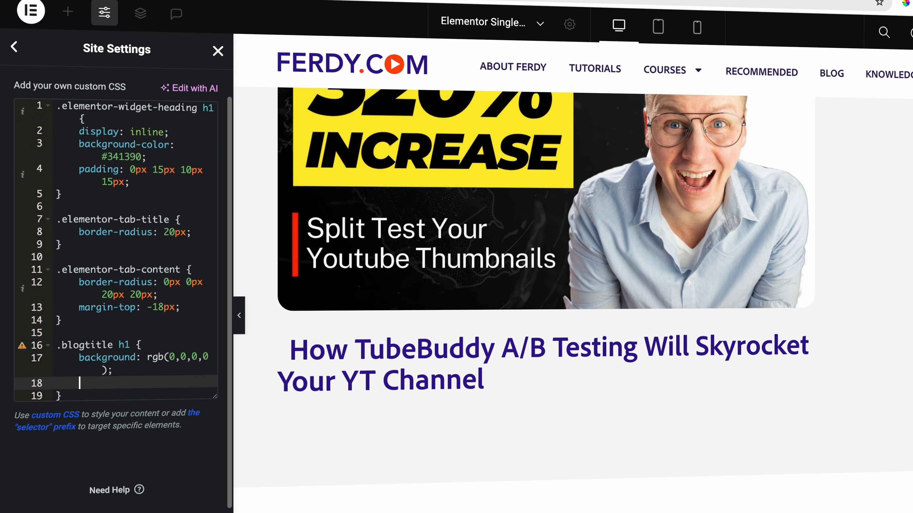
type("padding: 0px;")
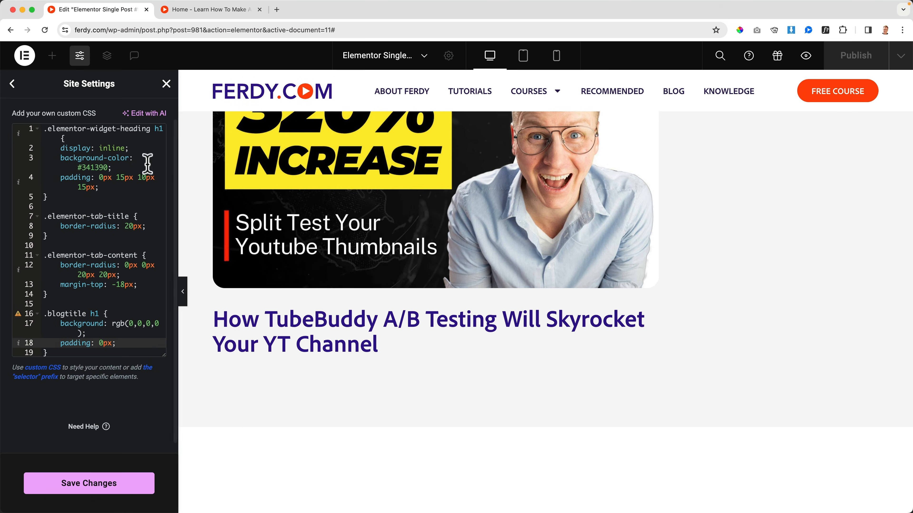
left_click(94, 483)
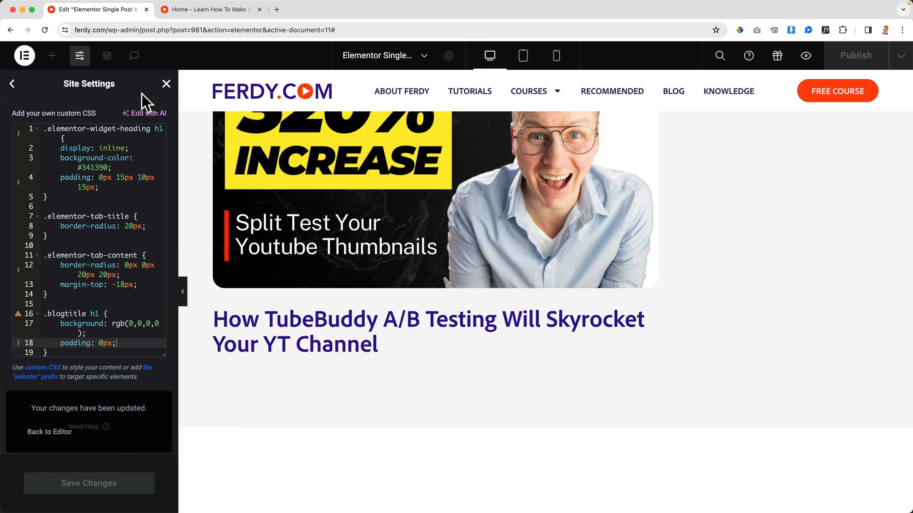
left_click(166, 83)
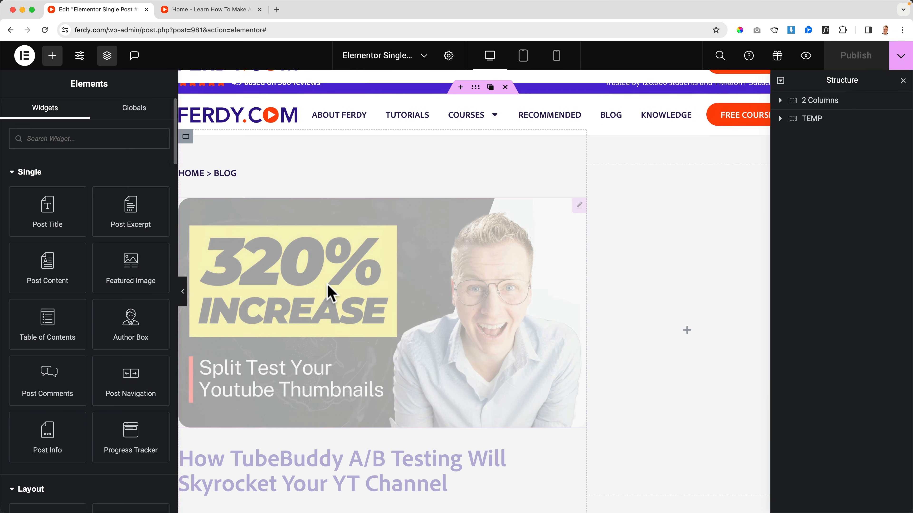
Step: Add a Post Content widget below the post title in the Blog Post column and publish the template
scroll(375, 291, "down", 2)
scroll(376, 291, "up", 2)
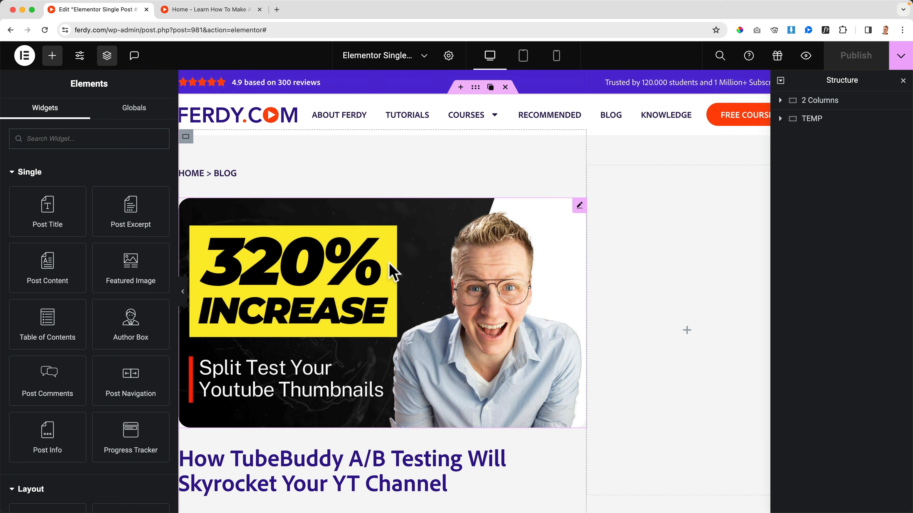
scroll(395, 252, "down", 4)
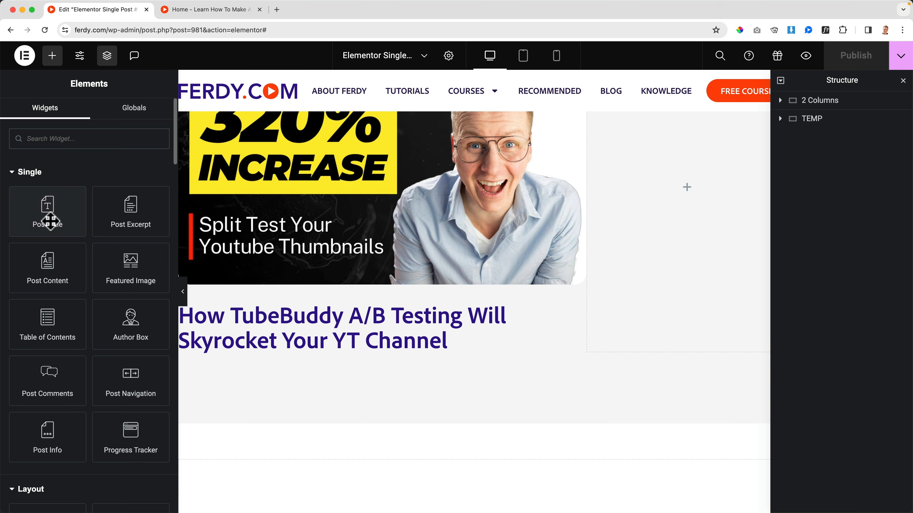
left_click_drag(52, 262, 290, 356)
scroll(354, 349, "down", 1)
scroll(354, 350, "down", 20)
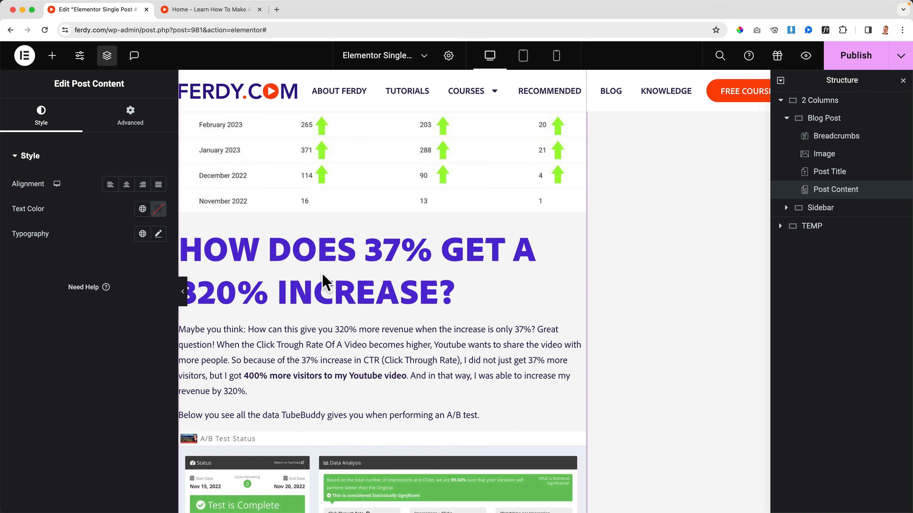
scroll(333, 277, "up", 8)
left_click(877, 66)
Step: Open the TubeBuddy A/B testing post from the live site's Blog page and examine its title, headings and body text
left_click(212, 10)
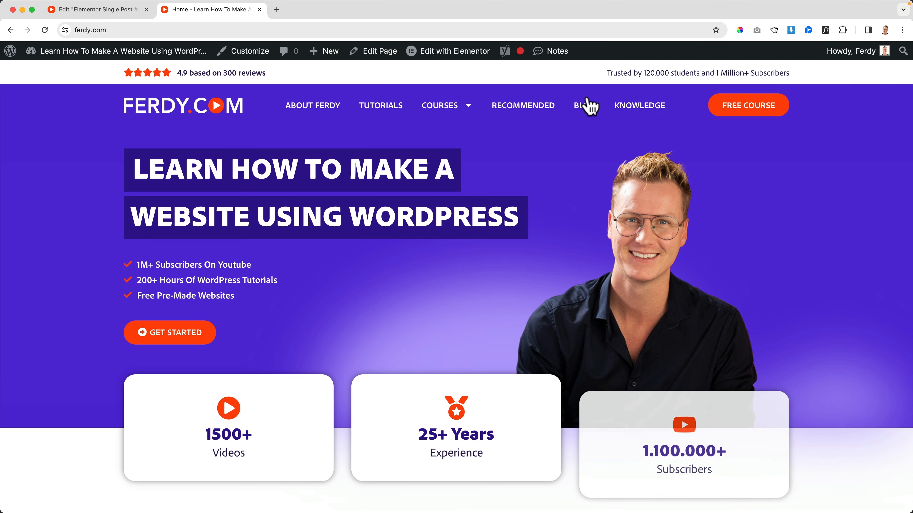
left_click(586, 106)
scroll(204, 272, "down", 4)
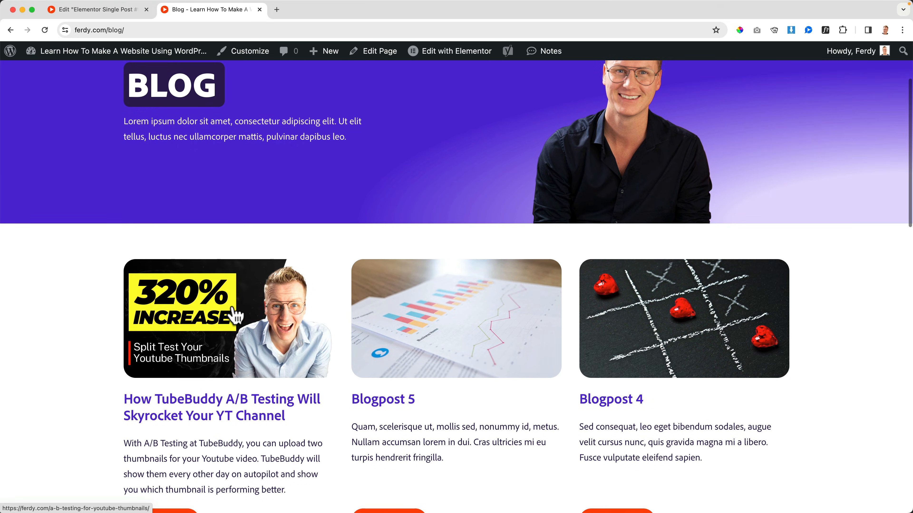
left_click(236, 316)
scroll(277, 291, "down", 5)
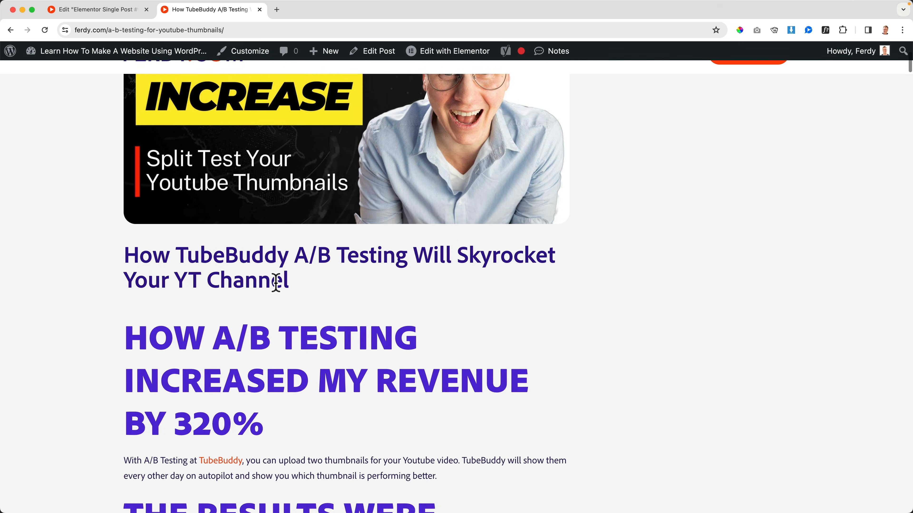
scroll(276, 283, "down", 15)
scroll(277, 279, "down", 5)
left_click_drag(234, 267, 401, 276)
left_click(401, 276)
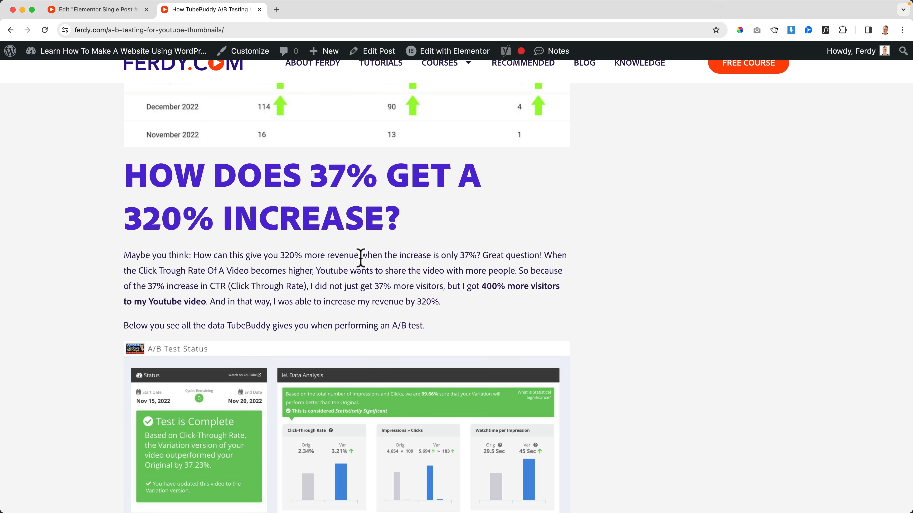
scroll(328, 253, "up", 18)
scroll(328, 249, "up", 3)
scroll(359, 252, "down", 6)
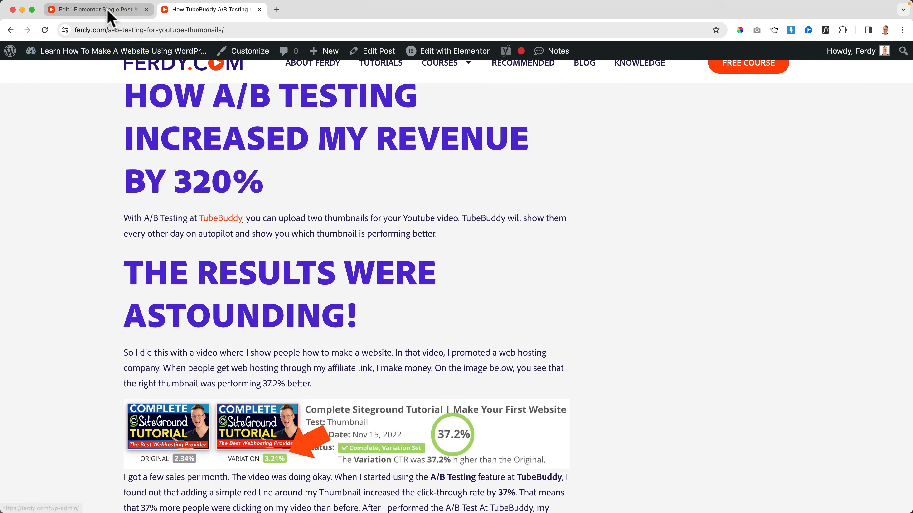
Step: Return to the template editor and set the site-wide body typography size to 18 px
left_click(111, 16)
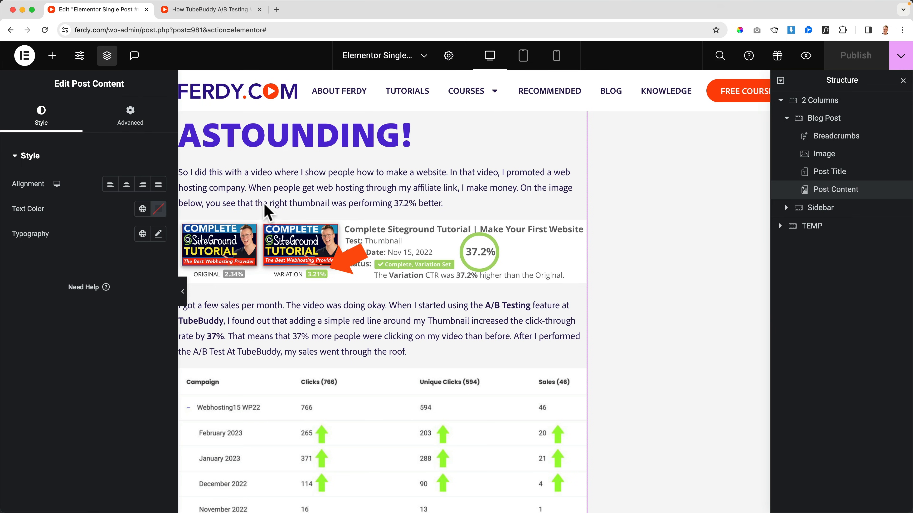
left_click(80, 56)
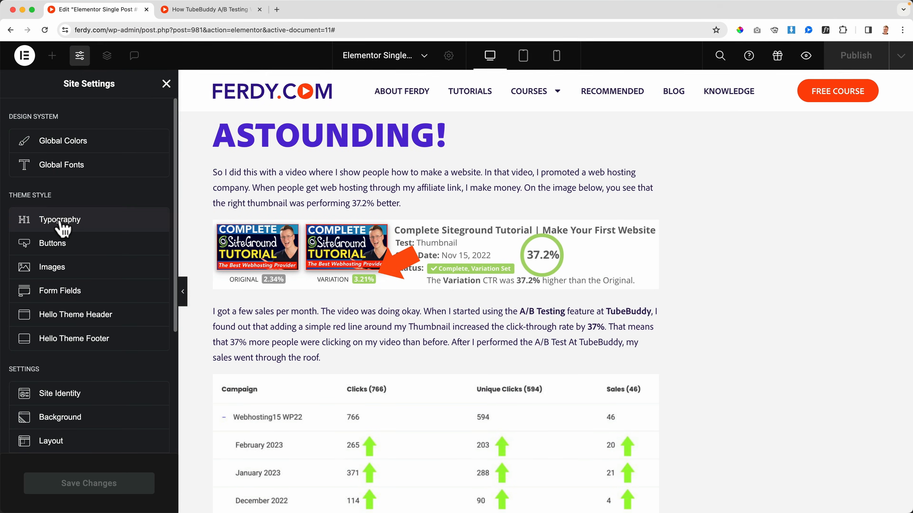
left_click(61, 221)
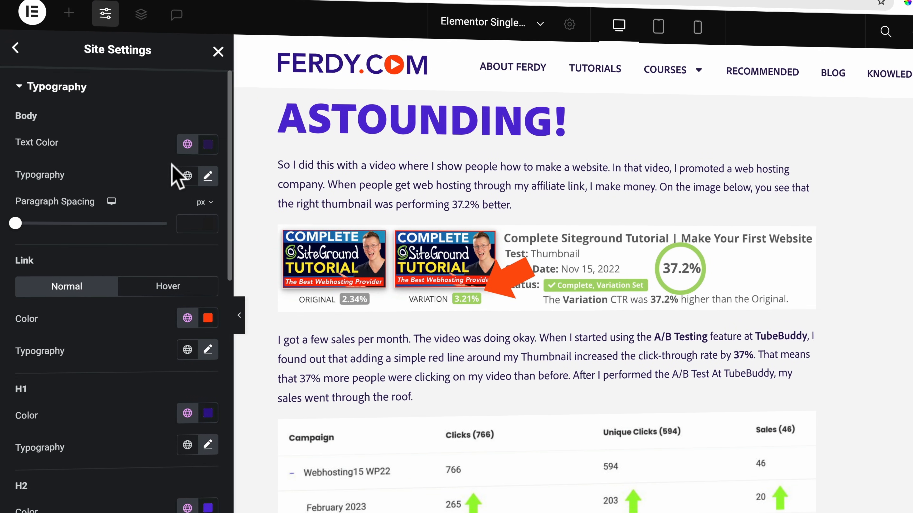
left_click(208, 176)
key("Up")
key("Up")
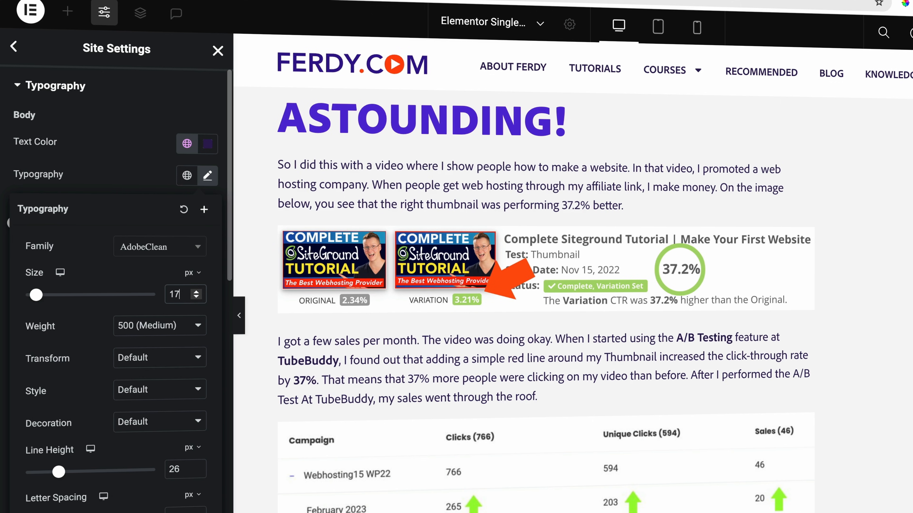
Step: Set the site-wide body typography line height to 32 px
left_click(177, 469)
key("Up")
key("Up")
key("Up")
key("Up")
key("Up")
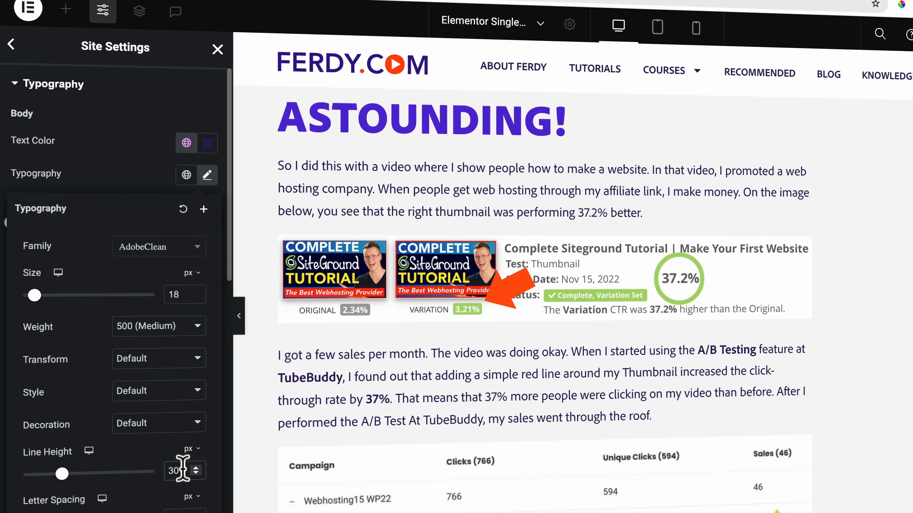
key("Up")
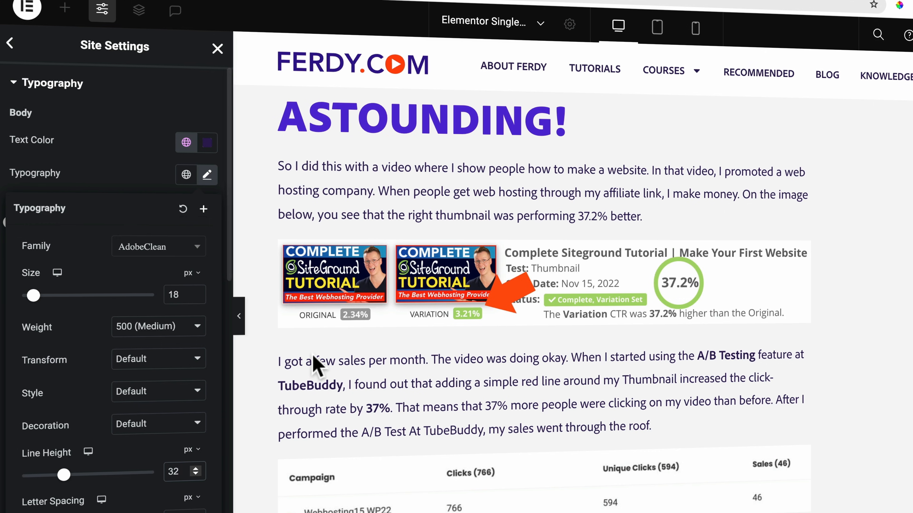
key("Up")
key("Up")
key("Up")
key("Up")
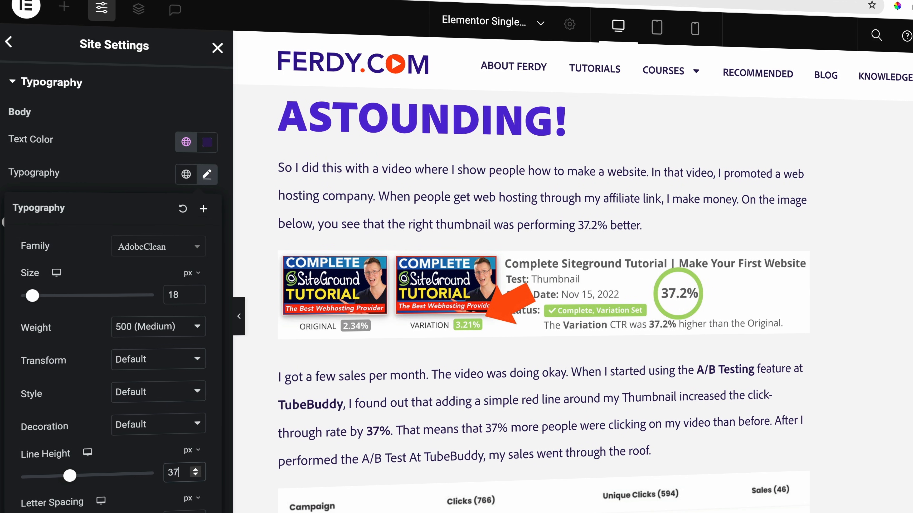
scroll(516, 318, "down", 12)
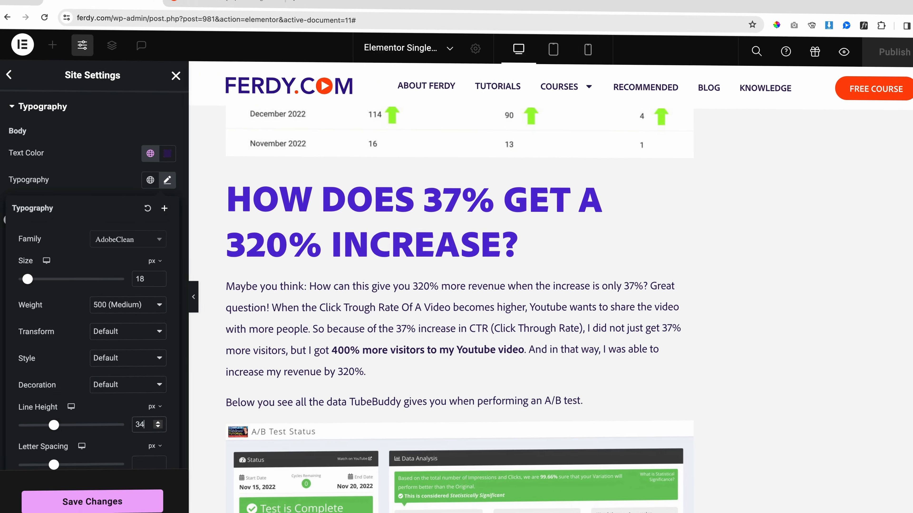
key("Down")
key("Down")
key("Down")
key("Down")
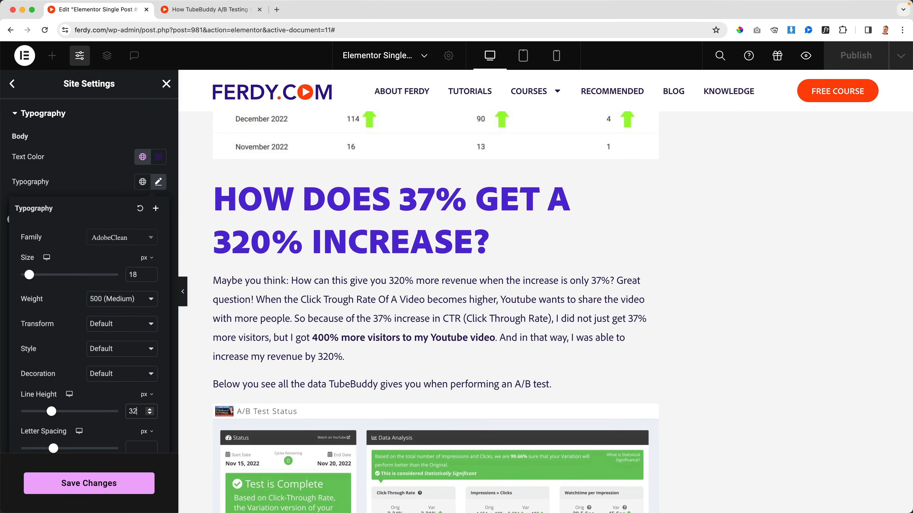
scroll(399, 293, "up", 10)
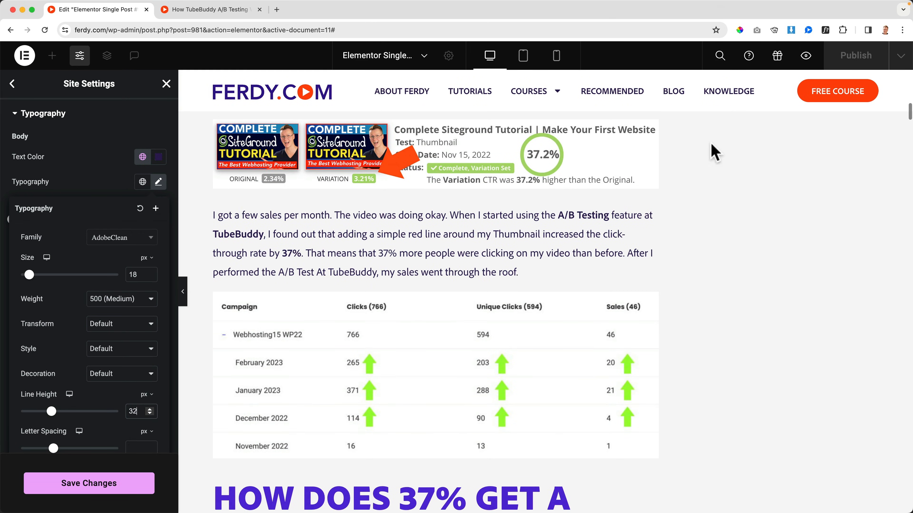
scroll(431, 257, "up", 5)
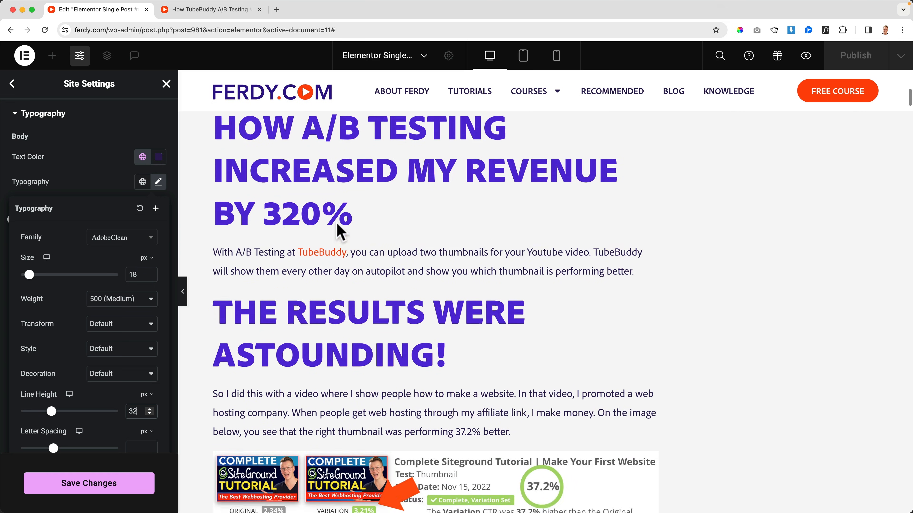
Step: Save the site-wide body typography changes and check the post's body text in the preview
scroll(402, 259, "down", 4)
left_click(102, 489)
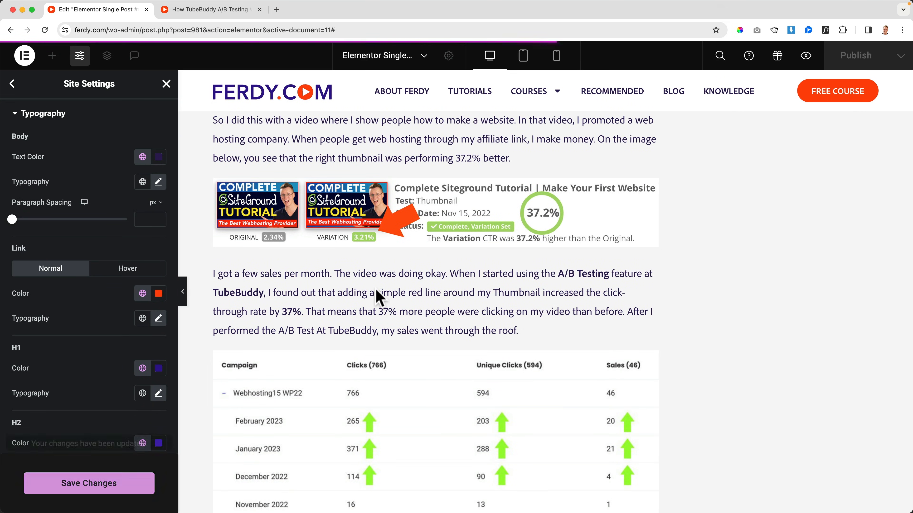
scroll(347, 212, "up", 10)
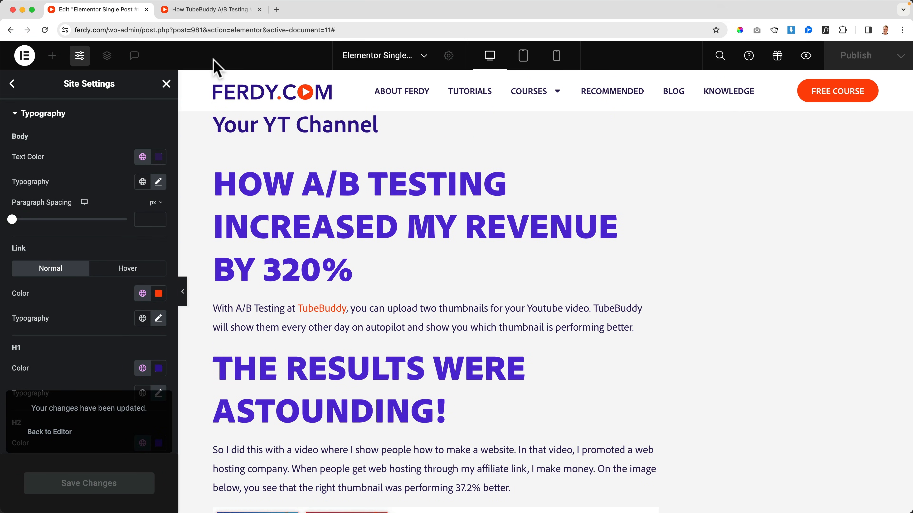
Step: Open the live site's home page, examine how its section headings are styled, and return to the template editor
left_click(203, 16)
scroll(270, 87, "up", 10)
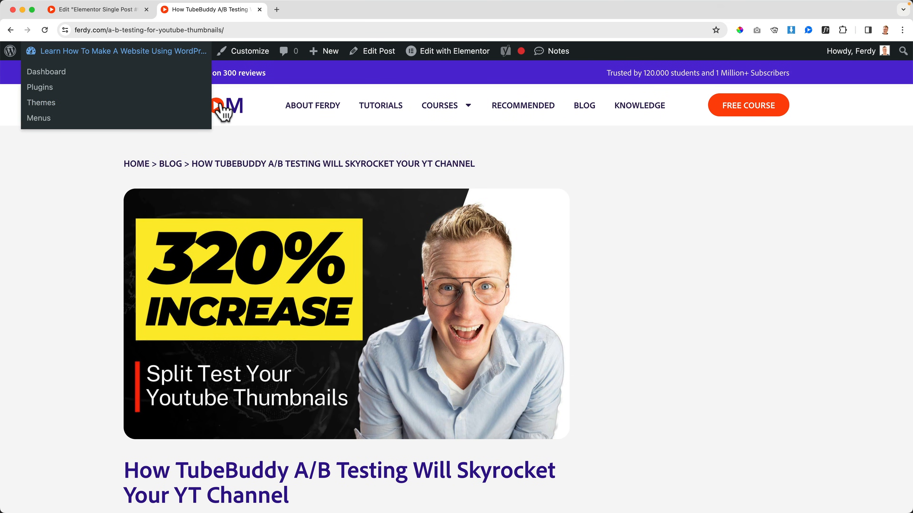
left_click(238, 115)
scroll(431, 223, "down", 8)
scroll(432, 219, "down", 2)
left_click_drag(304, 161, 615, 162)
left_click(617, 162)
left_click(94, 10)
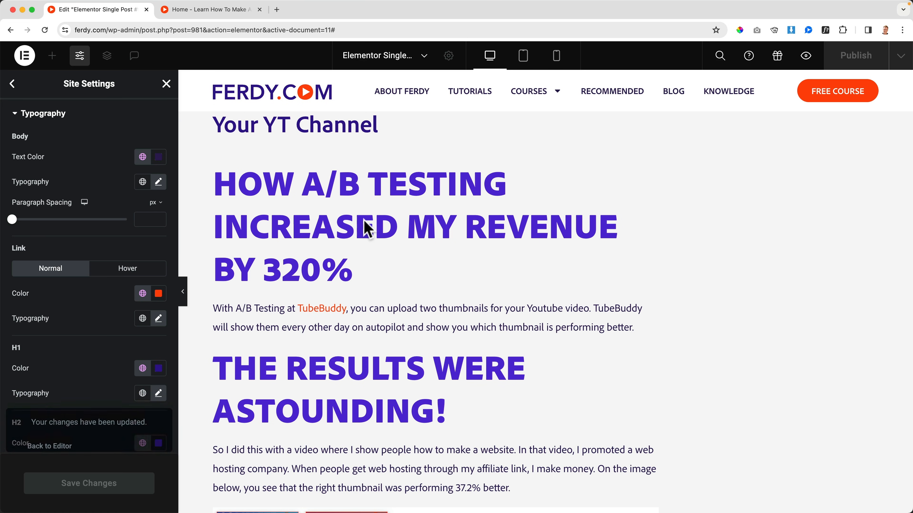
Step: Leave the site settings and give the Post Content widget the CSS class normaltitles
scroll(365, 227, "up", 10)
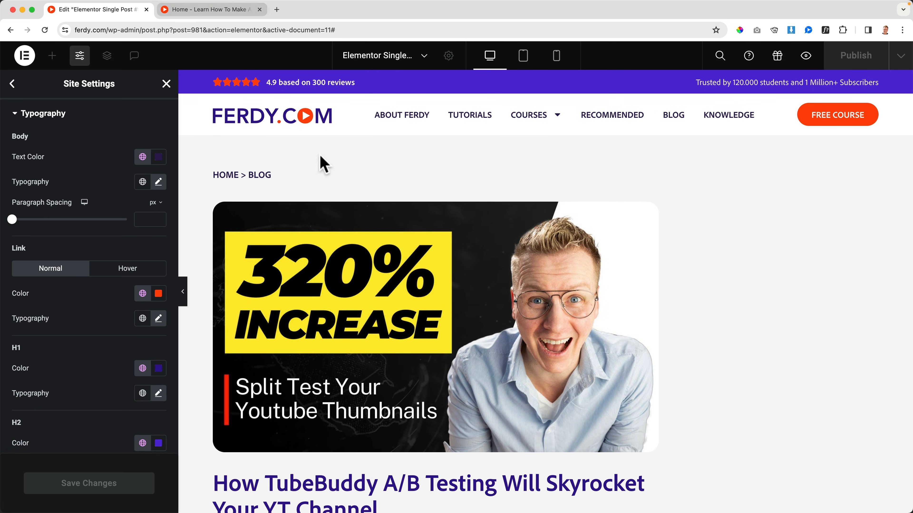
left_click(166, 83)
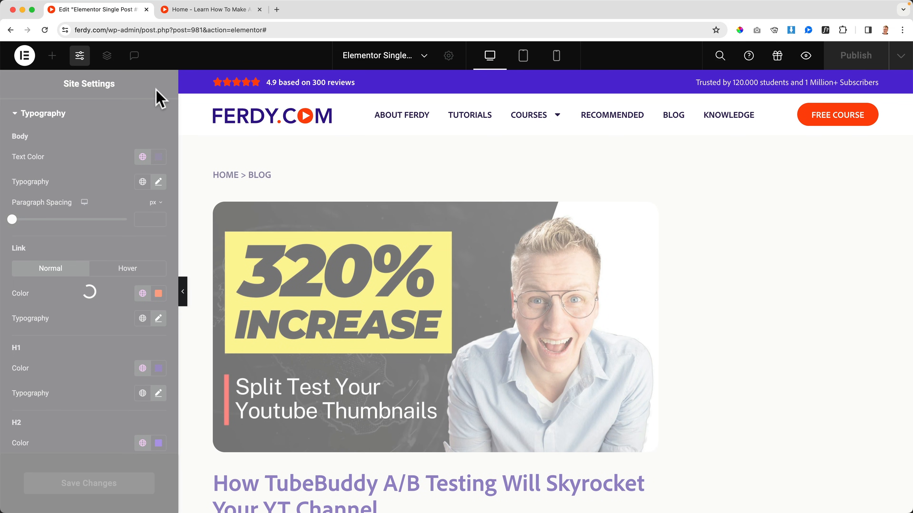
scroll(471, 261, "down", 6)
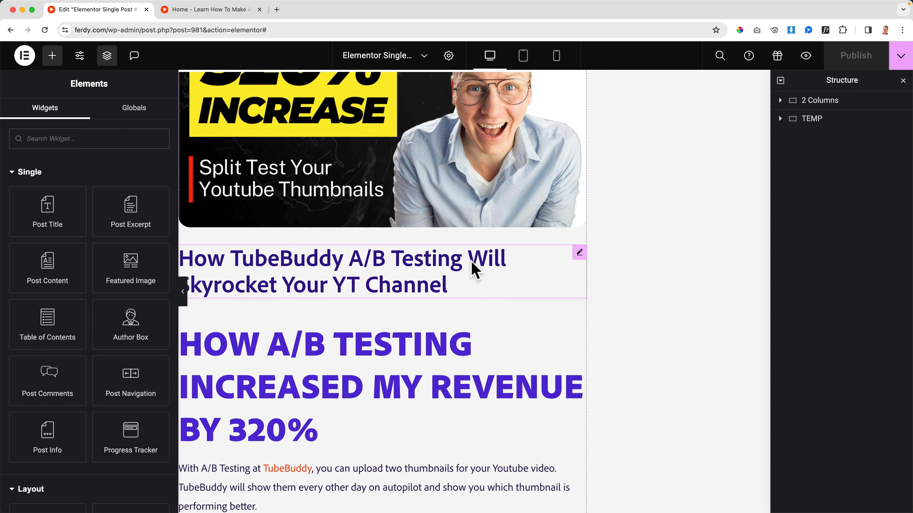
left_click(580, 266)
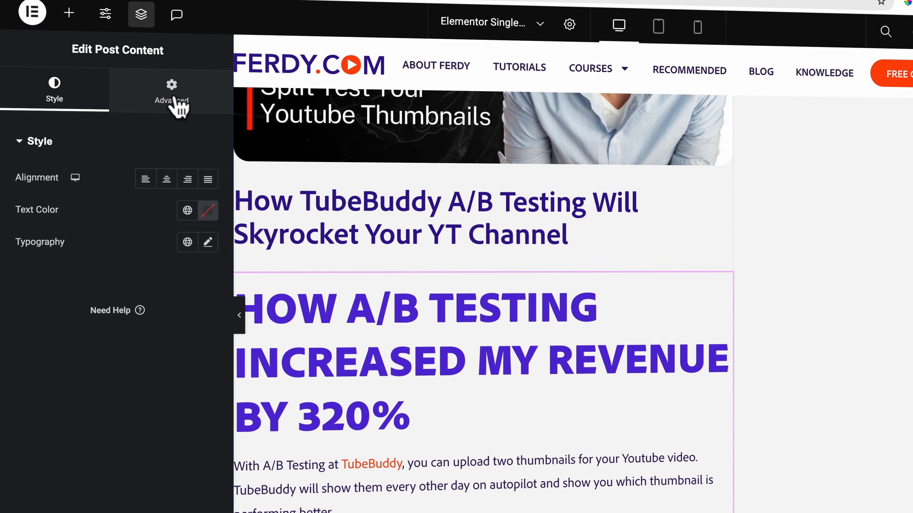
left_click(131, 109)
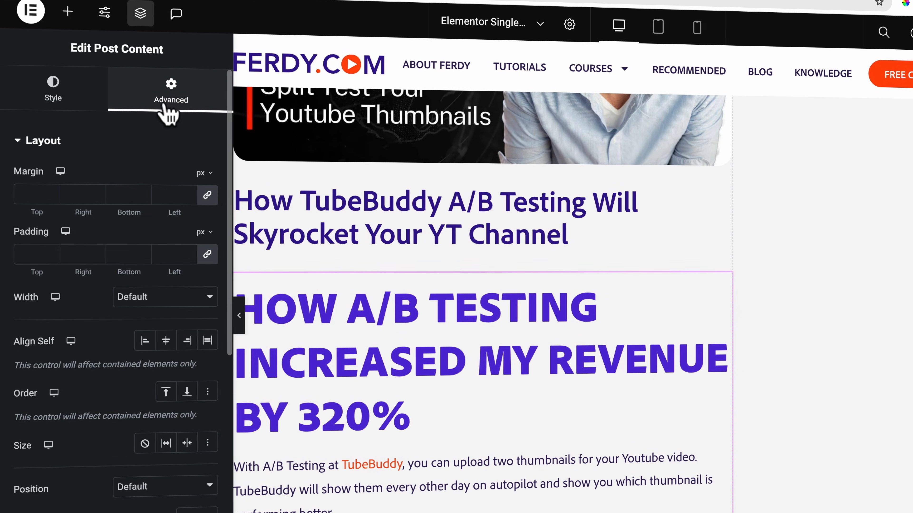
scroll(93, 342, "down", 4)
scroll(112, 392, "down", 2)
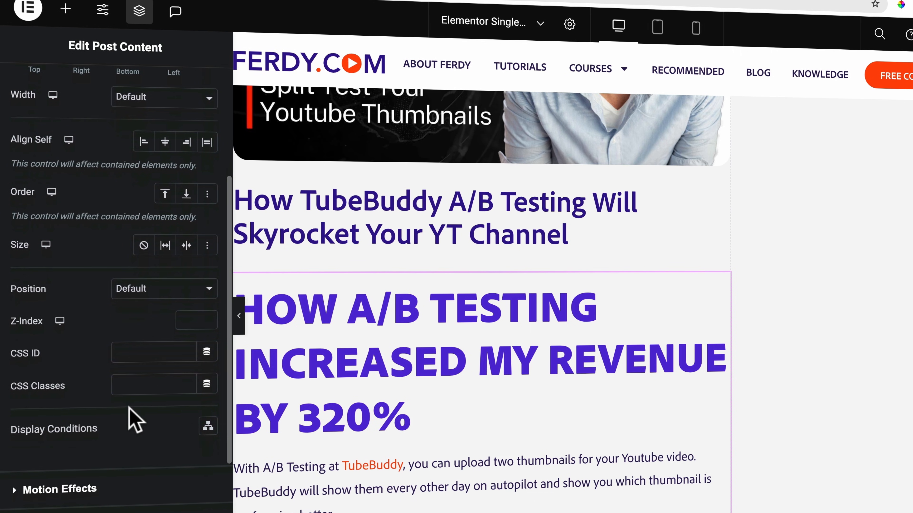
left_click(136, 383)
type("normaltitles")
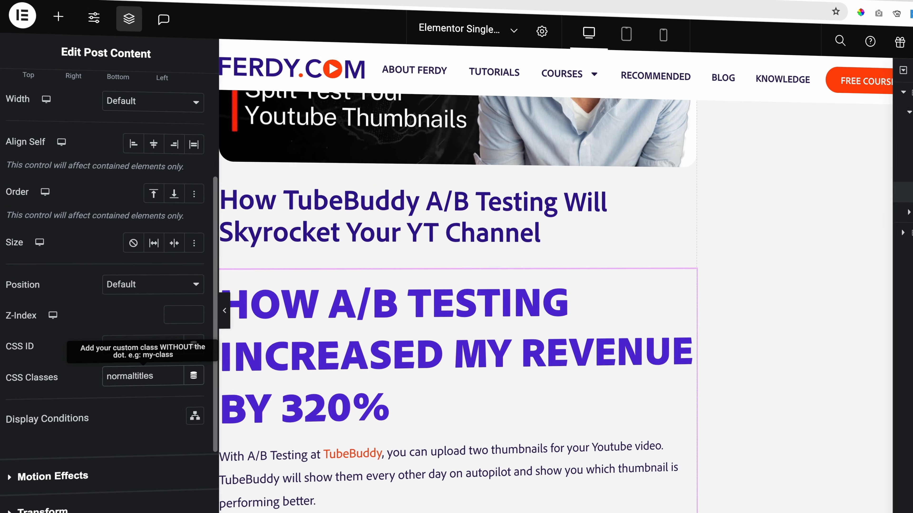
key("super+a")
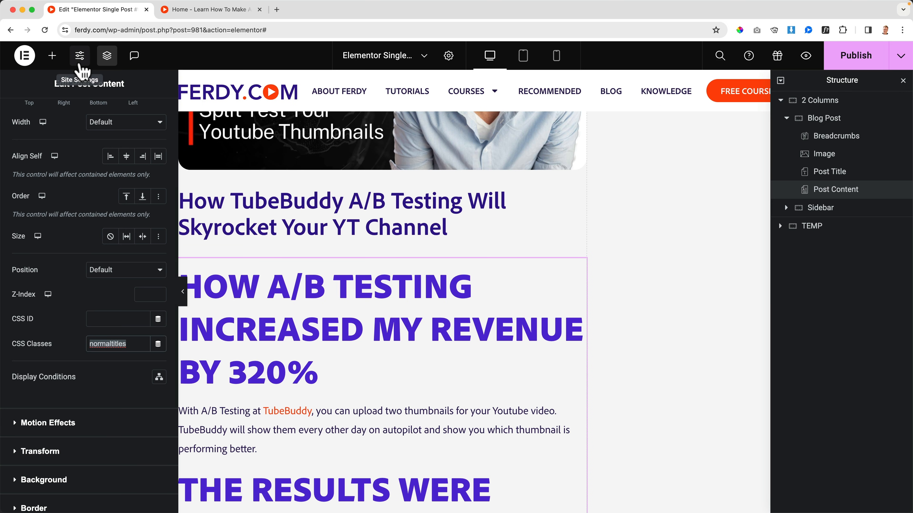
Step: Open the site-wide custom CSS and start a .normaltitles rule below the .blogtitle h1 rule
left_click(79, 57)
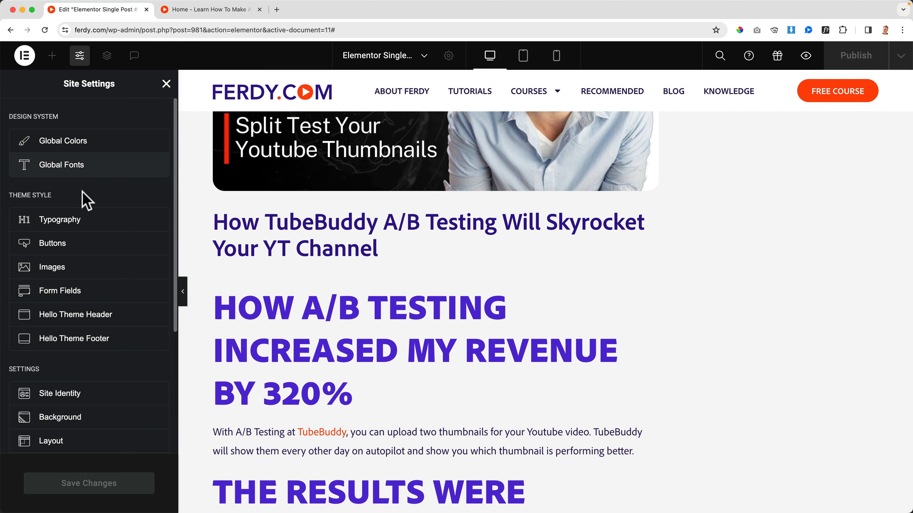
scroll(86, 395, "down", 5)
left_click(67, 337)
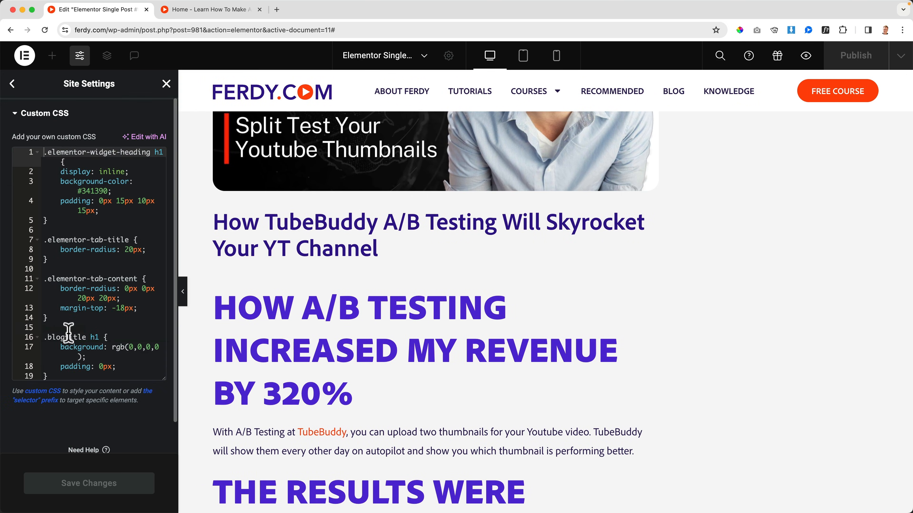
scroll(67, 335, "down", 2)
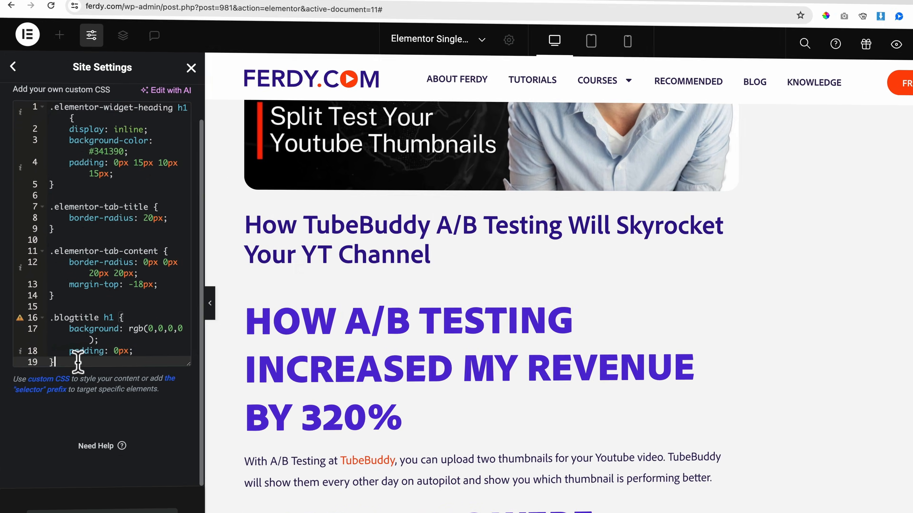
key("Return")
key("Return")
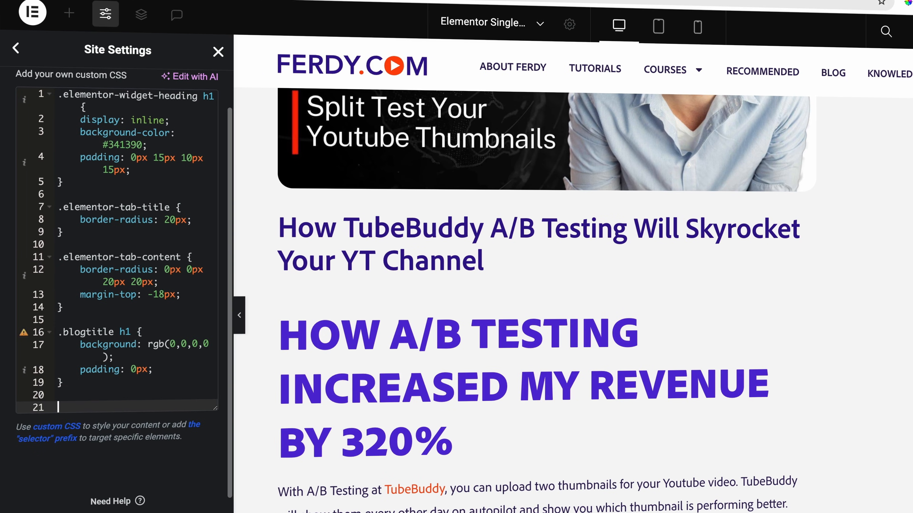
type(".normaltitles {")
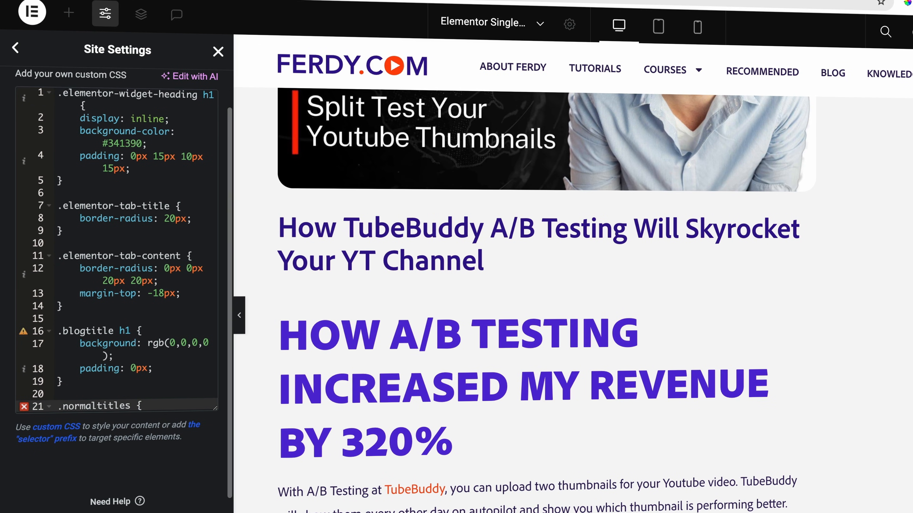
key("Return")
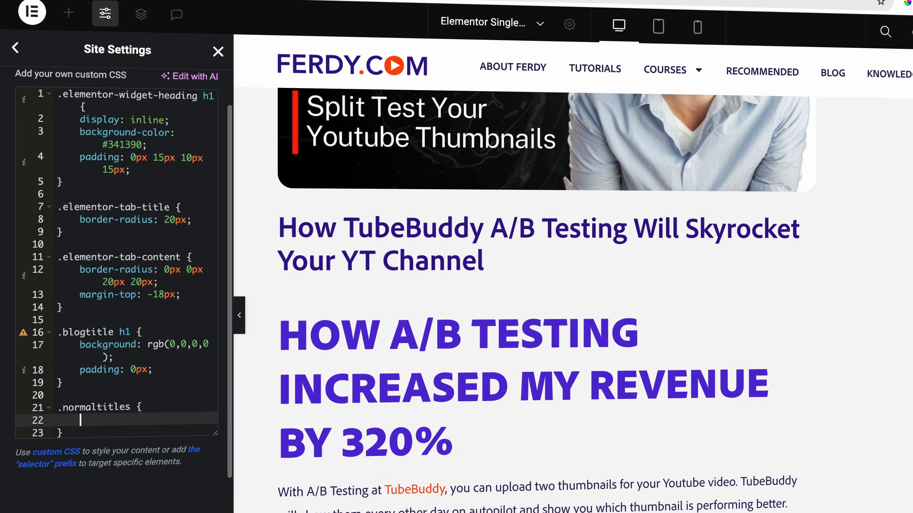
Step: Try a background of #000 in the .normaltitles rule to test which content it targets
type("back")
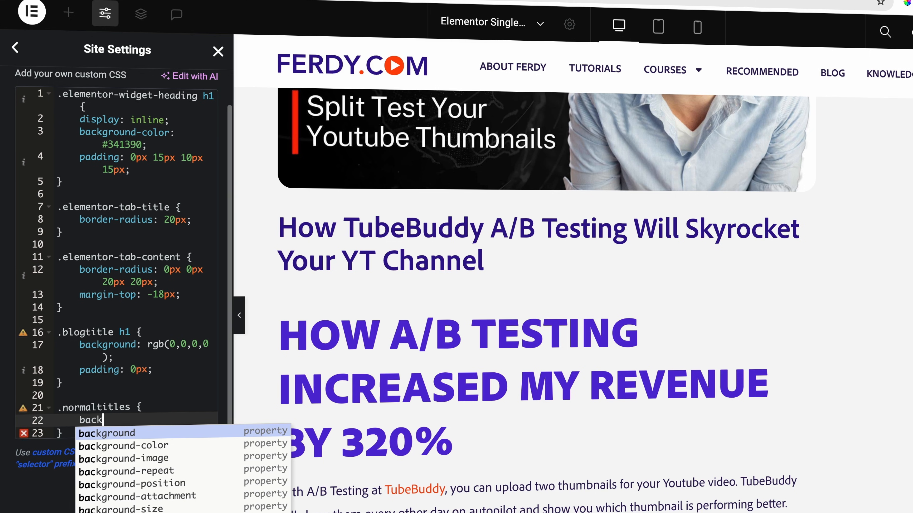
type("ground: #000;")
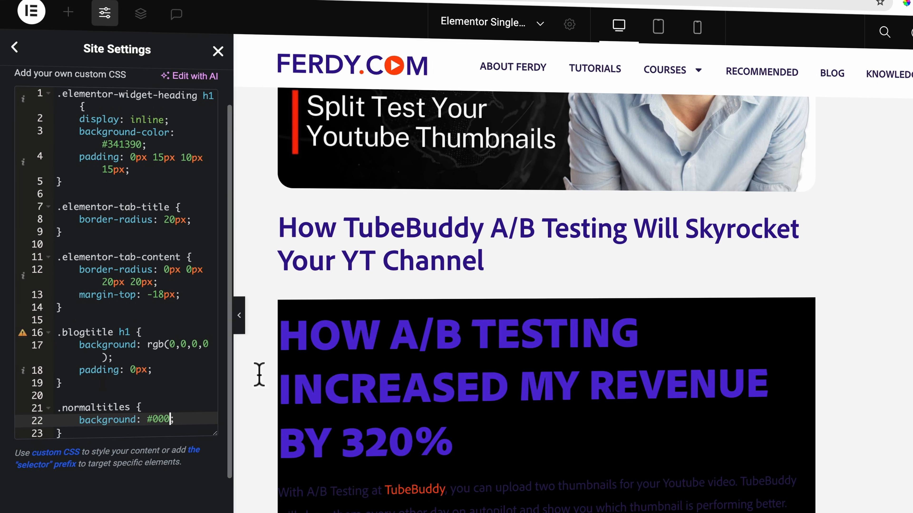
scroll(534, 374, "down", 5)
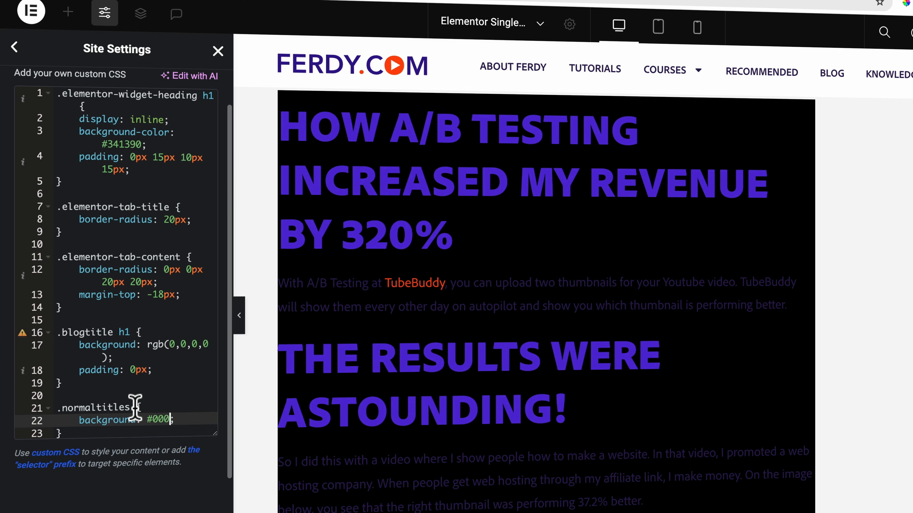
Step: Narrow the .normaltitles rule's selector to h2 and replace its background declaration with text-transform: capitalize
left_click(130, 408)
type("h2")
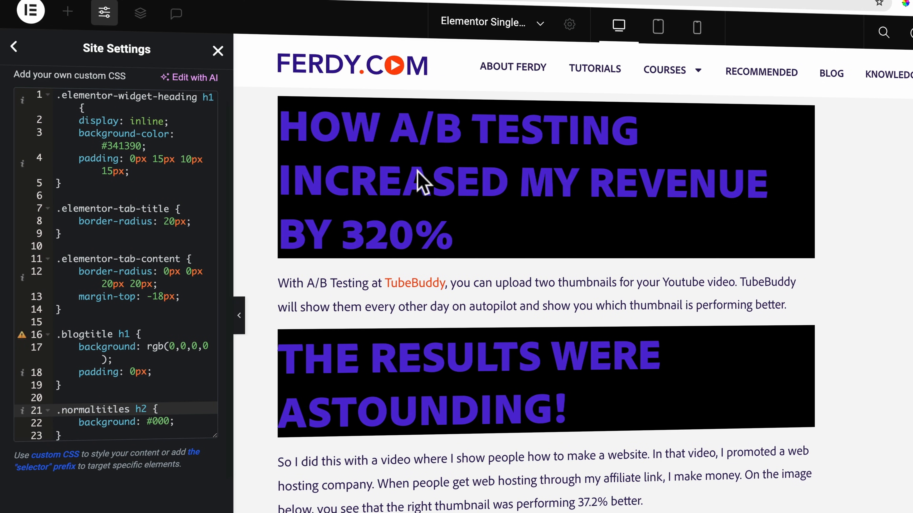
left_click(172, 421)
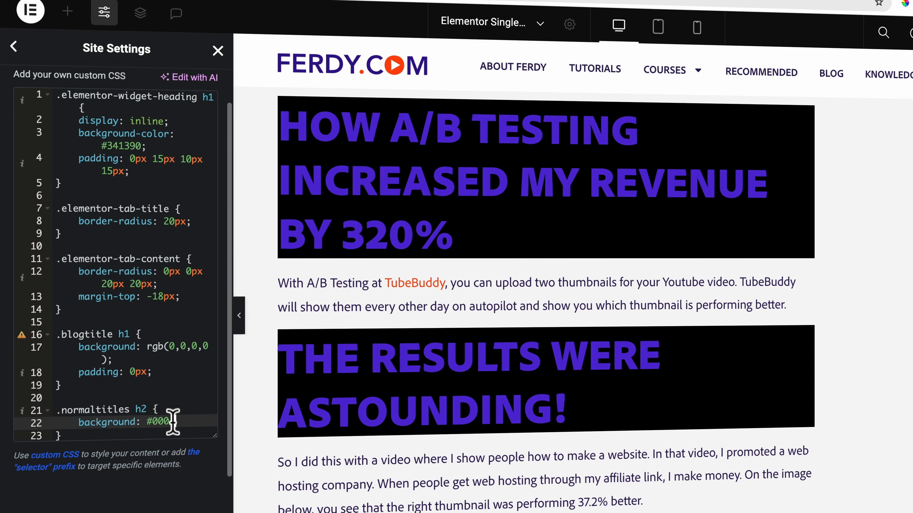
type("text-transform")
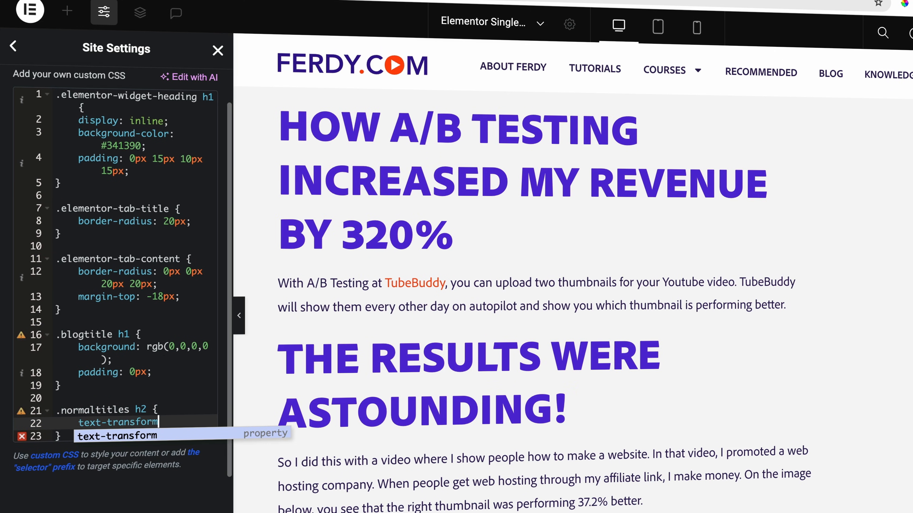
type(": capitalize;")
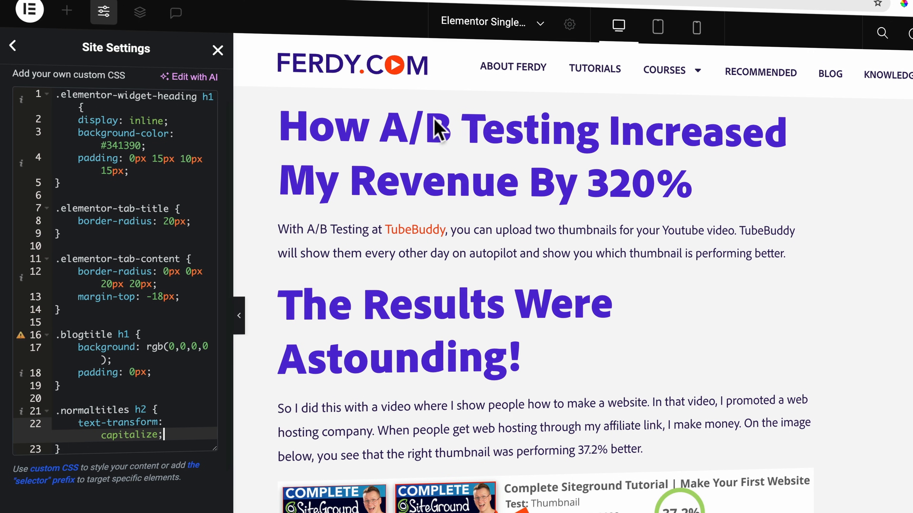
Step: Add a font-size declaration to the .normaltitles h2 rule, trying 30px and settling on 26px
scroll(140, 341, "down", 2)
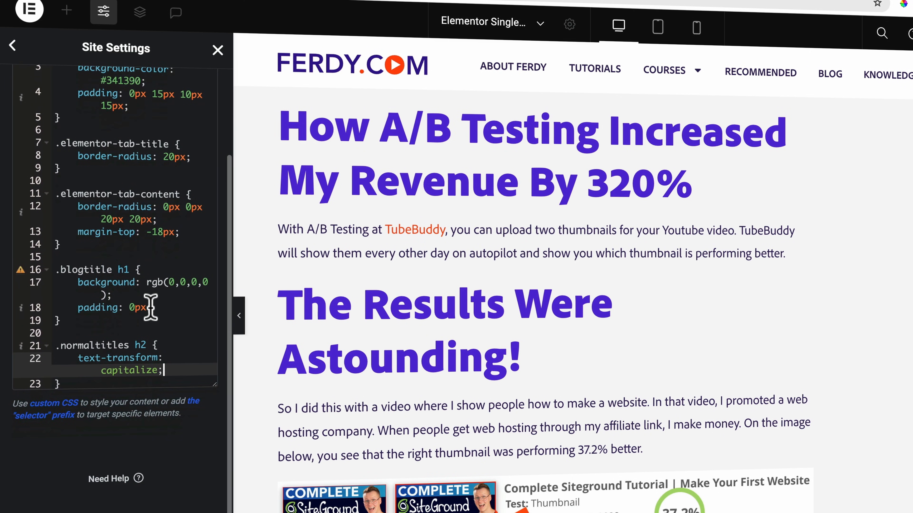
key("Return")
type("font-size:")
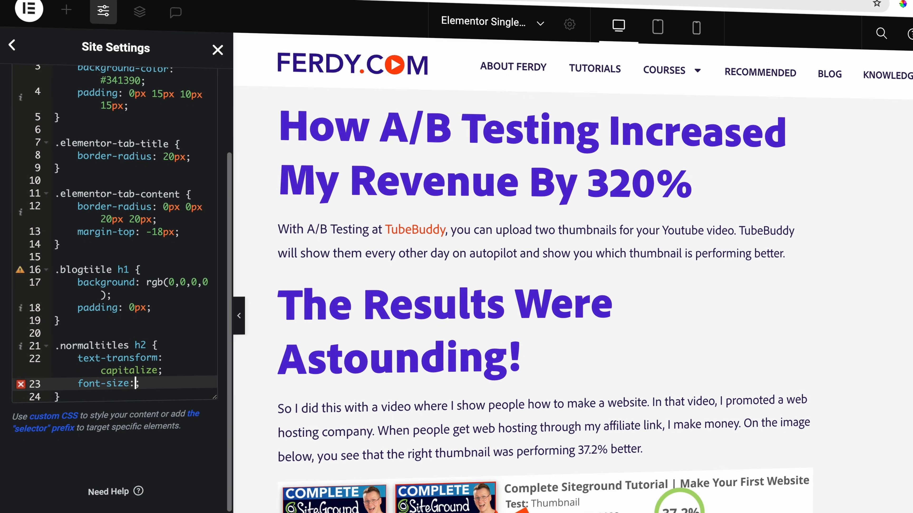
type("30px")
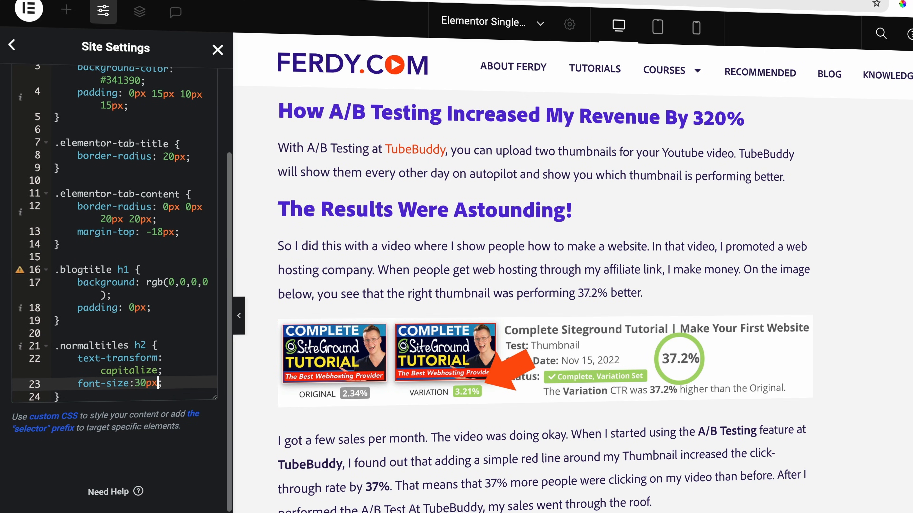
key("BackSpace")
key("BackSpace")
type("26")
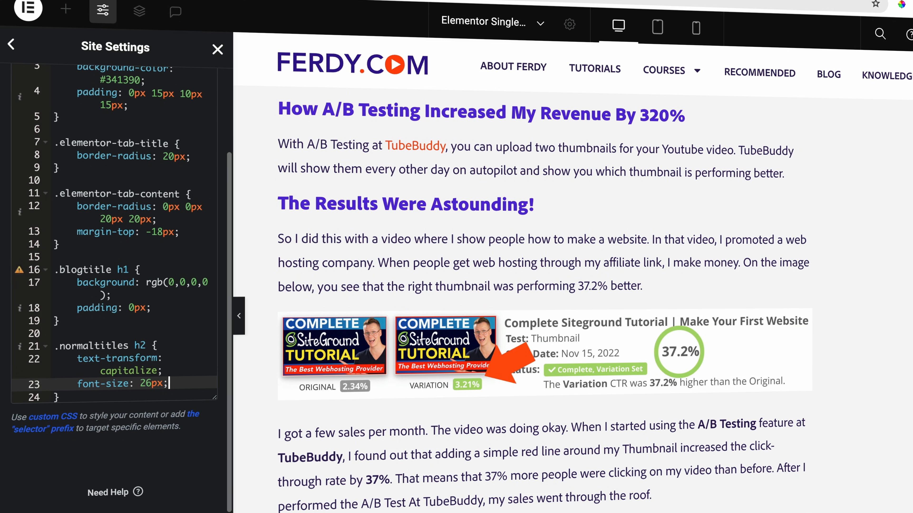
Step: Add a font-weight declaration to the .normaltitles h2 rule, trying semi-bold and normal before setting it to bold
key("Return")
type("font-weight: semi-bold;")
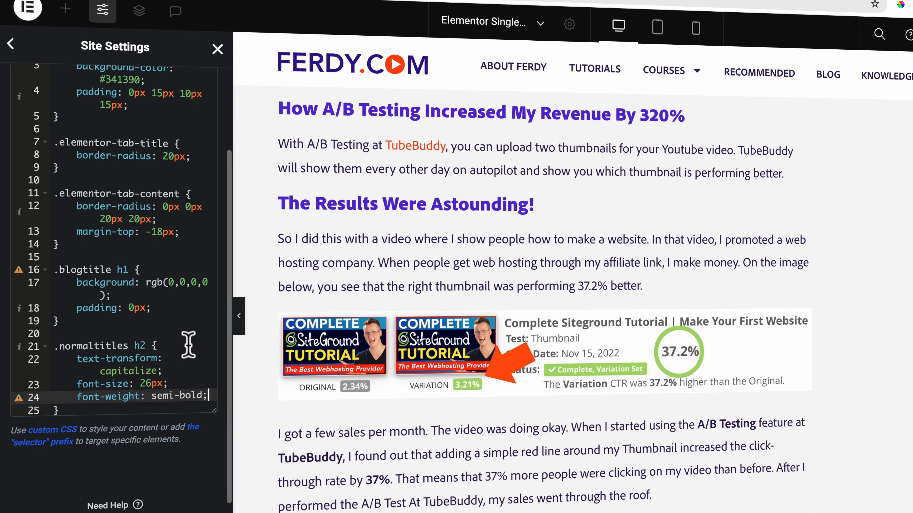
scroll(189, 345, "down", 1)
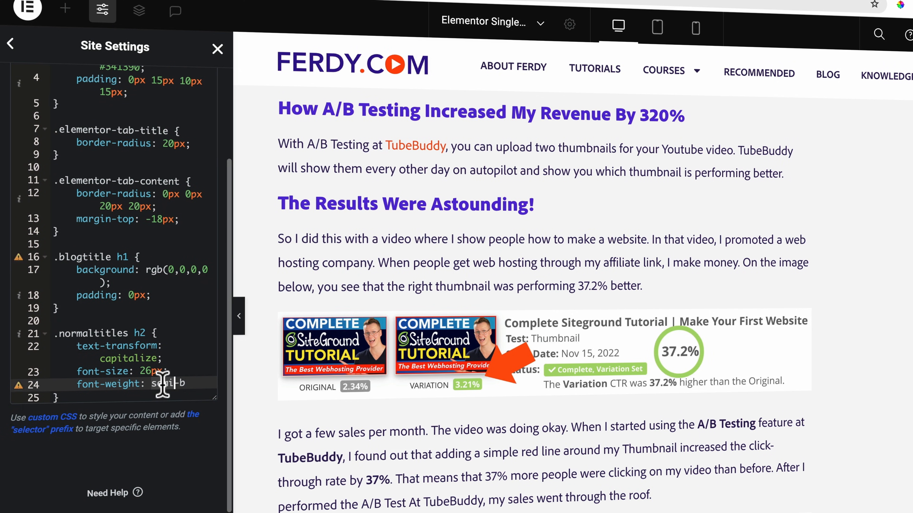
type("normal;")
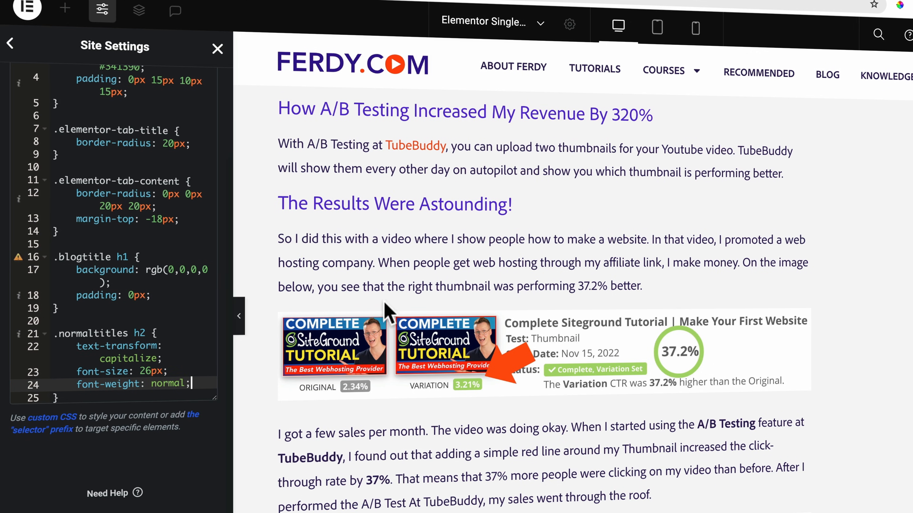
scroll(531, 317, "down", 5)
scroll(506, 323, "down", 4)
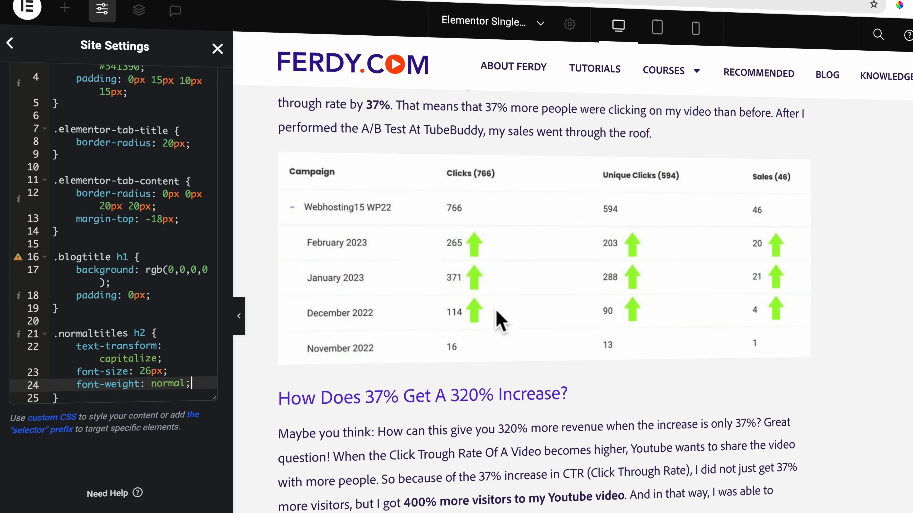
double_click(164, 383)
type("bold")
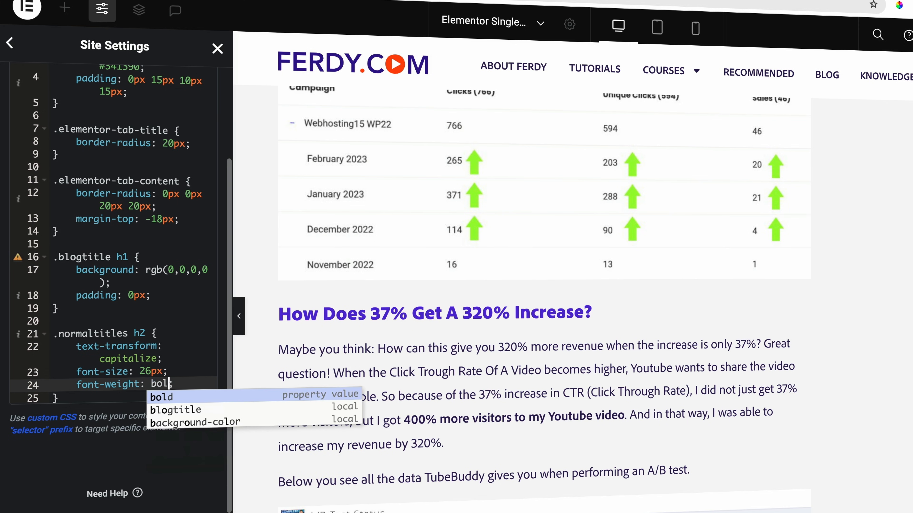
left_click(151, 371)
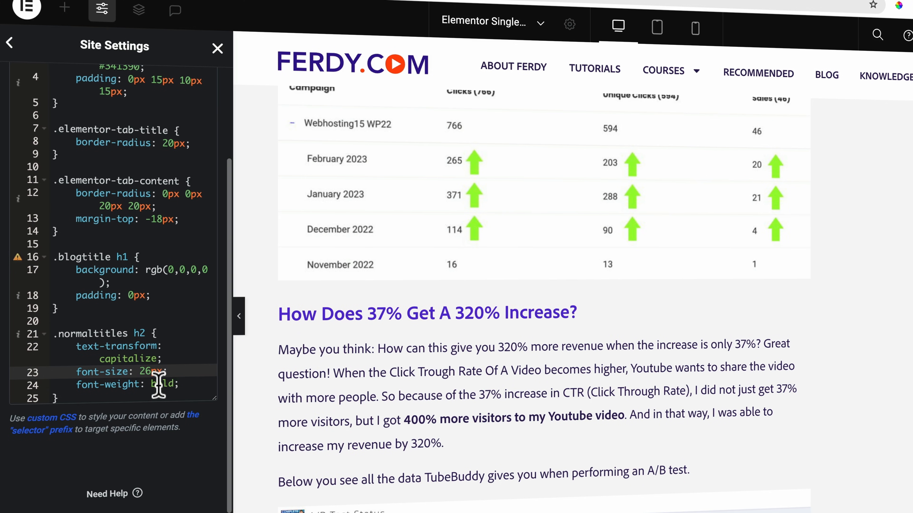
Step: Set the font-size in the .normaltitles h2 rule to 22px and check the post's headings
key("BackSpace")
type("2")
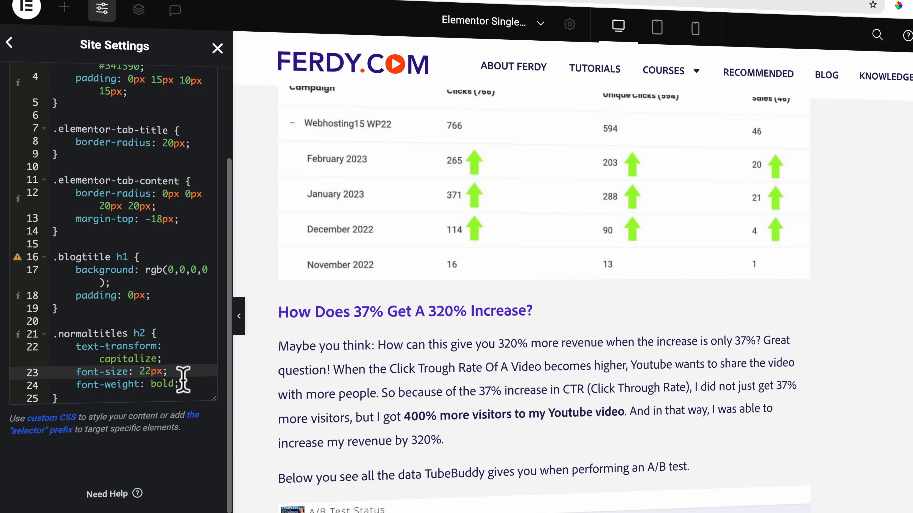
scroll(436, 392, "up", 15)
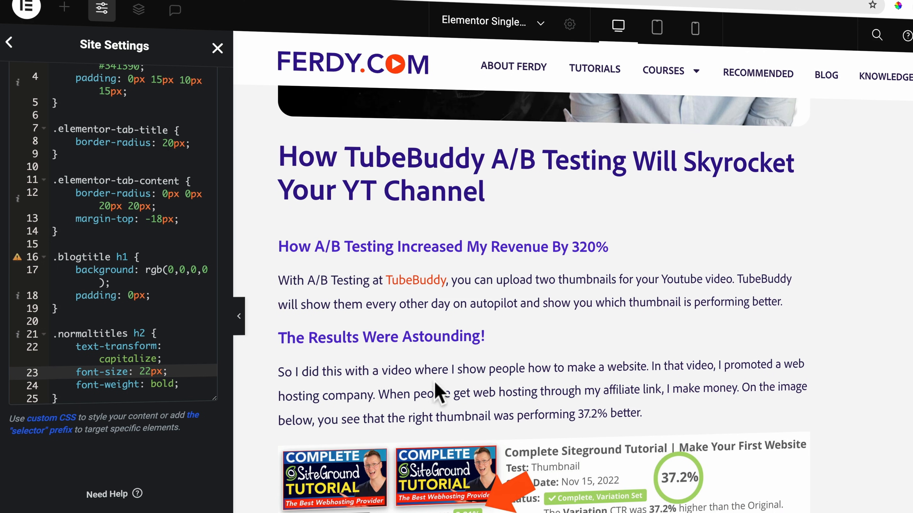
scroll(437, 392, "down", 2)
Step: Add a margin-bottom declaration of -10px to the .normaltitles h2 rule, correcting the misspelled property name
left_click(183, 384)
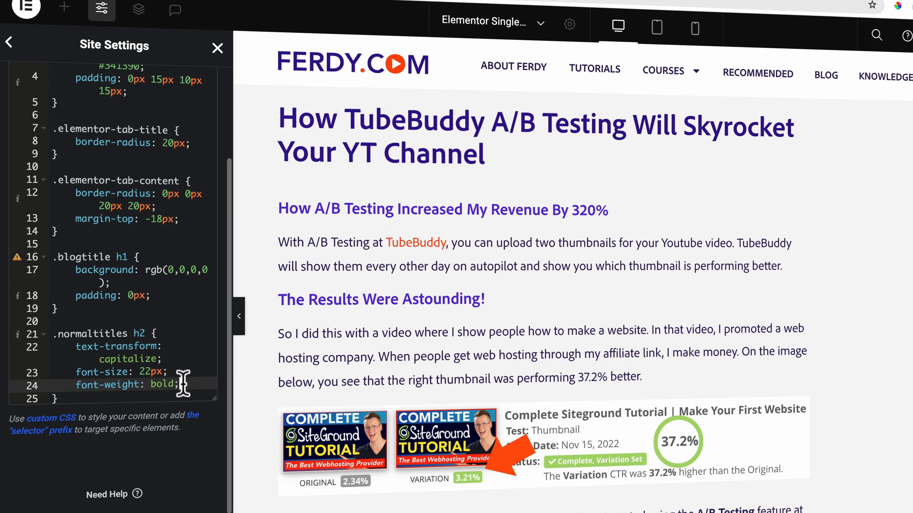
key("Return")
type("maring-botto")
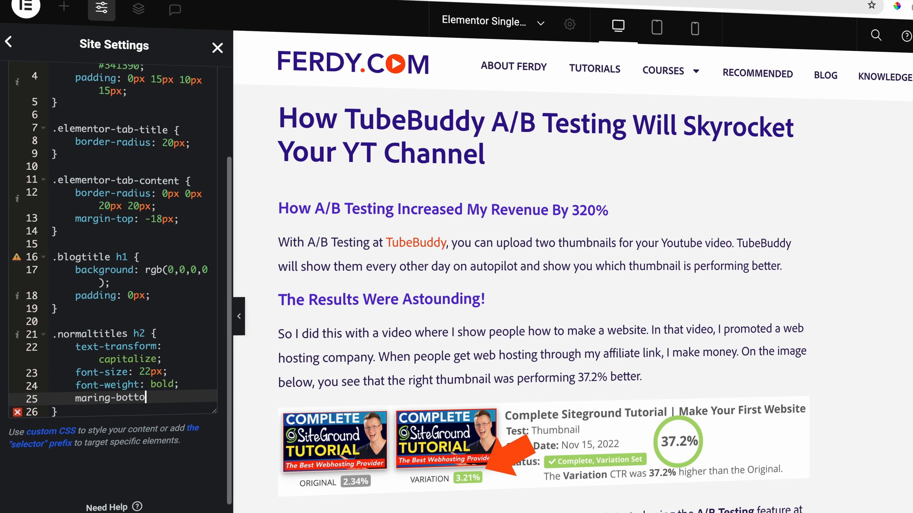
type("m: -")
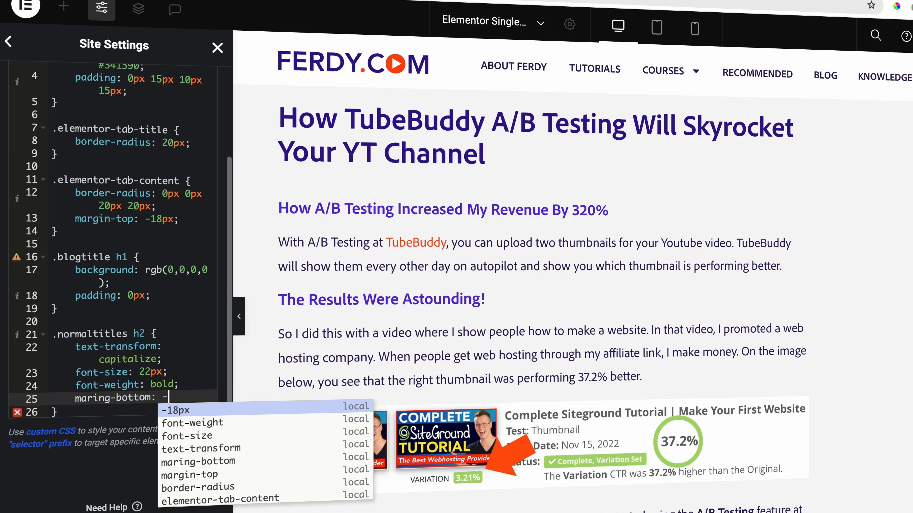
type("10px")
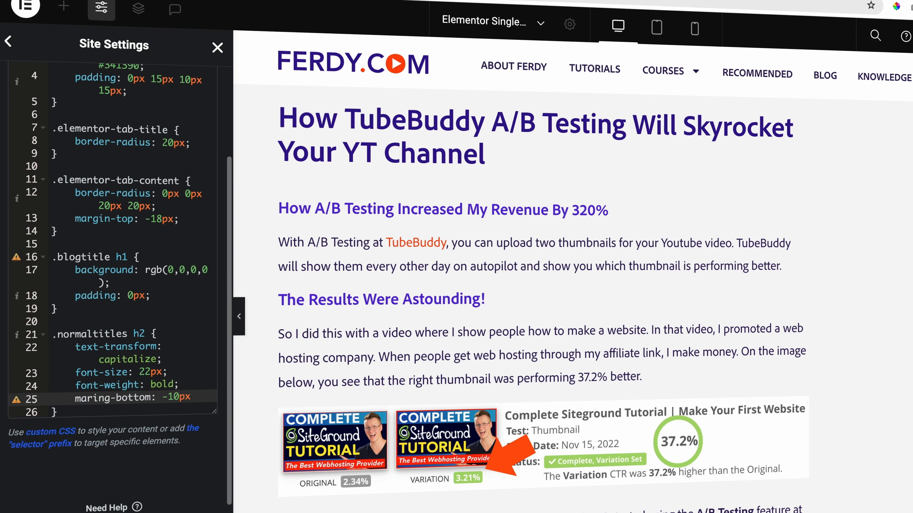
scroll(100, 405, "down", 1)
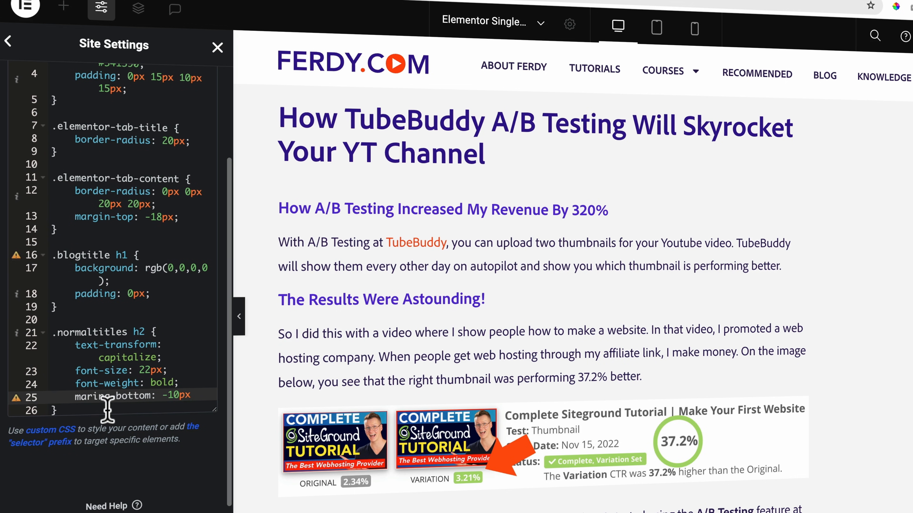
type("g")
key("BackSpace")
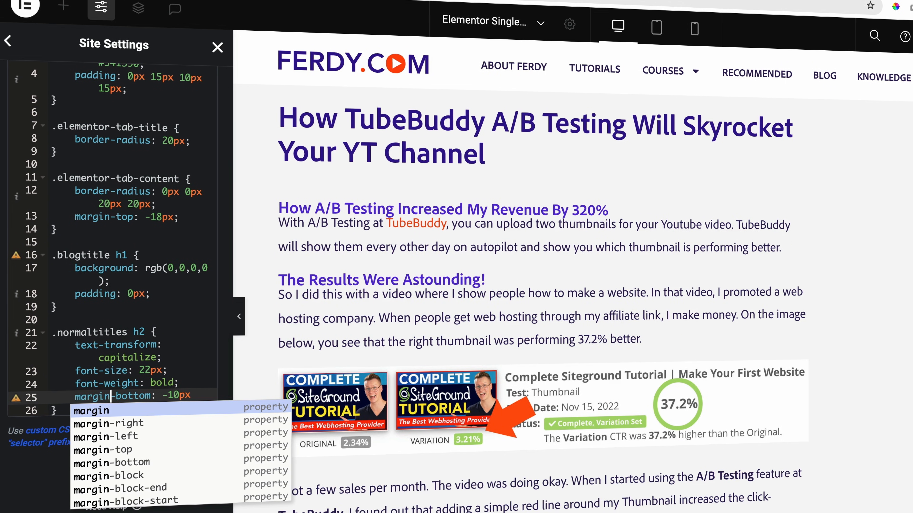
Step: Change the margin-bottom value in the .normaltitles h2 rule, trying 0px and 10px before settling on 4px
left_click(182, 399)
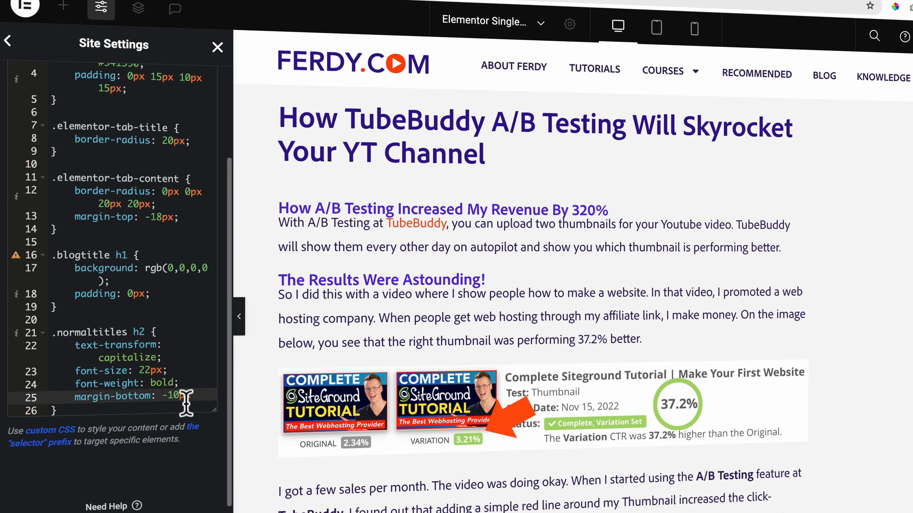
key("BackSpace")
key("BackSpace")
type("6")
key("BackSpace")
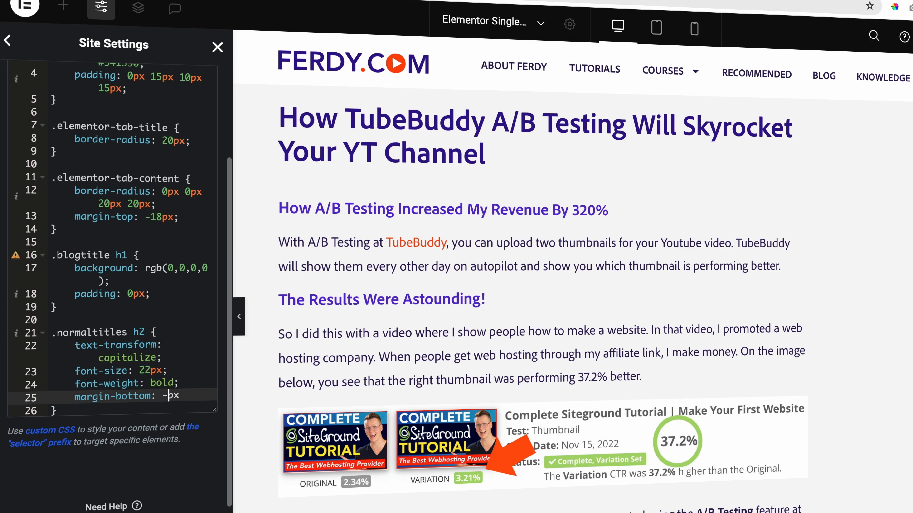
key("BackSpace")
type("0")
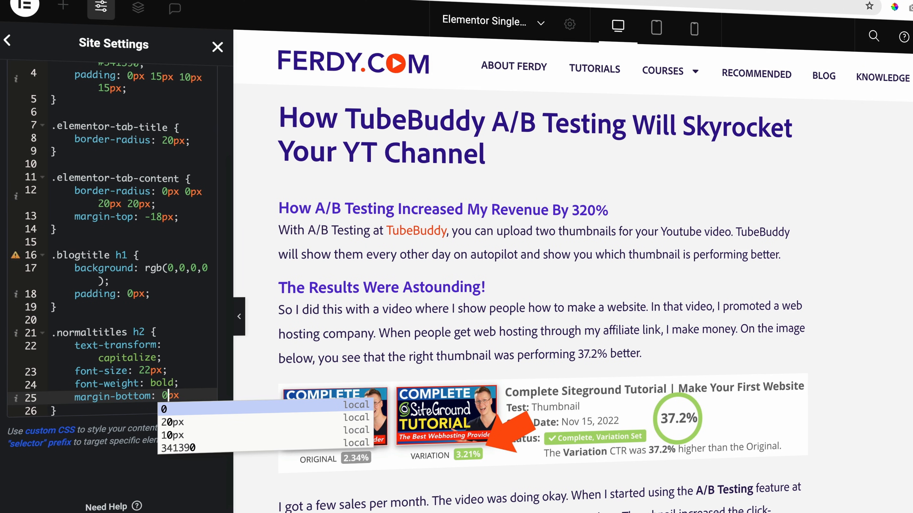
key("Left")
type("1")
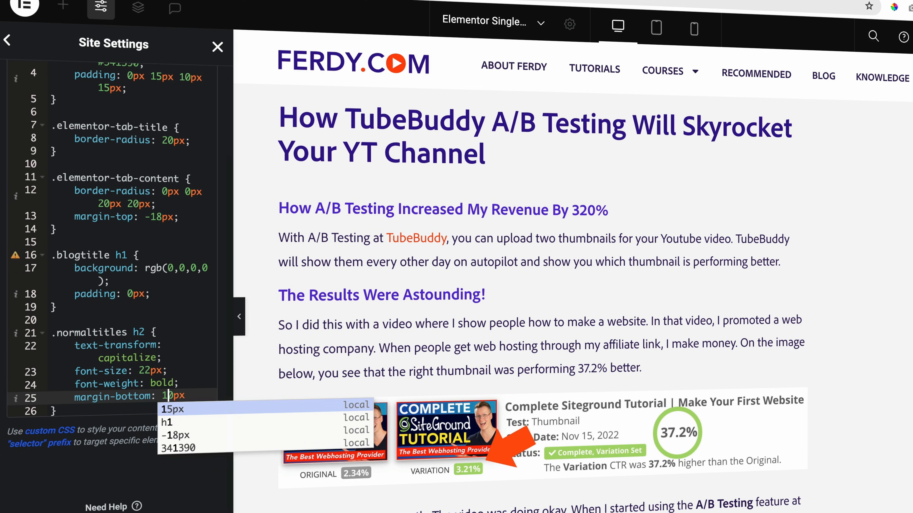
key("Right")
key("BackSpace")
key("BackSpace")
type("4")
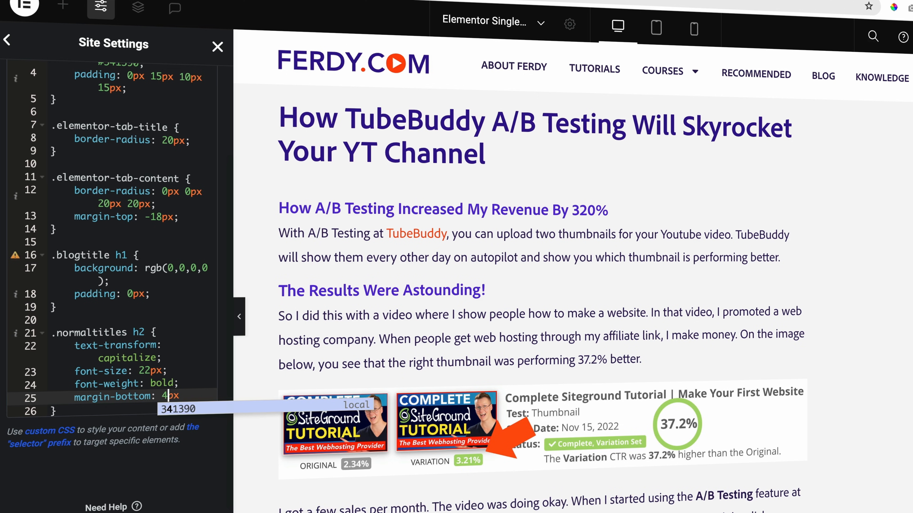
Step: Review the heading spacing throughout the post preview and save the site settings changes
scroll(536, 281, "down", 15)
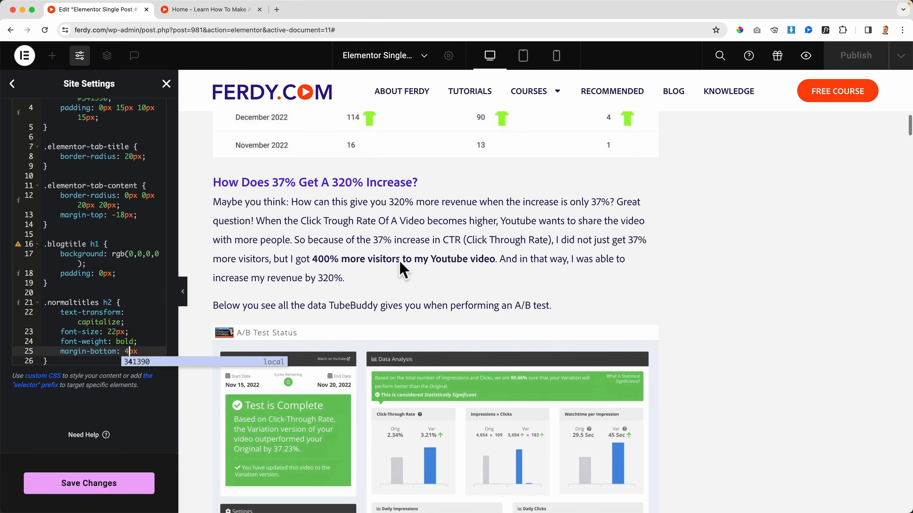
scroll(400, 264, "down", 15)
scroll(402, 270, "up", 20)
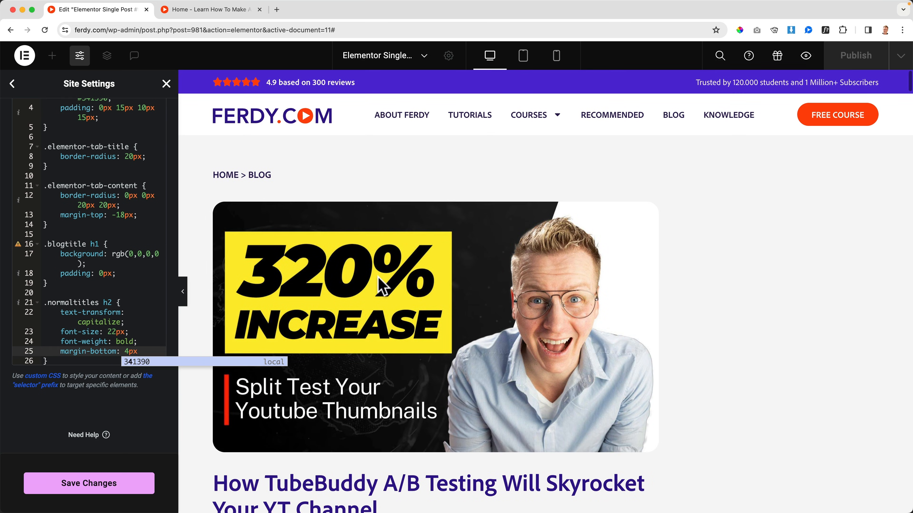
left_click(82, 483)
Step: Open the TubeBuddy A/B testing post from the live site's blog page and examine its heading styling and spacing
left_click(187, 10)
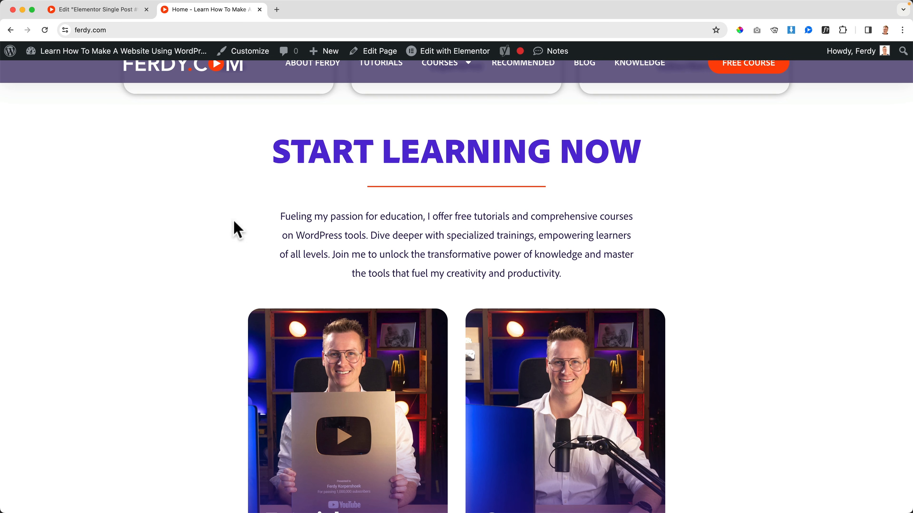
scroll(569, 136, "up", 10)
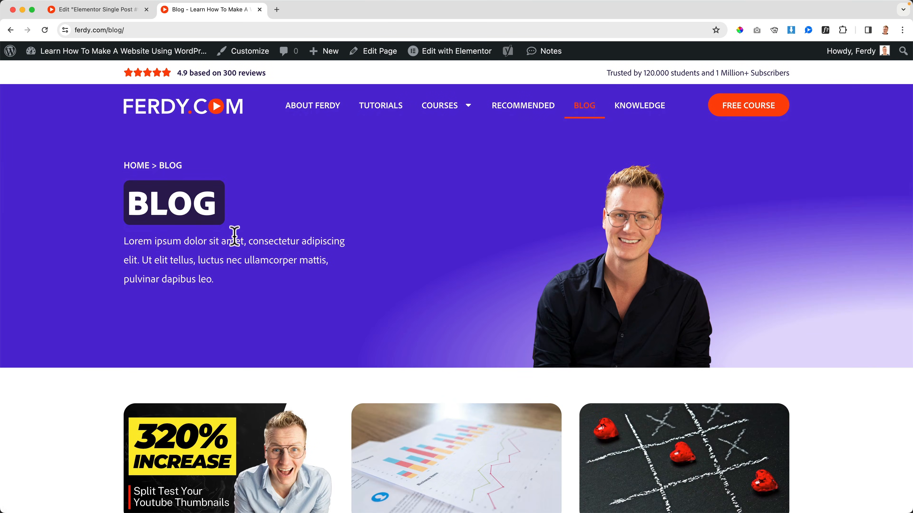
scroll(235, 246, "down", 5)
left_click(234, 255)
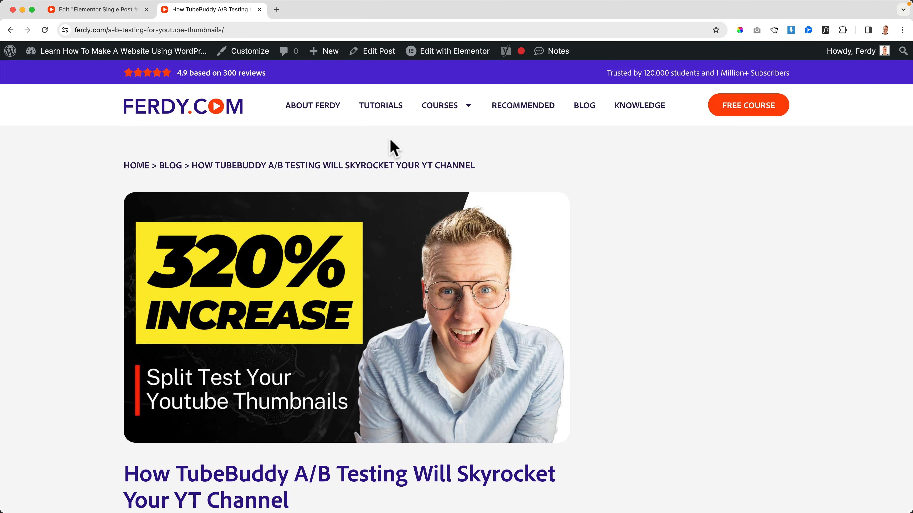
scroll(392, 147, "down", 10)
scroll(354, 159, "down", 1)
scroll(239, 241, "down", 2)
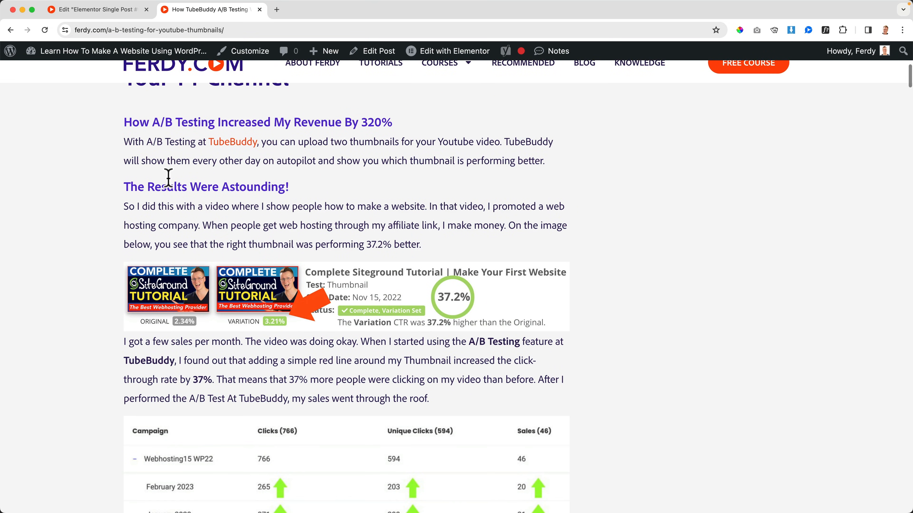
scroll(305, 205, "down", 8)
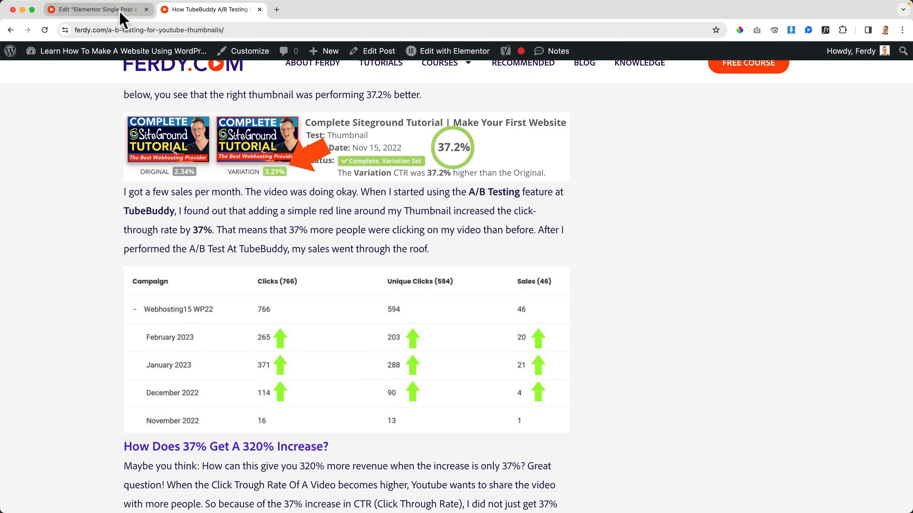
Step: Return to the single post template editor and reopen the site-wide Custom CSS at the .normaltitles h2 rule
left_click(119, 11)
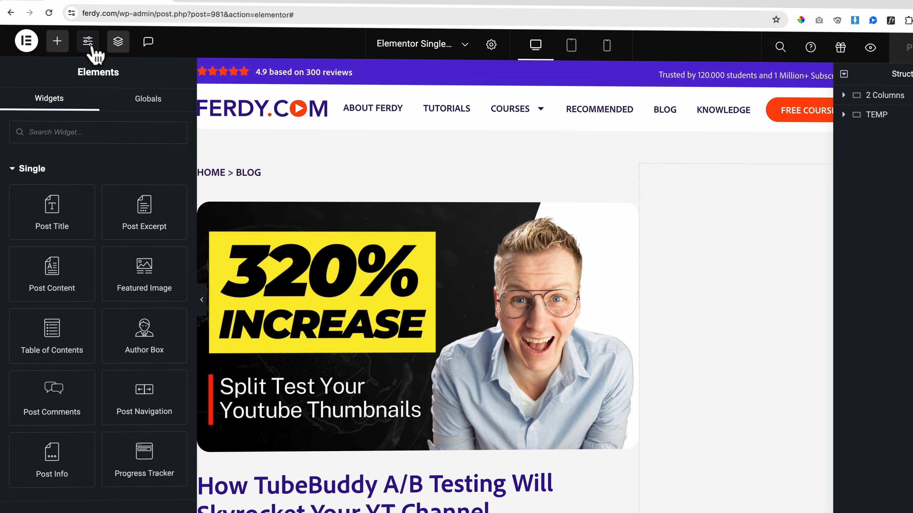
left_click(80, 52)
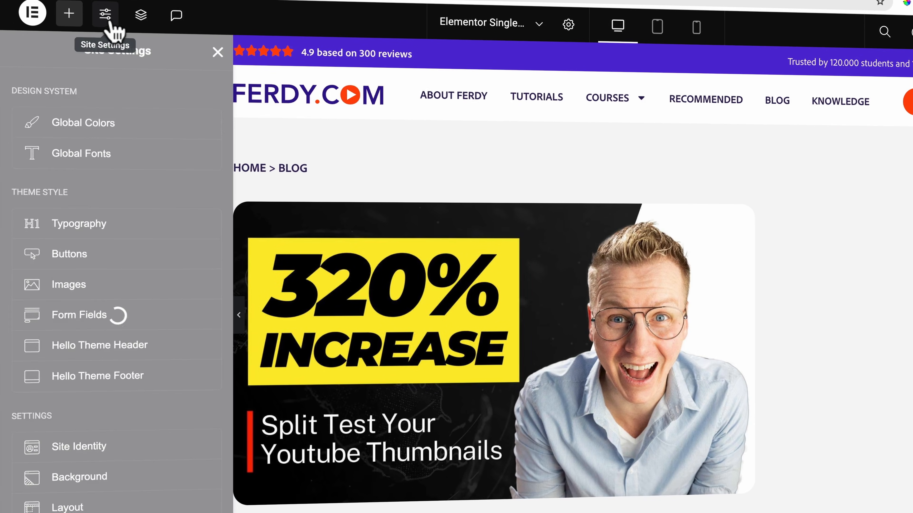
scroll(97, 342, "down", 6)
left_click(96, 366)
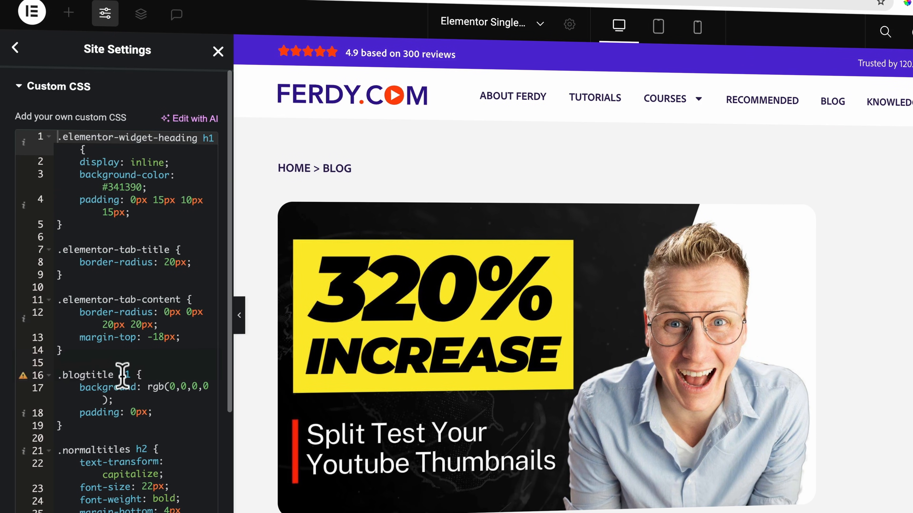
scroll(122, 371, "down", 3)
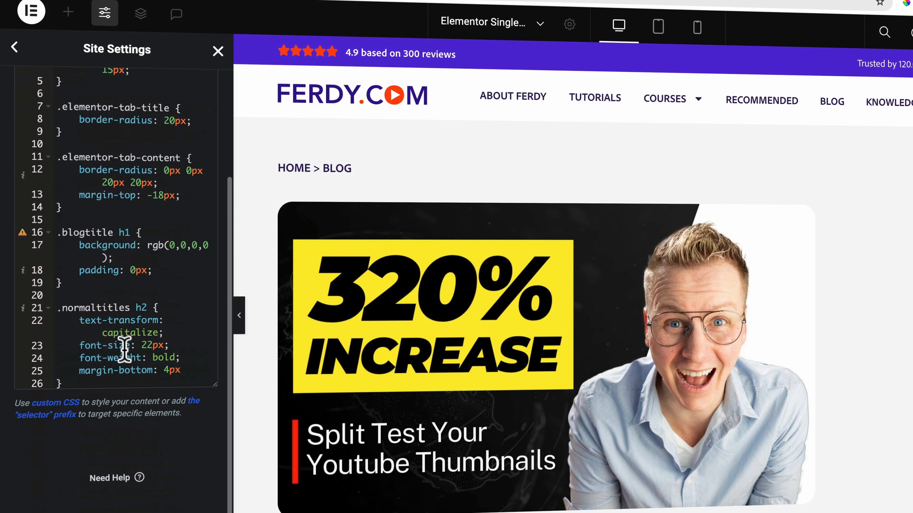
Step: Replace the margin-bottom declaration in the .normaltitles h2 rule with margin: 0px 0px 4px 0px
left_click(191, 368)
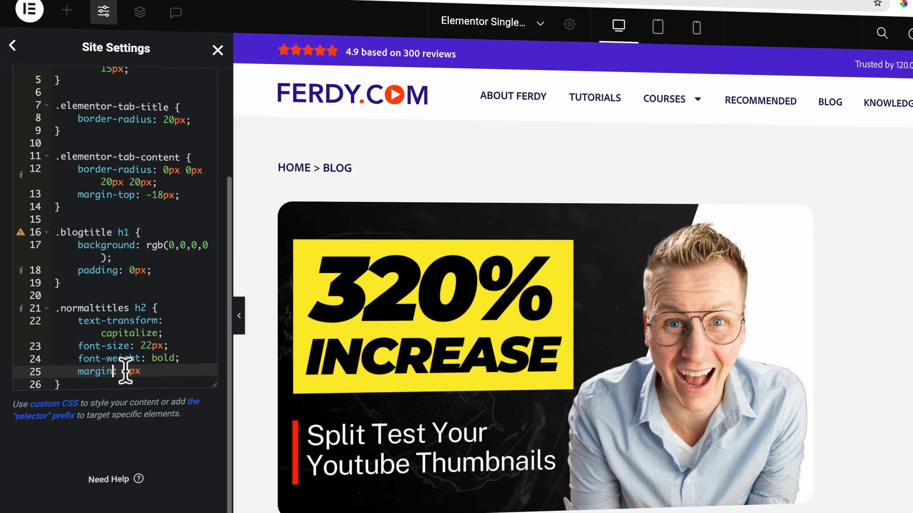
type("0px 0px 4px ")
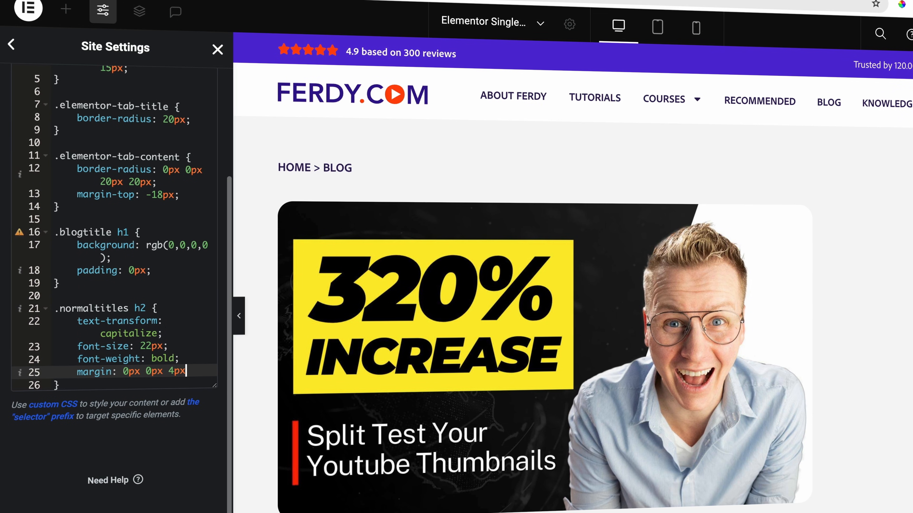
type("0px")
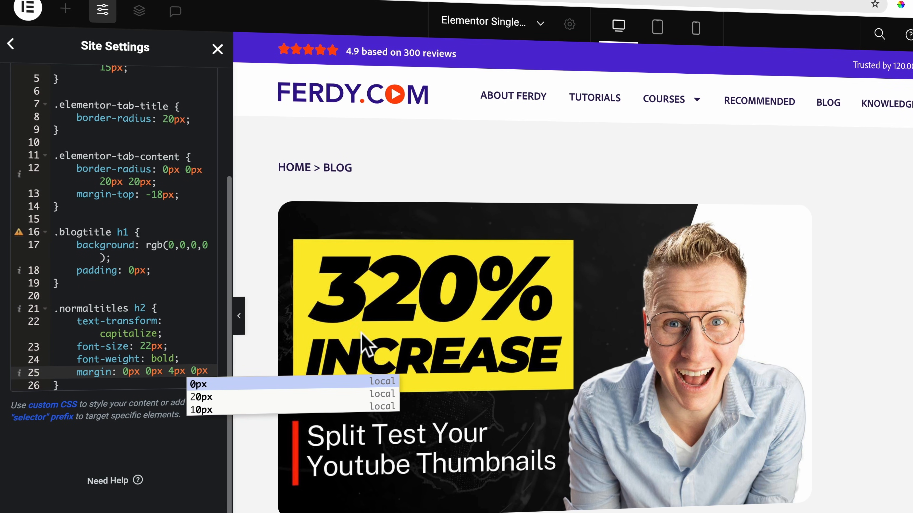
Step: Change the top margin in the .normaltitles h2 rule, trying 10px, 20px and 40px before settling on 30px, and review the post's headings
scroll(325, 347, "down", 10)
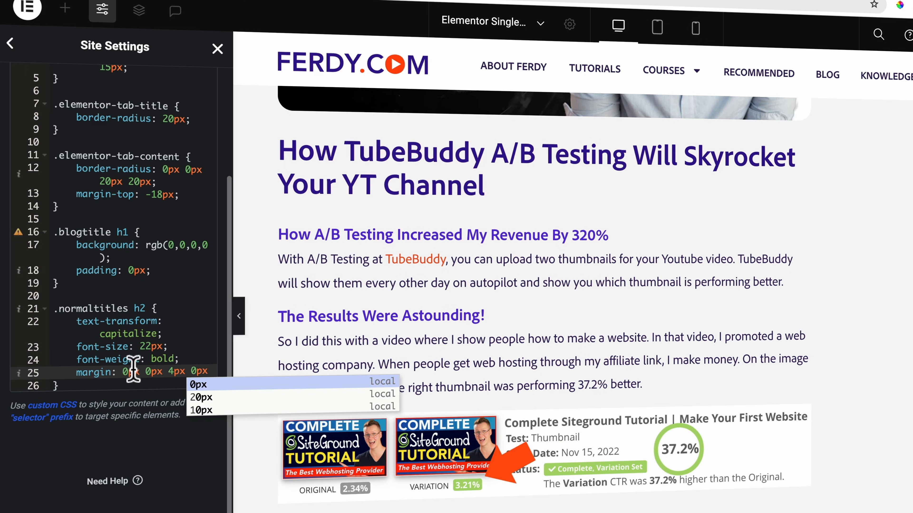
left_click(124, 371)
type("1")
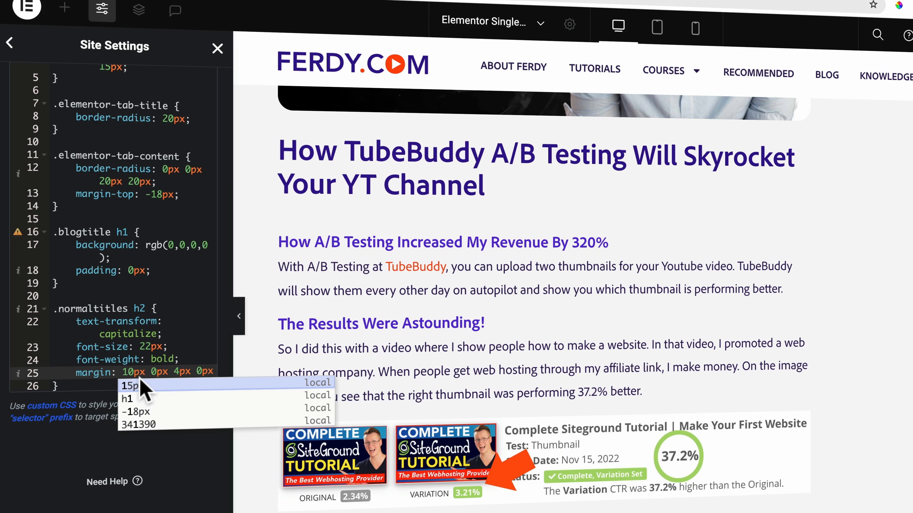
key("BackSpace")
type("2")
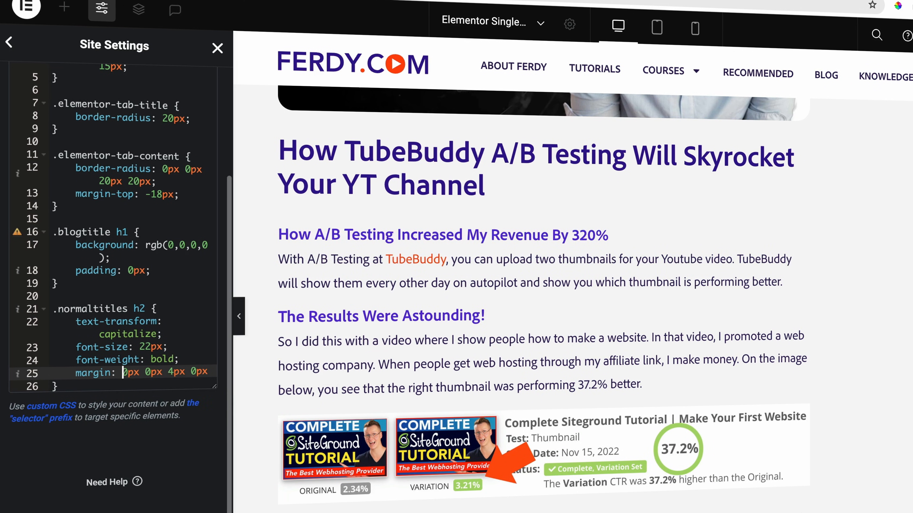
key("BackSpace")
type("4")
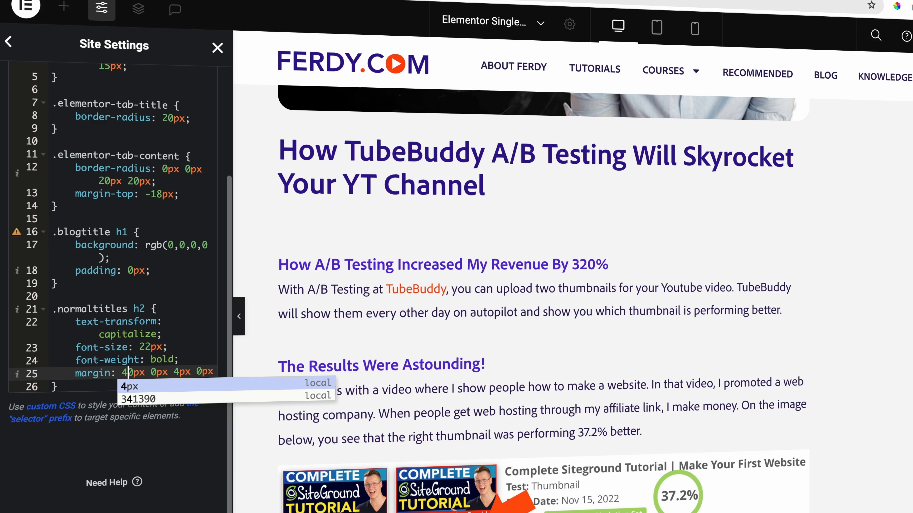
key("BackSpace")
type("3")
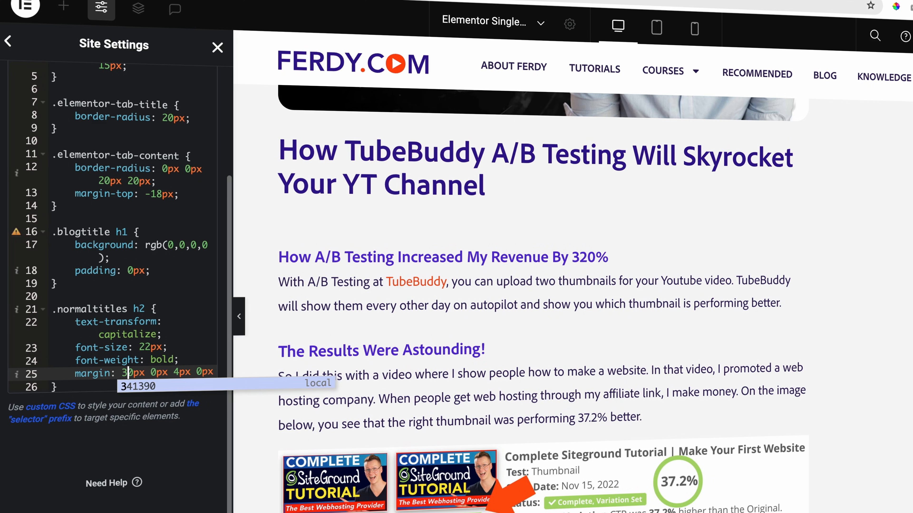
scroll(424, 350, "down", 15)
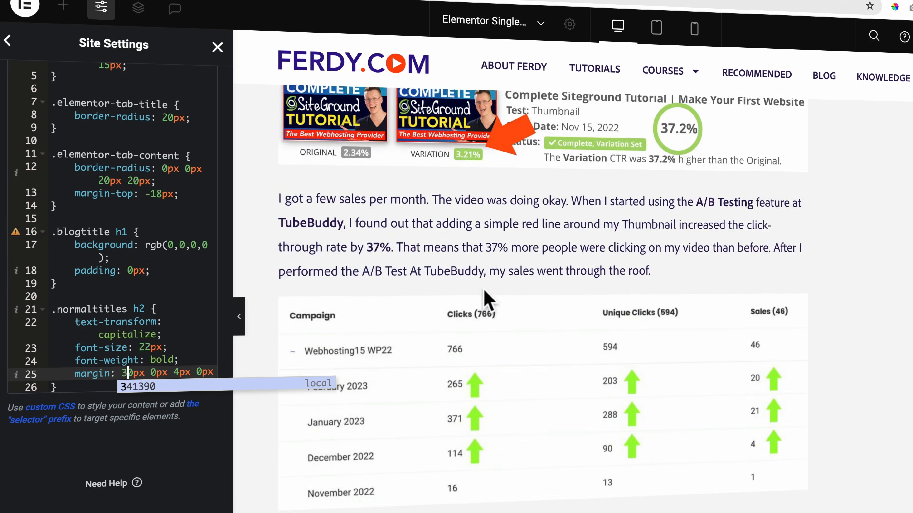
scroll(485, 300, "down", 15)
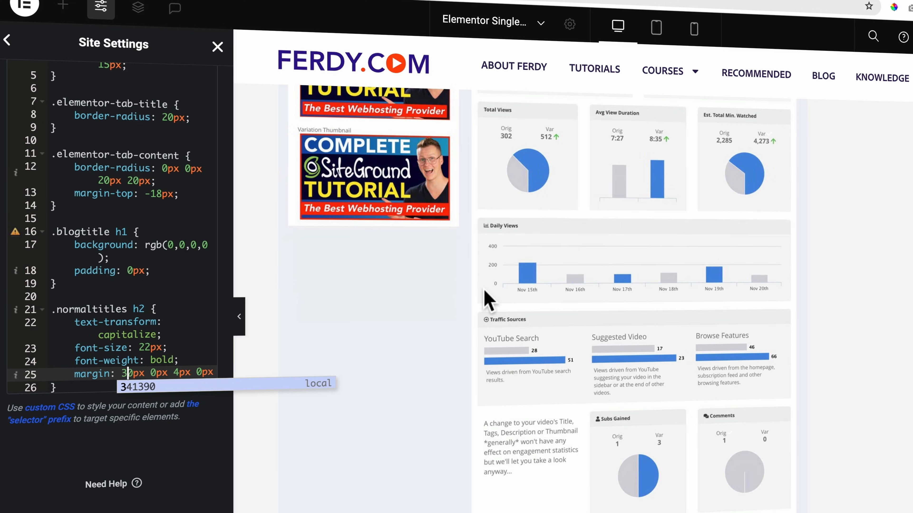
scroll(484, 289, "down", 15)
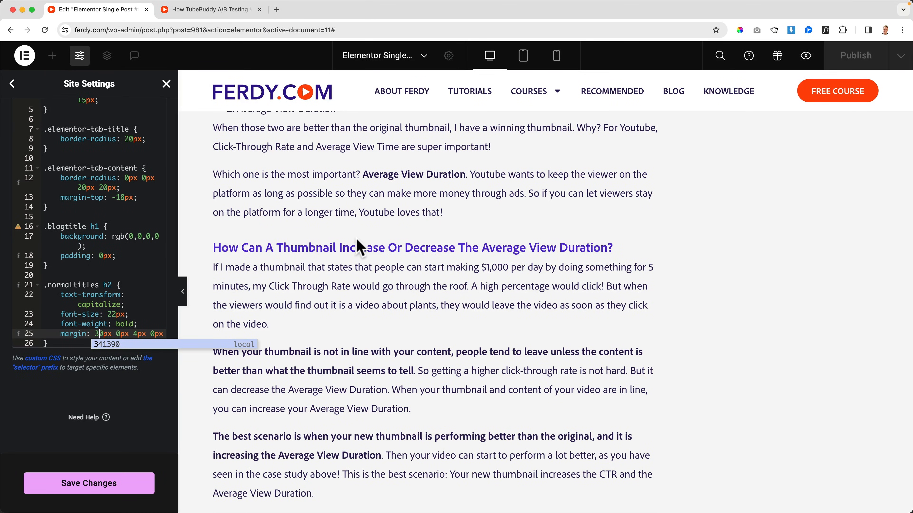
Step: Save the Custom CSS changes in Site Settings, close the settings and return to the single post template
scroll(357, 237, "down", 5)
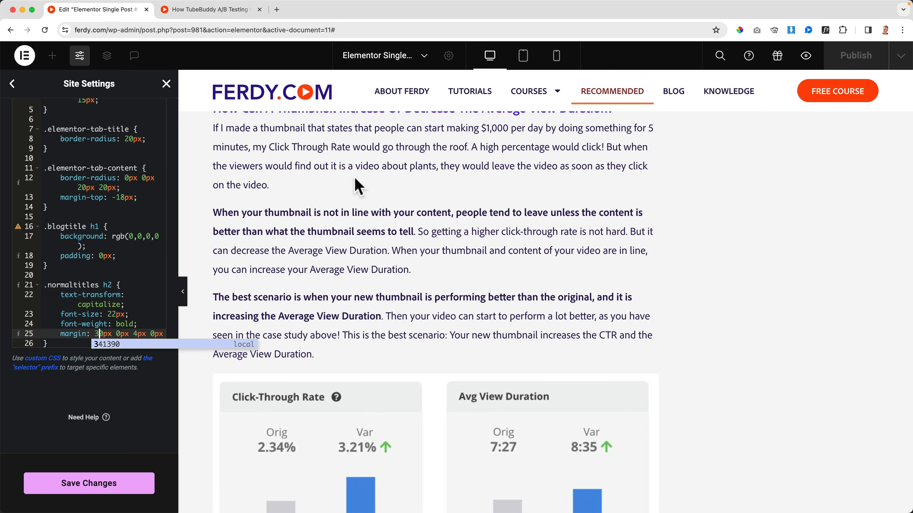
left_click(105, 487)
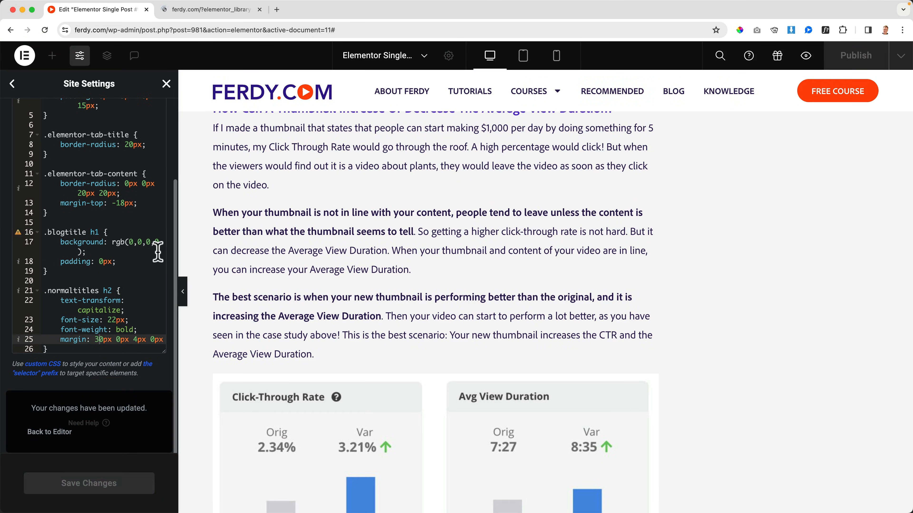
left_click(166, 83)
left_click(201, 10)
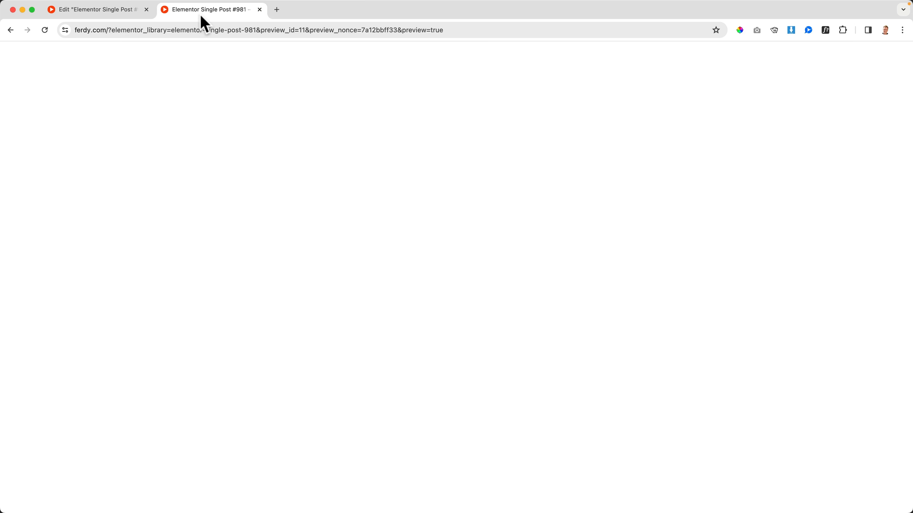
left_click(97, 9)
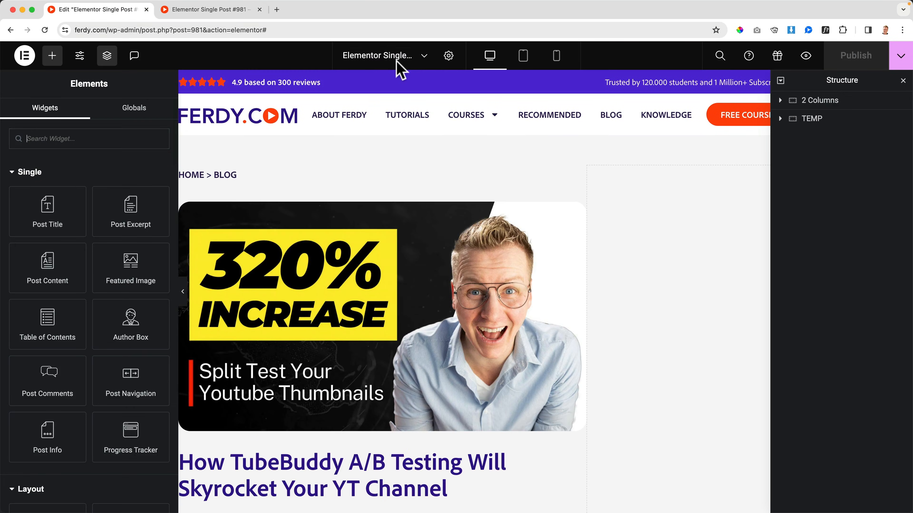
Step: Rename the template to Single Post in its general settings and publish the change
left_click(448, 56)
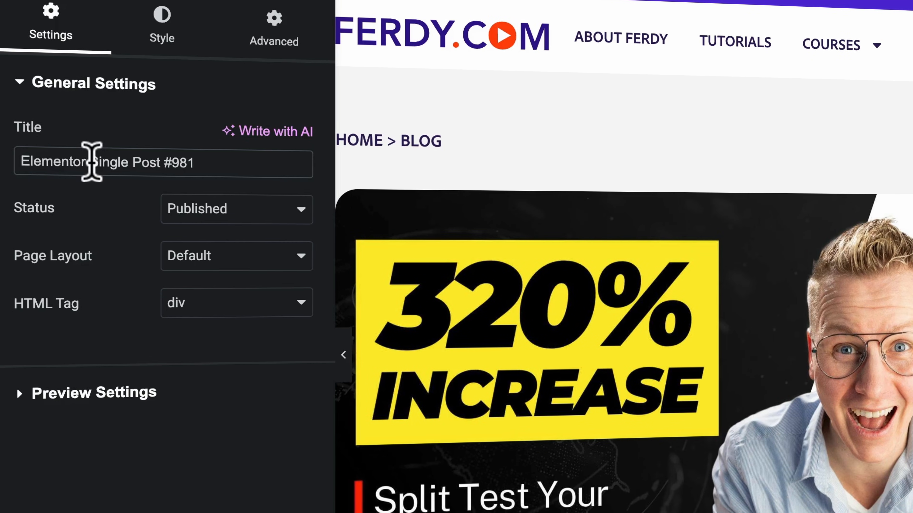
double_click(66, 175)
key("BackSpace")
key("super+Right")
key("BackSpace")
key("BackSpace")
key("BackSpace")
key("BackSpace")
key("BackSpace")
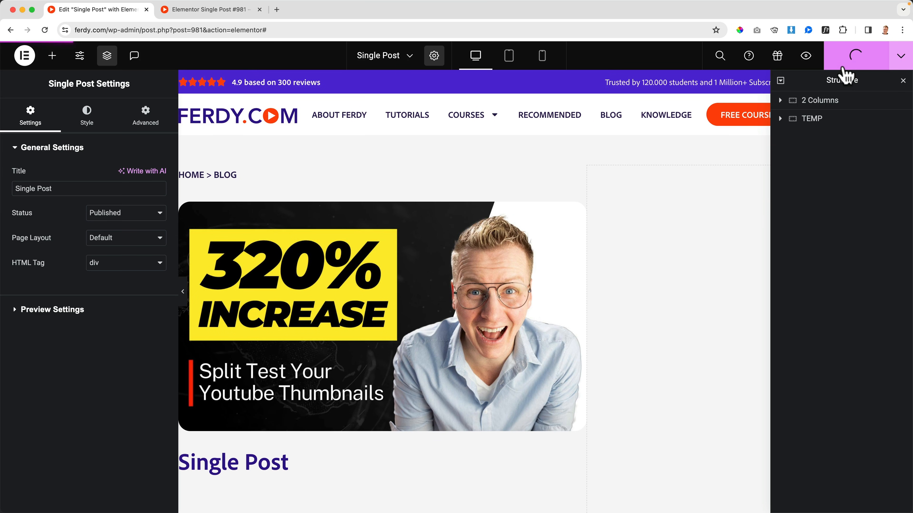
Step: Open the TubeBuddy A/B testing post from the live blog page and review its title, headings, text and images
left_click(212, 10)
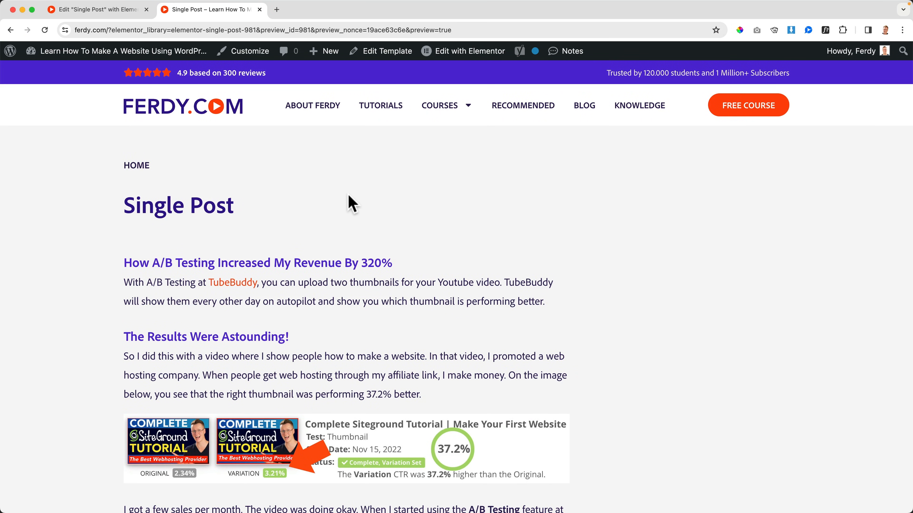
scroll(128, 231, "down", 10)
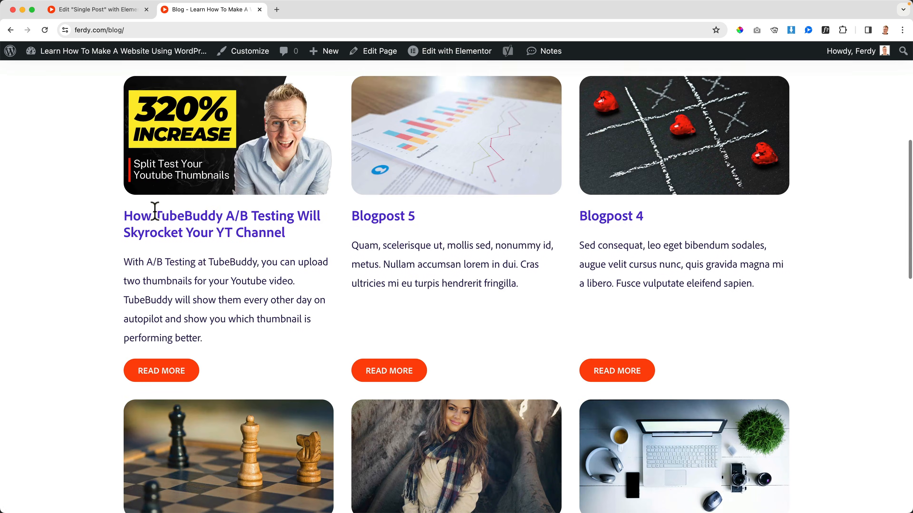
left_click(200, 218)
scroll(304, 200, "down", 10)
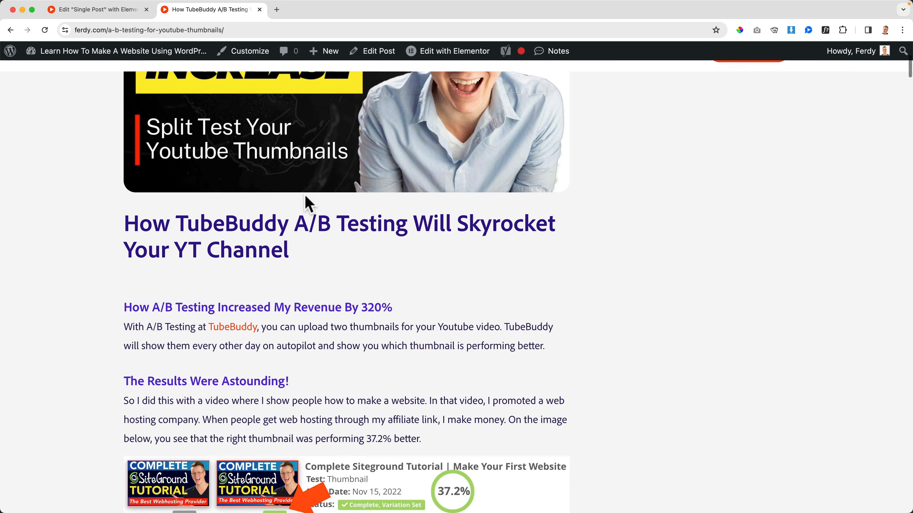
scroll(302, 204, "down", 12)
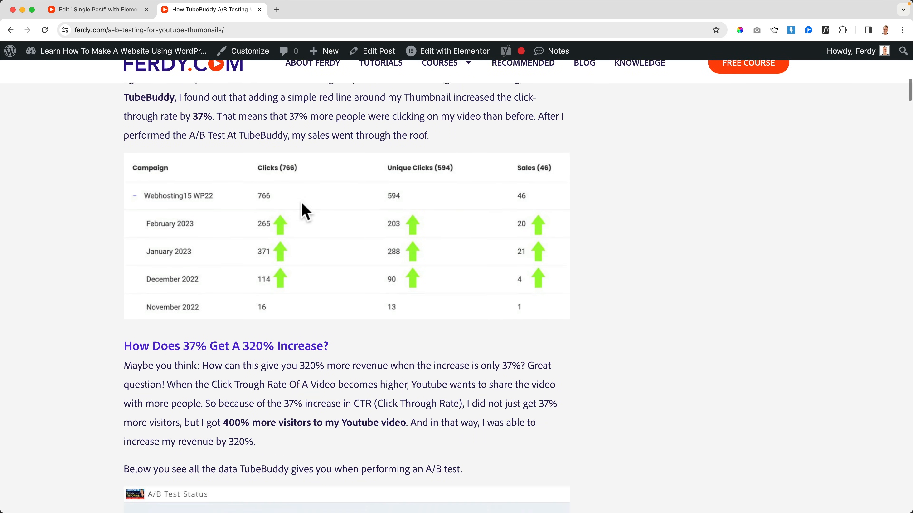
scroll(302, 203, "down", 13)
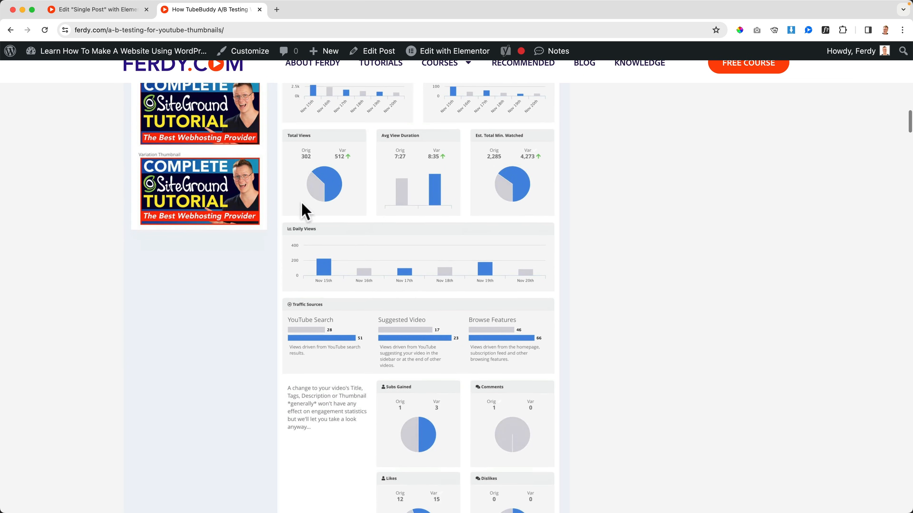
scroll(301, 202, "down", 9)
scroll(302, 203, "up", 20)
scroll(304, 214, "up", 2)
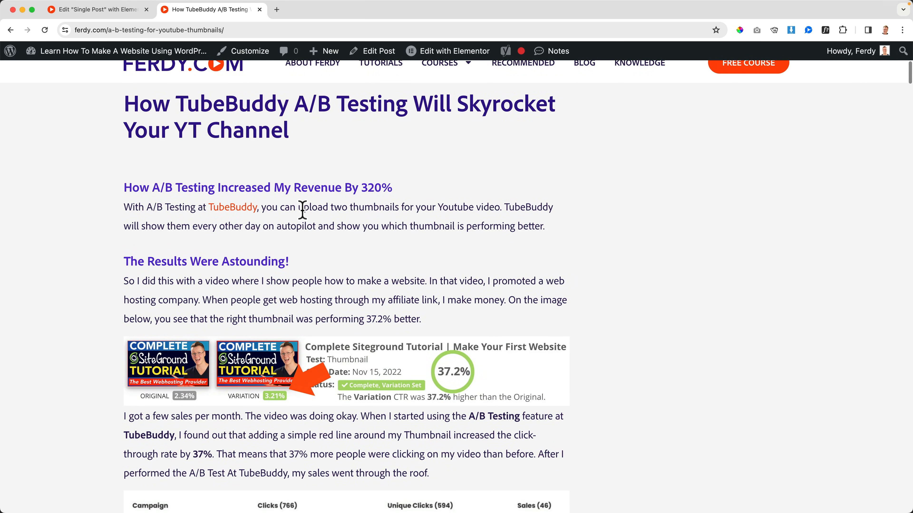
Step: Review the whole live post layout at a smaller browser zoom, including breadcrumbs and heading spacing, and restore the previous zoom
key("super+minus")
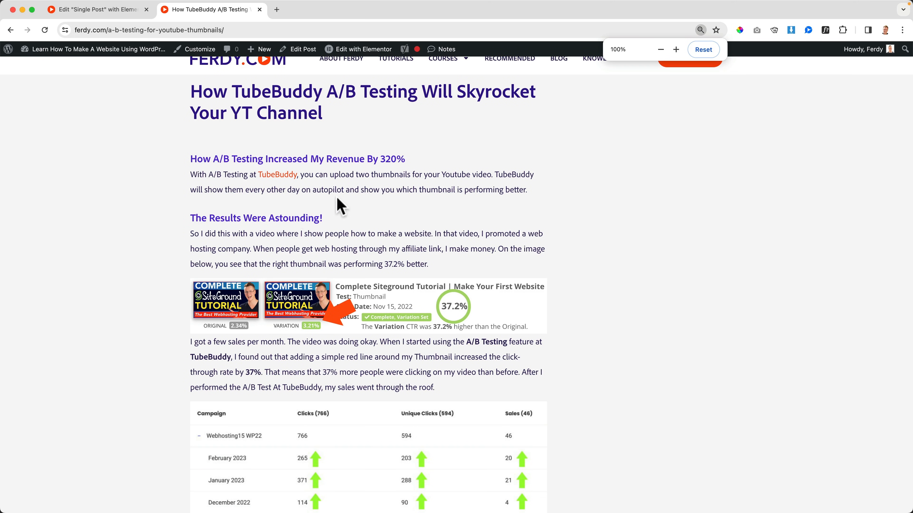
scroll(356, 216, "up", 8)
scroll(376, 223, "down", 9)
scroll(373, 218, "down", 8)
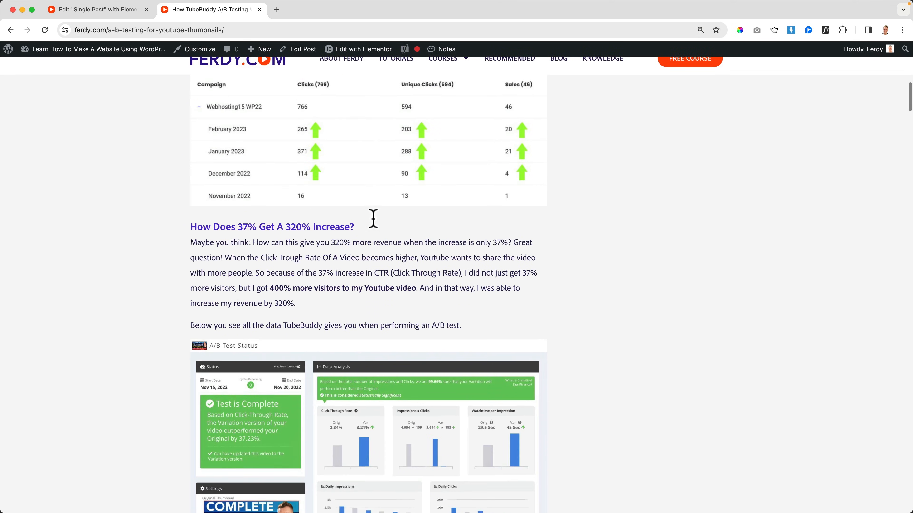
scroll(373, 218, "down", 18)
scroll(374, 227, "down", 16)
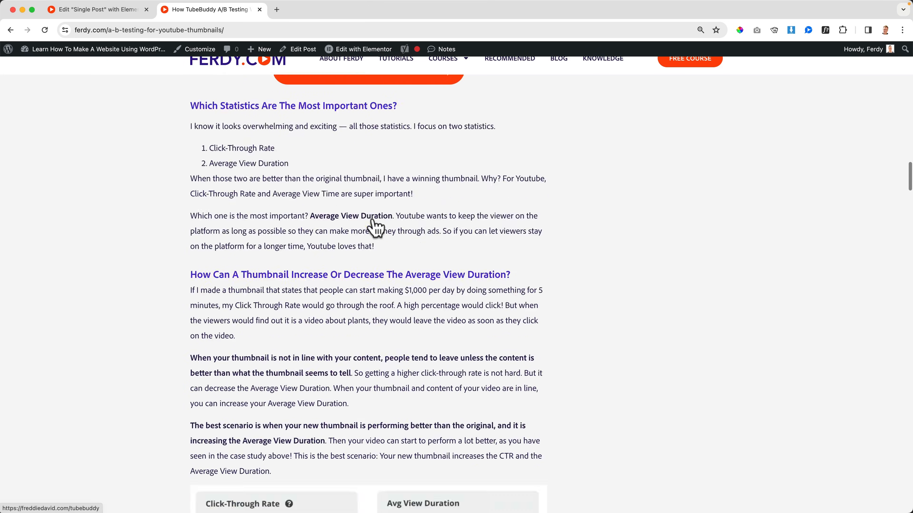
scroll(374, 227, "up", 20)
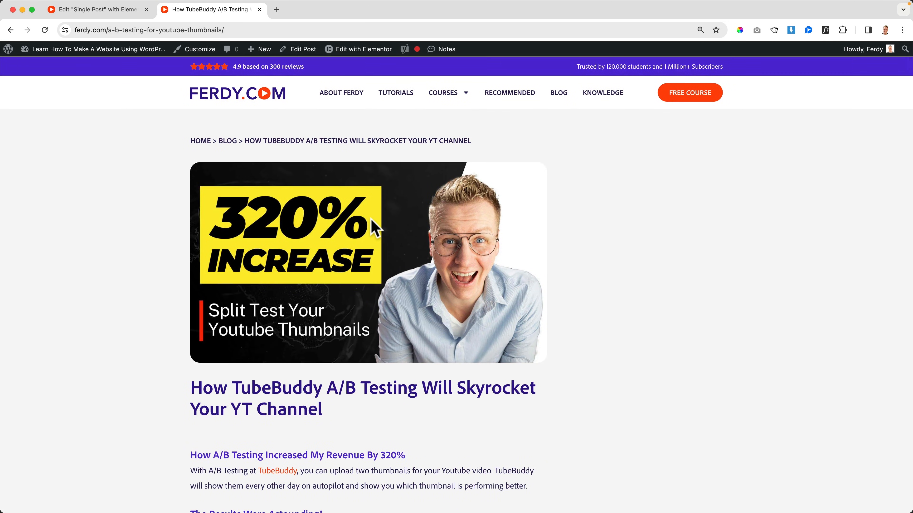
key("super+equal")
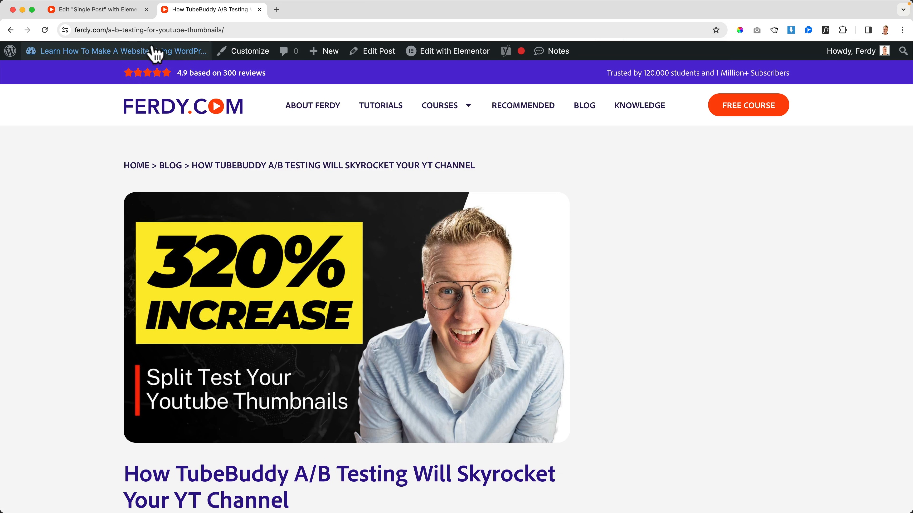
Step: In the template editor, give the Blog Post container a classic background and open the global colors for its color
left_click(124, 10)
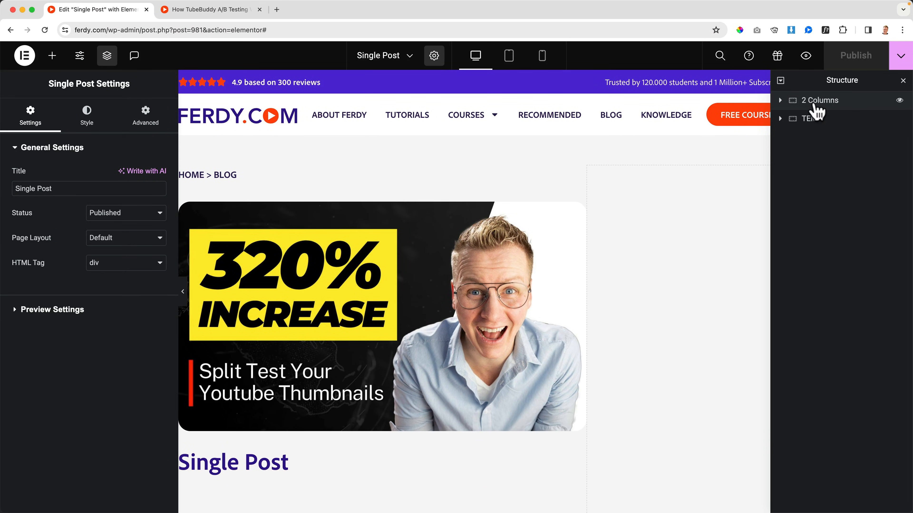
left_click(823, 118)
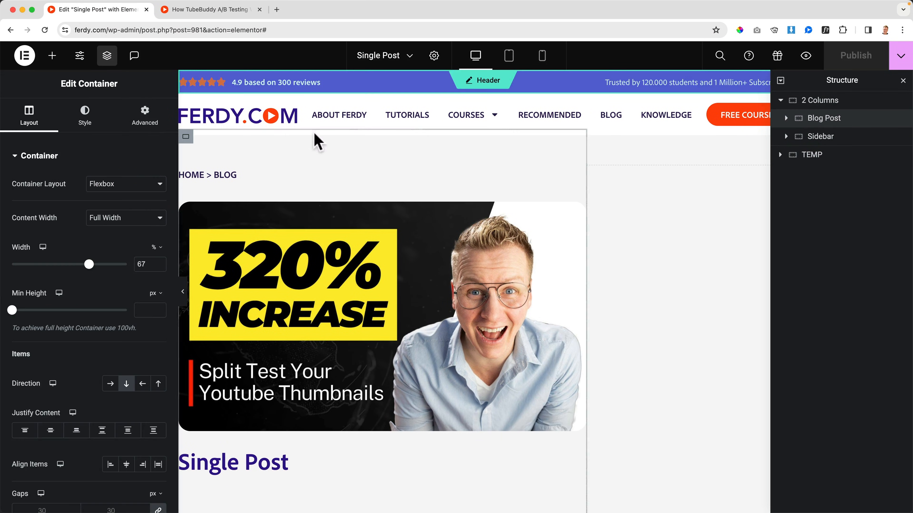
left_click(144, 120)
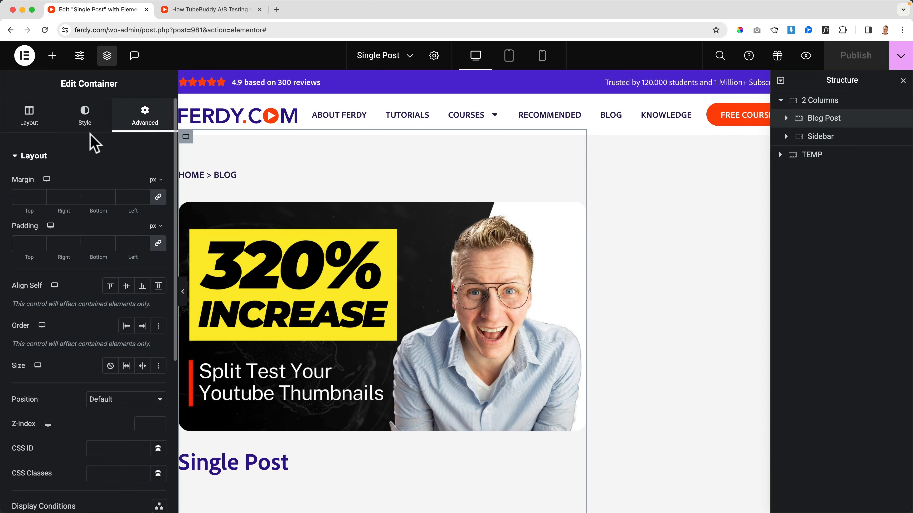
left_click(85, 122)
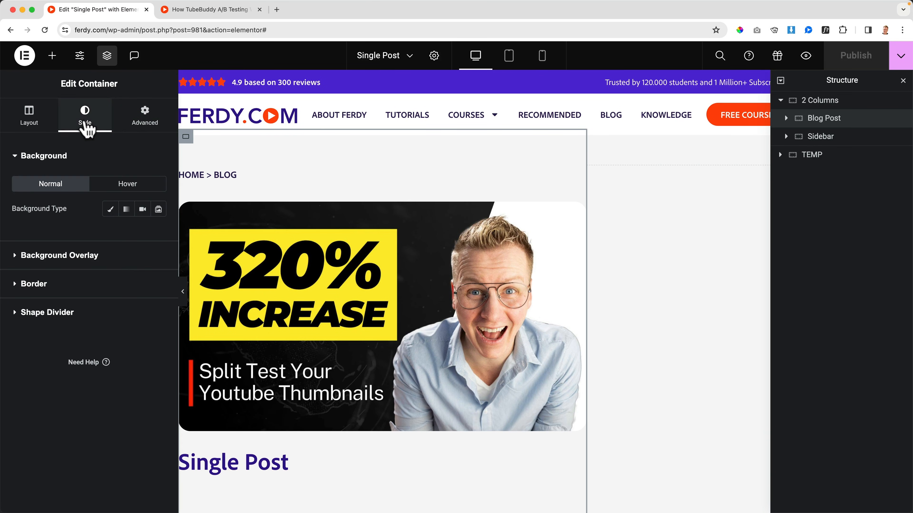
left_click(110, 209)
left_click(143, 233)
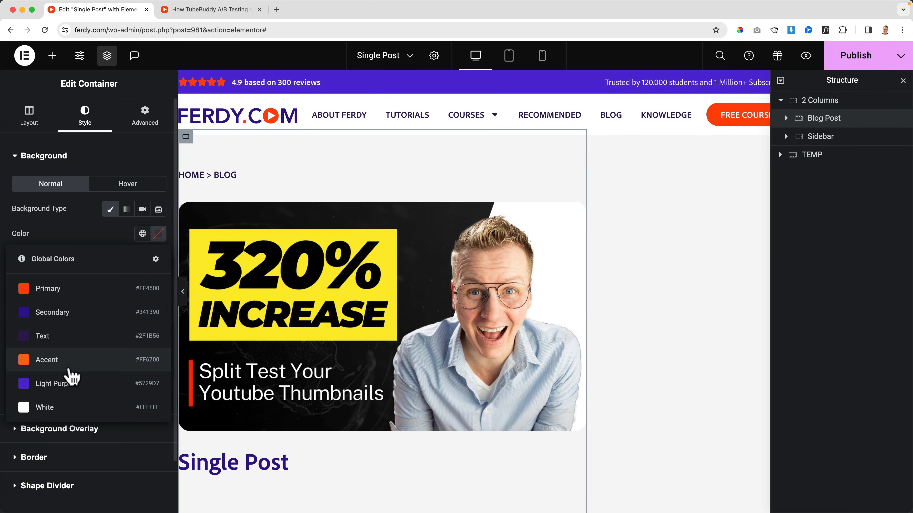
Step: Set the Blog Post container's background to the global White color and check the live post
left_click(62, 407)
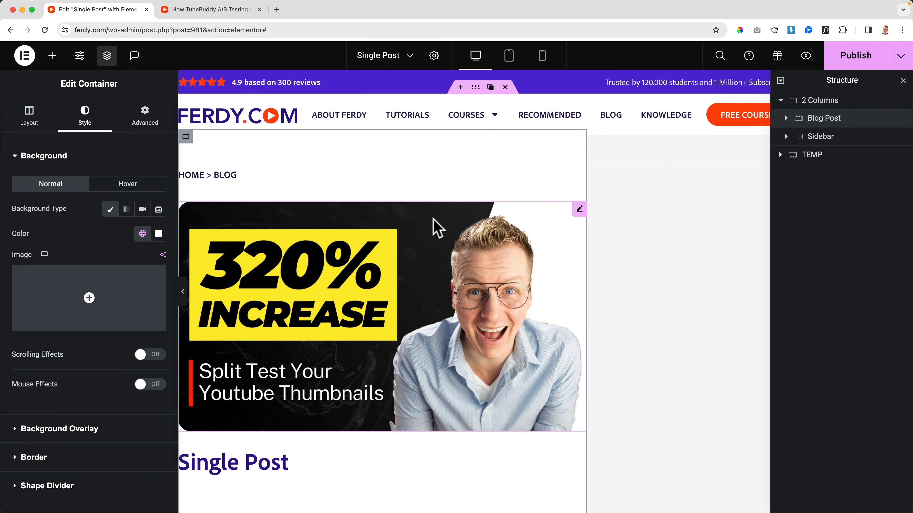
left_click(266, 14)
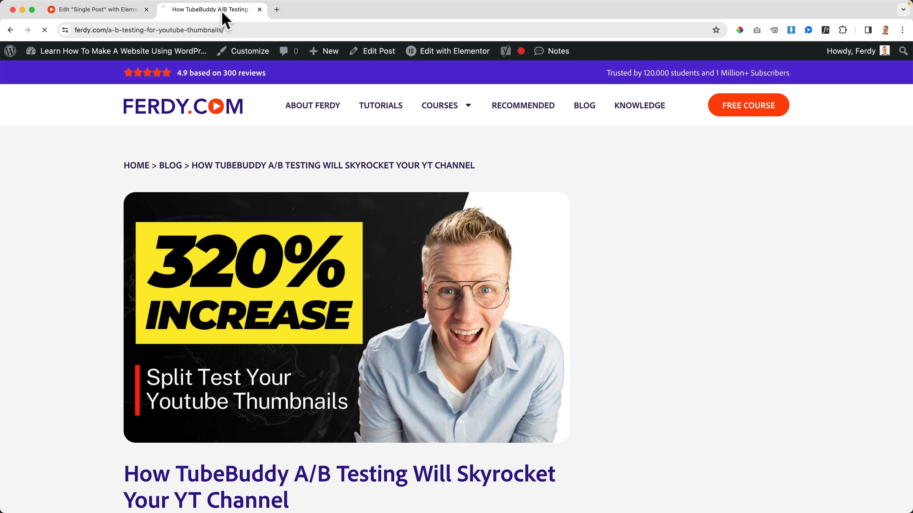
scroll(81, 195, "down", 6)
scroll(81, 194, "up", 6)
left_click(118, 10)
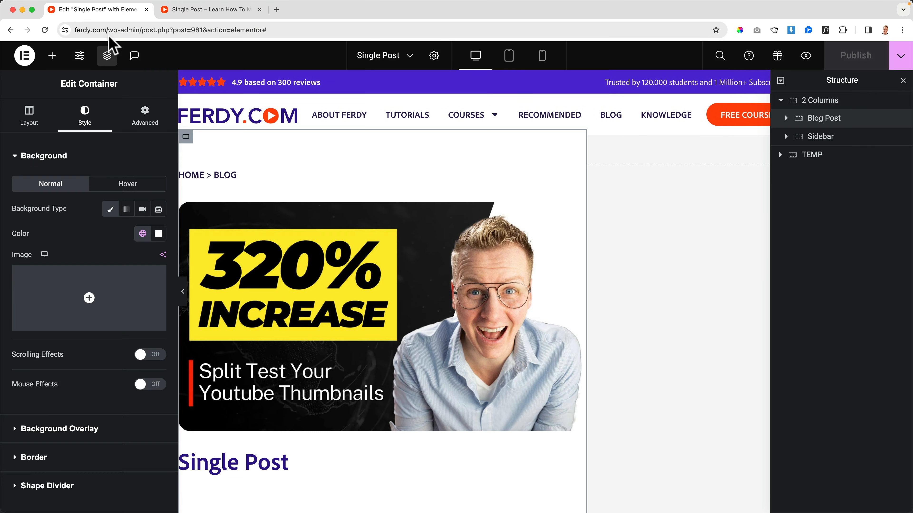
Step: Clear the background colors of the Blog Post container and its parent 2 Columns container
left_click(159, 234)
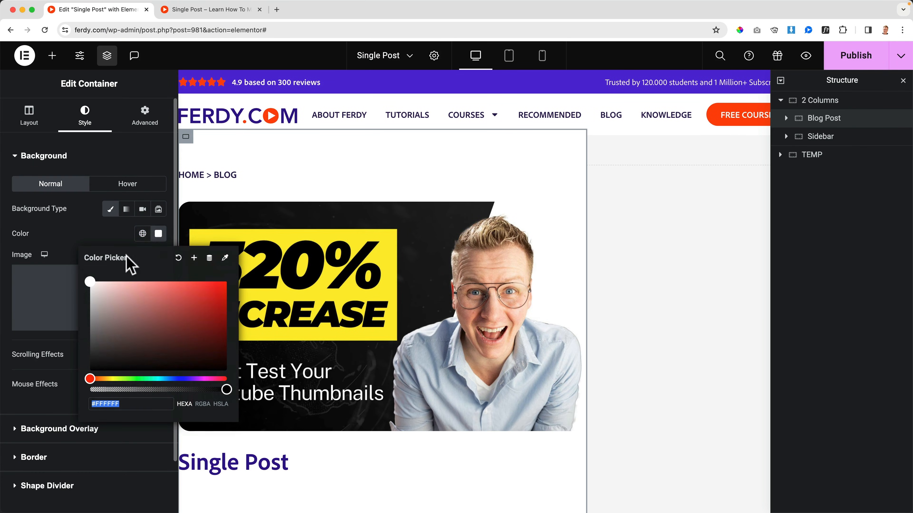
left_click(178, 259)
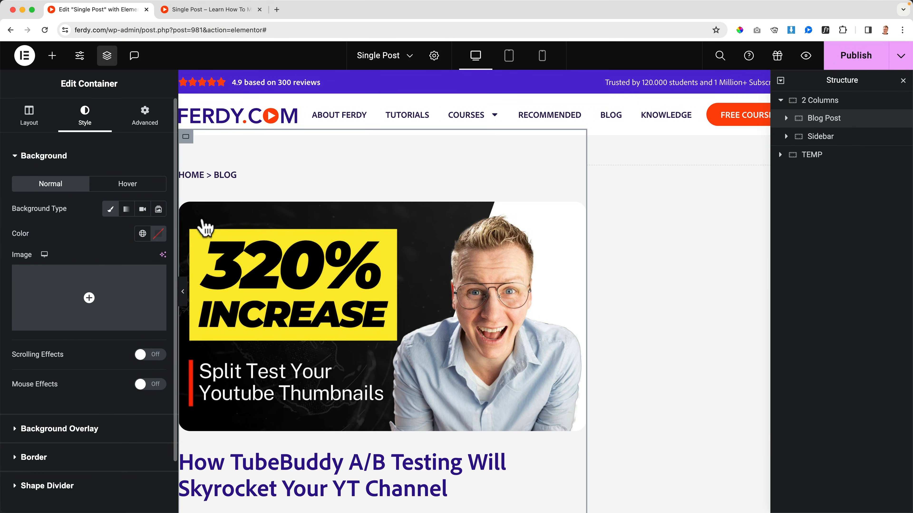
left_click(815, 100)
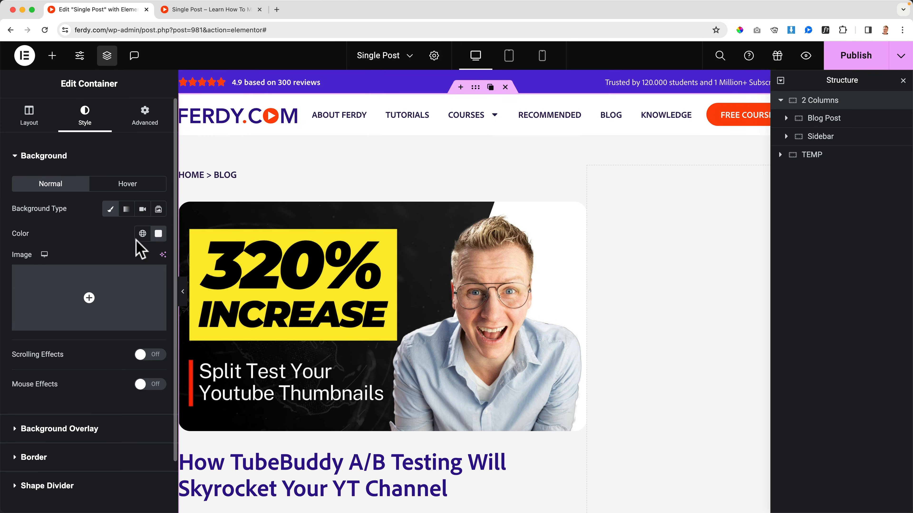
left_click(159, 233)
left_click(178, 259)
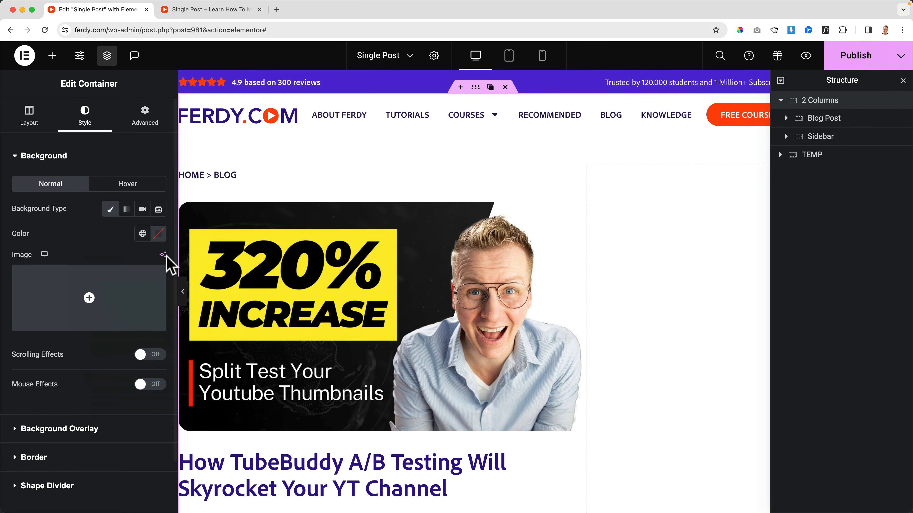
Step: Publish the template and review the TubeBuddy A/B testing post on the live site through the Blog page
left_click(851, 57)
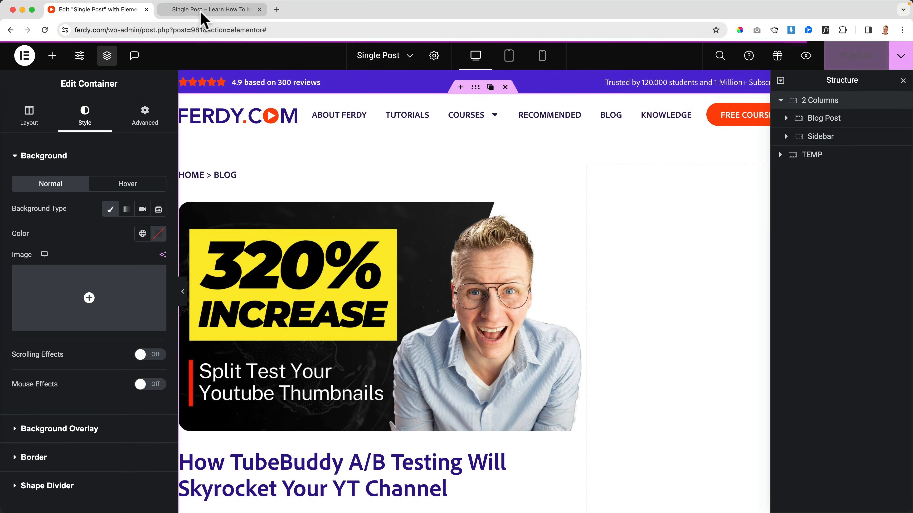
left_click(204, 13)
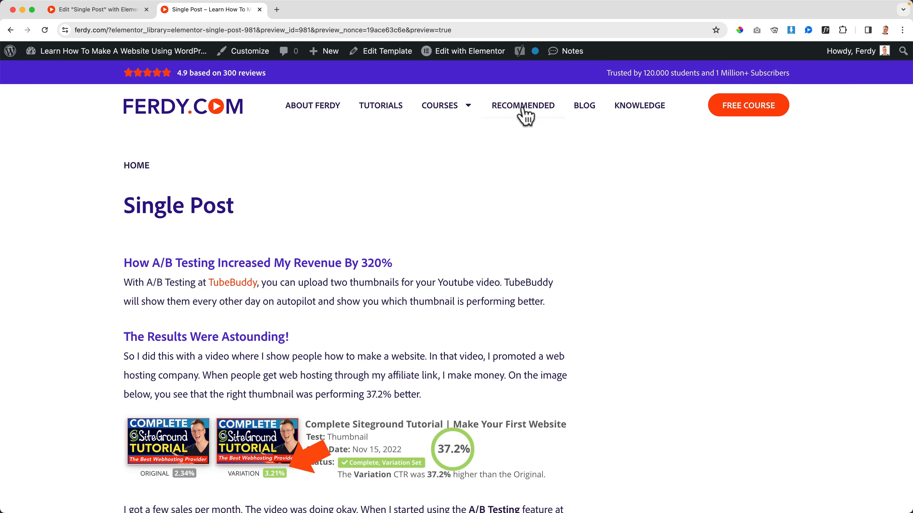
left_click(585, 108)
scroll(201, 298, "down", 5)
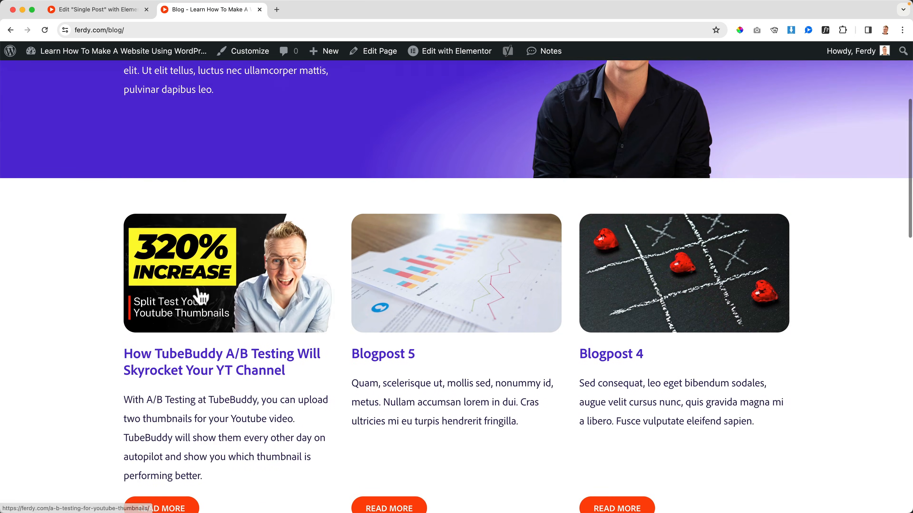
left_click(201, 298)
scroll(110, 251, "down", 15)
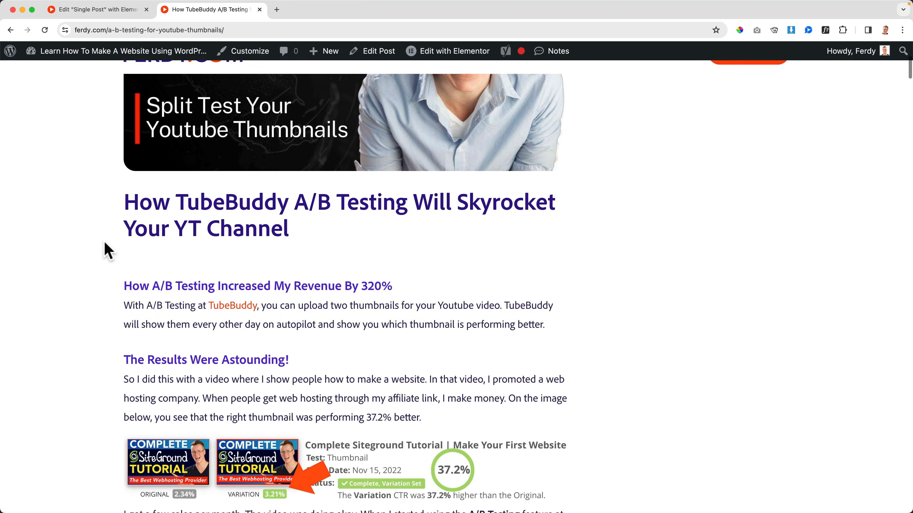
scroll(108, 250, "down", 10)
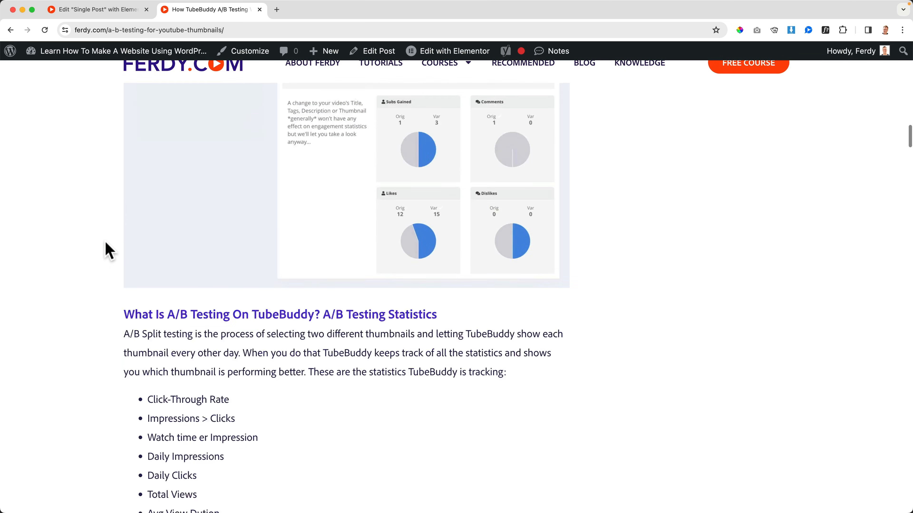
scroll(108, 249, "up", 20)
left_click(120, 13)
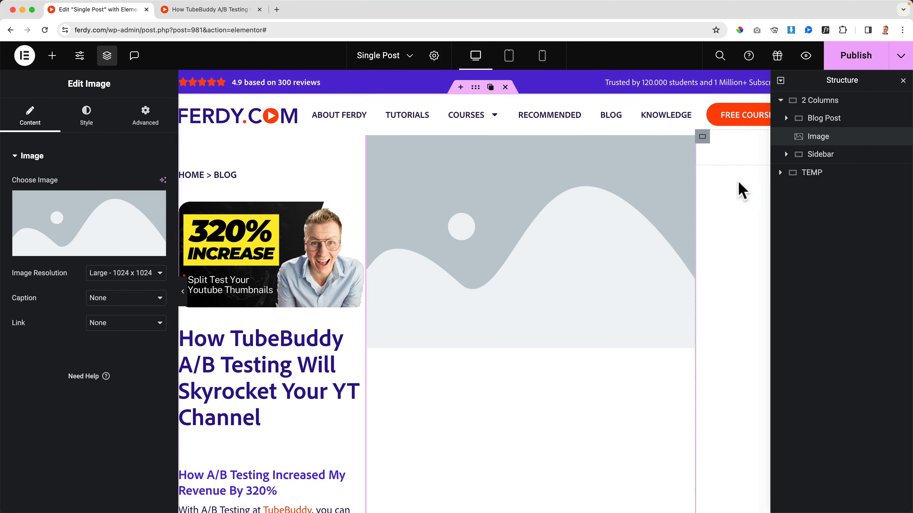
Step: Undo the misplaced image between the columns and add an Image widget inside the Sidebar container
key("ctrl+z")
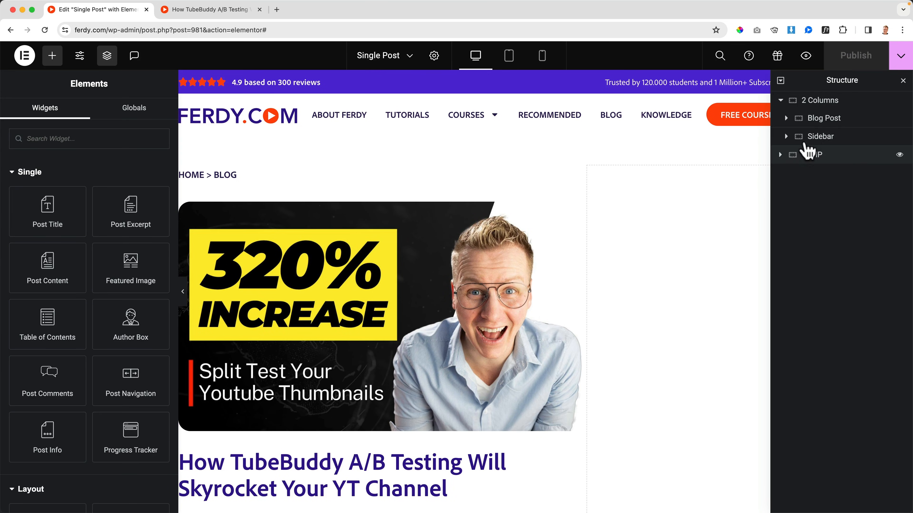
left_click(792, 140)
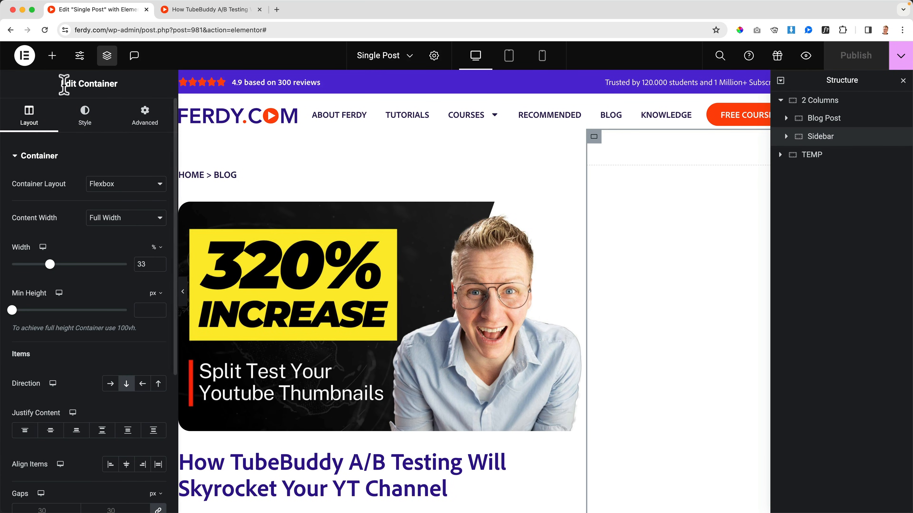
left_click(52, 56)
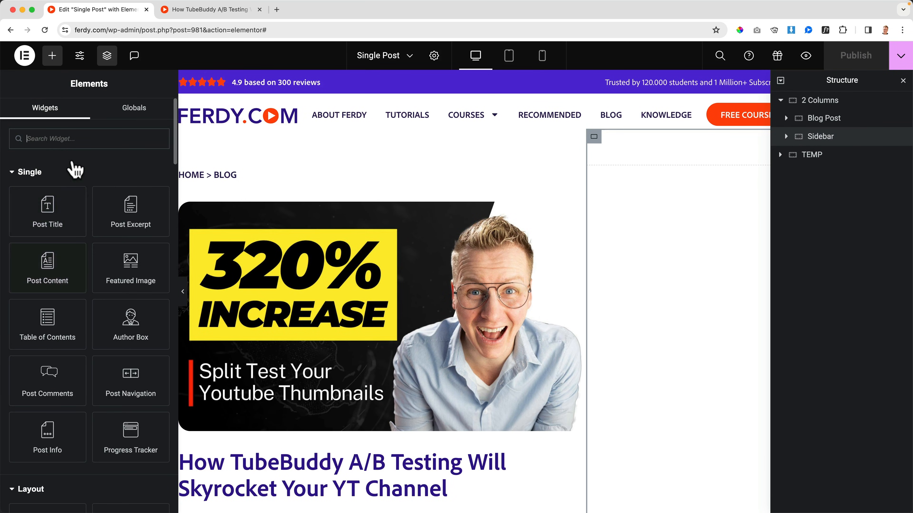
type("image")
left_click_drag(64, 179, 724, 239)
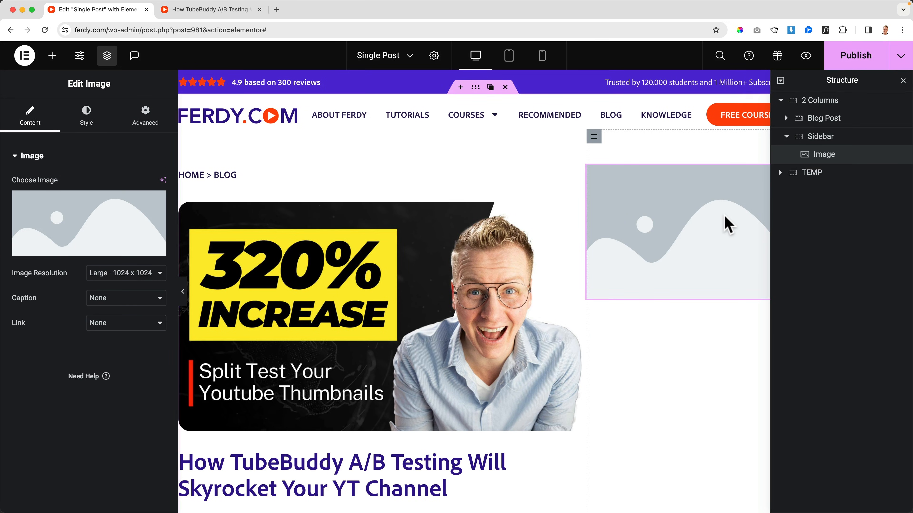
Step: Upload Elementor-Ad.png and Hostinger-Ad.jpg from Downloads and use Hostinger-Ad.jpg as the sidebar image
left_click(83, 228)
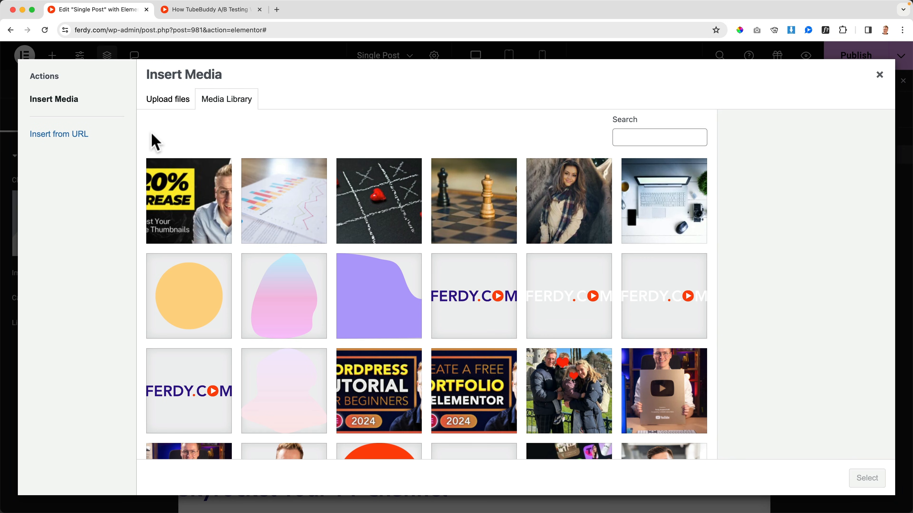
left_click(168, 101)
left_click(512, 282)
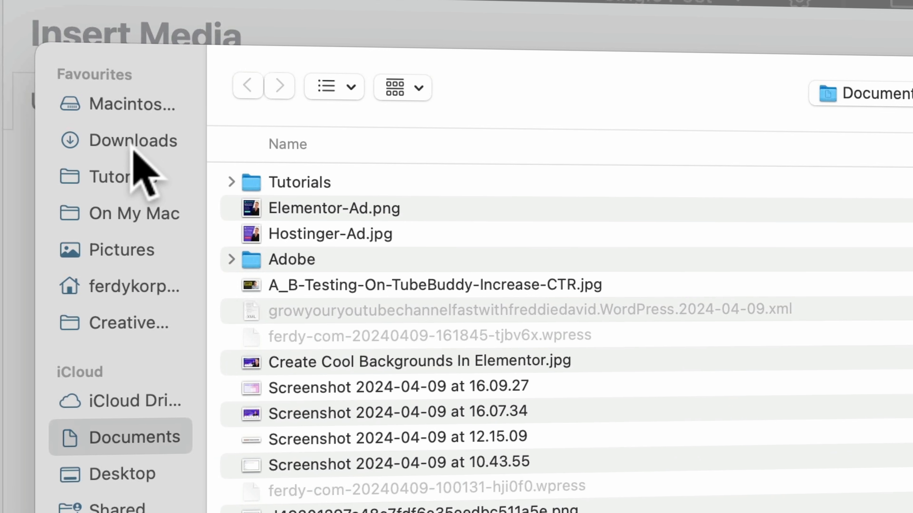
left_click(136, 144)
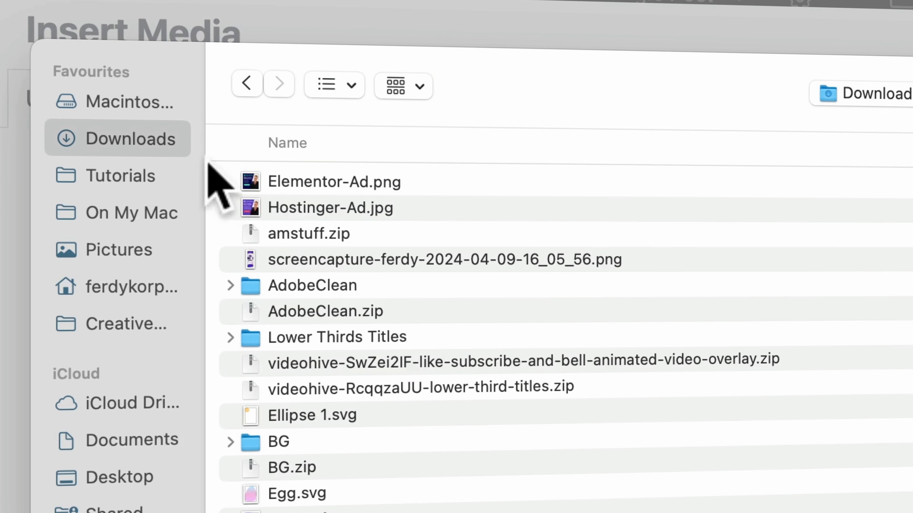
left_click(365, 180)
left_click(310, 198, "shift")
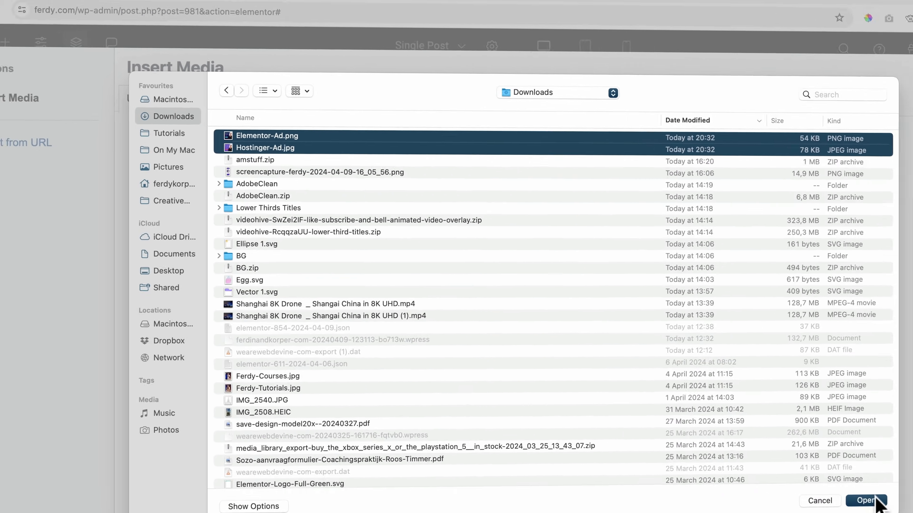
left_click(877, 502)
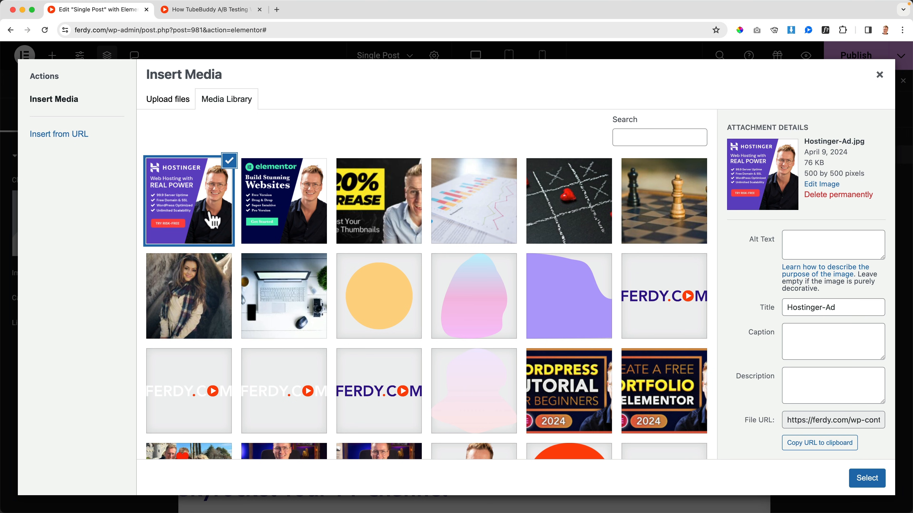
left_click(866, 478)
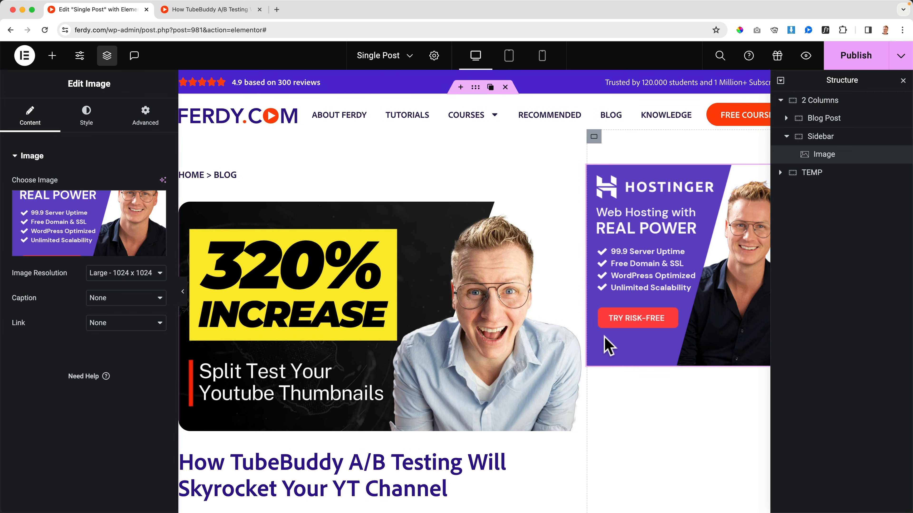
Step: Set the Sidebar container's padding to 0 px on all sides
left_click(815, 137)
left_click(165, 123)
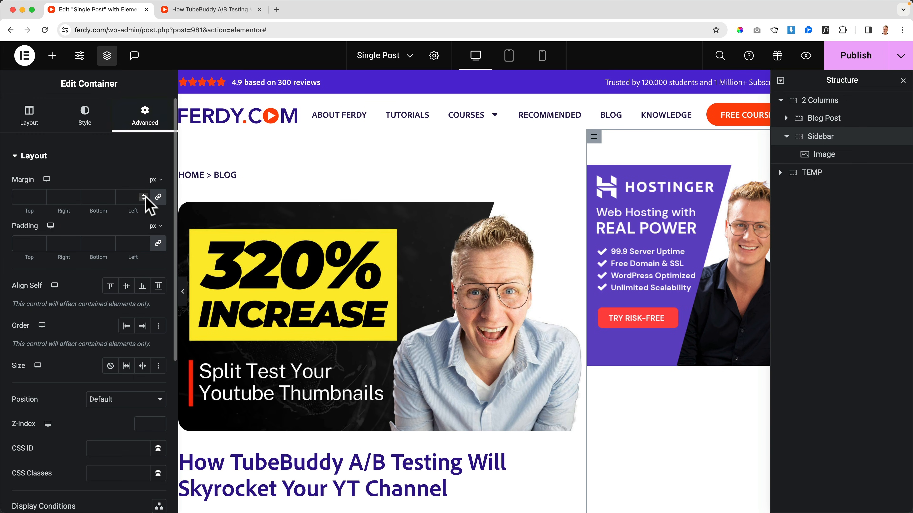
left_click(158, 243)
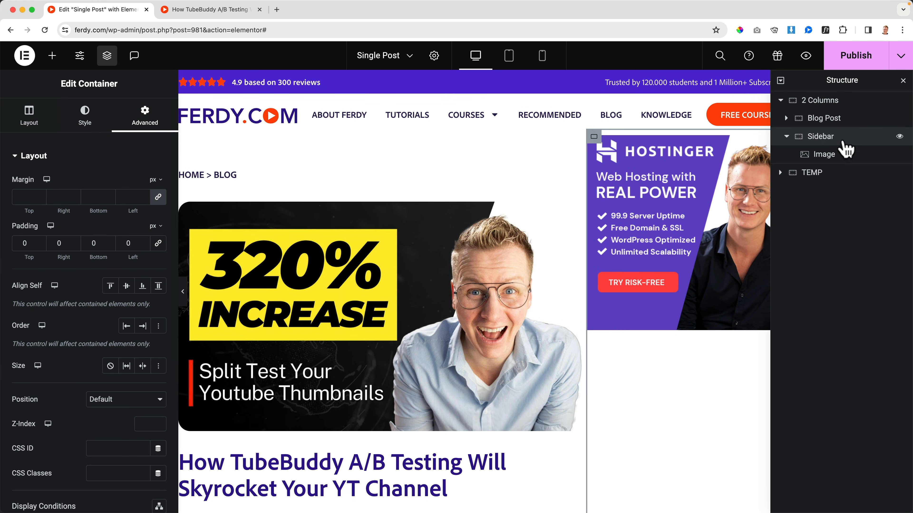
left_click(825, 155)
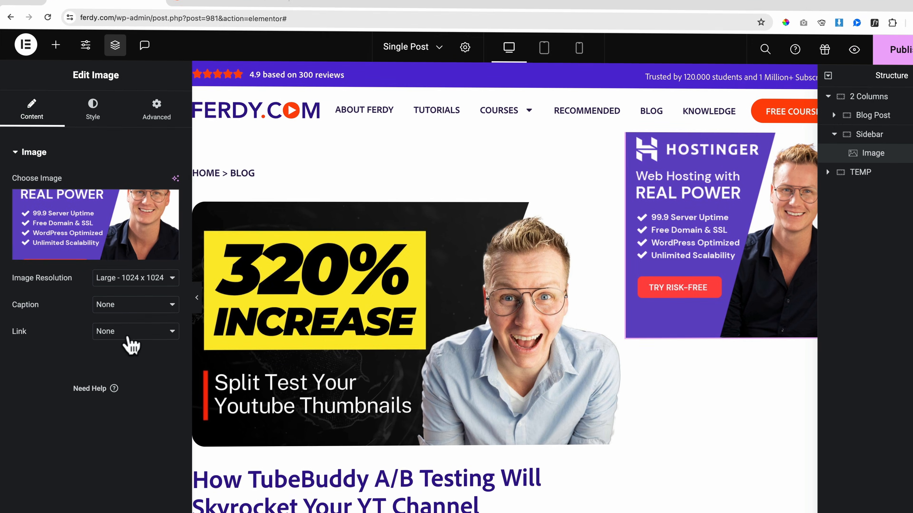
left_click(125, 320)
left_click(154, 386)
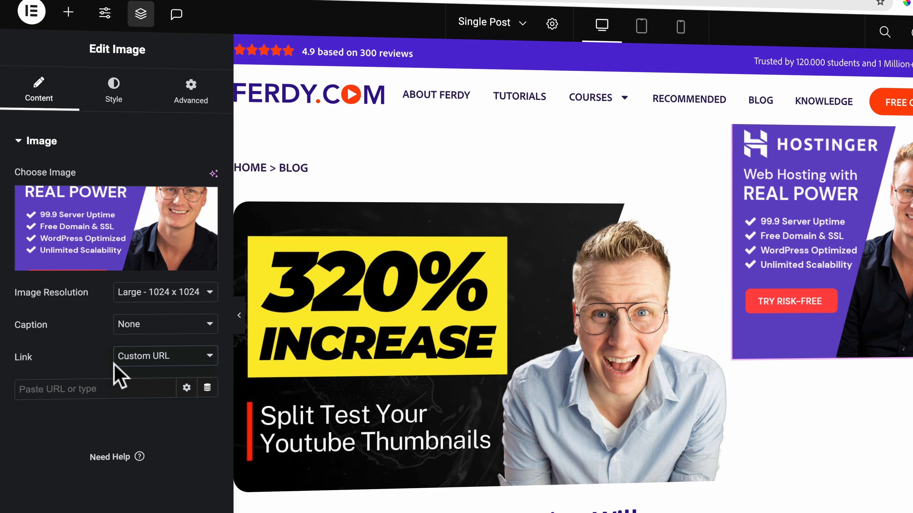
left_click(107, 388)
type("https://ferdy.")
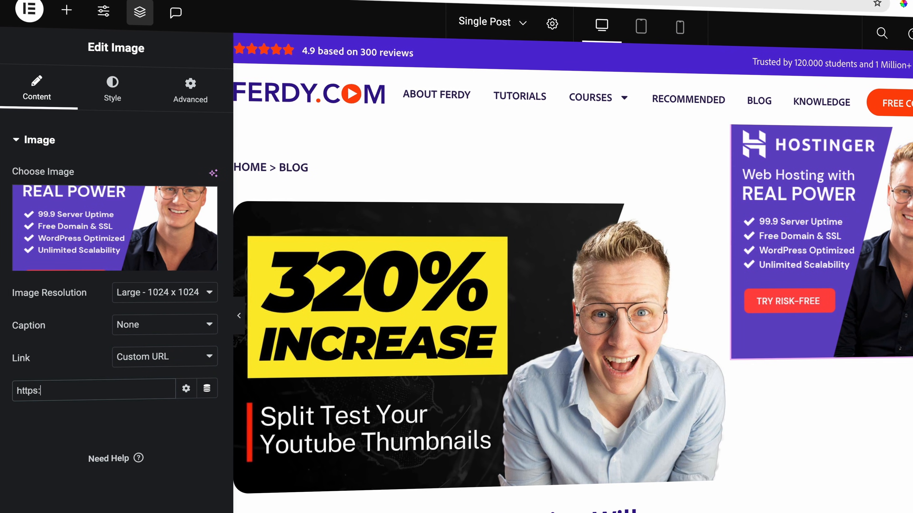
type("com/hostin")
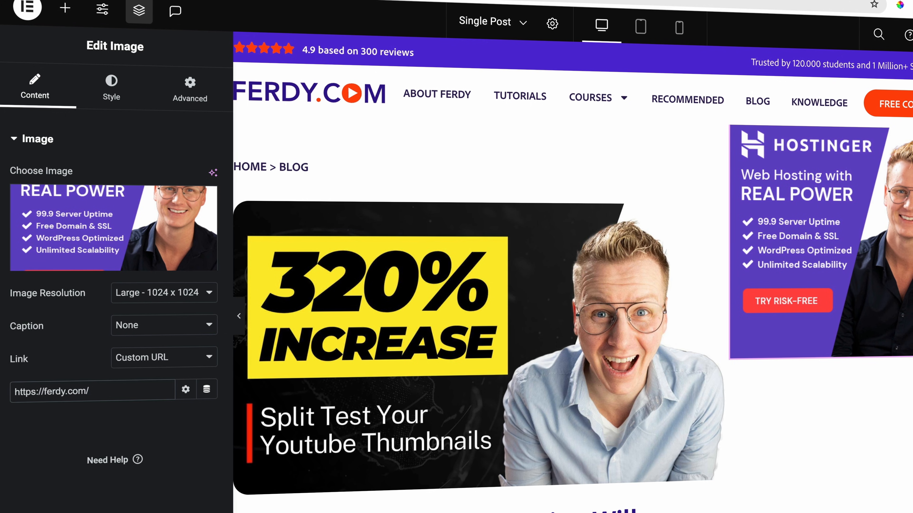
left_click(185, 390)
left_click(65, 424)
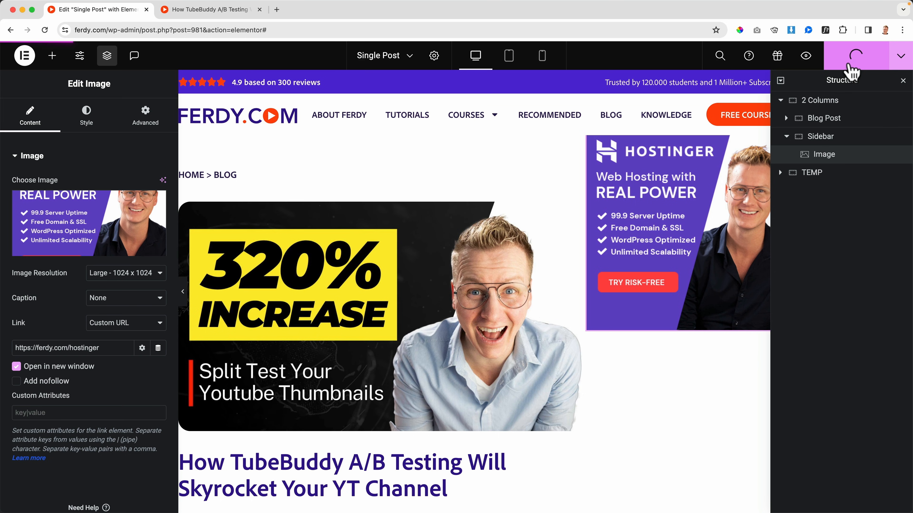
Step: Give the sidebar image a solid 10 px border on all sides in the global White color
left_click(144, 126)
left_click(59, 158)
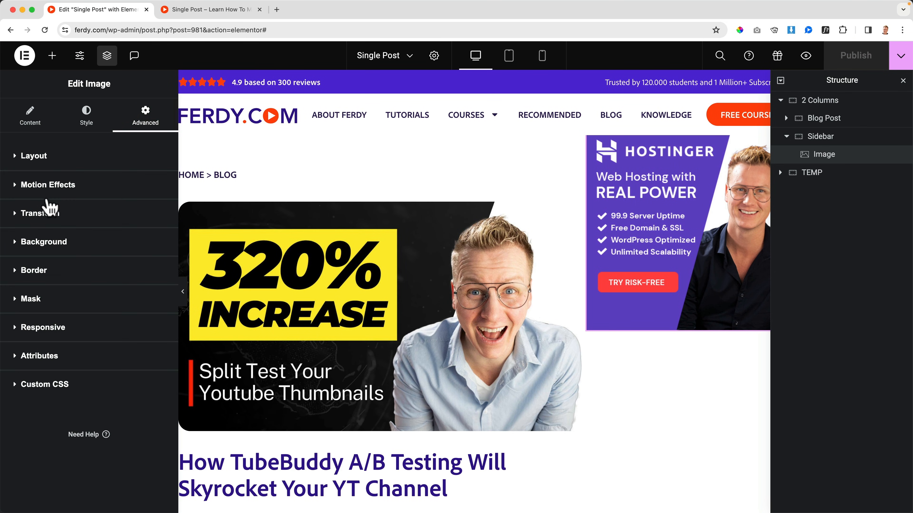
left_click(47, 276)
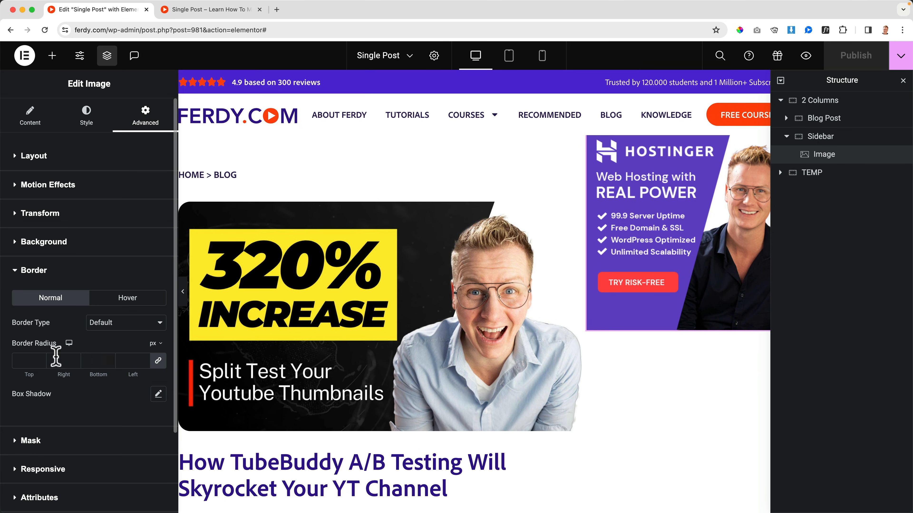
left_click(88, 327)
left_click(101, 349)
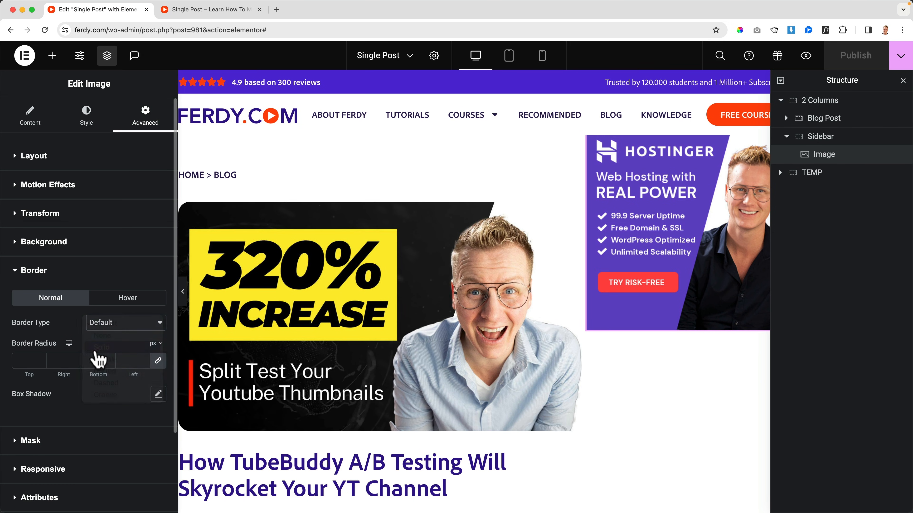
type("0")
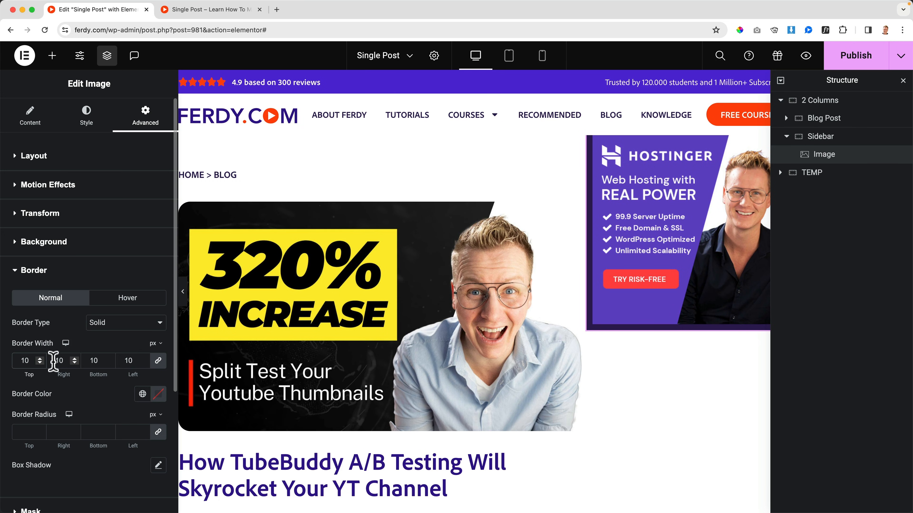
left_click(143, 394)
left_click(70, 370)
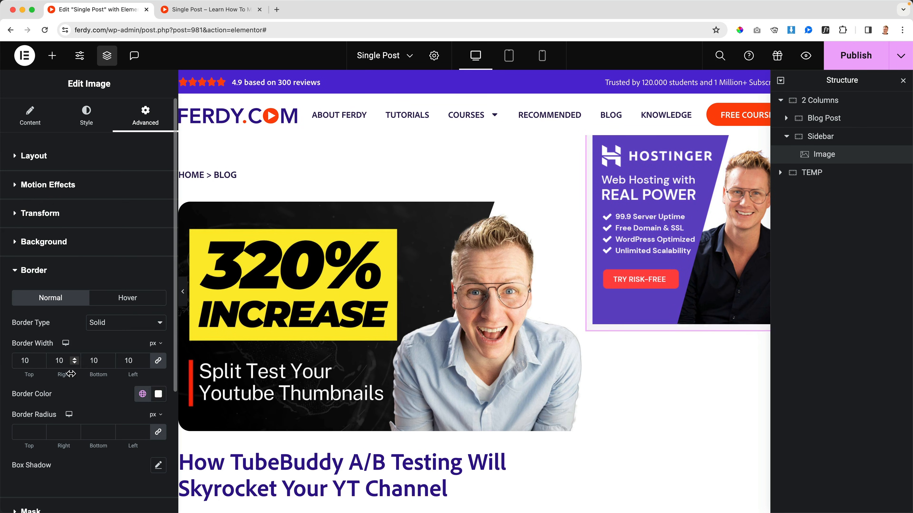
Step: Publish the template and check the bordered sidebar image on the preview page
left_click(852, 55)
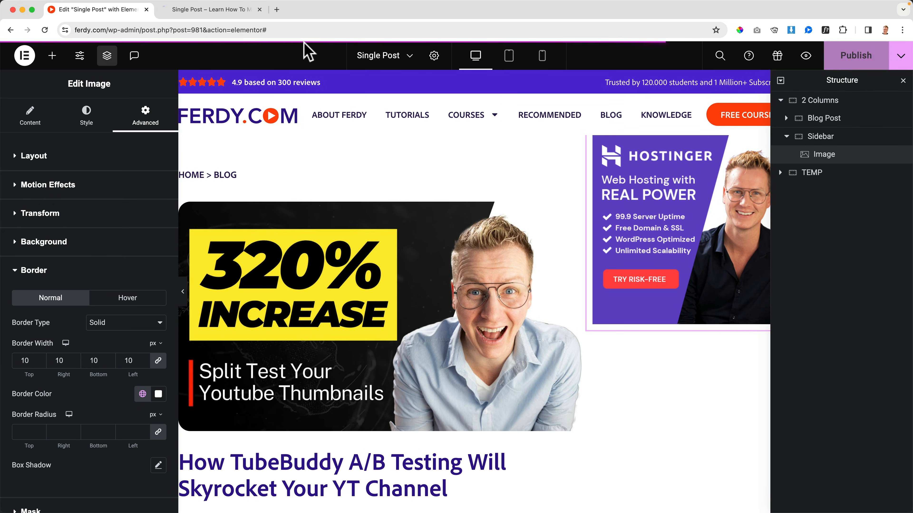
left_click(212, 9)
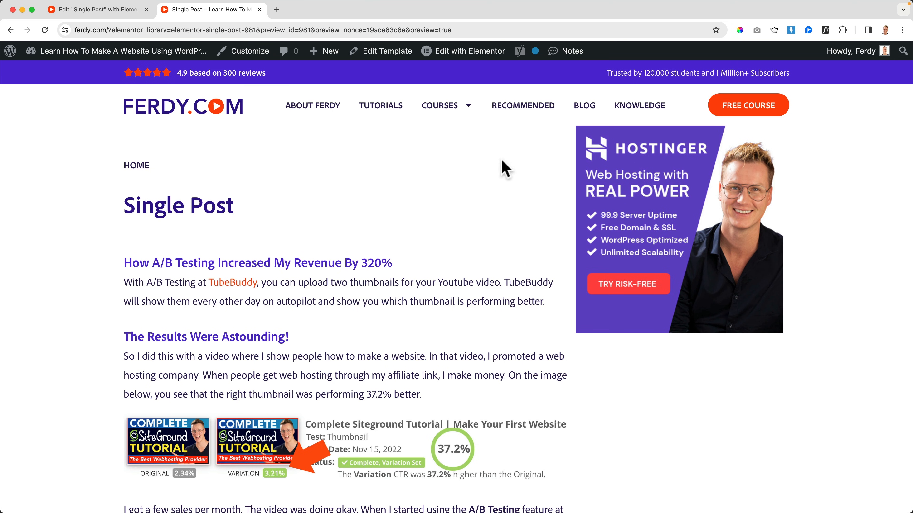
Step: Give the sidebar image a box shadow with horizontal 12, vertical 12, blur 15, spread 6 and color rgba(0, 0, 0, 0.2)
left_click(95, 9)
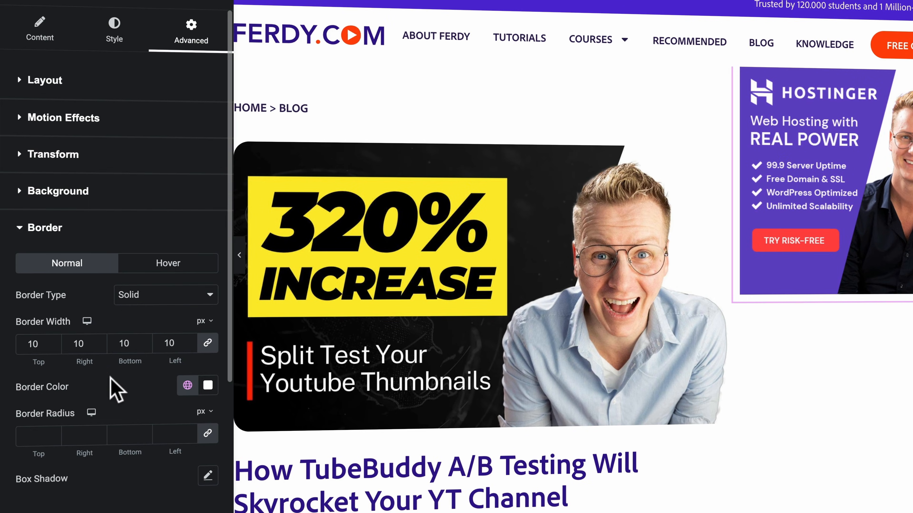
left_click(207, 396)
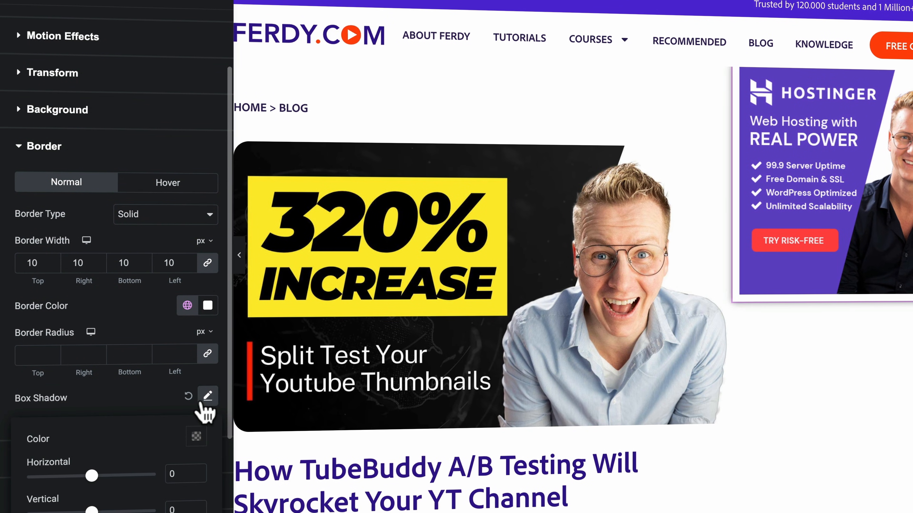
scroll(149, 383, "down", 4)
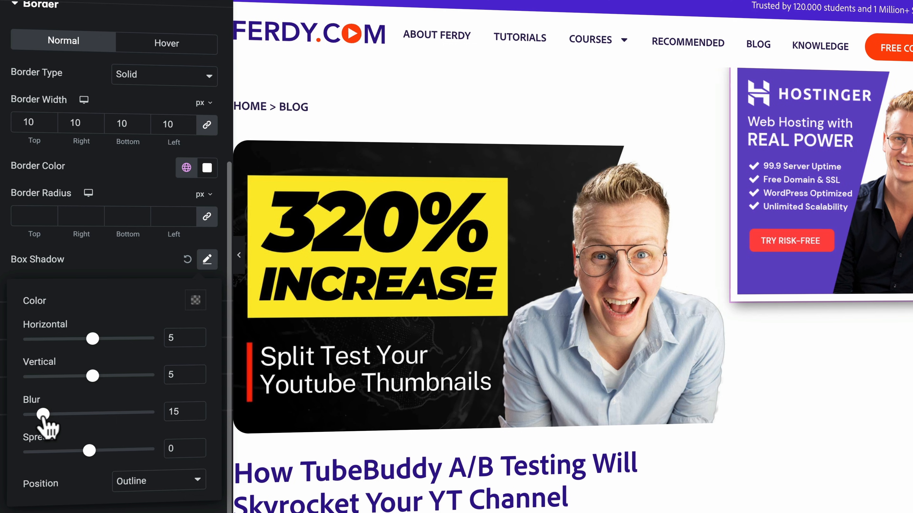
left_click_drag(89, 451, 96, 451)
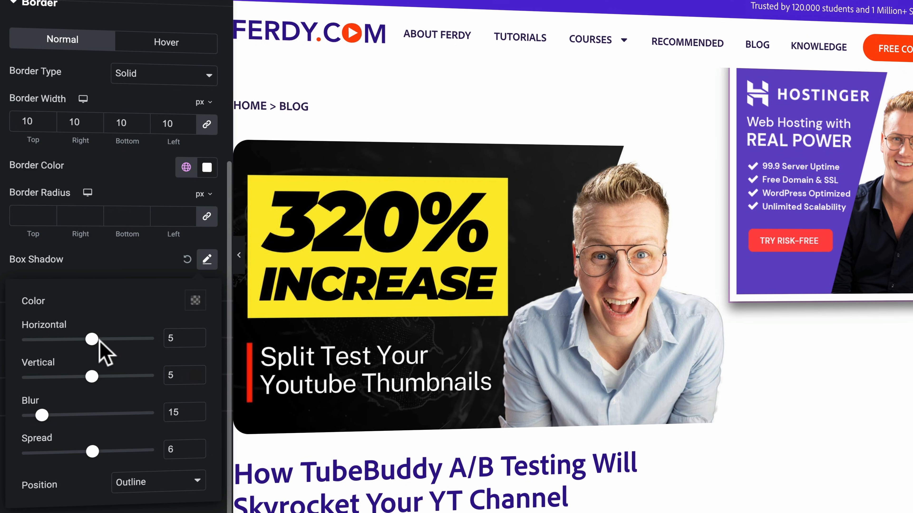
left_click_drag(97, 342, 99, 342)
left_click_drag(92, 376, 92, 377)
type("12")
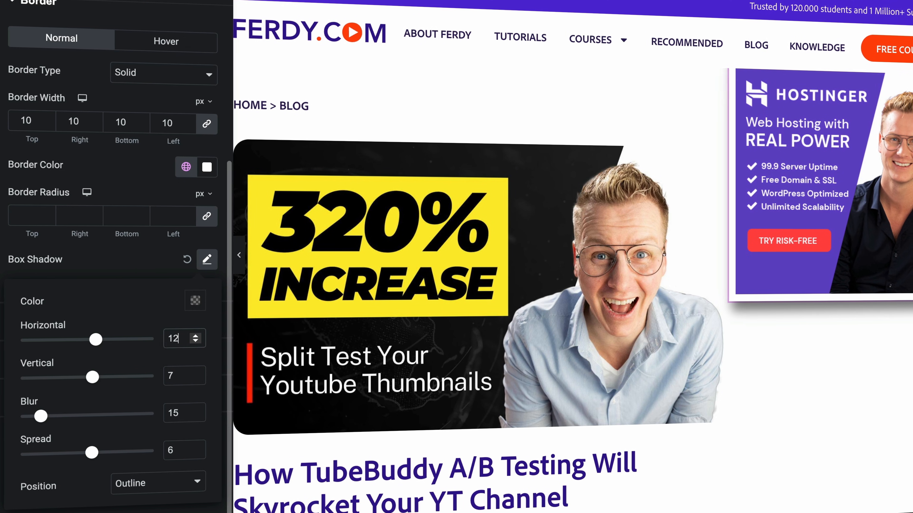
type("12")
left_click(195, 300)
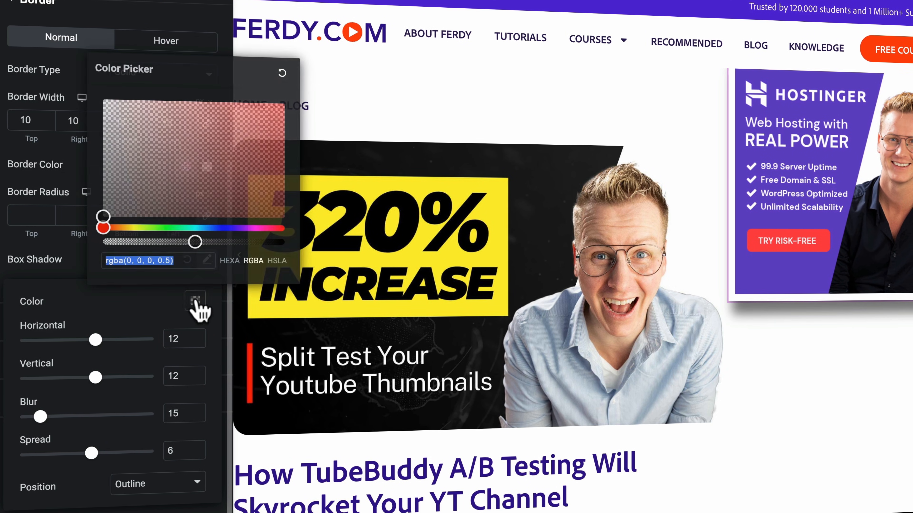
left_click_drag(197, 243, 139, 243)
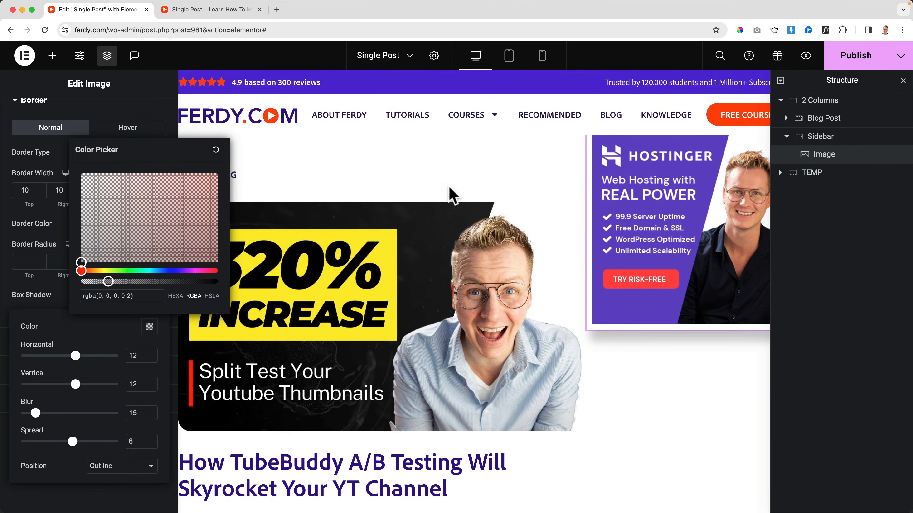
Step: Publish the template again and check the sidebar image's shadow on the preview page
left_click(806, 55)
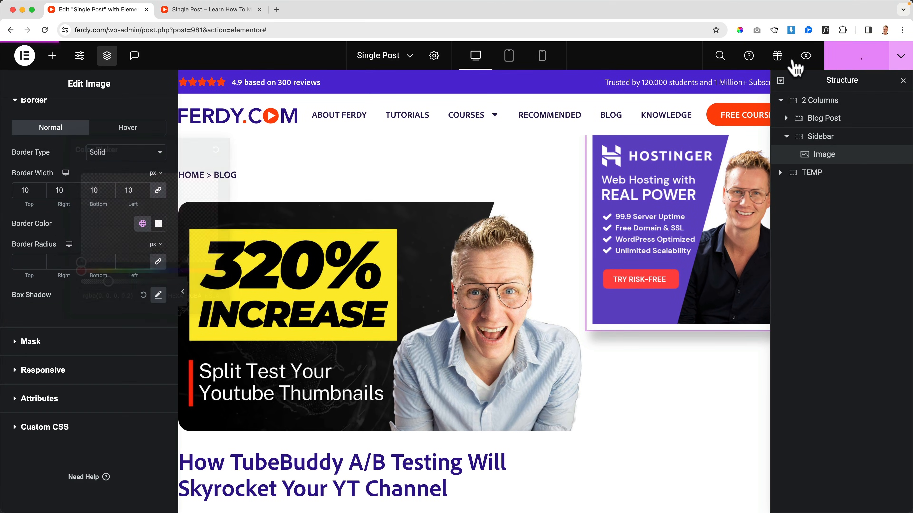
left_click(214, 9)
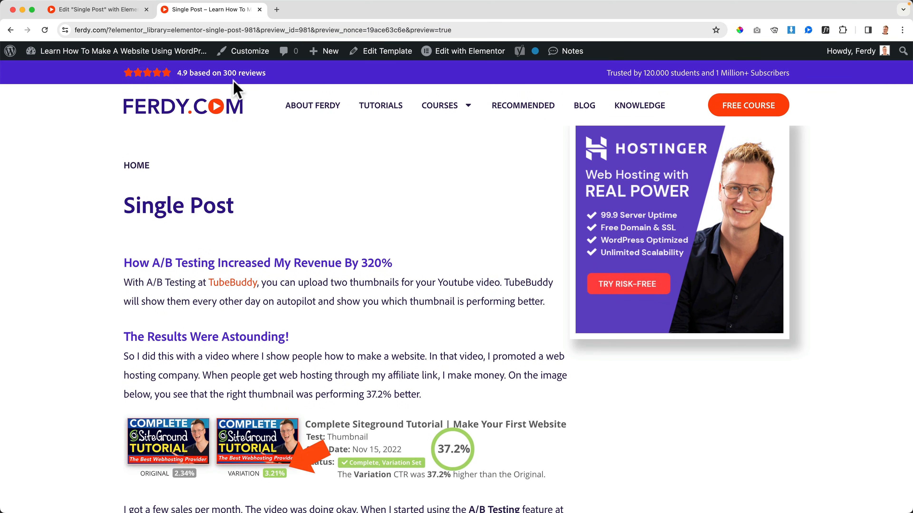
Step: Set the sidebar image's box shadow to horizontal 3, vertical 3, blur 60, spread 0 and color rgba(0, 0, 0, 0.11)
left_click(117, 14)
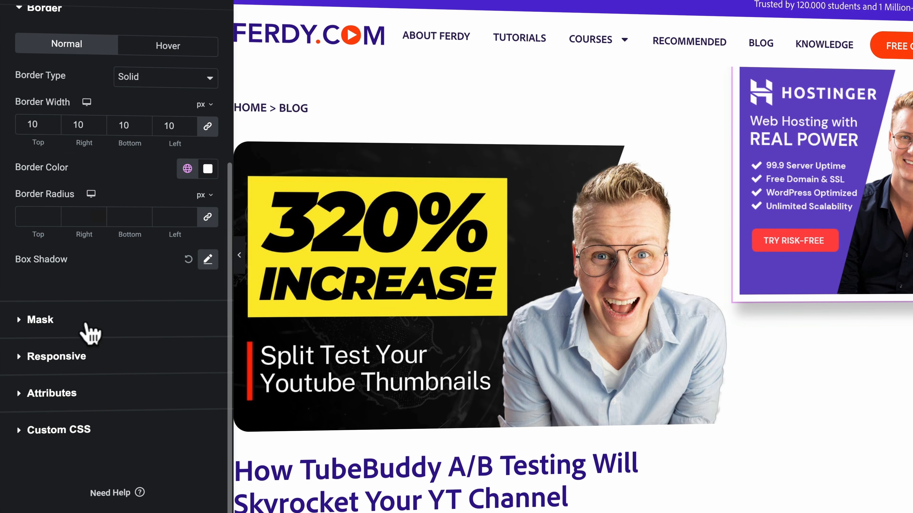
left_click(207, 260)
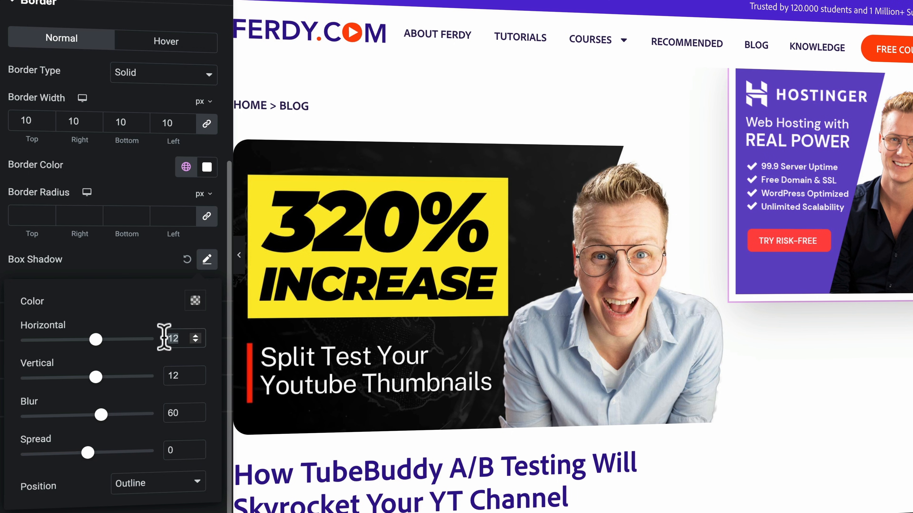
left_click(195, 301)
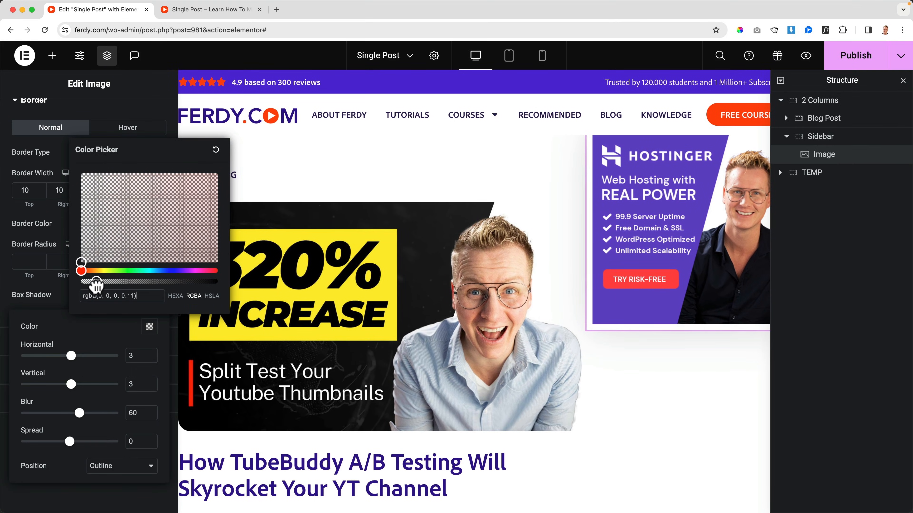
Step: Publish the template and open the TubeBuddy A/B testing post from the blog page to check the softened image shadow
left_click(806, 55)
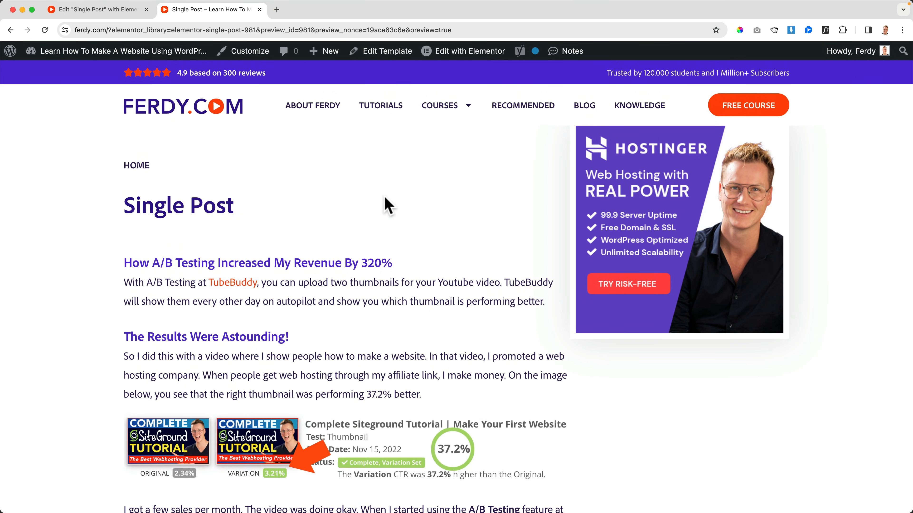
scroll(468, 198, "down", 1)
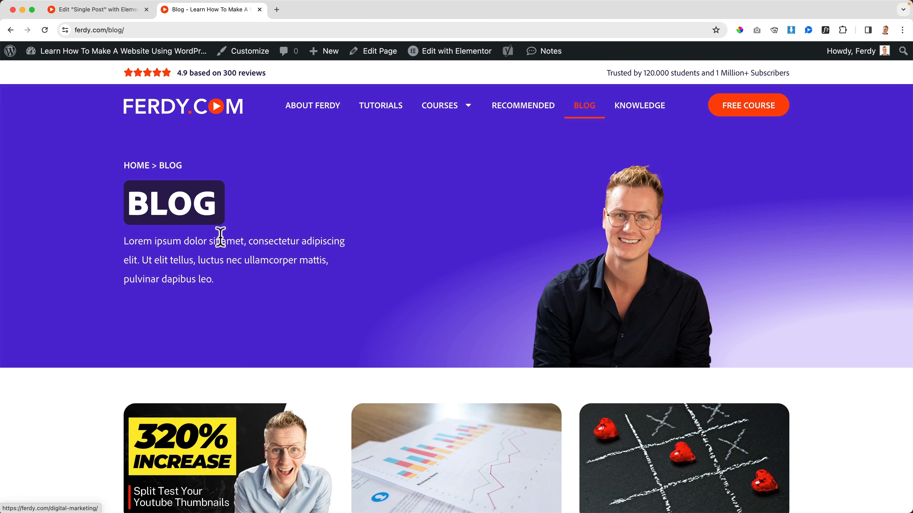
scroll(222, 237, "down", 4)
left_click(202, 284)
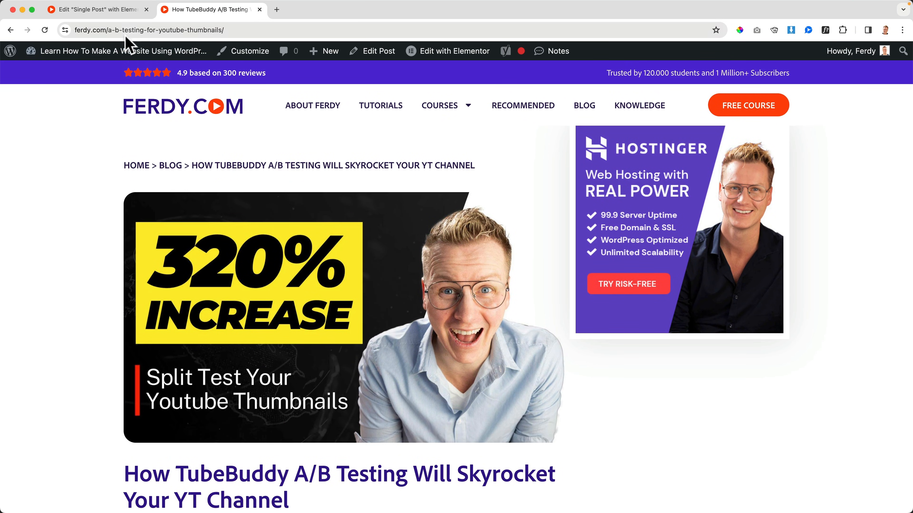
Step: Set the Sidebar container's padding to 60 px at the top and bottom and 0 px on the right and left
left_click(128, 13)
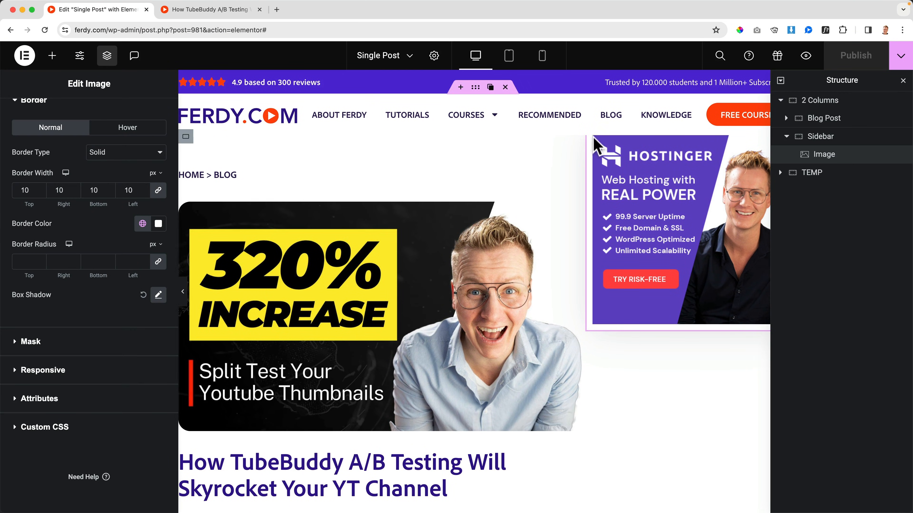
left_click(823, 137)
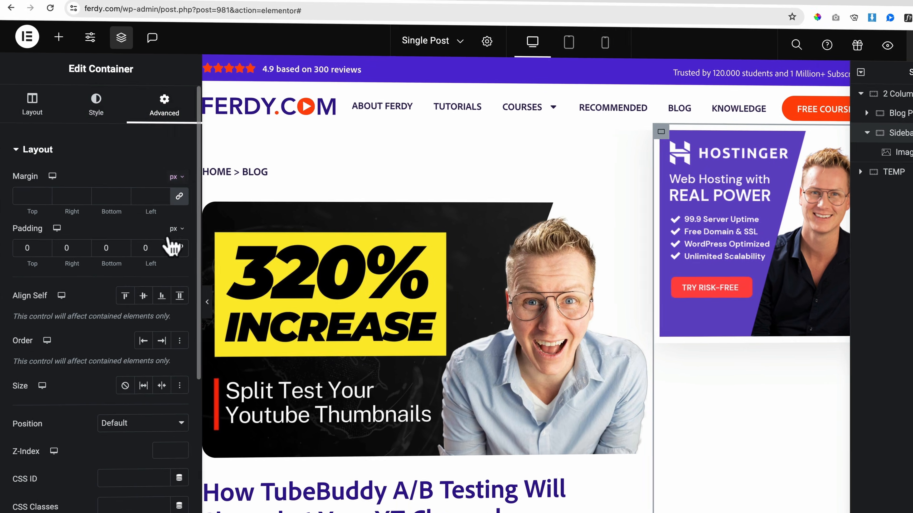
type("0")
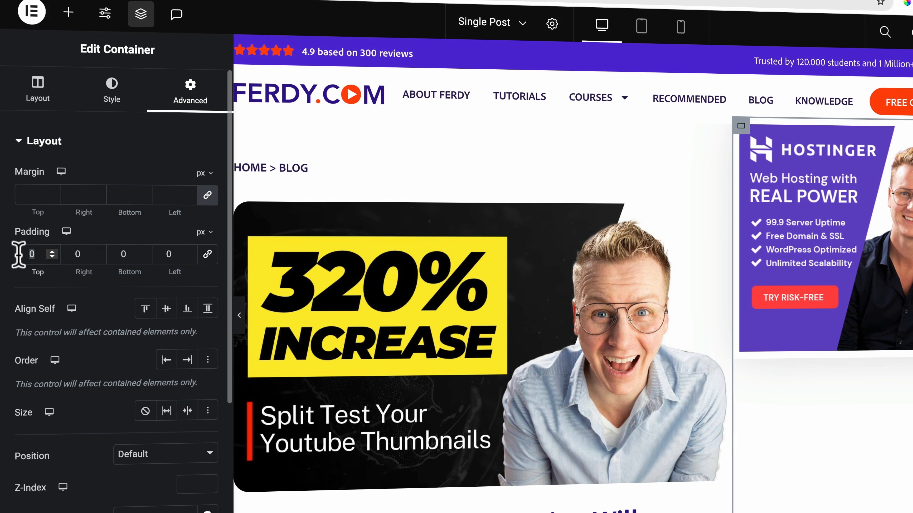
type("0")
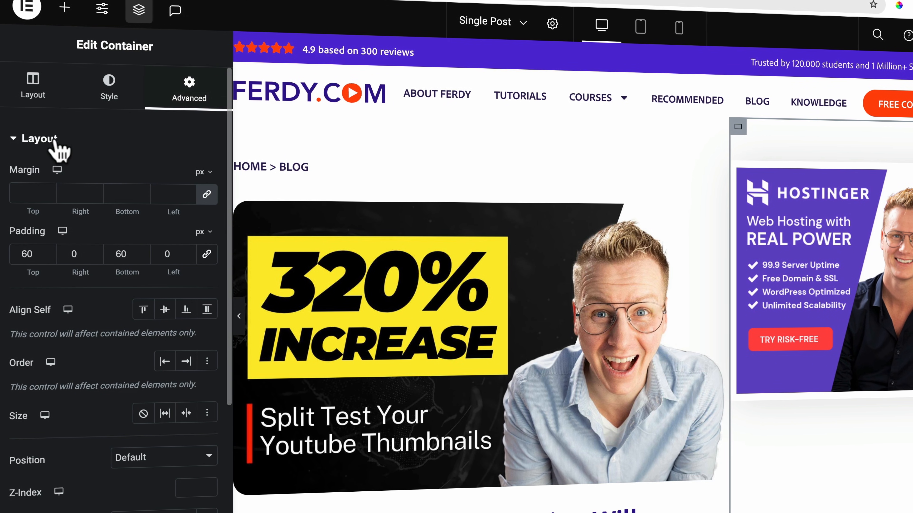
Step: Make the Sidebar container sticky to the top with an offset of 60
left_click(39, 138)
left_click(58, 177)
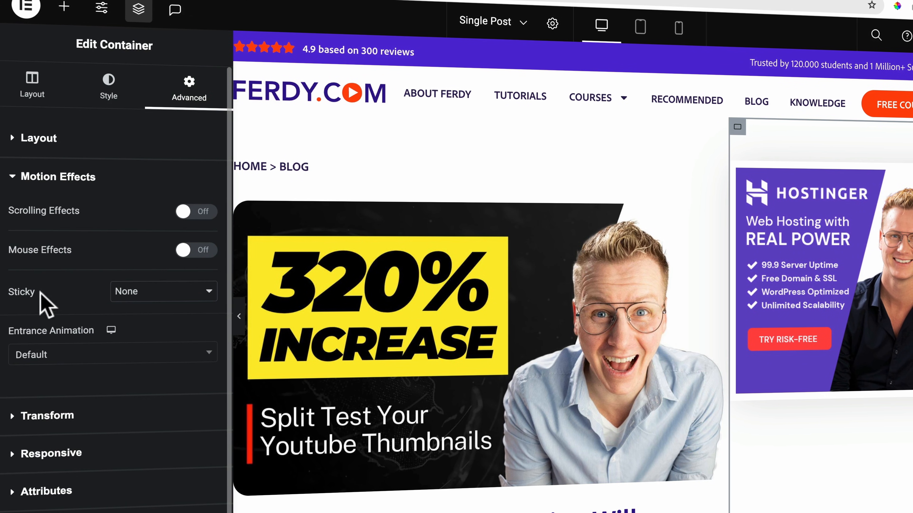
left_click(154, 295)
left_click(150, 311)
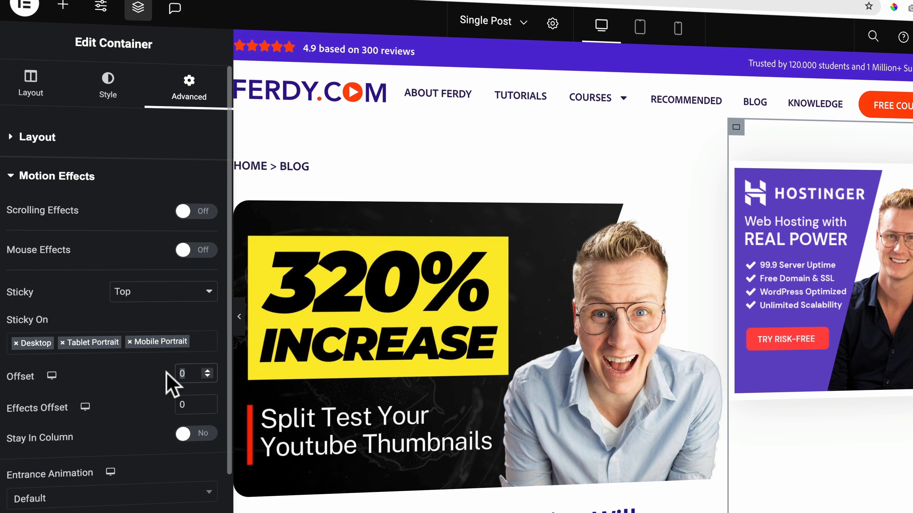
type("60")
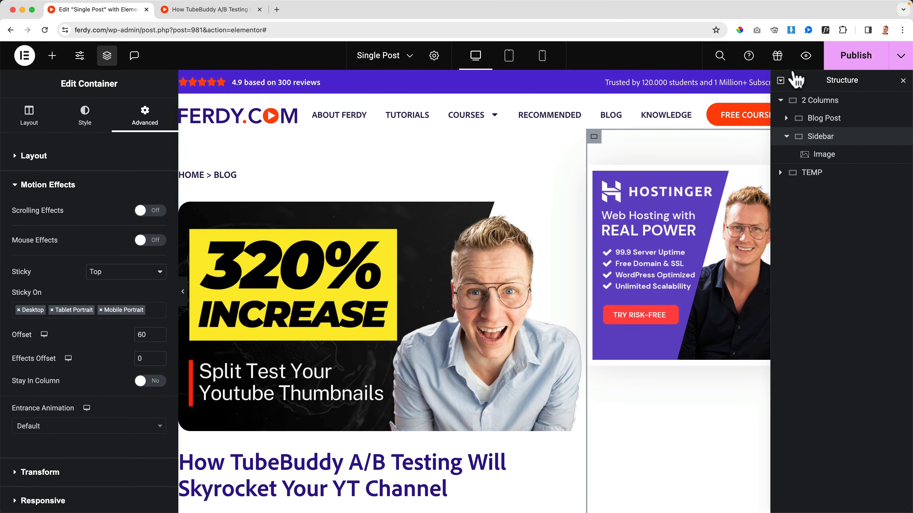
Step: Open the TubeBuddy A/B testing post from the live blog page and check how the sticky sidebar behaves while scrolling
left_click(215, 9)
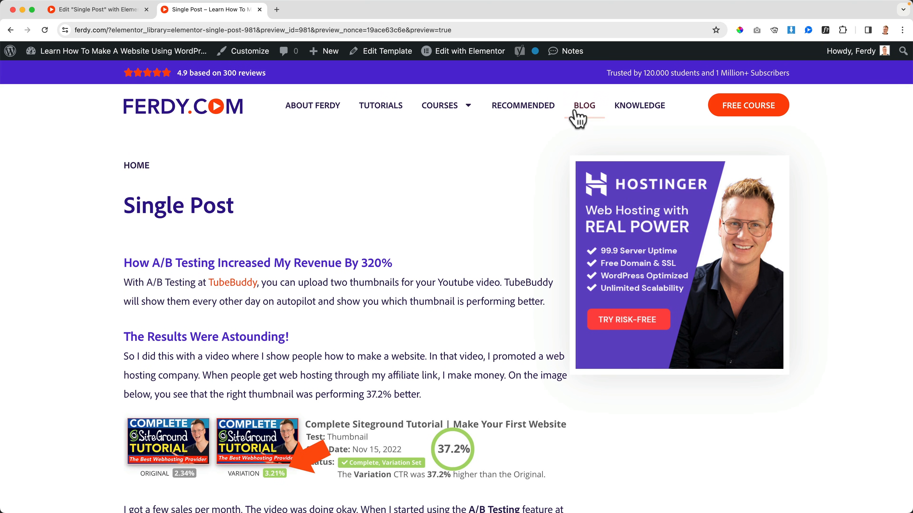
left_click(584, 105)
scroll(252, 239, "down", 3)
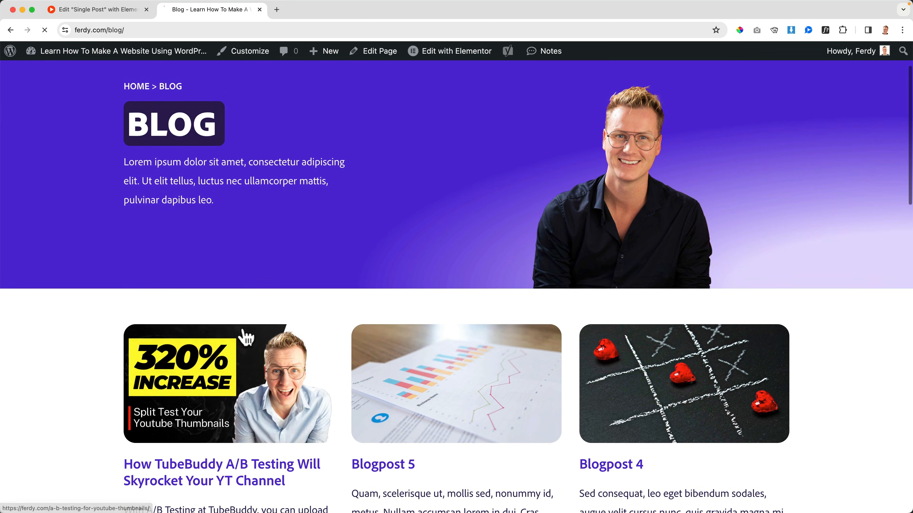
left_click(244, 338)
scroll(504, 228, "down", 5)
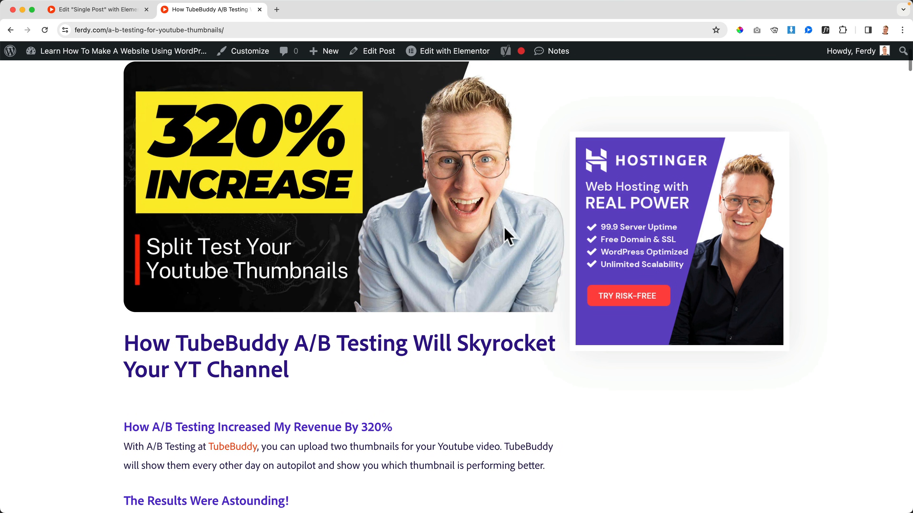
scroll(505, 236, "down", 3)
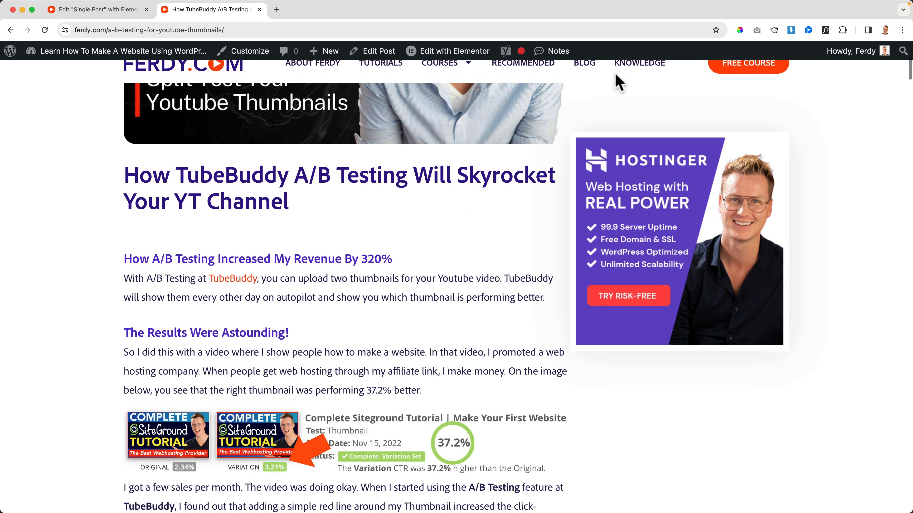
Step: Set the Sidebar container's sticky offset to 0 and publish the template
left_click(132, 11)
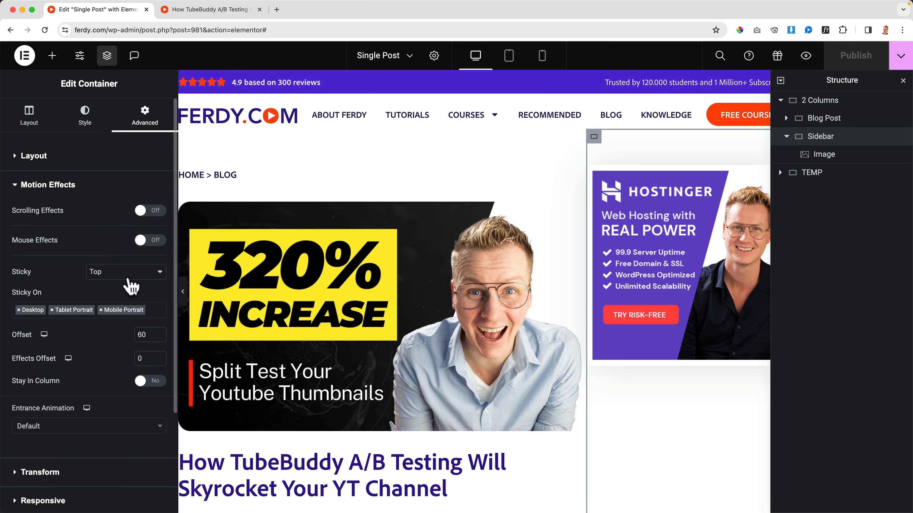
type("0")
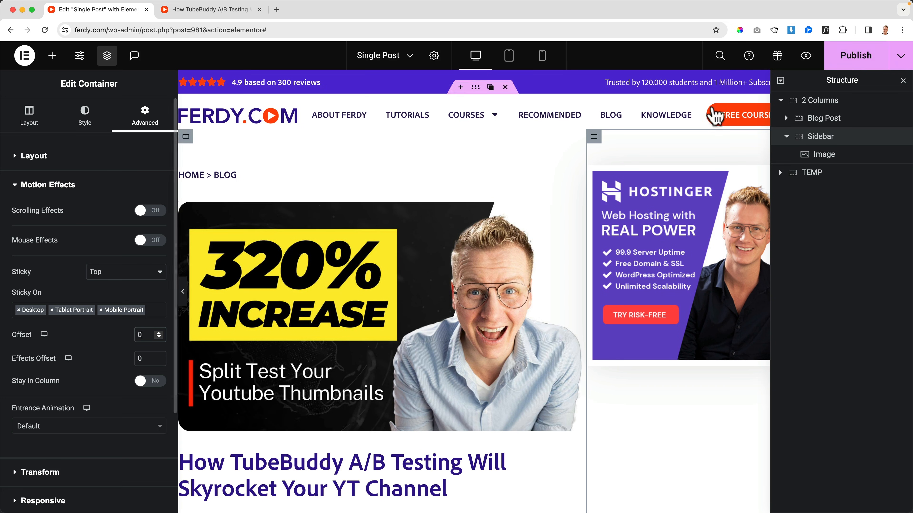
left_click(865, 55)
Step: Reload the preview page, check the sticky sidebar's position through the whole scroll, and return to the template editor
left_click(197, 14)
key("super+r")
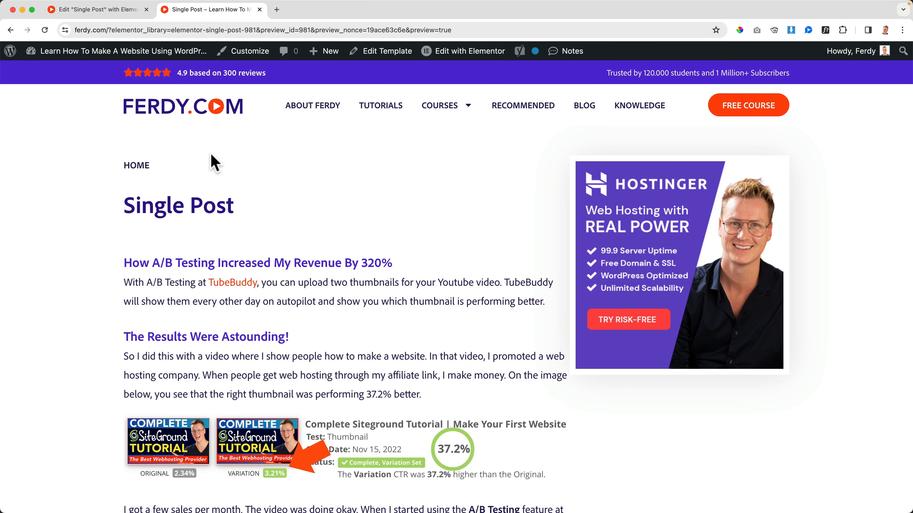
scroll(536, 174, "down", 8)
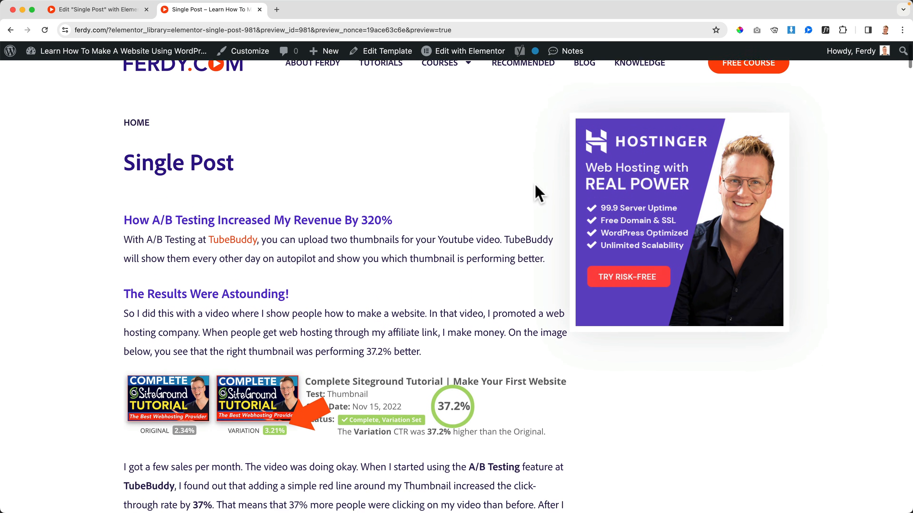
scroll(537, 193, "down", 5)
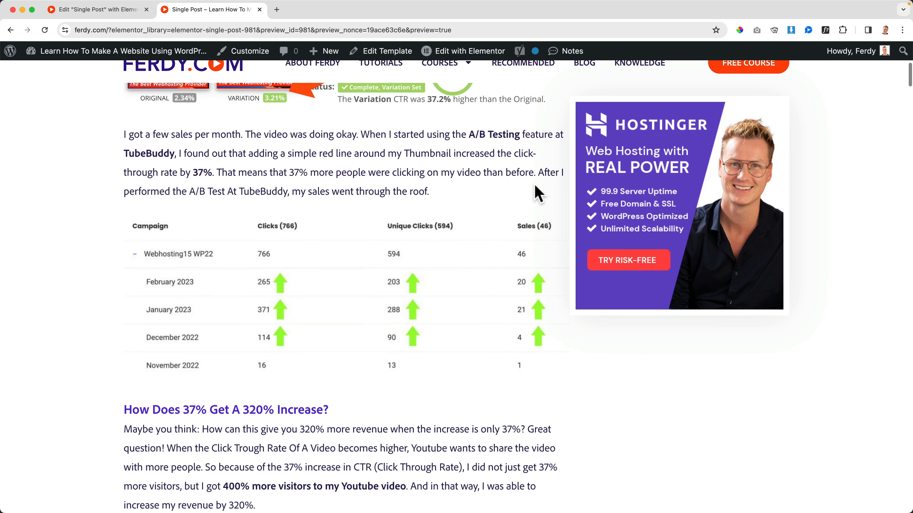
scroll(538, 193, "up", 12)
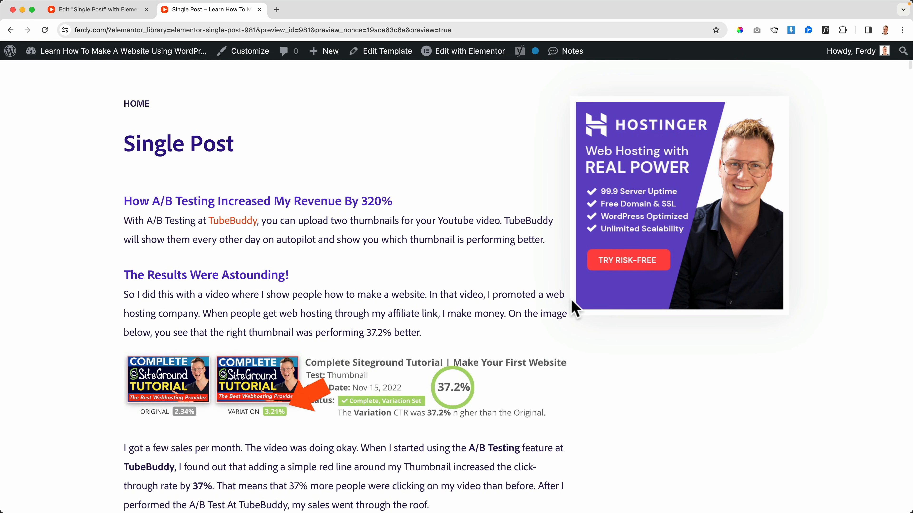
left_click(122, 10)
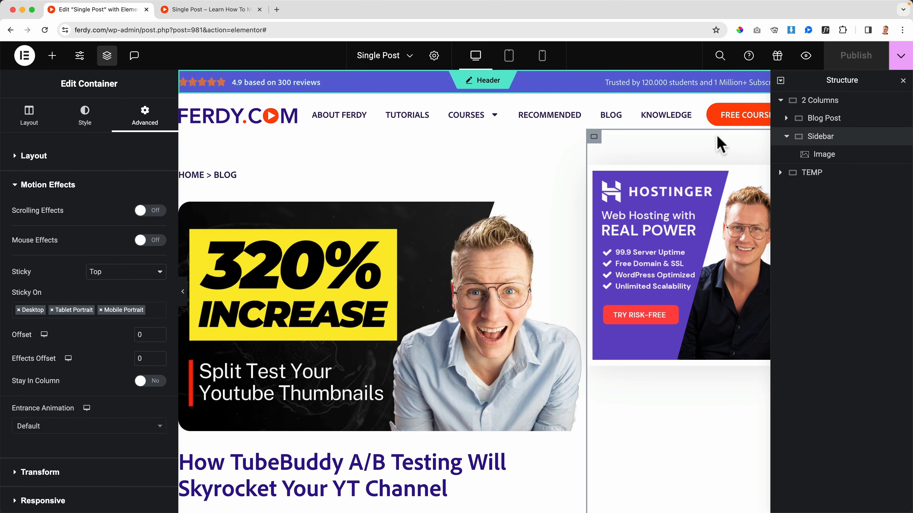
Step: Set the 2 Columns container's column and row gaps to 30 px
left_click(831, 104)
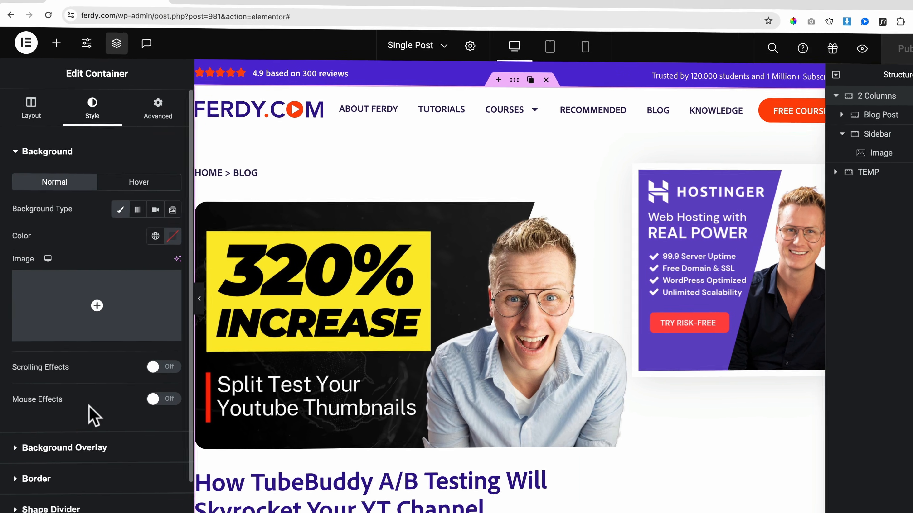
scroll(66, 410, "down", 2)
scroll(67, 134, "up", 2)
left_click(36, 86)
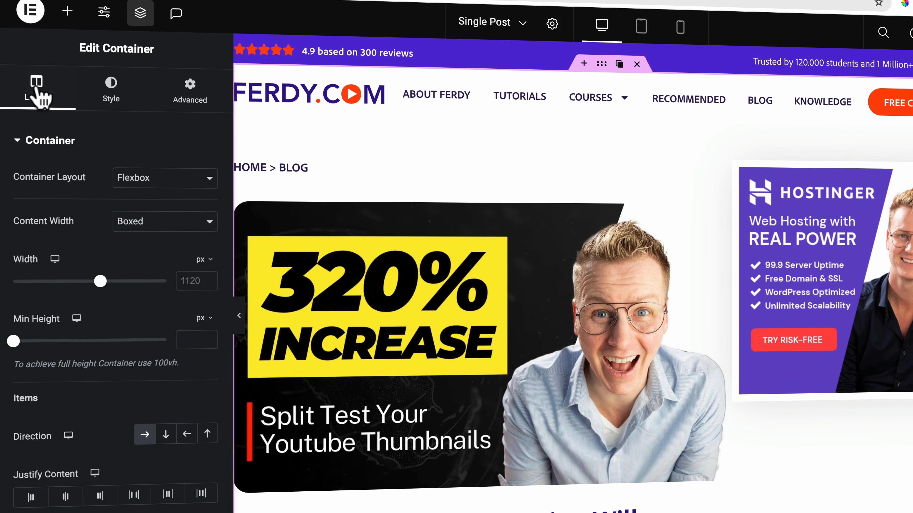
scroll(90, 435, "down", 4)
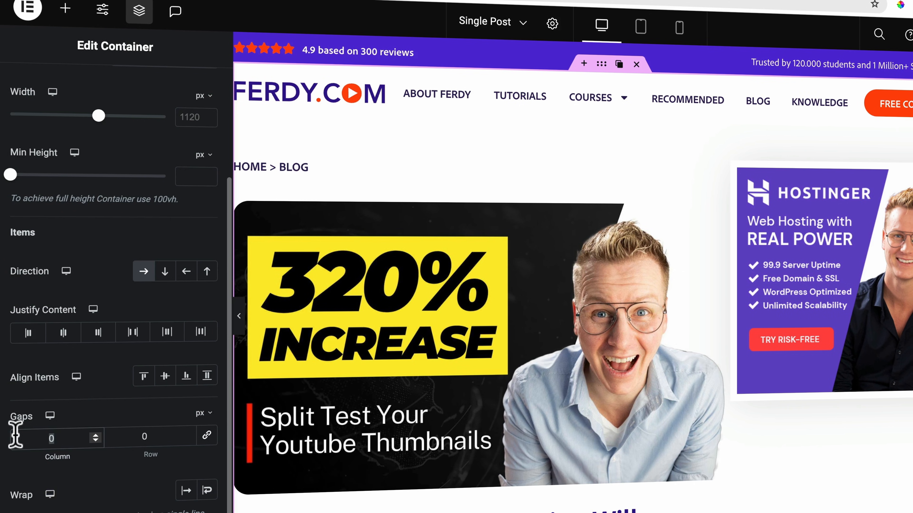
type("30")
key("Tab")
type("39")
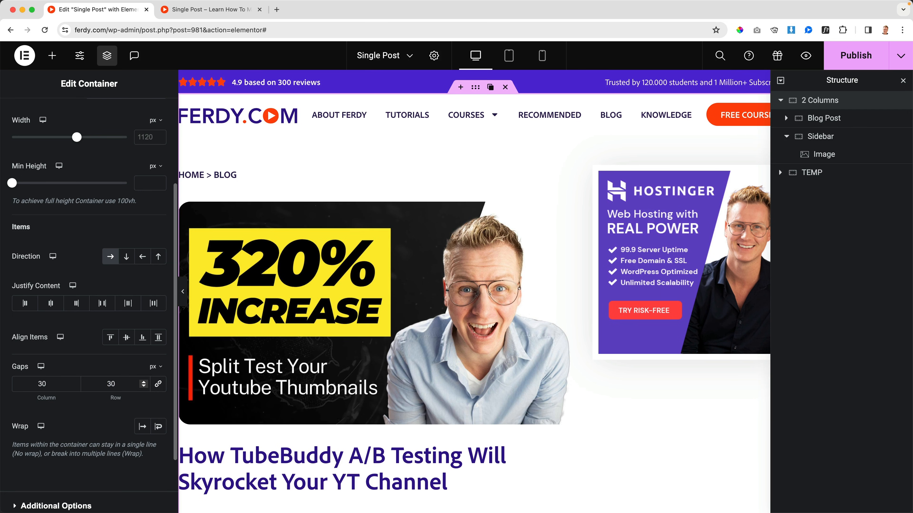
Step: Publish the template, check the column spacing on the preview page while scrolling, and return to the template editor
left_click(840, 67)
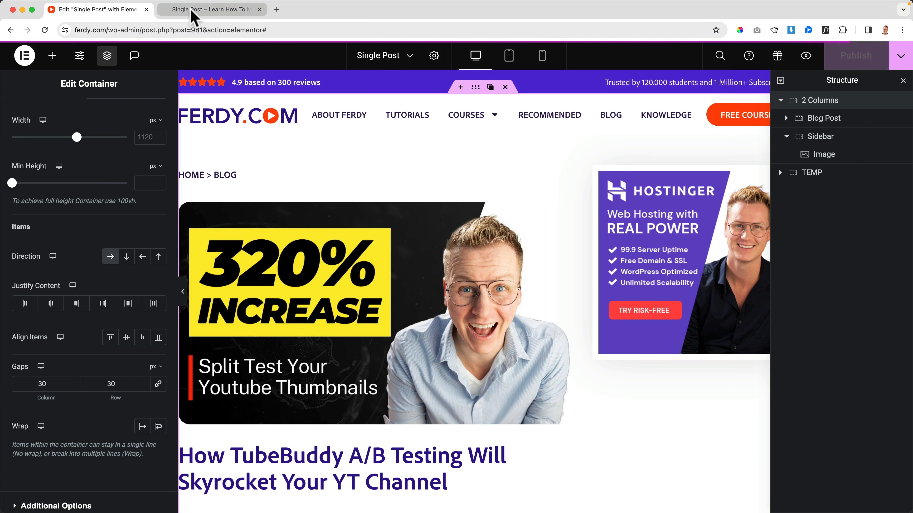
left_click(191, 12)
scroll(570, 284, "down", 15)
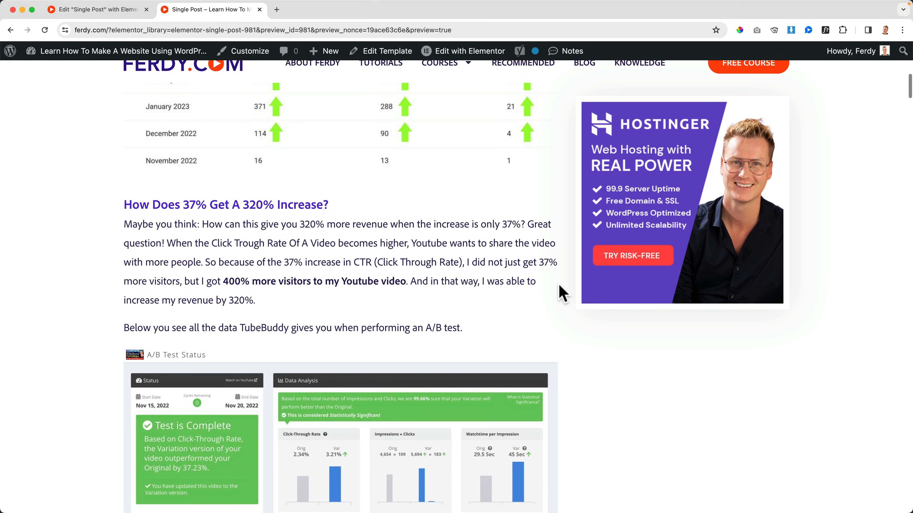
scroll(560, 287, "up", 15)
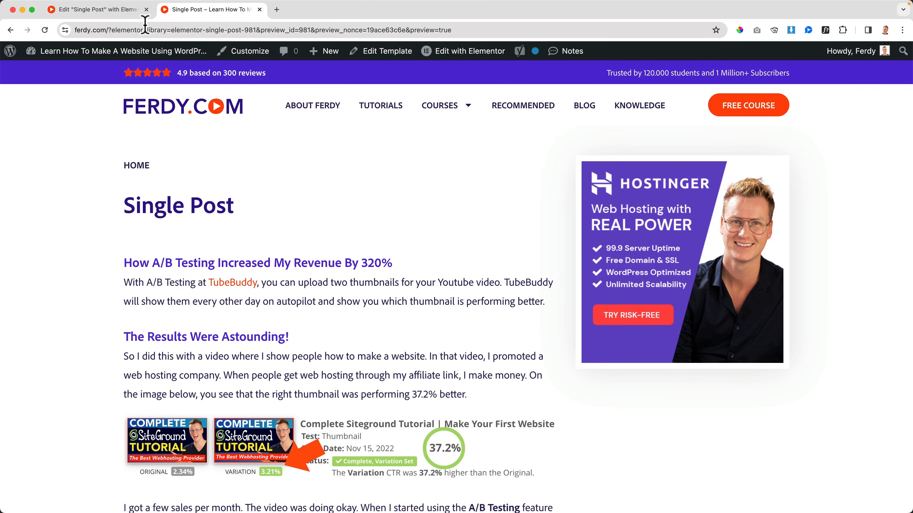
left_click(96, 9)
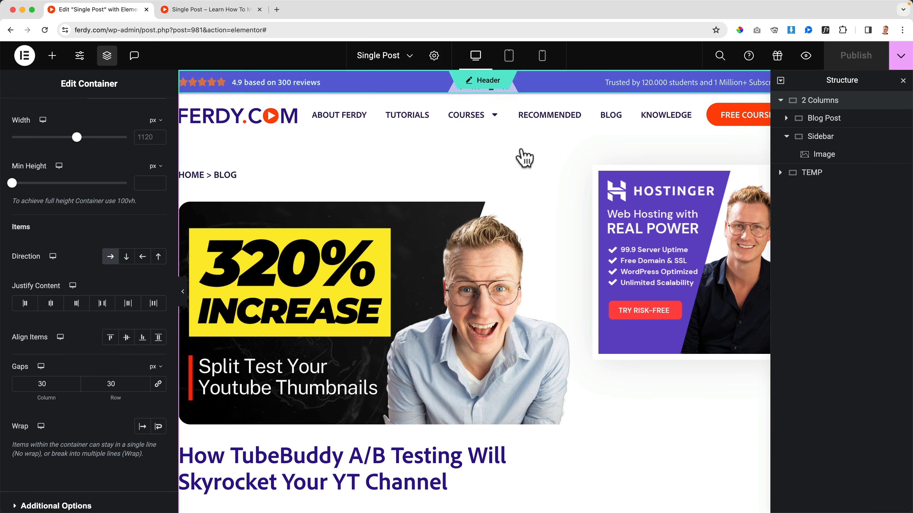
right_click(824, 156)
left_click(809, 193)
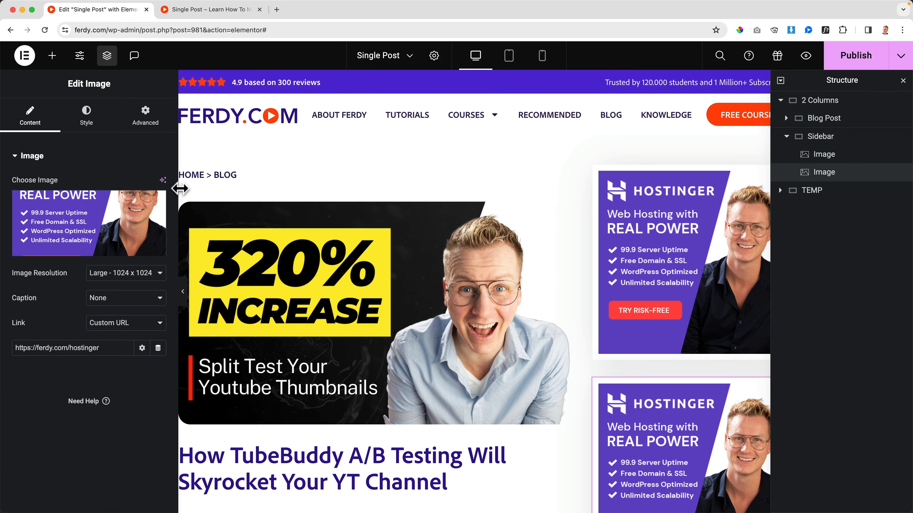
left_click(99, 235)
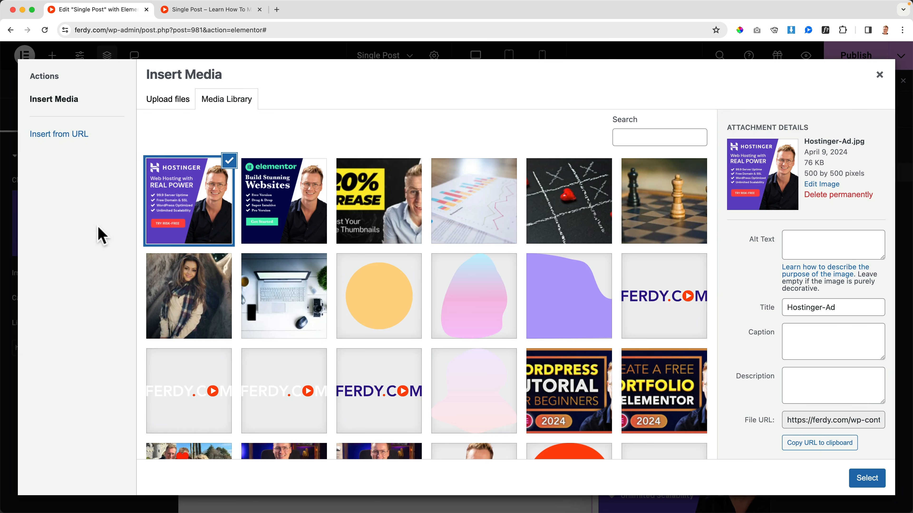
left_click(325, 216)
left_click(870, 480)
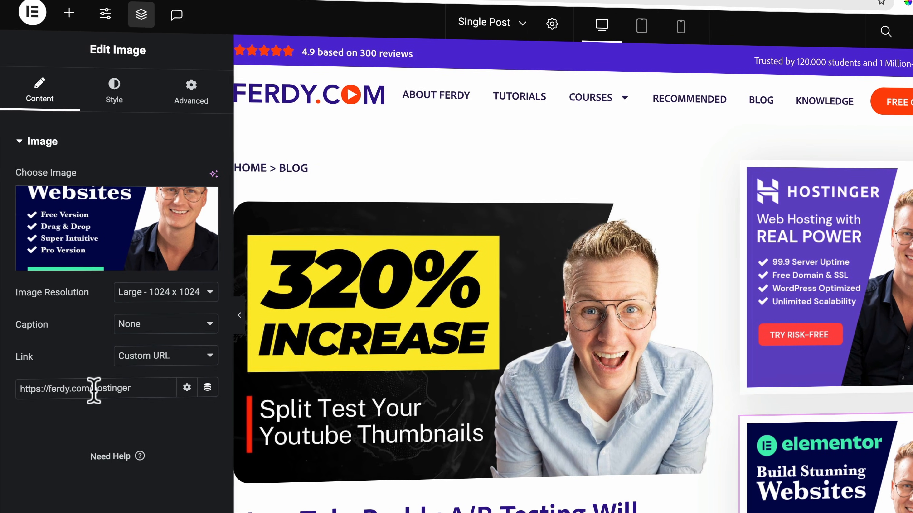
left_click_drag(71, 348, 126, 350)
type("elementor")
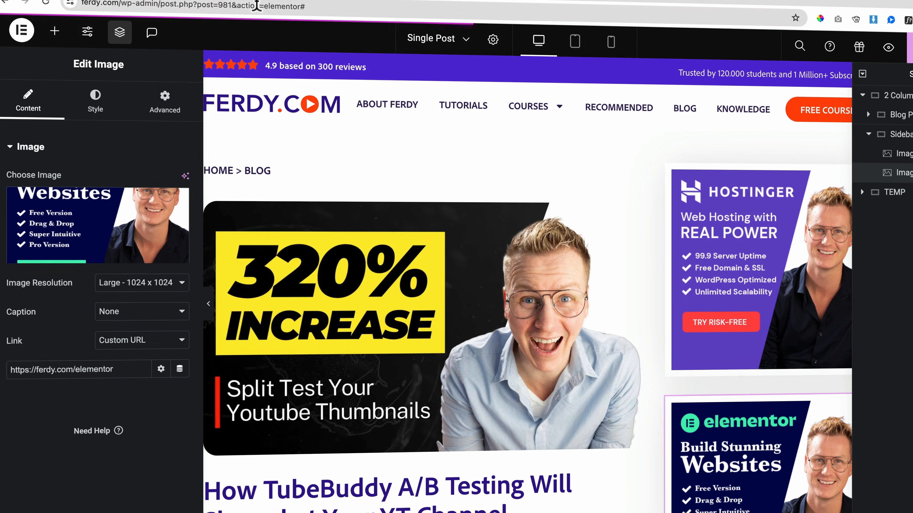
Step: Reload the preview page, check how both sticky ads behave down to the footer, and return to the template editor
left_click(209, 12)
key("super+r")
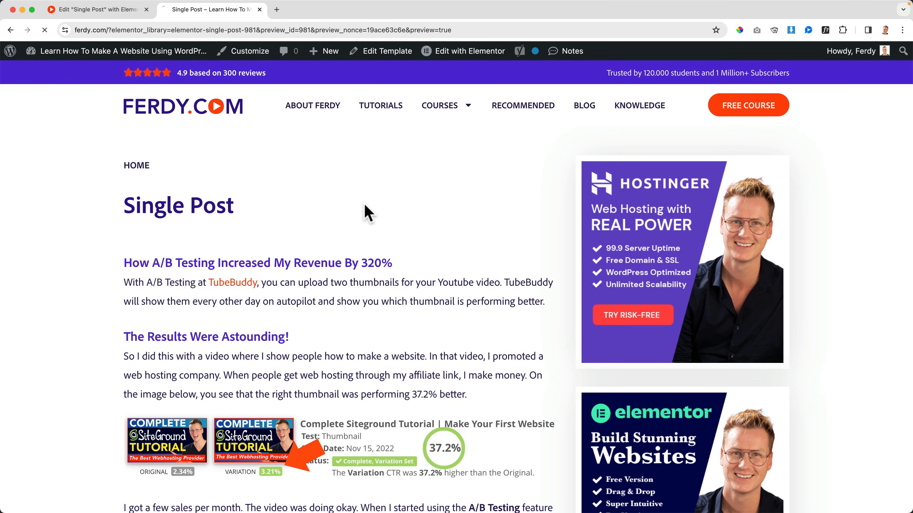
scroll(524, 239, "down", 15)
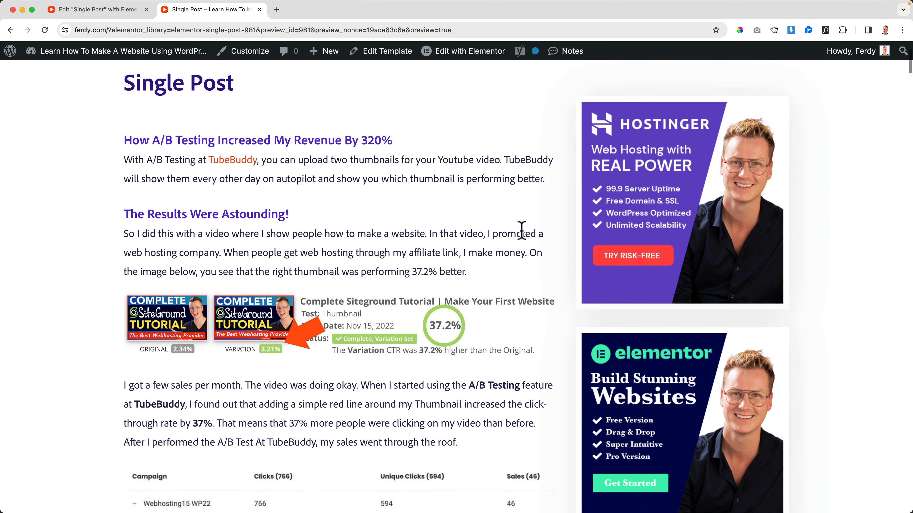
scroll(525, 240, "down", 5)
scroll(524, 238, "up", 12)
scroll(521, 235, "down", 5)
scroll(521, 237, "up", 12)
scroll(521, 241, "down", 7)
scroll(522, 242, "down", 20)
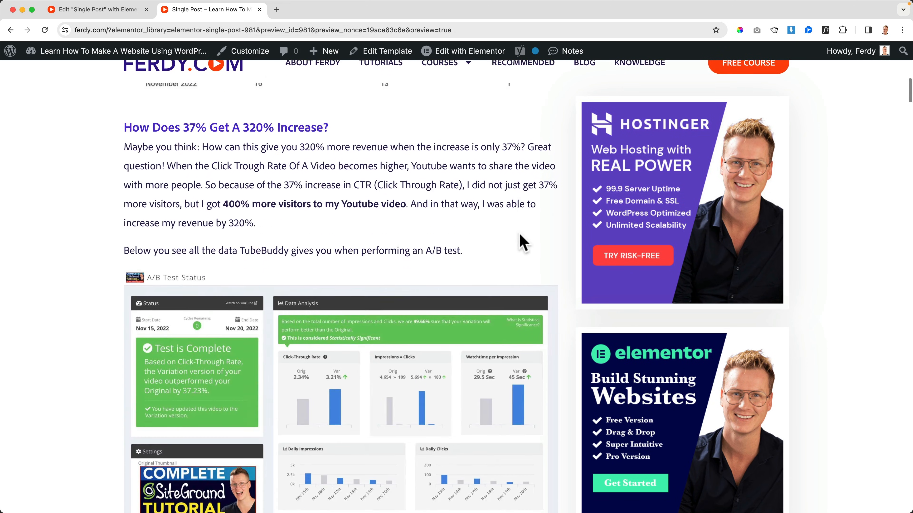
scroll(522, 242, "down", 20)
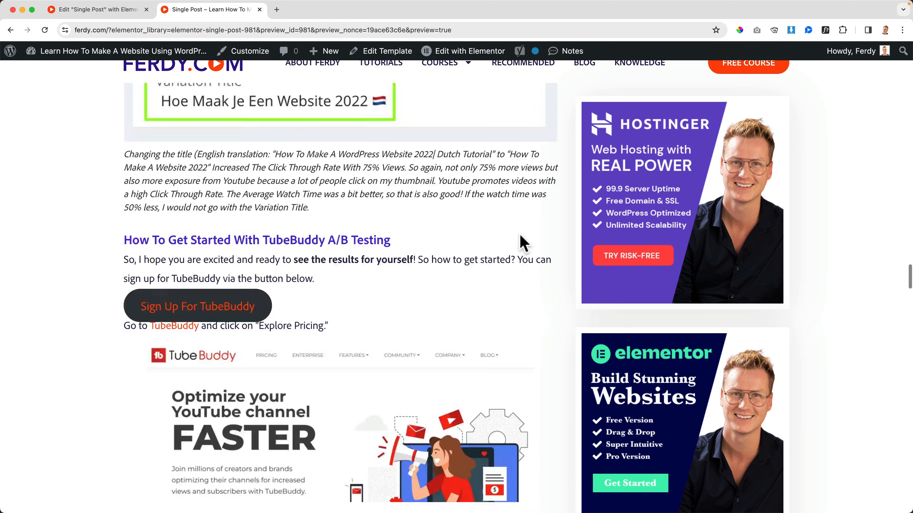
scroll(521, 237, "down", 15)
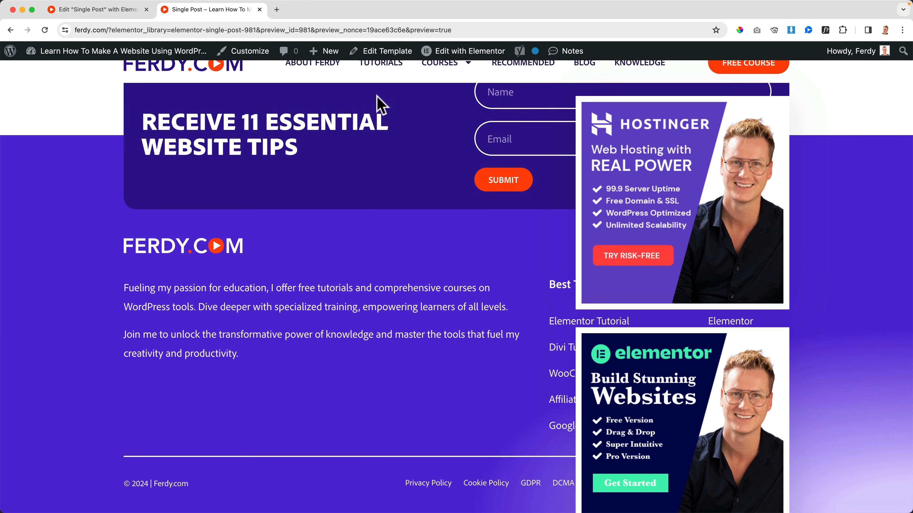
left_click(107, 10)
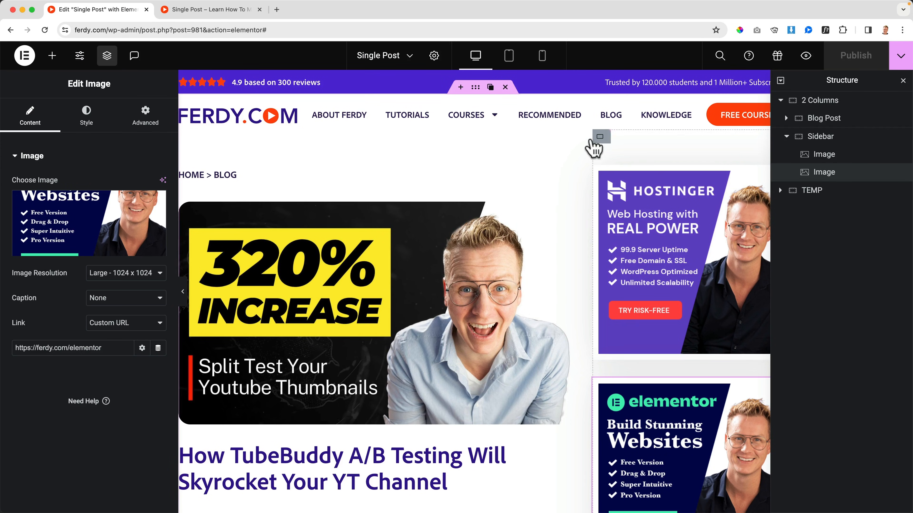
Step: Enable Stay In Column for the Sidebar container's sticky effect and publish the template
left_click(600, 137)
left_click(99, 158)
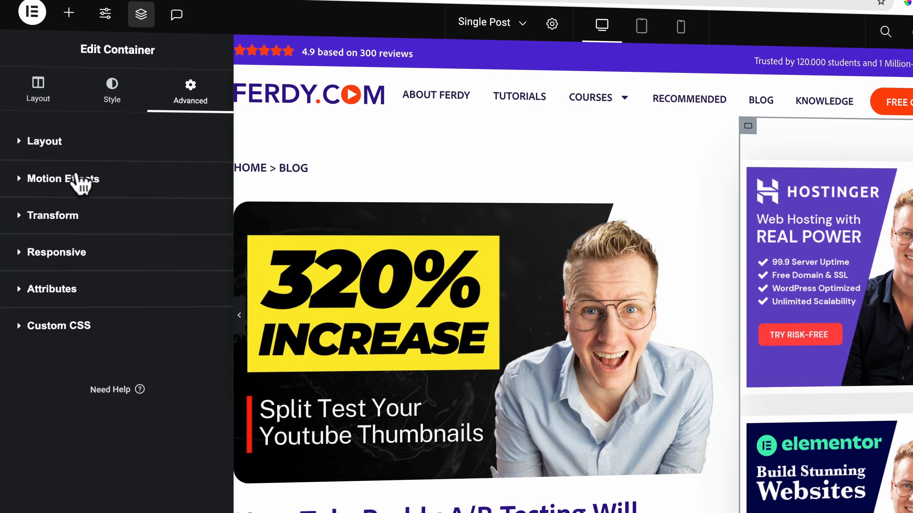
left_click(67, 180)
left_click(197, 430)
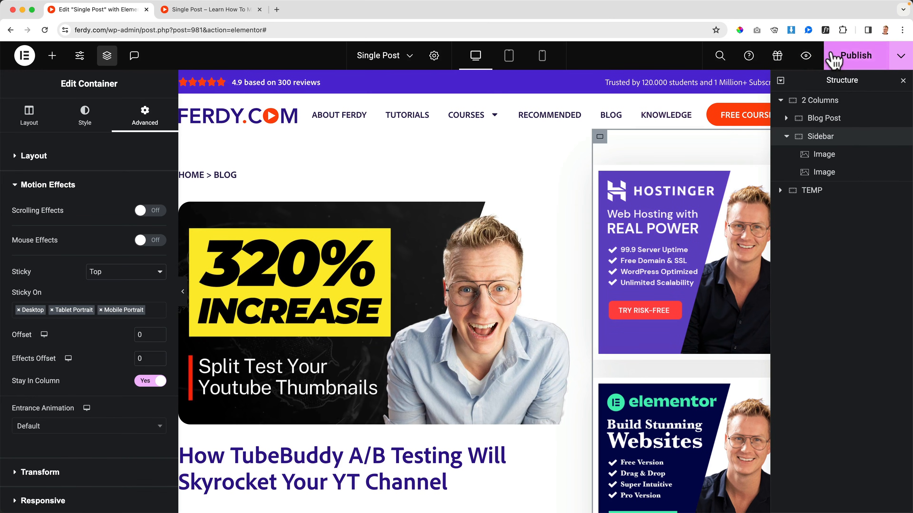
left_click(833, 56)
Step: Check the sidebar's stay-in-column behavior by scrolling through the preview page and the live TubeBuddy A/B testing post
left_click(201, 9)
scroll(557, 241, "down", 20)
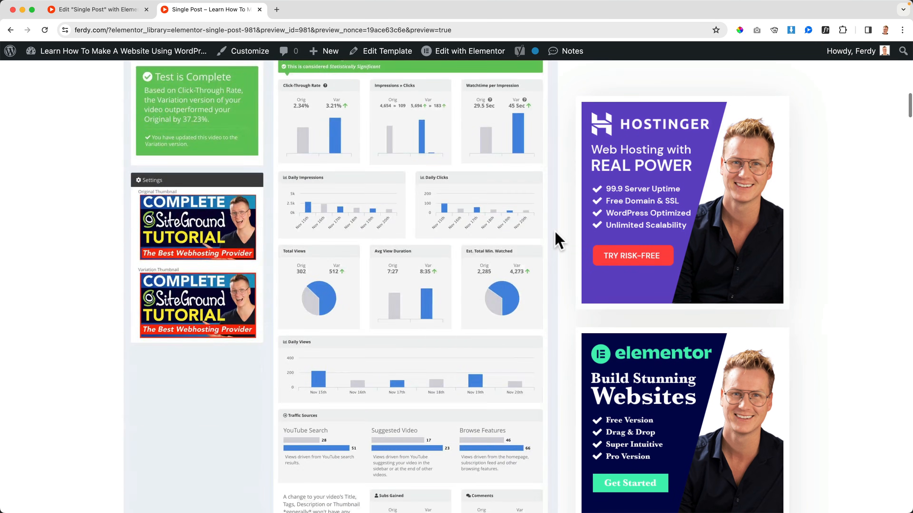
scroll(557, 234, "down", 20)
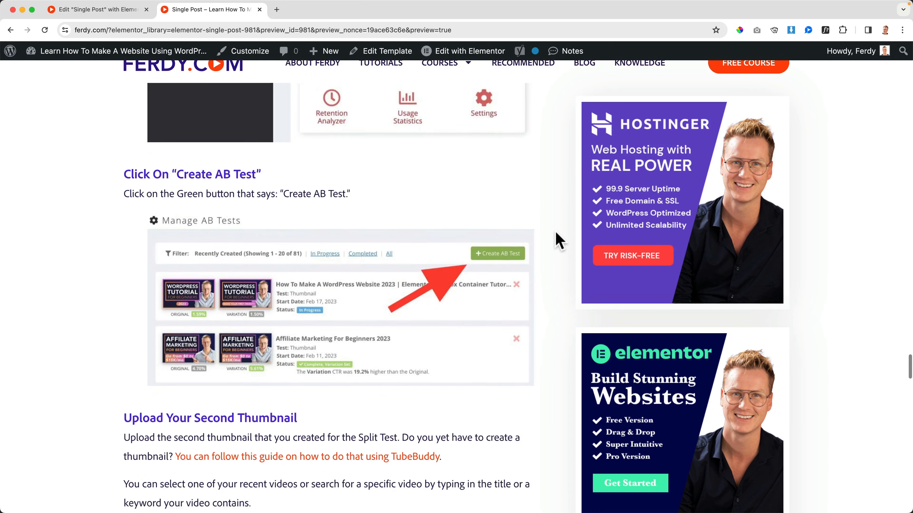
scroll(556, 239, "down", 20)
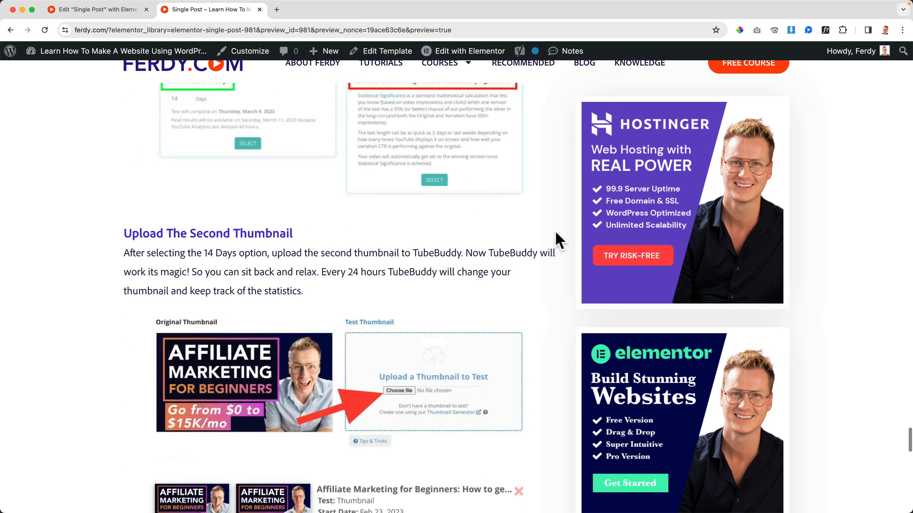
scroll(559, 241, "down", 5)
scroll(559, 241, "up", 20)
scroll(554, 233, "up", 15)
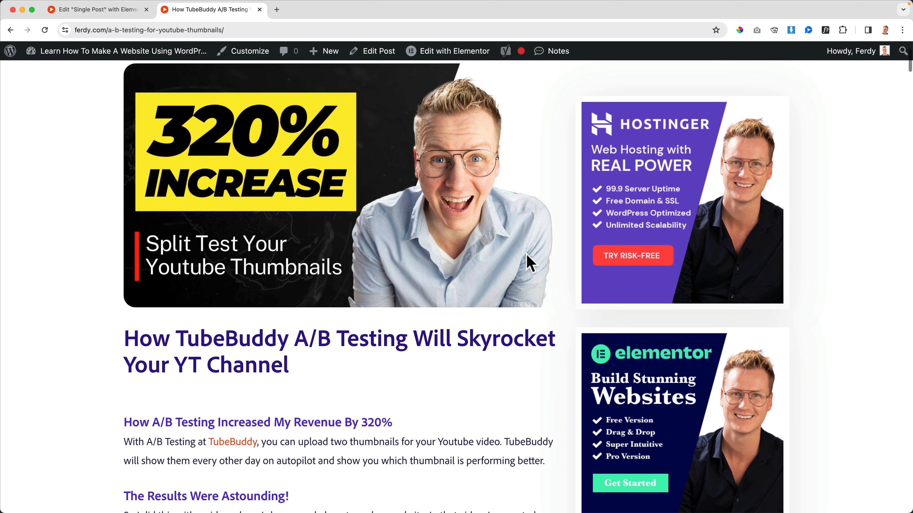
scroll(528, 262, "down", 5)
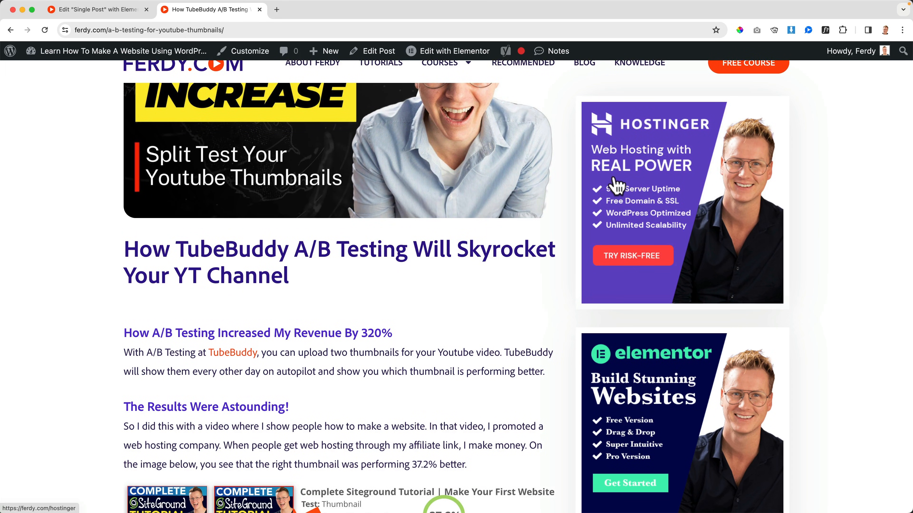
scroll(627, 187, "up", 5)
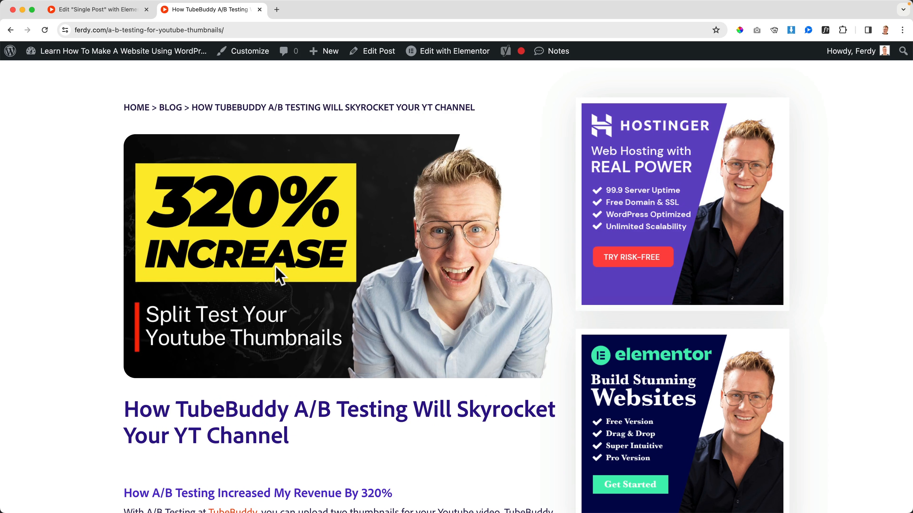
Step: Return to the template editor, hide the structure overview, and duplicate the Elementor ad image in the sidebar
left_click(101, 9)
scroll(540, 183, "down", 8)
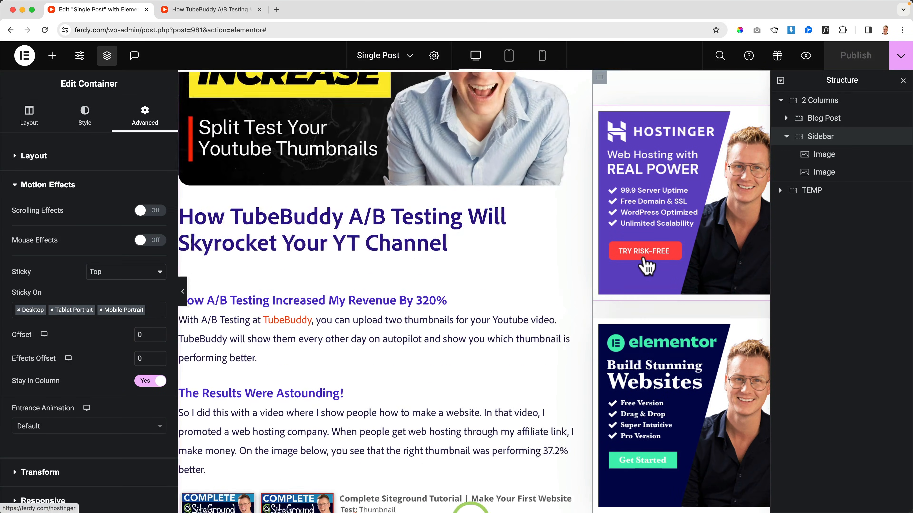
left_click(902, 82)
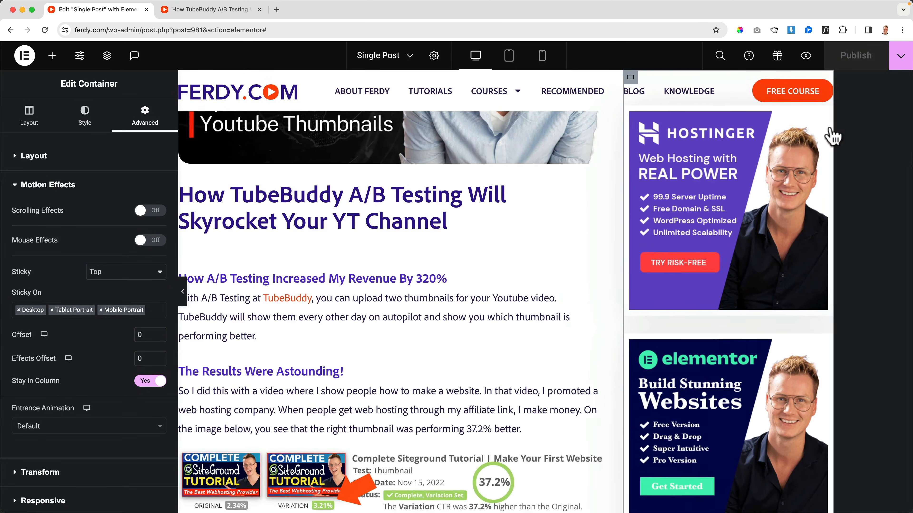
left_click(859, 351)
scroll(834, 360, "down", 10)
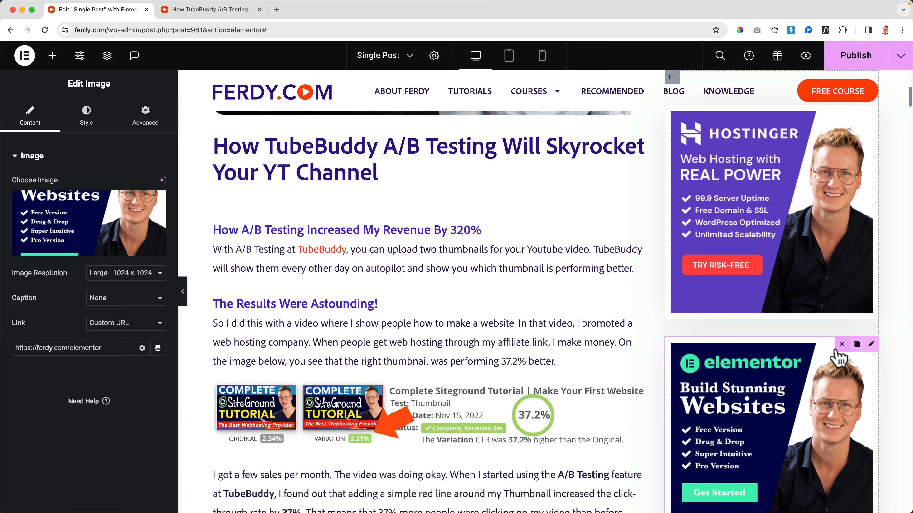
scroll(784, 347, "up", 8)
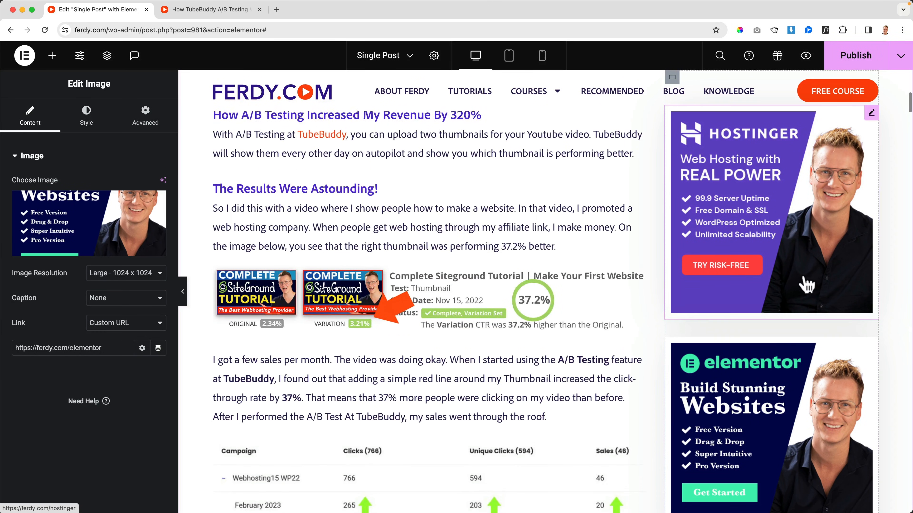
scroll(776, 208, "down", 9)
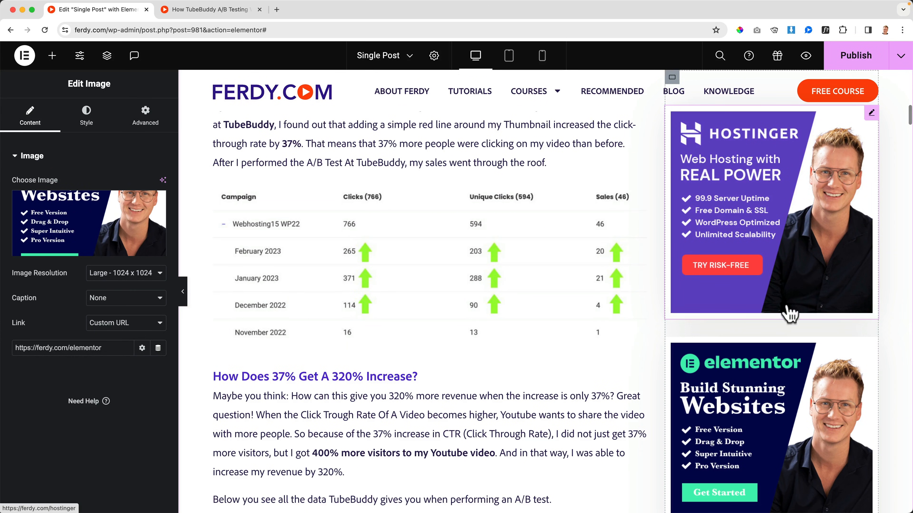
scroll(745, 256, "down", 2)
scroll(747, 250, "up", 13)
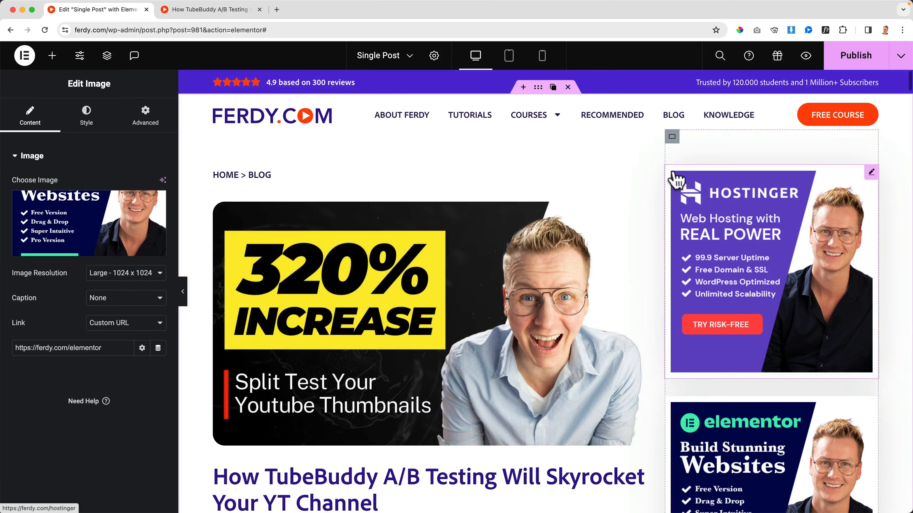
Step: Show the structure overview again and rename the Sidebar's third image element as TubeBuddy
left_click(106, 57)
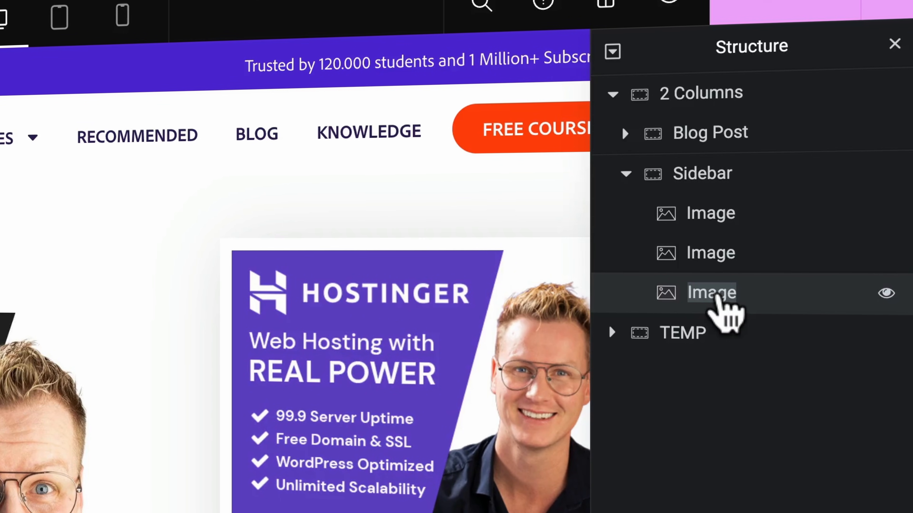
type("TubeBuddy")
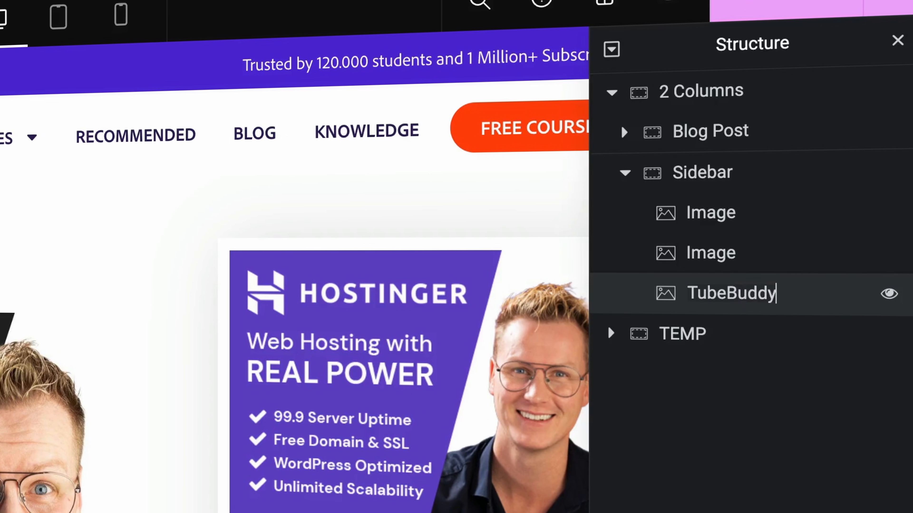
key("Return")
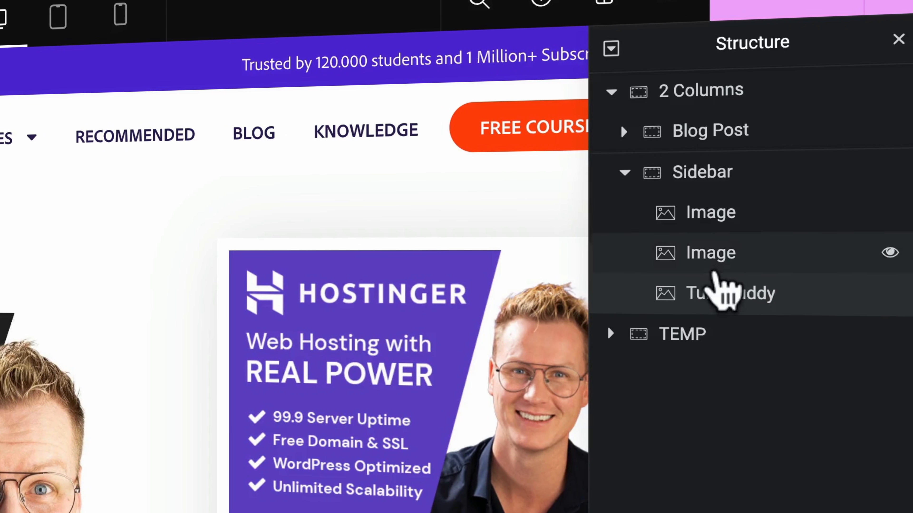
Step: Hide the Sidebar's two unnamed images in the editor and replace the TubeBuddy element's picture with the uploaded Start With Tube Buddy.jpg
left_click(891, 253)
left_click(891, 212)
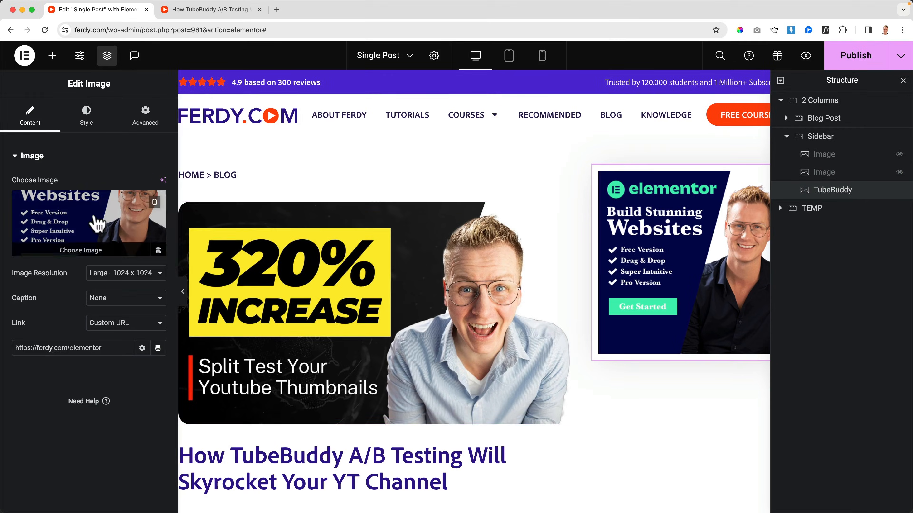
left_click(111, 226)
left_click(192, 114)
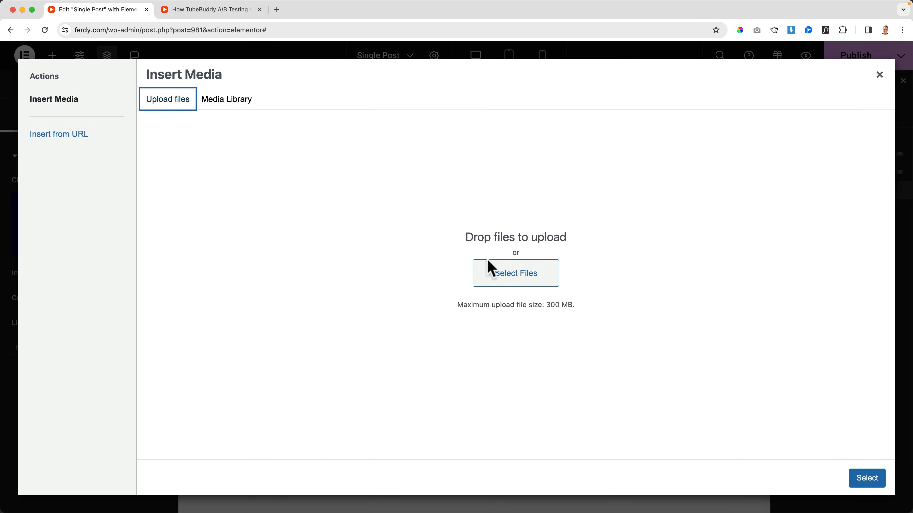
left_click(512, 272)
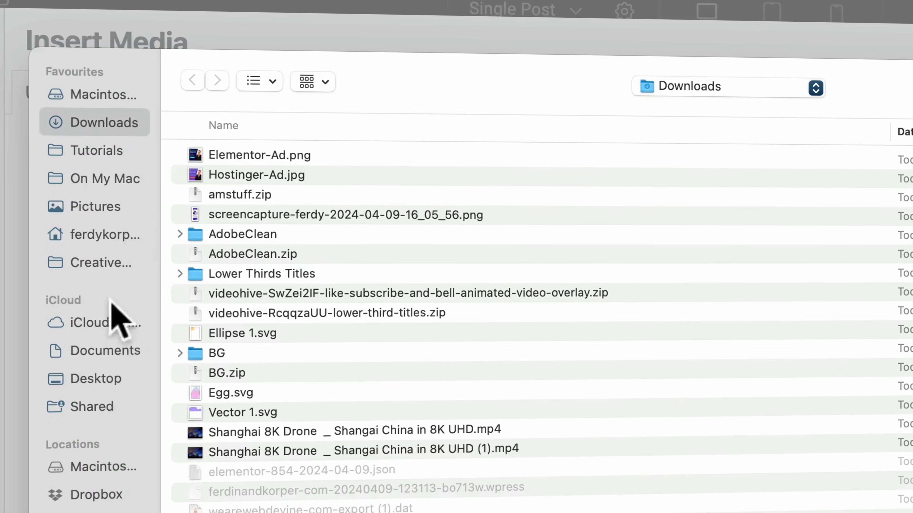
left_click(104, 379)
double_click(232, 196)
double_click(244, 214)
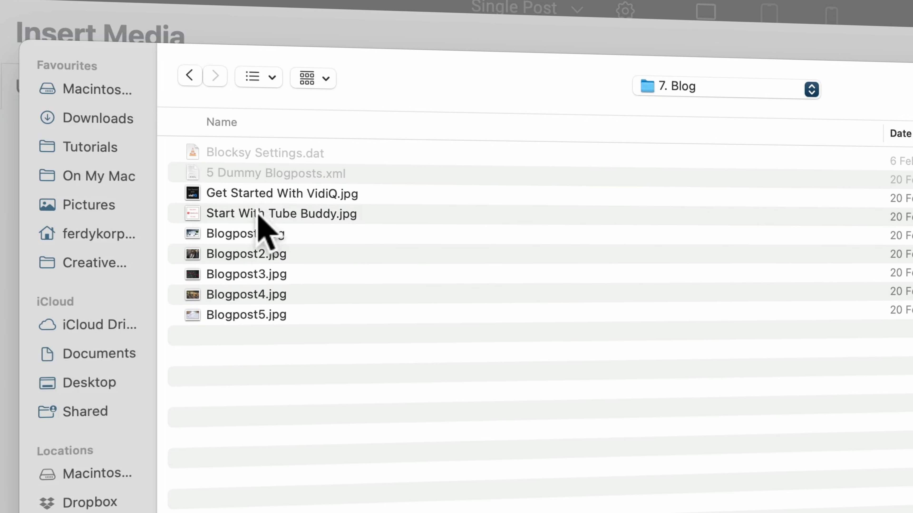
left_click(258, 215)
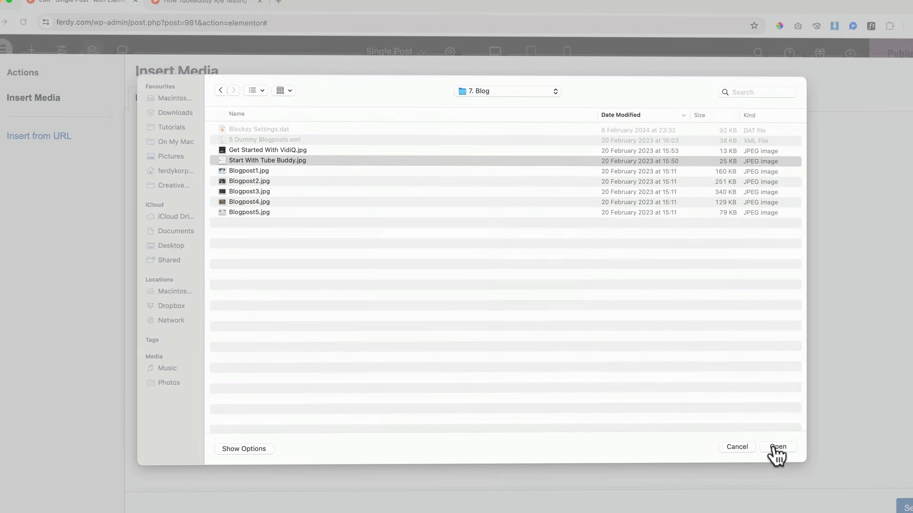
left_click(776, 456)
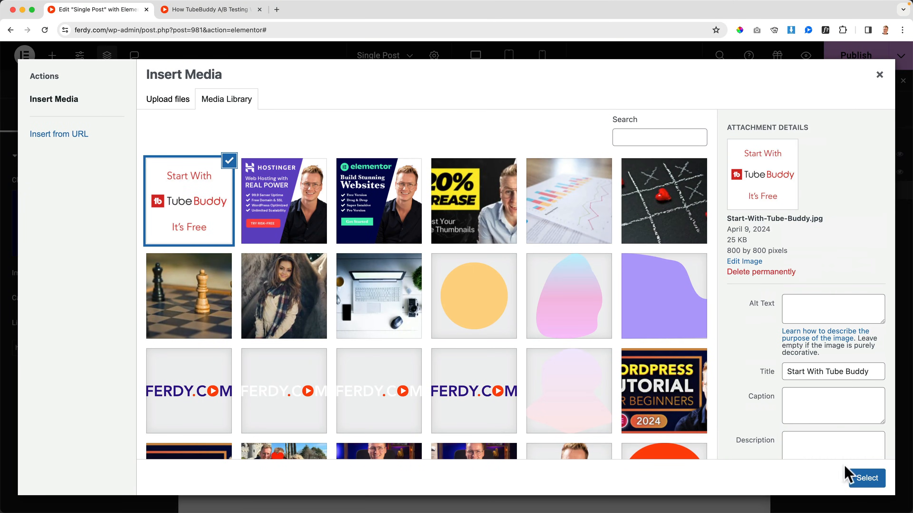
left_click(865, 480)
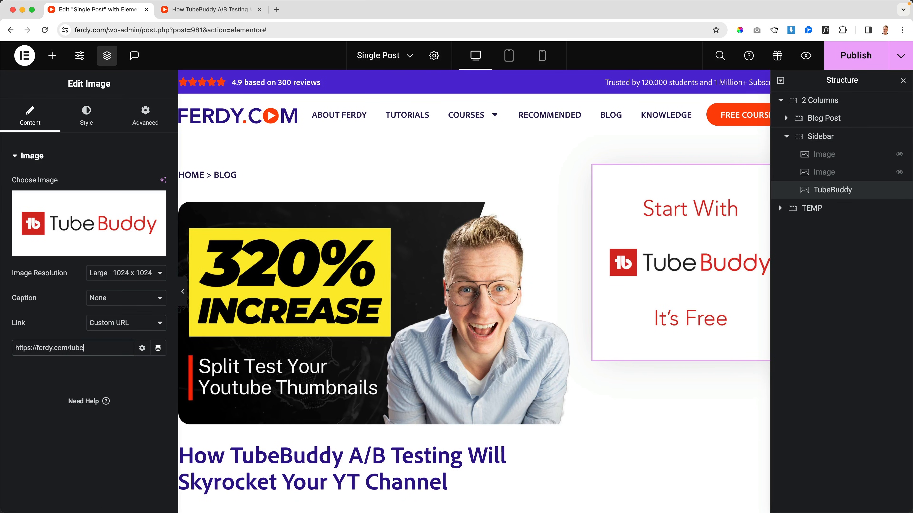
left_click(857, 60)
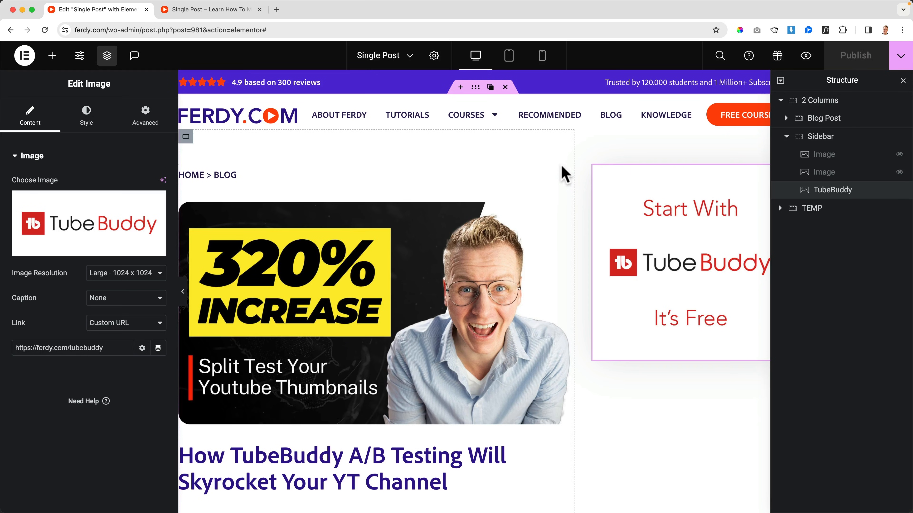
Step: Set the Hostinger ad image in the Sidebar to be hidden on desktop through its responsive settings
left_click(821, 173)
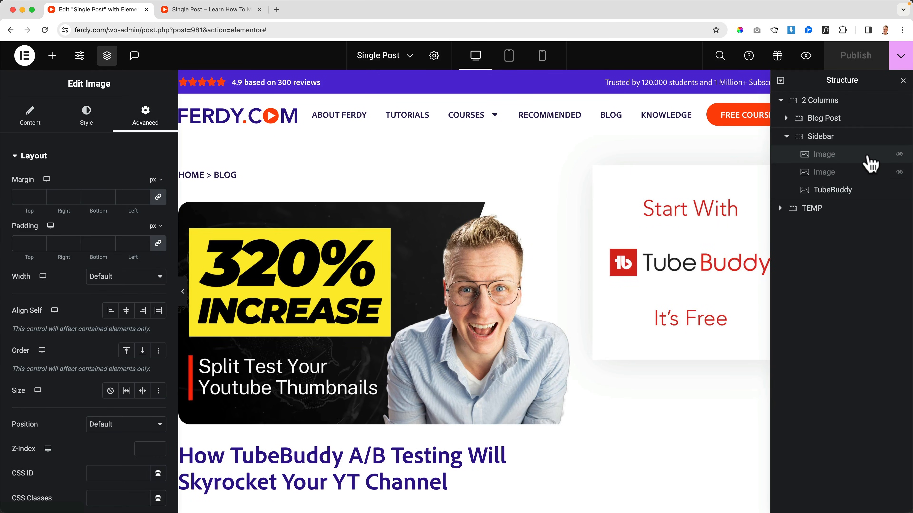
left_click(39, 156)
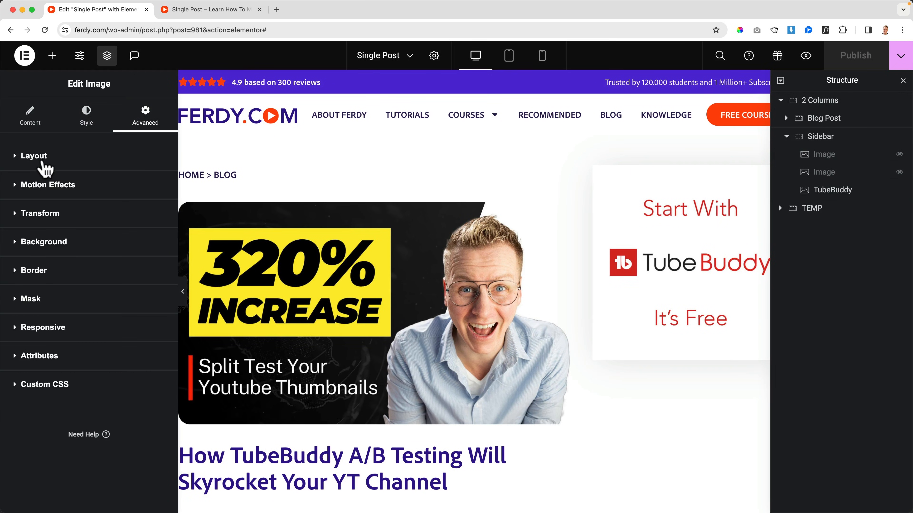
left_click(58, 329)
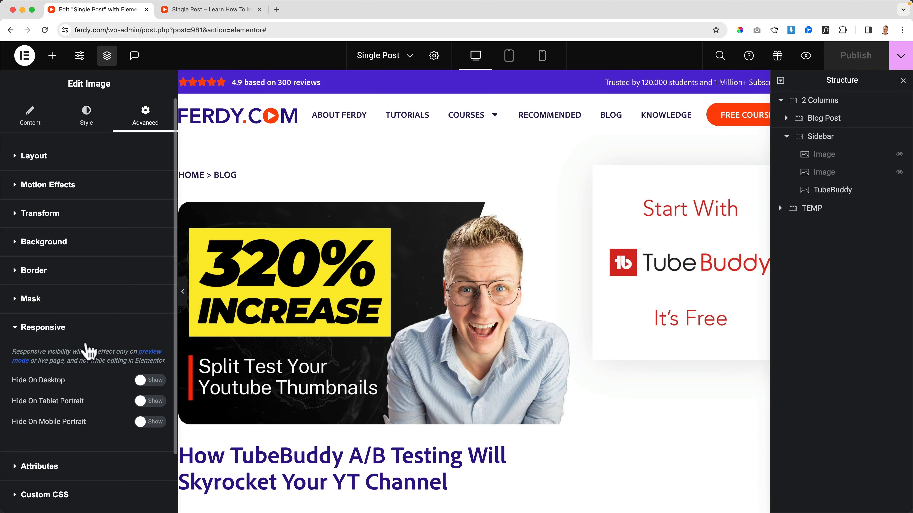
left_click(157, 383)
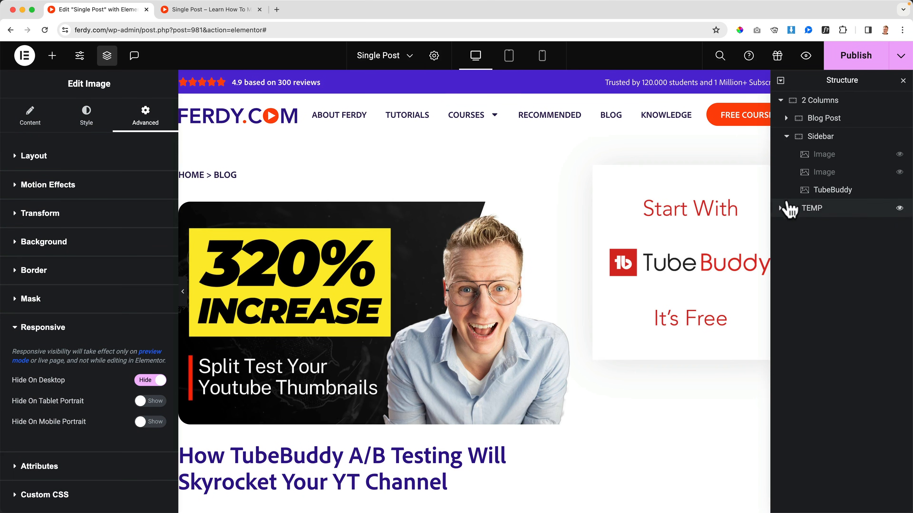
Step: Set the Elementor ad image in the Sidebar to be hidden on desktop and publish the template
left_click(823, 176)
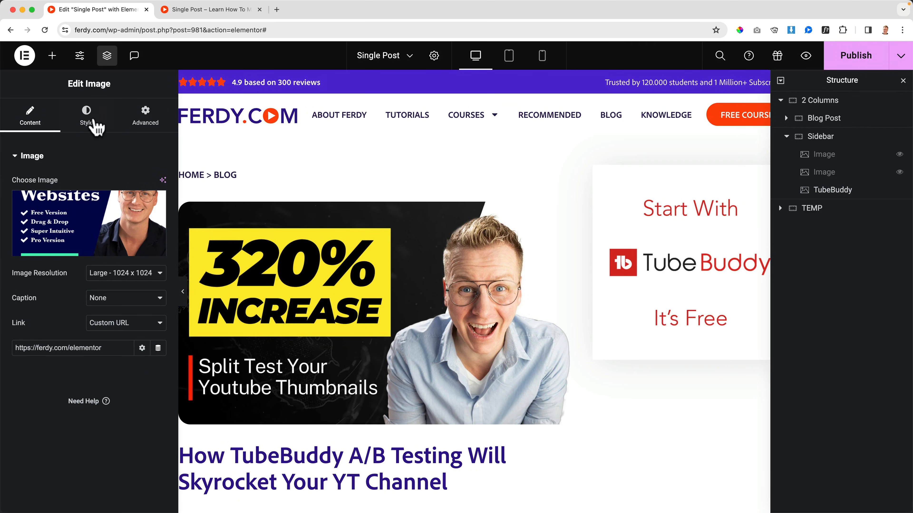
left_click(134, 128)
left_click(64, 158)
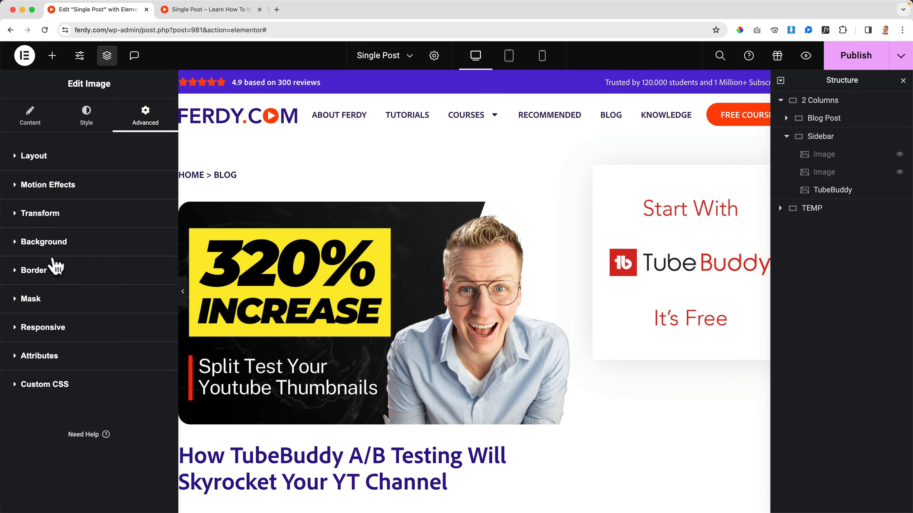
left_click(54, 331)
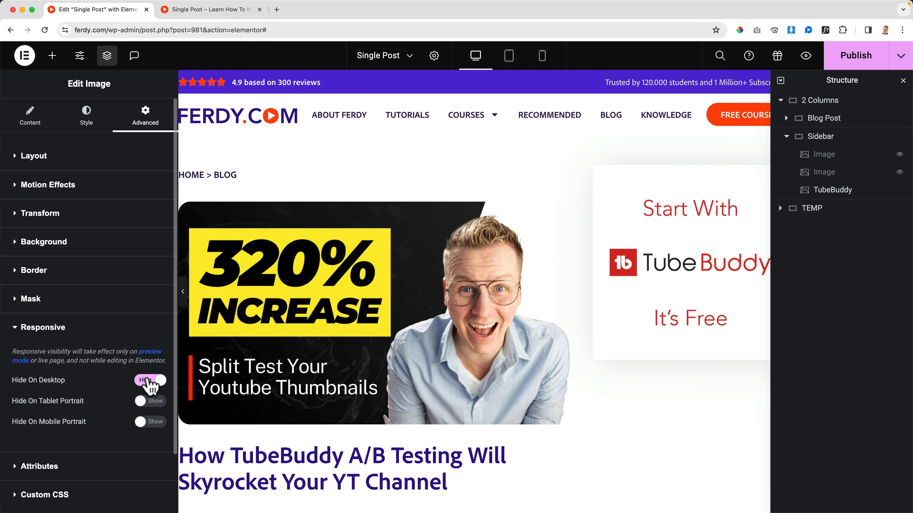
left_click(858, 56)
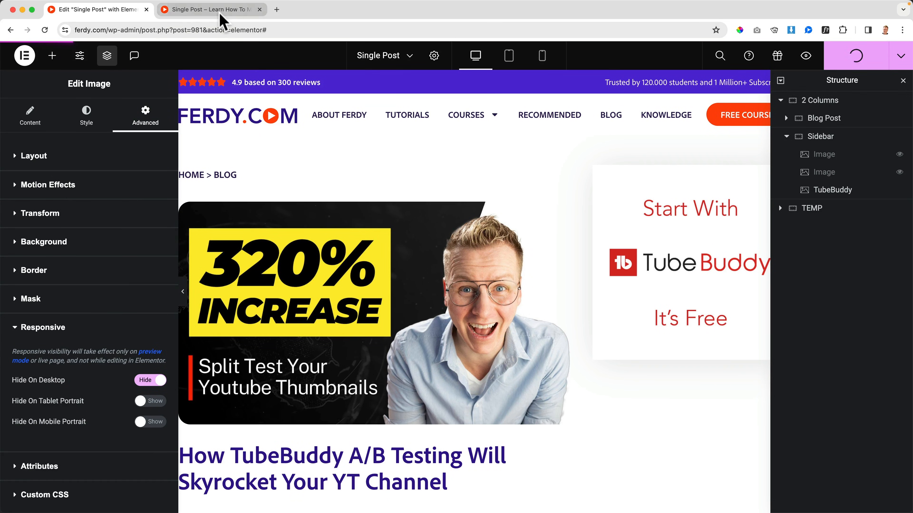
Step: Check which advertisement the sidebar shows by scrolling through the Single Post preview page
left_click(220, 14)
scroll(538, 241, "down", 6)
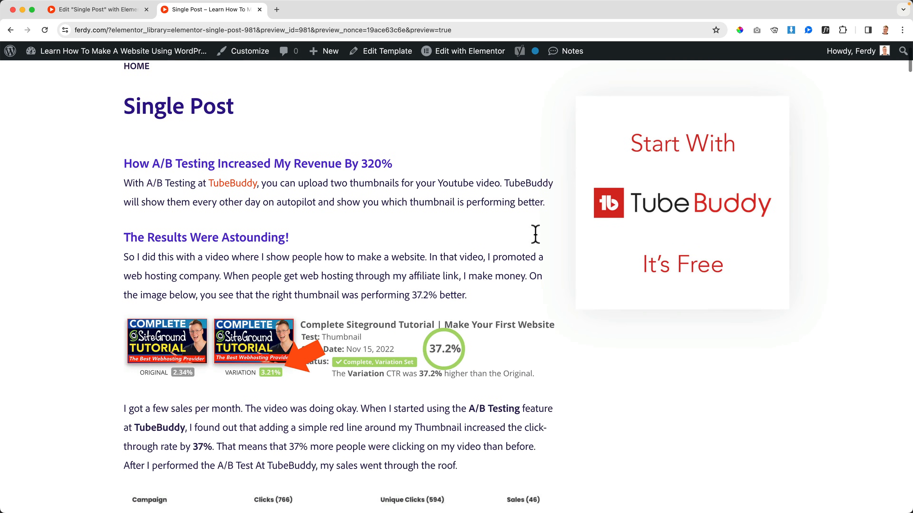
scroll(538, 241, "up", 6)
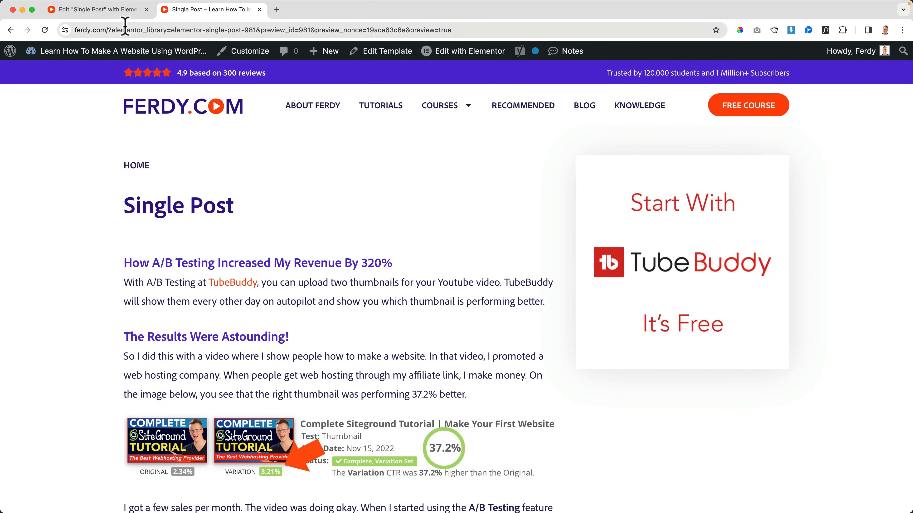
Step: Return to the template editor and open the display conditions of the TubeBuddy image
left_click(124, 17)
left_click(834, 191)
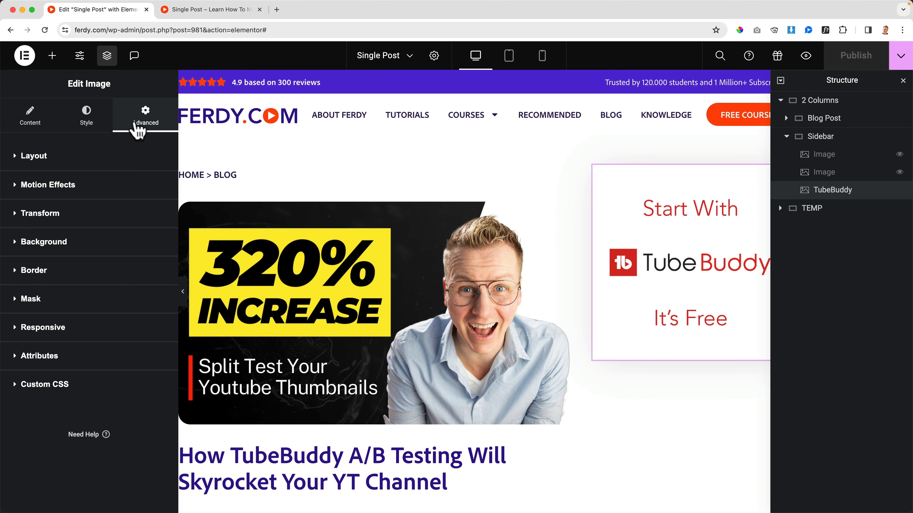
left_click(115, 157)
scroll(100, 196, "down", 5)
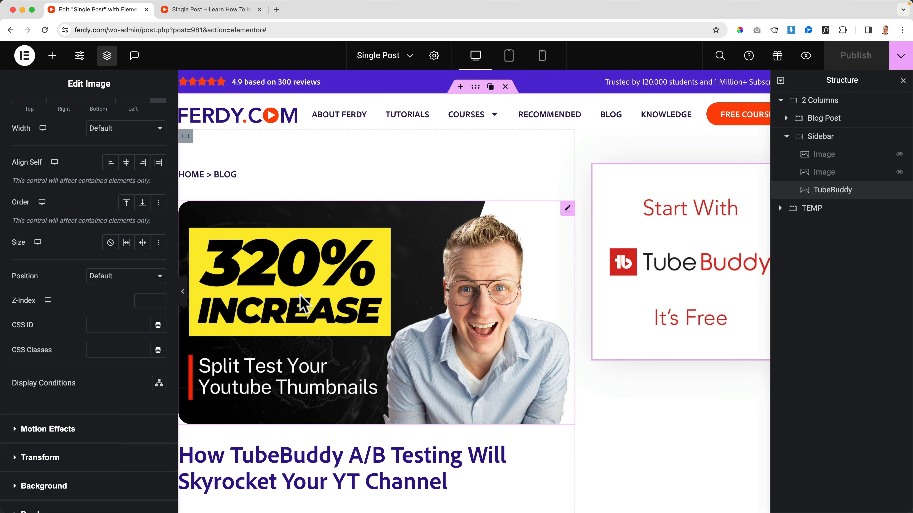
scroll(301, 304, "down", 2)
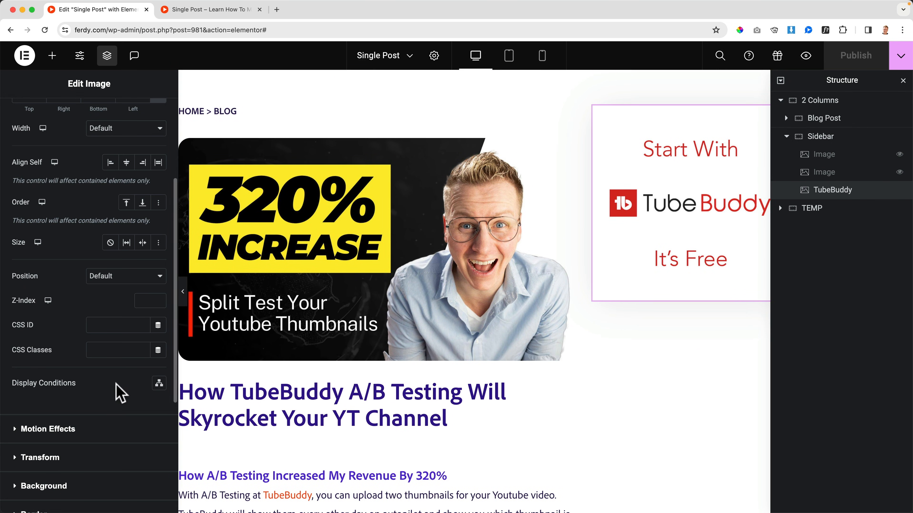
left_click(159, 384)
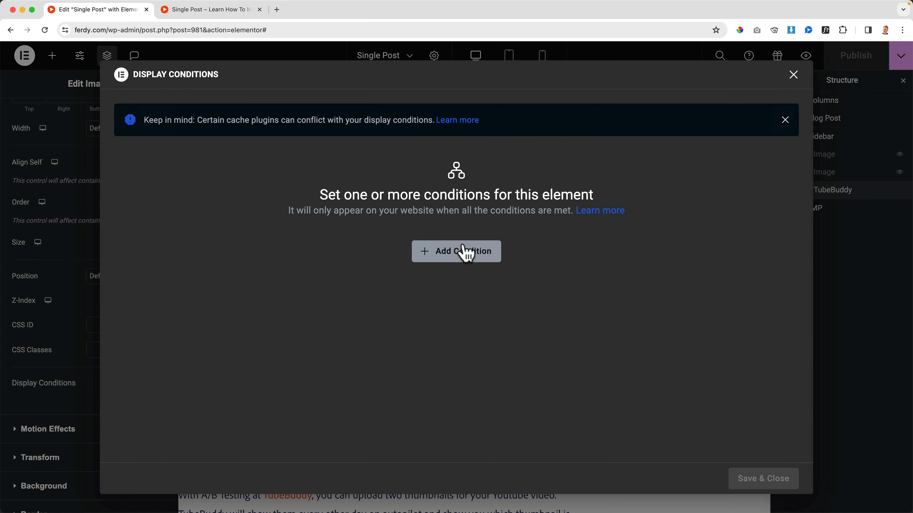
Step: Add a display condition that shows the TubeBuddy image when In Categories Is TubeBuddy
left_click(462, 268)
left_click(336, 264)
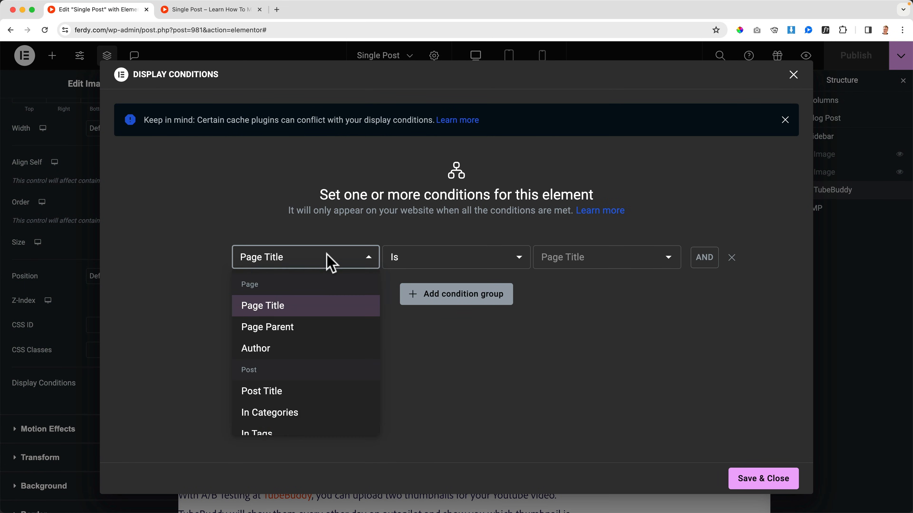
left_click(279, 413)
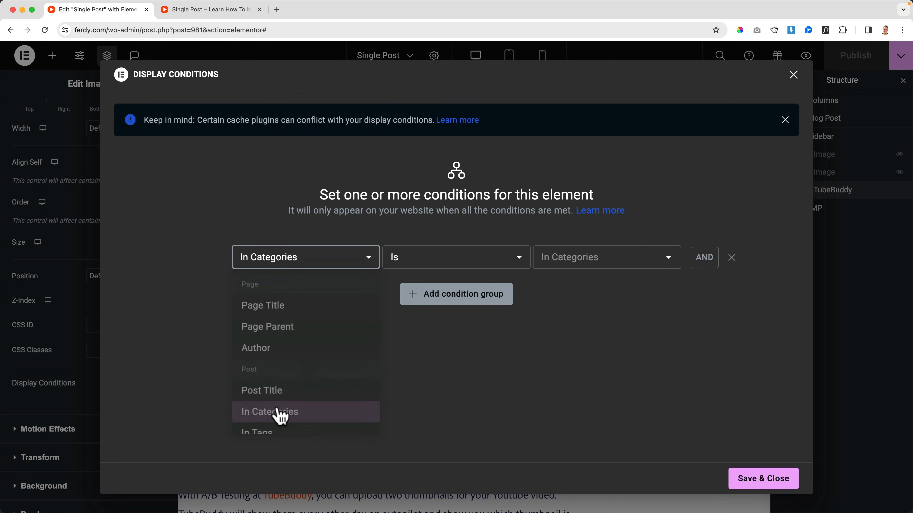
left_click(485, 265)
left_click(592, 257)
type("tu")
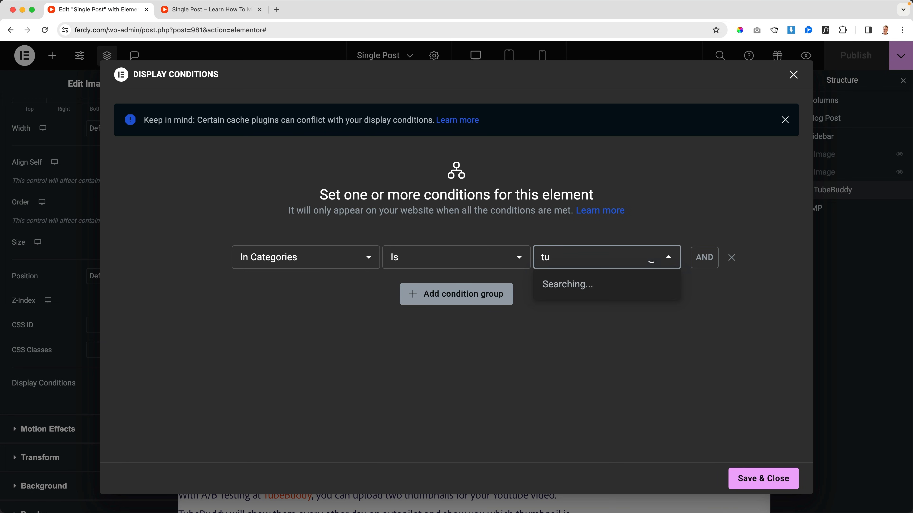
type("beb")
left_click(583, 284)
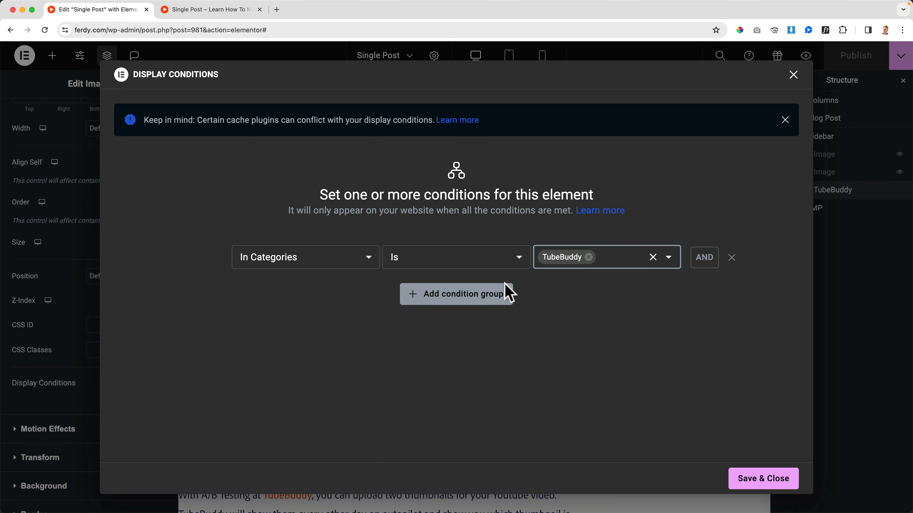
Step: Add a second condition group with In Categories Is TubeBuddy Guides, save the conditions, and publish the template
left_click(472, 301)
left_click(320, 308)
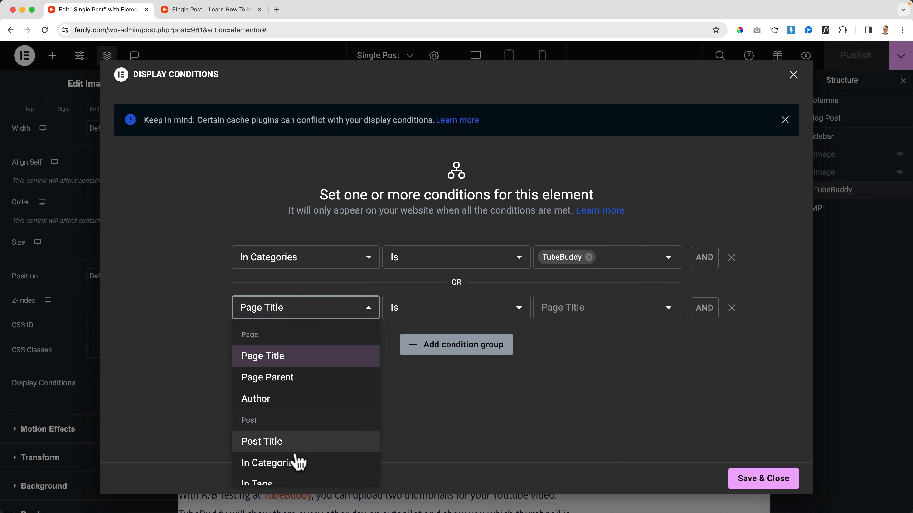
left_click(298, 463)
left_click(556, 308)
type("tube")
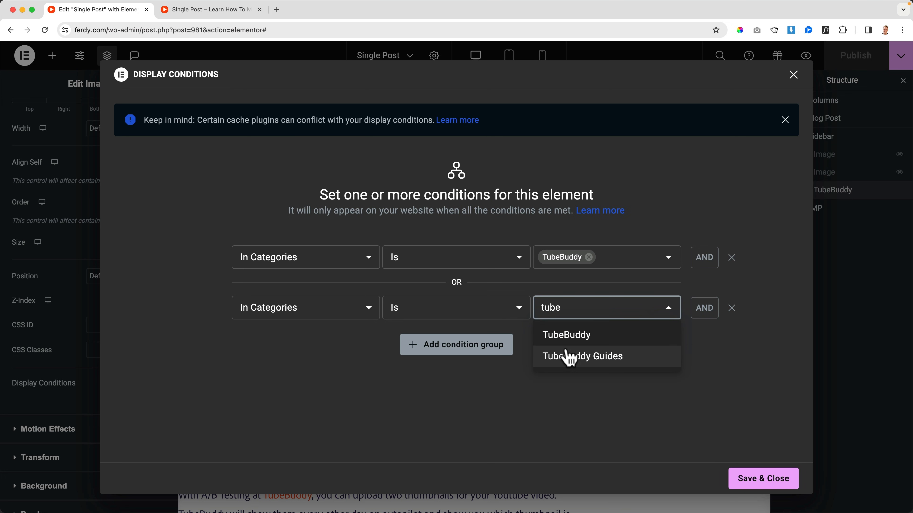
left_click(566, 351)
left_click(762, 484)
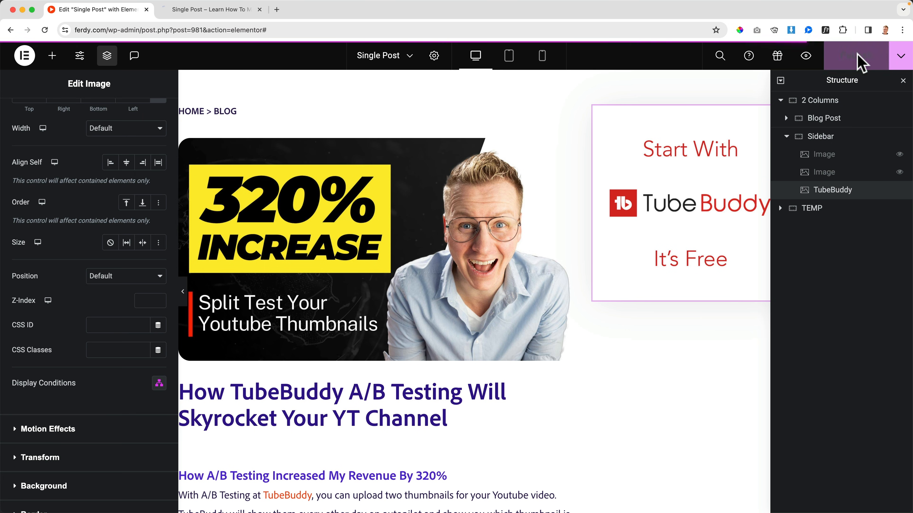
Step: Check the TubeBuddy ad's conditional display in the template preview and on the live TubeBuddy A/B testing blog post
left_click(239, 14)
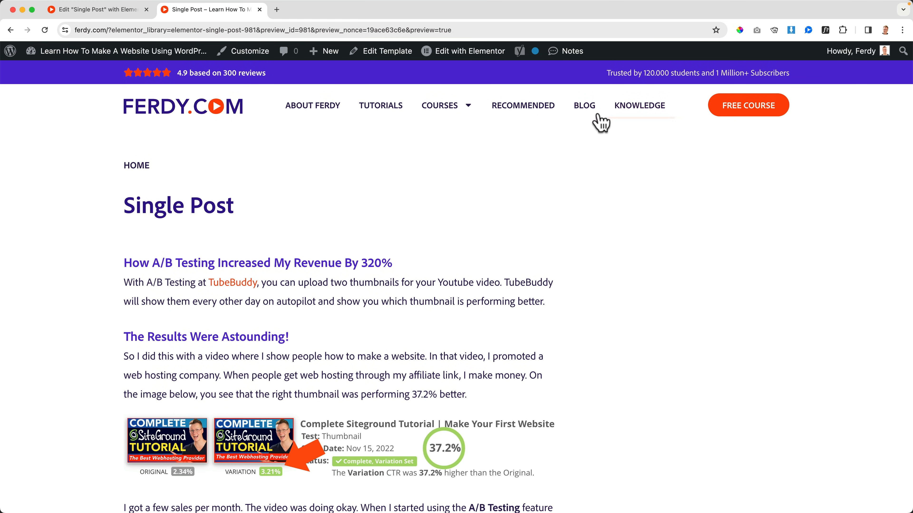
left_click(590, 116)
scroll(363, 191, "down", 5)
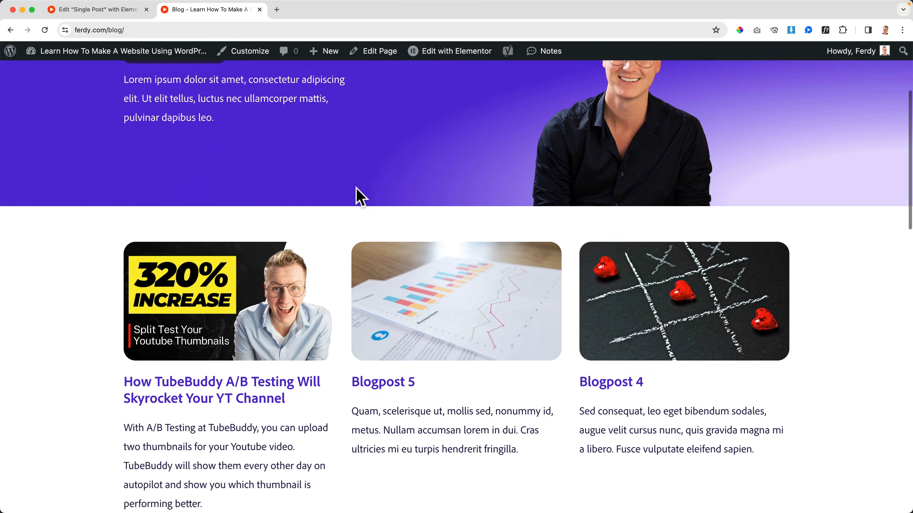
left_click(330, 261)
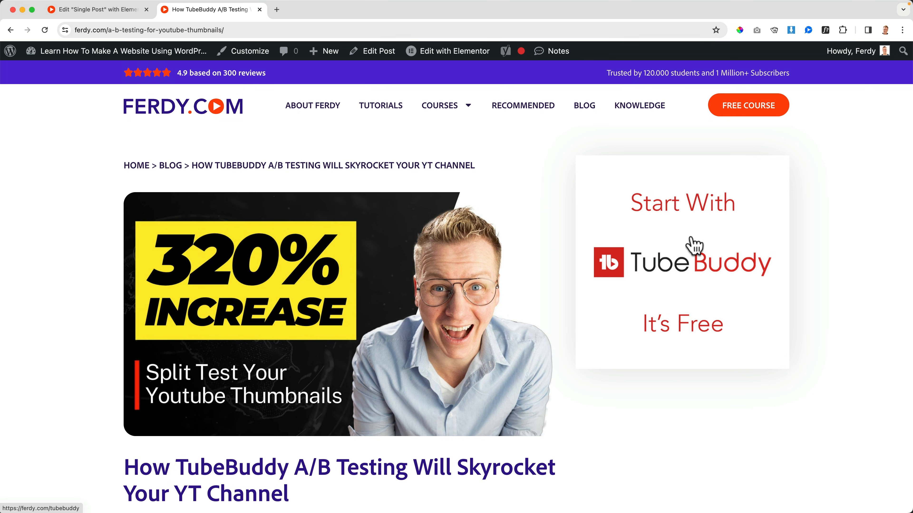
Step: Return to the template editor and review the TubeBuddy image's display conditions, leaving them as they are
left_click(105, 11)
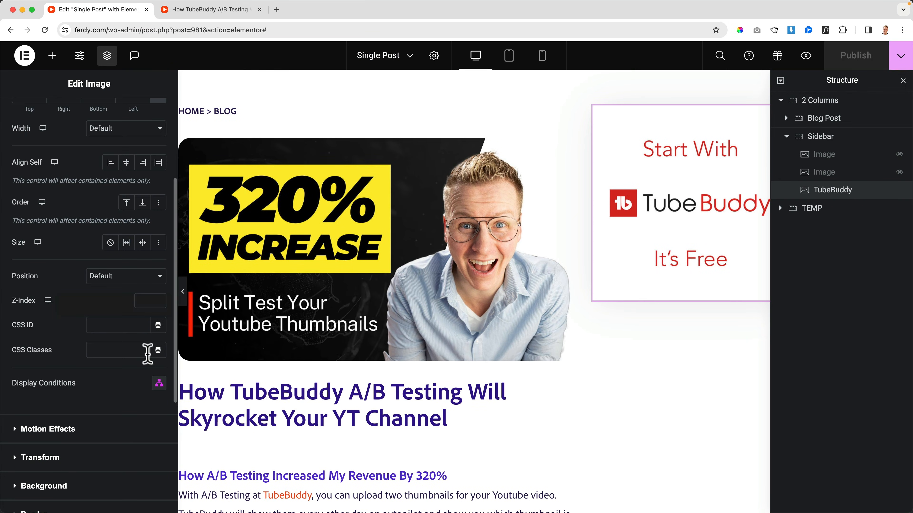
left_click(159, 383)
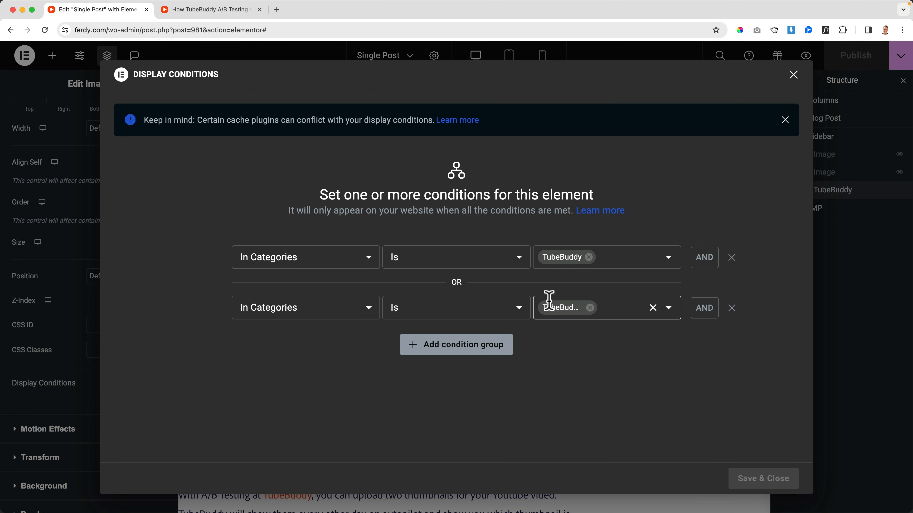
left_click(793, 74)
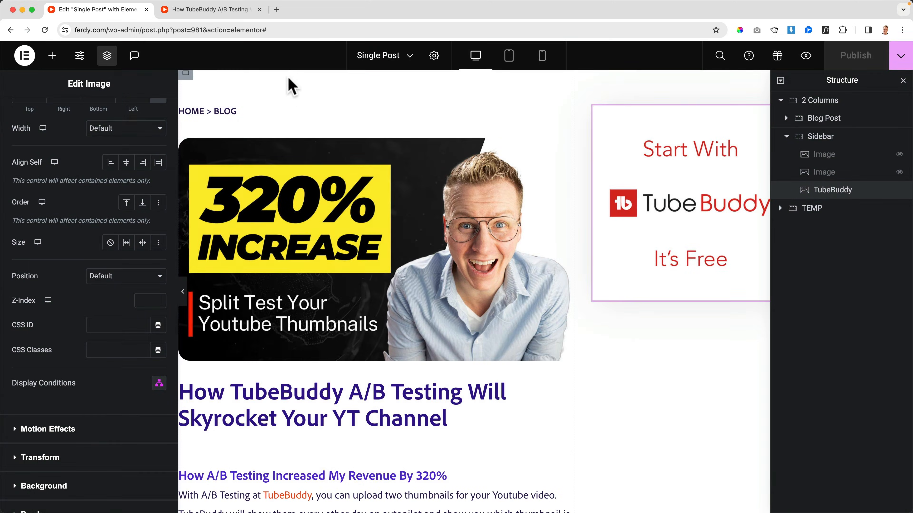
Step: Leave only the Export category assigned to the TubeBuddy A/B testing post, update it, and view the live post
left_click(210, 10)
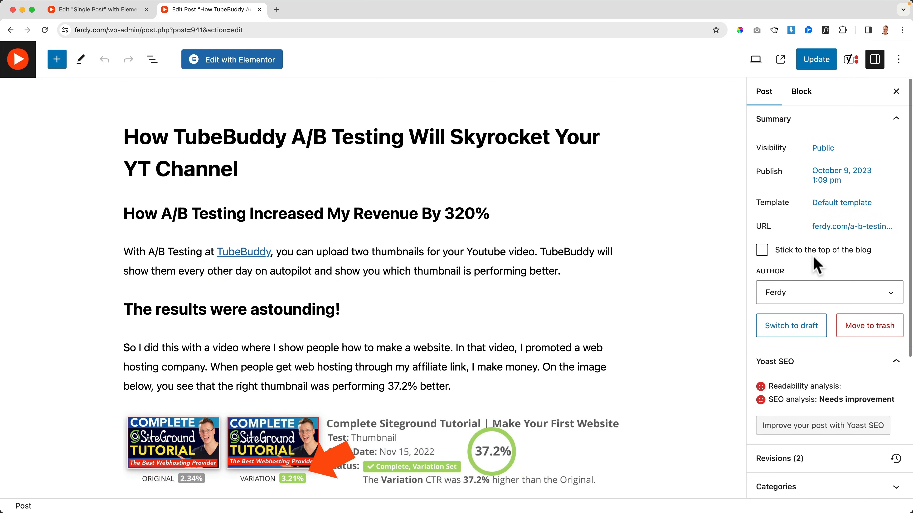
scroll(817, 266, "down", 5)
scroll(817, 266, "down", 1)
left_click(835, 284)
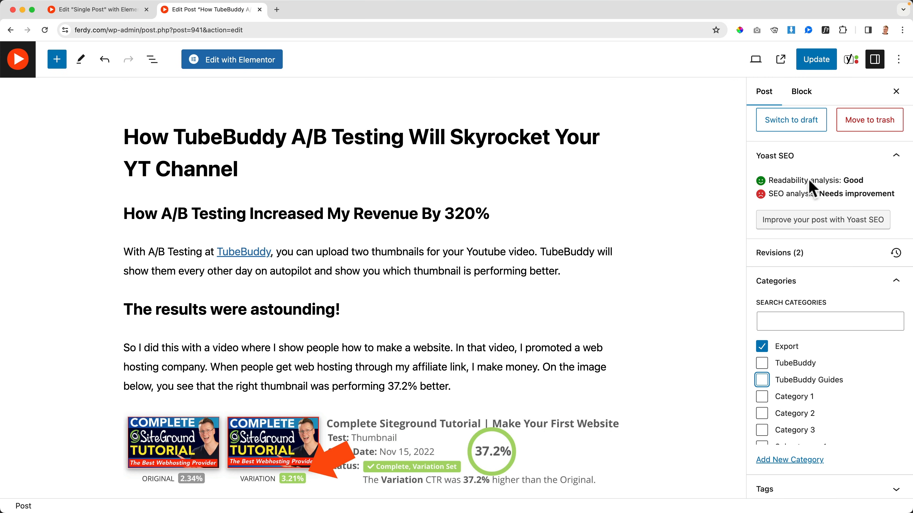
left_click(815, 60)
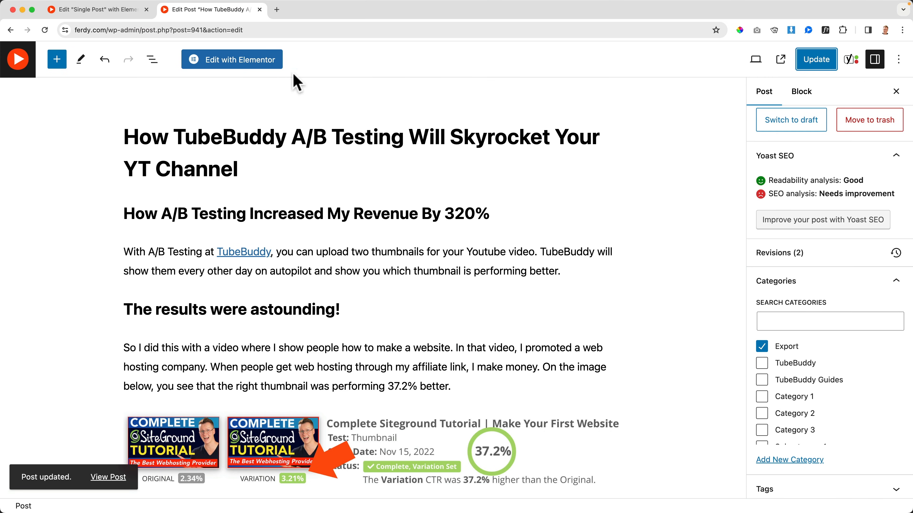
left_click(776, 61)
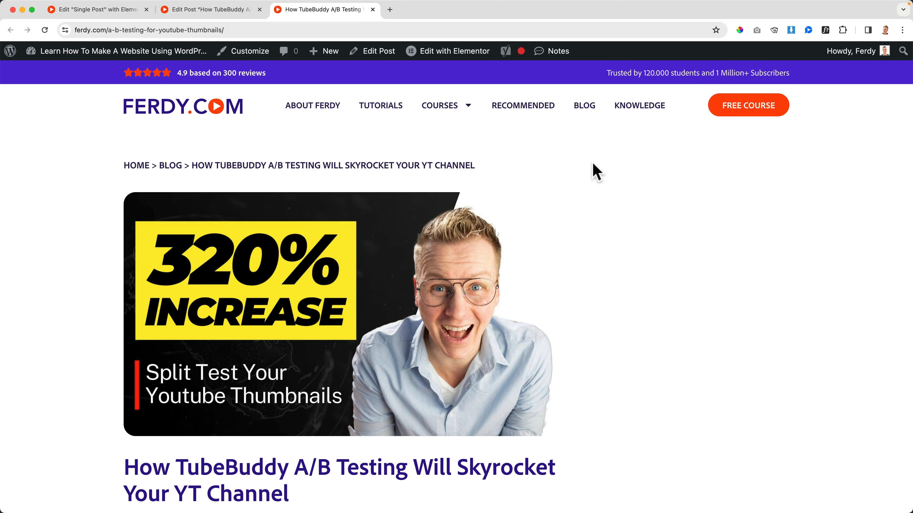
Step: Unhide both hidden sidebar images in the Single Post template and turn off Hide On Desktop for the Hostinger image
left_click(102, 14)
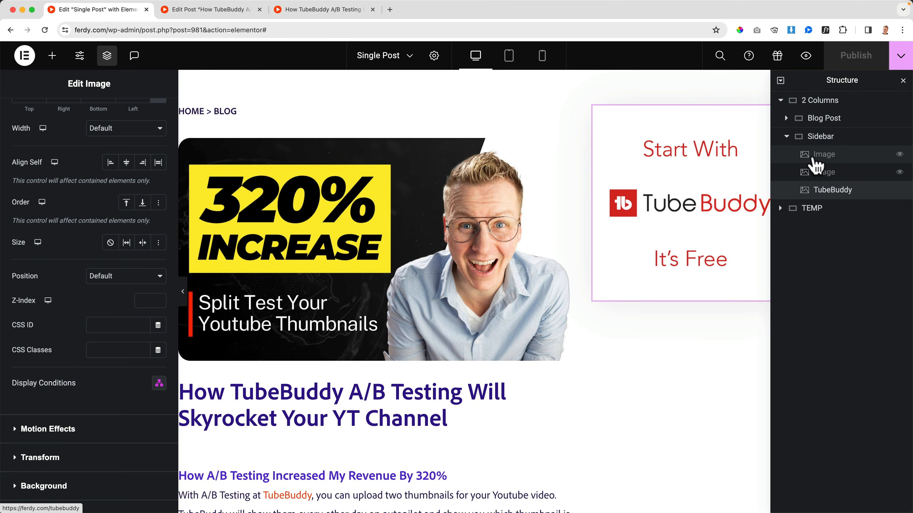
left_click(899, 154)
left_click(899, 172)
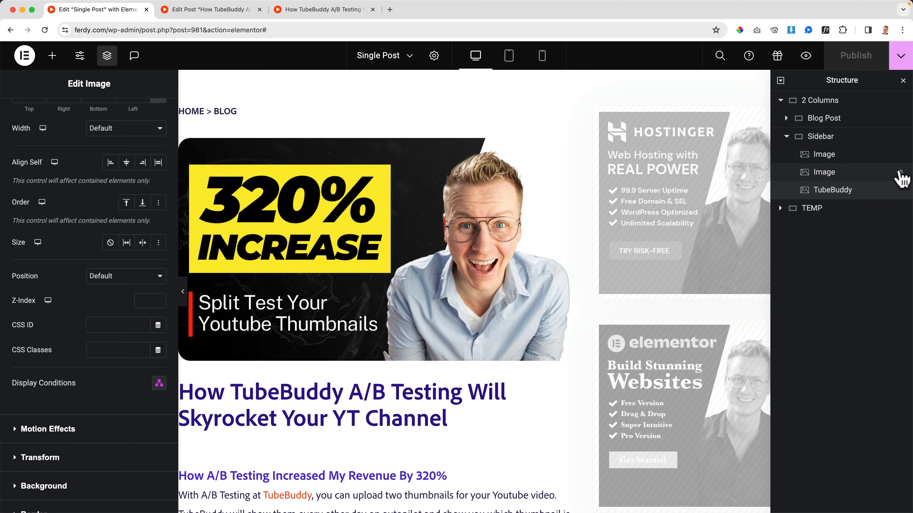
left_click(818, 159)
left_click(84, 158)
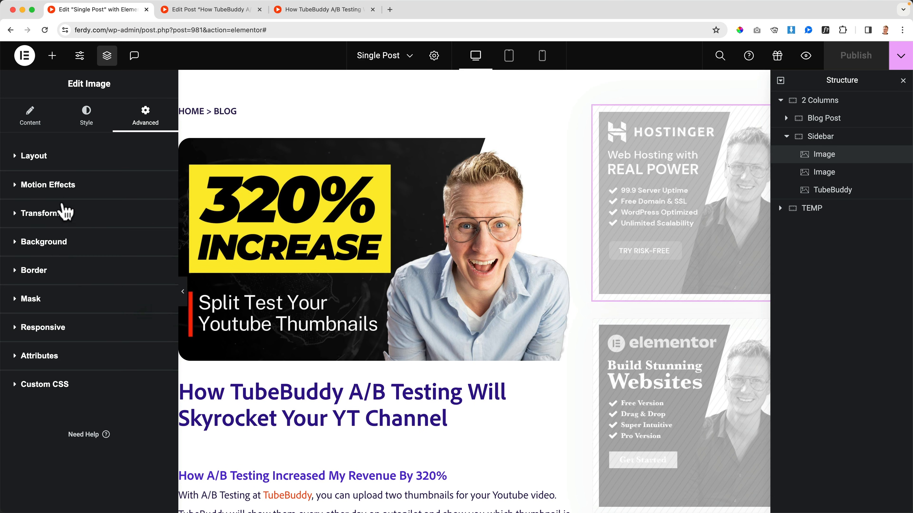
left_click(54, 327)
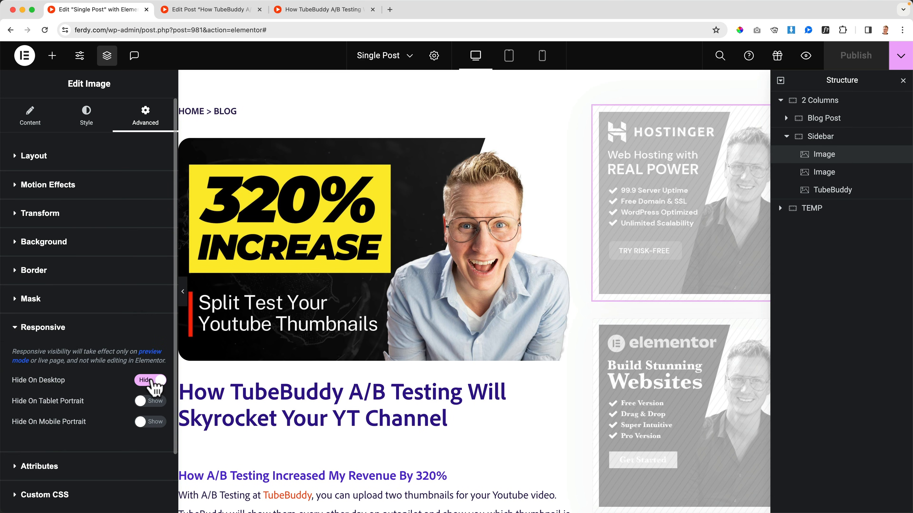
left_click(155, 381)
Step: Turn off Hide On Desktop for the Elementor advertisement image and publish the template
left_click(824, 176)
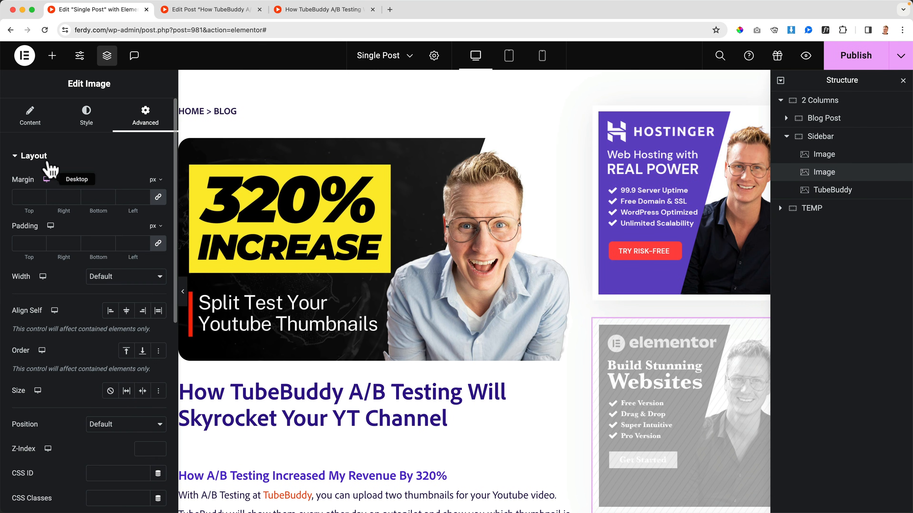
left_click(43, 156)
left_click(59, 328)
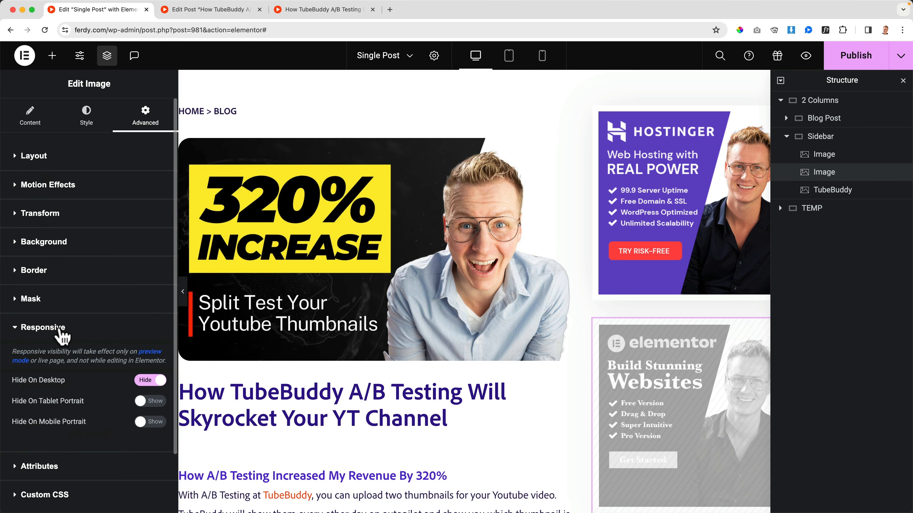
left_click(147, 380)
left_click(849, 57)
scroll(598, 209, "down", 10)
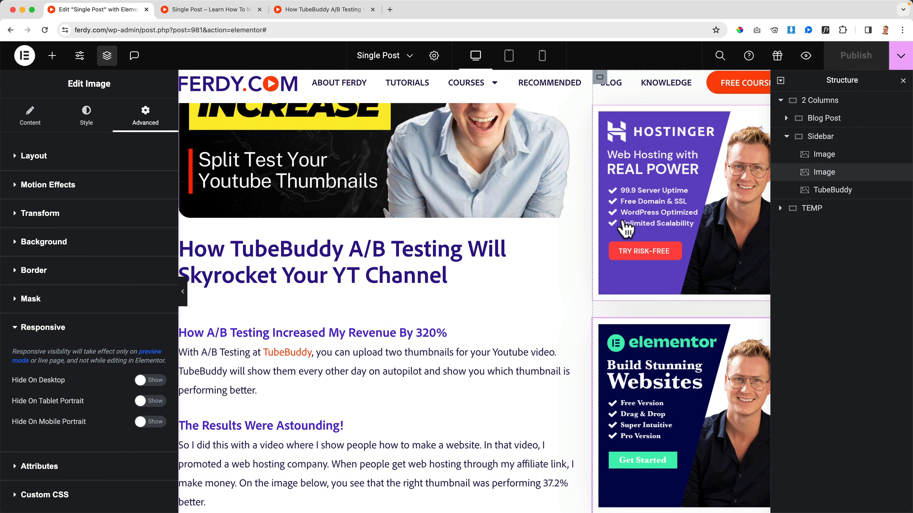
scroll(650, 236, "up", 10)
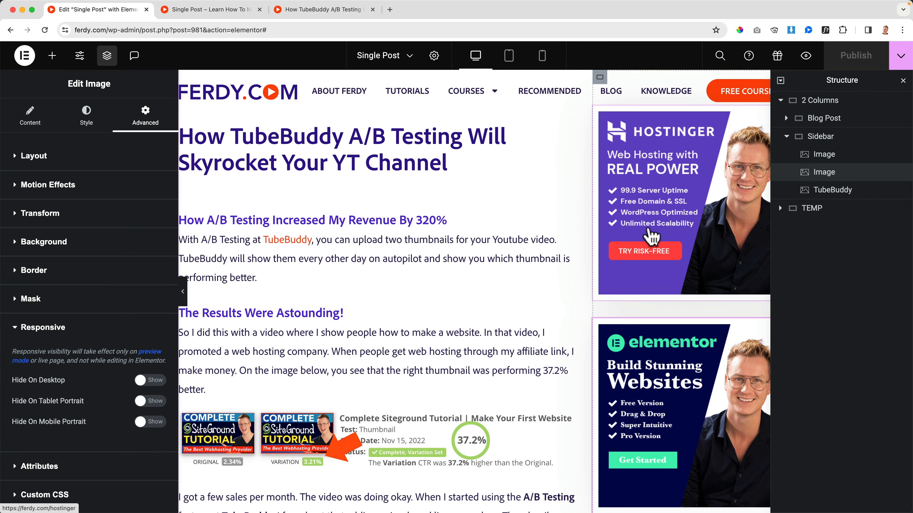
Step: Check the sidebar advertisements on the live Blogpost 5, and look up that post's assigned categories in its editor
left_click(225, 11)
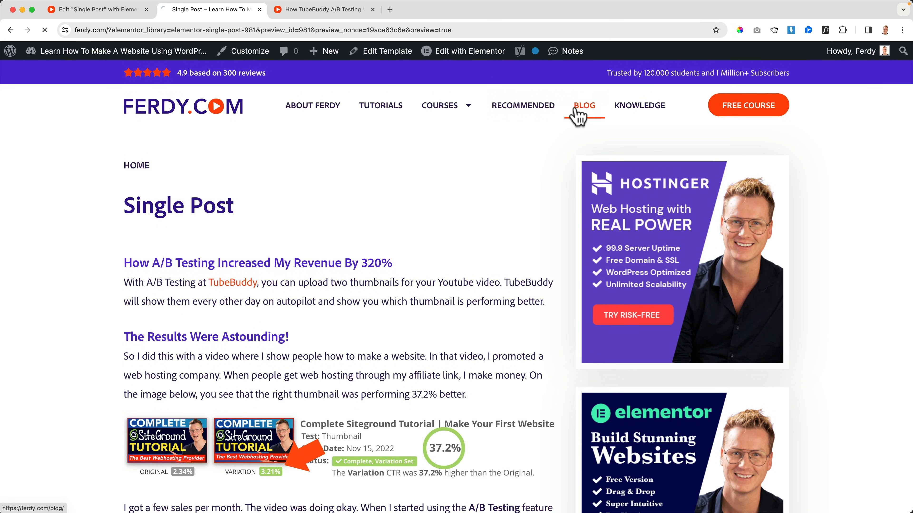
left_click(576, 109)
scroll(395, 223, "down", 10)
scroll(420, 184, "up", 1)
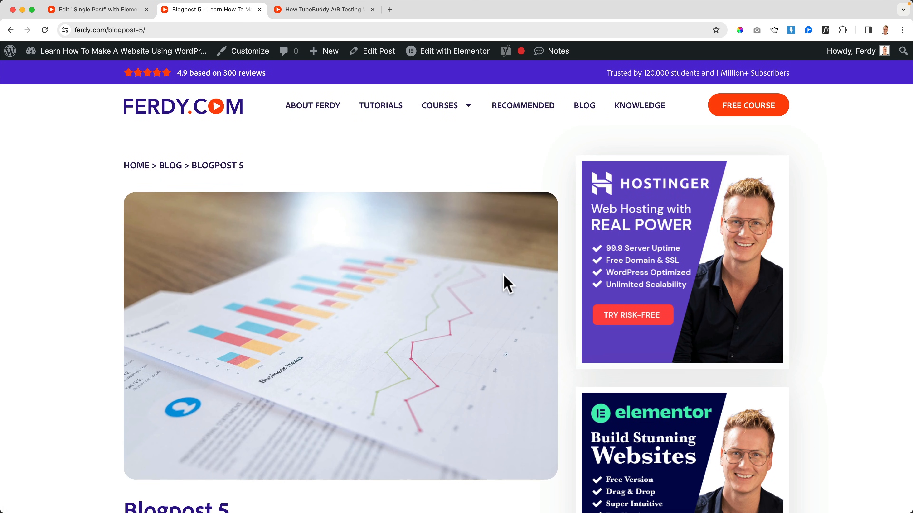
scroll(511, 284, "down", 15)
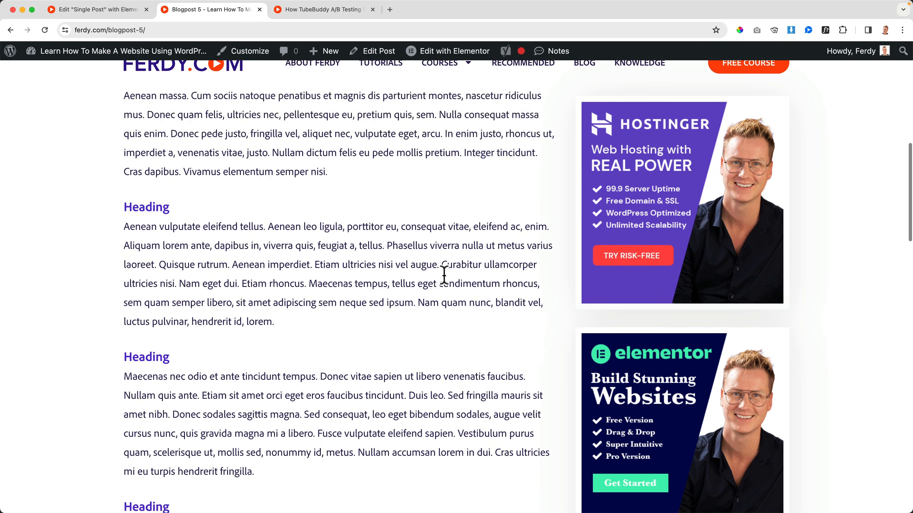
scroll(445, 282, "up", 15)
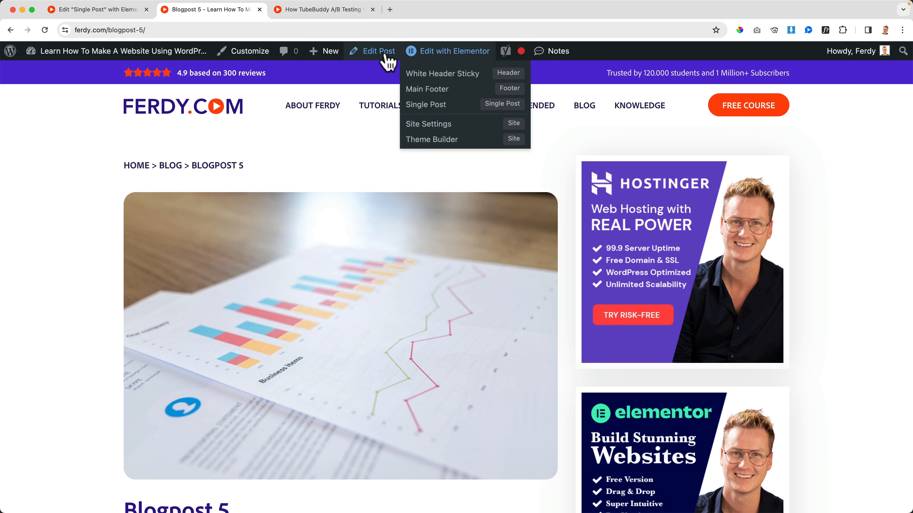
left_click(381, 52)
scroll(788, 326, "down", 6)
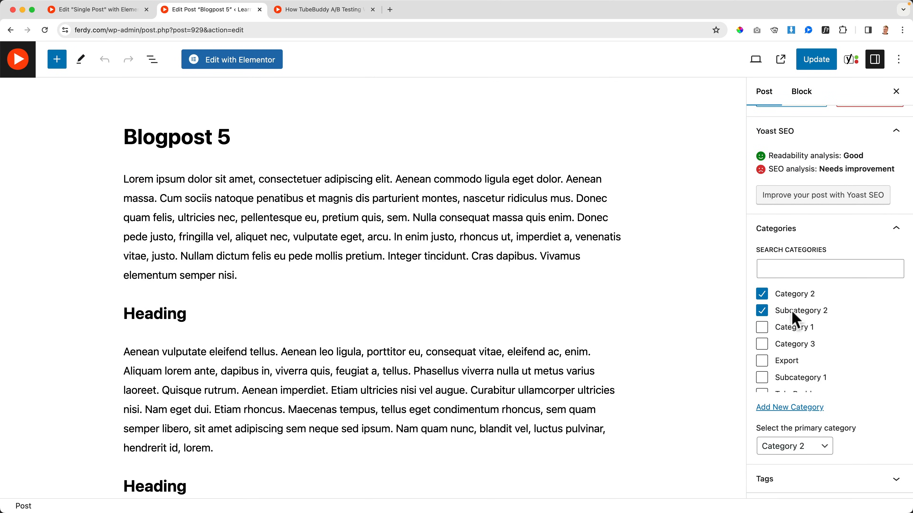
Step: In the template, add and save a display condition on the Hostinger image using In Categories Is with a subcategory found by searching "subc"
left_click(122, 10)
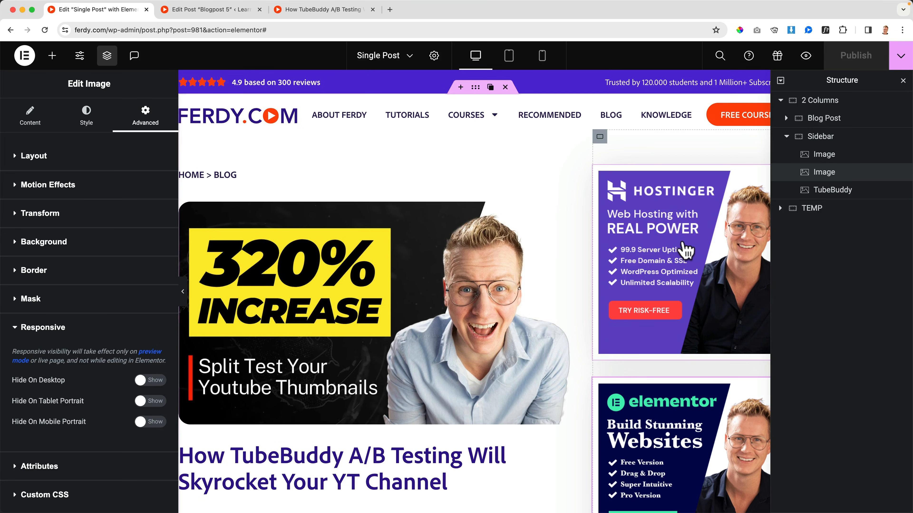
left_click(685, 250)
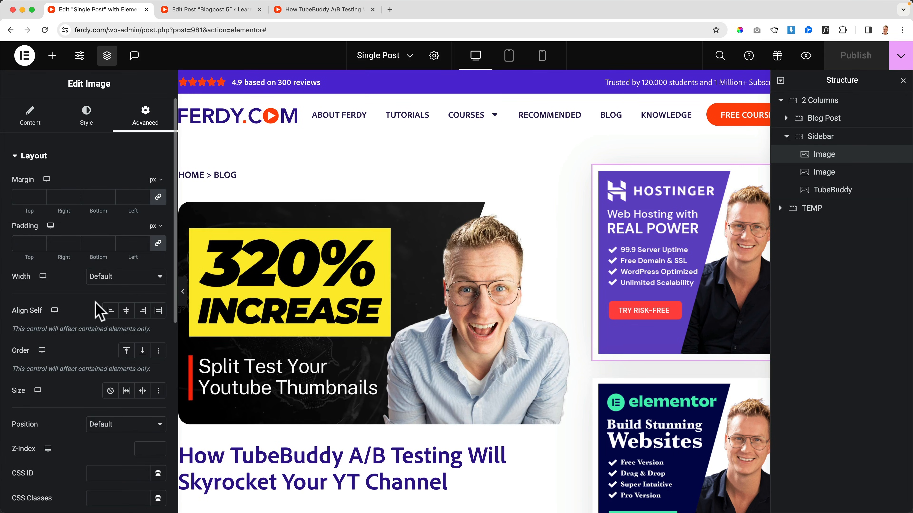
scroll(92, 307, "down", 5)
left_click(159, 360)
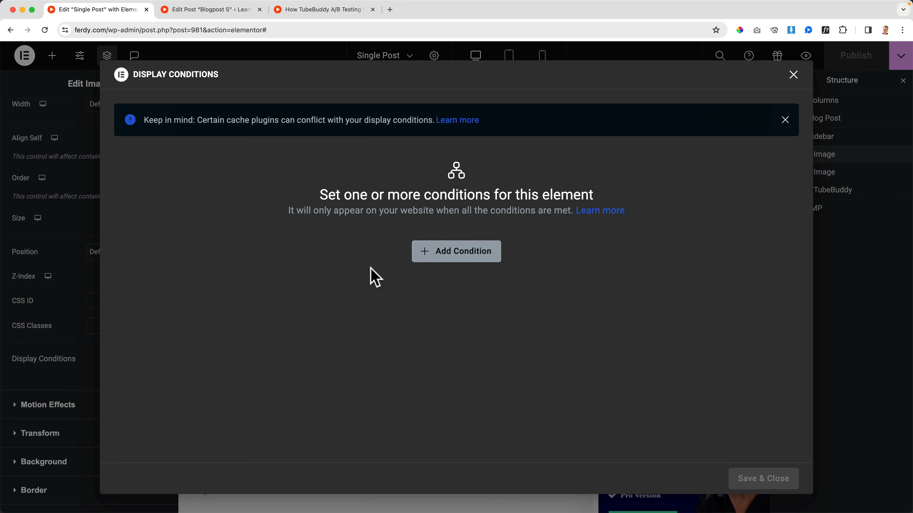
left_click(424, 257)
left_click(283, 264)
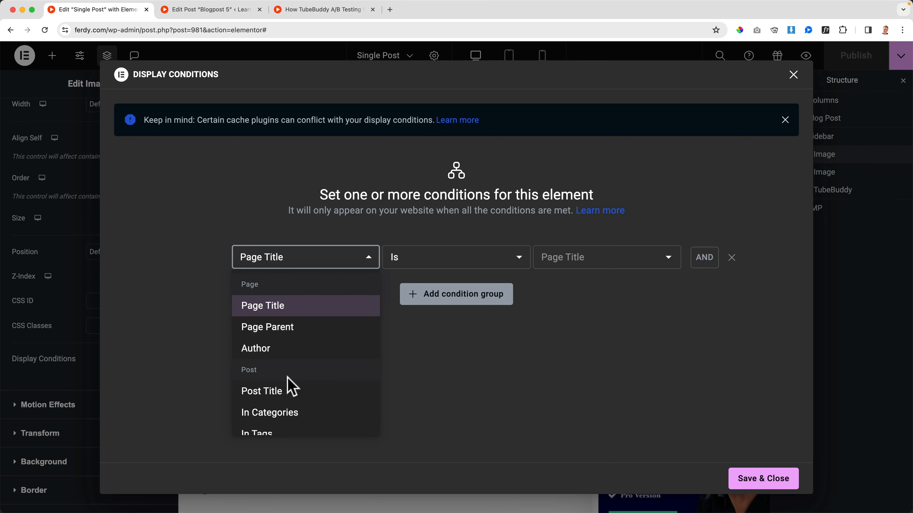
left_click(288, 413)
left_click(586, 255)
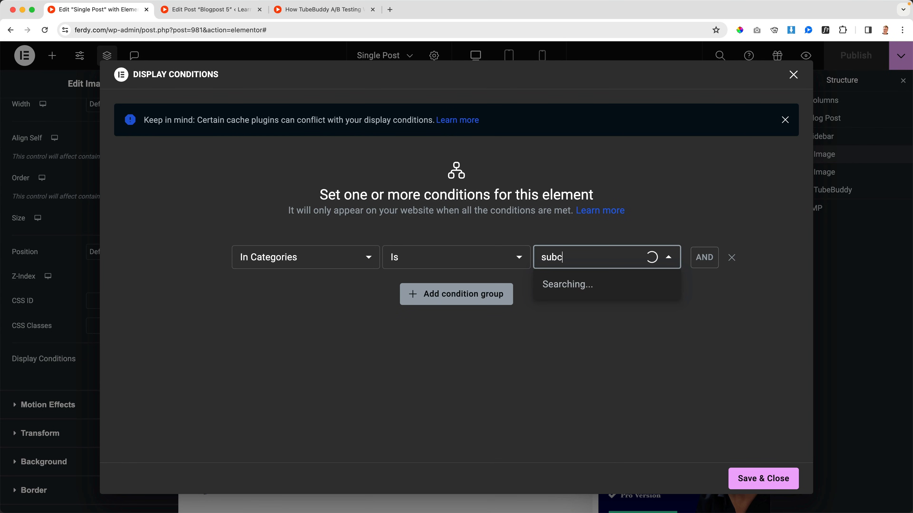
left_click(585, 306)
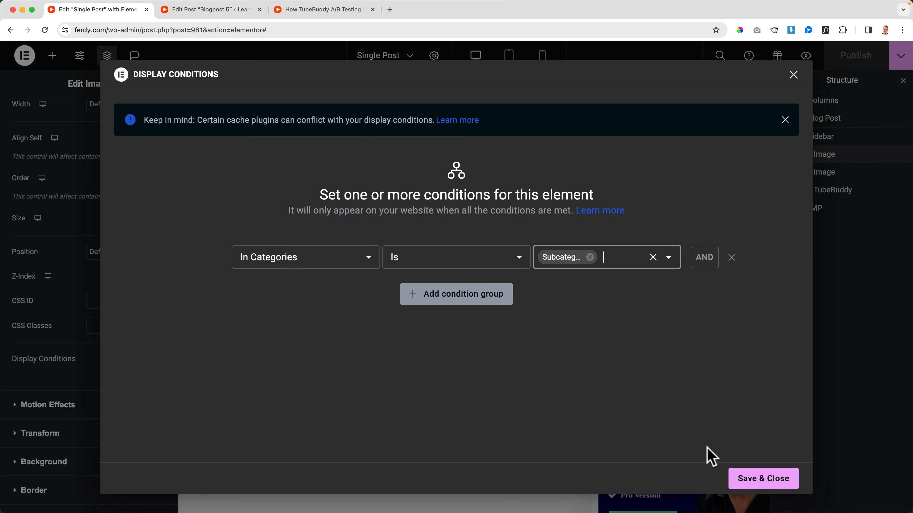
left_click(743, 482)
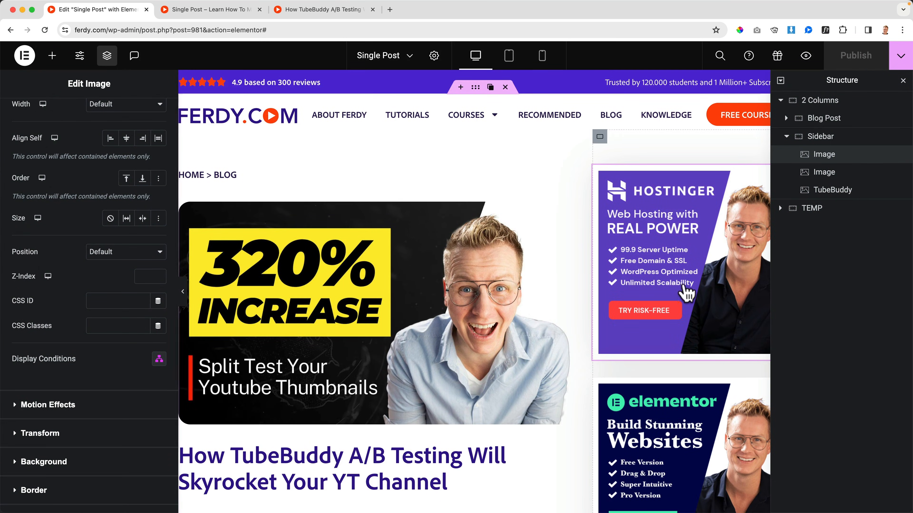
Step: Check the sidebar advertisements in the template preview, and on the live TubeBuddy A/B testing post opened from the blog page
left_click(209, 11)
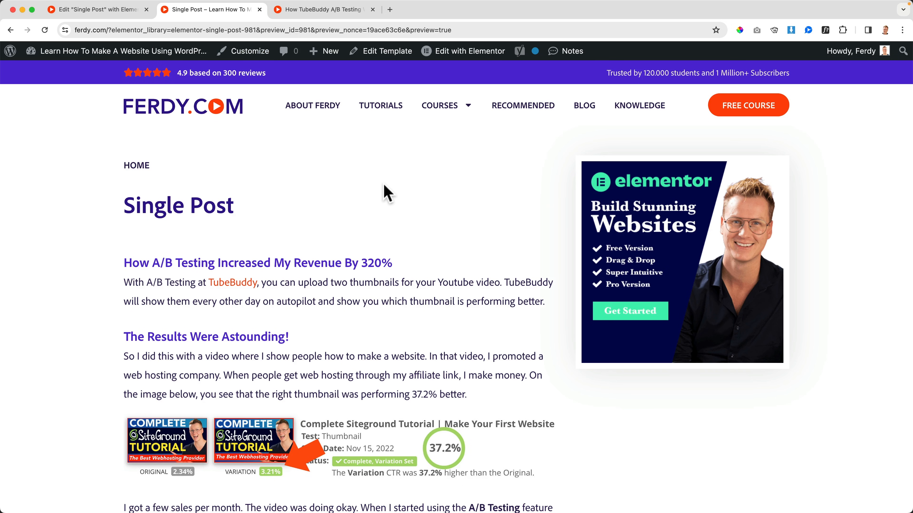
left_click(336, 11)
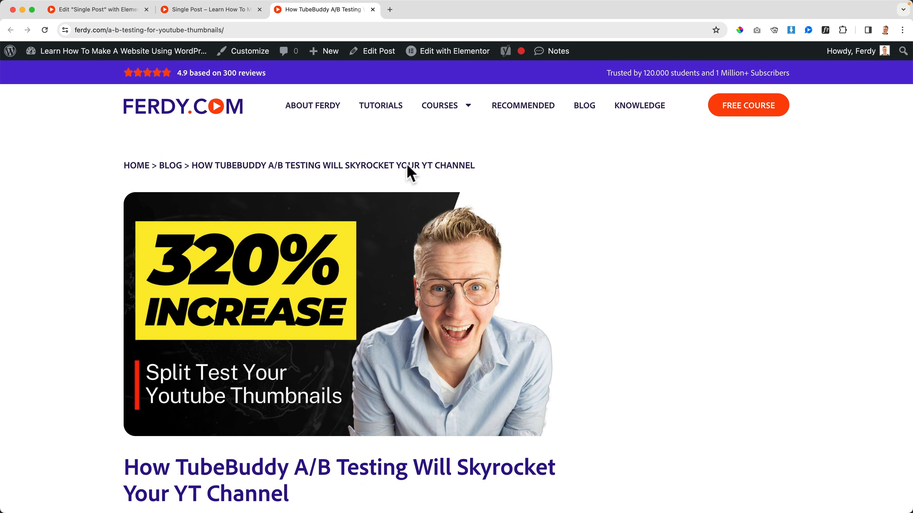
left_click(584, 108)
scroll(453, 277, "down", 5)
left_click(447, 296)
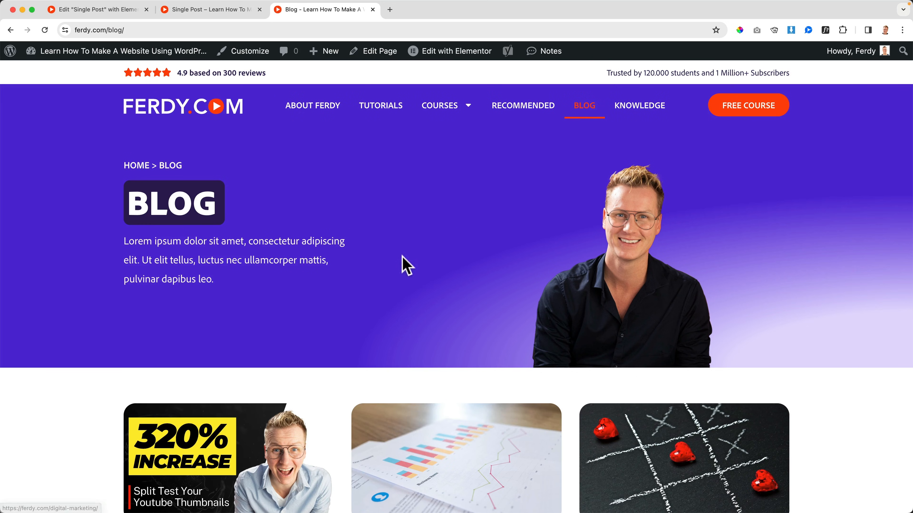
scroll(253, 302, "down", 5)
left_click(252, 302)
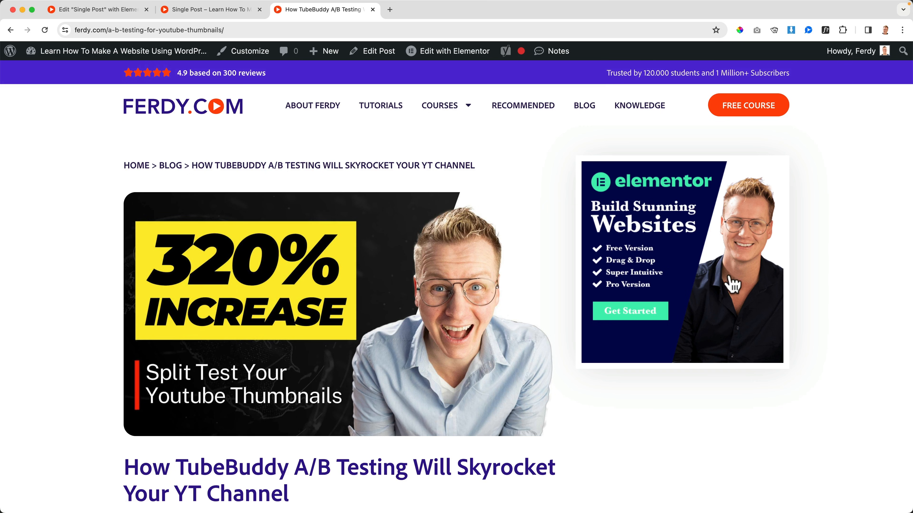
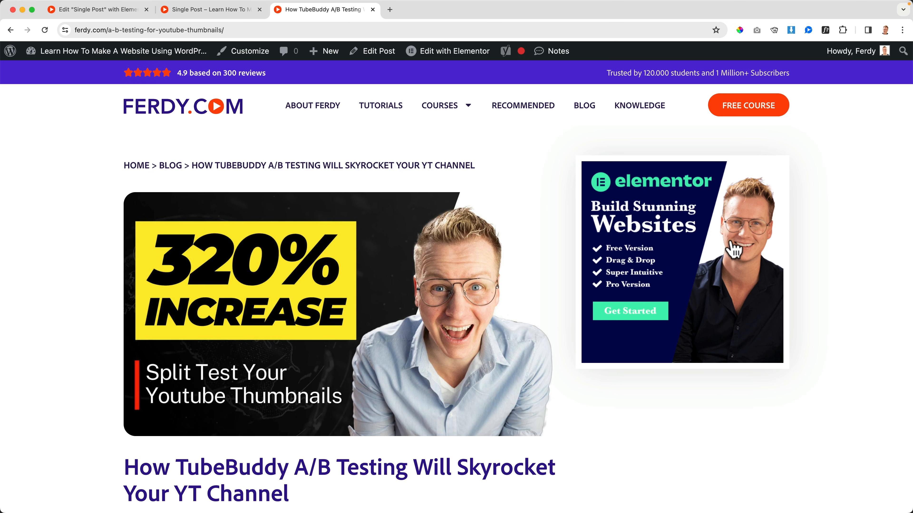
Step: Return to the Single Post template editor and review the Hostinger and Elementor images in the sidebar
left_click(126, 11)
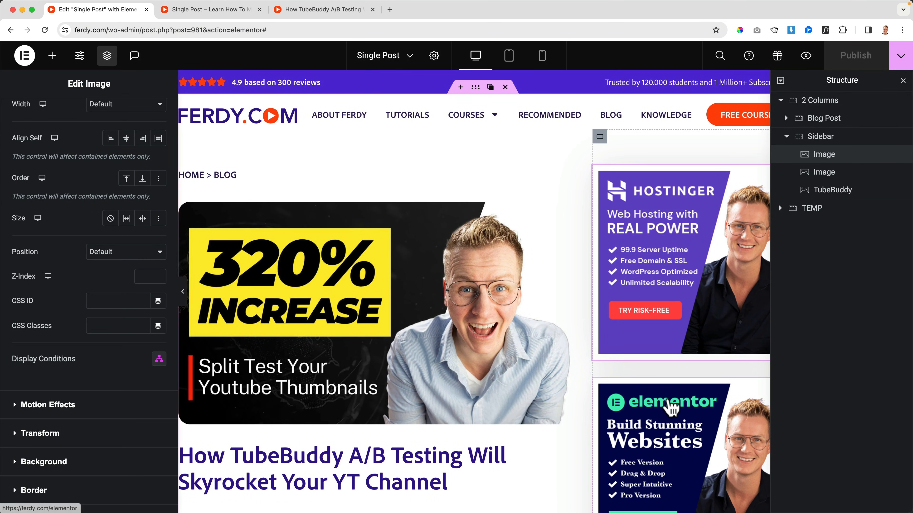
scroll(669, 410, "down", 10)
scroll(661, 333, "up", 10)
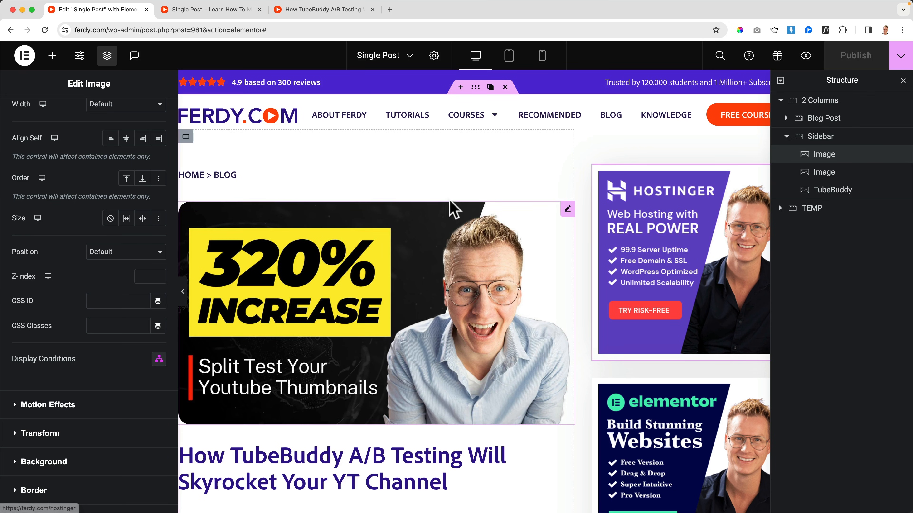
Step: Replace the template preview with the live TubeBuddy A/B testing post, opened from the blog page
left_click(208, 11)
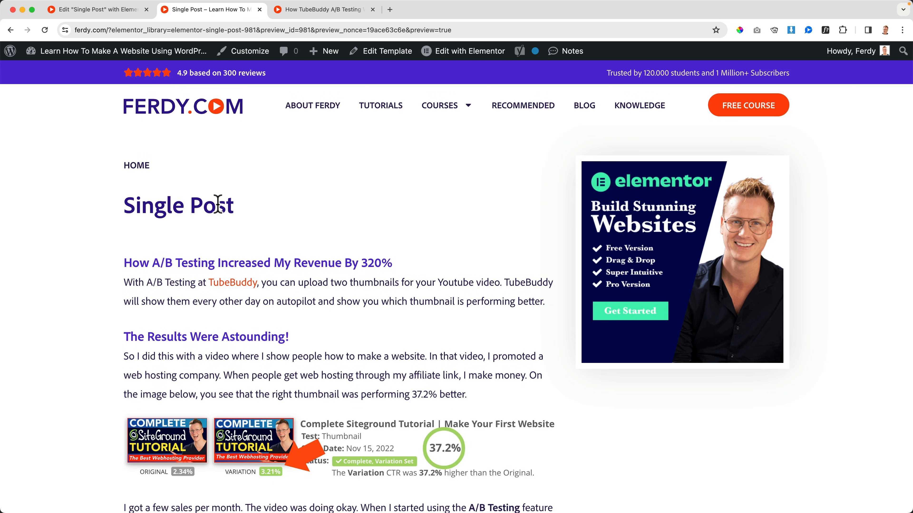
left_click(574, 109)
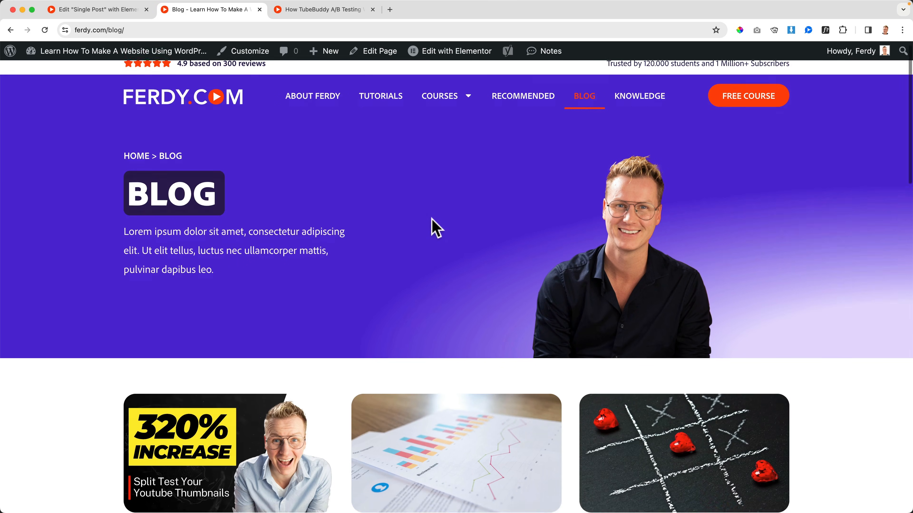
scroll(158, 363, "down", 5)
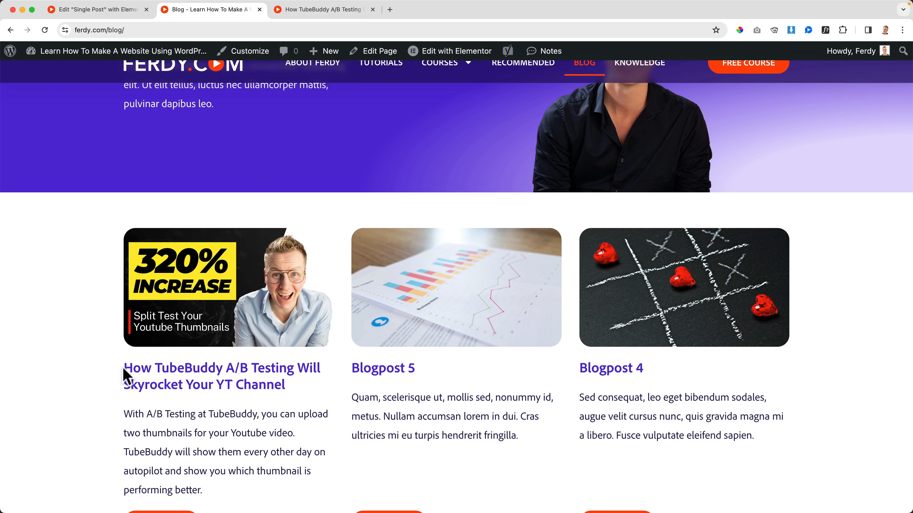
left_click(231, 310)
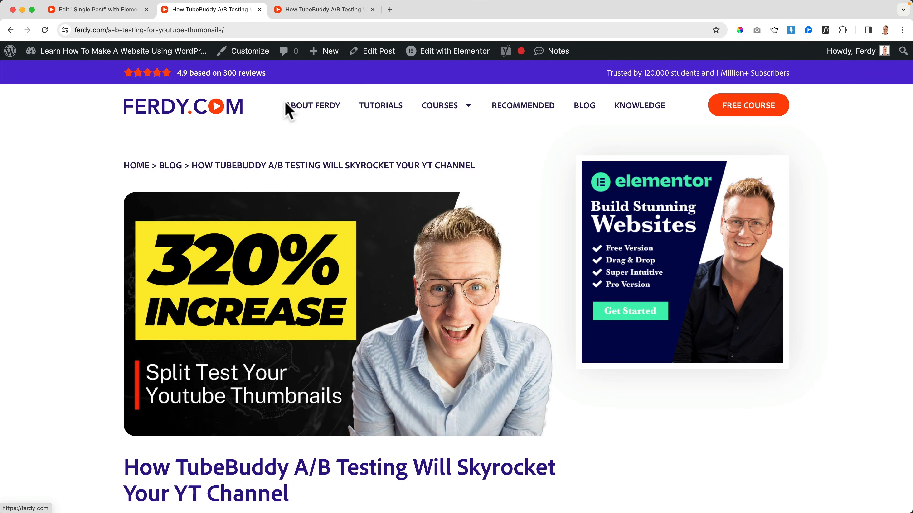
Step: In the Single Post template editor, hide the Hostinger and Elementor sidebar images and open the TubeBuddy image's display conditions
left_click(109, 15)
scroll(645, 247, "down", 12)
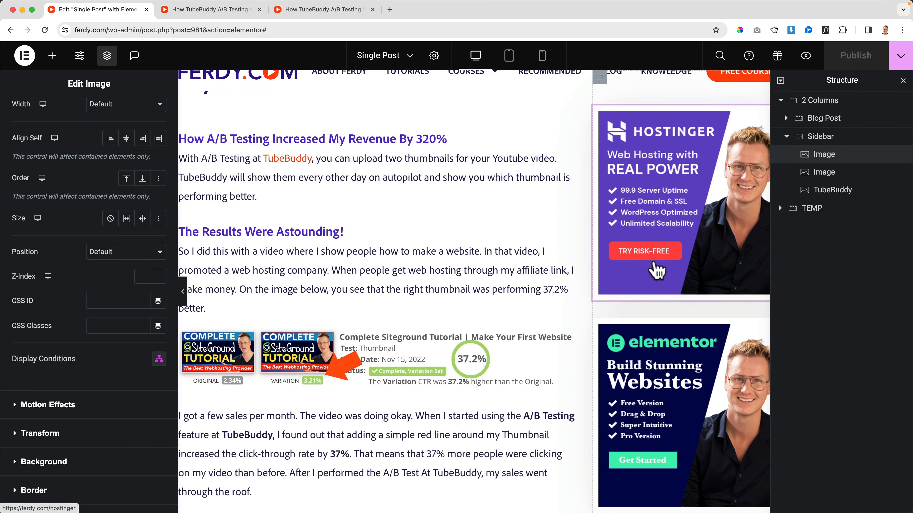
left_click(899, 155)
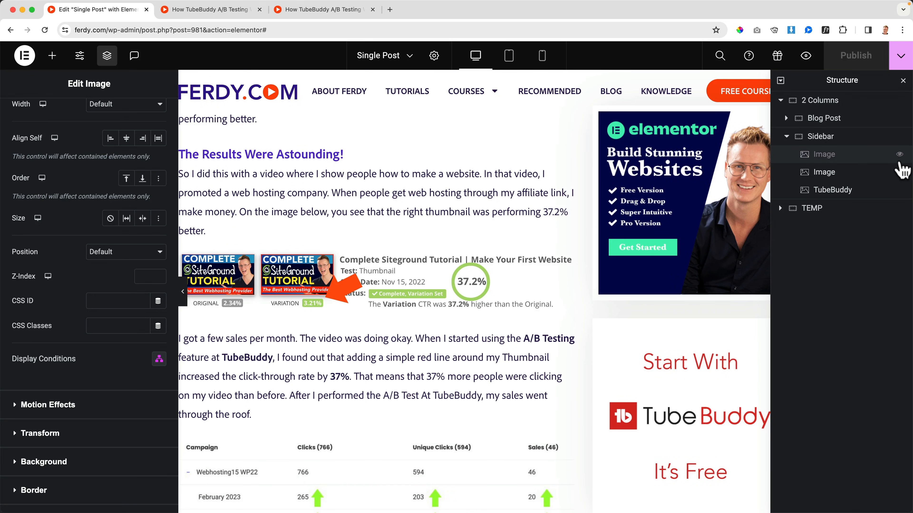
left_click(899, 171)
left_click(677, 212)
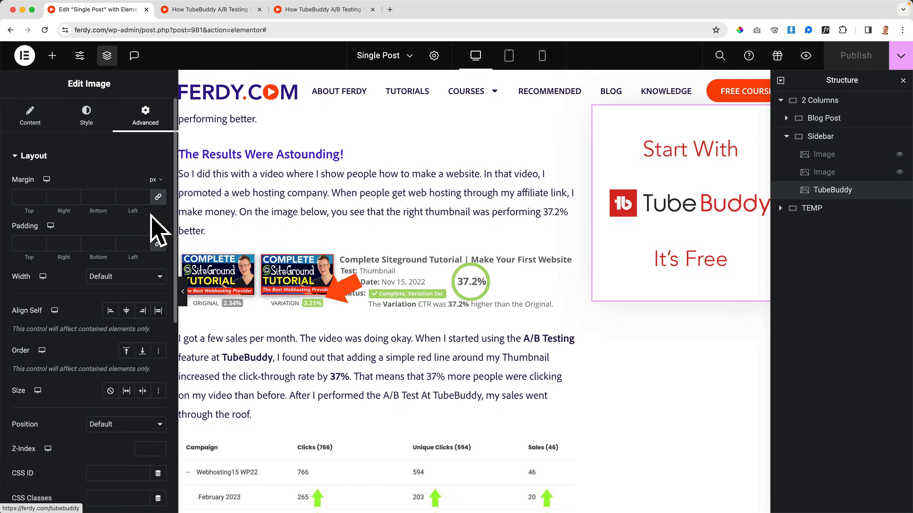
scroll(82, 249, "down", 7)
left_click(157, 311)
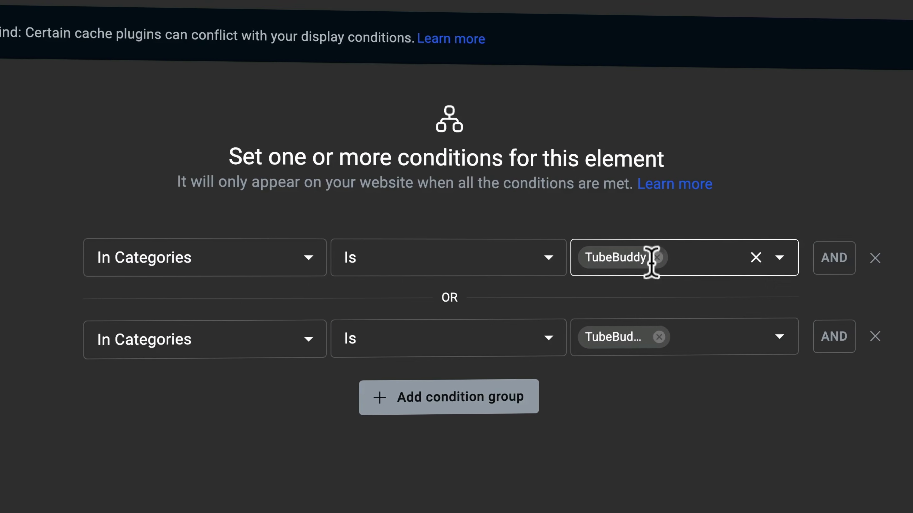
Step: Remove both In Categories conditions from the TubeBuddy image and start a new condition
left_click(882, 258)
left_click(882, 257)
left_click(435, 265)
left_click(203, 268)
left_click(631, 257)
type("how t")
key("ctrl+a")
key("BackSpace")
Step: Set the TubeBuddy image's condition to Post Title Is the TubeBuddy A/B testing post, found with "tube", save it and publish the template
left_click(298, 266)
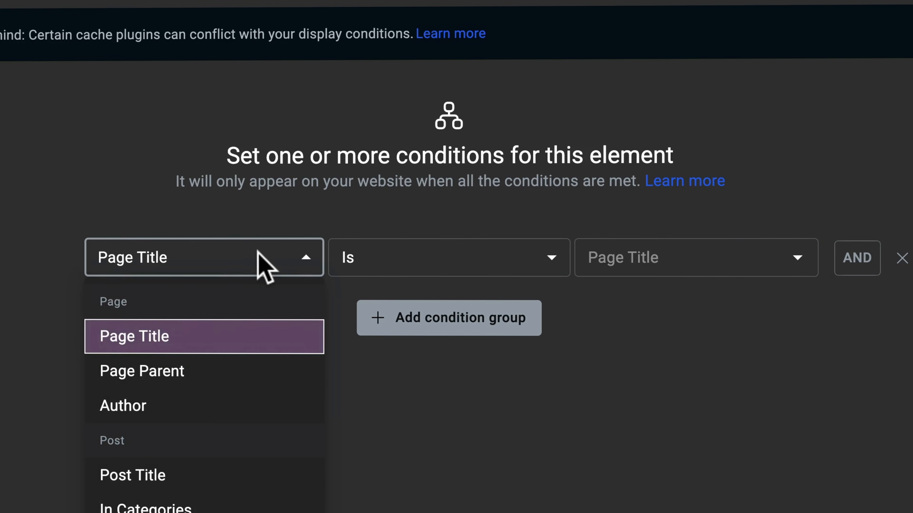
left_click(180, 446)
left_click(635, 257)
type("tube")
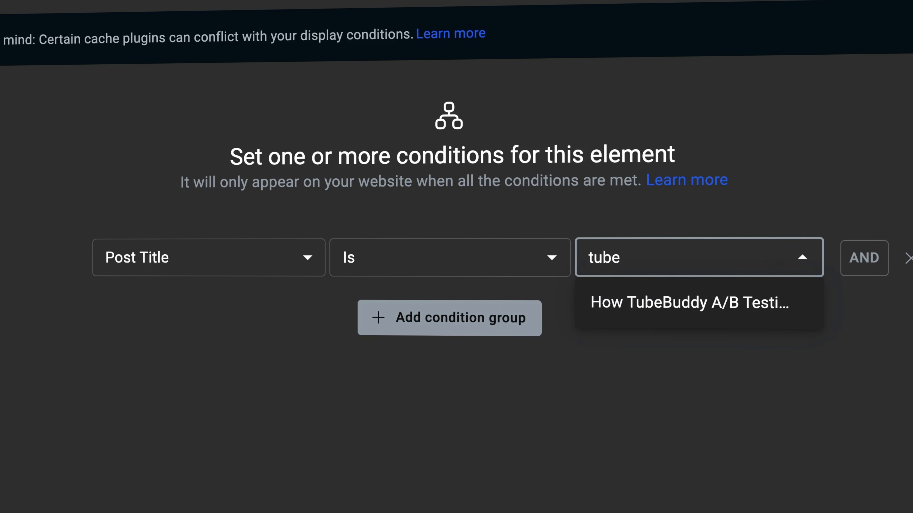
left_click(656, 304)
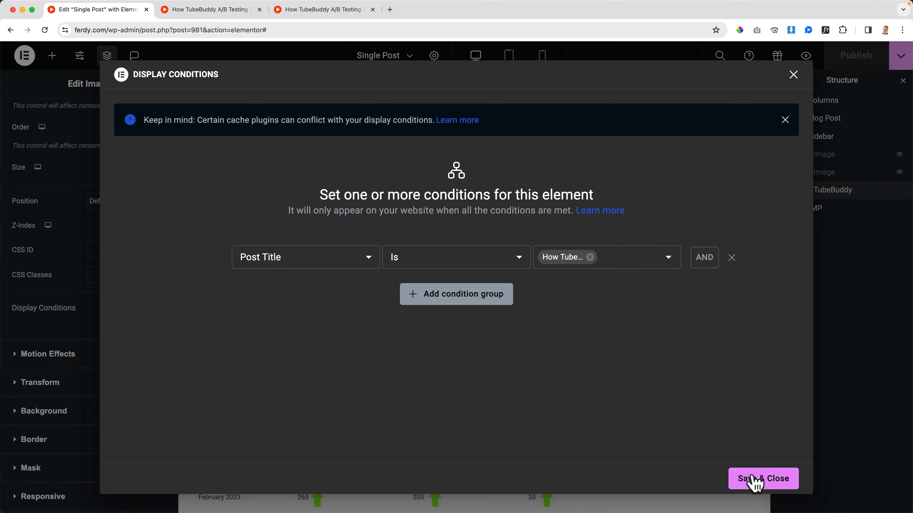
left_click(755, 484)
left_click(855, 52)
Step: Open the live TubeBuddy A/B testing post from the blog page and check its sidebar advertisements
left_click(207, 11)
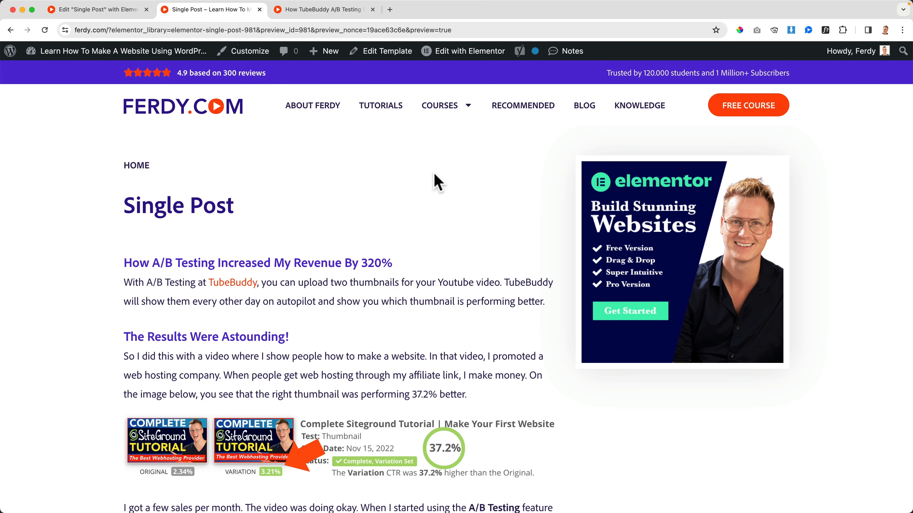
left_click(575, 111)
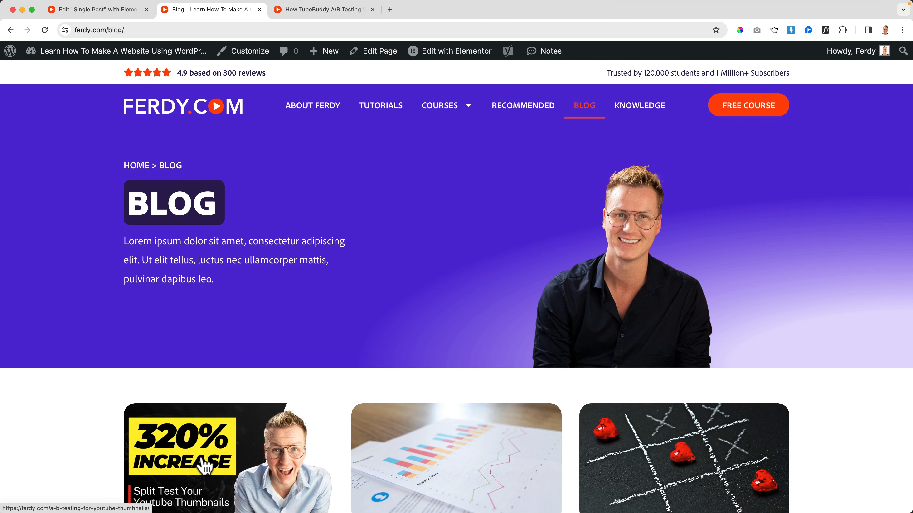
left_click(203, 464)
scroll(658, 314, "down", 10)
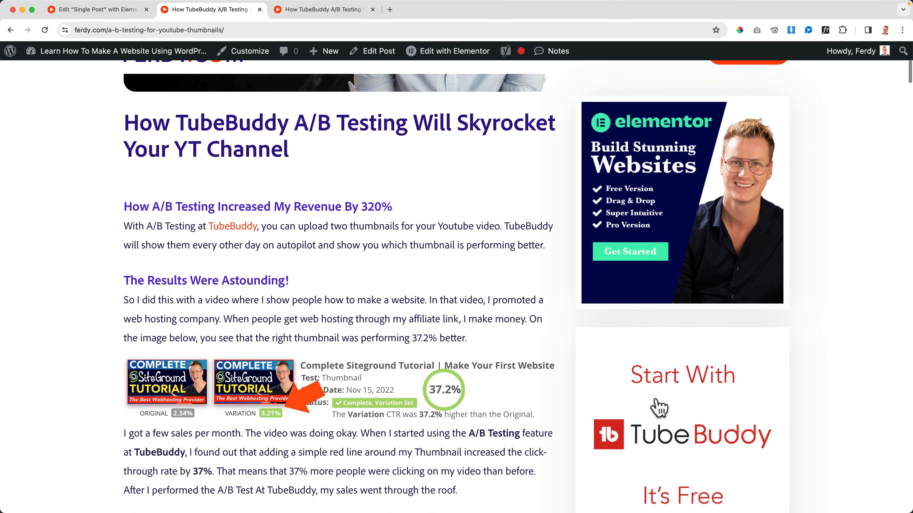
scroll(480, 315, "up", 10)
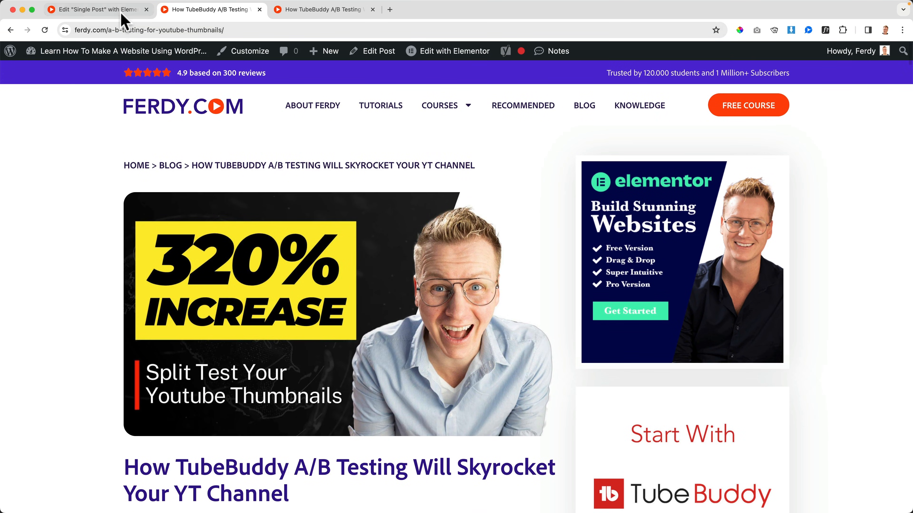
Step: Preview the Single Post template from the editor, close the extra post tab, and open the TubeBuddy A/B testing post from the blog
left_click(97, 9)
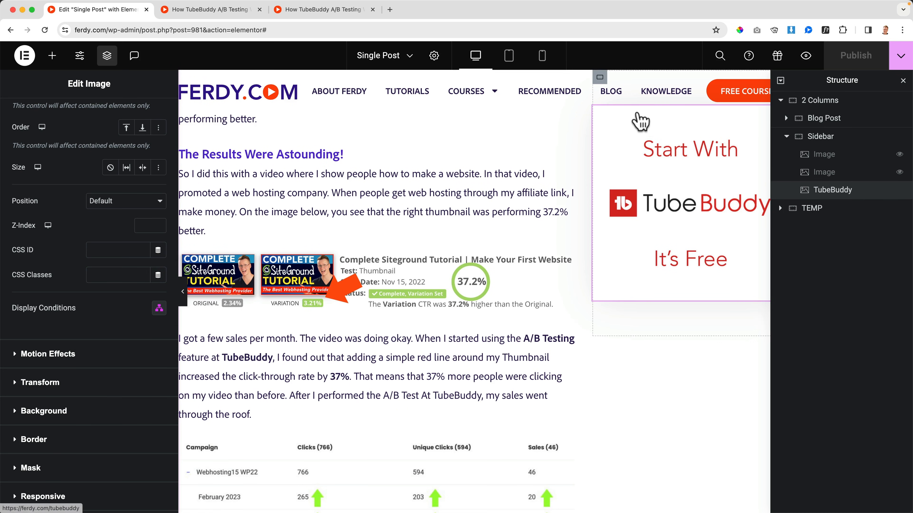
left_click(806, 56)
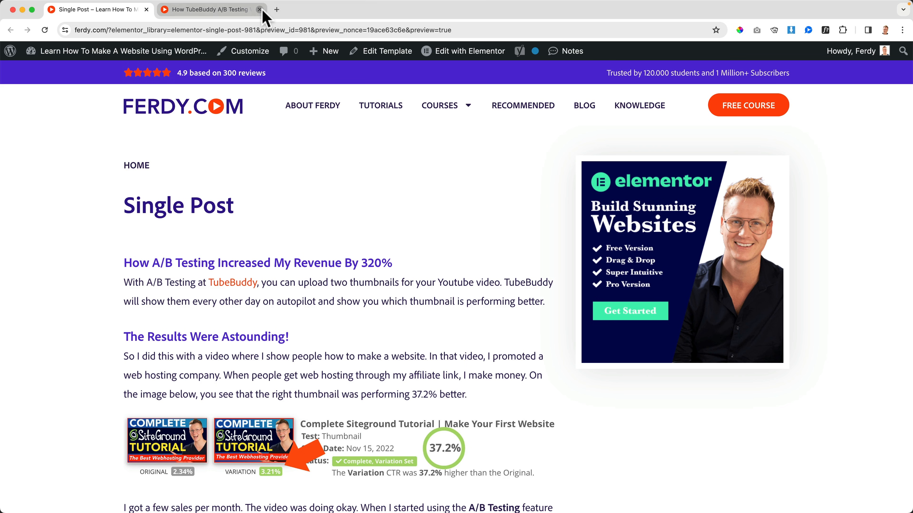
left_click(260, 10)
left_click(590, 109)
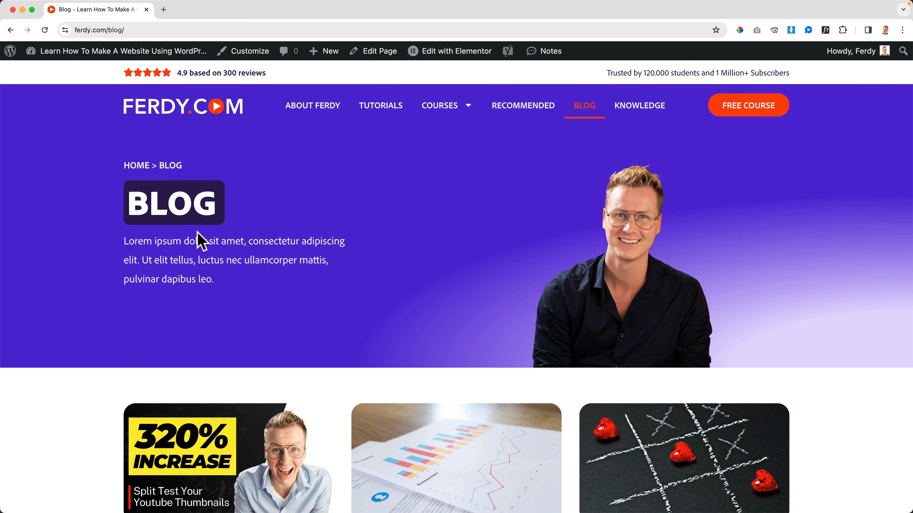
scroll(200, 241, "down", 5)
left_click(228, 284)
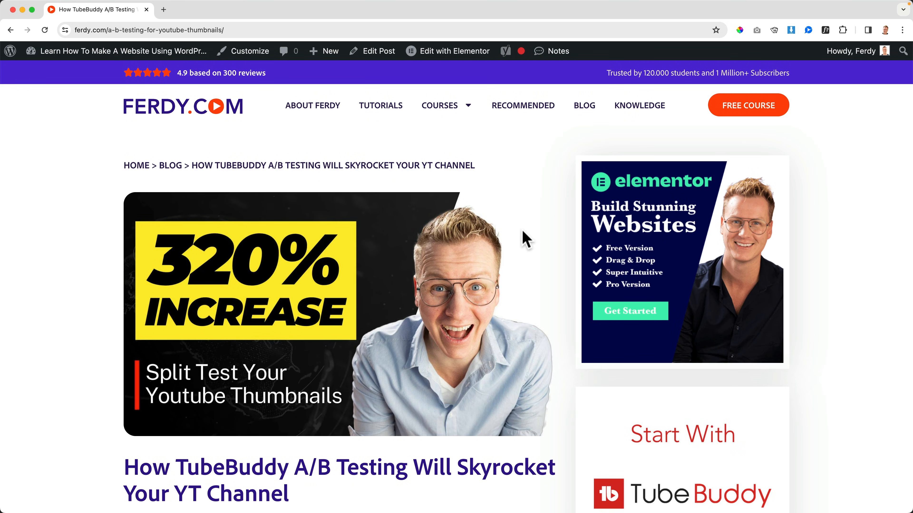
Step: Examine how the sidebar advertisements behave along the whole length of the TubeBuddy A/B testing post
scroll(527, 239, "down", 15)
scroll(527, 239, "down", 15)
scroll(571, 238, "down", 15)
scroll(350, 235, "down", 15)
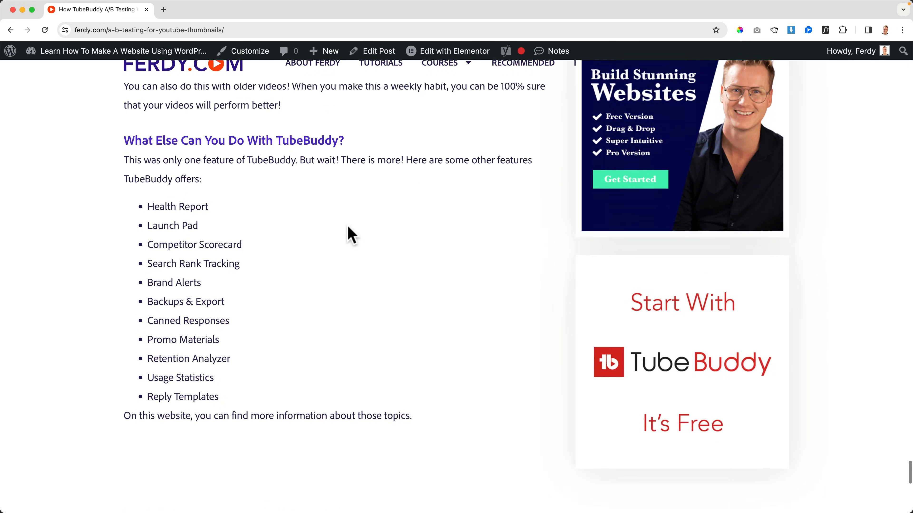
scroll(350, 235, "down", 8)
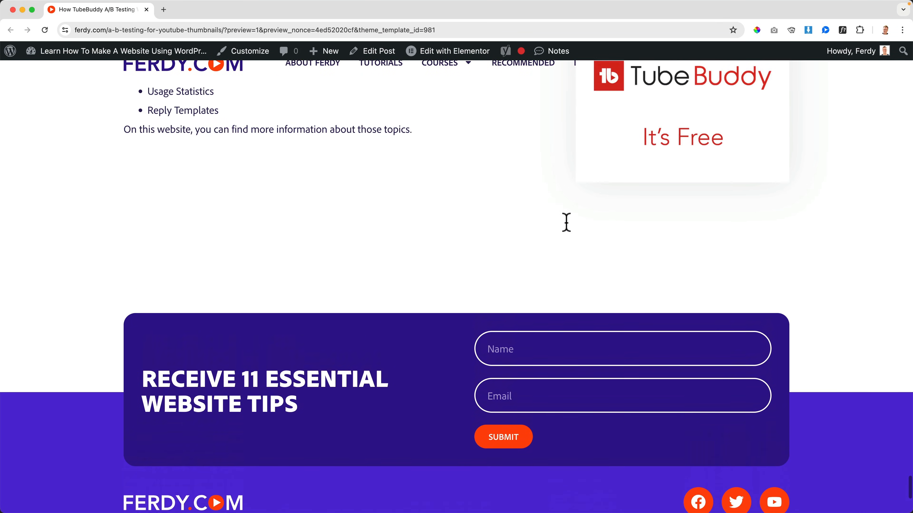
scroll(566, 227, "up", 15)
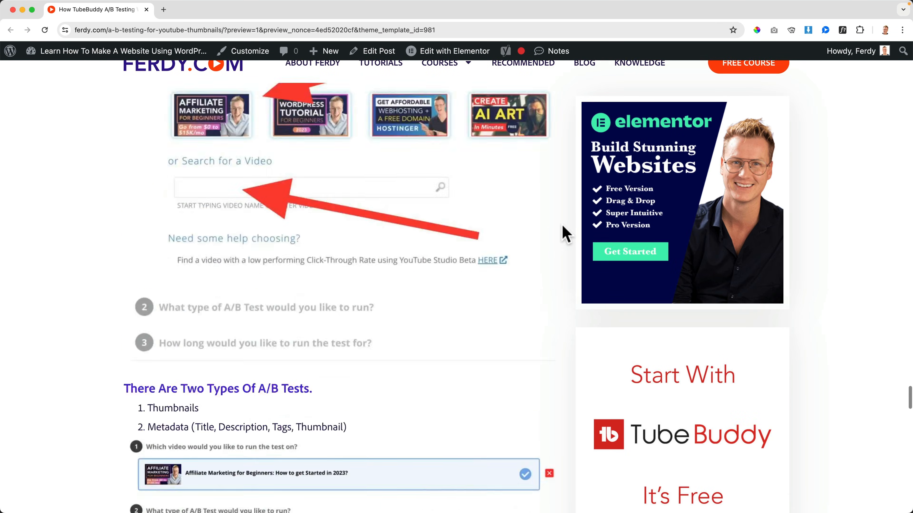
scroll(566, 234, "up", 5)
Step: Open the Single Post template in the Elementor editor and give the 2 Columns container a gradient background
mouse_move(450, 58)
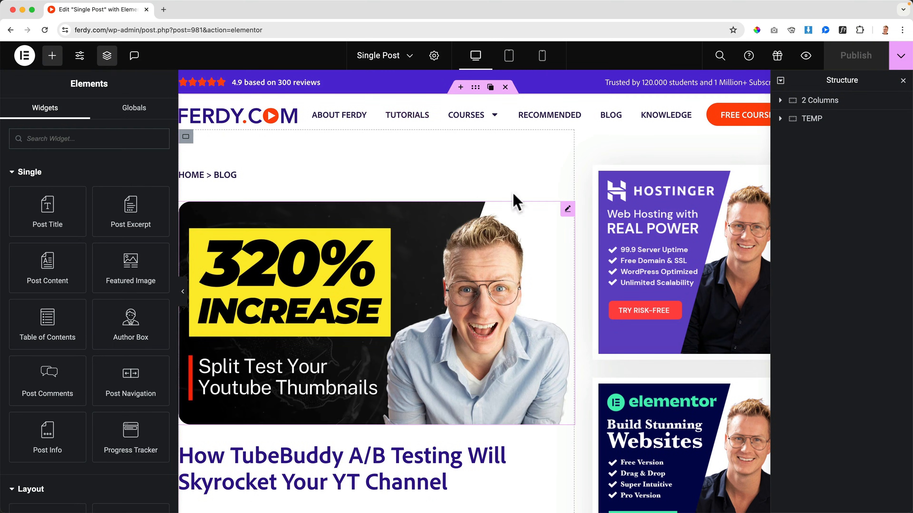
left_click(817, 104)
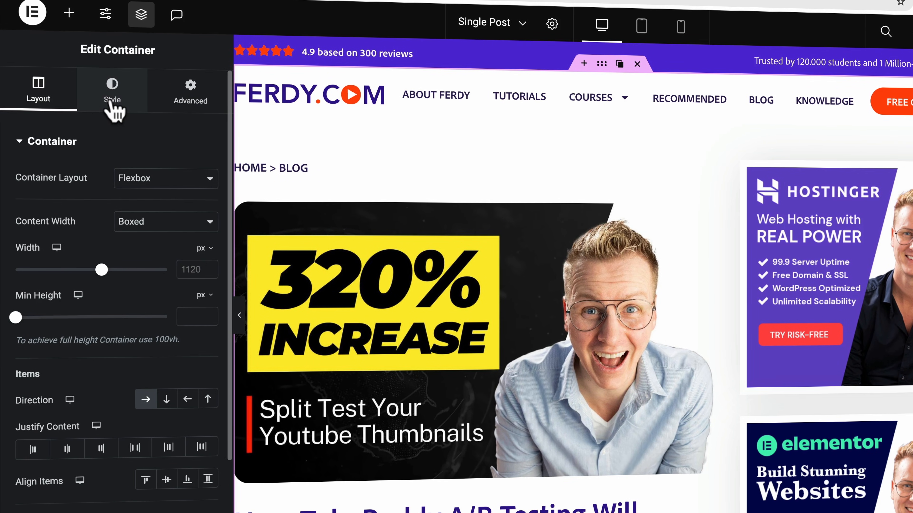
left_click(113, 97)
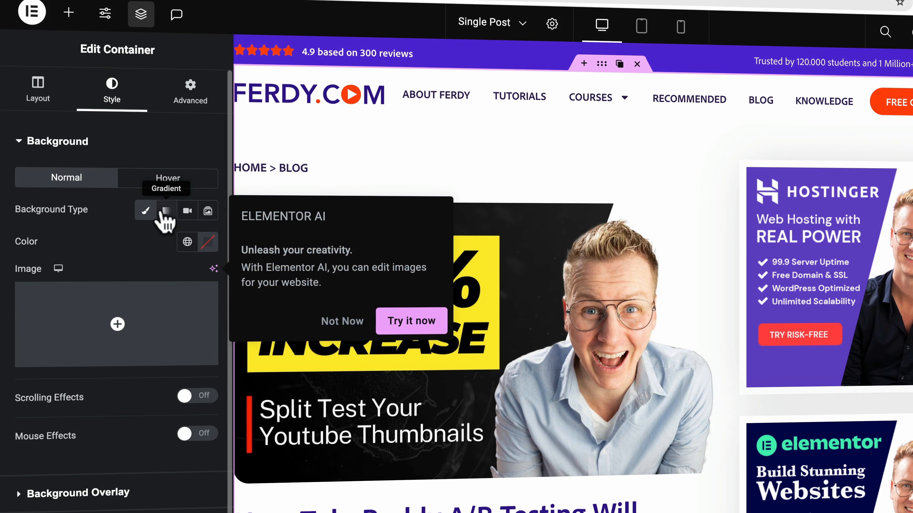
left_click(166, 212)
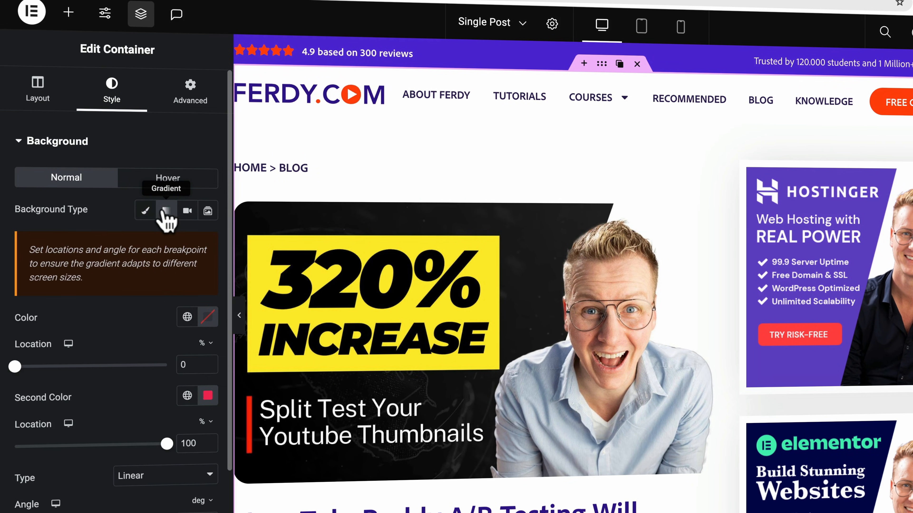
Step: Set the container's gradient to the Primary global color with Text as the second color, and review it down the page
left_click(186, 318)
left_click(106, 391)
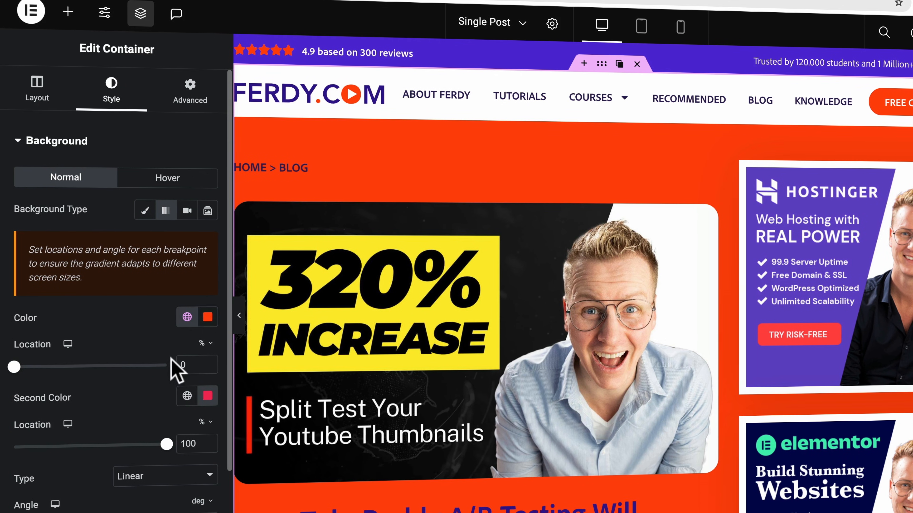
left_click(187, 396)
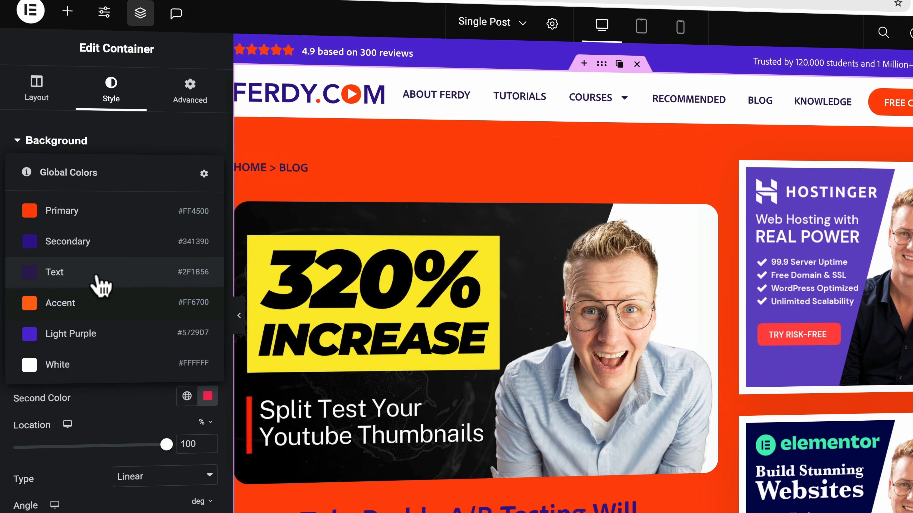
left_click(101, 286)
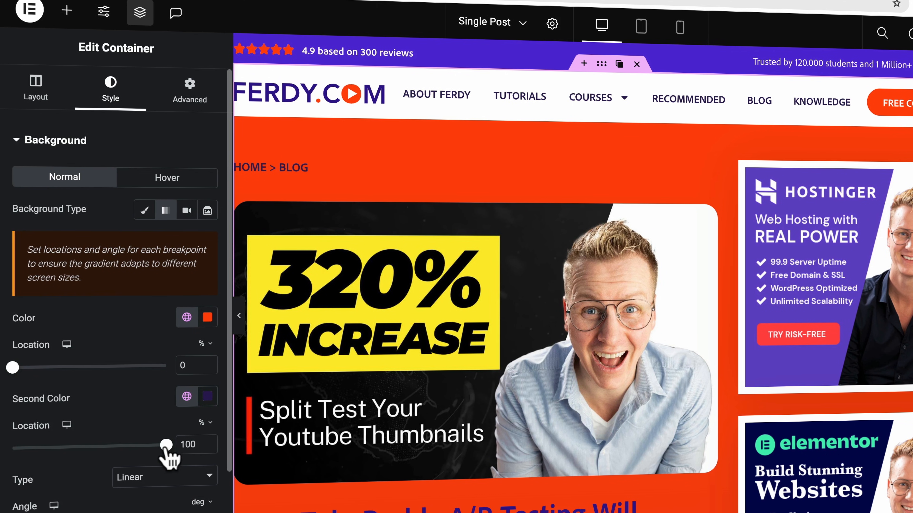
scroll(555, 337, "down", 10)
scroll(555, 340, "up", 10)
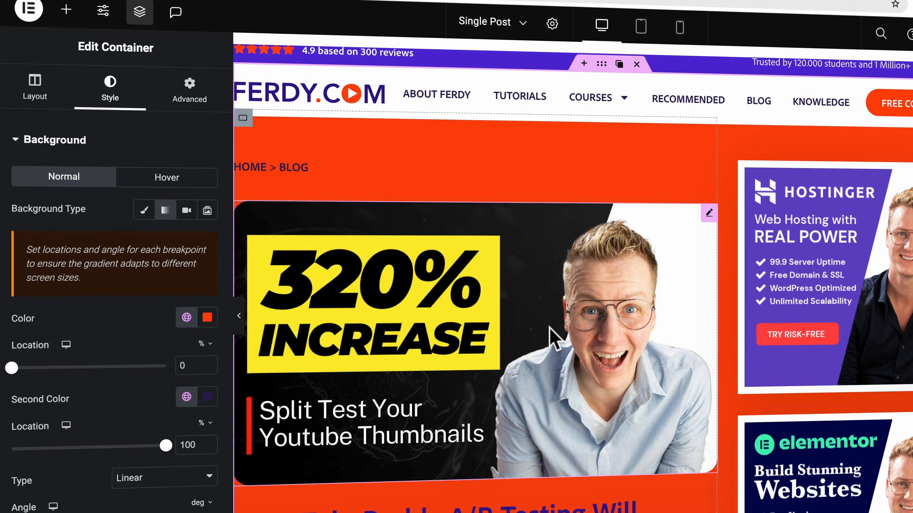
Step: Set the gradient's first color to near-white, using the Secondary global color as the starting hue
left_click(207, 322)
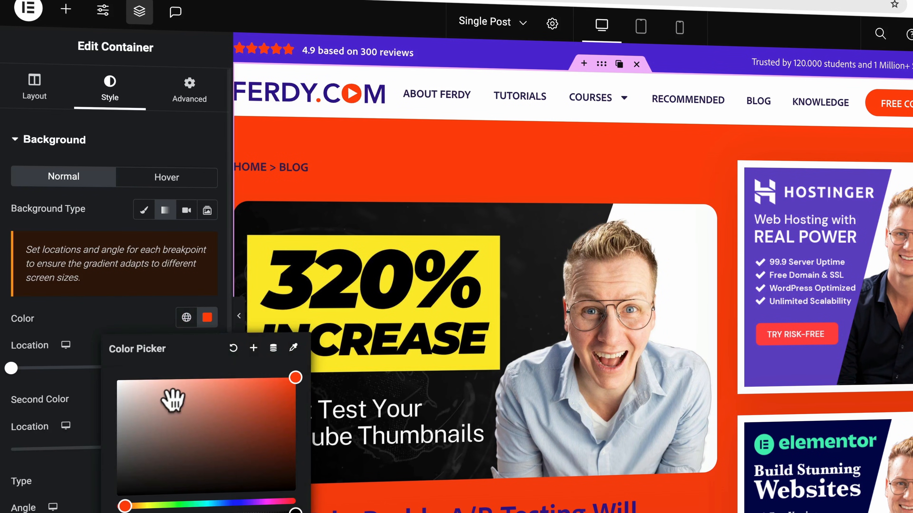
left_click(130, 387)
left_click(186, 317)
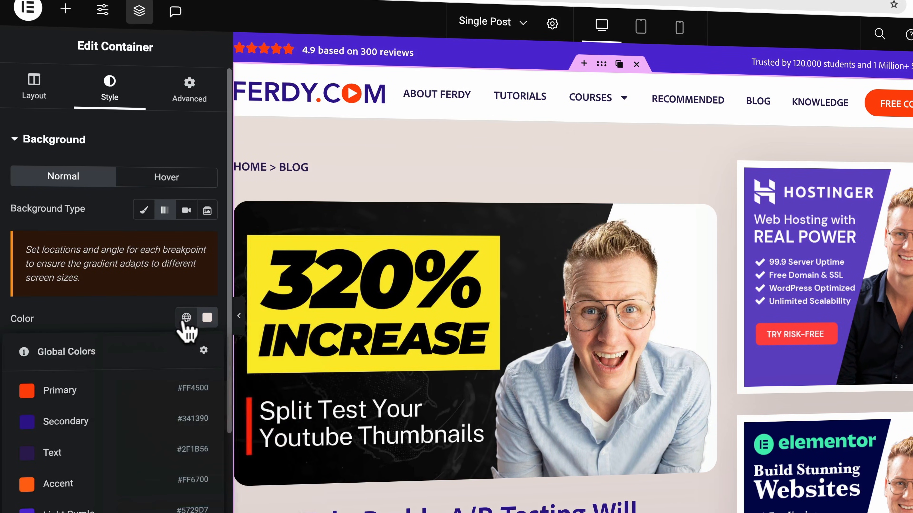
left_click(96, 426)
left_click(207, 319)
left_click_drag(228, 383, 129, 385)
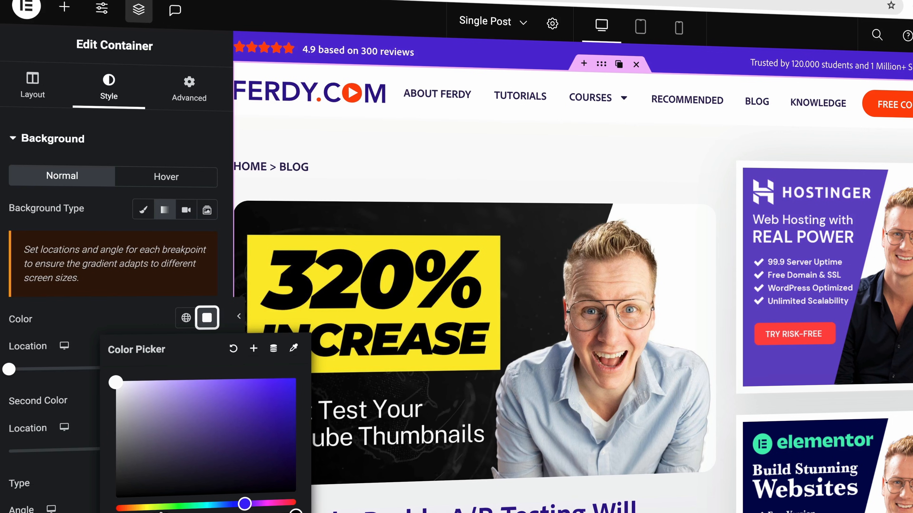
left_click(136, 329)
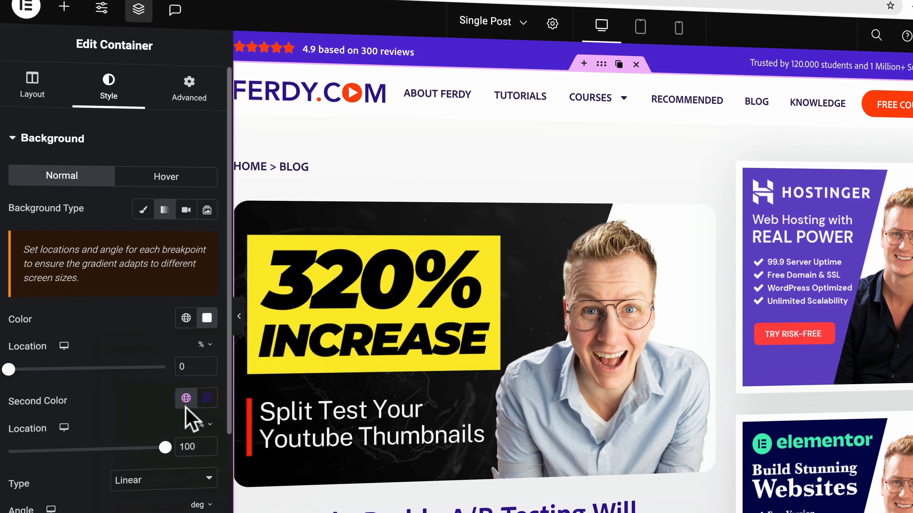
Step: Set the gradient's second color to light purple #E5D9FB and check the background down the post
left_click(207, 399)
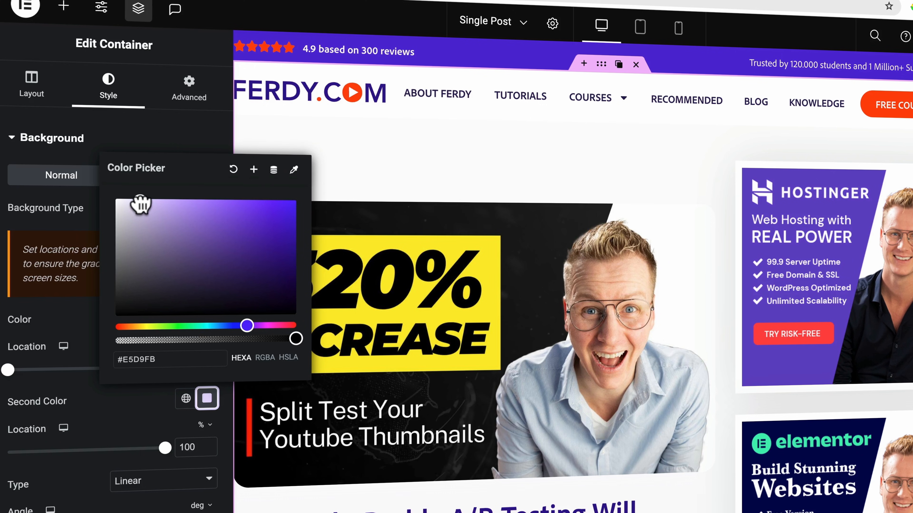
scroll(673, 356, "down", 10)
scroll(706, 355, "down", 20)
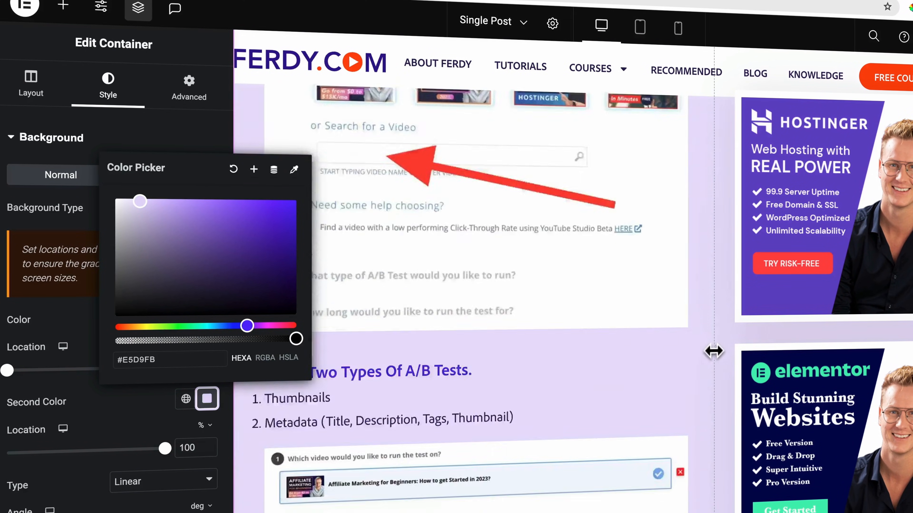
scroll(712, 351, "down", 20)
scroll(690, 352, "up", 10)
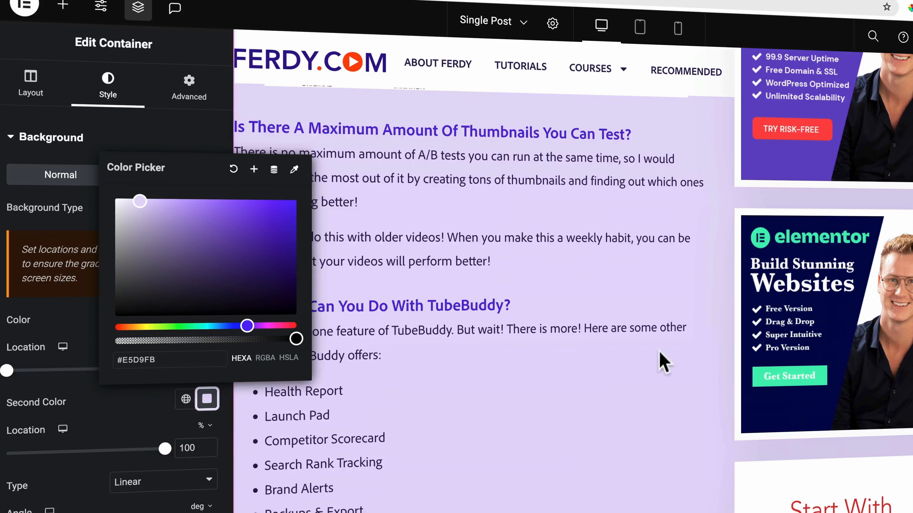
left_click(611, 376)
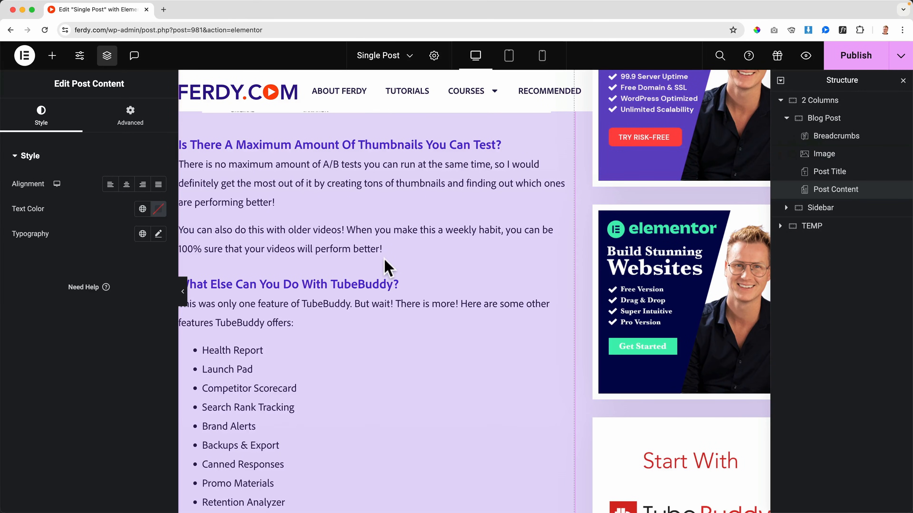
scroll(374, 230, "up", 10)
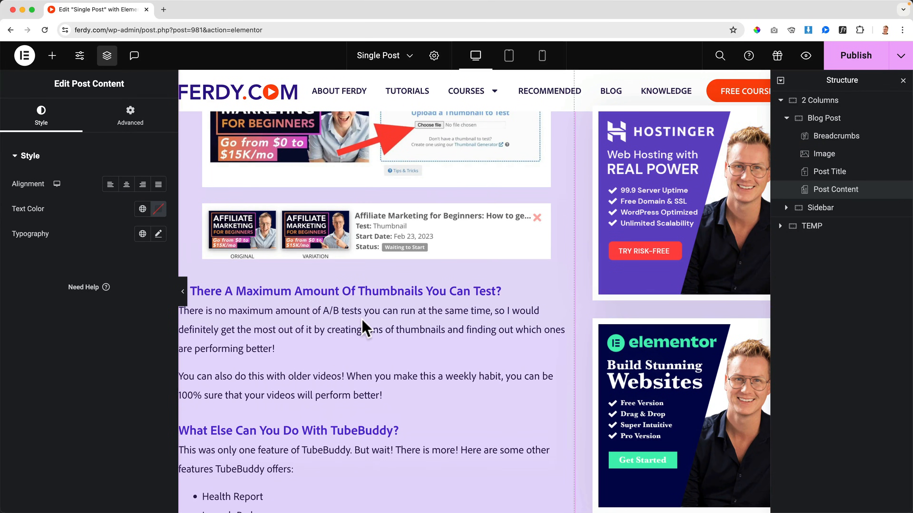
scroll(347, 255, "up", 1)
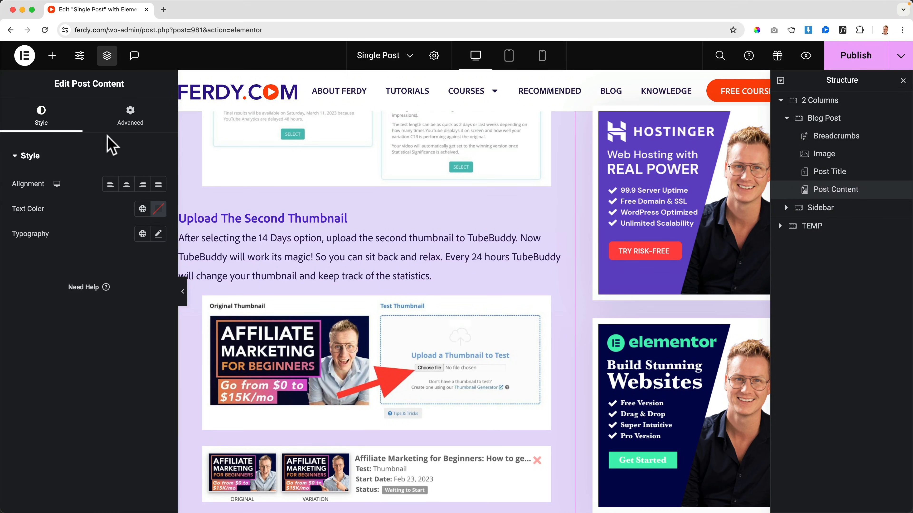
left_click(114, 126)
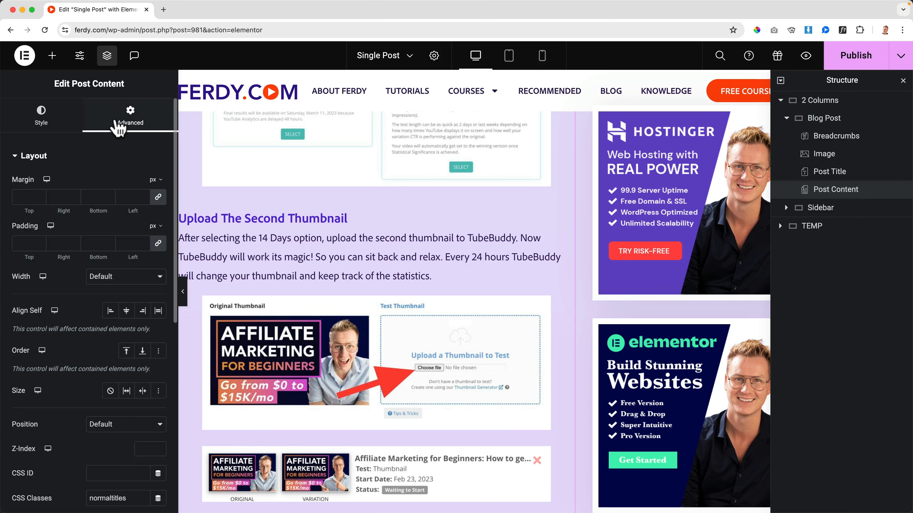
left_click(42, 158)
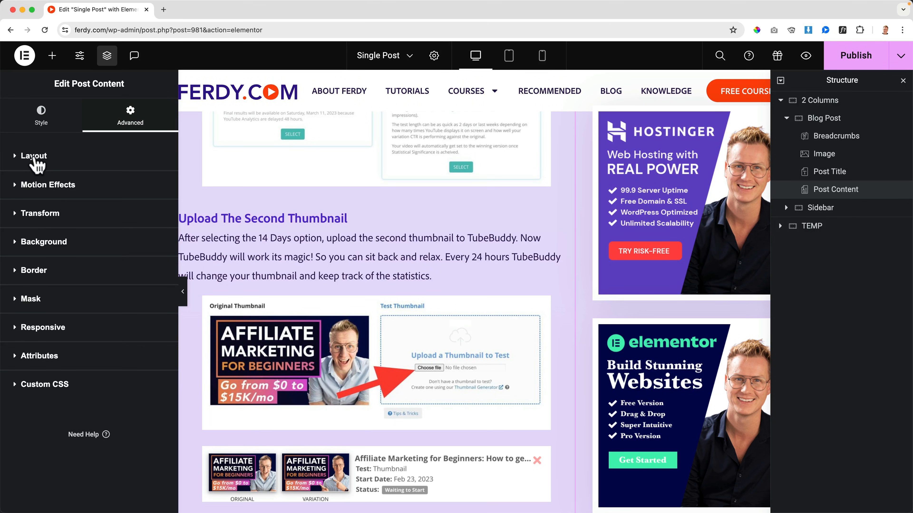
left_click(36, 160)
Step: Give the Blog Post container a white background using a global color
left_click(824, 122)
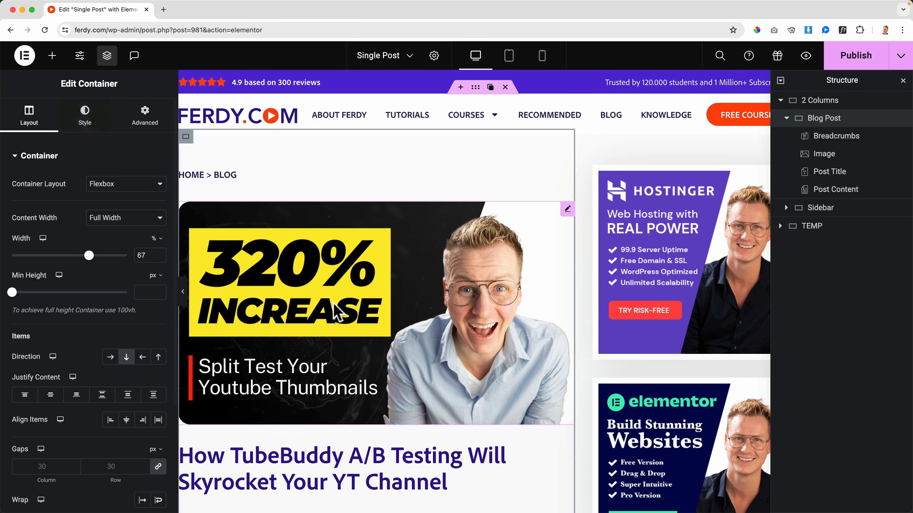
scroll(334, 310, "down", 20)
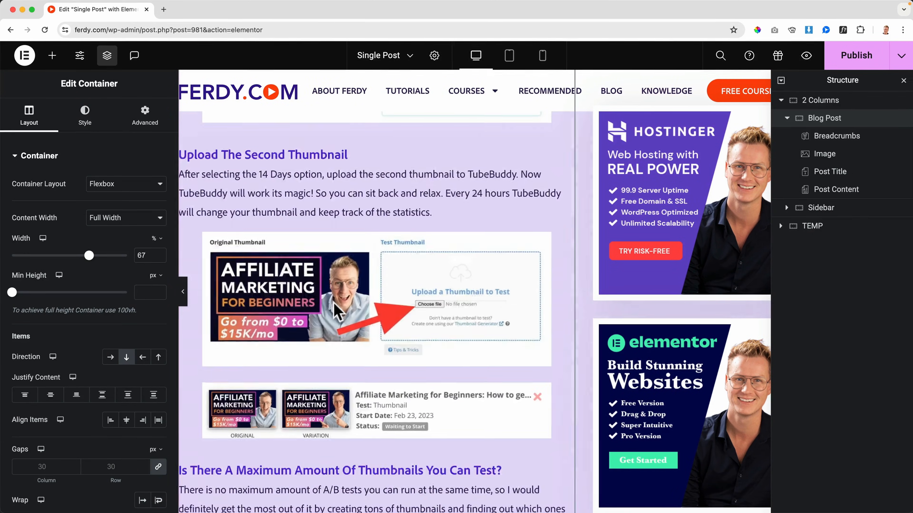
scroll(335, 310, "down", 10)
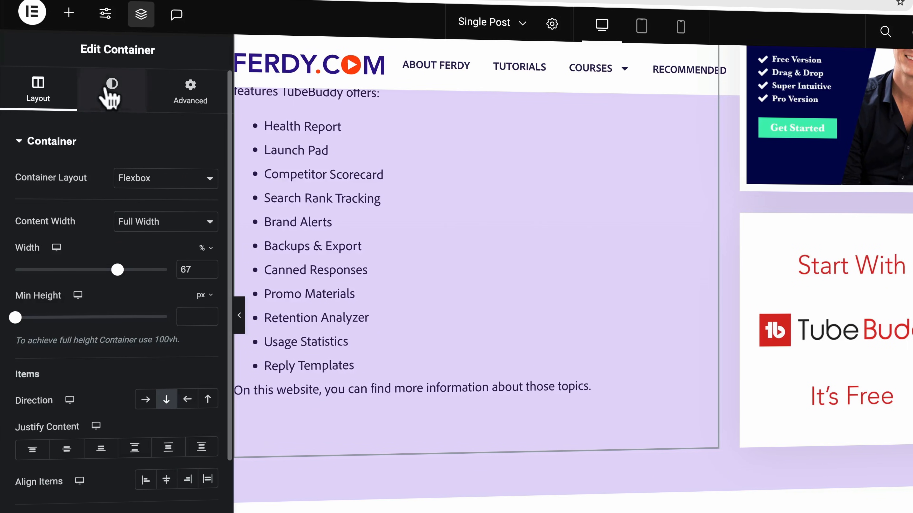
left_click(110, 94)
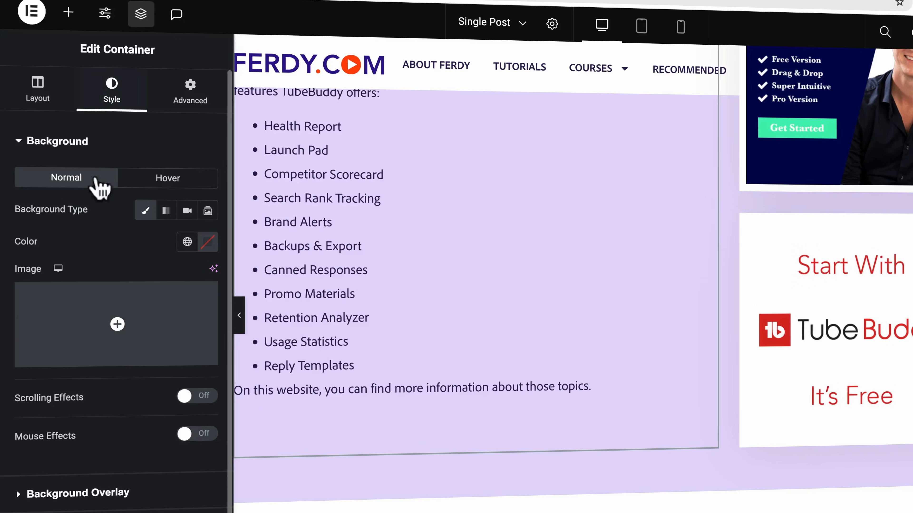
left_click(186, 242)
left_click(84, 464)
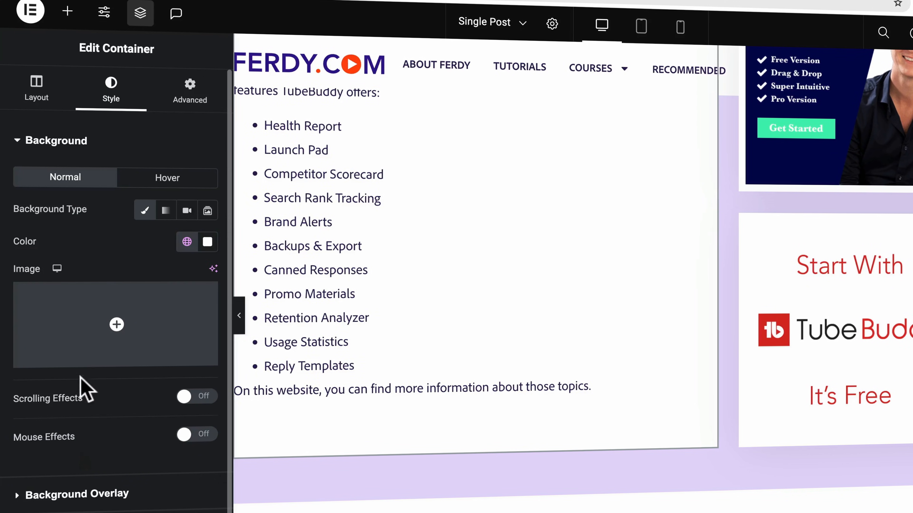
Step: Set the Blog Post container's border radius to 20 px on all corners and check the edges down the post
left_click(64, 512)
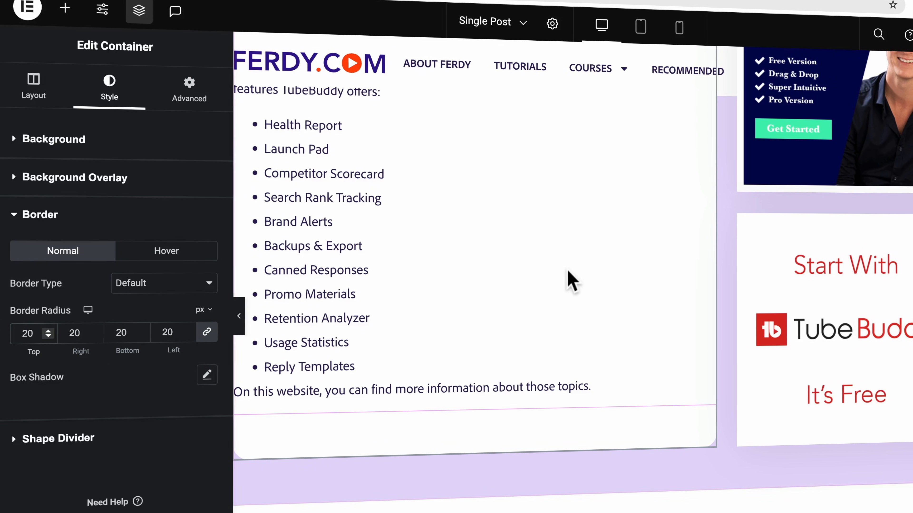
scroll(569, 274, "down", 20)
scroll(574, 284, "up", 10)
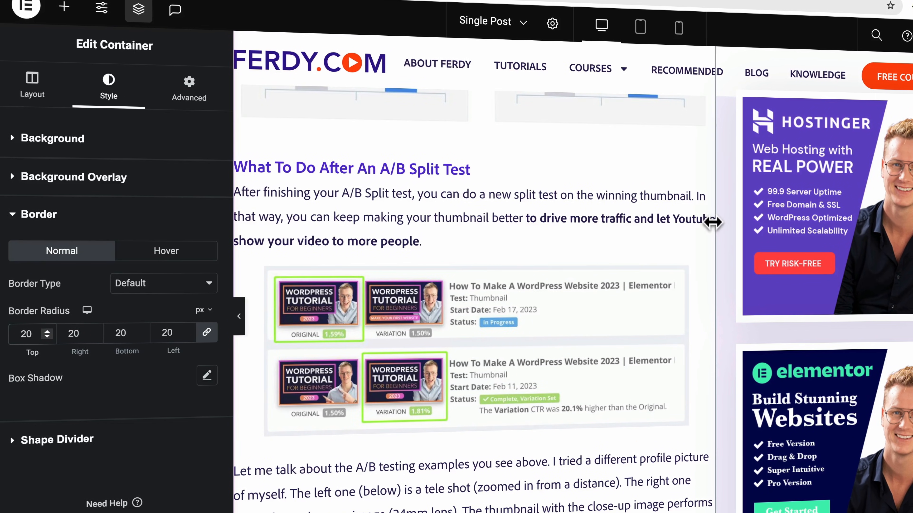
Step: Set the Blog Post container's padding to 30 px on all sides and review the post at full width
left_click(190, 104)
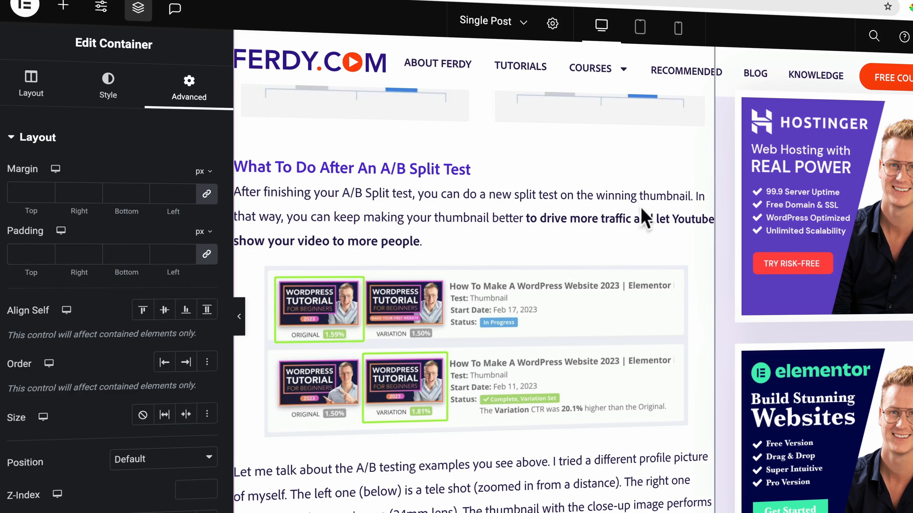
left_click(24, 254)
type("30")
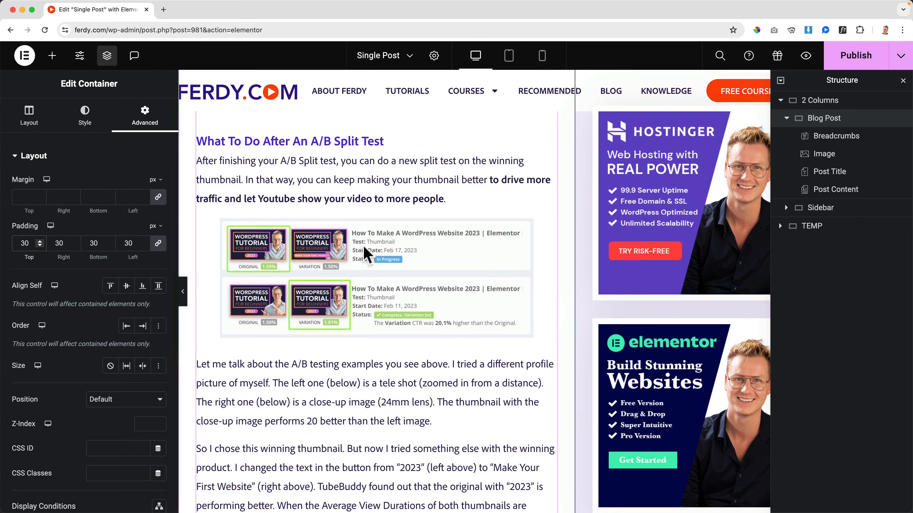
left_click(183, 291)
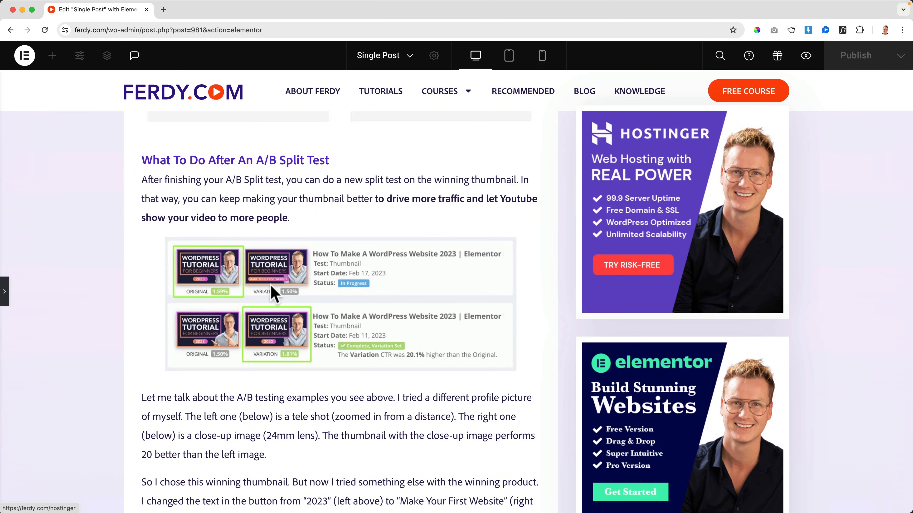
scroll(257, 284, "up", 20)
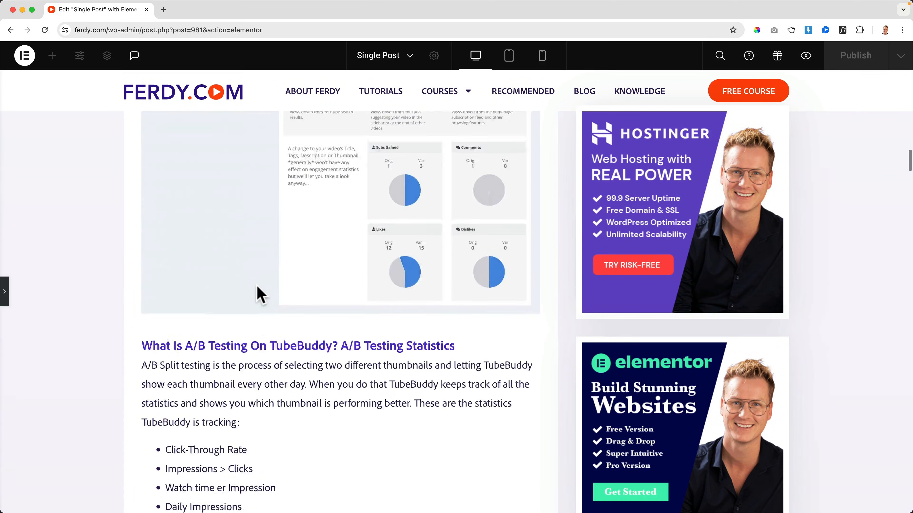
scroll(256, 286, "up", 15)
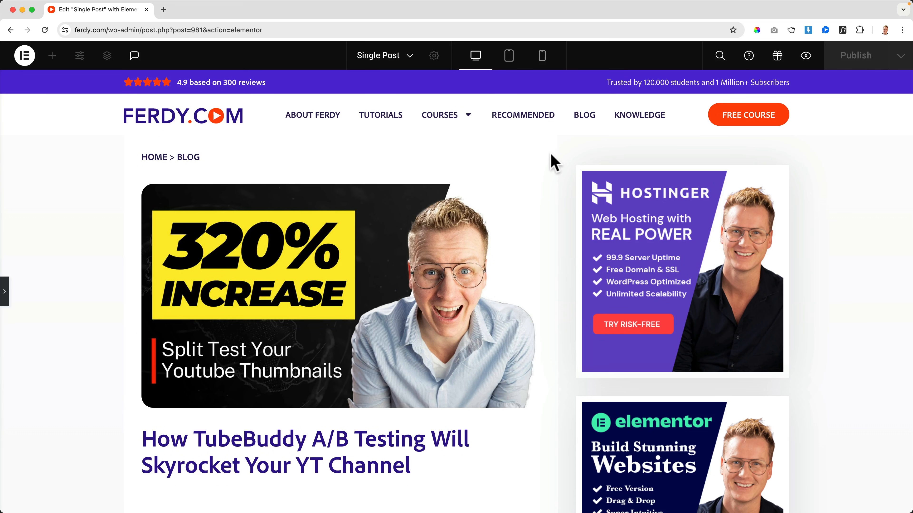
scroll(372, 174, "down", 2)
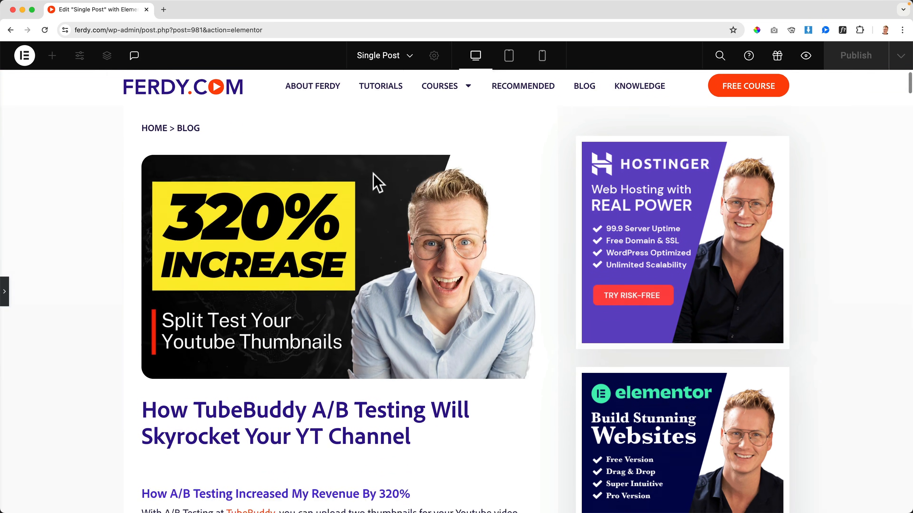
scroll(372, 174, "up", 2)
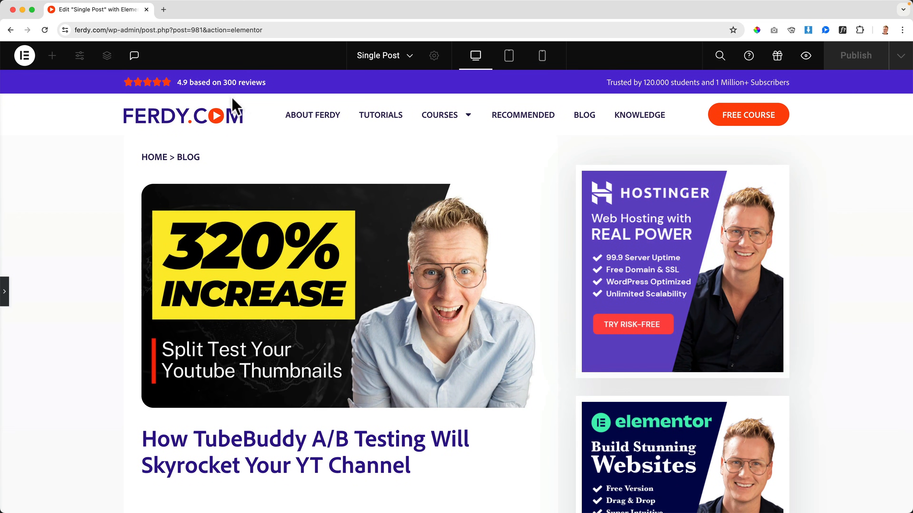
Step: Set the Blog Post container's top margin to 60 px, with the other margins at 0
left_click(5, 292)
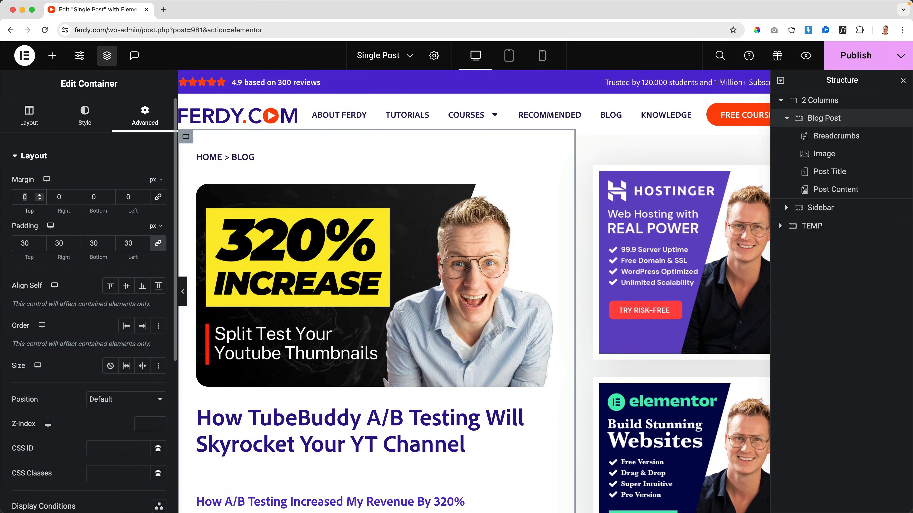
type("60")
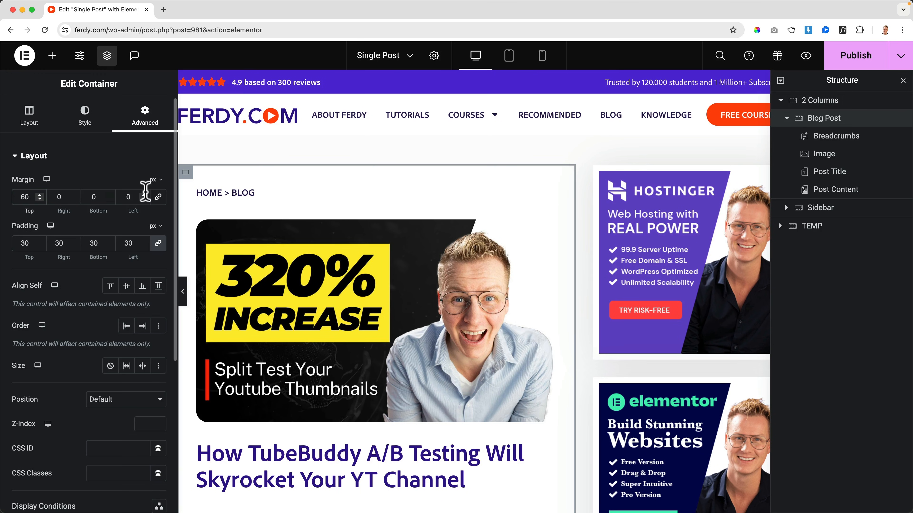
Step: Examine the whole post at full width, checking the container's rounded corners, gradient background and sidebar alignment down to the end
left_click(182, 291)
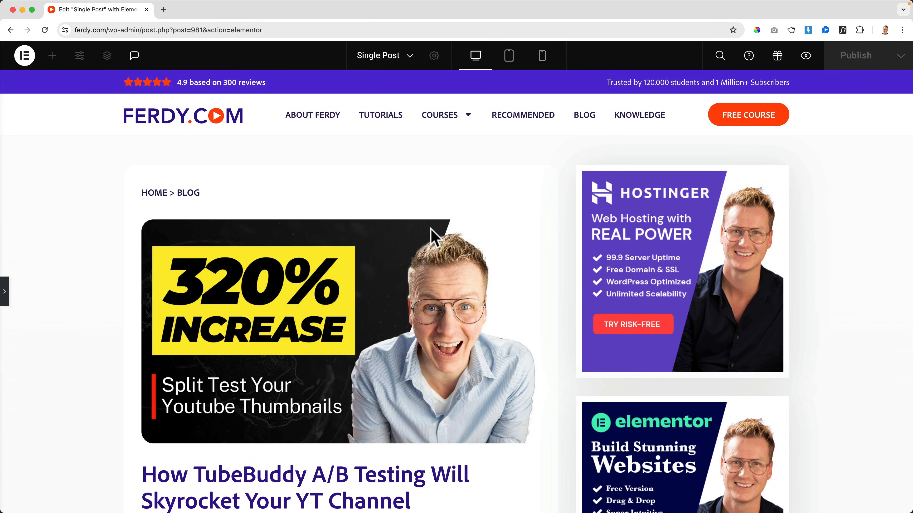
scroll(428, 231, "down", 5)
scroll(435, 238, "down", 20)
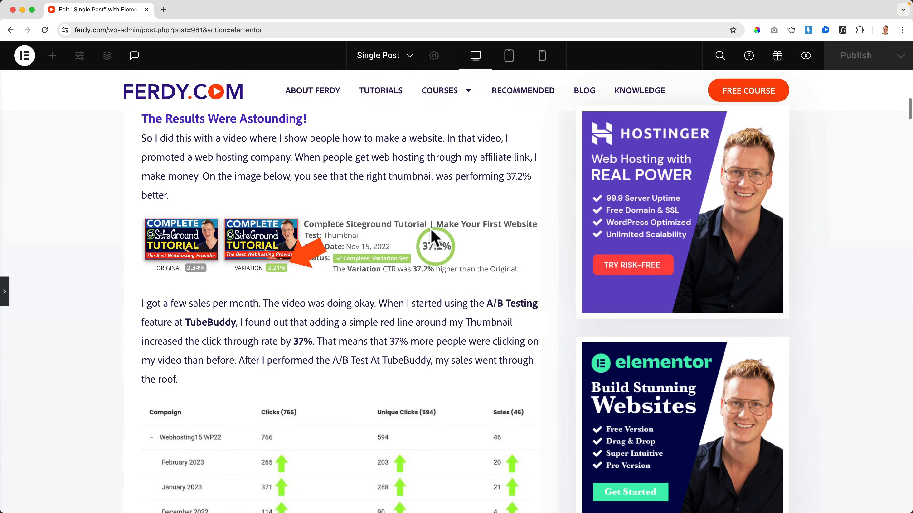
scroll(434, 238, "down", 20)
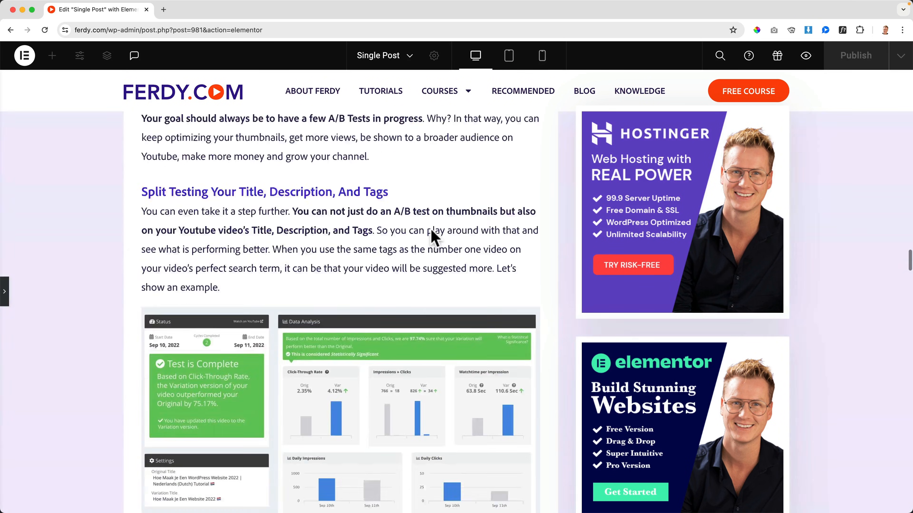
scroll(471, 223, "down", 20)
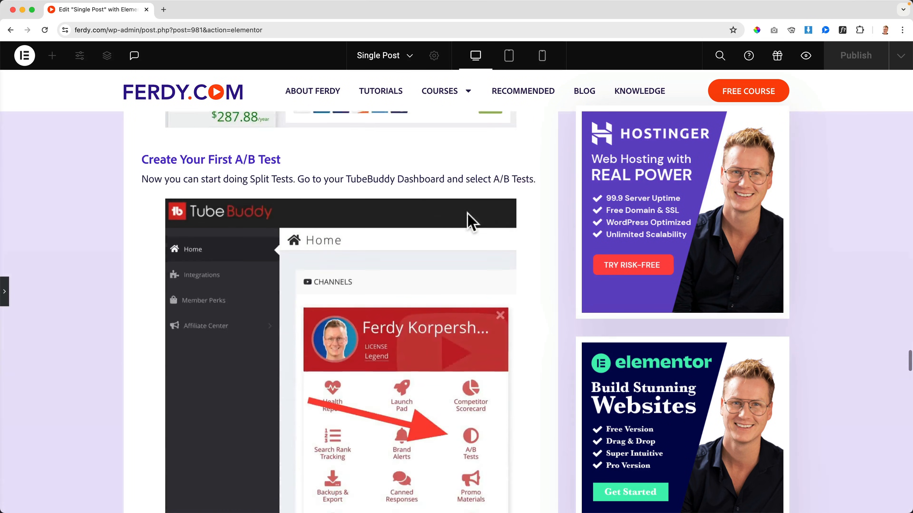
scroll(471, 223, "down", 20)
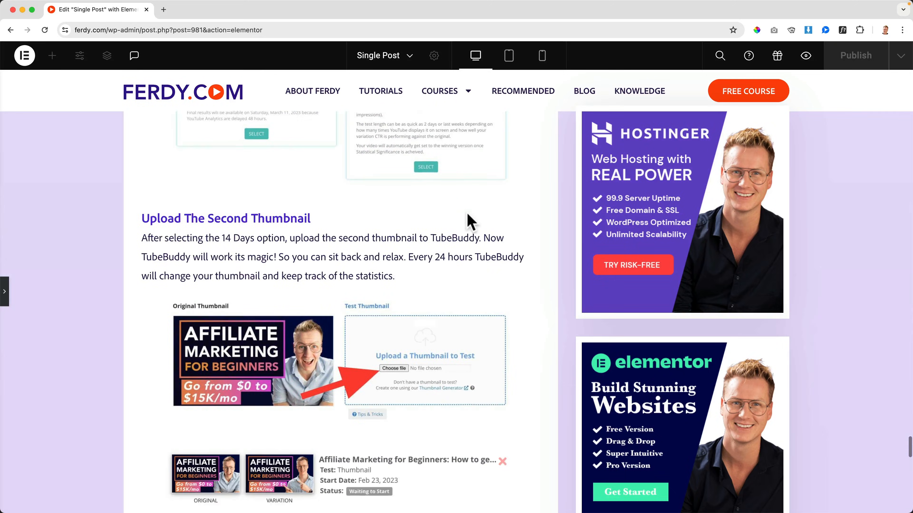
scroll(467, 219, "down", 7)
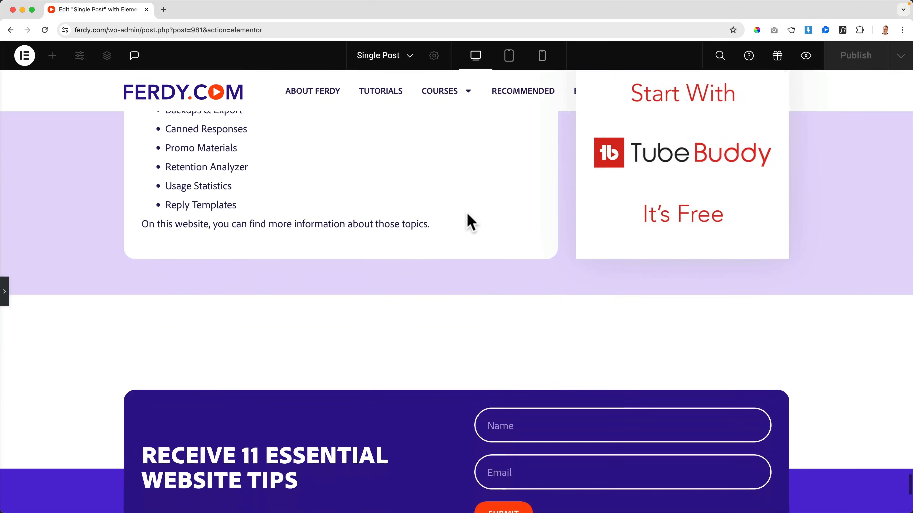
scroll(466, 220, "up", 5)
scroll(333, 355, "down", 10)
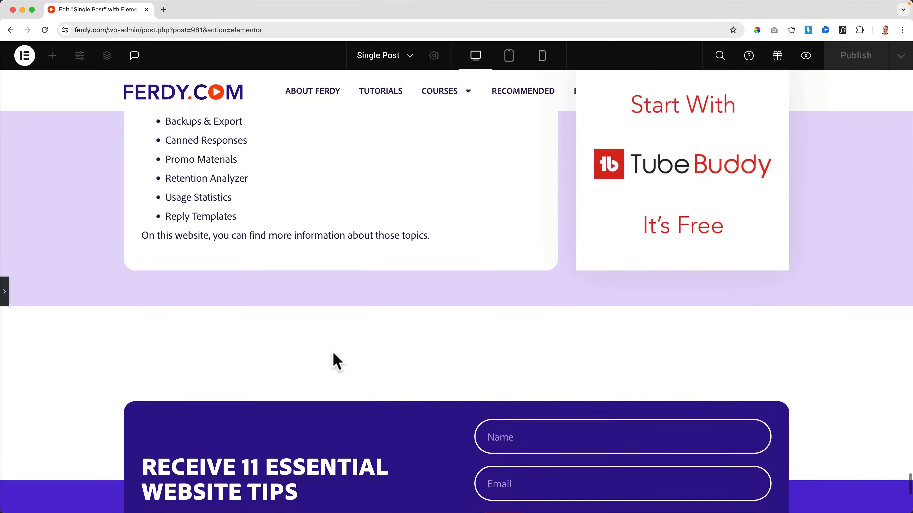
scroll(333, 353, "up", 10)
scroll(333, 354, "up", 5)
scroll(332, 353, "down", 8)
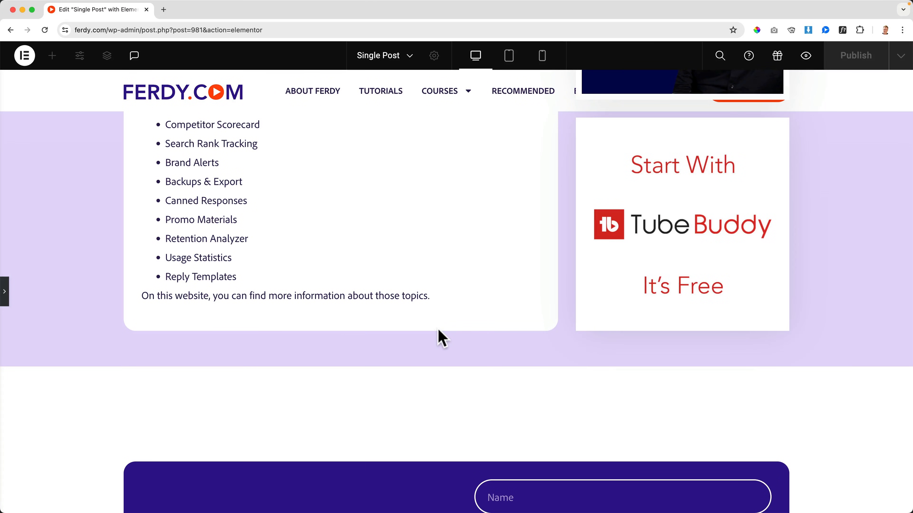
scroll(431, 332, "up", 5)
scroll(413, 323, "down", 6)
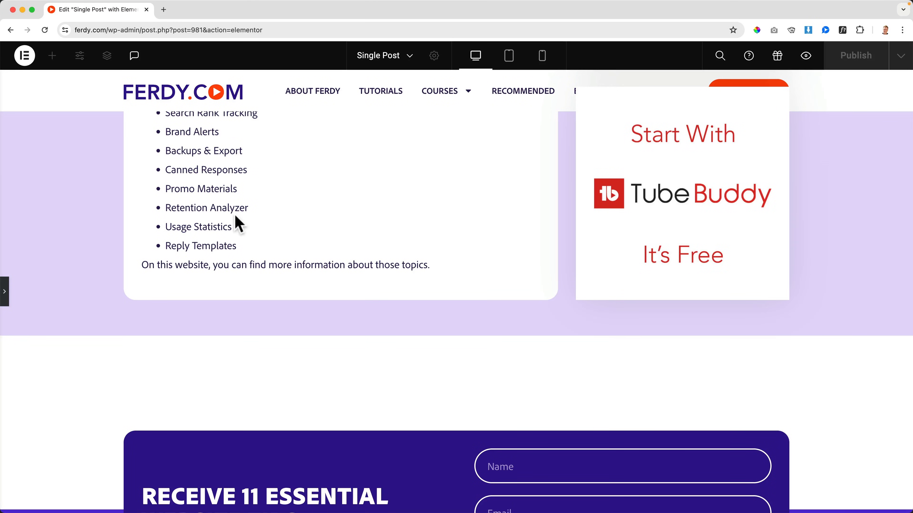
scroll(179, 245, "up", 15)
Step: Add a Post Comments widget below the post content in the Blog Post container and check the comments it shows
left_click(5, 292)
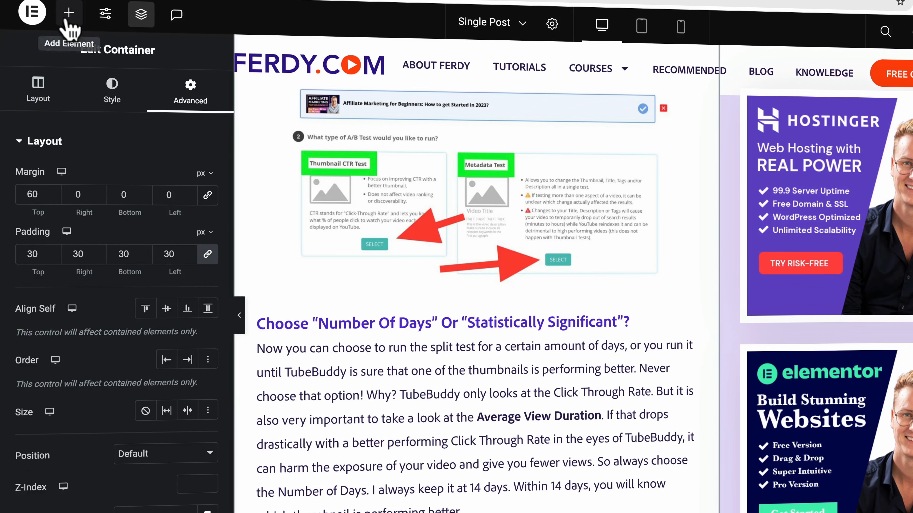
left_click(68, 13)
left_click(80, 119)
type("comm")
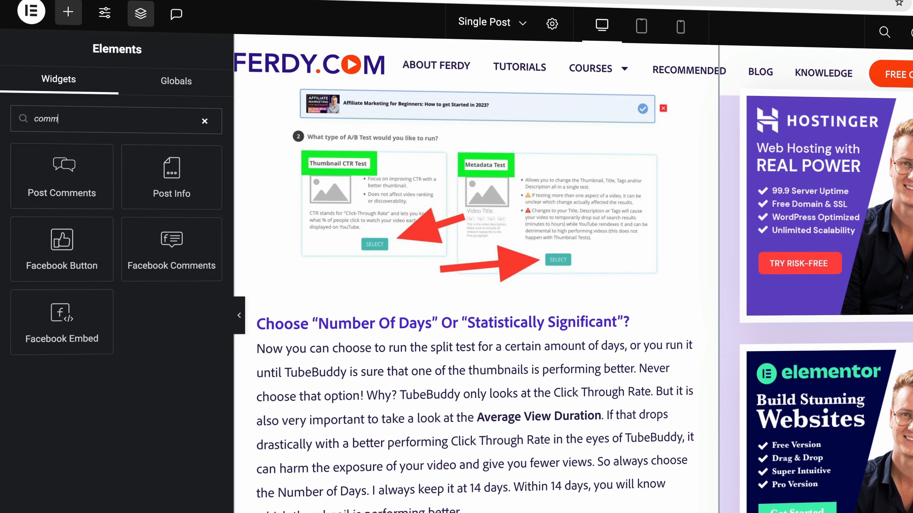
scroll(536, 357, "down", 3)
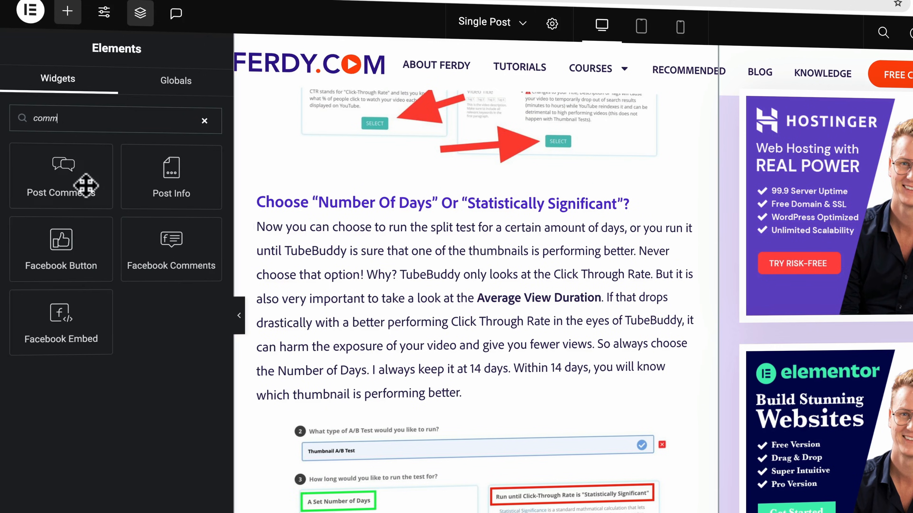
scroll(536, 275, "down", 20)
scroll(535, 275, "up", 10)
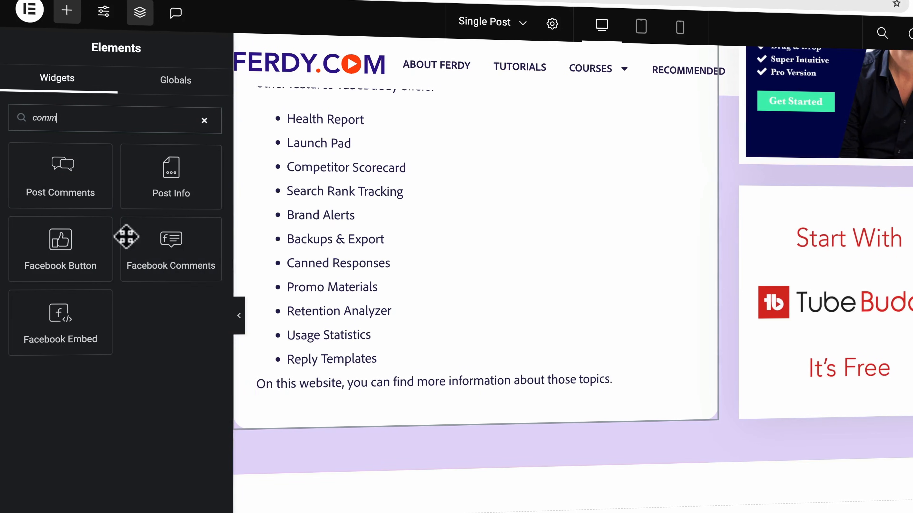
left_click_drag(61, 163, 442, 399)
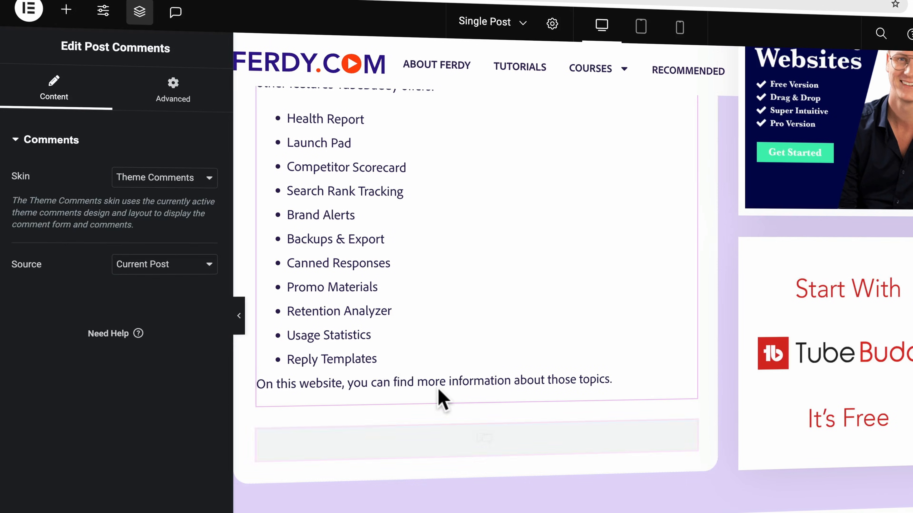
scroll(447, 375, "down", 15)
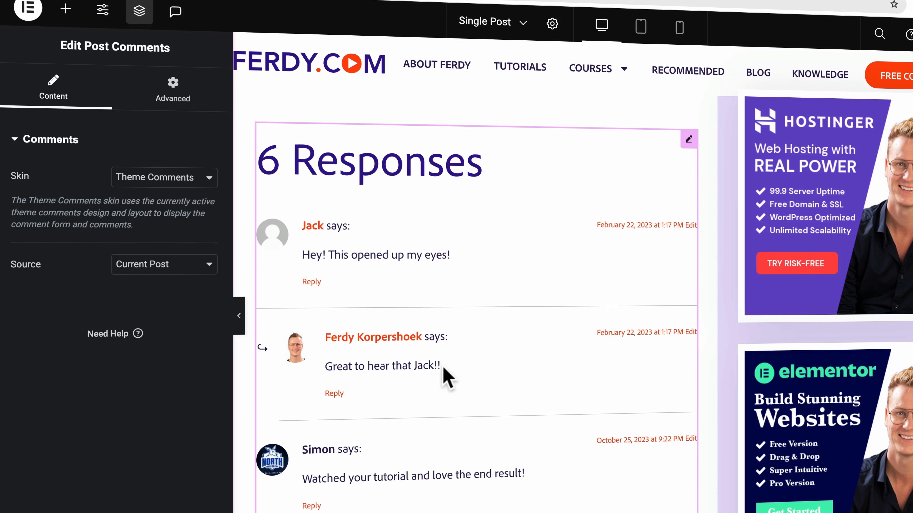
scroll(446, 373, "down", 7)
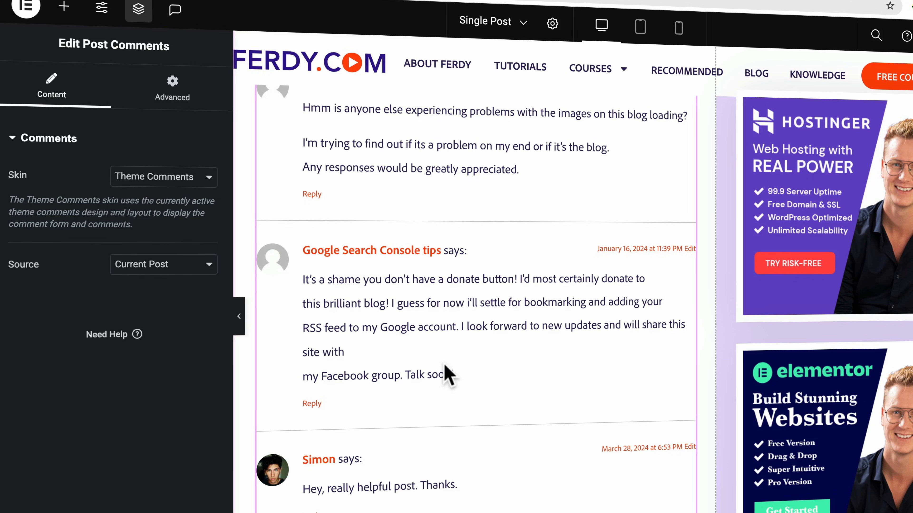
Step: Examine the comments section in the template, from the responses heading down to the reply form
scroll(426, 316, "down", 5)
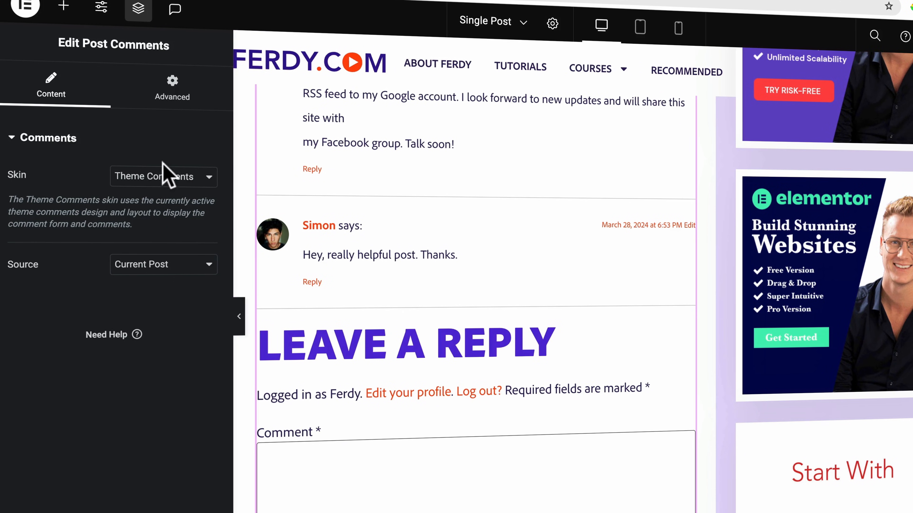
left_click(51, 215)
scroll(402, 287, "up", 15)
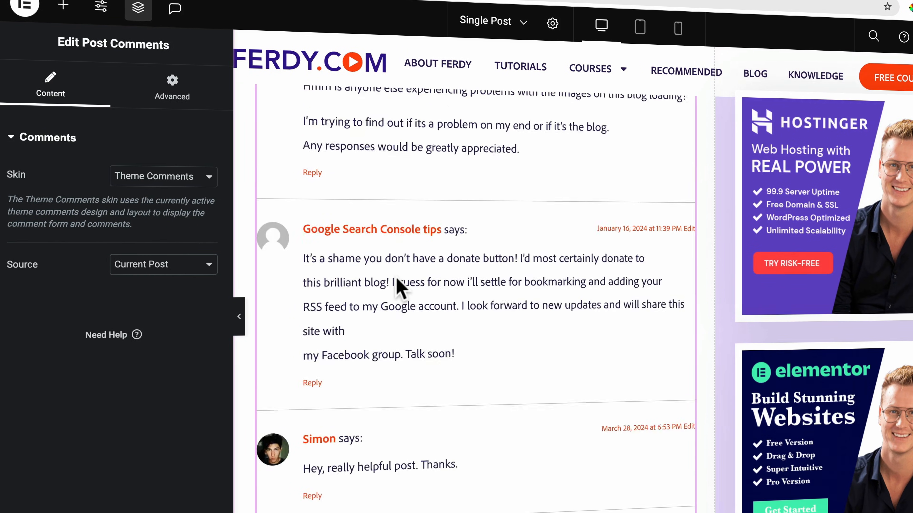
scroll(400, 281, "up", 4)
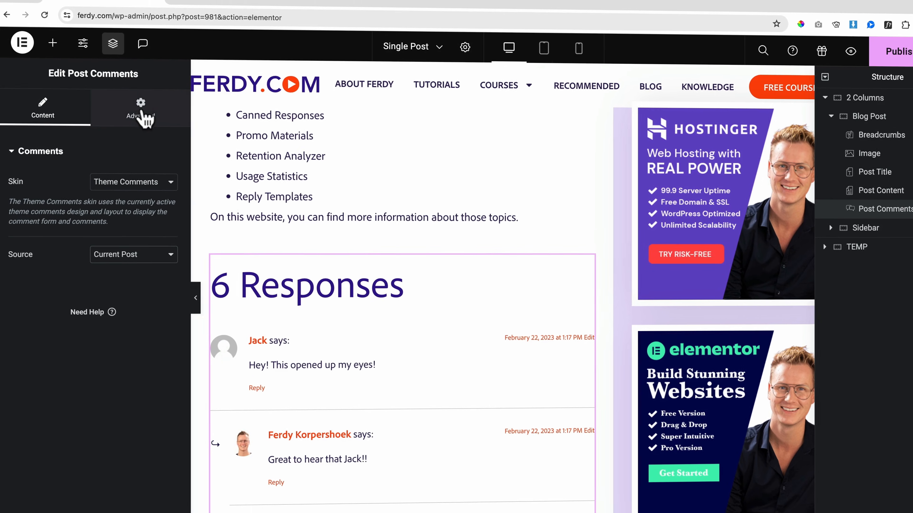
scroll(355, 298, "down", 3)
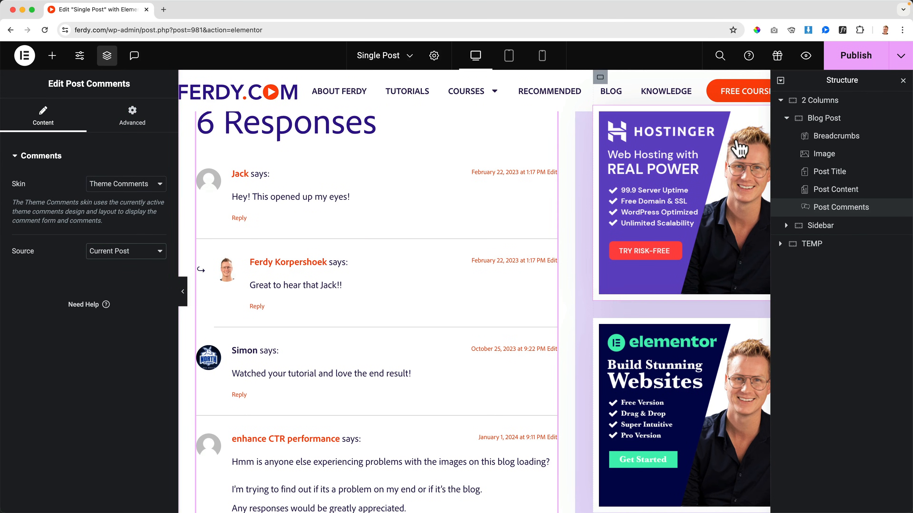
Step: Close the Structure overview, open a preview of the Single Post template and check the previewed page from start to end
left_click(903, 81)
left_click(806, 55)
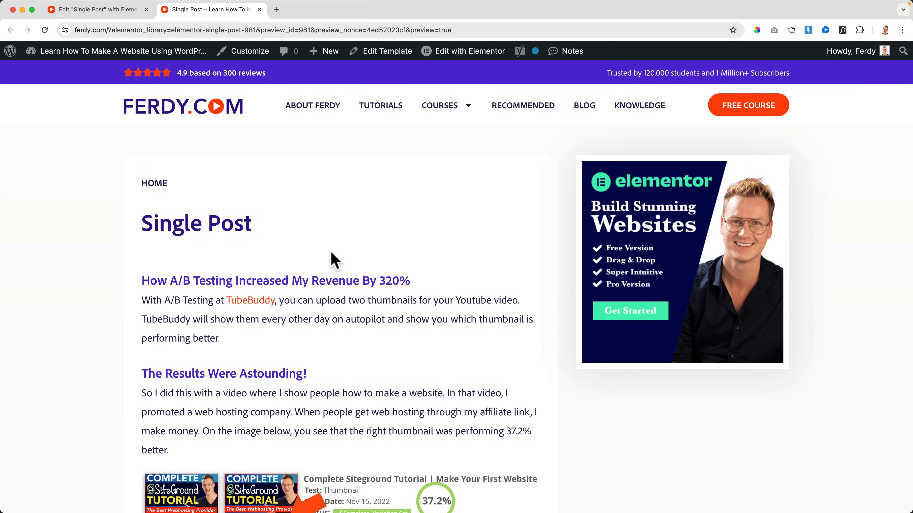
scroll(338, 245, "down", 20)
scroll(342, 223, "up", 10)
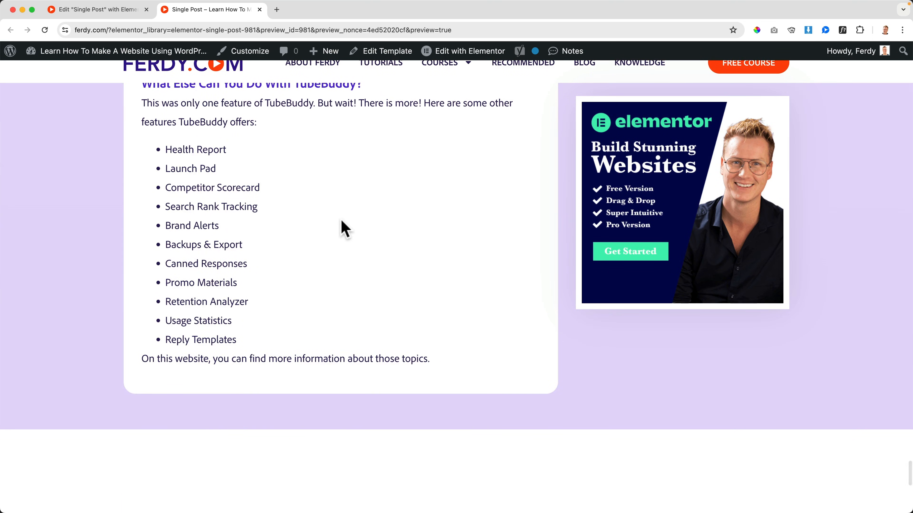
scroll(344, 228, "up", 20)
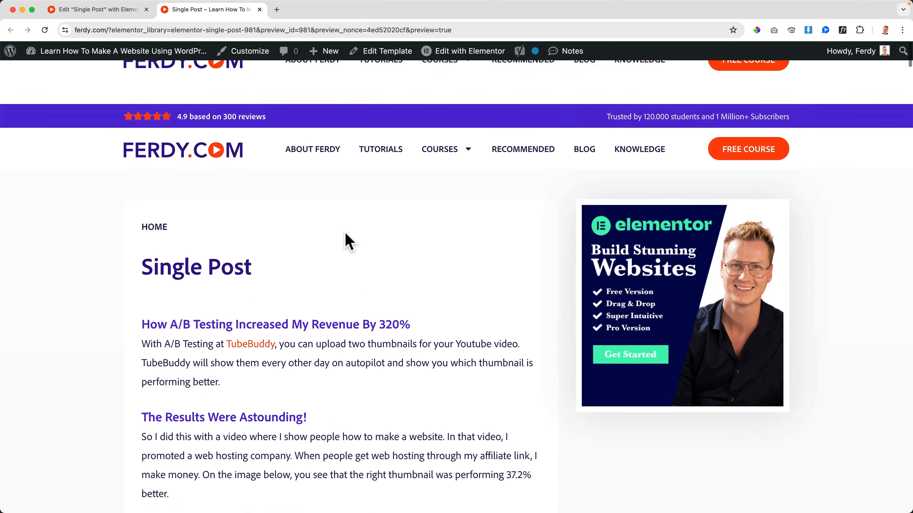
scroll(345, 241, "down", 1)
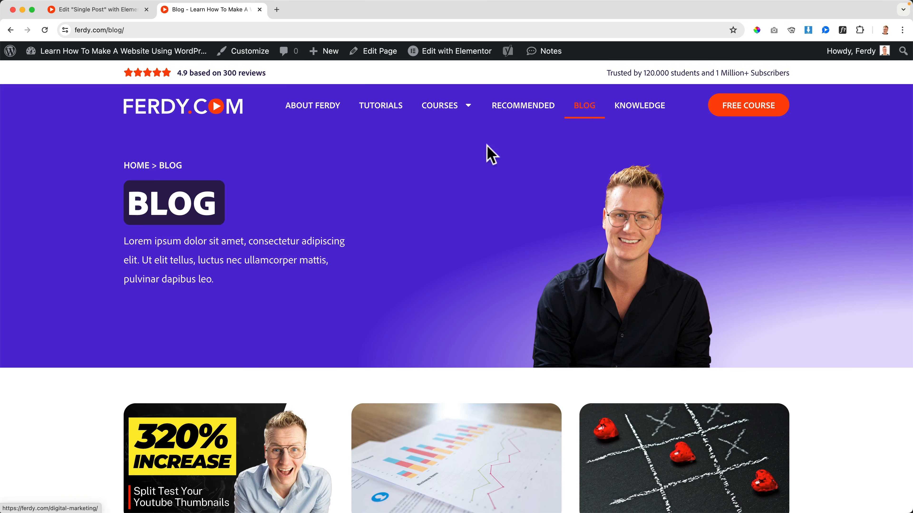
Step: Open the TubeBuddy A/B testing post from the live blog page and inspect its comments and Leave a Reply heading
scroll(316, 241, "down", 8)
left_click(271, 214)
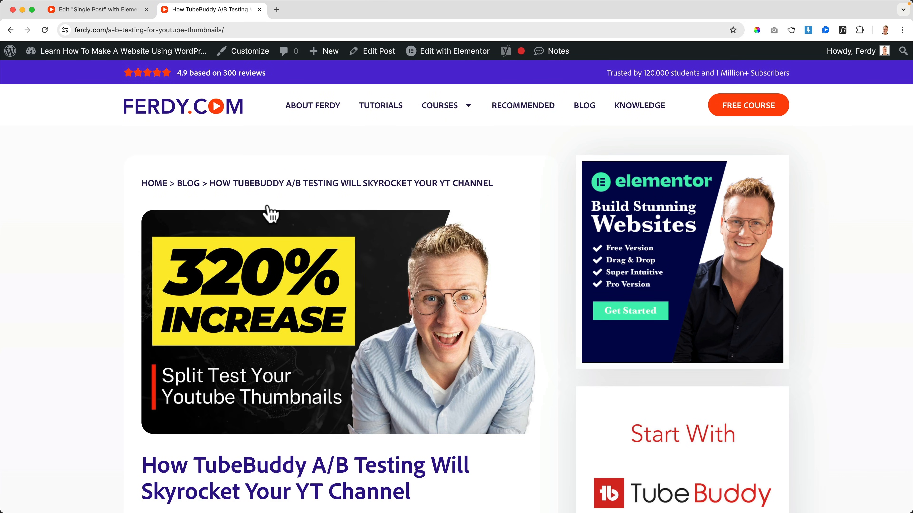
scroll(267, 212, "down", 20)
scroll(267, 212, "up", 10)
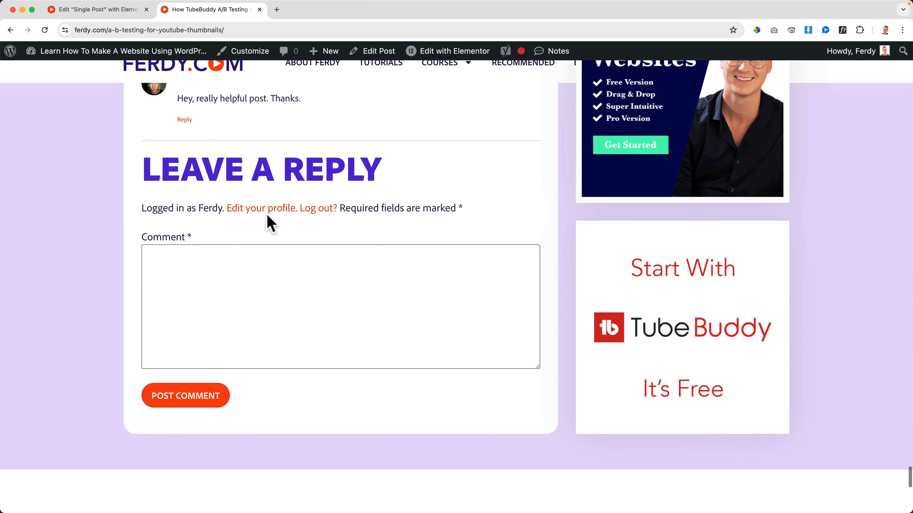
scroll(268, 223, "up", 3)
scroll(257, 301, "down", 3)
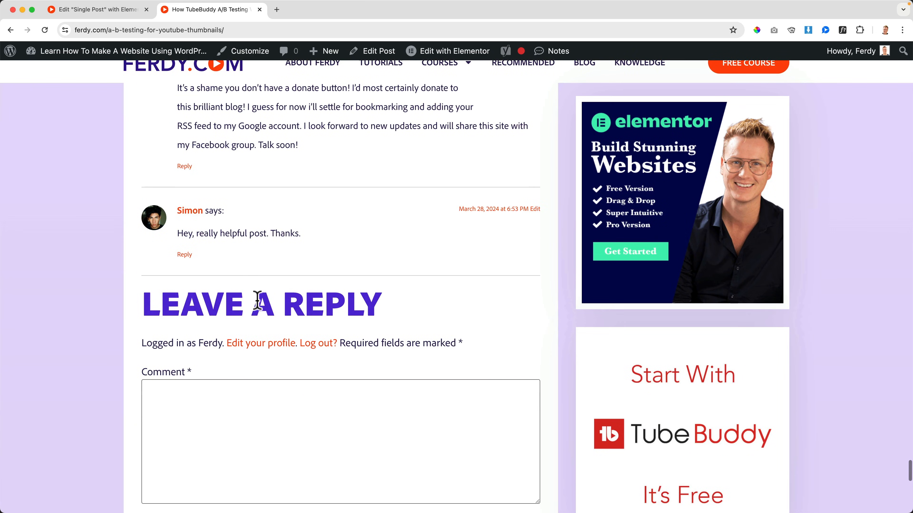
right_click(224, 304)
left_click(265, 261)
Step: Return to the Single Post template editor and give the Post Comments widget the CSS class blogpostcomments
left_click(116, 13)
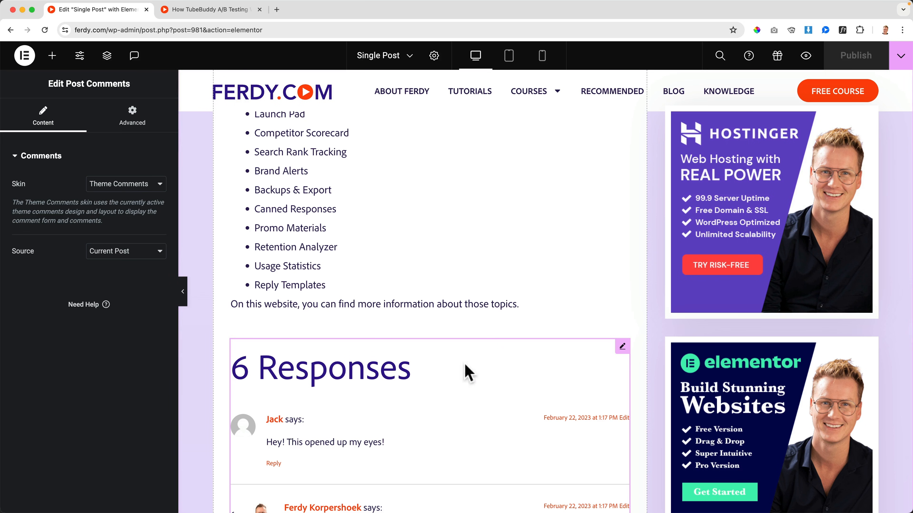
left_click(134, 124)
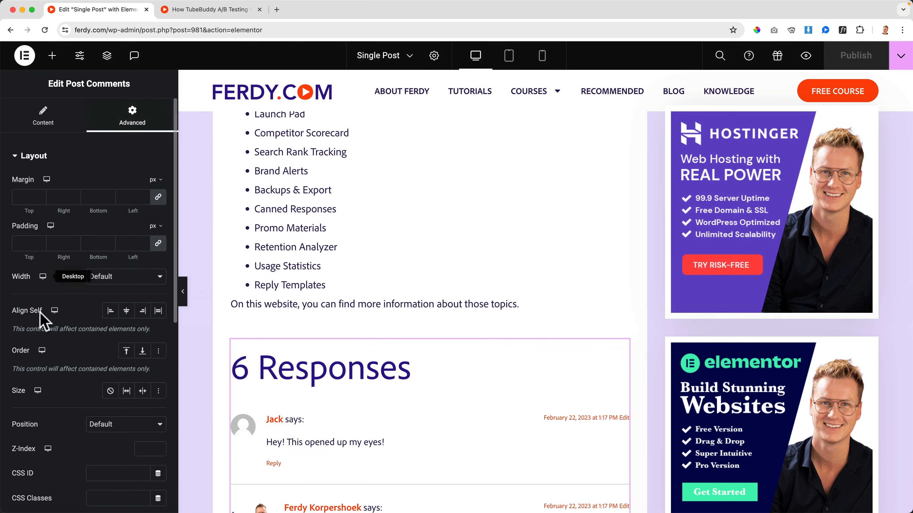
scroll(90, 359, "down", 3)
left_click(133, 396)
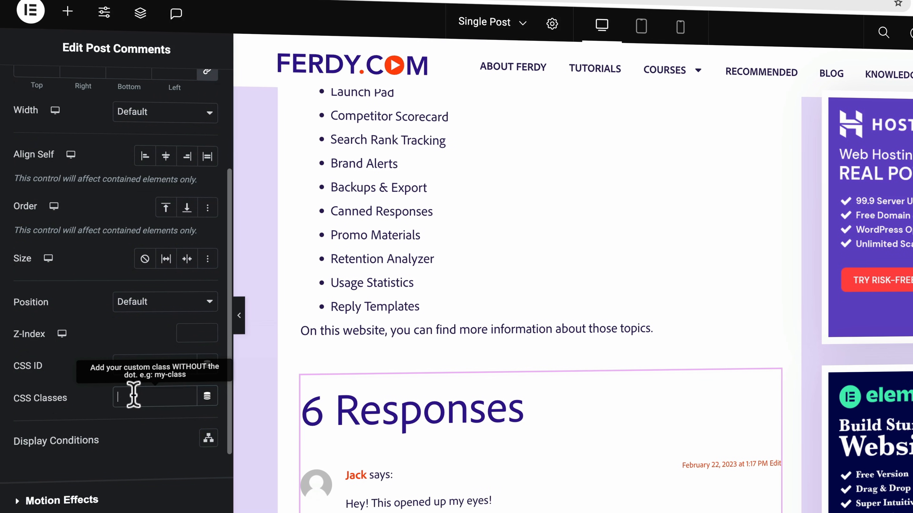
type("blogpostcomments")
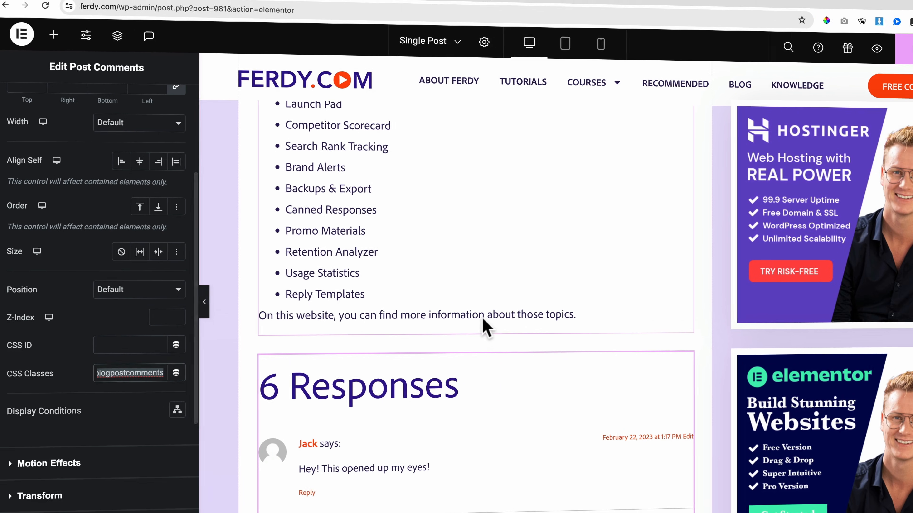
Step: Open the site-wide custom CSS in Site Settings and make room for a new rule after .normaltitles h2
scroll(428, 316, "down", 5)
scroll(428, 315, "down", 8)
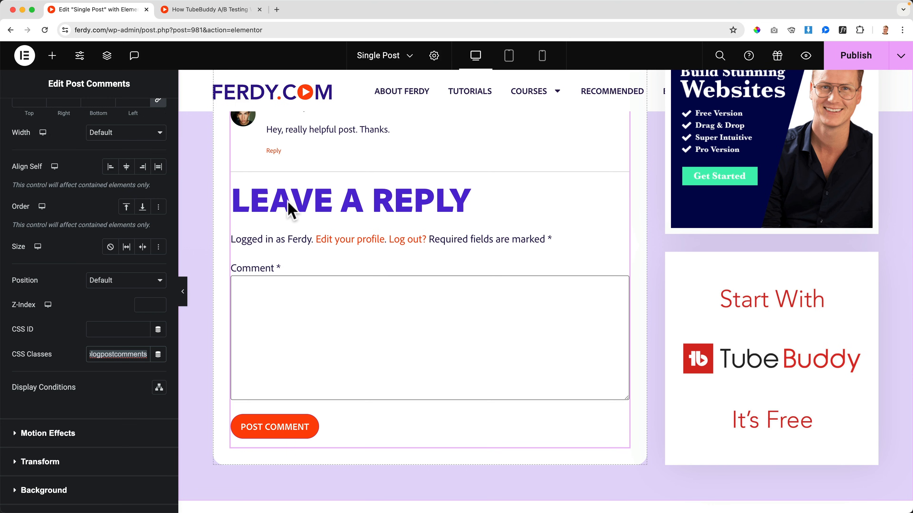
left_click(77, 60)
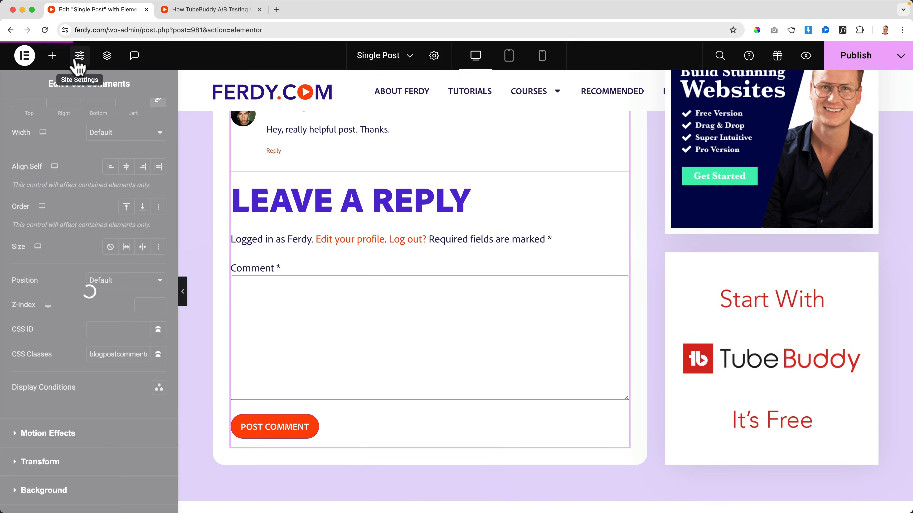
scroll(84, 360, "down", 5)
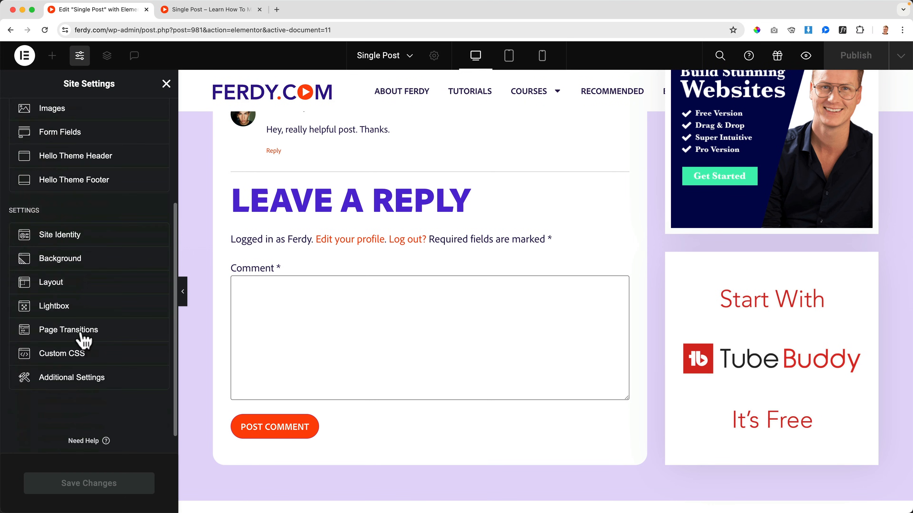
left_click(74, 332)
scroll(89, 342, "down", 3)
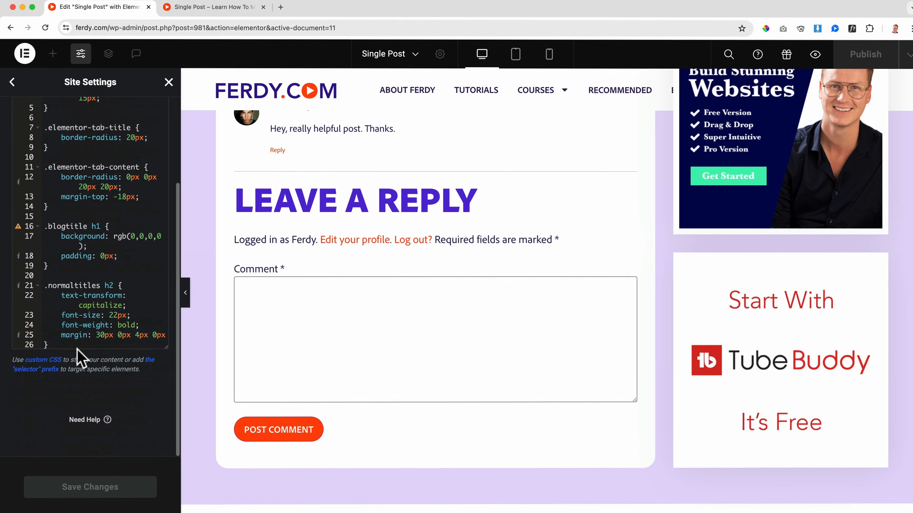
left_click(78, 345)
key("Return")
key("Return")
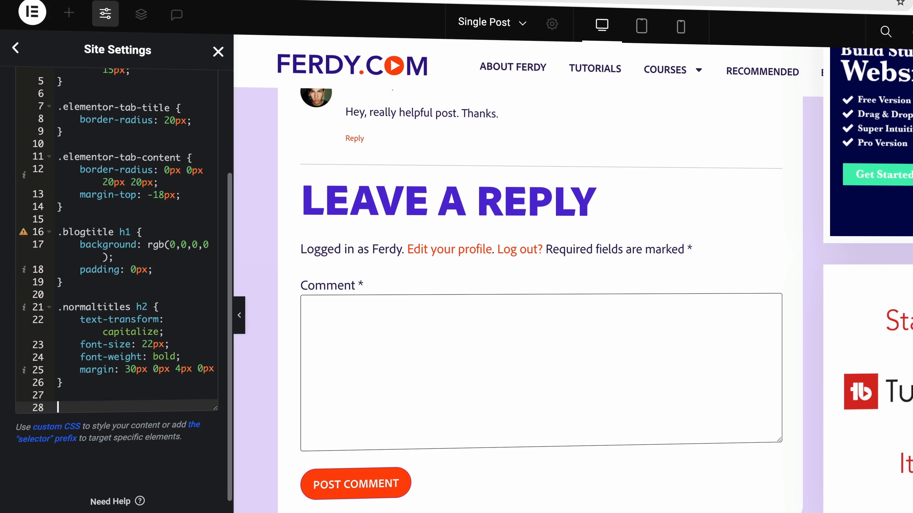
Step: Add a .blogpostcomments h2 rule to the custom CSS with font-size: 20px
type(".blogpostcomments h2")
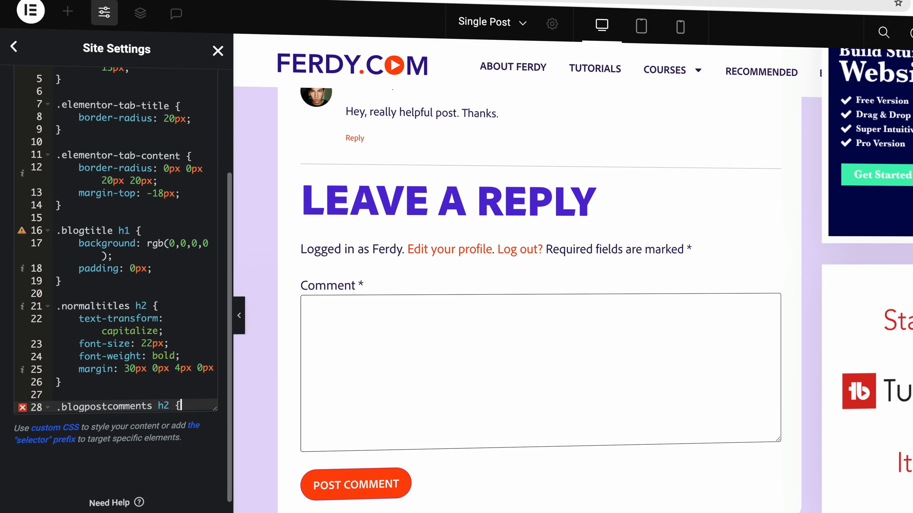
type(" {")
key("Return")
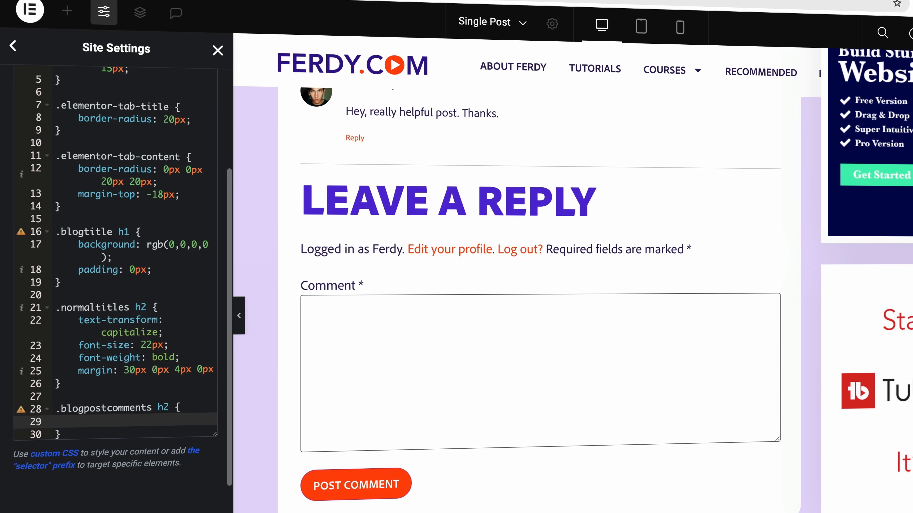
type("font-size: 10px;")
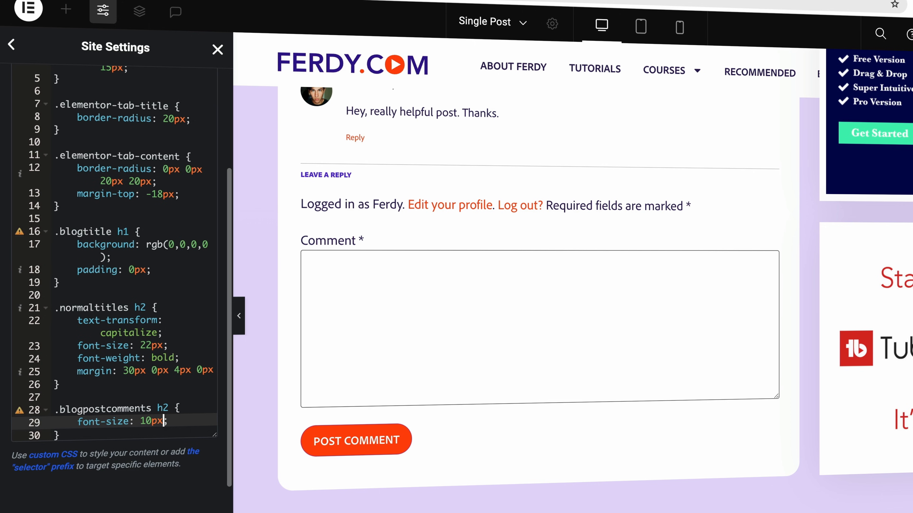
key("BackSpace")
type("2")
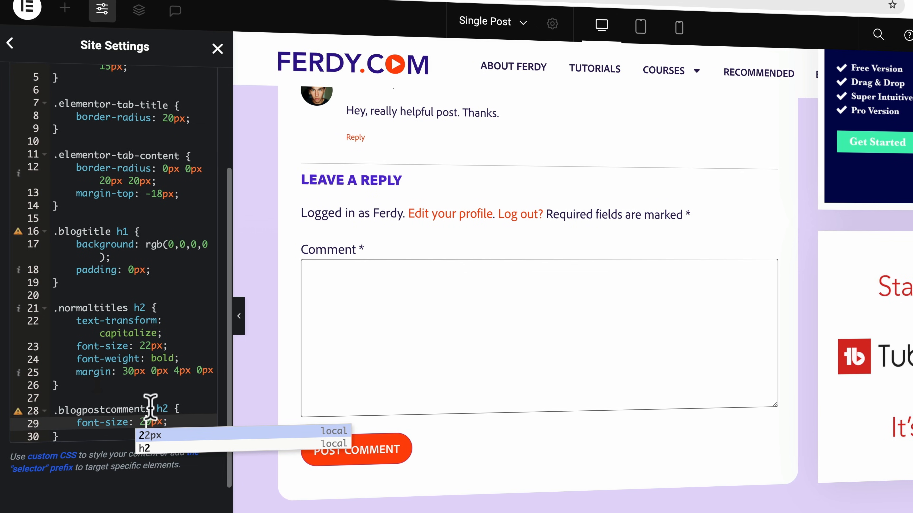
Step: Add text-transform: capitalize; to the .blogpostcomments h2 rule, check the comments above the reply form and save the site settings
left_click(169, 422)
key("Return")
type("tex")
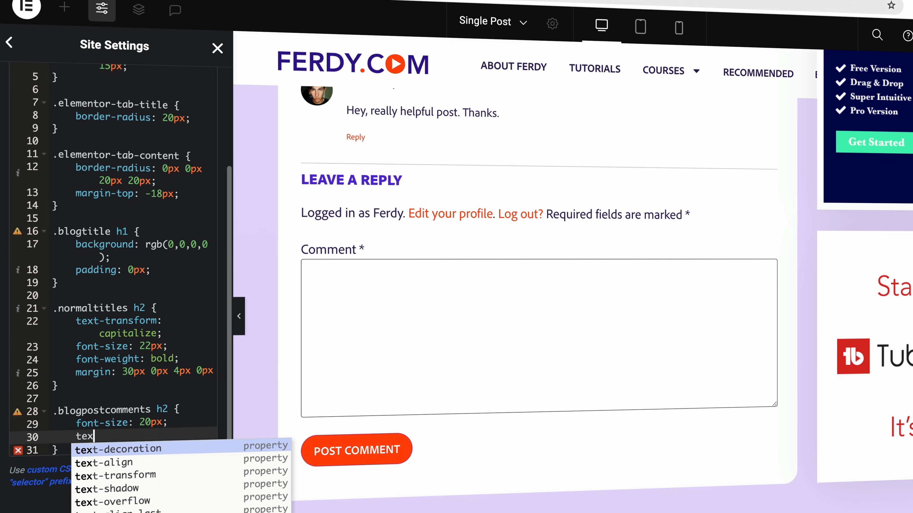
type("t-transf")
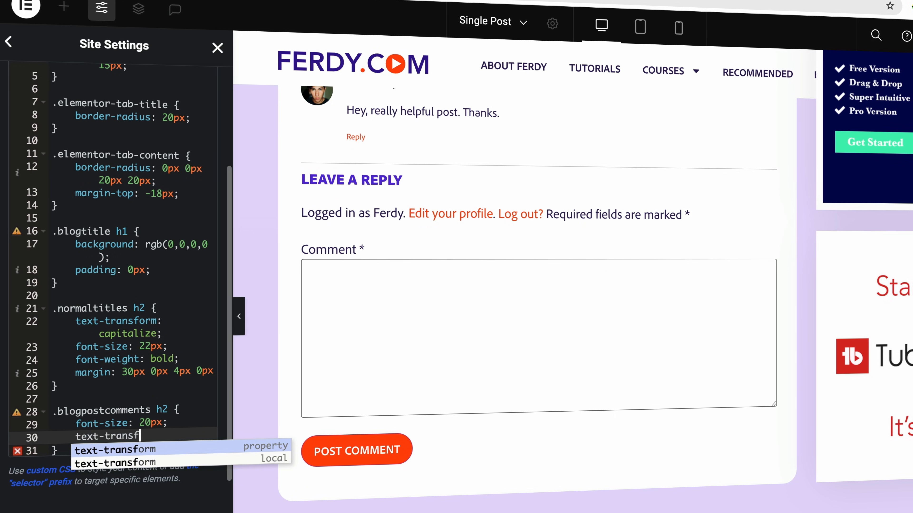
key("Return")
type("cap")
key("Return")
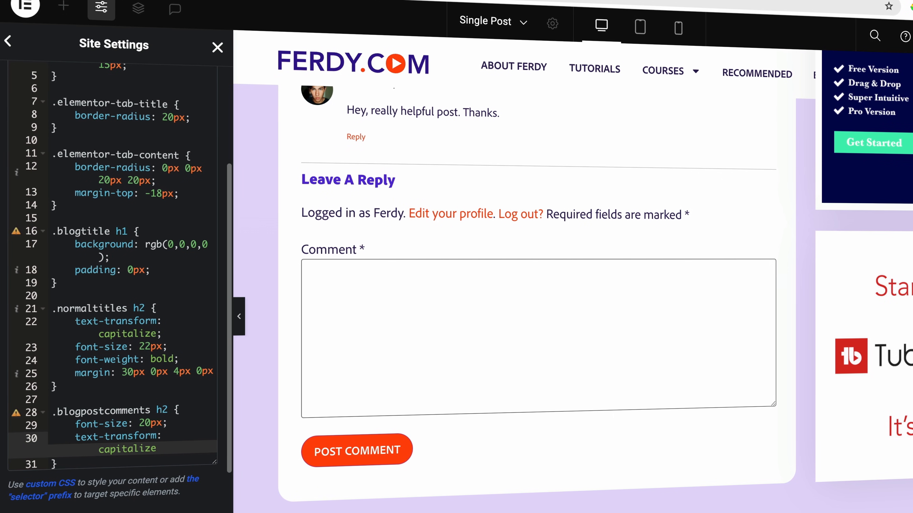
scroll(515, 320, "up", 10)
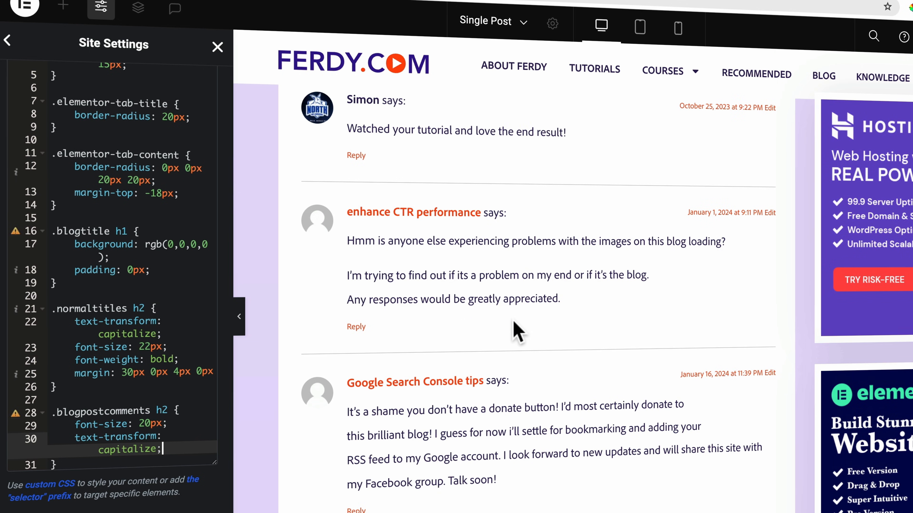
scroll(512, 333, "up", 8)
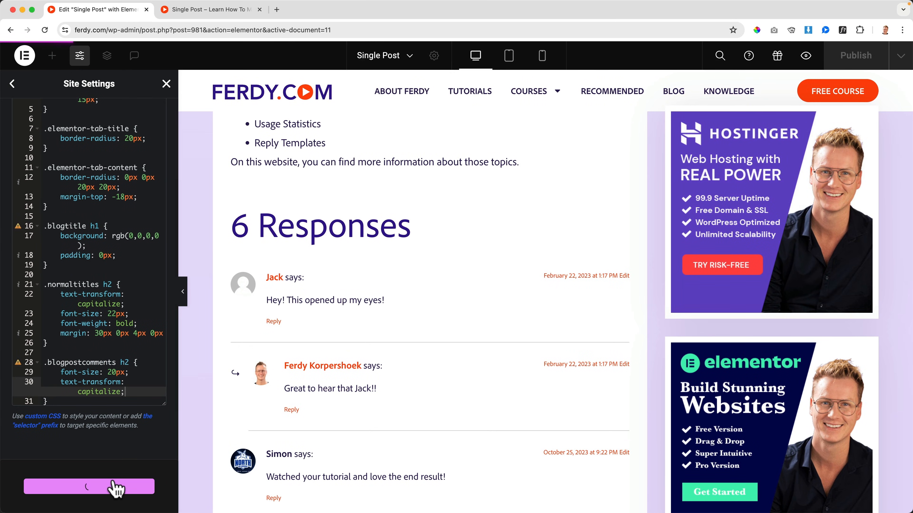
Step: Inspect the first comment's date and add font-size: 20px to its inherited .elementor-kit-11 a rule in the developer tools
right_click(581, 280)
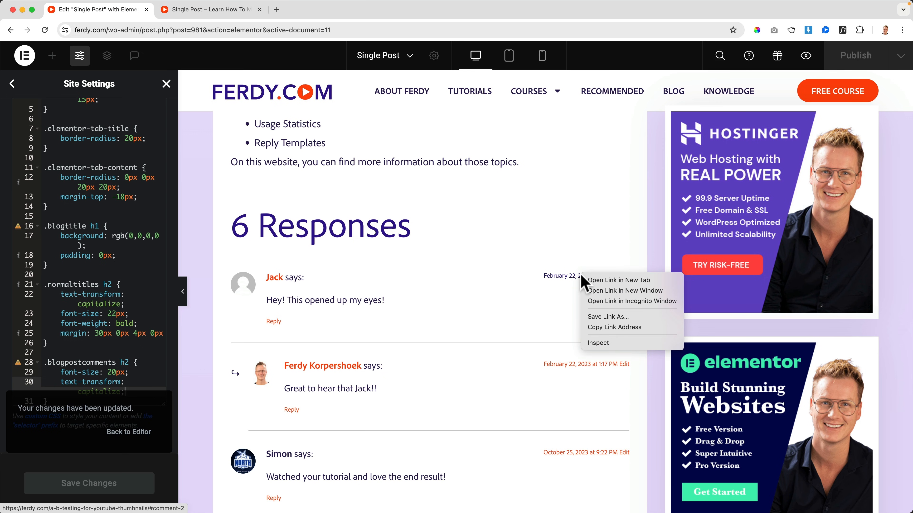
left_click(598, 342)
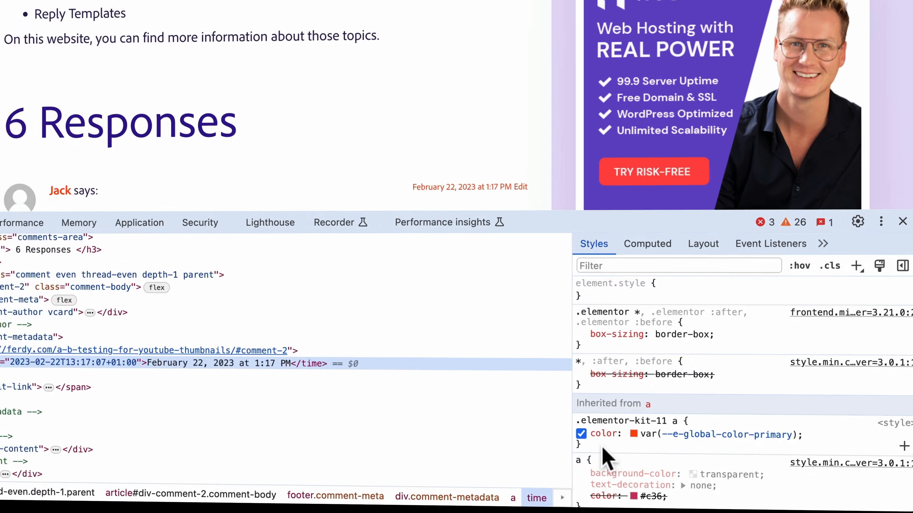
left_click_drag(682, 466, 667, 449)
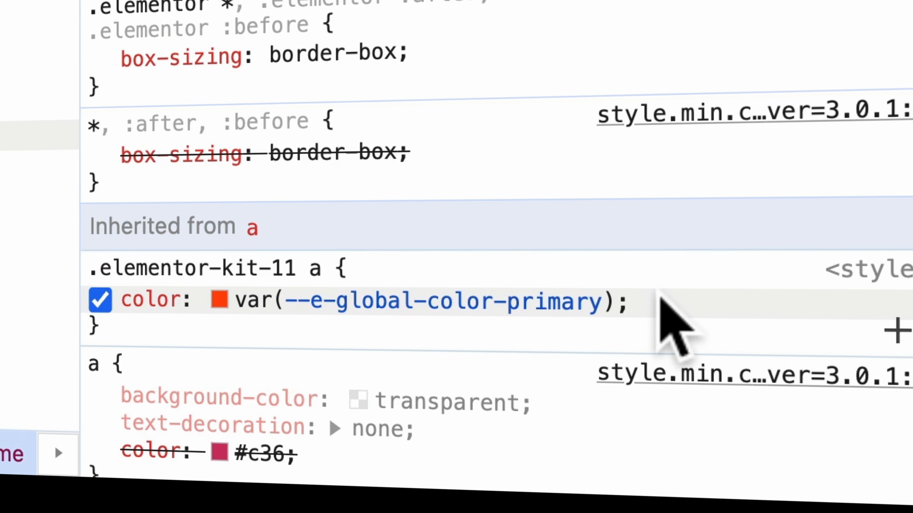
left_click(675, 325)
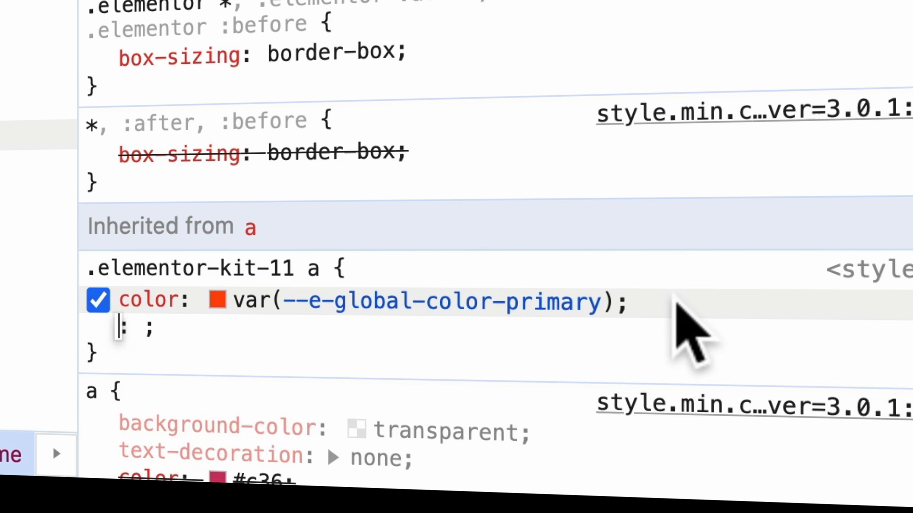
type("font-")
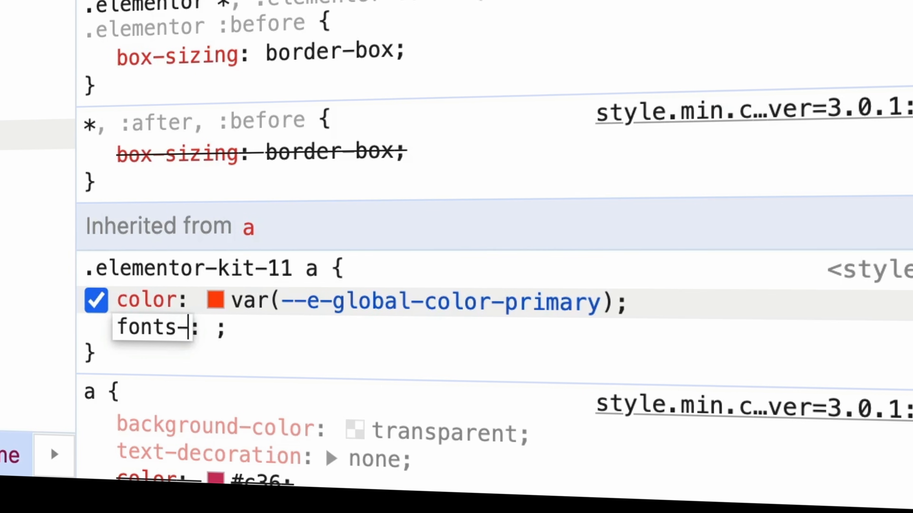
type("size")
key("Tab")
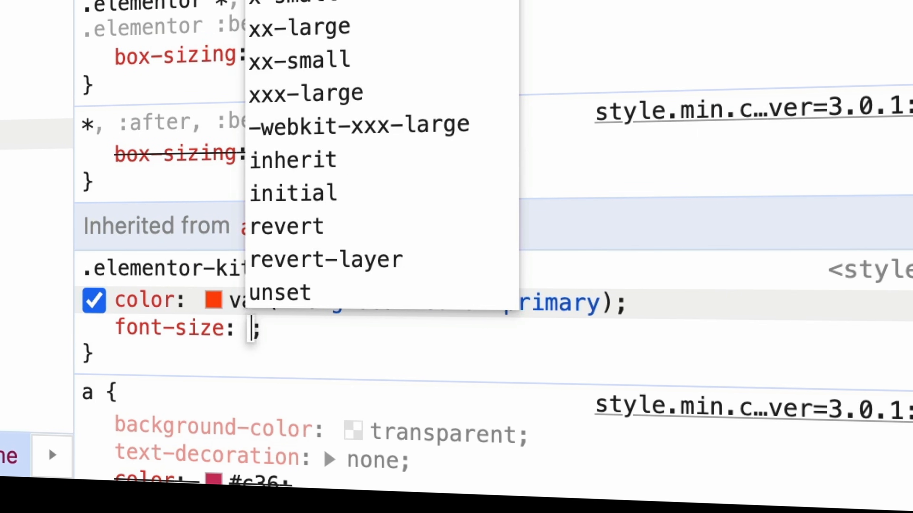
type("20")
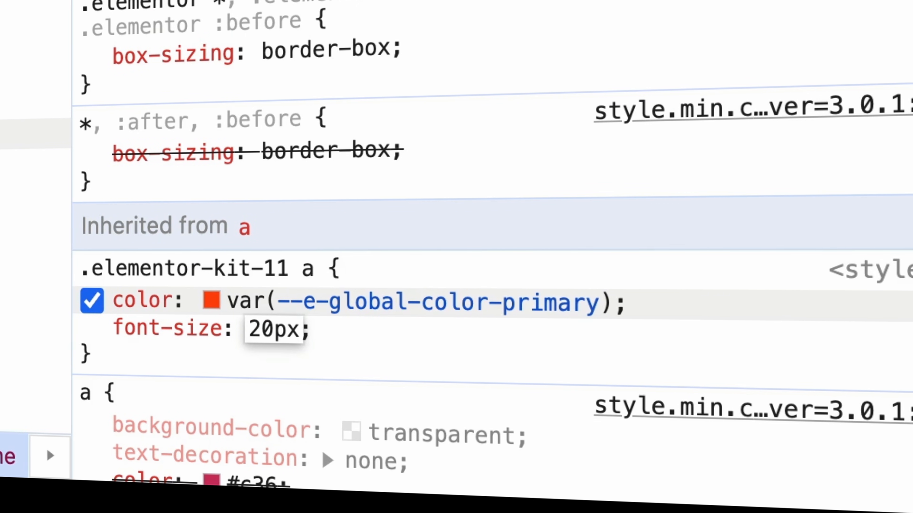
key("Return")
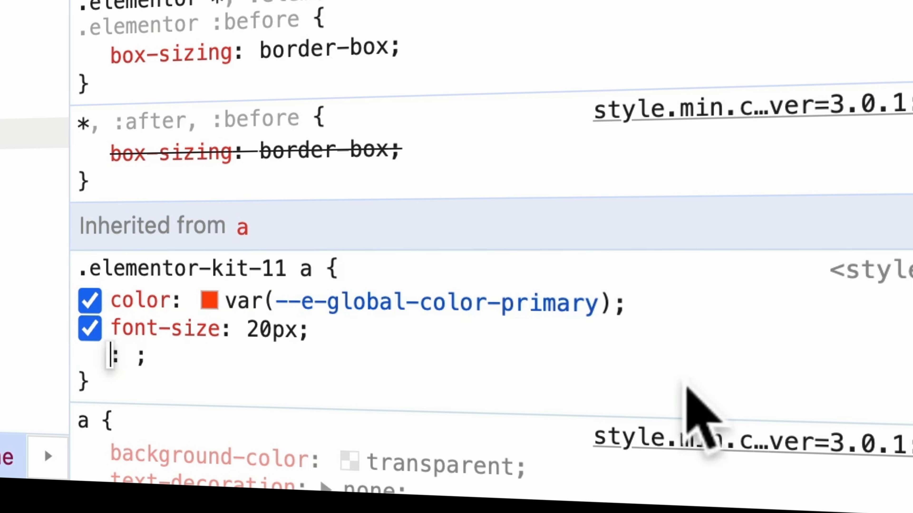
Step: Copy the complete .elementor-kit-11 a rule from the developer tools and close them
left_click(271, 336)
left_click(273, 332)
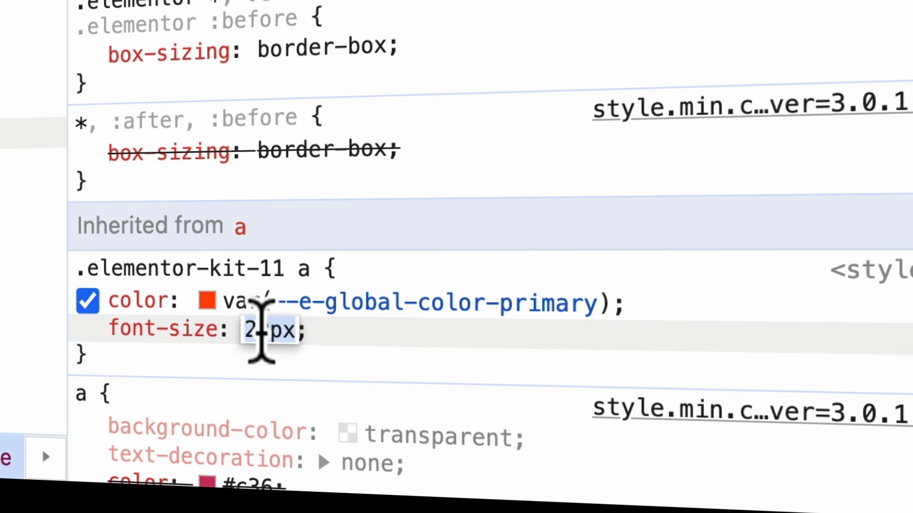
left_click_drag(187, 353, 75, 269)
key("ctrl+c")
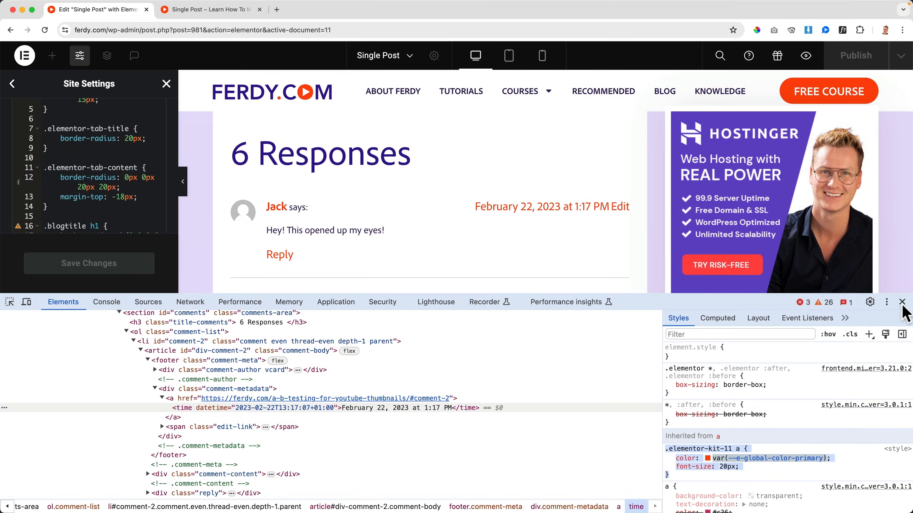
left_click(900, 302)
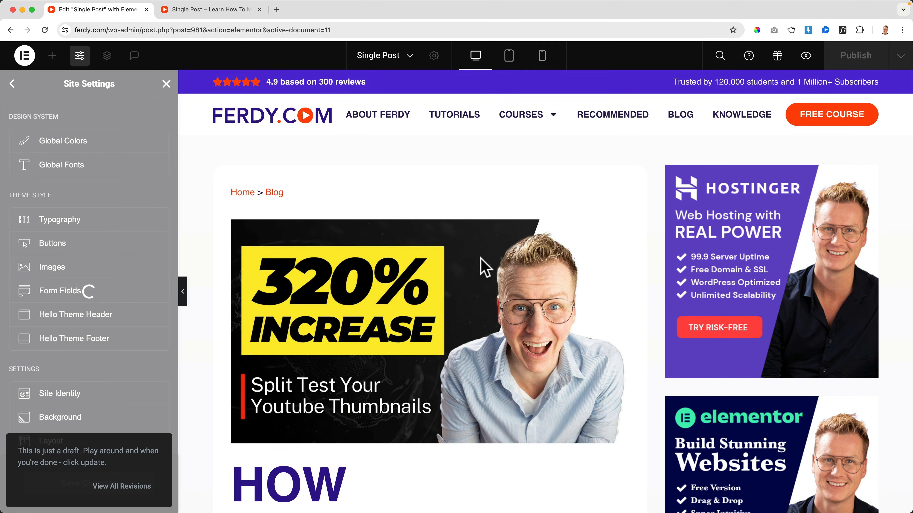
Step: Reopen the site-wide custom CSS and paste the copied .elementor-kit-11 a rule after the .blogpostcomments h2 rule
scroll(462, 262, "down", 20)
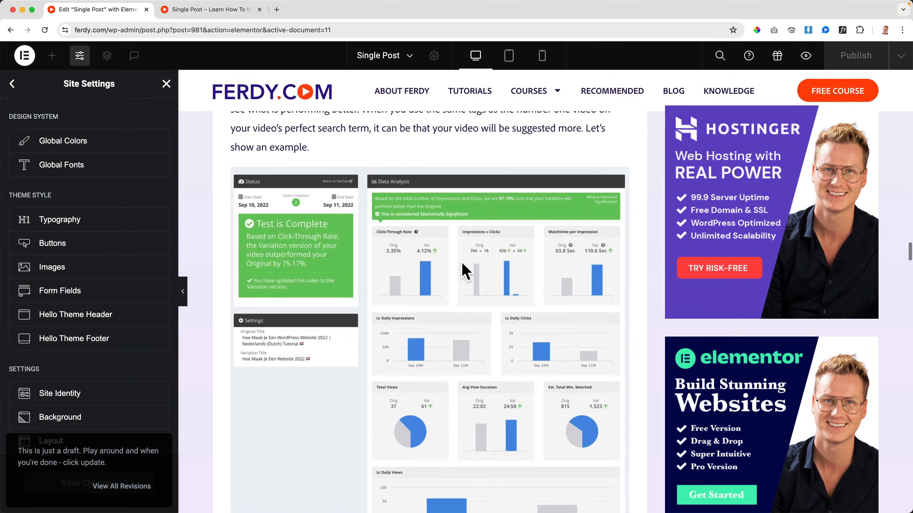
scroll(461, 263, "down", 20)
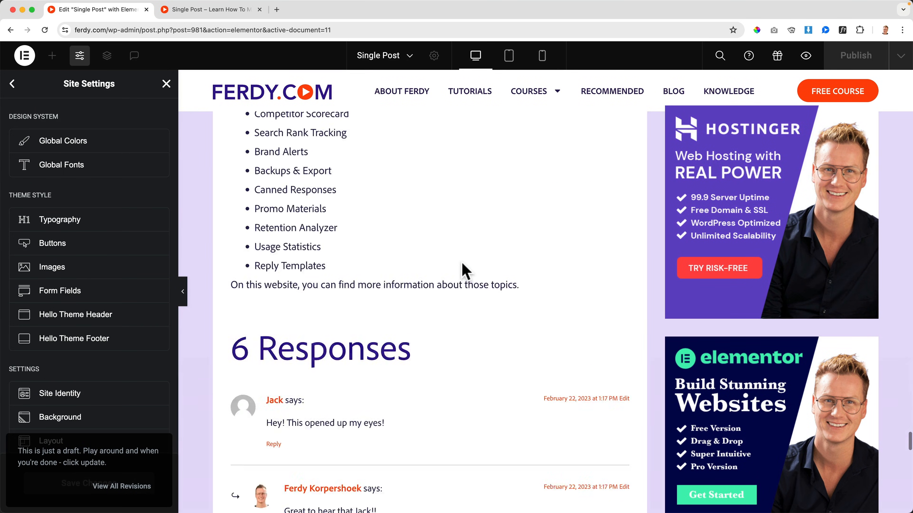
scroll(462, 263, "up", 1)
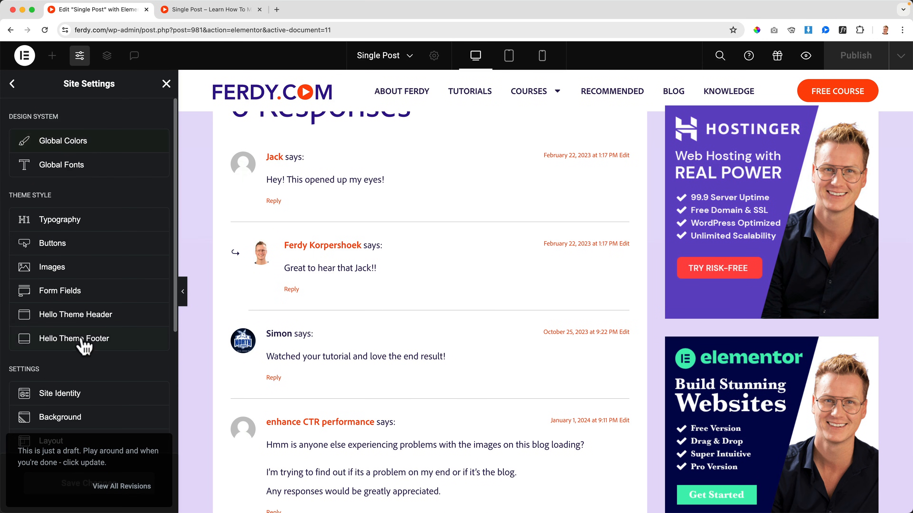
scroll(80, 399, "down", 6)
left_click(57, 340)
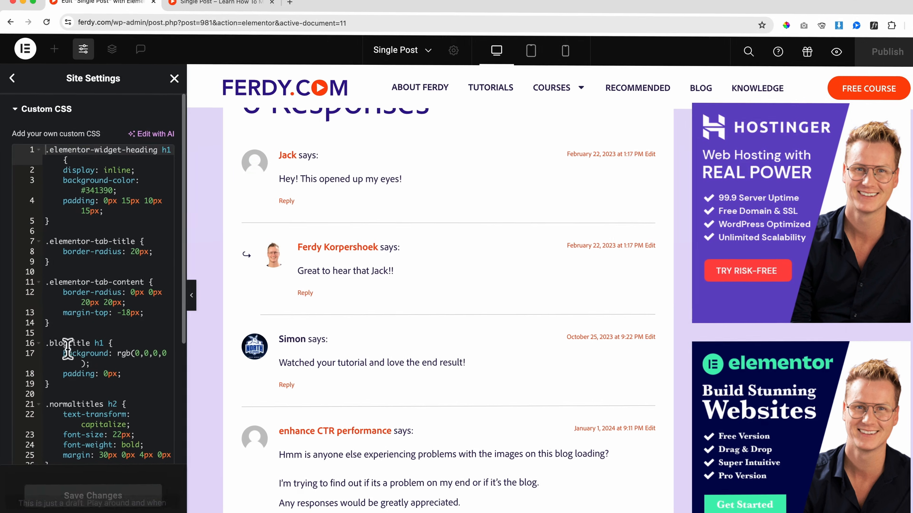
scroll(85, 347, "down", 4)
left_click(136, 376)
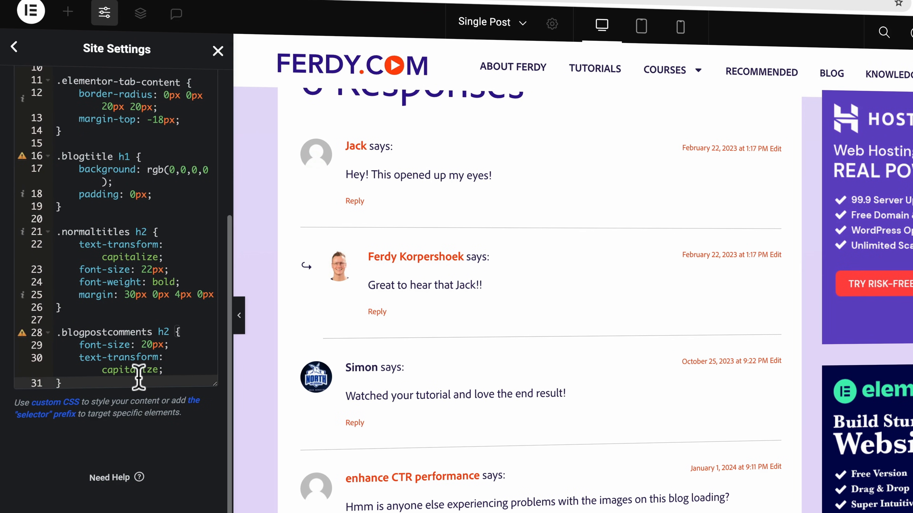
key("Return")
key("Return")
key("ctrl+v")
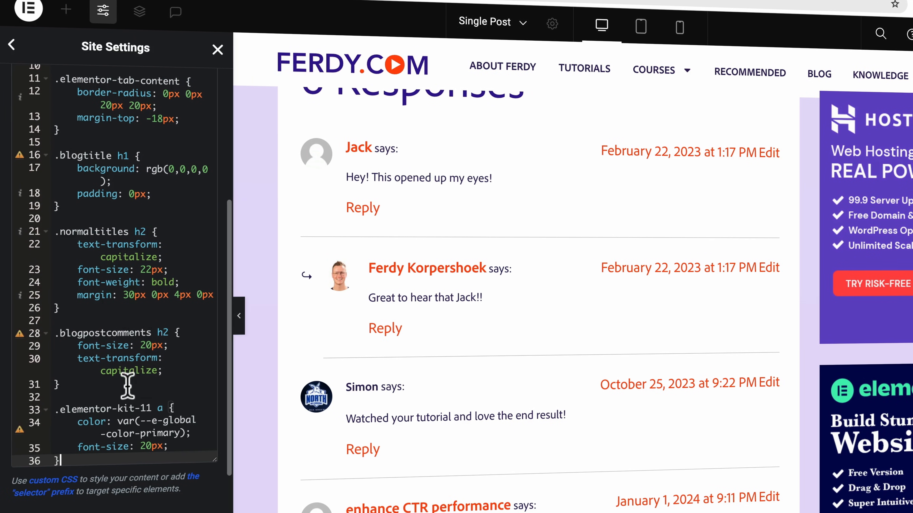
Step: Change the number in the pasted rule's font-size declaration to 14
double_click(145, 447)
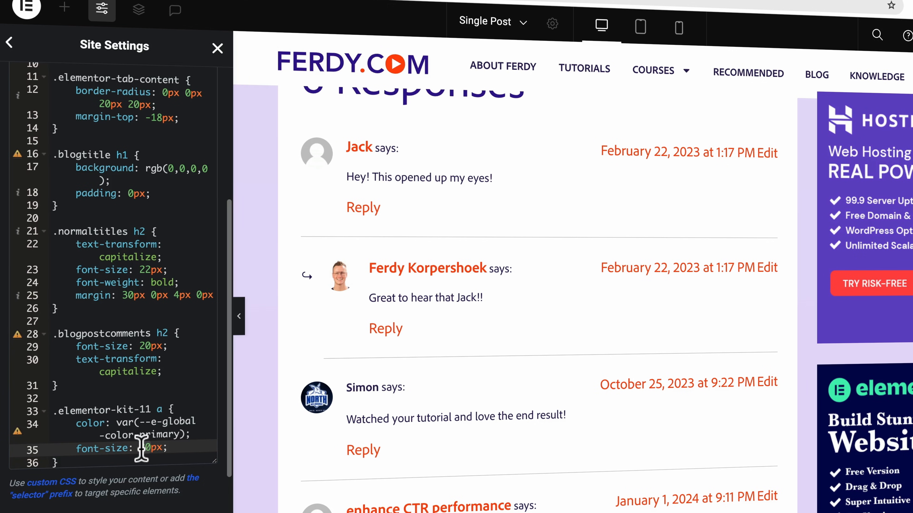
type("12")
left_click_drag(154, 448, 146, 449)
type("4")
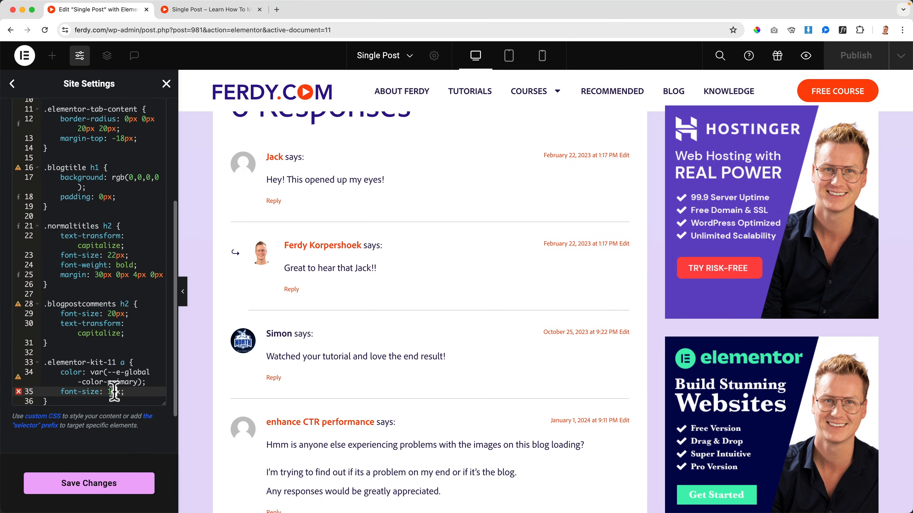
Step: Review the comment links down to the Leave A Reply form and try to inspect the responses heading
scroll(419, 351, "down", 5)
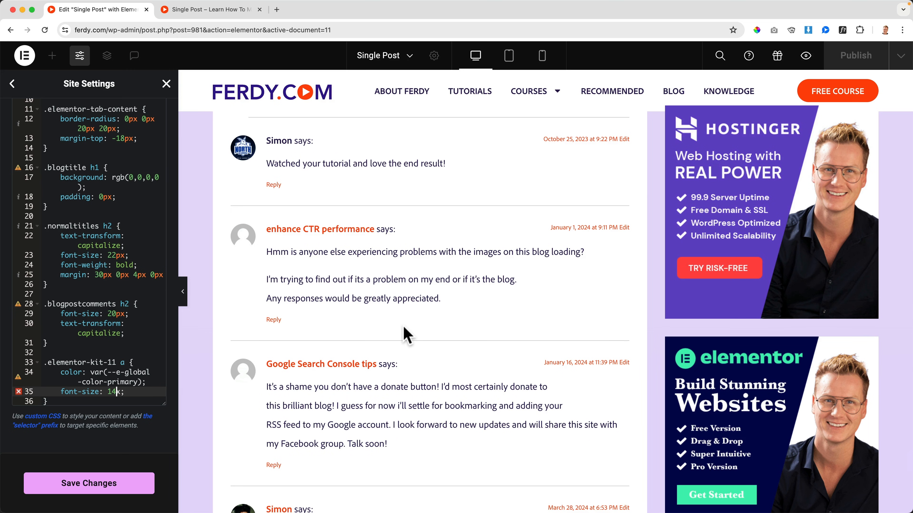
scroll(407, 334, "down", 7)
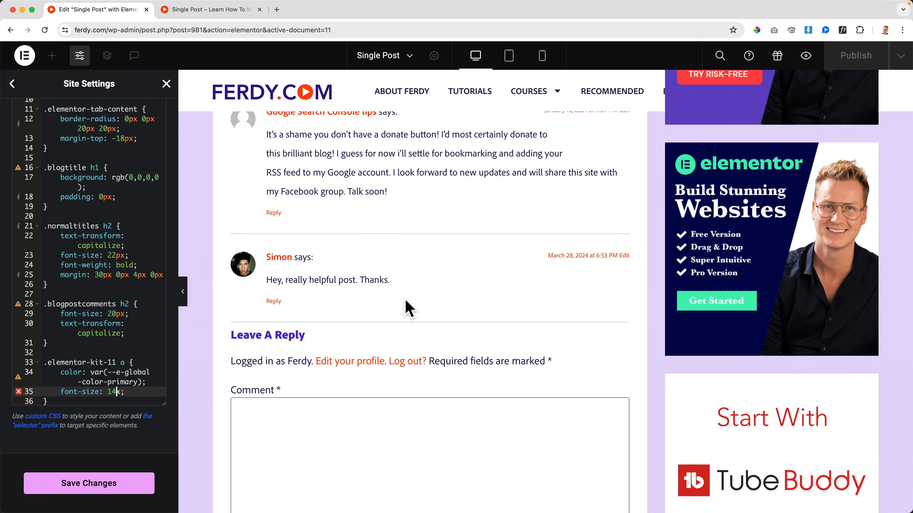
scroll(407, 308, "up", 20)
scroll(407, 309, "down", 16)
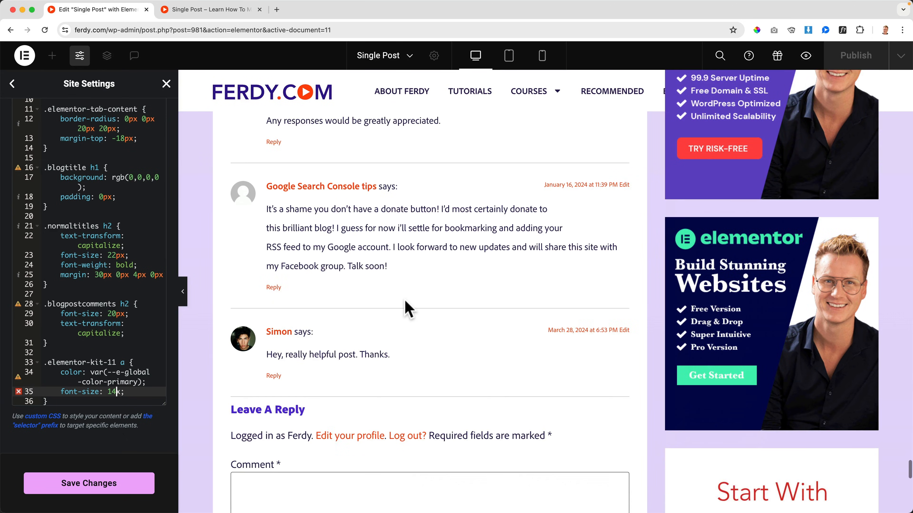
scroll(361, 306, "up", 17)
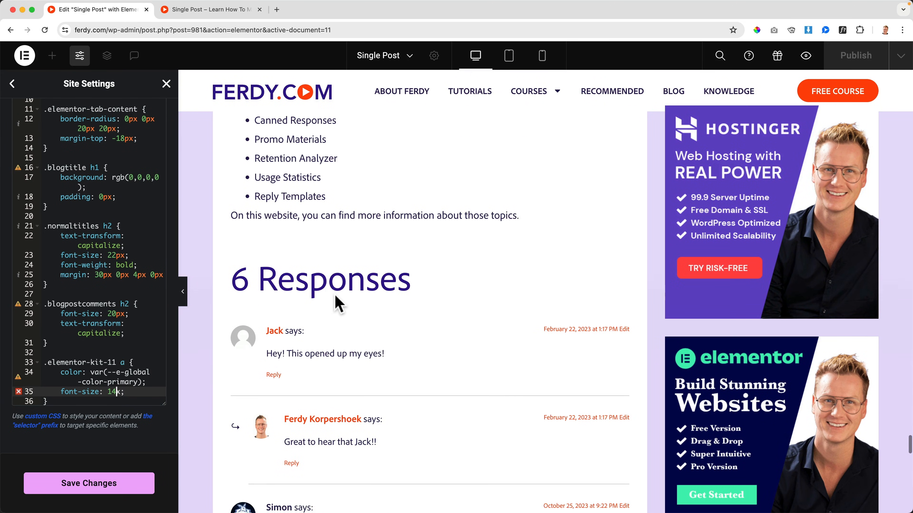
scroll(337, 297, "up", 1)
right_click(313, 305)
left_click(295, 317)
right_click(321, 316)
left_click(299, 319)
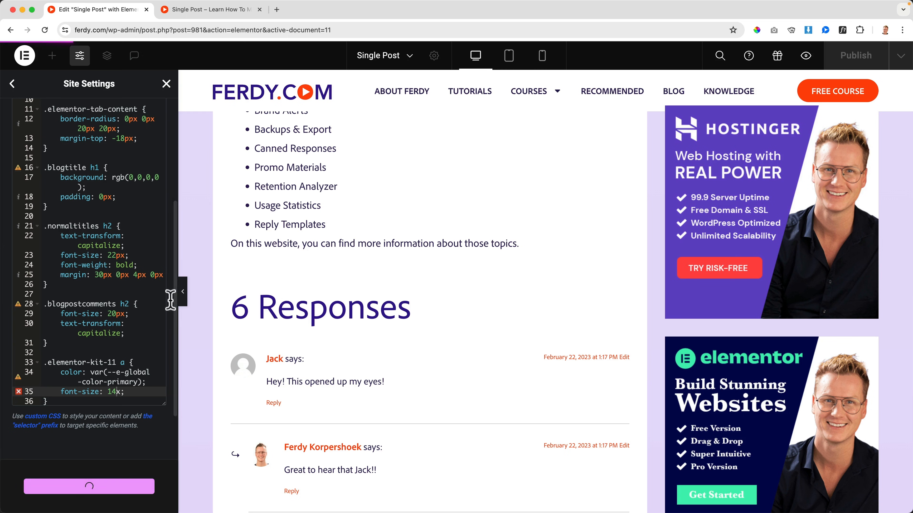
Step: Correct the font-size in the .elementor-kit-11 a rule to 14px and save the site settings
scroll(125, 287, "down", 3)
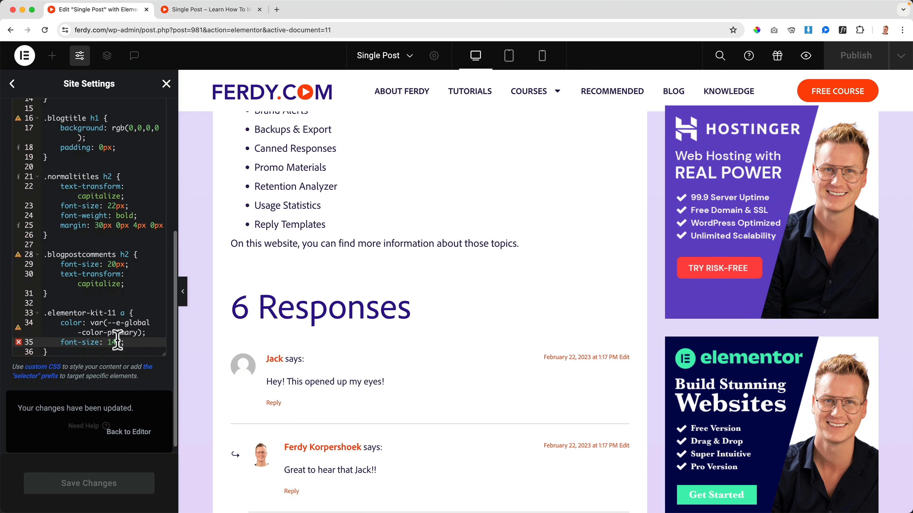
type("px")
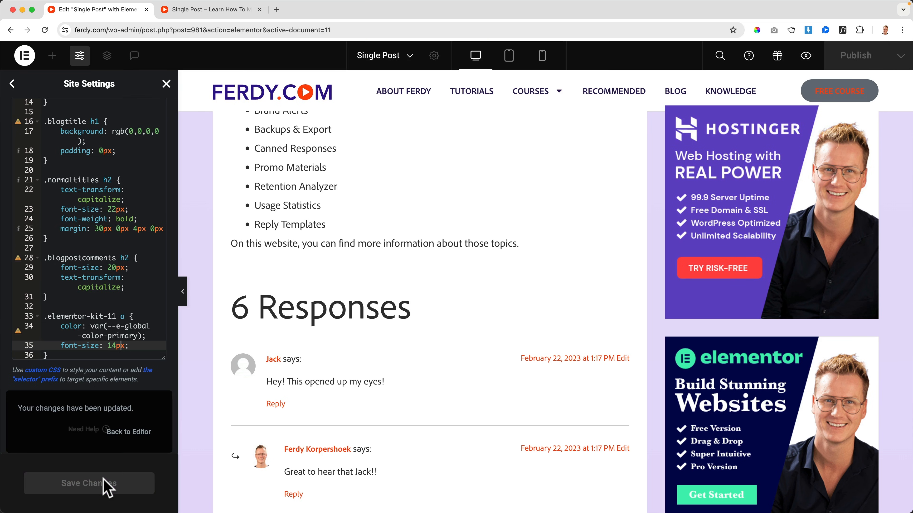
Step: Open the developer tools on the responses heading and close them again
right_click(340, 311)
left_click(355, 495)
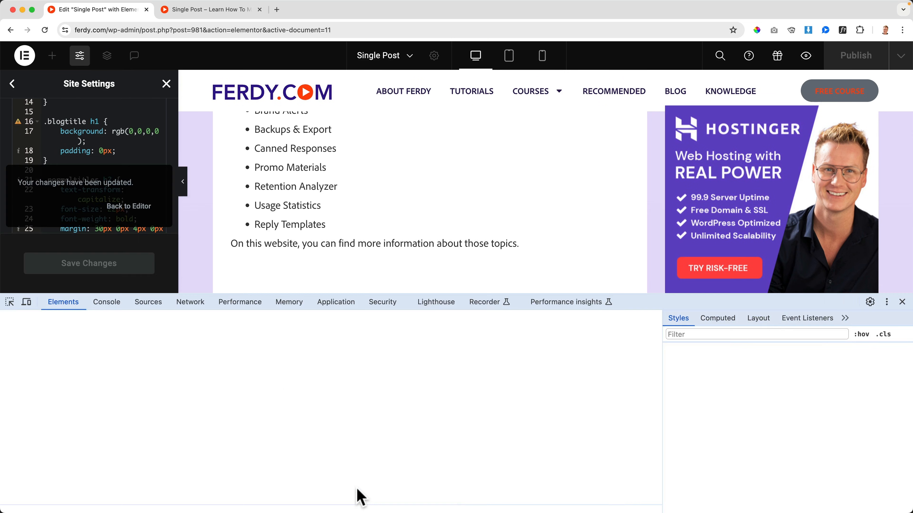
left_click(903, 303)
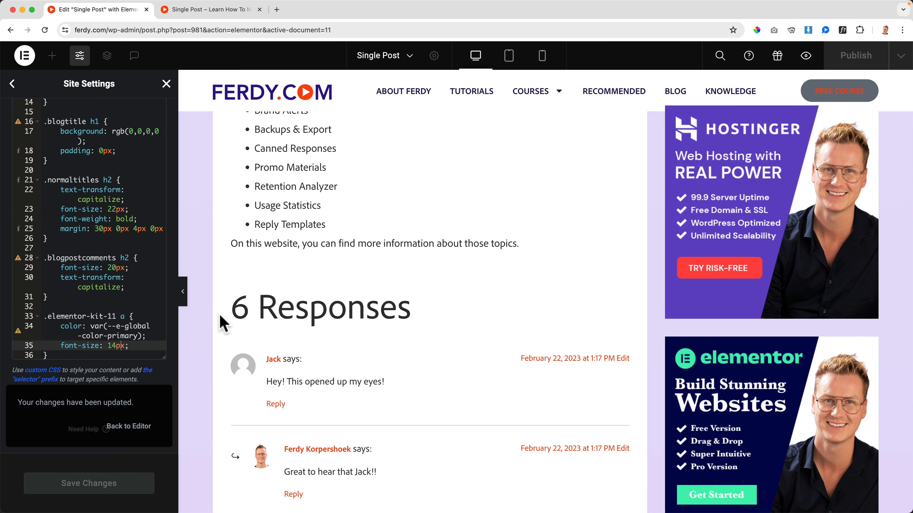
Step: Delete the color declaration from the .elementor-kit-11 a rule and save the site settings
left_click(101, 325)
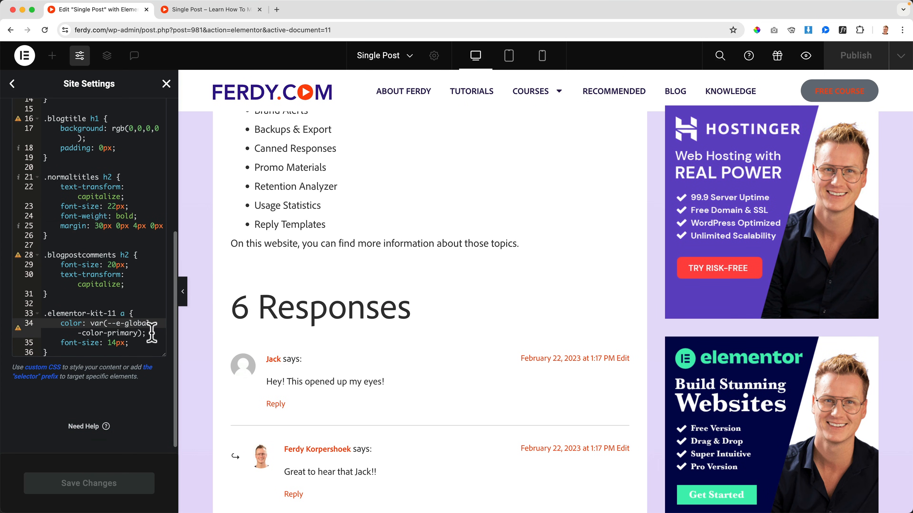
left_click_drag(152, 331, 62, 326)
key("BackSpace")
key("BackSpace")
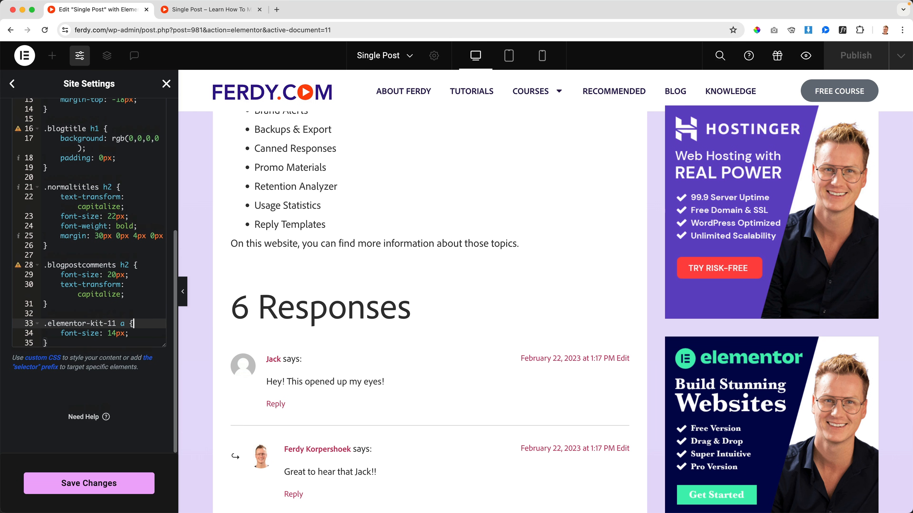
left_click(120, 495)
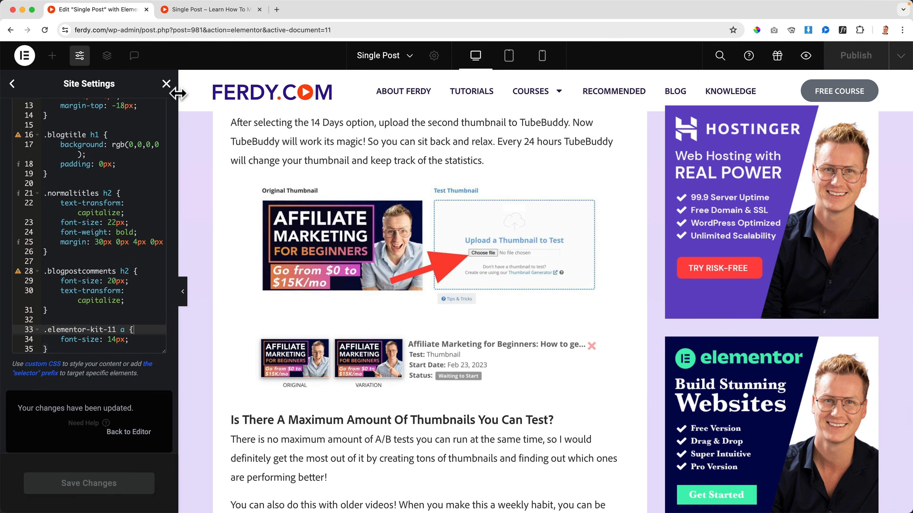
Step: Close Site Settings, preview the Single Post template and reopen it in the editor to check the post content
left_click(166, 84)
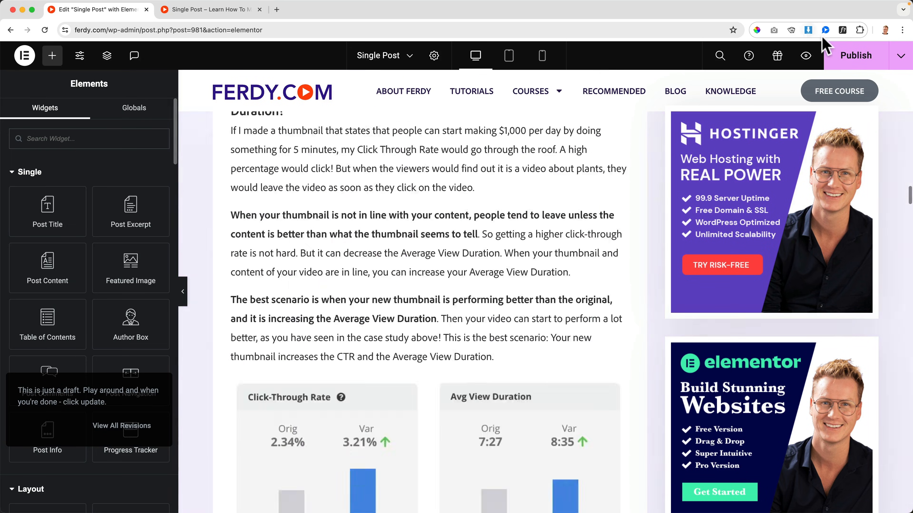
left_click(805, 55)
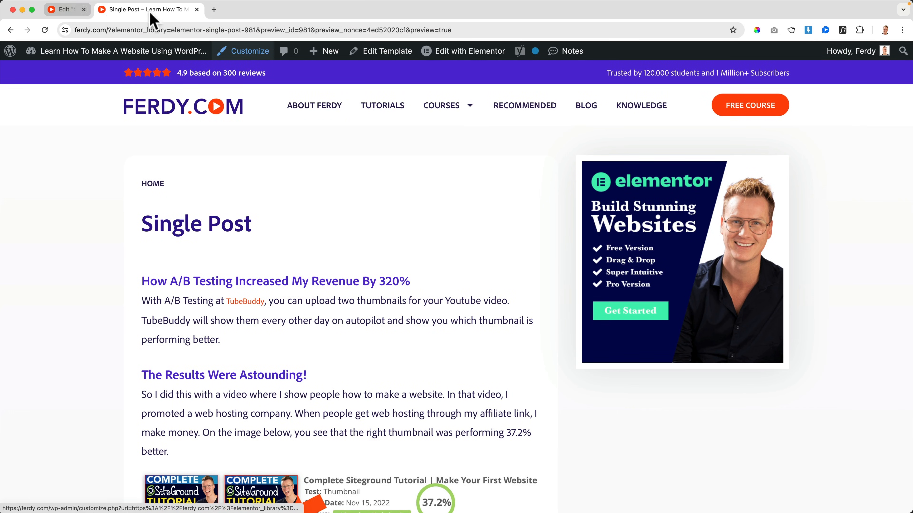
left_click(464, 52)
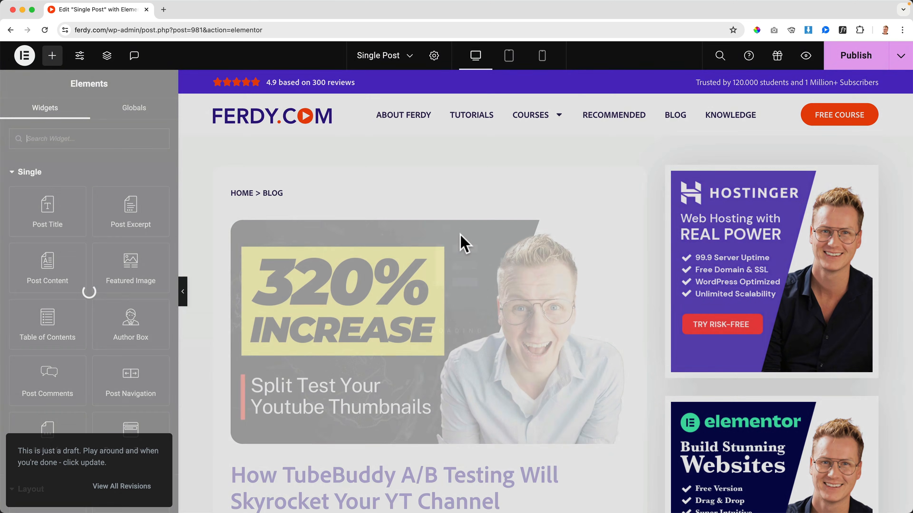
scroll(460, 241, "down", 10)
scroll(446, 252, "down", 20)
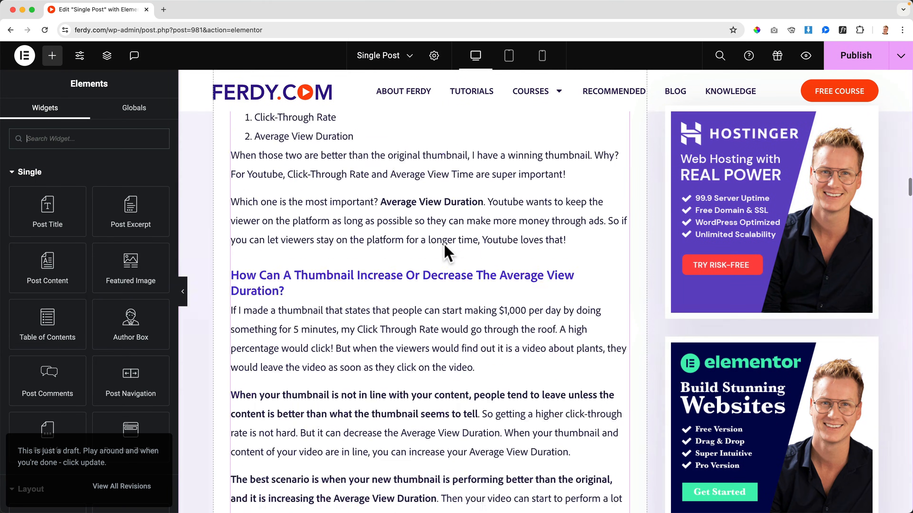
Step: Open the Post Comments widget below the post content for editing
scroll(446, 251, "down", 15)
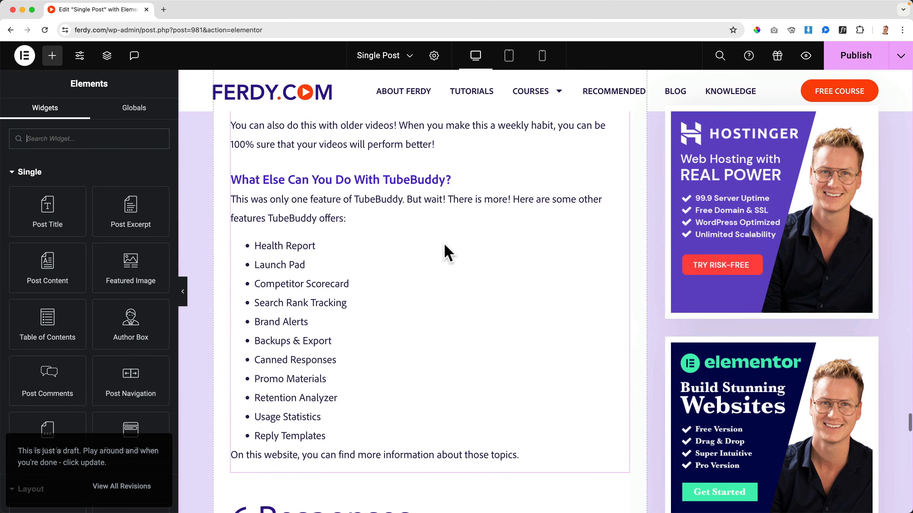
scroll(446, 253, "up", 8)
scroll(447, 253, "down", 2)
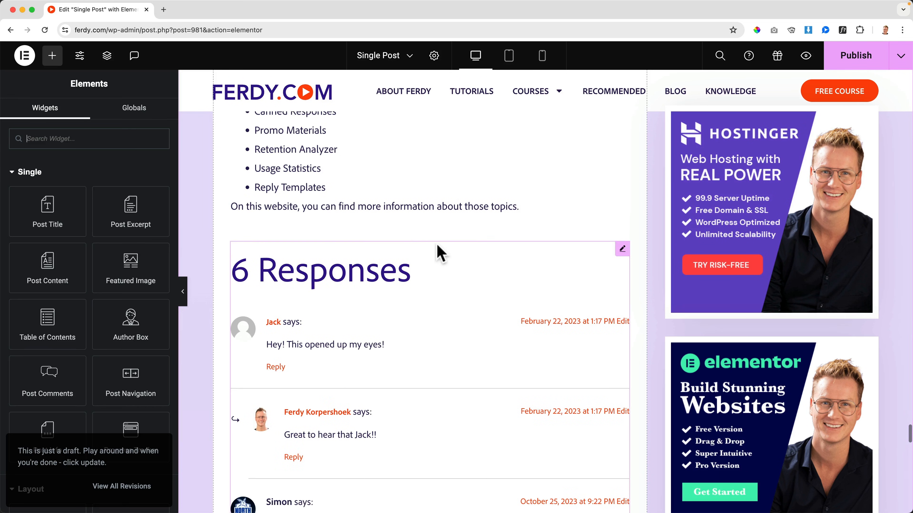
right_click(315, 284)
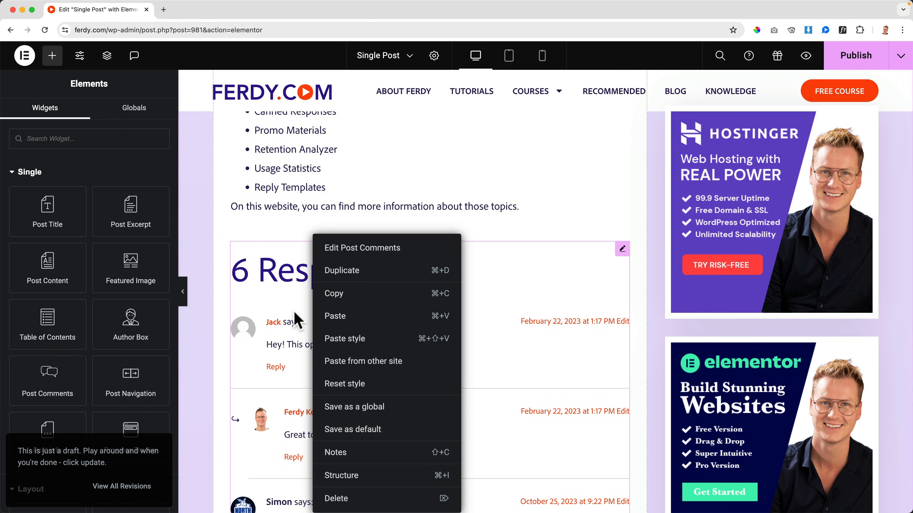
left_click(363, 247)
Step: Preview the post and copy the .elementor-kit-11 h3 rule of the responses heading from the developer tools
left_click(809, 60)
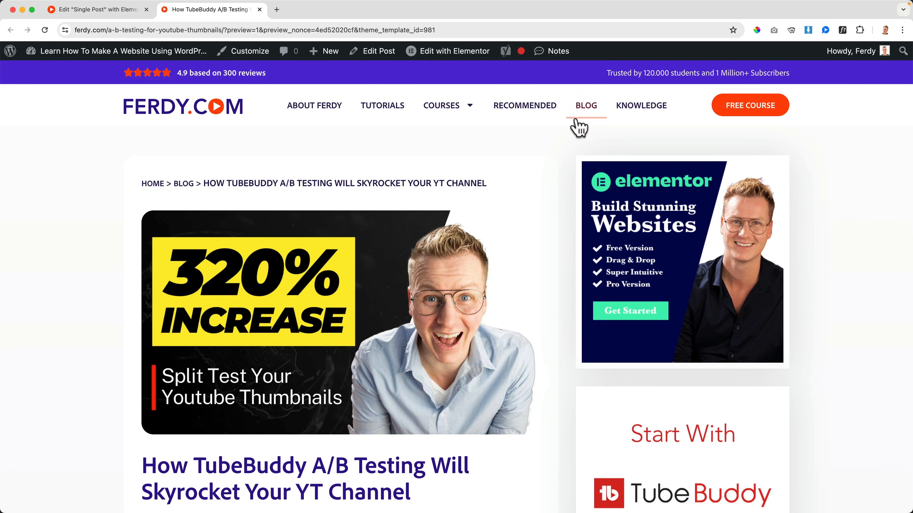
scroll(444, 178, "down", 20)
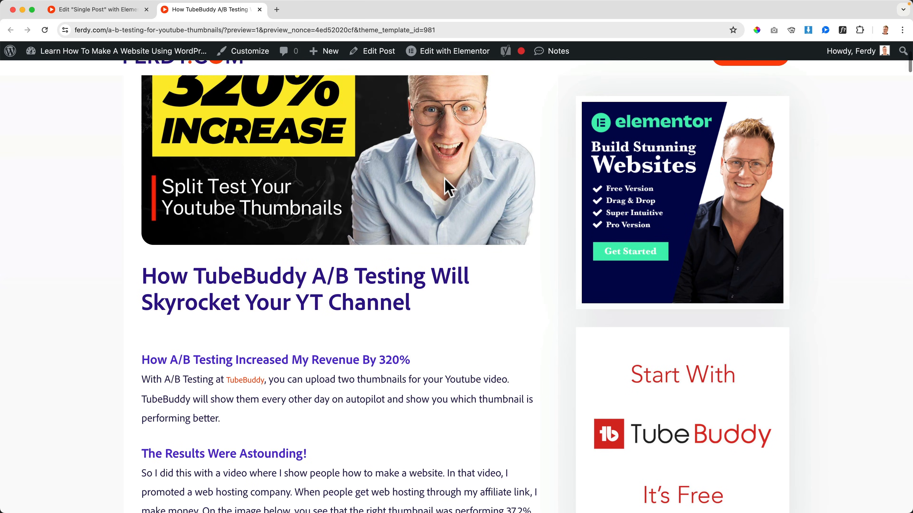
scroll(355, 209, "up", 15)
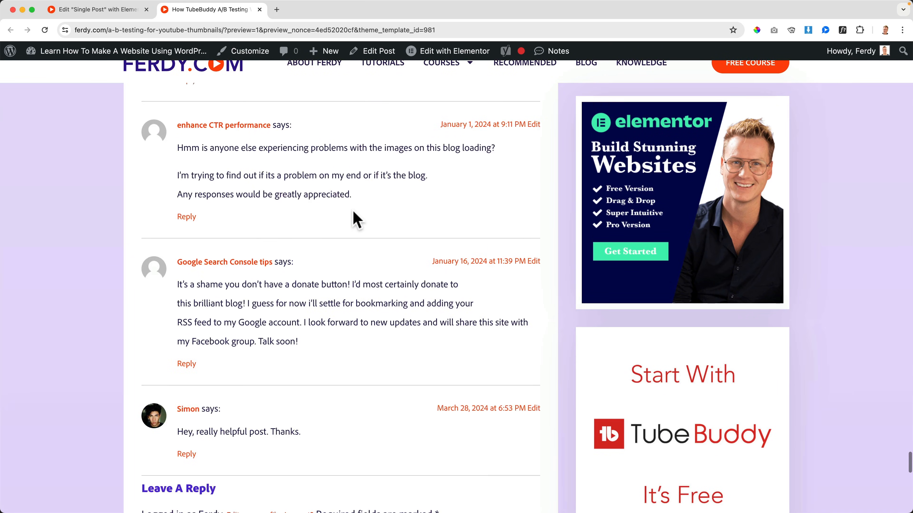
right_click(206, 277)
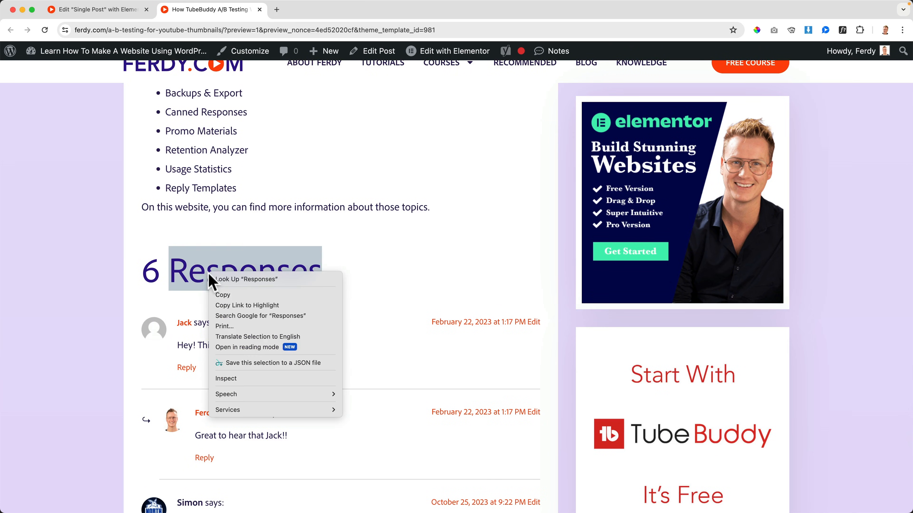
left_click(248, 379)
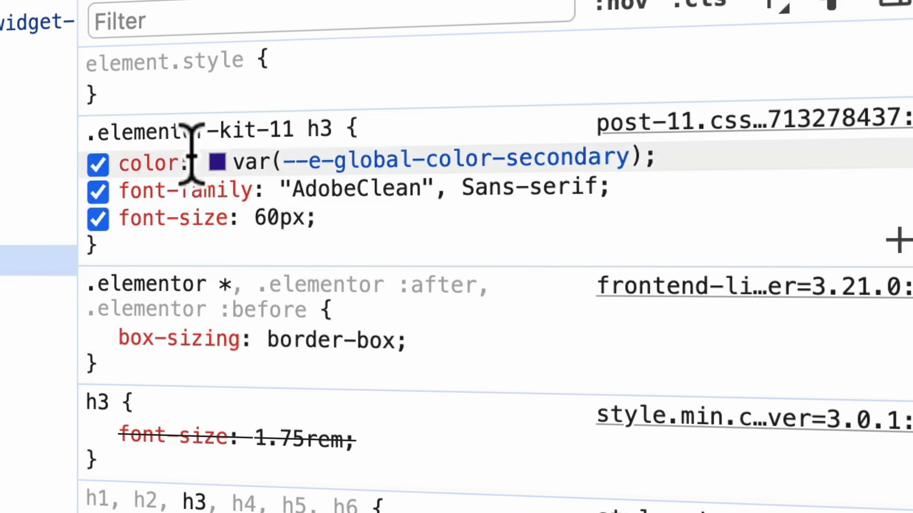
left_click_drag(153, 265, 82, 136)
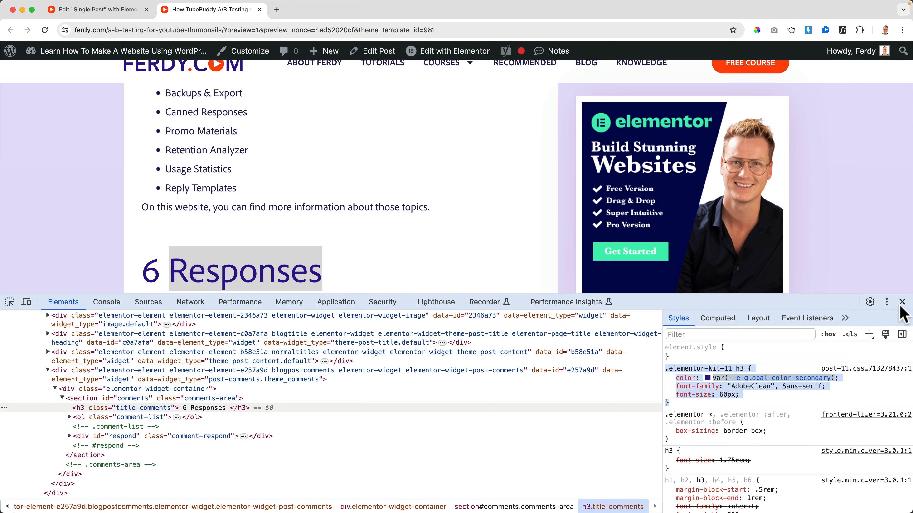
left_click(903, 281)
Step: Paste the .elementor-kit-11 h3 rule into the site's custom CSS, below the .elementor-kit-11 a rule
left_click(114, 9)
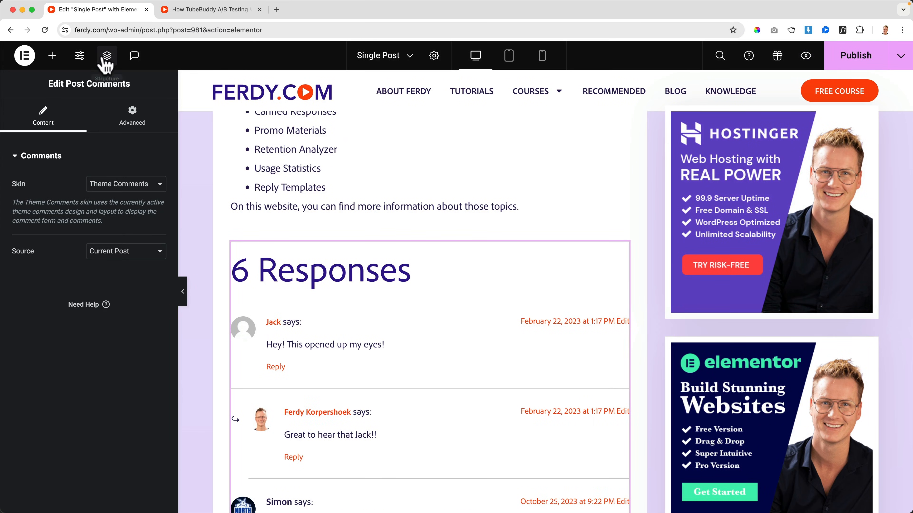
left_click(80, 56)
scroll(61, 378, "down", 5)
left_click(55, 338)
scroll(77, 347, "down", 6)
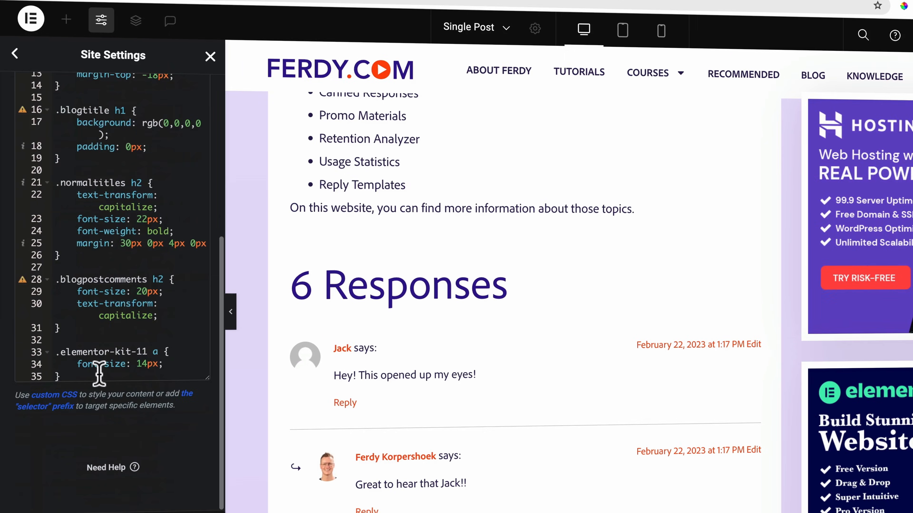
key("Return")
key("Return")
type(".elementor-kit-11 h3 {     color: var(--e-global-color-secondary);     font-family: \"AdobeClean\", Sans-serif;     font-size: 60px; }")
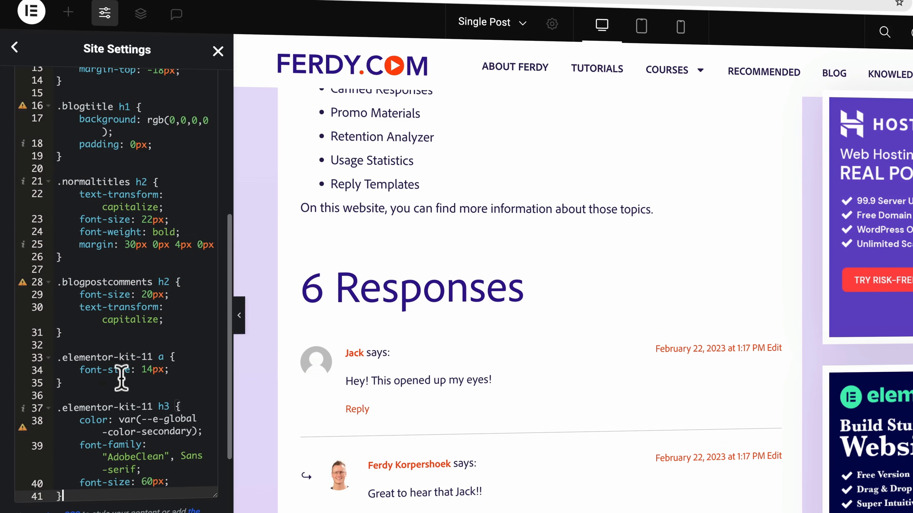
Step: Replace the color variable in the .elementor-kit-11 h3 rule with #FFF
scroll(121, 378, "down", 2)
left_click_drag(210, 372, 81, 364)
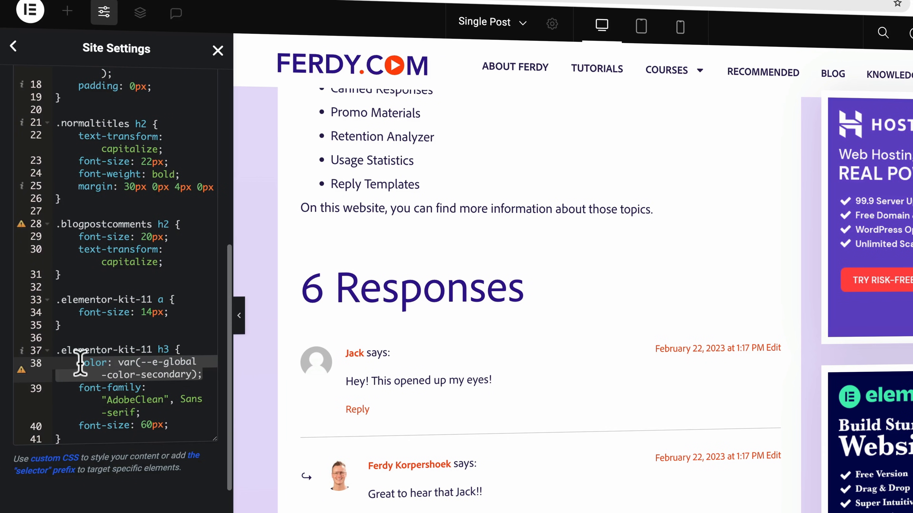
left_click(130, 375)
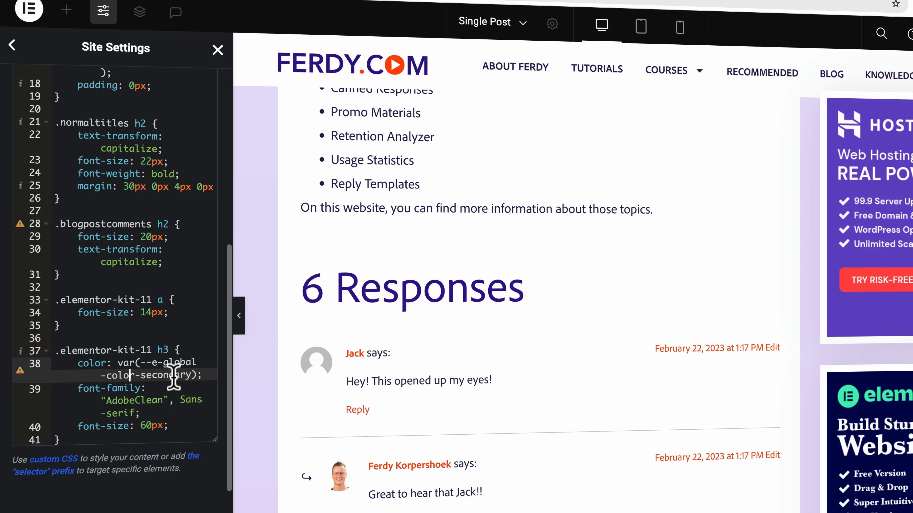
left_click_drag(196, 375, 131, 364)
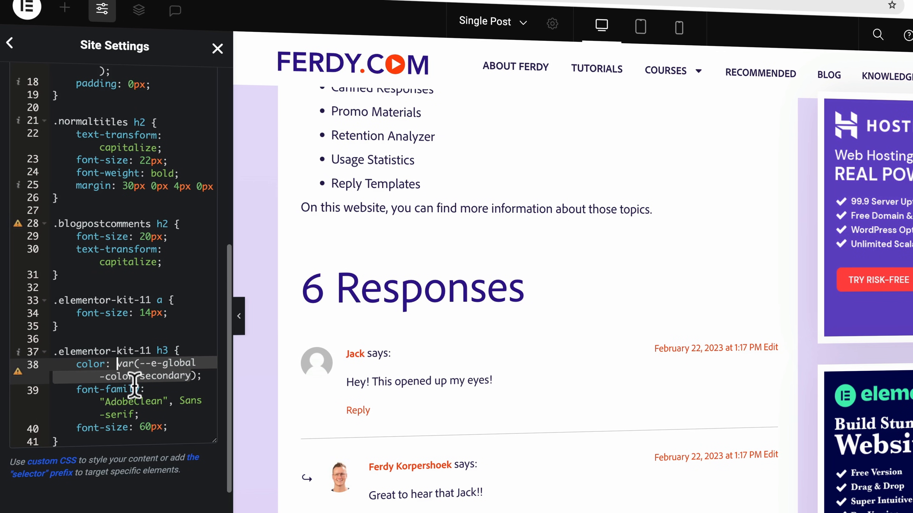
type("#000")
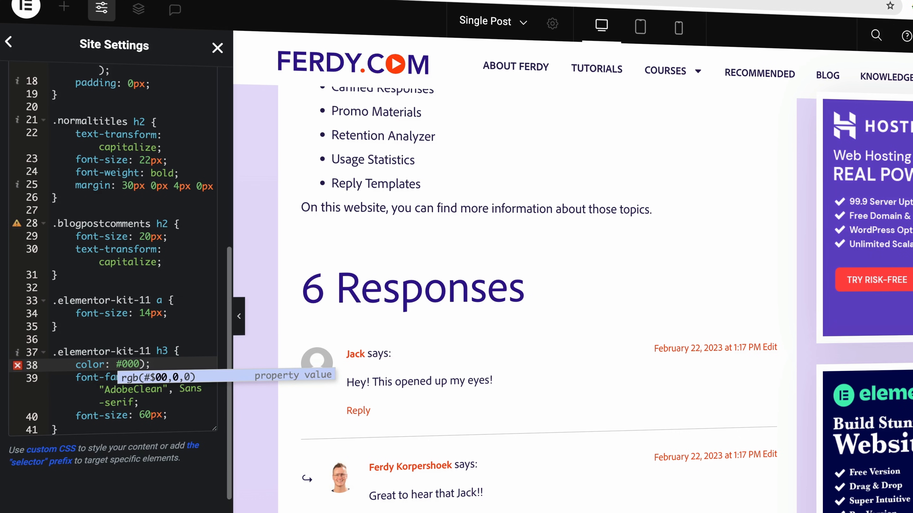
key("BackSpace")
key("BackSpace")
key("BackSpace")
type("FFF")
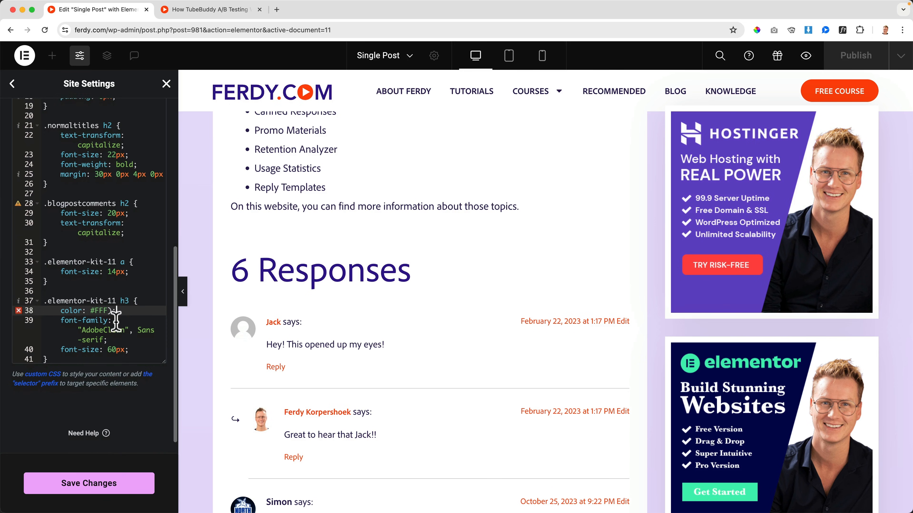
Step: Change the selector of the pasted rule to .blogpostcomments h3 and save the site settings
scroll(115, 322, "down", 1)
scroll(116, 322, "up", 1)
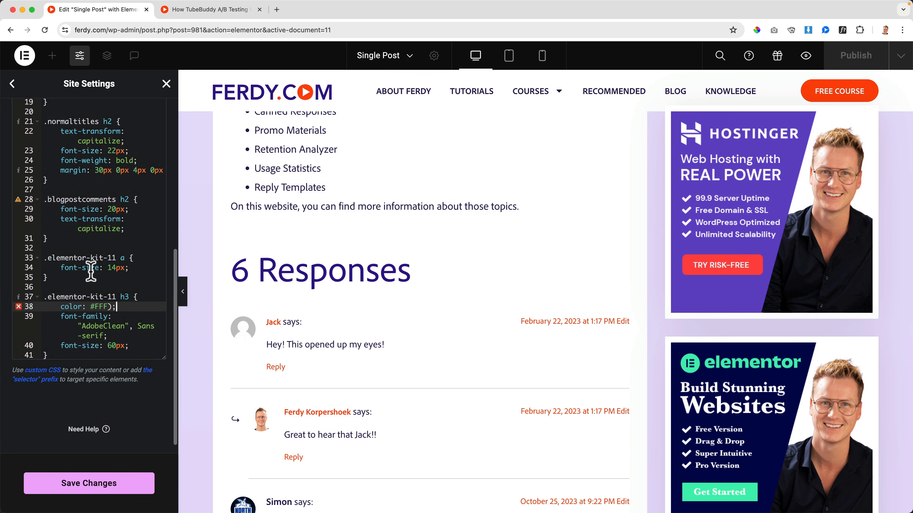
left_click(114, 198)
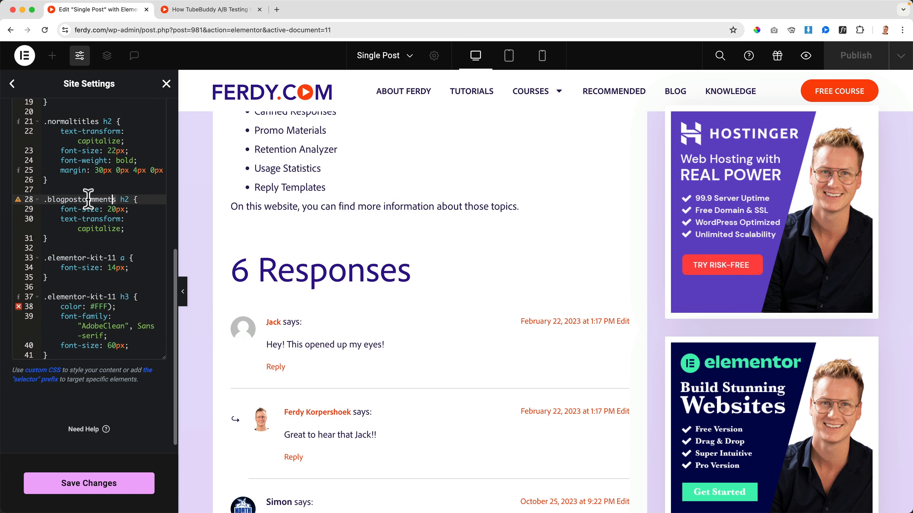
left_click(69, 297)
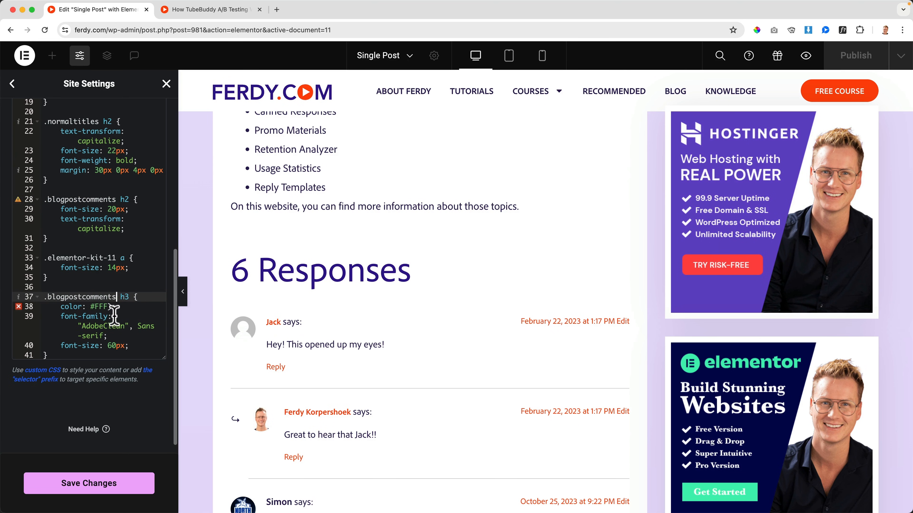
left_click(122, 307)
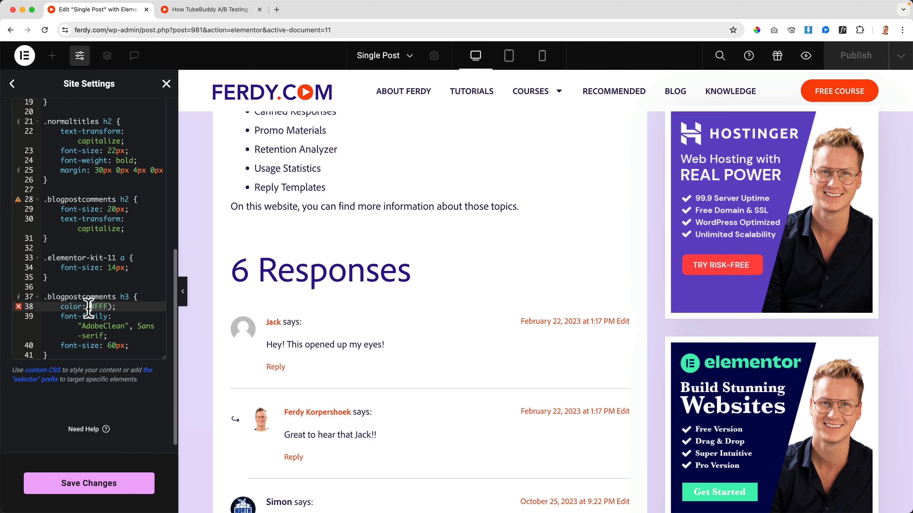
left_click(106, 485)
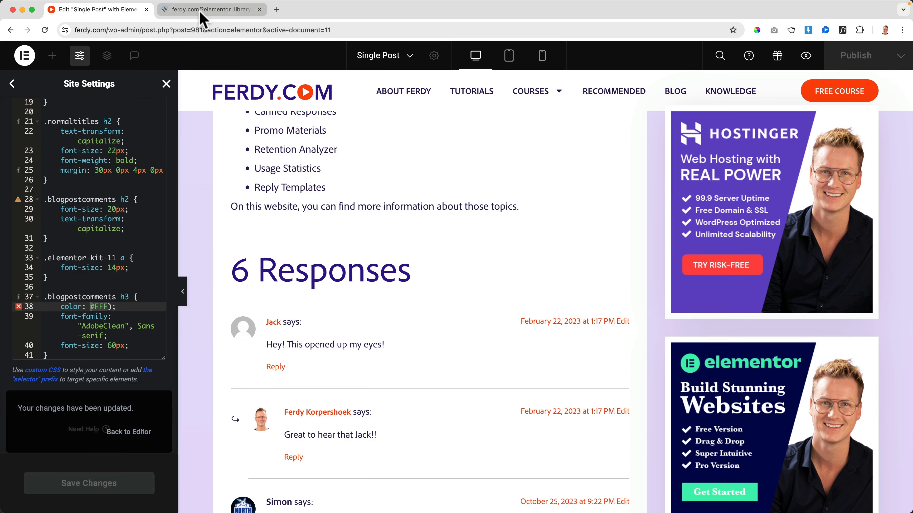
Step: Open the TubeBuddy A/B testing post from the live blog page and examine the headings in its comments section
left_click(204, 10)
left_click(591, 108)
scroll(232, 248, "down", 10)
scroll(230, 252, "up", 5)
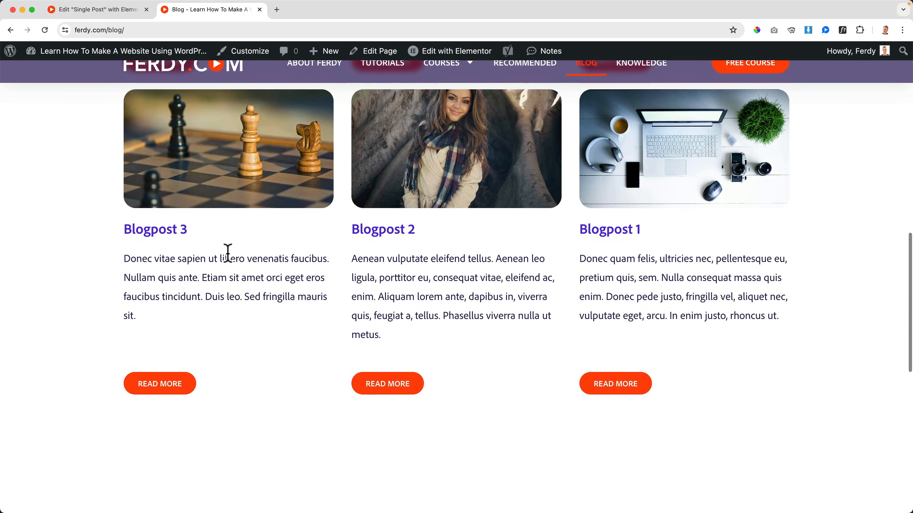
scroll(229, 255, "up", 10)
left_click(229, 229)
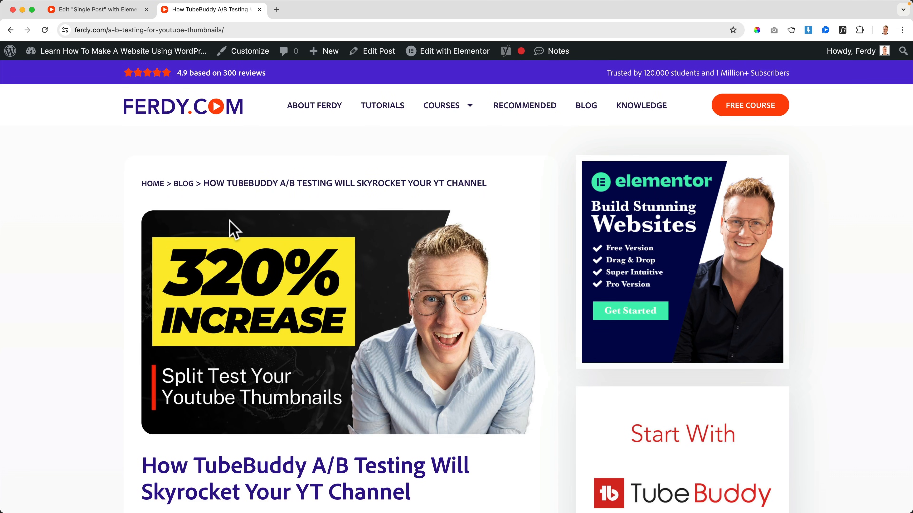
scroll(230, 224, "down", 15)
scroll(356, 251, "up", 8)
scroll(305, 254, "up", 10)
scroll(302, 259, "down", 10)
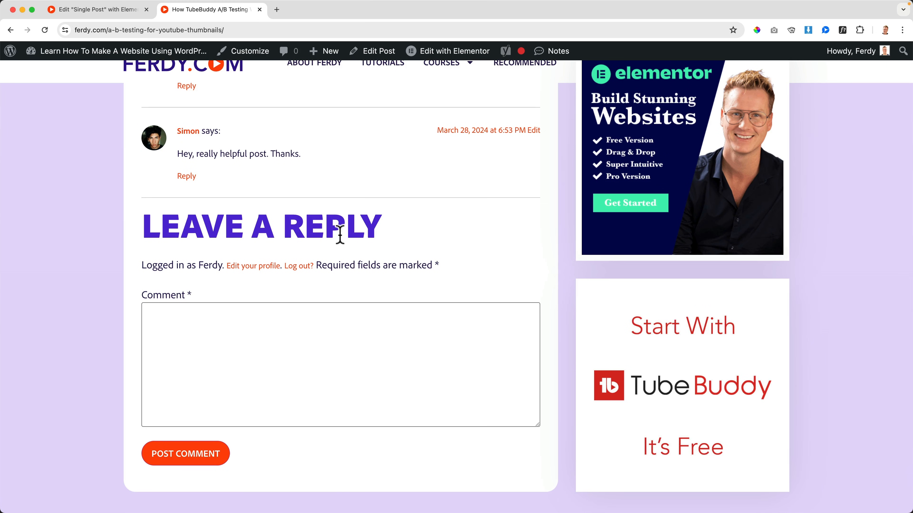
scroll(337, 234, "up", 10)
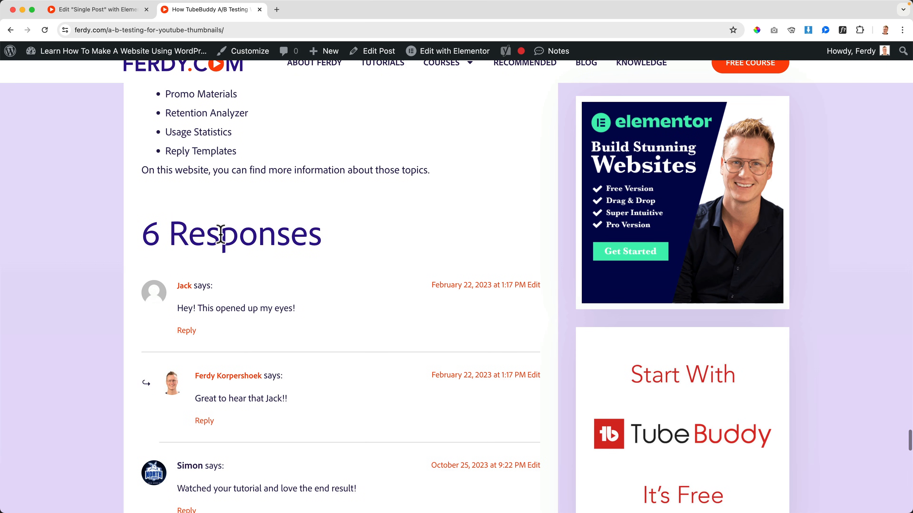
Step: Inspect the responses heading in the live post and copy its class name, title-comments
right_click(221, 236)
left_click(239, 343)
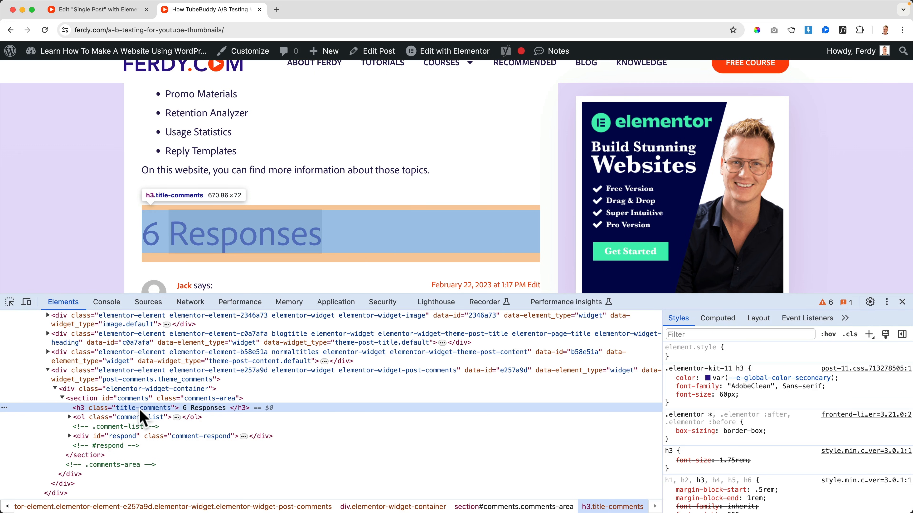
double_click(140, 409)
key("super+c")
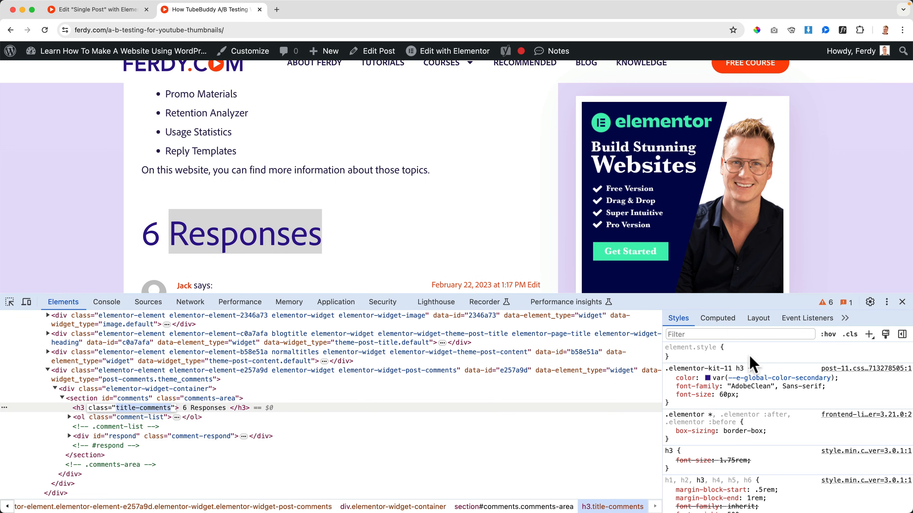
Step: Close the developer tools, return to the Elementor editor and undo the .blogpostcomments h3 rule in the custom CSS
left_click(902, 302)
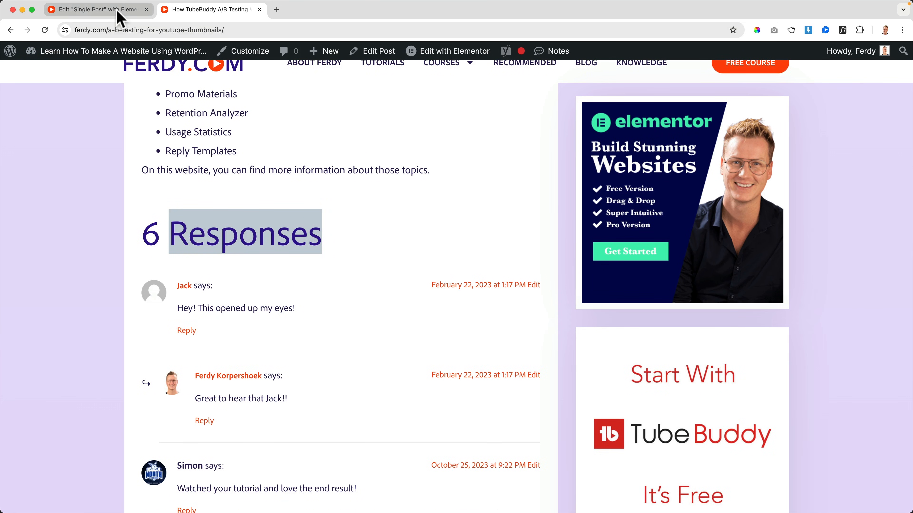
left_click(118, 11)
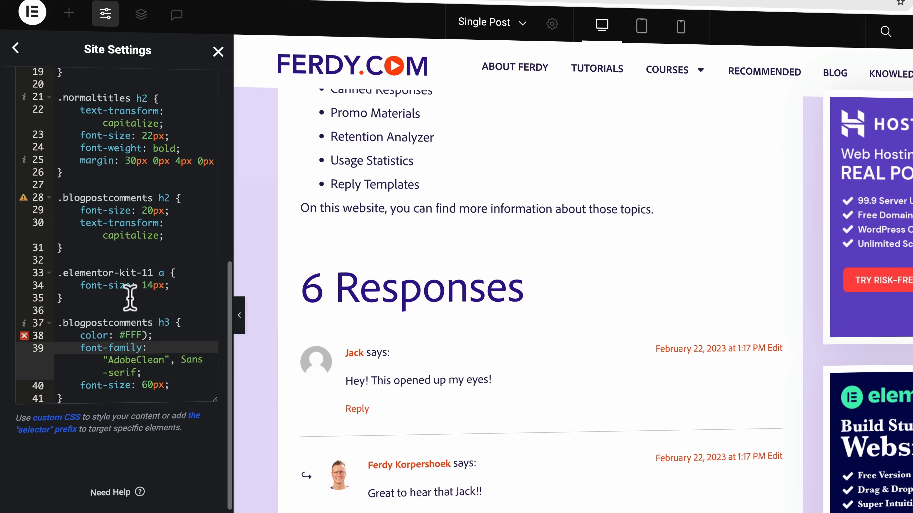
left_click(103, 280)
key("super+z")
key("super+z")
key("super+z")
key("super+z")
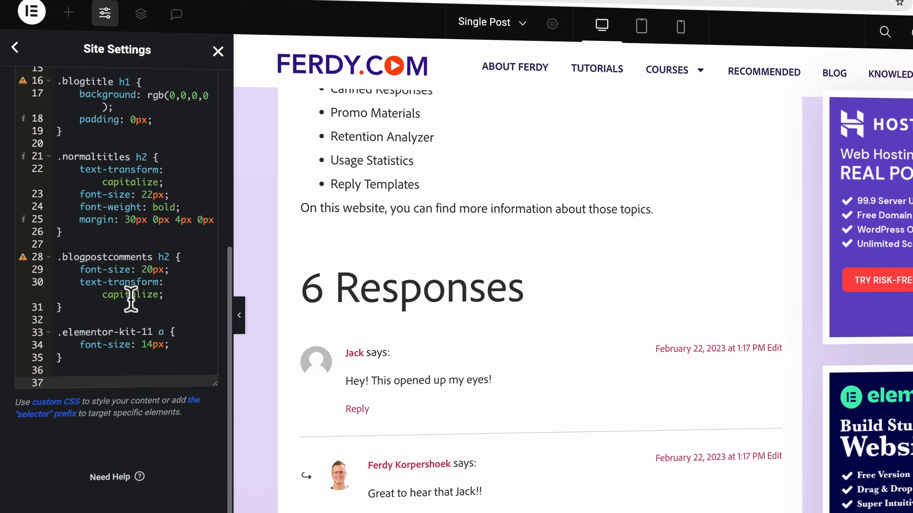
Step: Add an empty .title-comments rule at the end of the custom CSS, using the copied class name
scroll(523, 322, "down", 15)
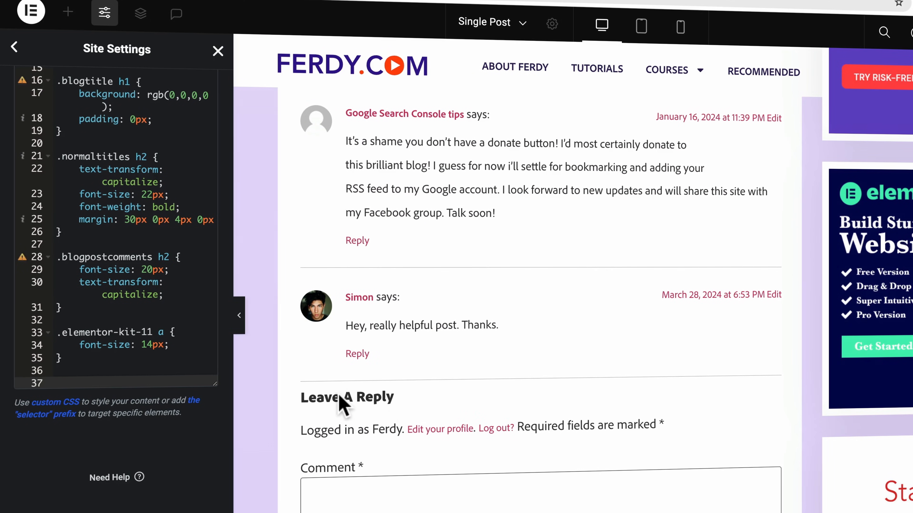
key("super+v")
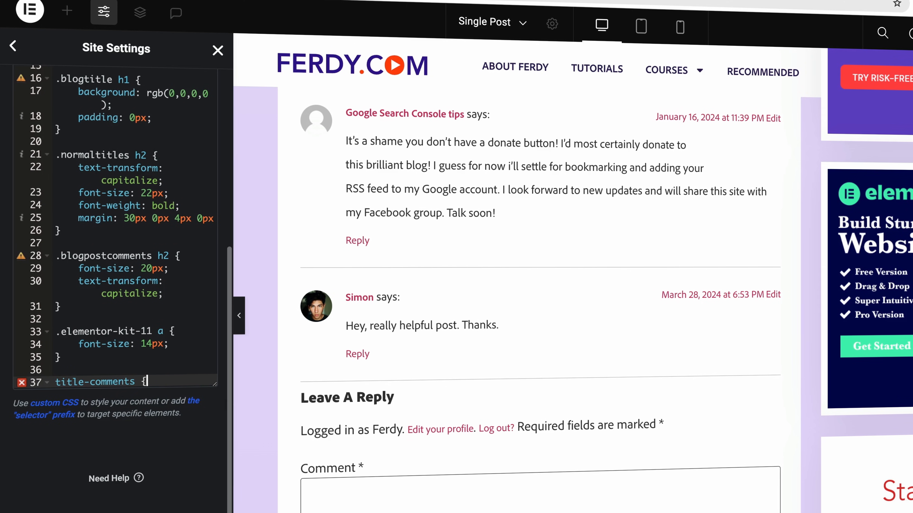
type("{")
key("Return")
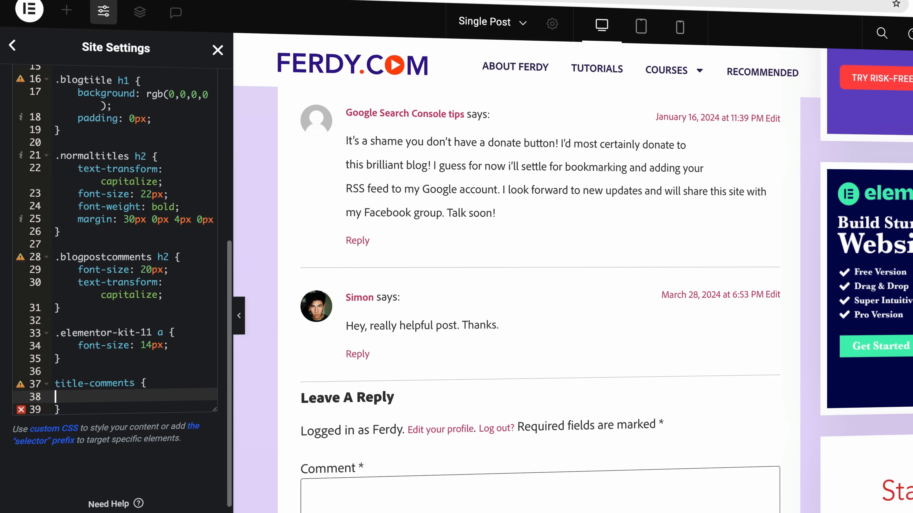
key("Up")
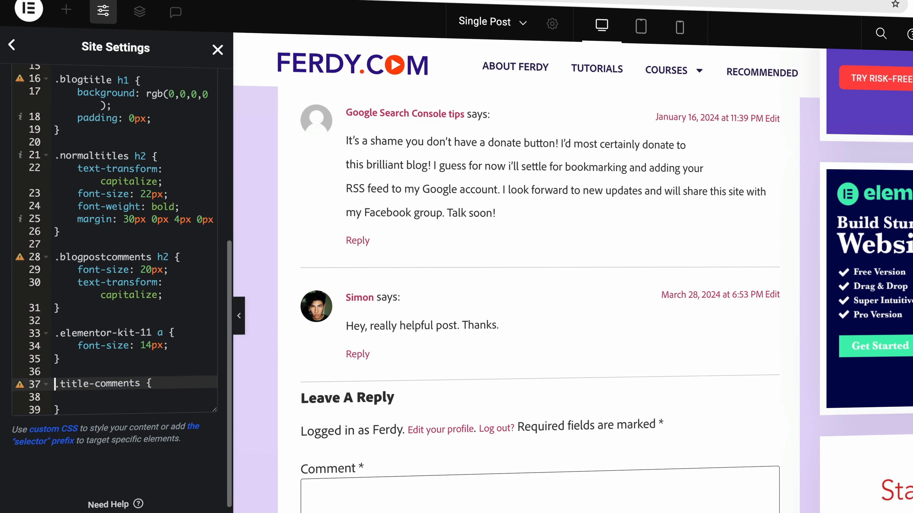
key("Down")
key("Down")
key("Up")
Step: Try the declaration background: #000; in the .title-comments rule and check the comments heading in the preview
type("background: ")
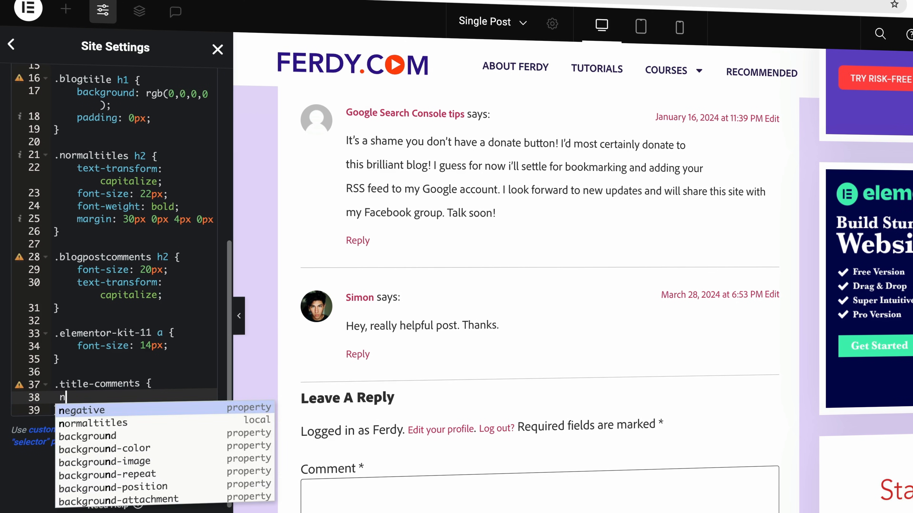
type("#000;")
scroll(387, 301, "up", 15)
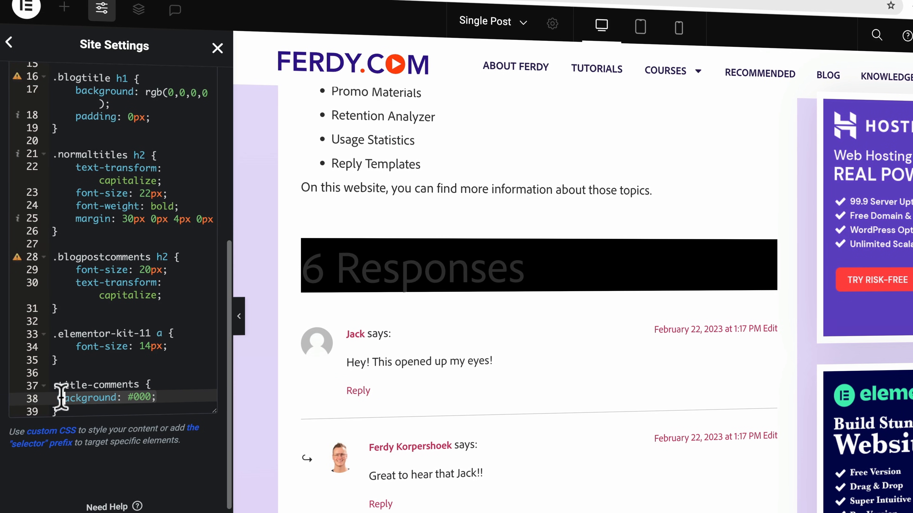
scroll(122, 315, "up", 5)
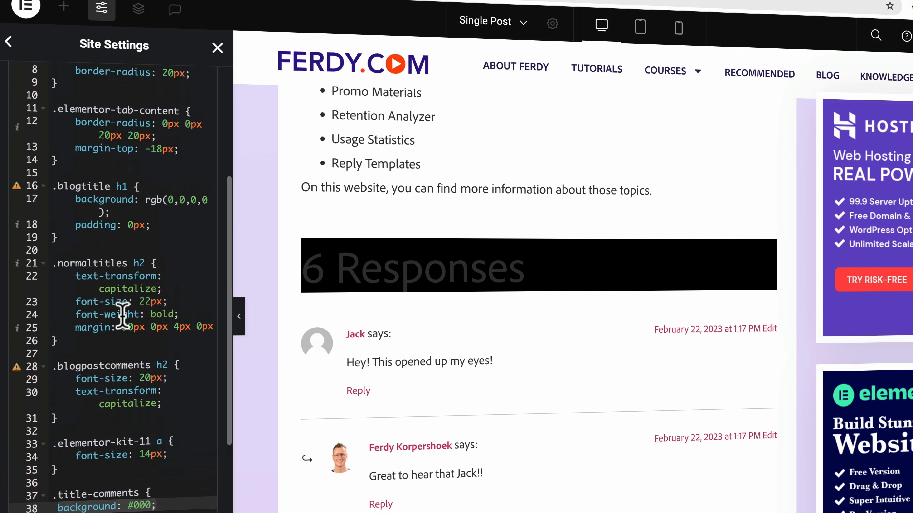
scroll(122, 316, "down", 5)
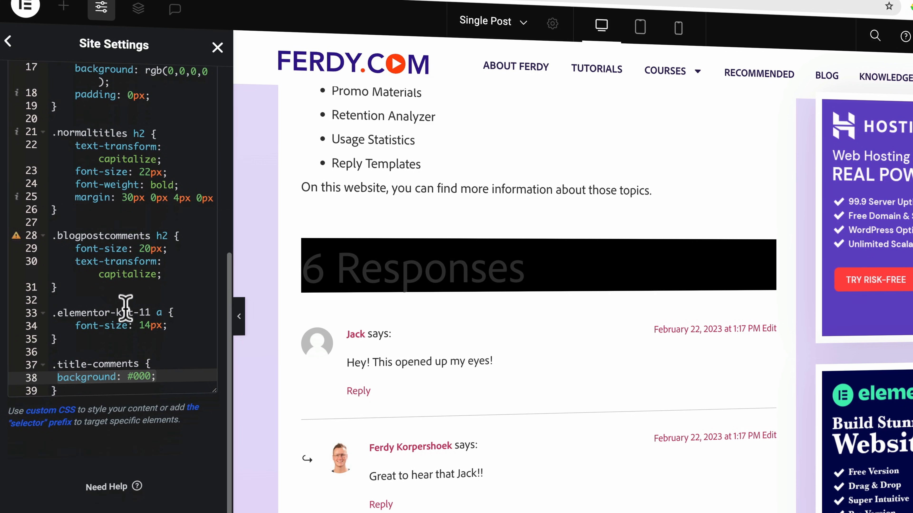
Step: Replace the background declaration in the .title-comments rule with font-size: 24px;
key("BackSpace")
type("font-si")
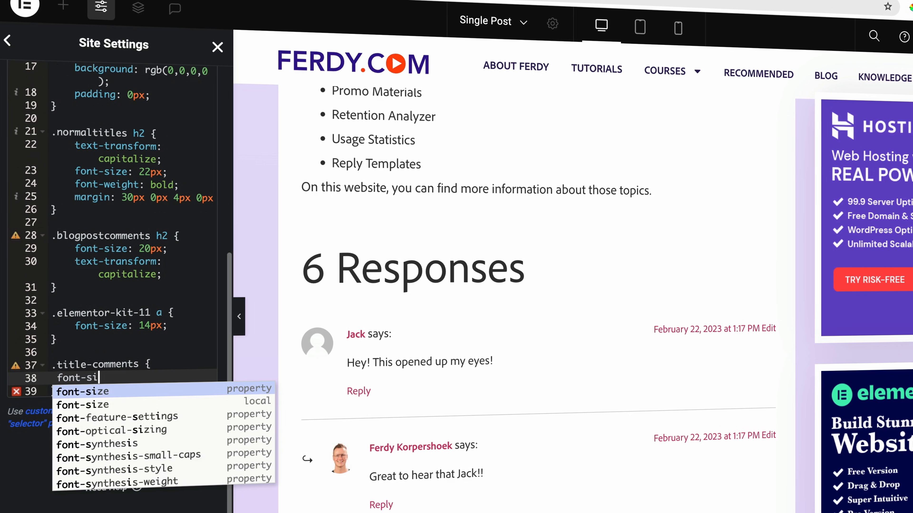
key("Return")
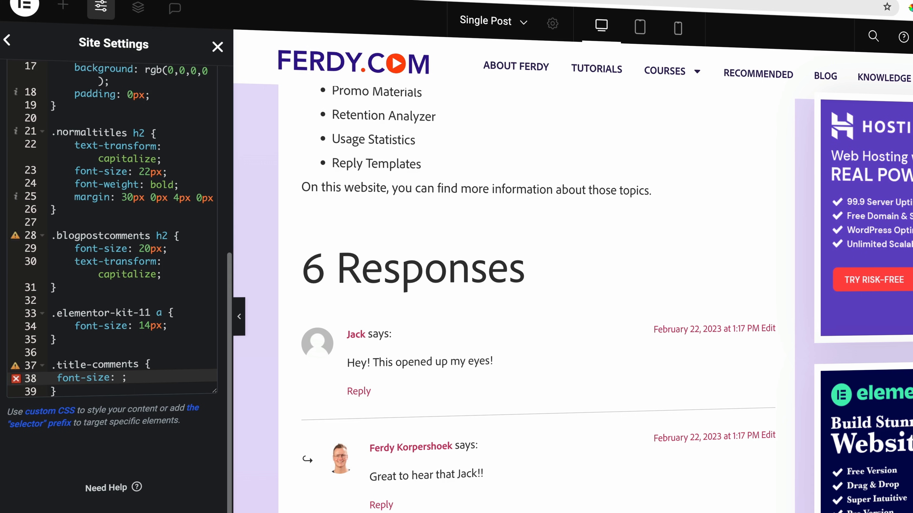
type("24px")
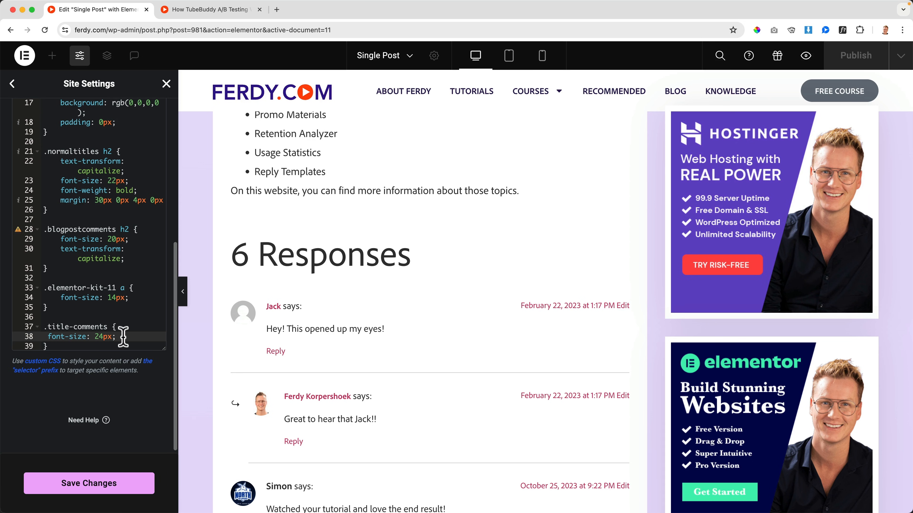
Step: Add font-weight: bold; as a second declaration in the .title-comments rule
key("Return")
type("font-wei")
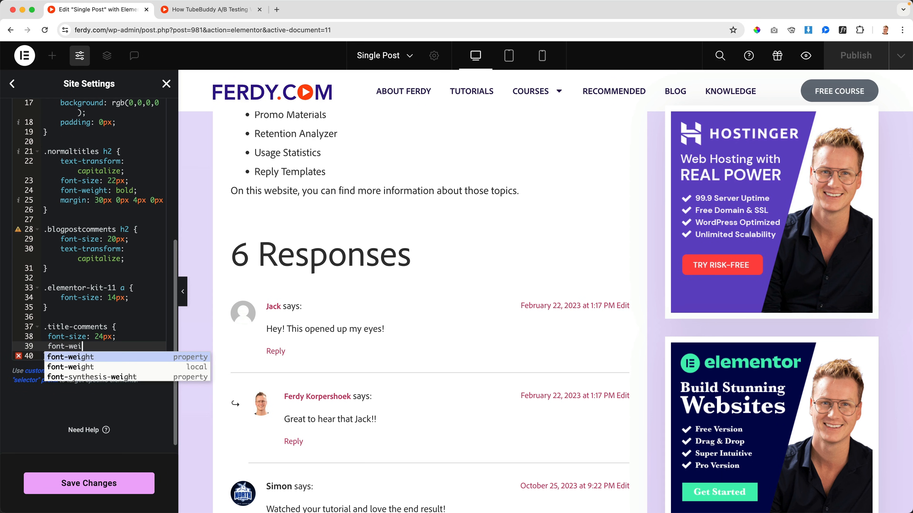
key("Return")
type("b")
key("Return")
type(";")
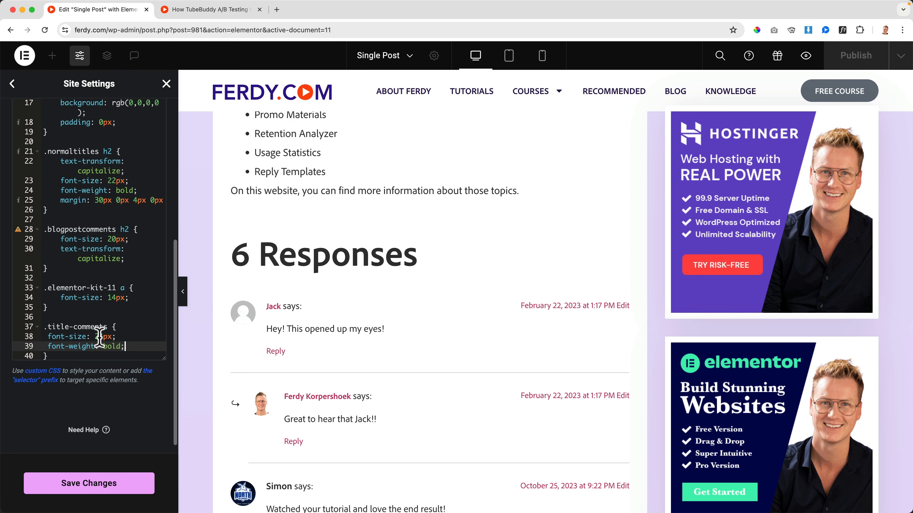
Step: Replace the font-size line in .title-comments with the link rule's font-size: 14px;, then save and close the site settings
left_click(71, 337)
left_click(95, 298)
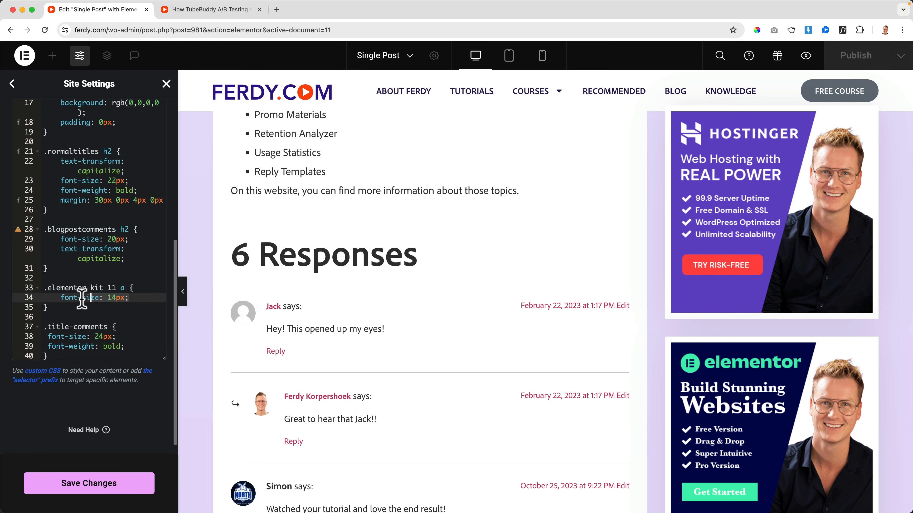
left_click(82, 336)
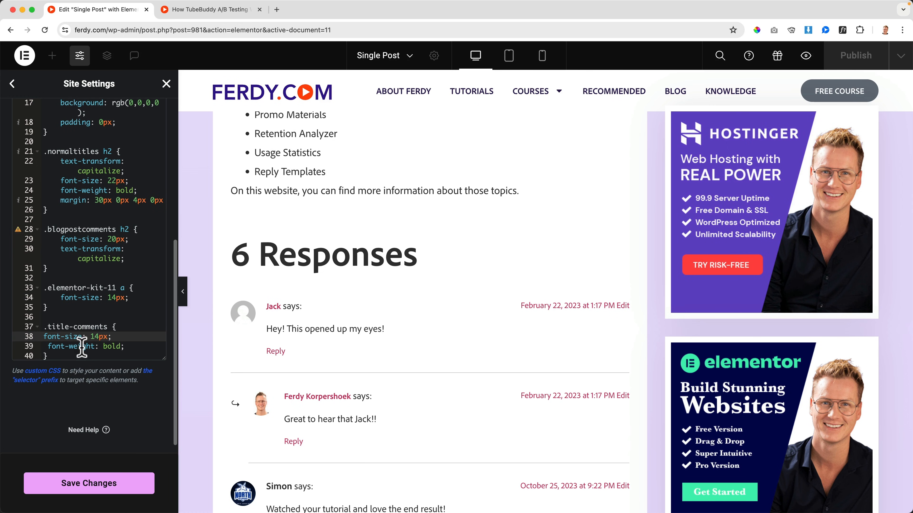
left_click(101, 482)
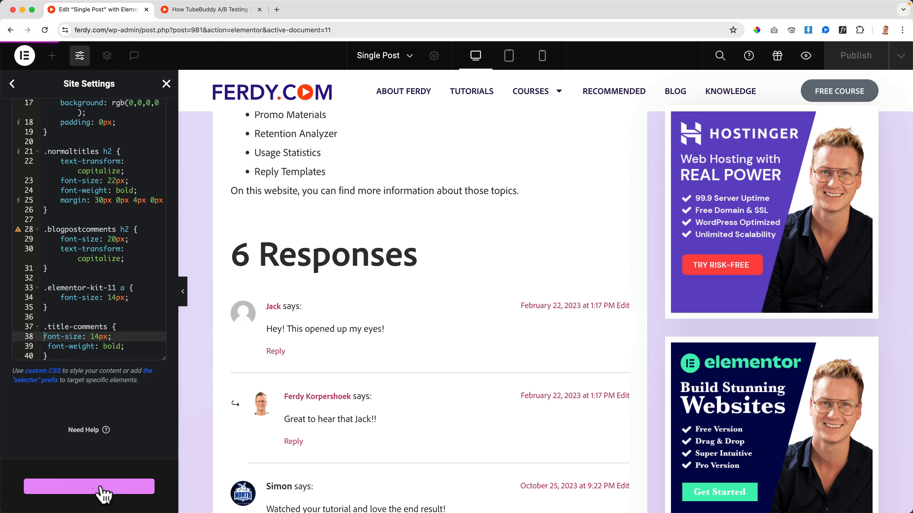
left_click(166, 83)
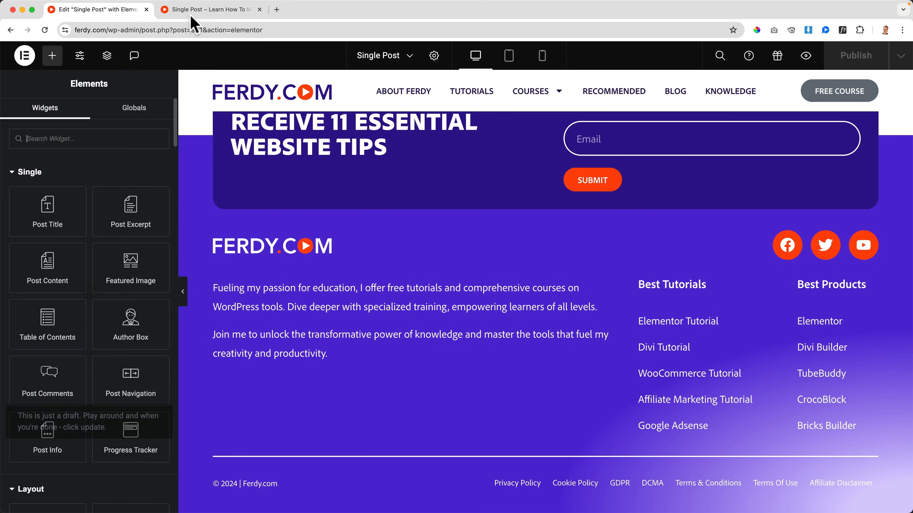
Step: Open the YouTube thumbnail A/B testing post from the live site's blog and check its comments heading
left_click(208, 9)
left_click(592, 112)
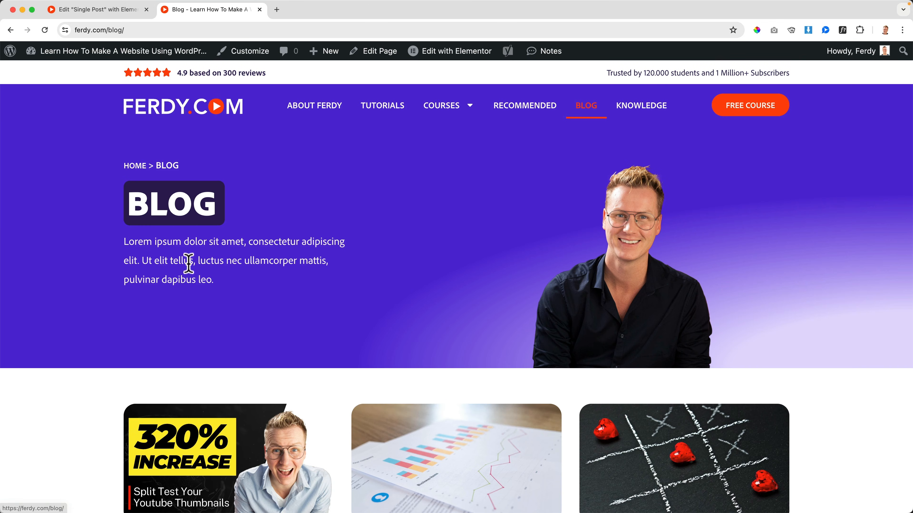
scroll(205, 252, "down", 8)
left_click(220, 178)
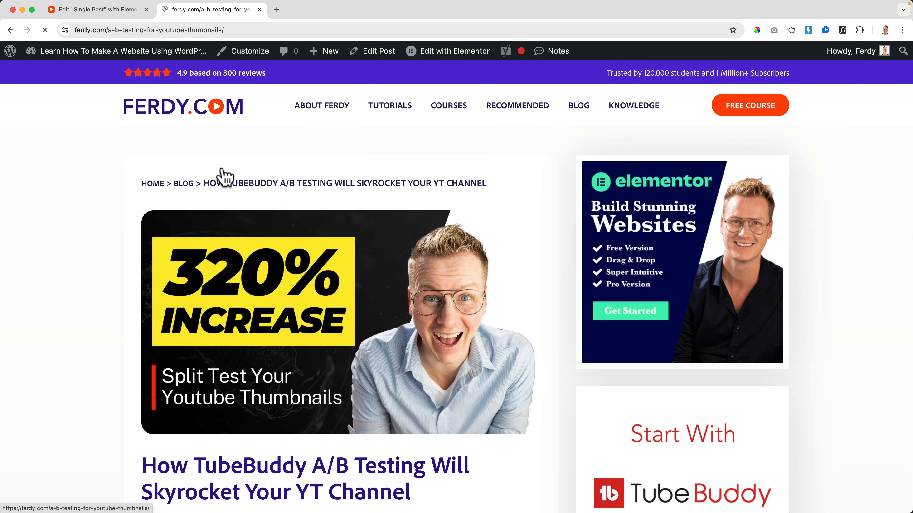
scroll(221, 176, "down", 20)
scroll(225, 177, "up", 15)
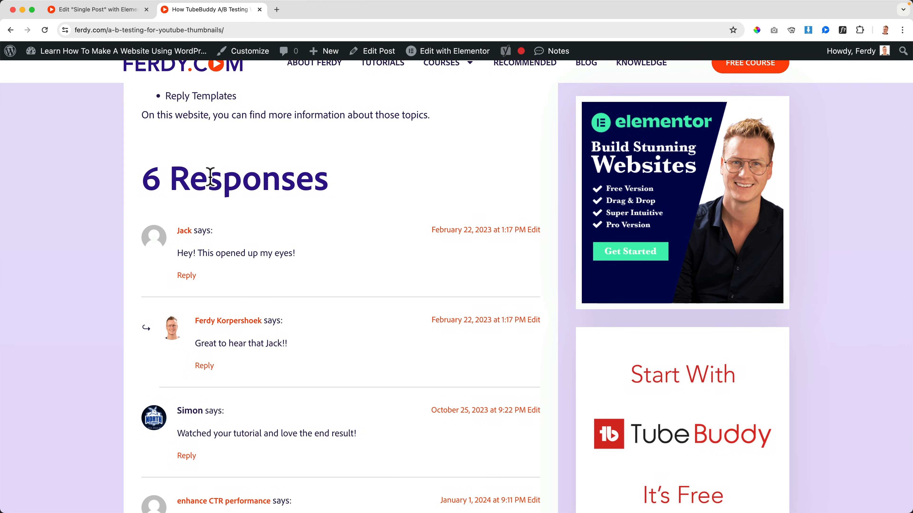
Step: Inspect the "6 Responses" heading, set the font-size in its .elementor-kit-11 h3 rule to 24px and select that whole rule
scroll(210, 177, "up", 1)
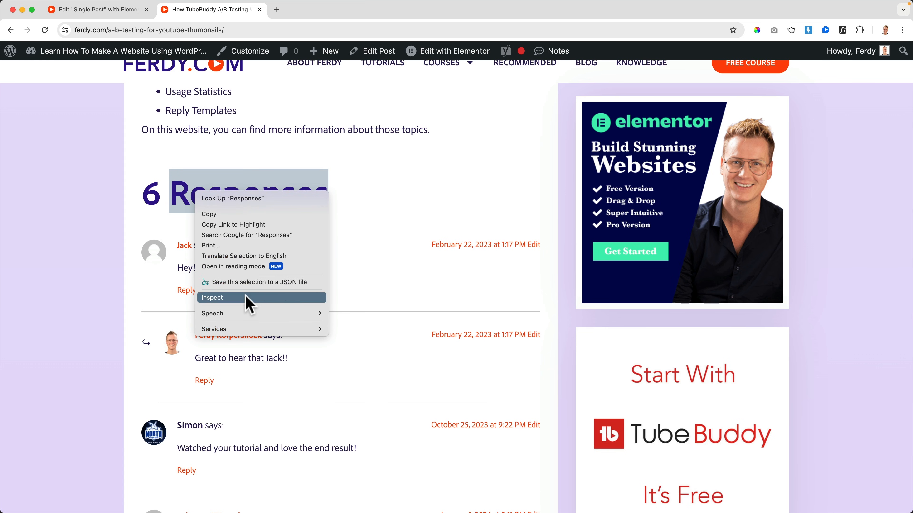
left_click(248, 298)
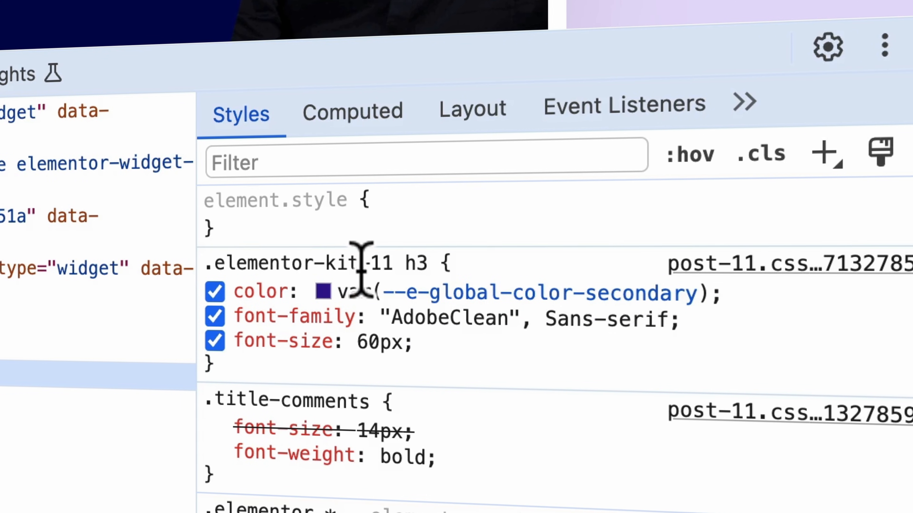
left_click_drag(275, 374, 198, 261)
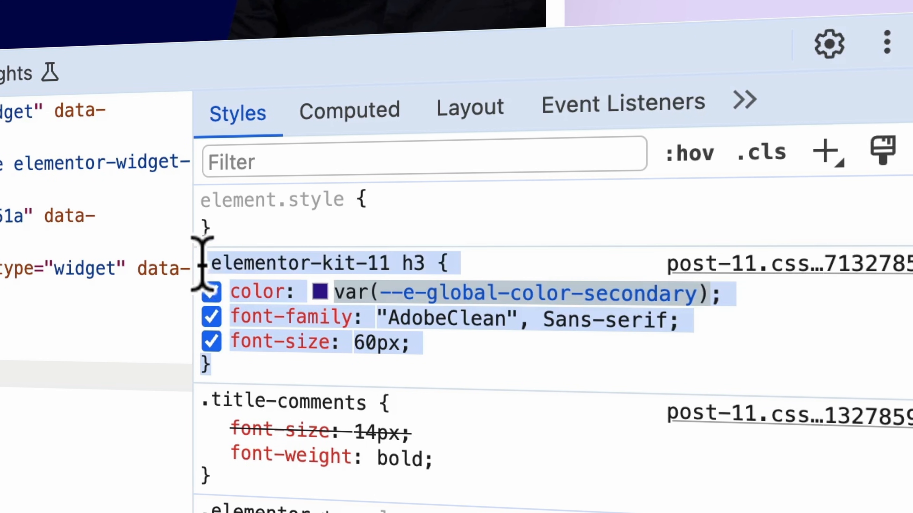
left_click(370, 343)
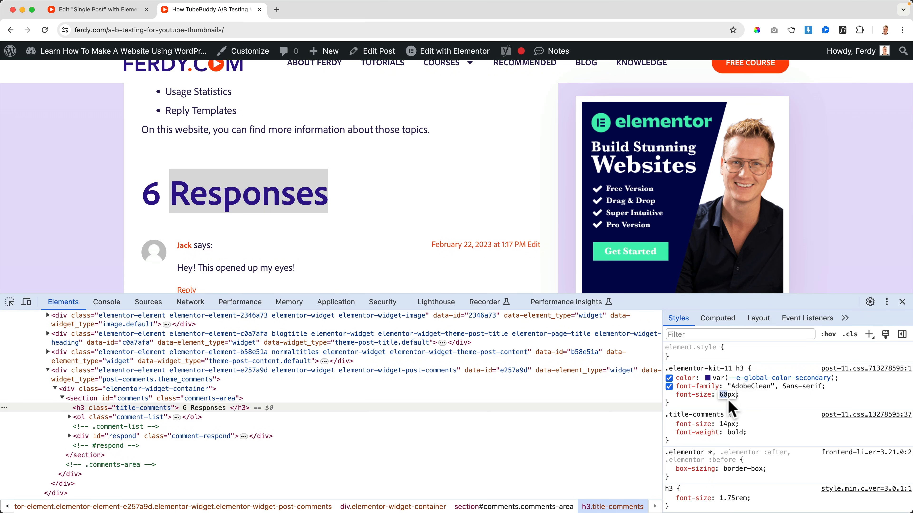
type("24")
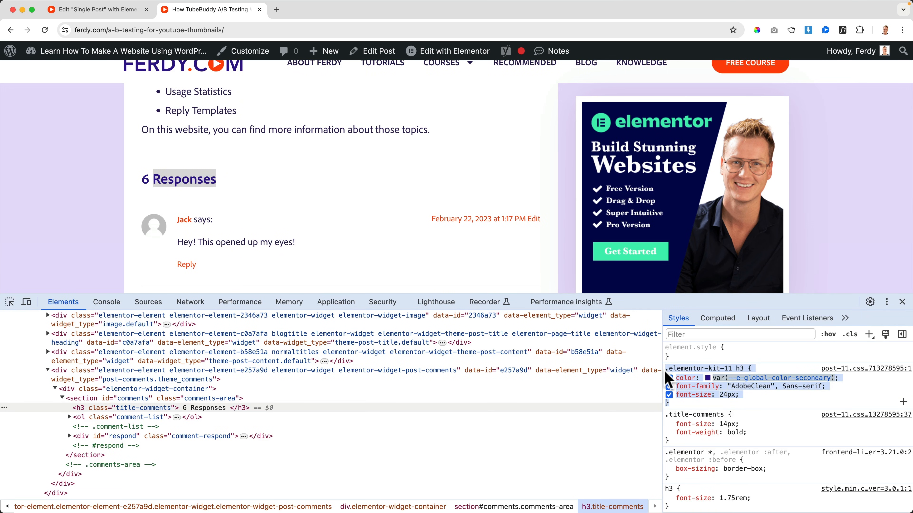
left_click(902, 302)
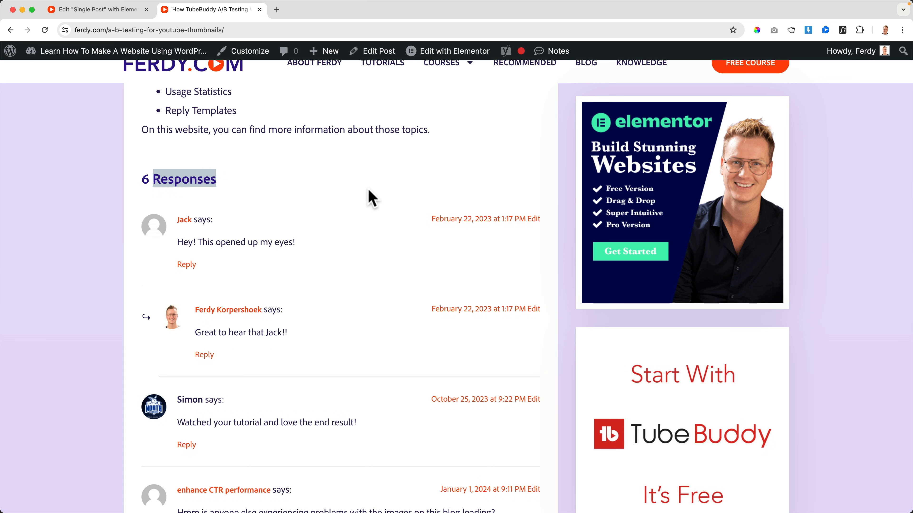
Step: Switch back to the Single Post template editor and open the site-wide Custom CSS with the post's "6 Responses" heading in the preview
left_click(126, 10)
left_click(80, 56)
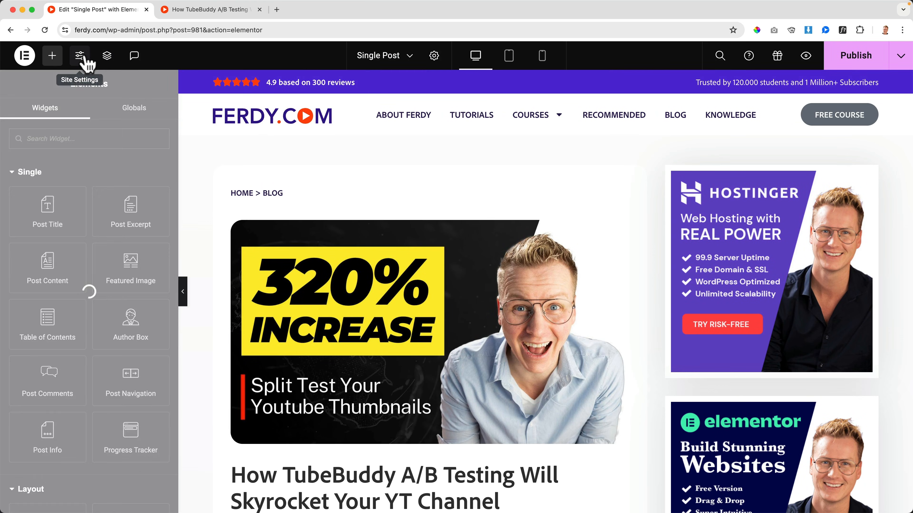
scroll(78, 419, "down", 5)
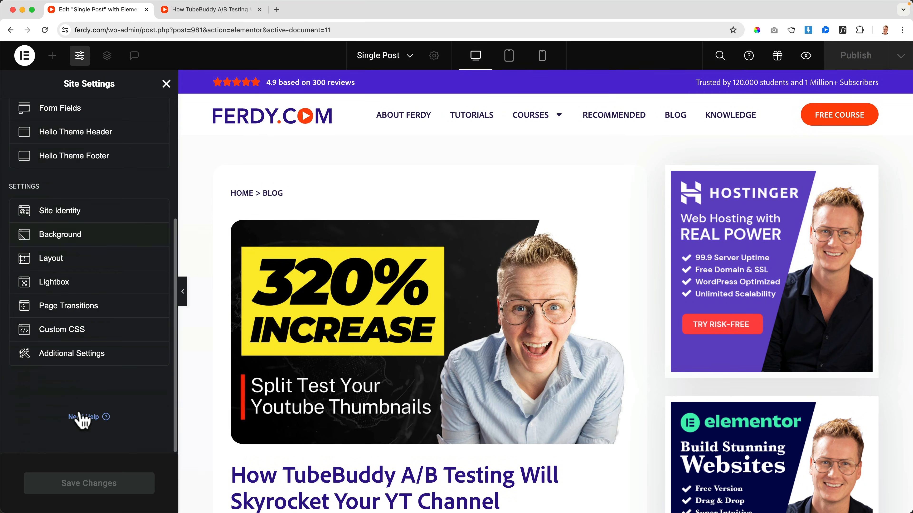
left_click(71, 331)
scroll(295, 353, "down", 2)
scroll(295, 353, "down", 20)
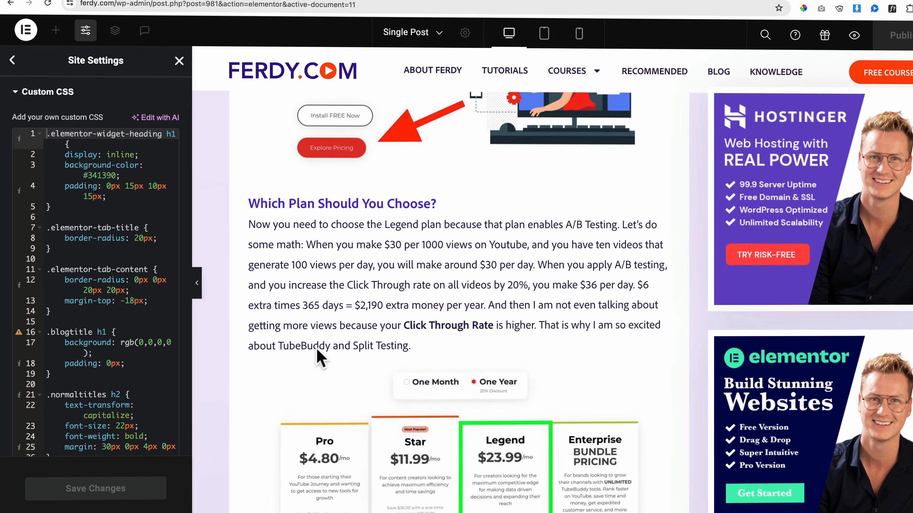
scroll(386, 347, "down", 20)
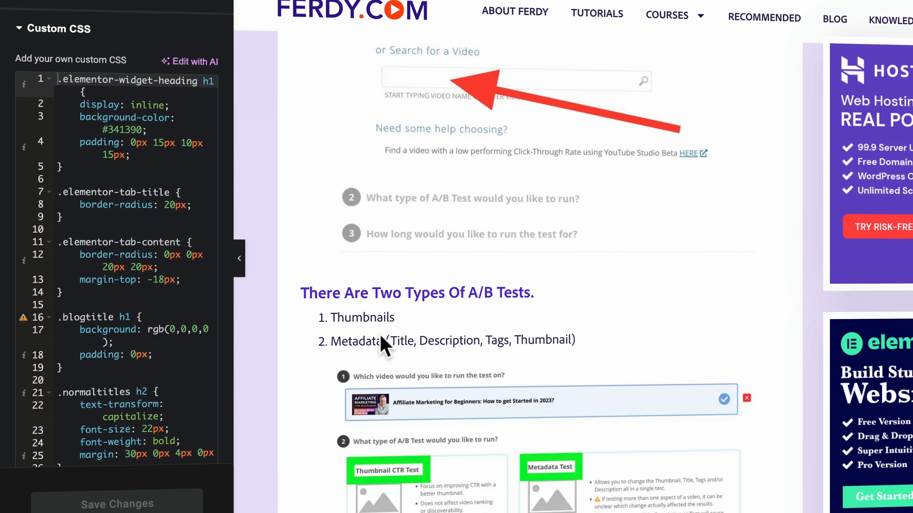
scroll(383, 342, "down", 10)
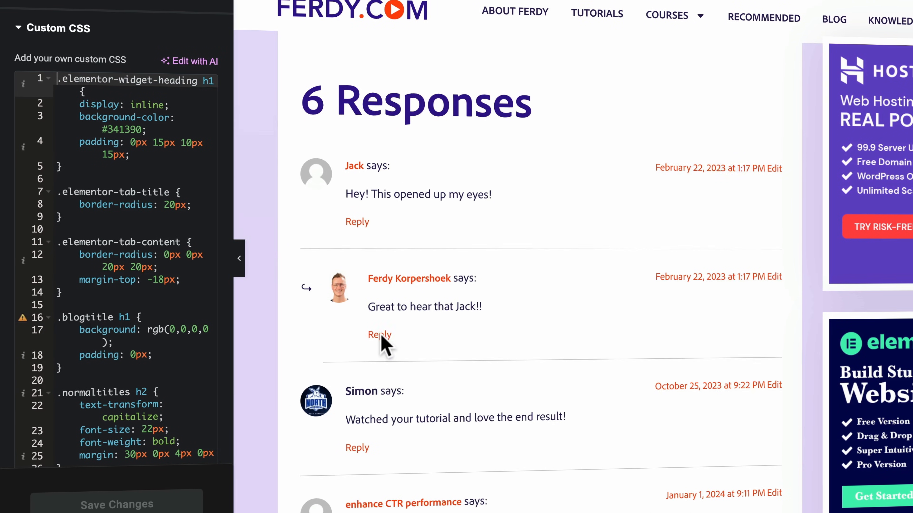
scroll(384, 342, "up", 1)
scroll(183, 342, "down", 8)
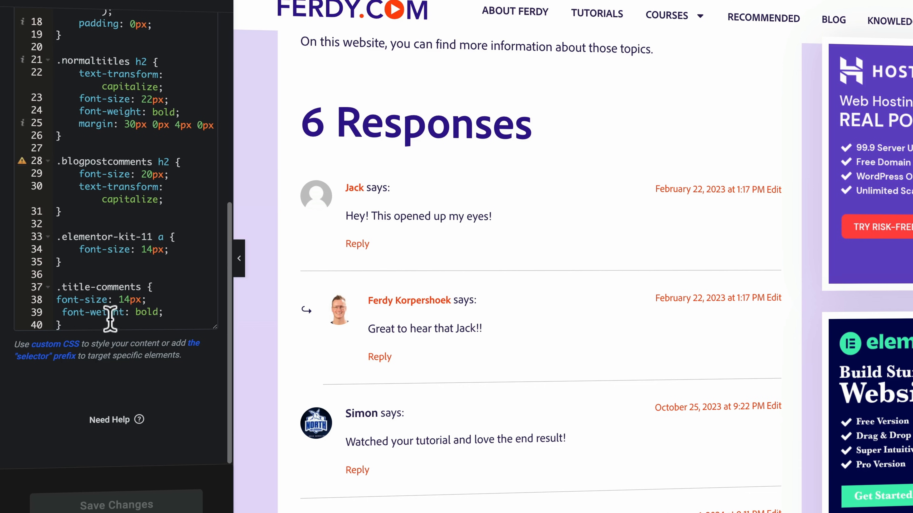
Step: Remove the font-size: 14px; line from the .title-comments rule and paste the copied .elementor-kit-11 h3 rule with font-size: 24px; below it
left_click(51, 299)
key("BackSpace")
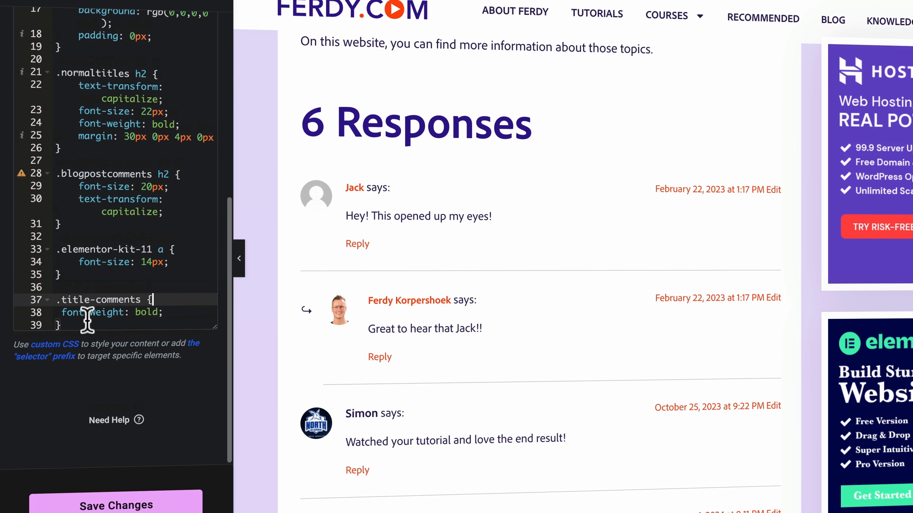
left_click(84, 324)
key("Return")
key("Return")
type(".elementor-kit-11 h3 {     color: var(--e-global-color-secondary);     font-family: \"AdobeClean\", Sans-serif;     font-size: 24px; }")
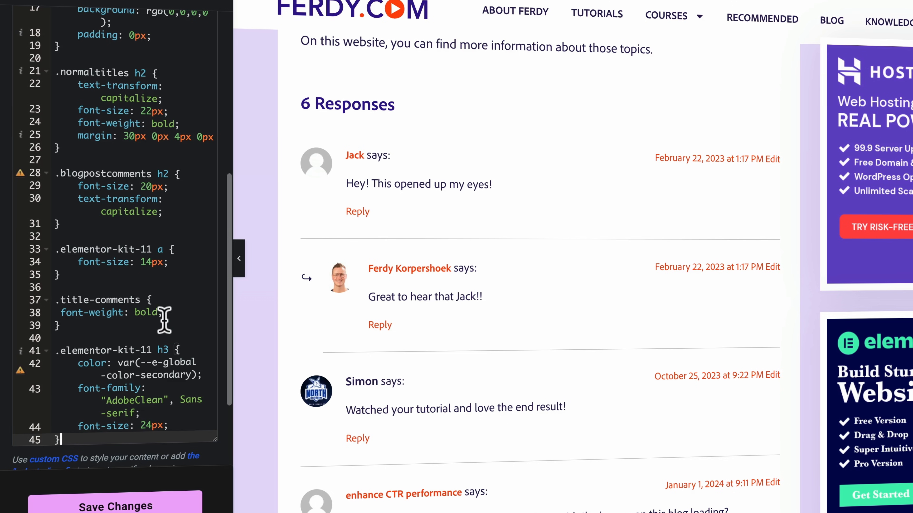
left_click_drag(100, 327, 55, 300)
key("BackSpace")
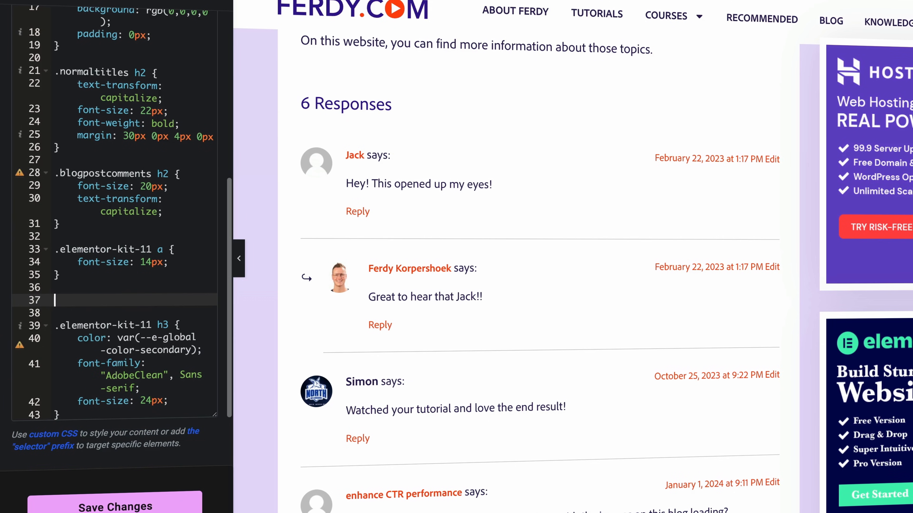
key("ctrl+z")
Step: Move the font-weight: bold; declaration from the .title-comments rule to the end of the .elementor-kit-11 h3 rule
left_click_drag(171, 311, 47, 311)
key("ctrl+c")
key("BackSpace")
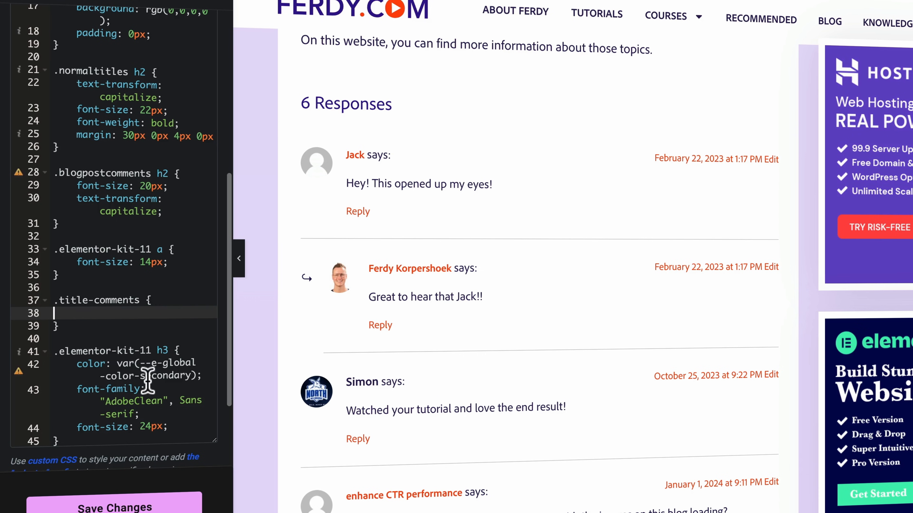
left_click(177, 426)
key("Return")
key("ctrl+v")
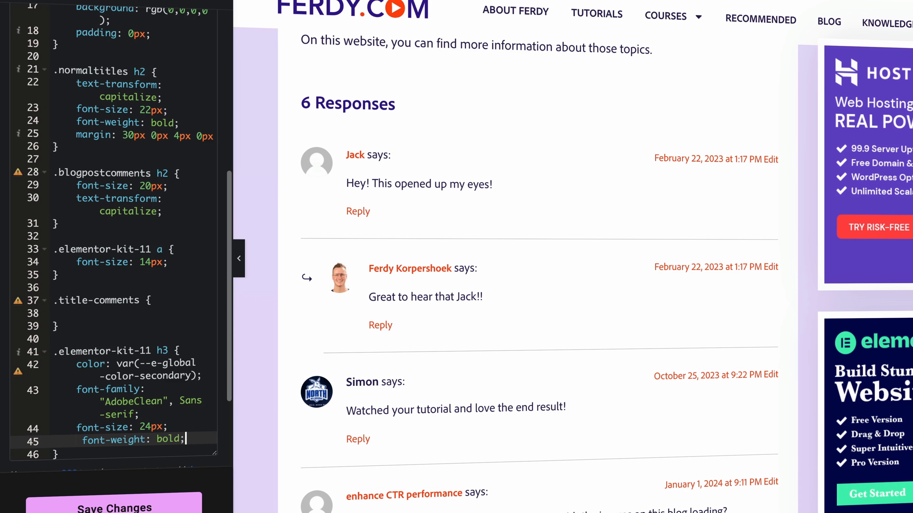
Step: Delete the emptied .title-comments rule together with the blank lines after it
left_click_drag(69, 325, 53, 305)
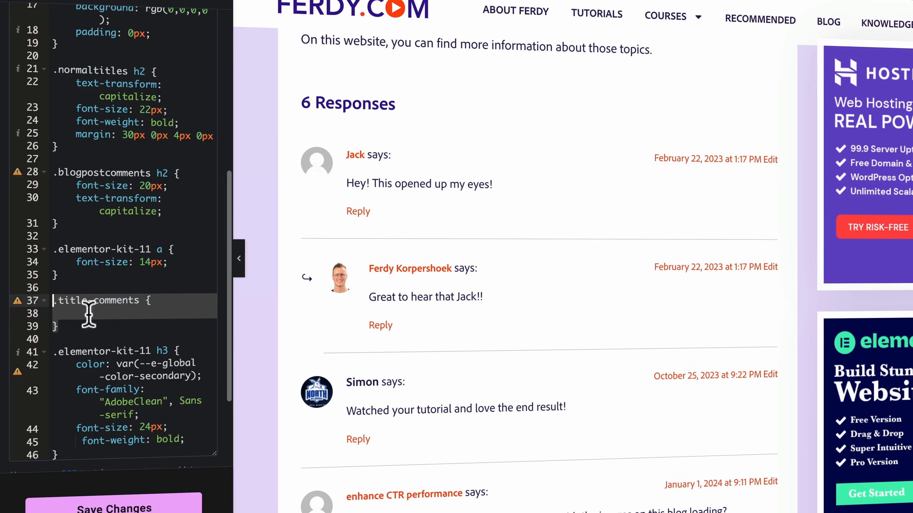
key("Delete")
key("Delete")
key("Delete")
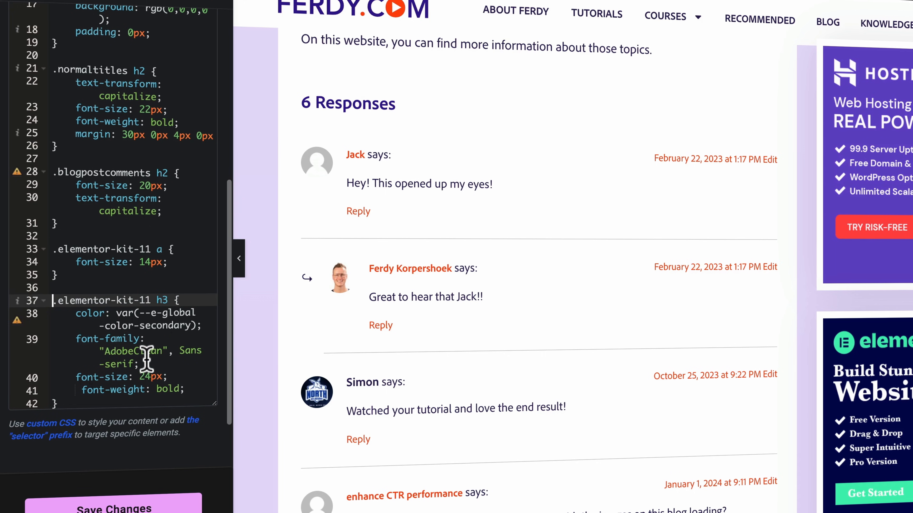
Step: Remove the color and font-family declarations from the .elementor-kit-11 h3 rule and save the site settings
left_click_drag(156, 363, 40, 316)
key("Delete")
key("BackSpace")
key("BackSpace")
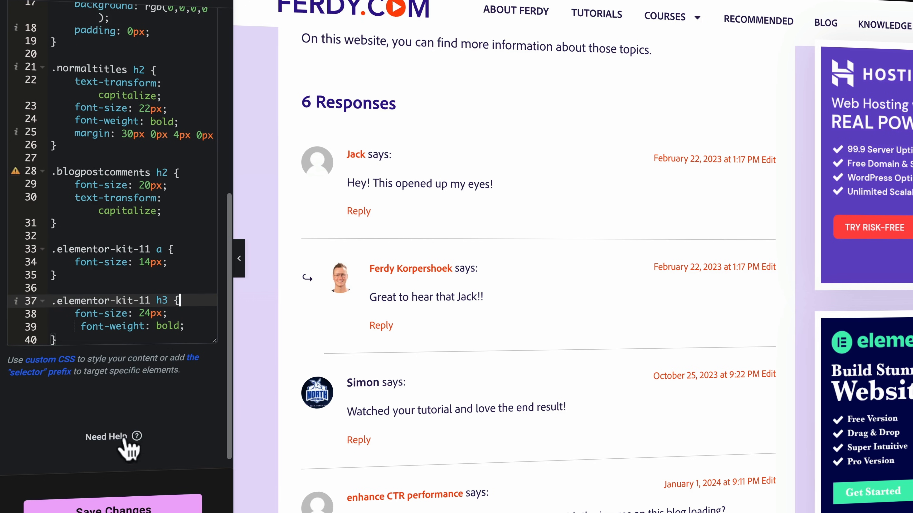
left_click(127, 507)
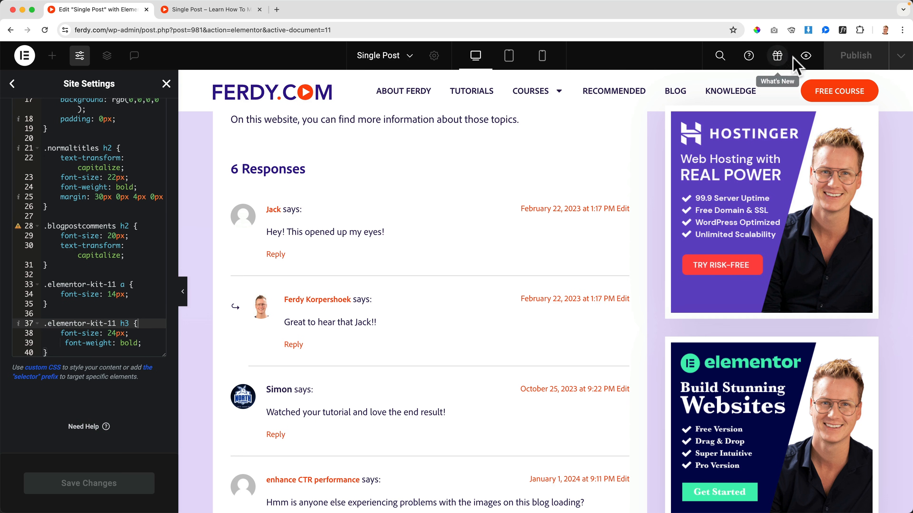
Step: Preview the template, open the YouTube thumbnails A/B testing post from the live blog and examine its comments section down to the reply form
left_click(806, 56)
left_click(373, 9)
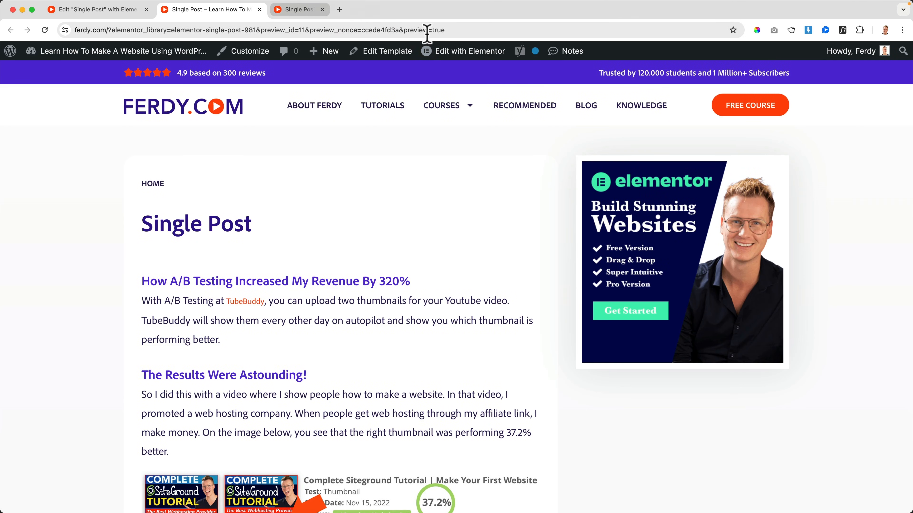
left_click(586, 105)
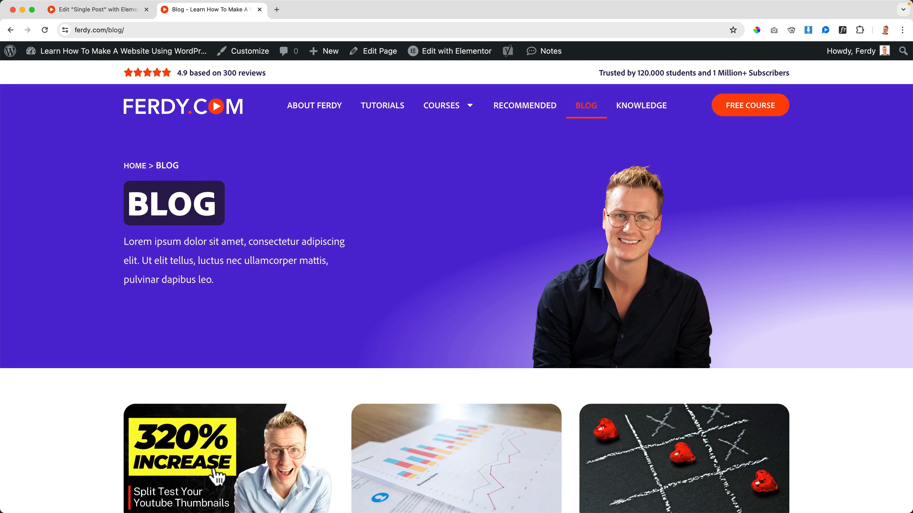
left_click(203, 454)
scroll(341, 304, "down", 15)
scroll(341, 304, "down", 20)
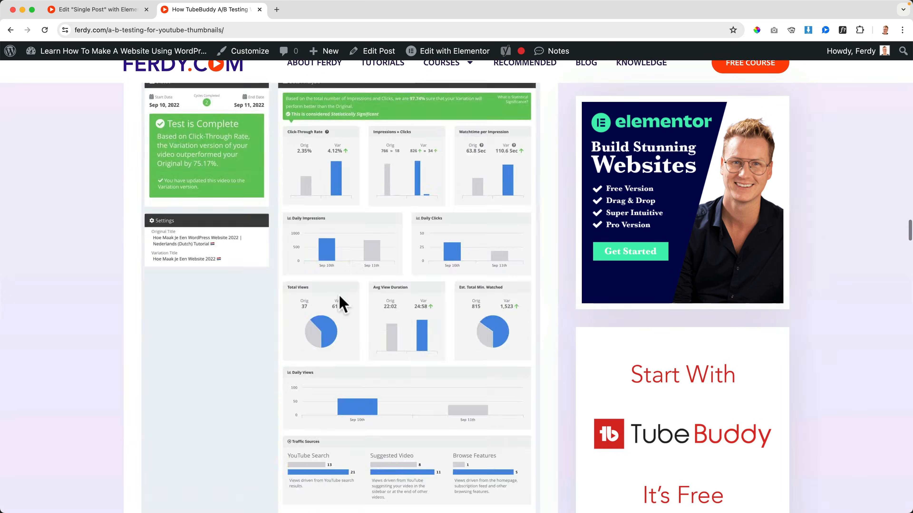
scroll(342, 304, "down", 15)
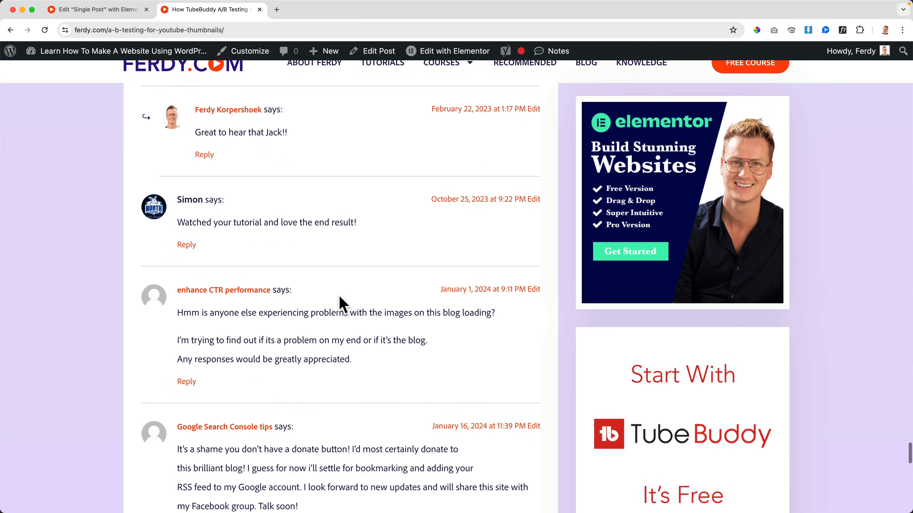
scroll(341, 306, "down", 10)
scroll(340, 299, "up", 4)
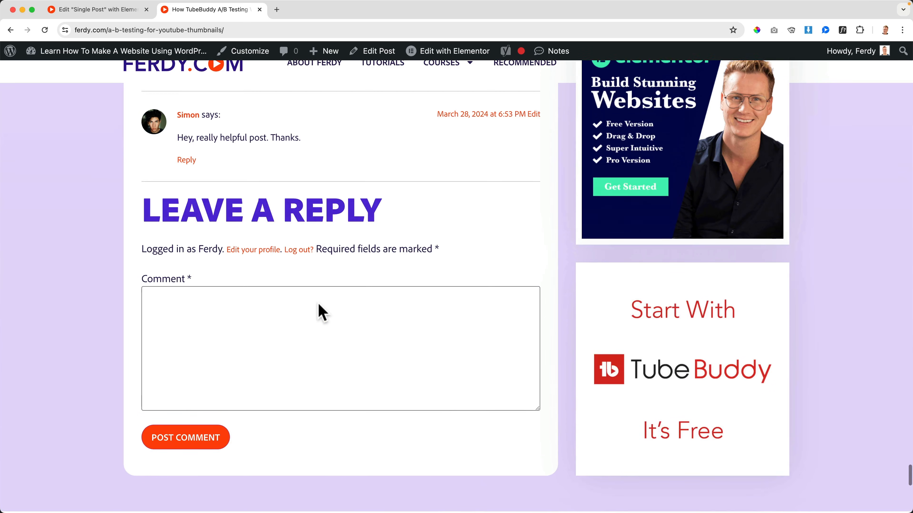
Step: Return to the Single Post template editor, close the site settings and show the page structure
left_click(118, 10)
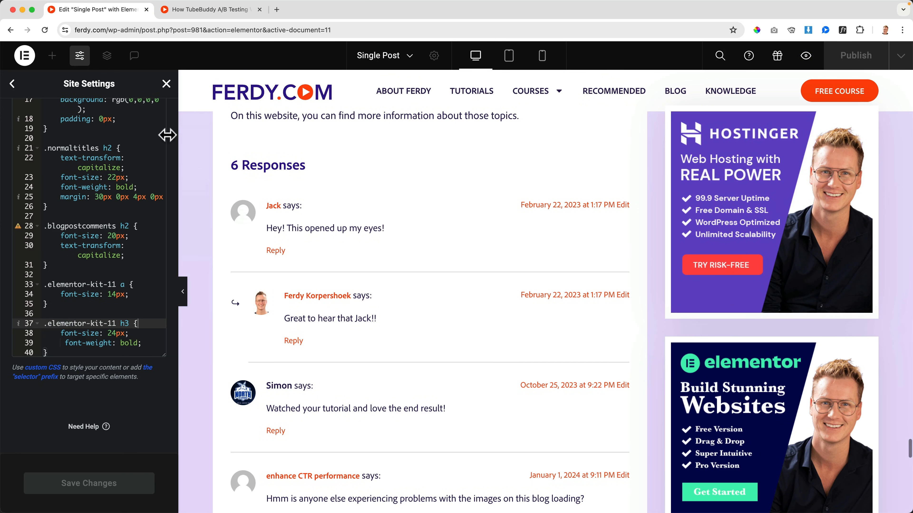
left_click(166, 83)
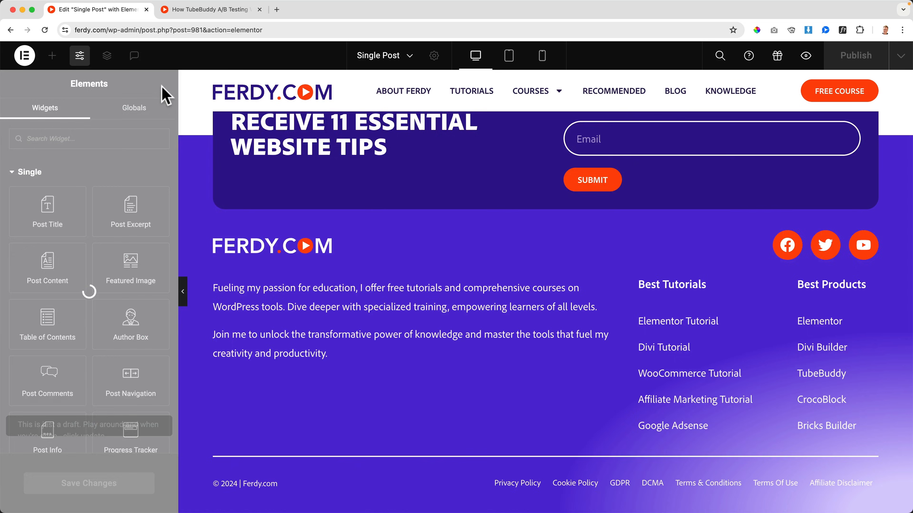
scroll(575, 216, "up", 10)
scroll(619, 230, "up", 15)
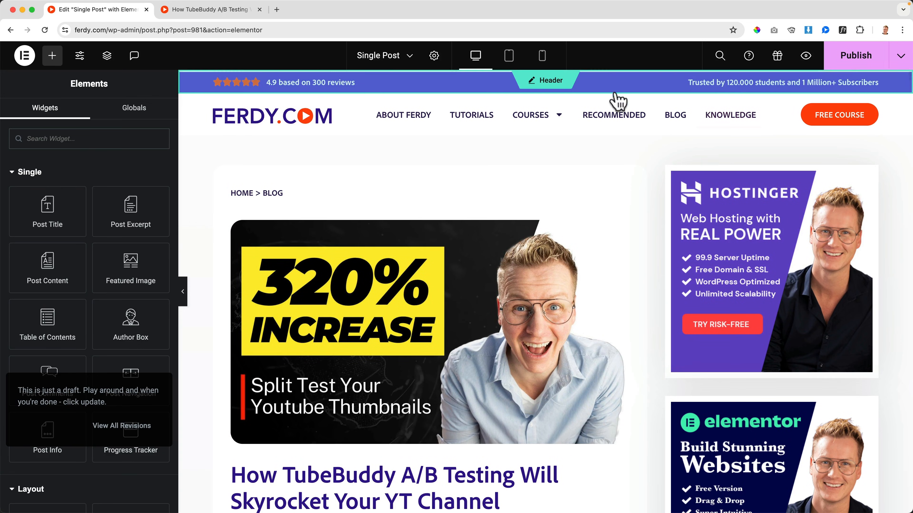
key("super+i")
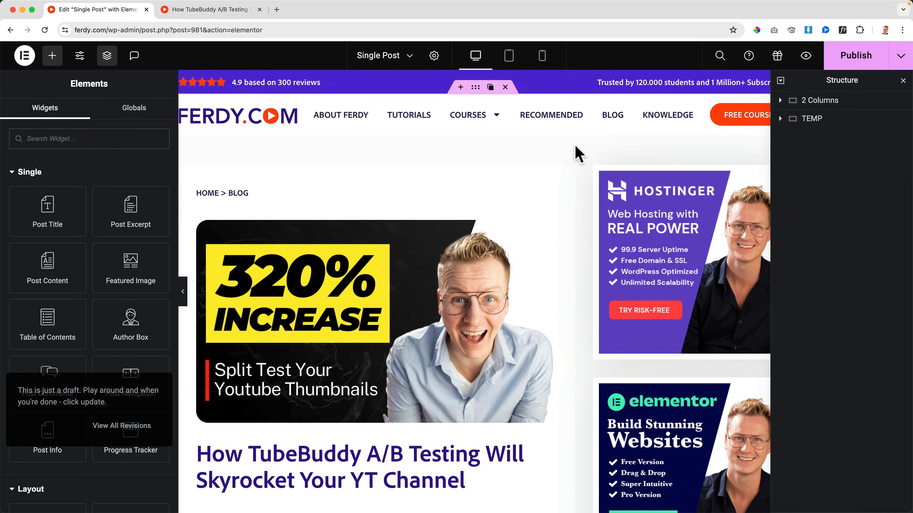
Step: Insert an Author Box widget in a new container directly above the TEMP container
left_click(807, 121)
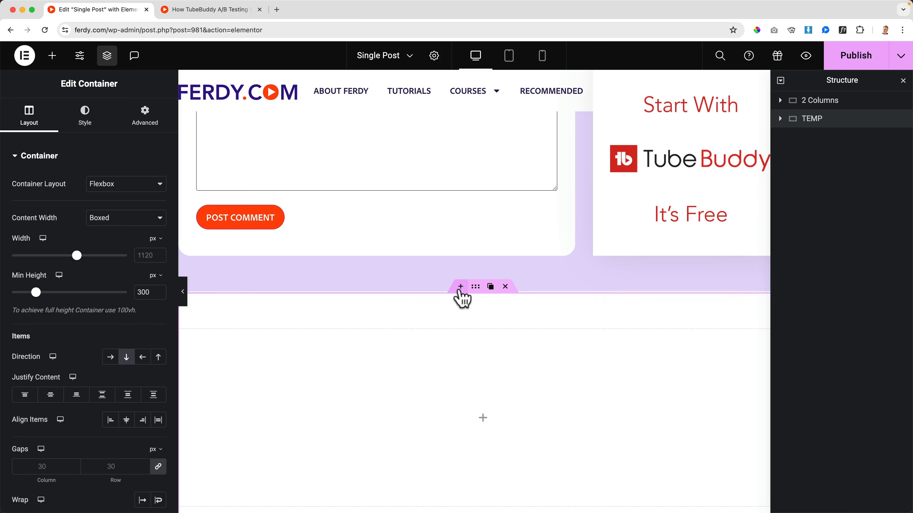
left_click(461, 286)
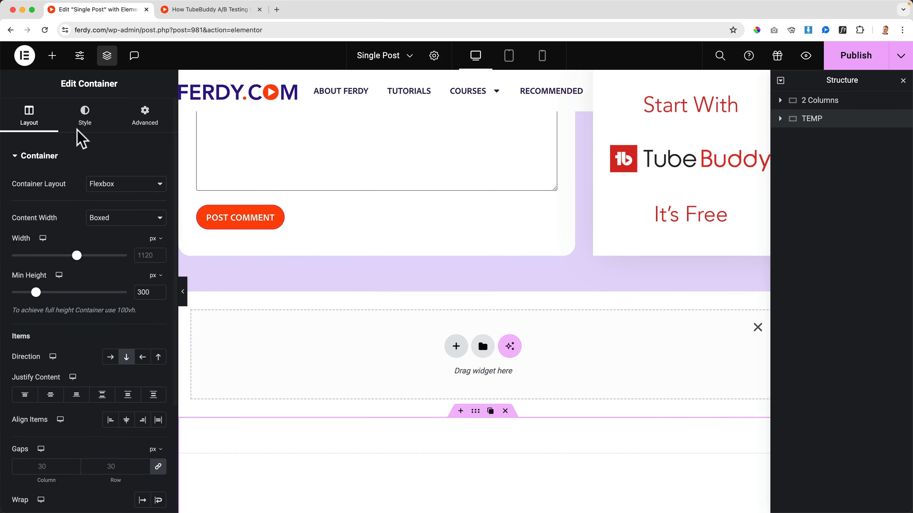
left_click(52, 55)
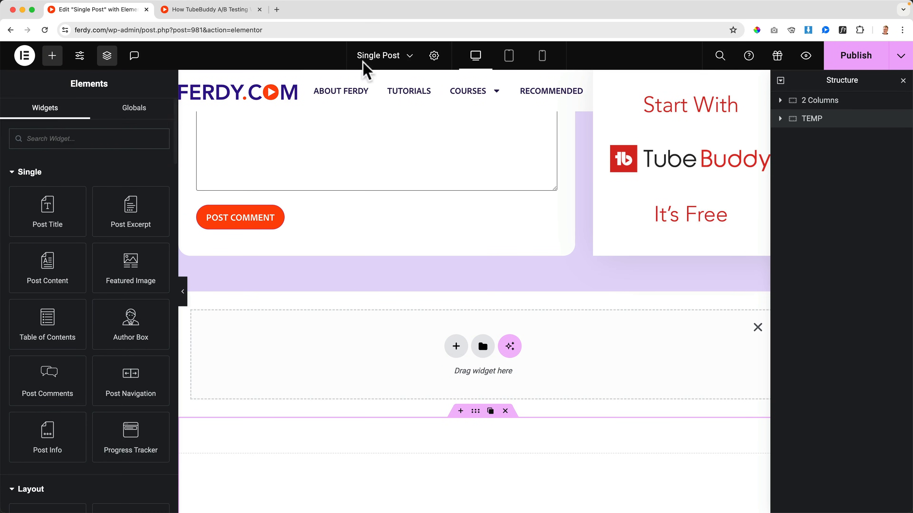
left_click(32, 173)
left_click(32, 175)
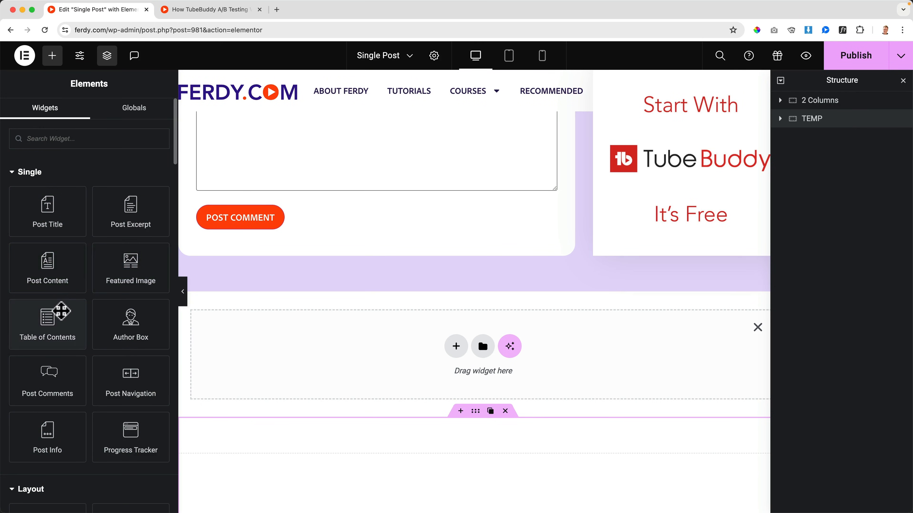
left_click_drag(108, 322, 302, 342)
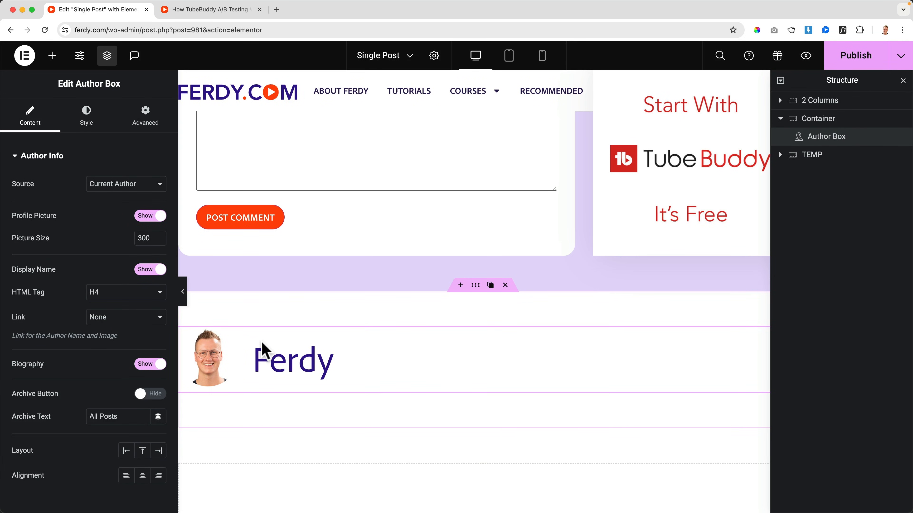
Step: Publish the Single Post template, preview it and open the logged-in account's WordPress profile from there
left_click(845, 59)
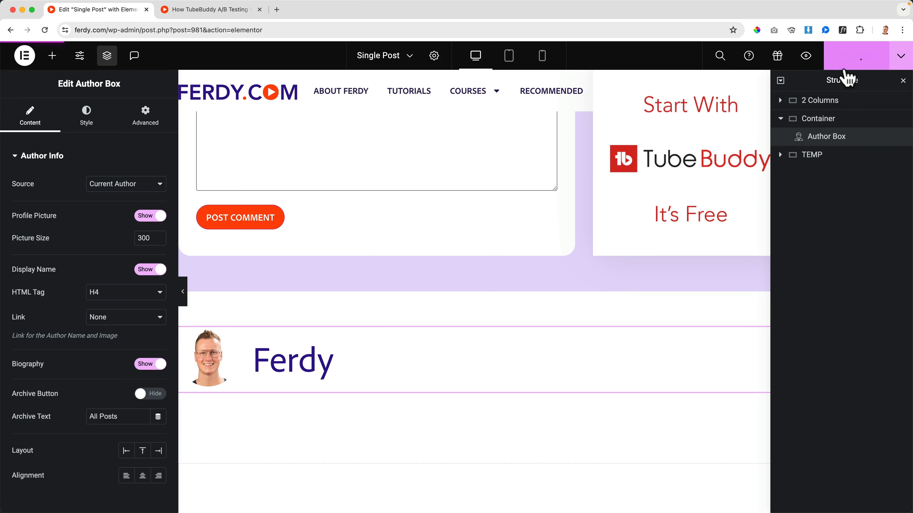
left_click(806, 56)
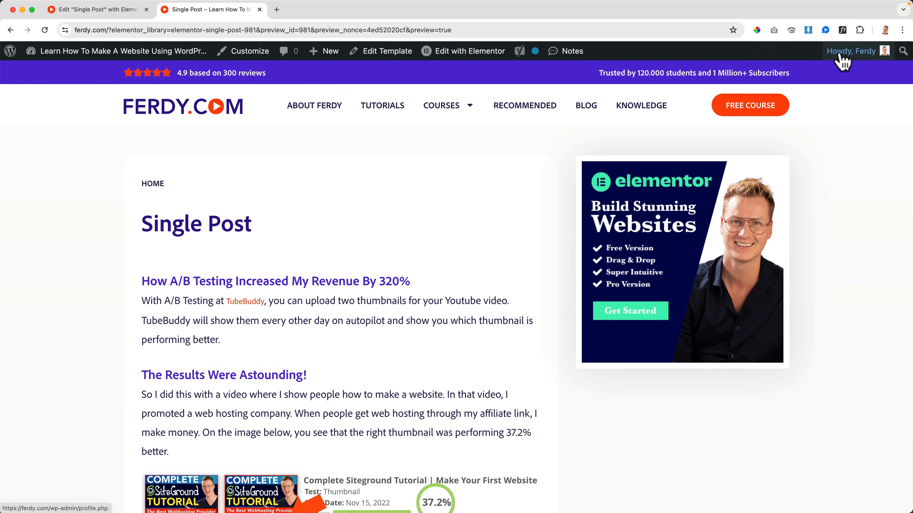
mouse_move(837, 54)
left_click(821, 106)
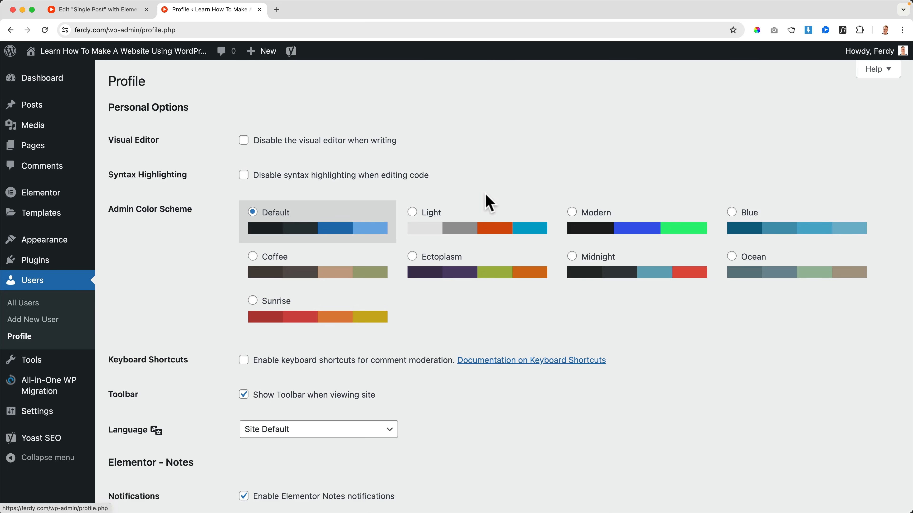
Step: Fill in the profile's Biographical Info with a text about loving making websites and teaching others to create high quality, findable websites that generate more customers
scroll(422, 228, "down", 15)
left_click(336, 250)
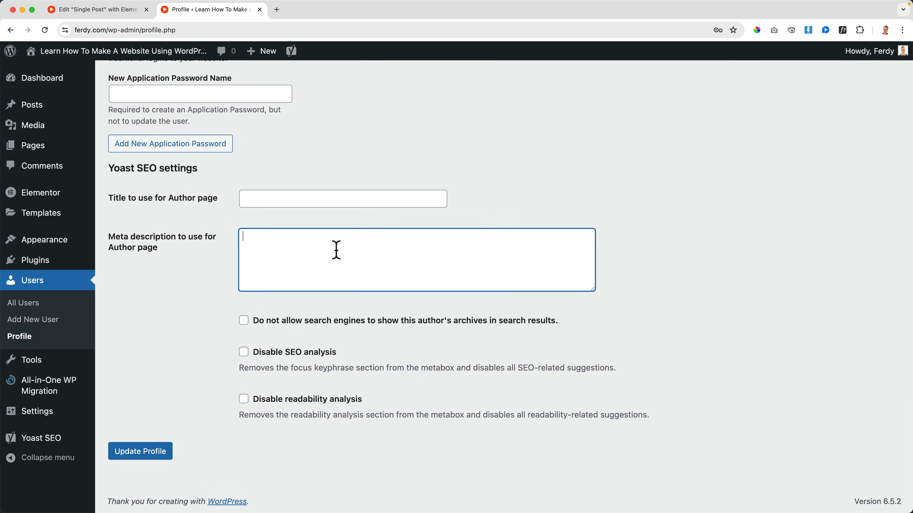
scroll(337, 251, "up", 15)
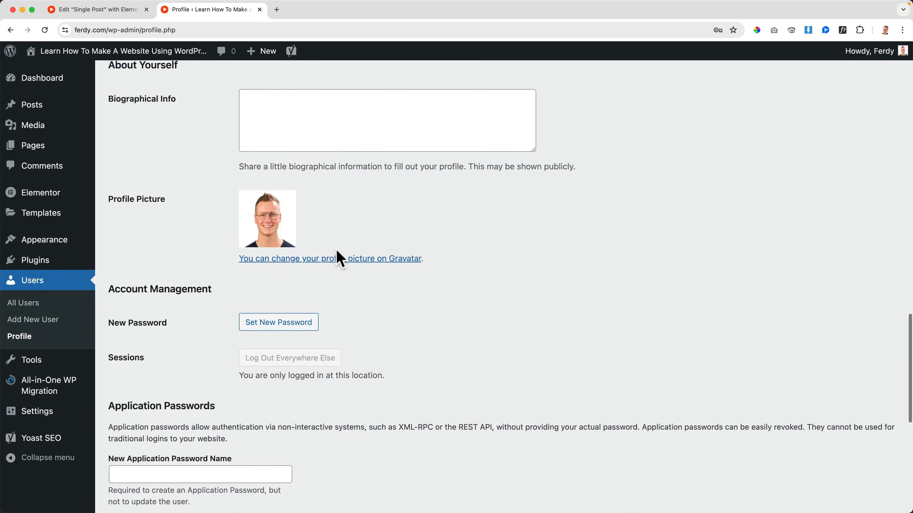
left_click(299, 304)
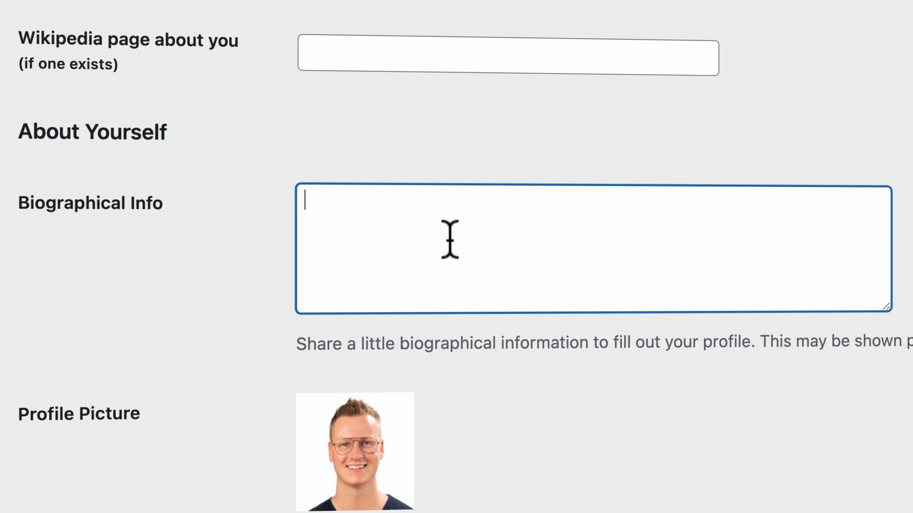
type("I love making websites and teaching others how they can create high quality websites that will be found in the search results and generate more customers.")
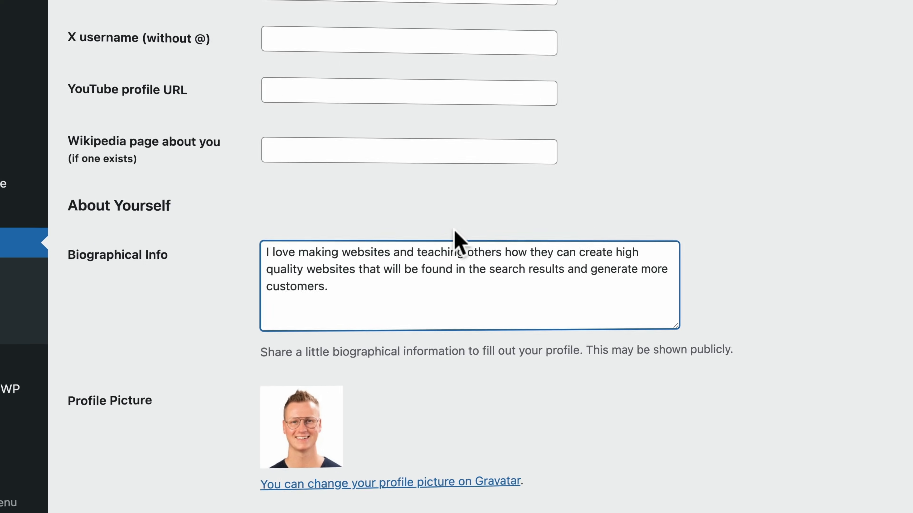
Step: Fill in the YouTube, Instagram and Facebook profile URLs with the author's channel and page addresses, and update the profile
scroll(340, 259, "up", 5)
scroll(271, 347, "down", 1)
left_click(273, 327)
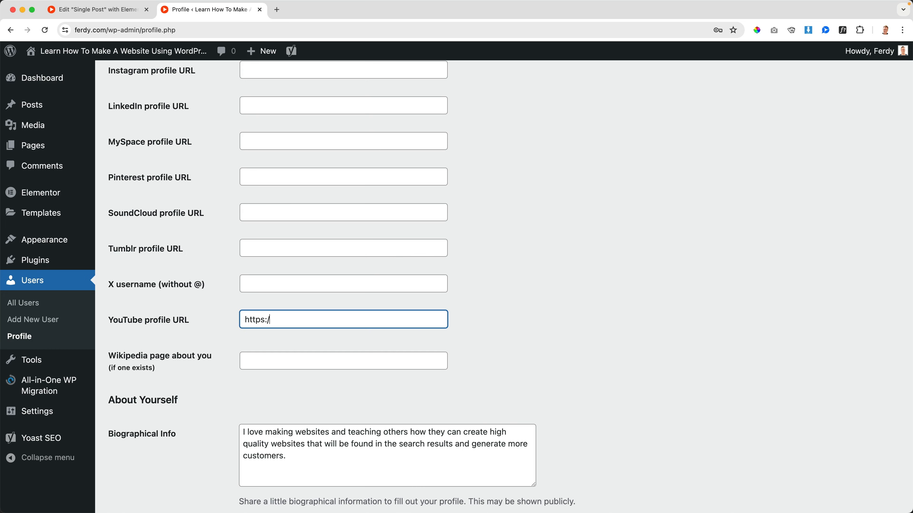
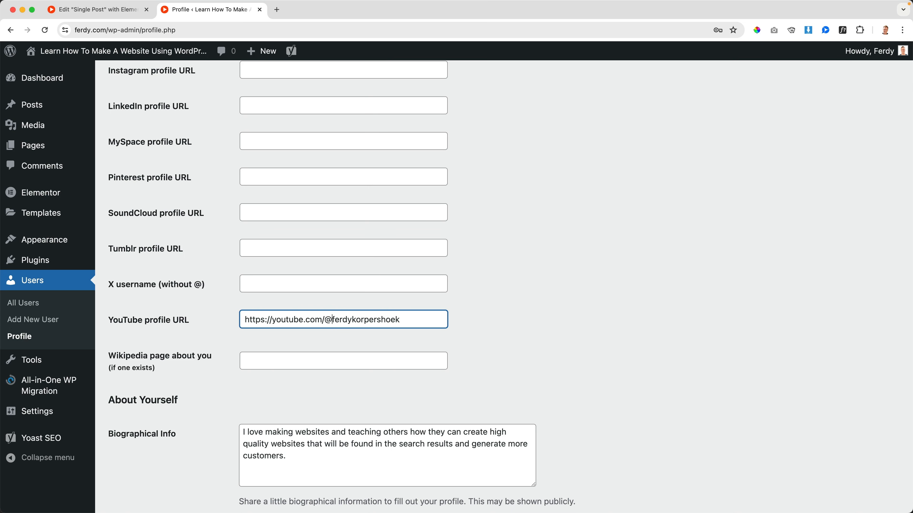
scroll(324, 314, "up", 5)
left_click(260, 208)
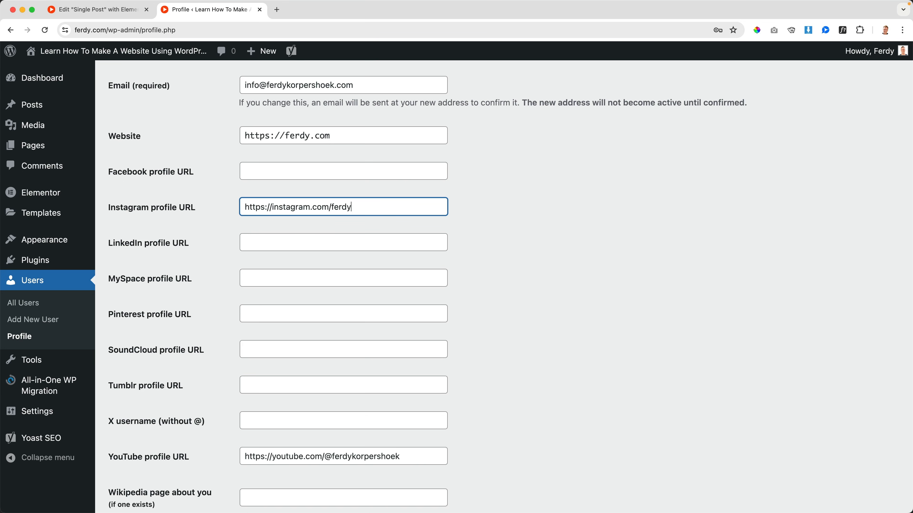
left_click(283, 170)
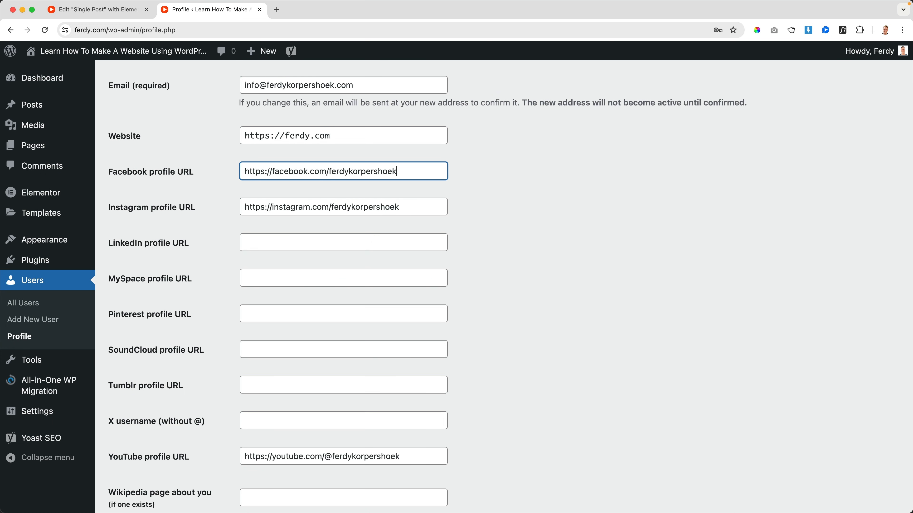
scroll(265, 295, "down", 15)
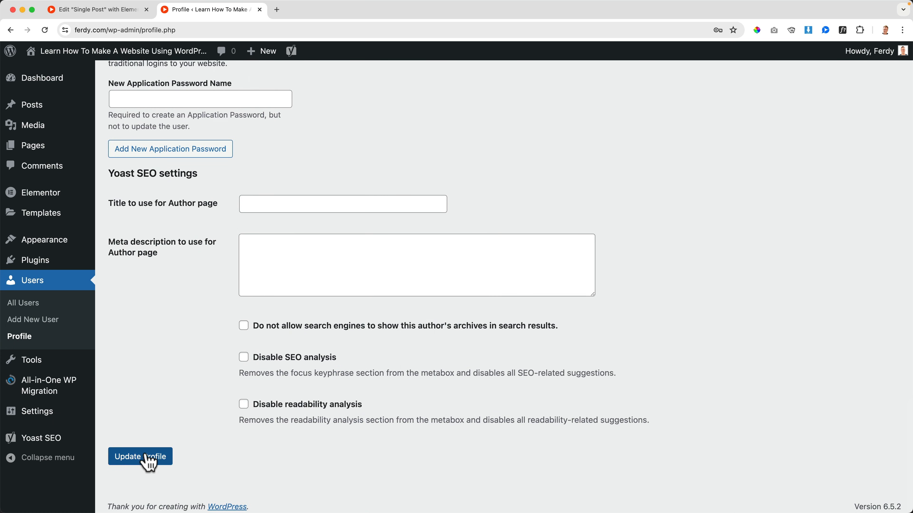
left_click(147, 461)
Step: Open the TubeBuddy A/B testing post from the live blog and examine the biography in its author box
left_click(162, 52)
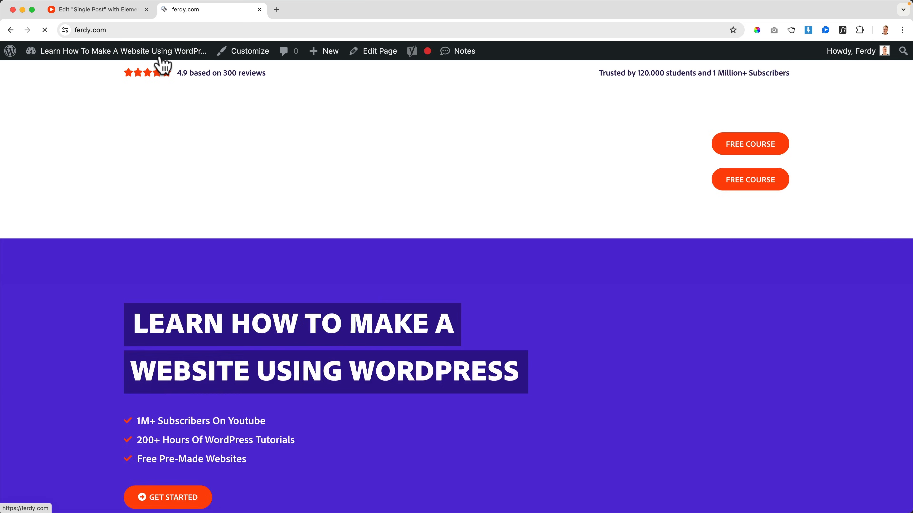
left_click(126, 11)
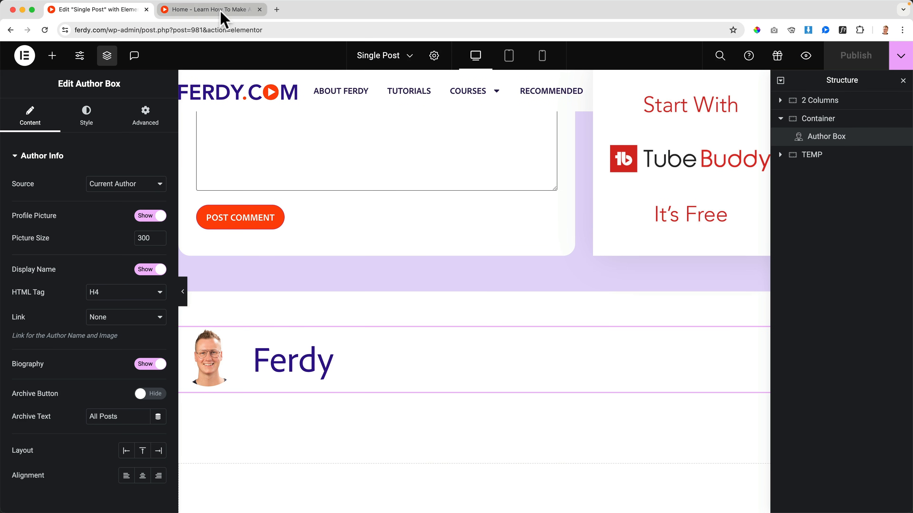
left_click(212, 9)
left_click(593, 117)
scroll(208, 310, "down", 5)
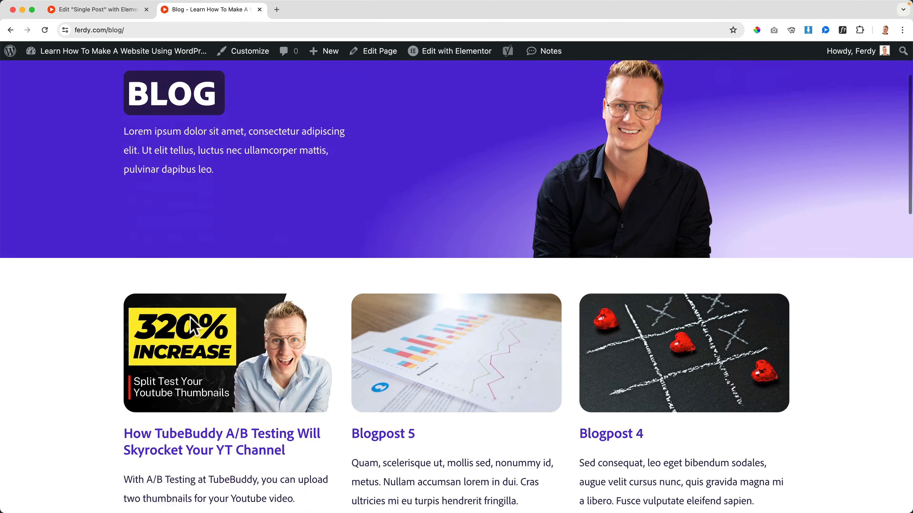
left_click(209, 309)
scroll(210, 307, "down", 20)
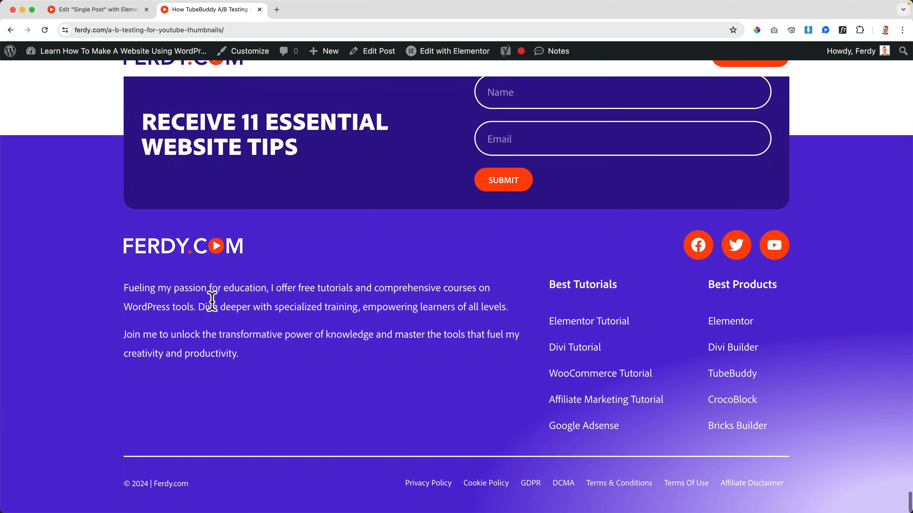
scroll(214, 309, "up", 10)
left_click_drag(221, 281, 447, 292)
left_click(432, 288)
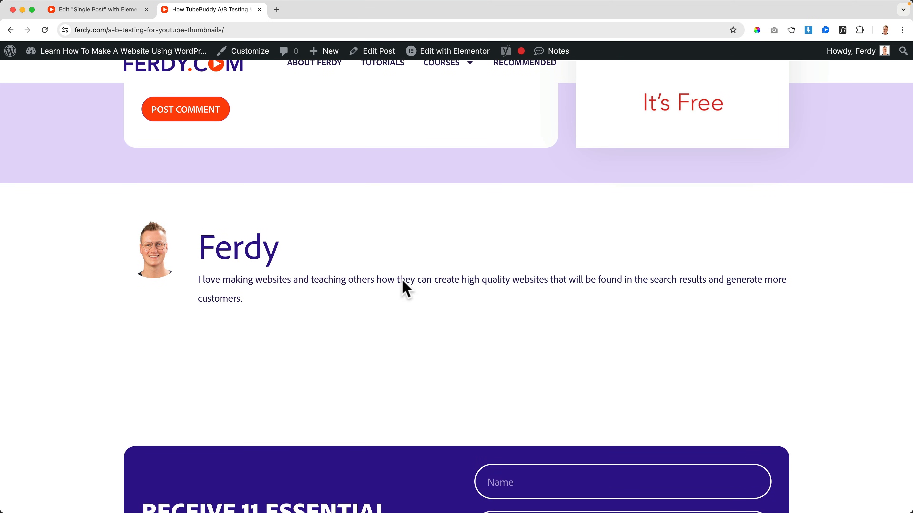
Step: Return to the Single Post template editor and move the Author Box into the Blog Post container directly below Post Comments
left_click(129, 13)
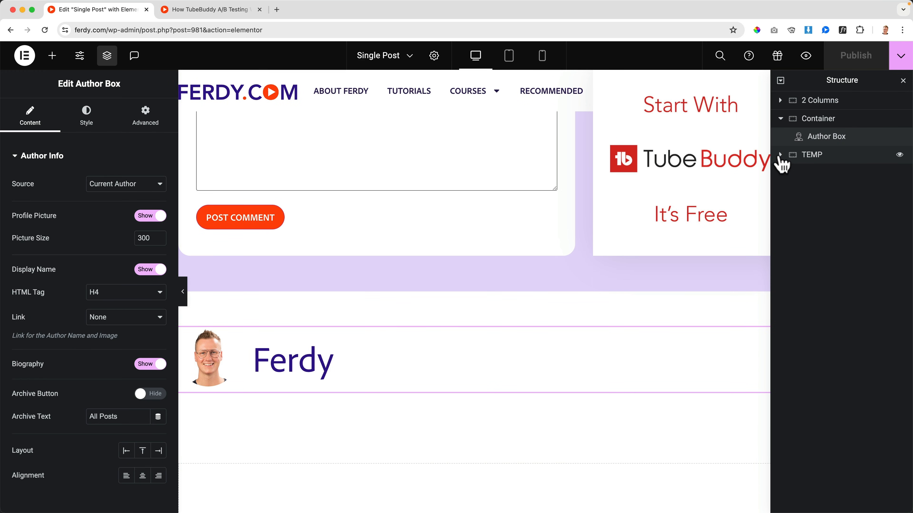
left_click(781, 101)
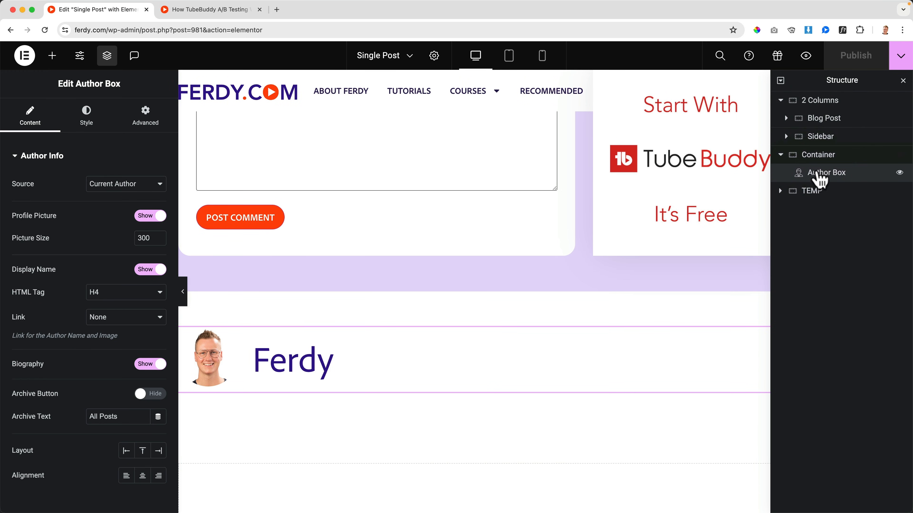
left_click(787, 119)
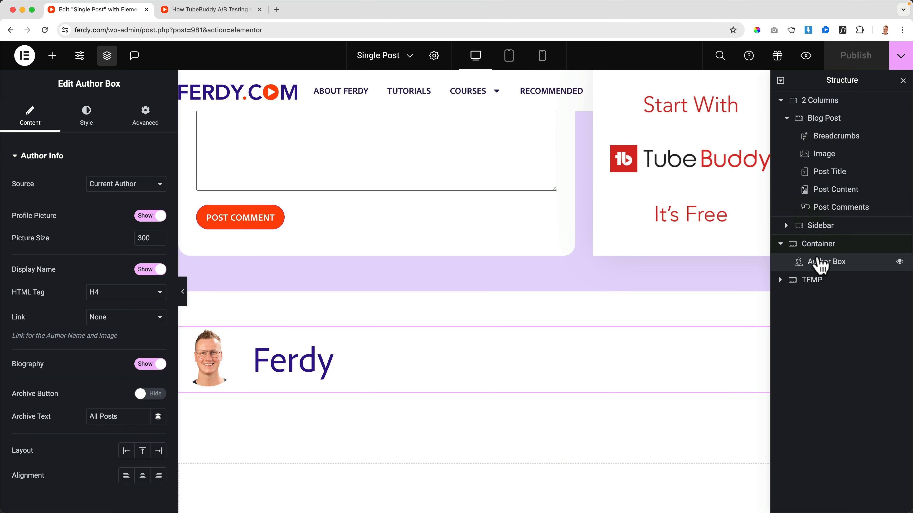
left_click_drag(823, 228, 797, 223)
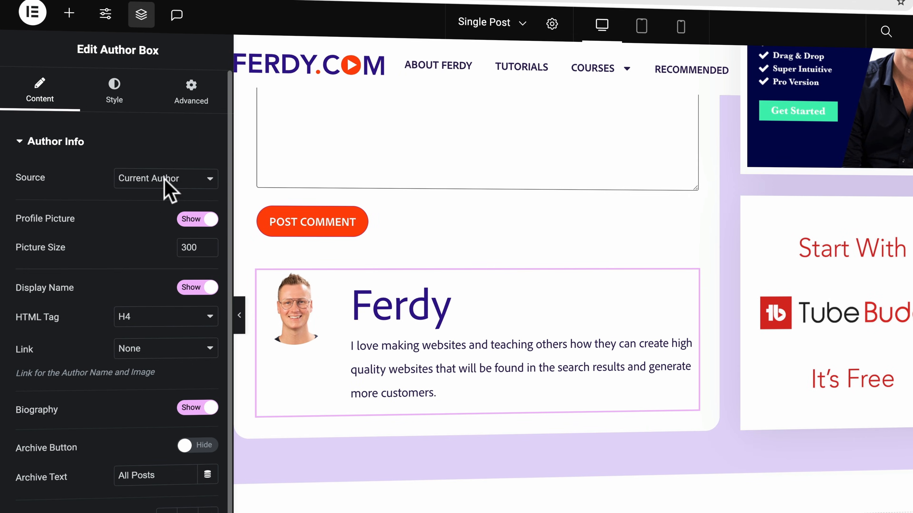
Step: Examine the Author Box's content settings, including the source, link, archive button and layout options
left_click(134, 184)
left_click(83, 183)
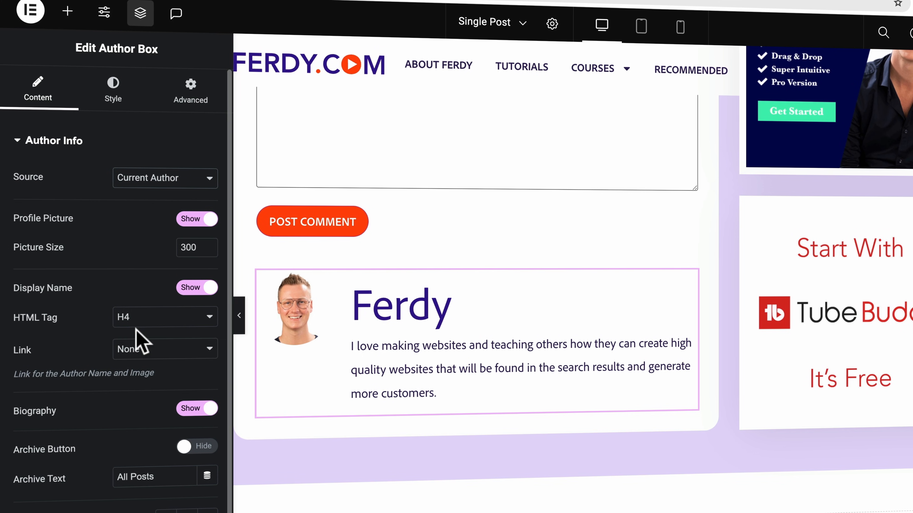
left_click(155, 360)
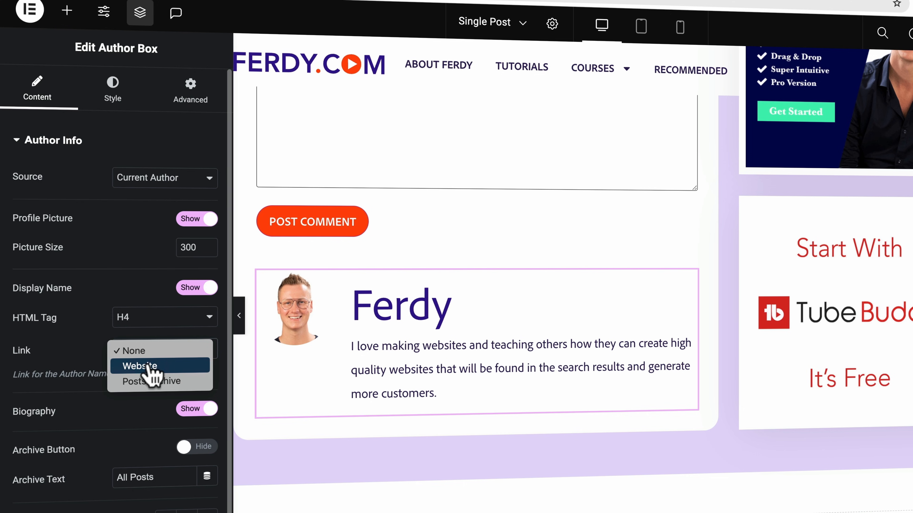
left_click(86, 367)
scroll(86, 366, "down", 2)
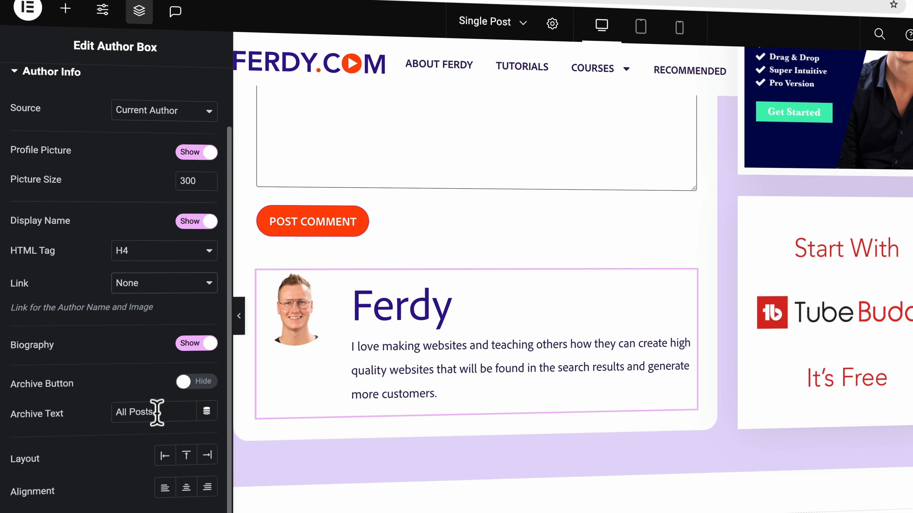
scroll(75, 103, "up", 2)
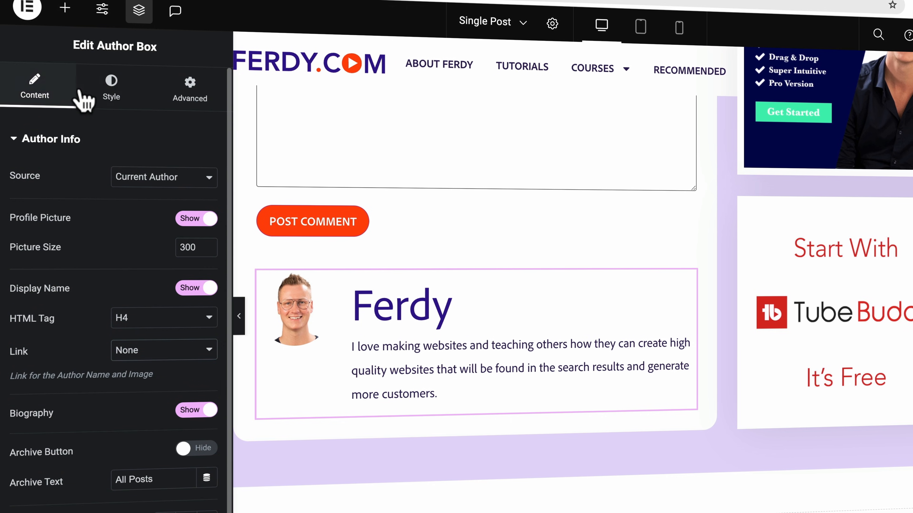
Step: Vertically center the author picture in the Author Box, try an image size of 78 px and clear that size again
left_click(108, 88)
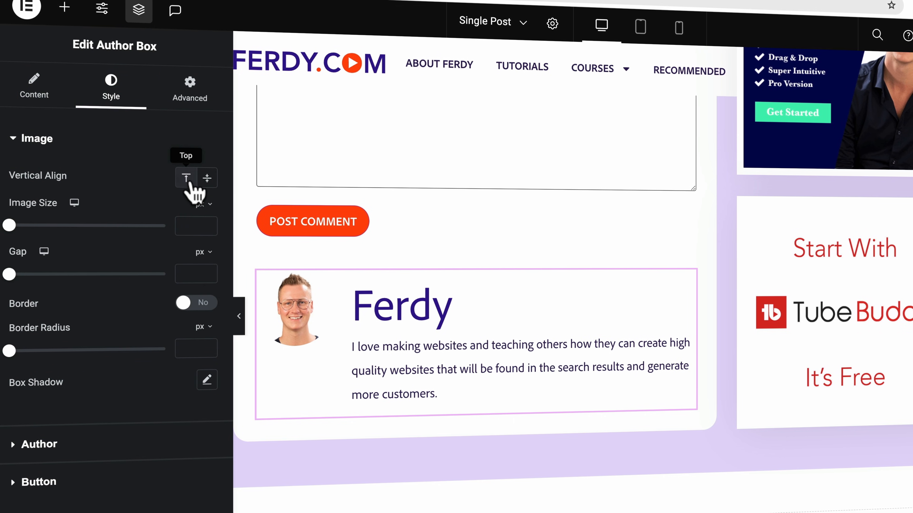
left_click(207, 180)
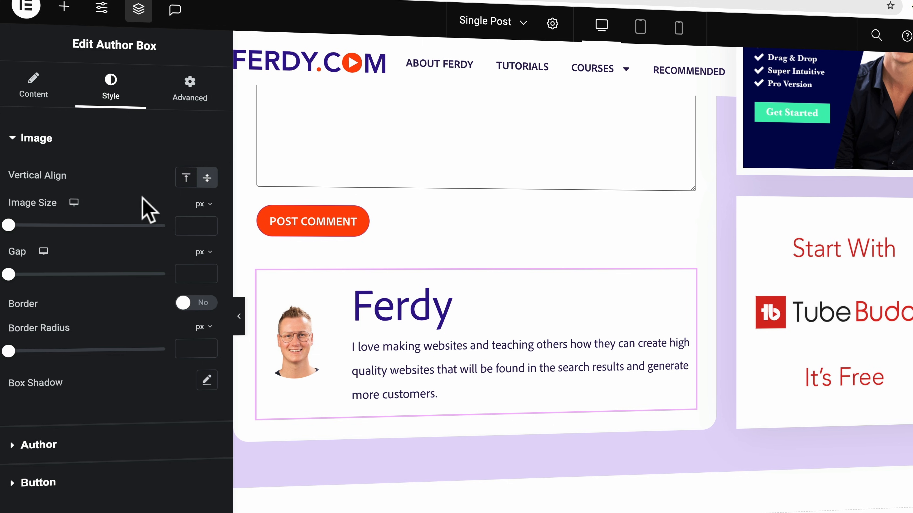
left_click_drag(25, 227, 70, 226)
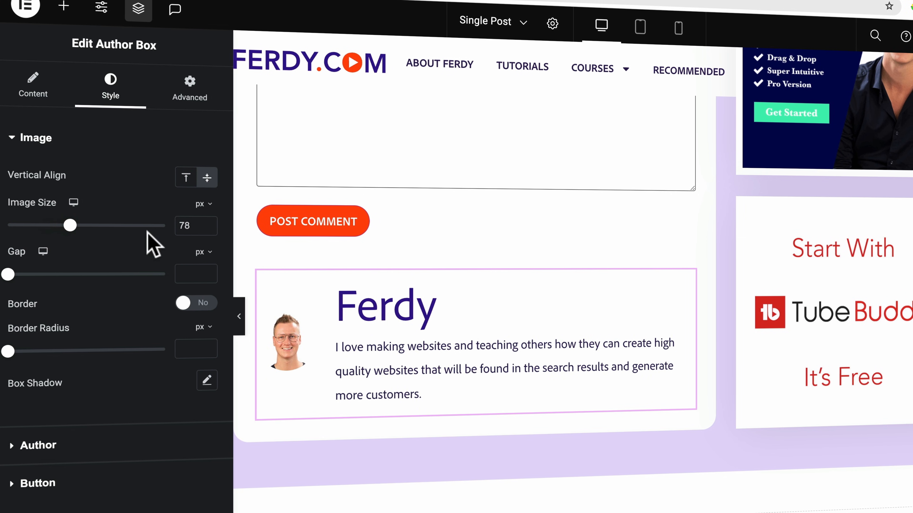
double_click(195, 227)
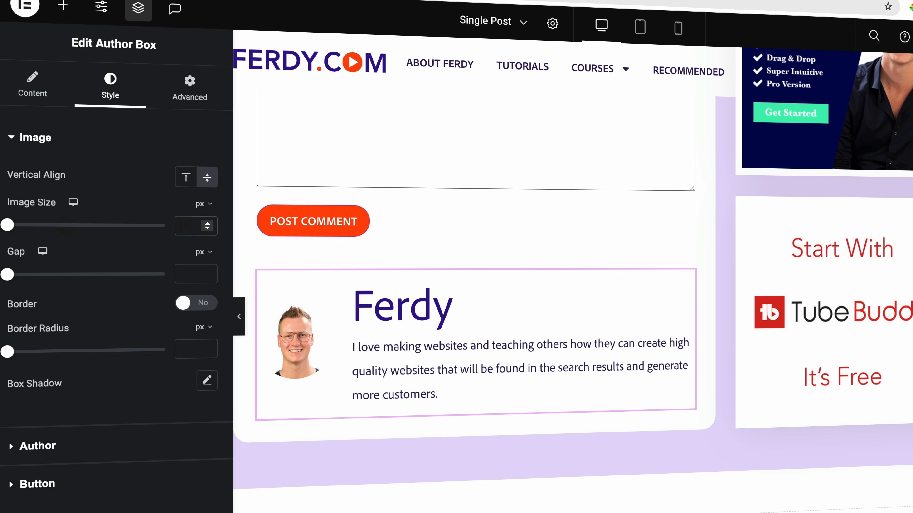
Step: Review the Author Box's author and button style options and publish the template
left_click(97, 446)
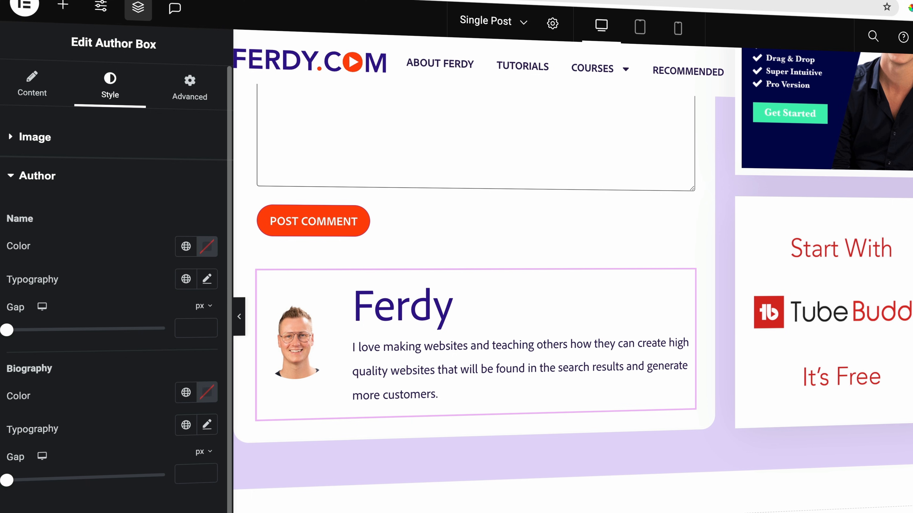
left_click(102, 510)
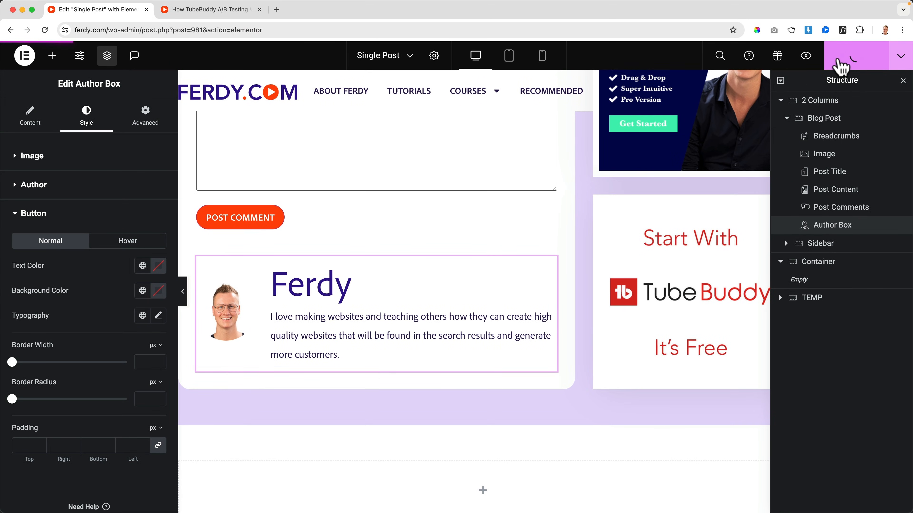
Step: Insert a Post Navigation widget into the empty container above the TEMP container
scroll(259, 311, "down", 6)
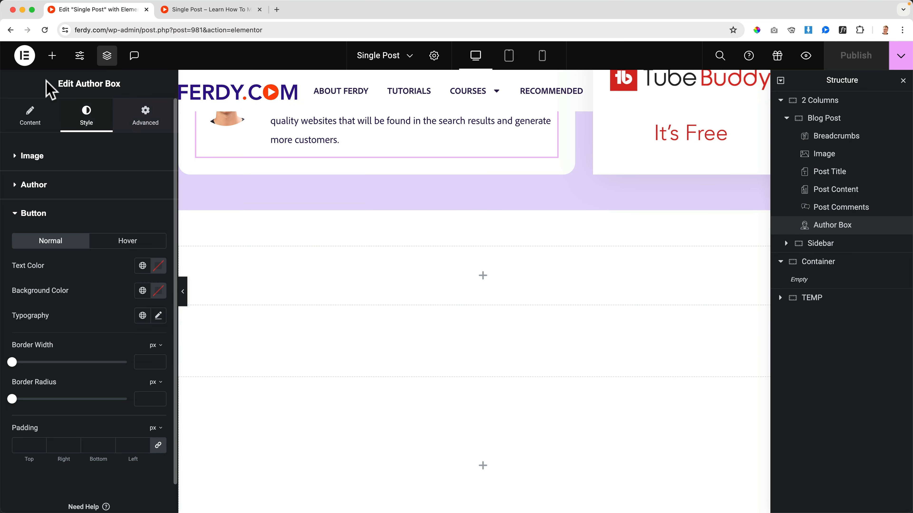
left_click(52, 55)
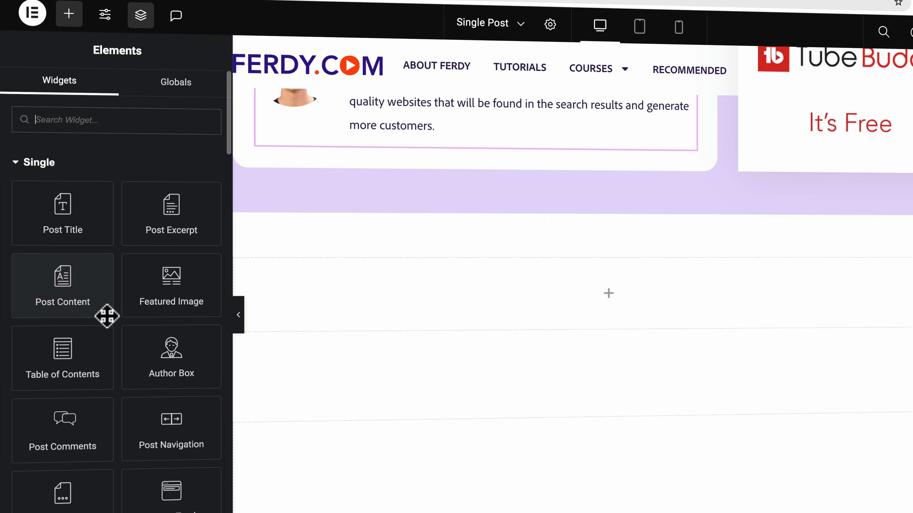
scroll(91, 407, "down", 3)
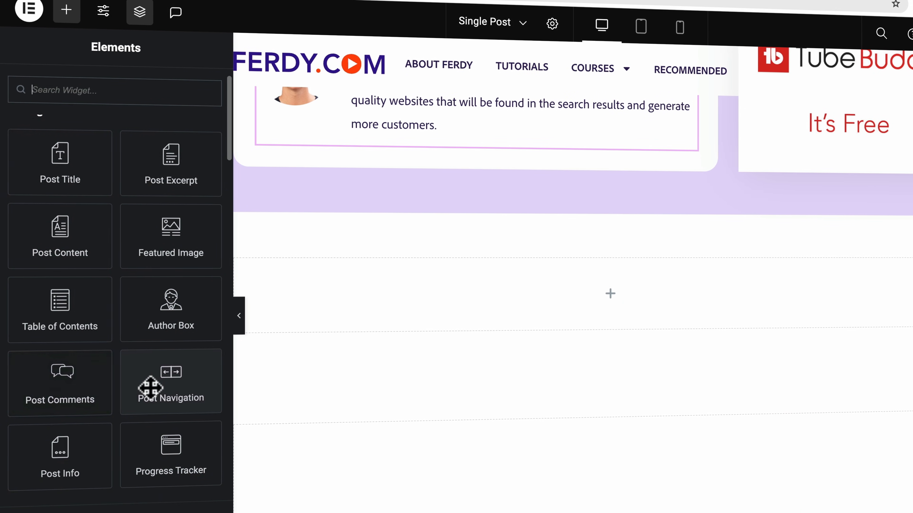
left_click_drag(153, 391, 528, 319)
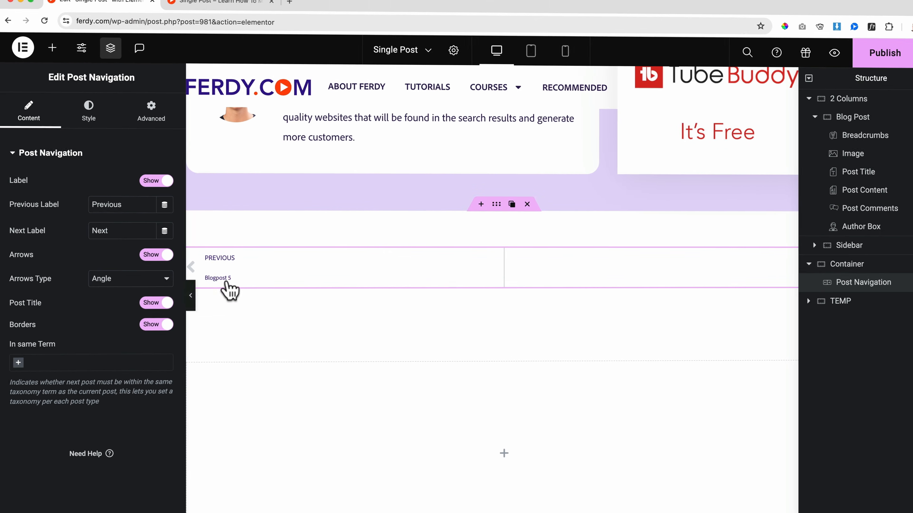
Step: Move the Post Navigation widget into the Blog Post container between Post Comments and the Author Box, and open its style settings
left_click_drag(855, 284, 827, 232)
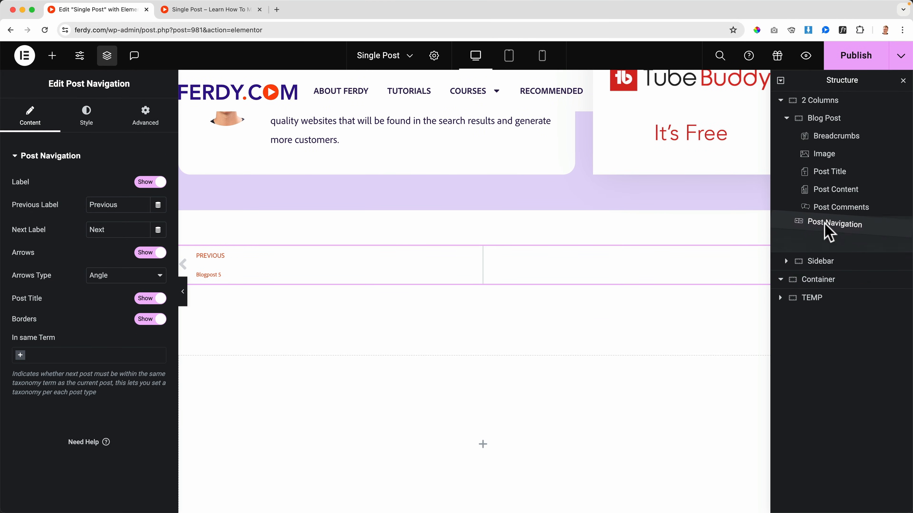
scroll(493, 234, "up", 5)
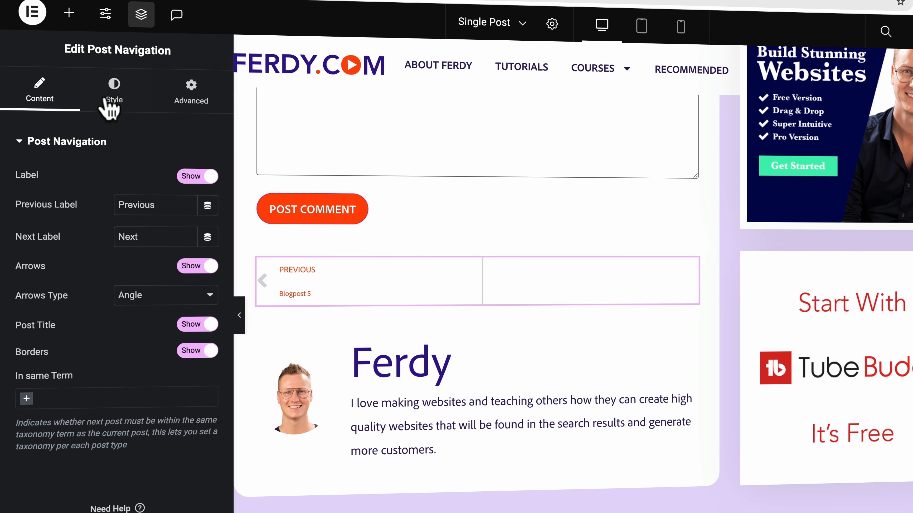
left_click(108, 103)
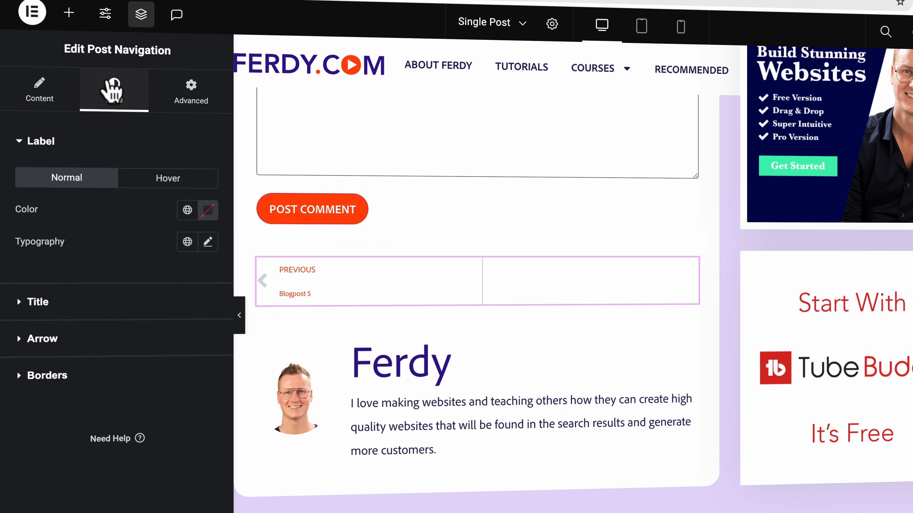
Step: Set the Post Navigation label typography to 16 px with weight 700 (Bold)
left_click(207, 242)
left_click(197, 393)
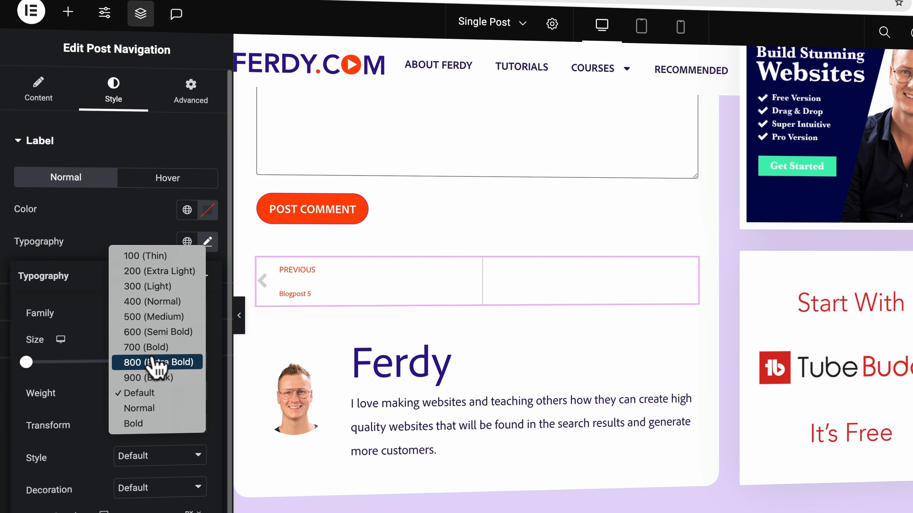
left_click(185, 347)
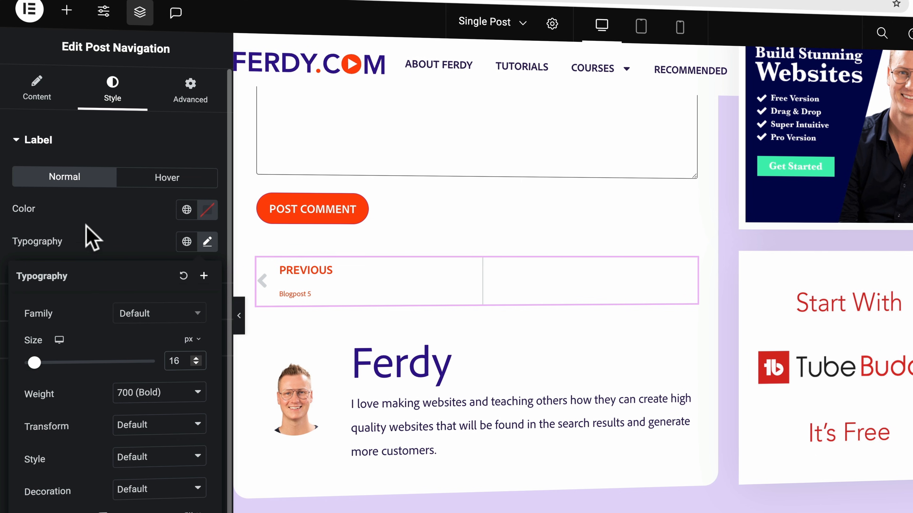
left_click(97, 228)
Step: Give the Post Navigation title the global Light Purple color and a font size of 18 px
left_click(59, 302)
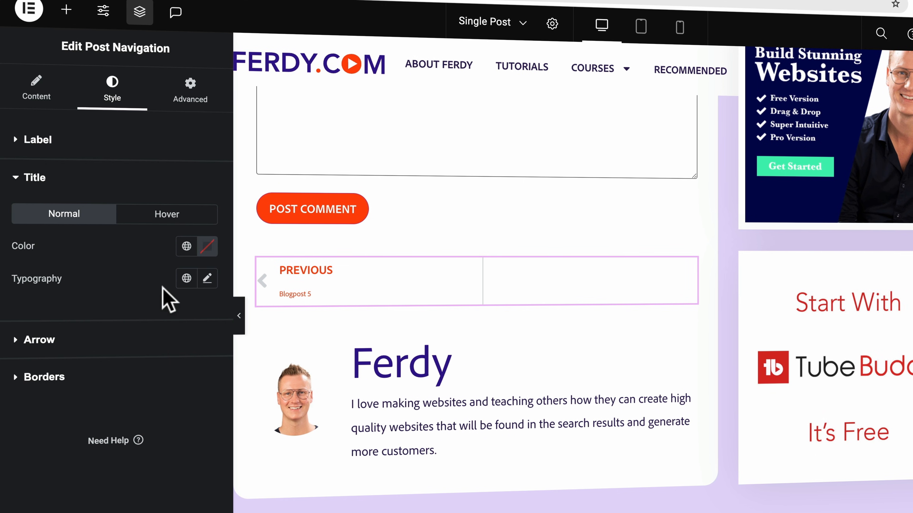
left_click(207, 278)
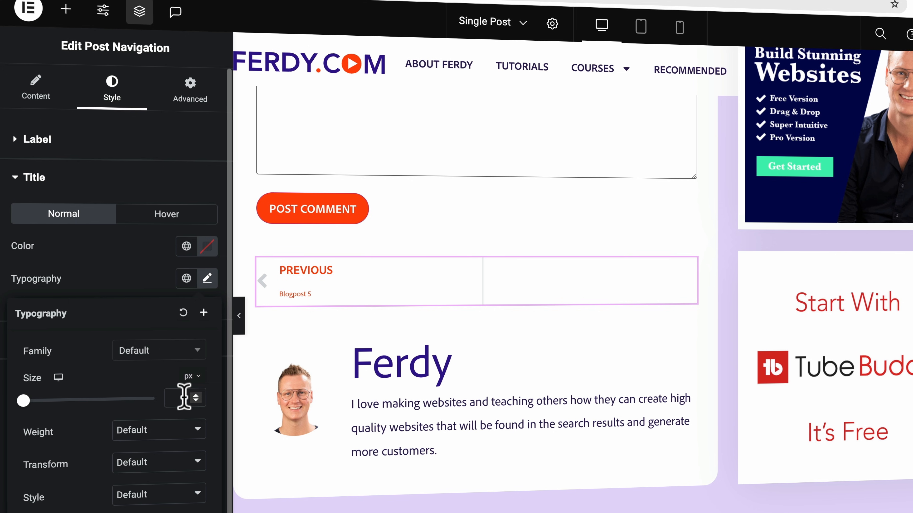
left_click(187, 246)
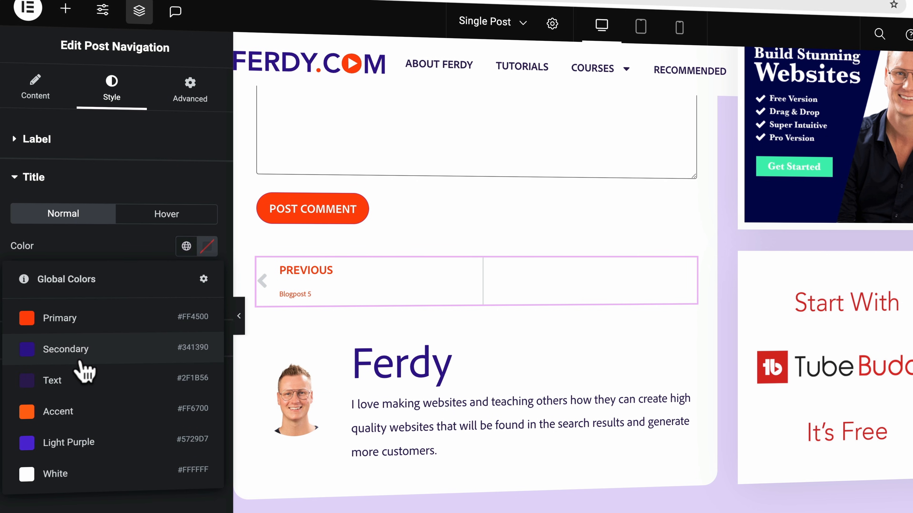
left_click(82, 442)
left_click(207, 279)
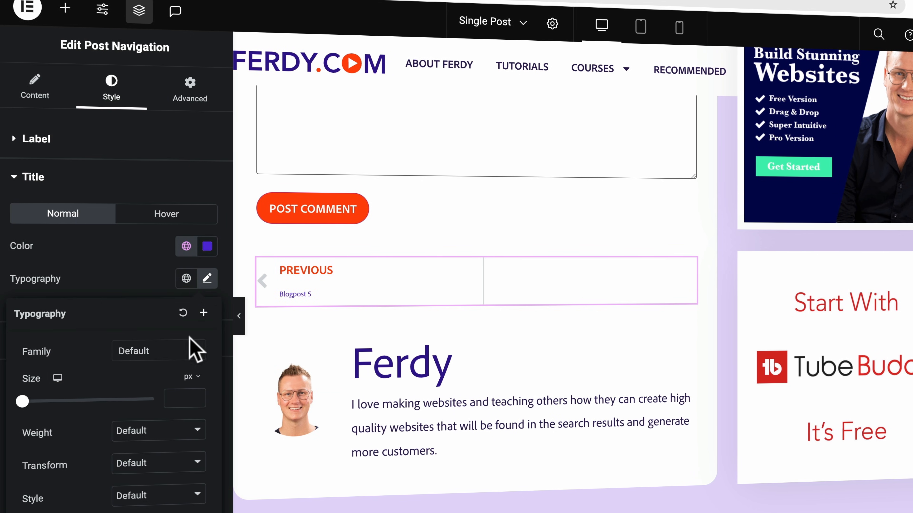
type("1")
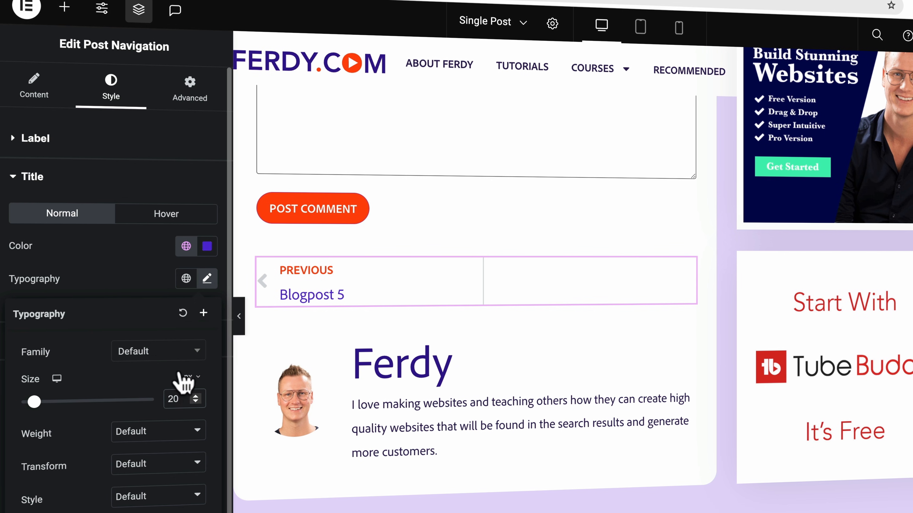
left_click(151, 354)
left_click(83, 356)
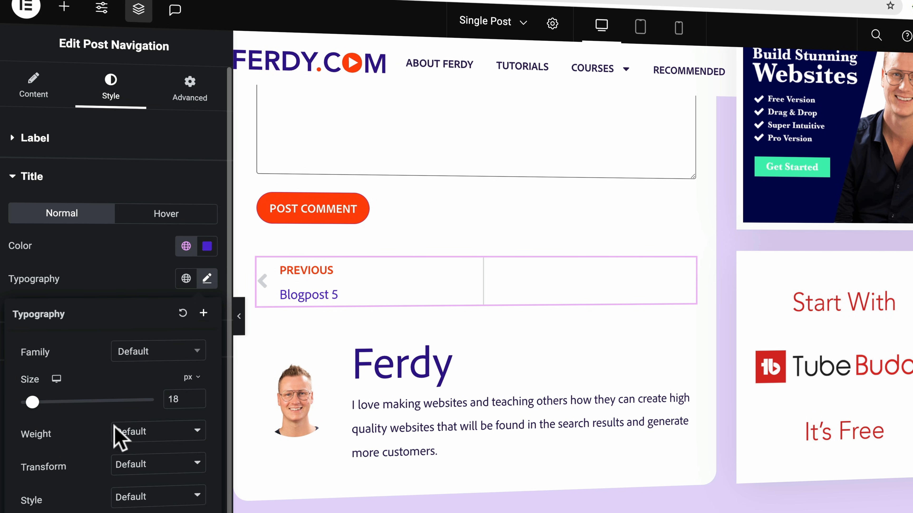
Step: Try weight 900 (Black) on the Post Navigation title, and settle on 600 (Semi Bold)
left_click(136, 433)
left_click(140, 419)
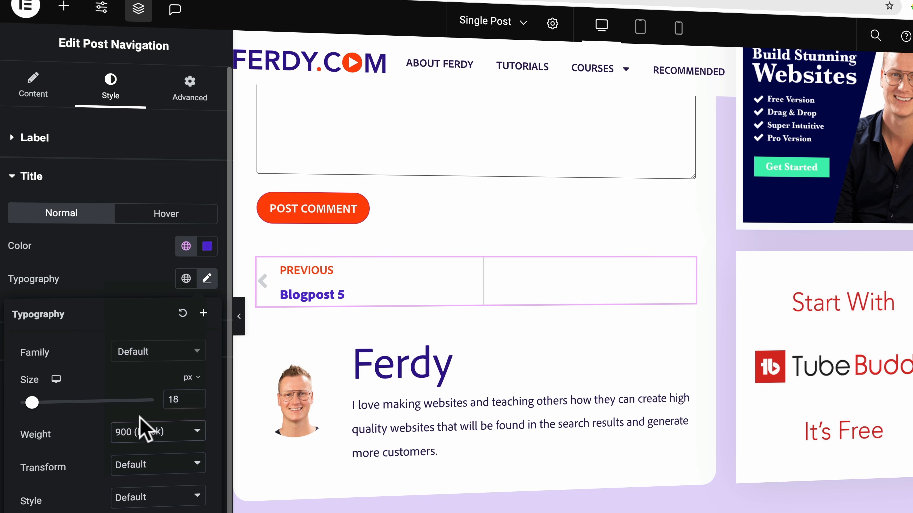
left_click(150, 436)
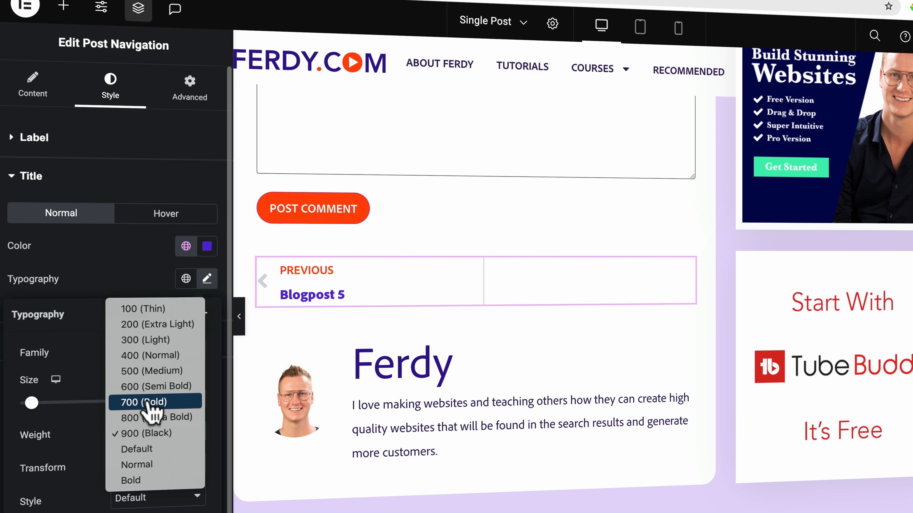
left_click(149, 384)
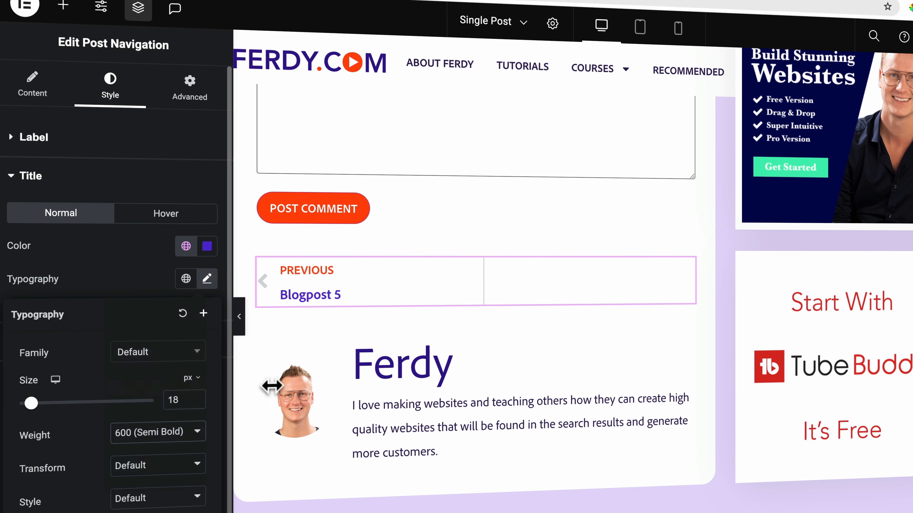
left_click(30, 175)
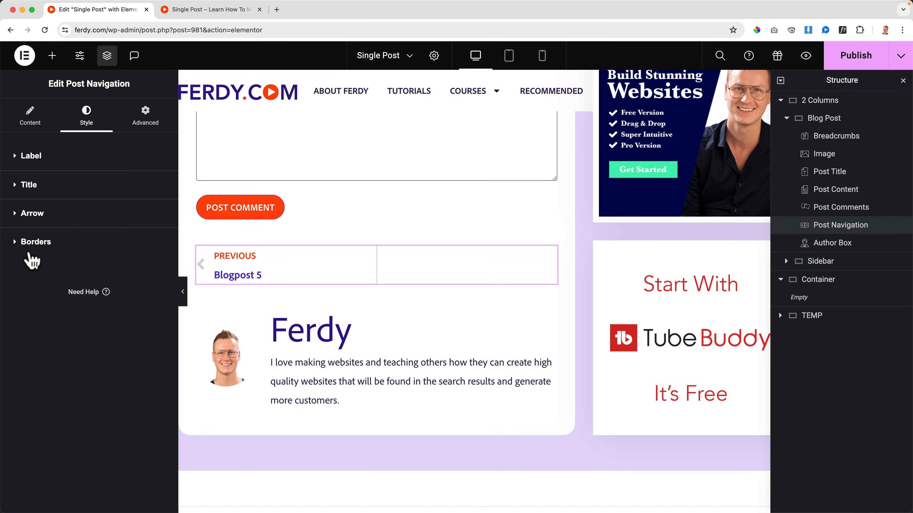
scroll(378, 346, "down", 5)
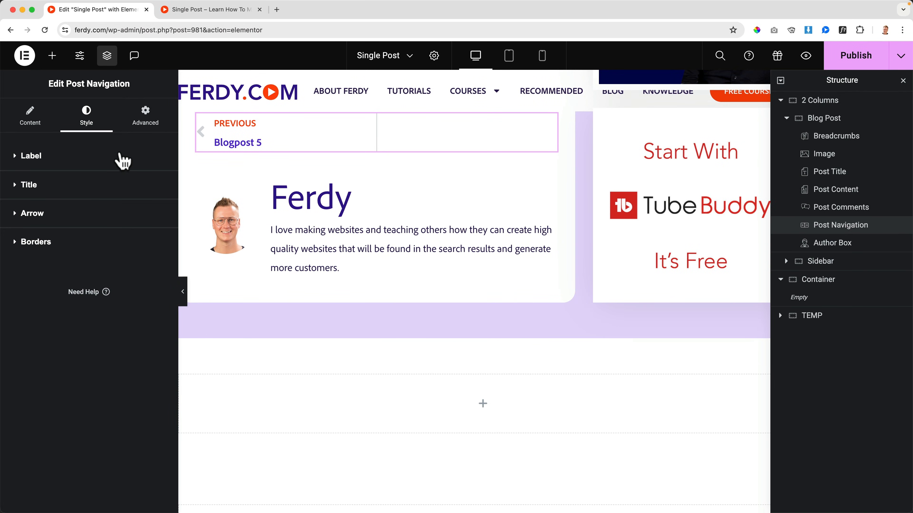
left_click(483, 404)
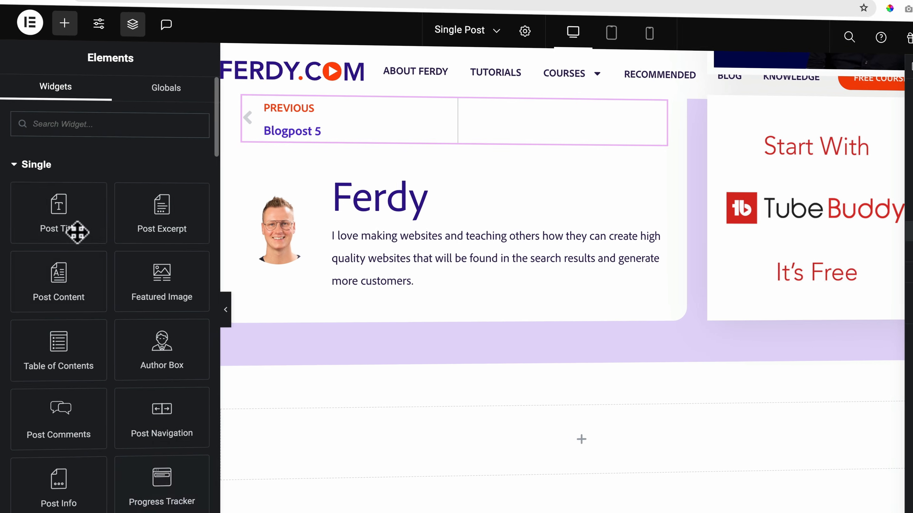
type("post")
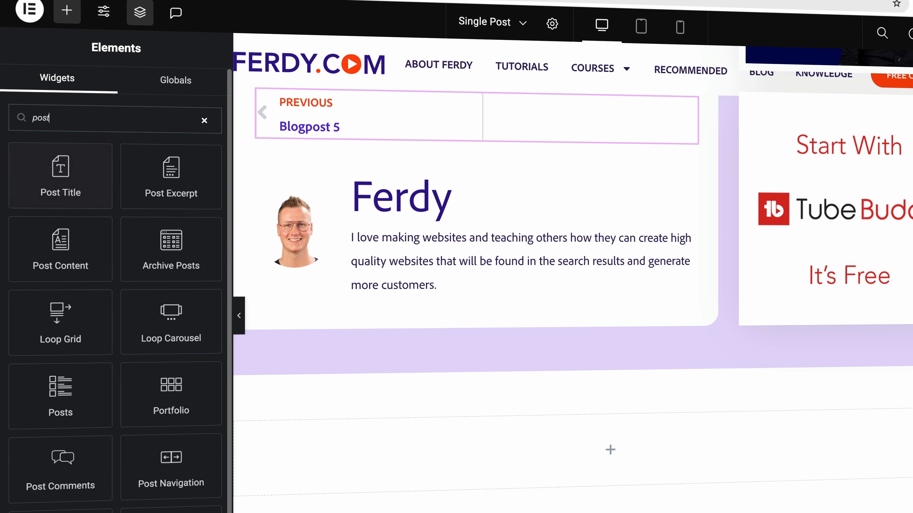
left_click_drag(58, 388, 396, 450)
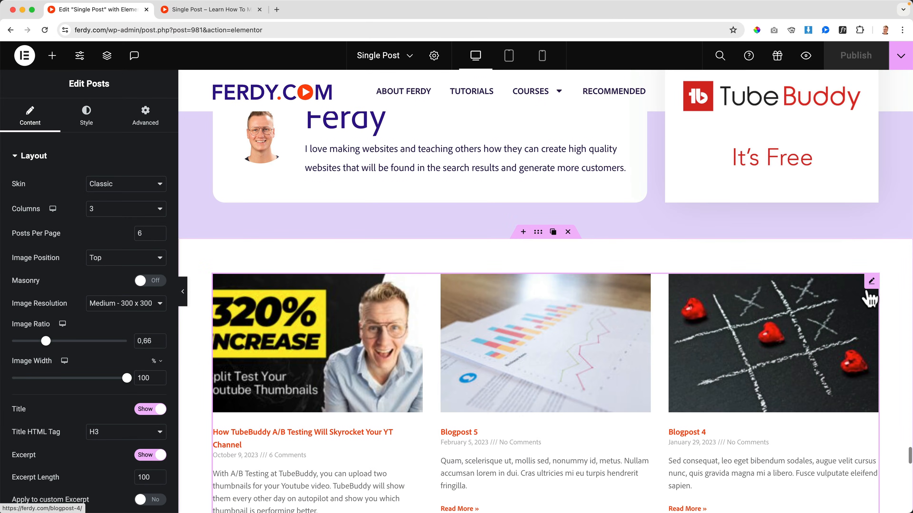
left_click(843, 281)
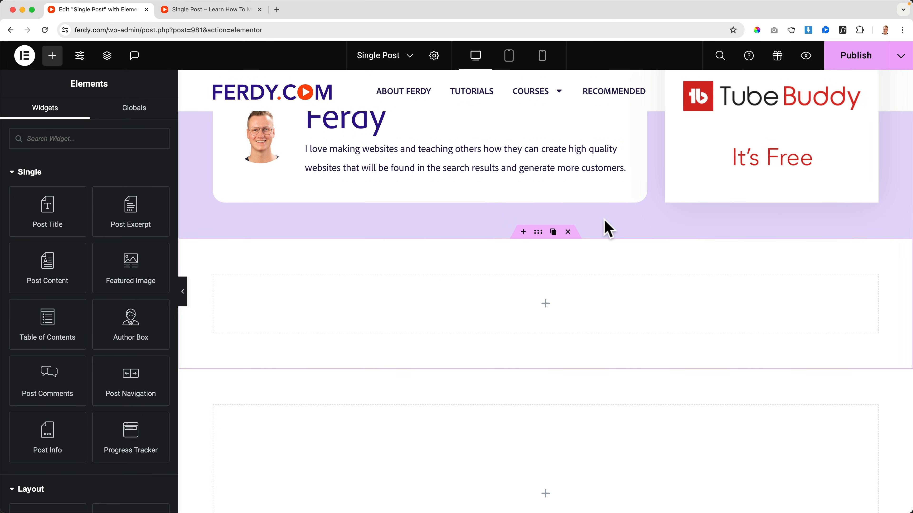
Step: Open the live site's Blog page, edit its Blog Archive template in Elementor and copy the Loop Grid of posts
left_click(213, 10)
left_click(589, 114)
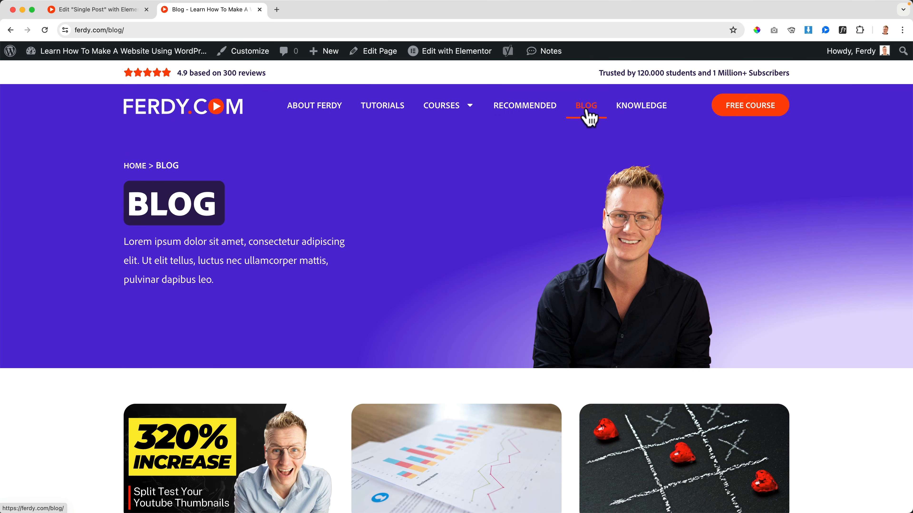
mouse_move(436, 57)
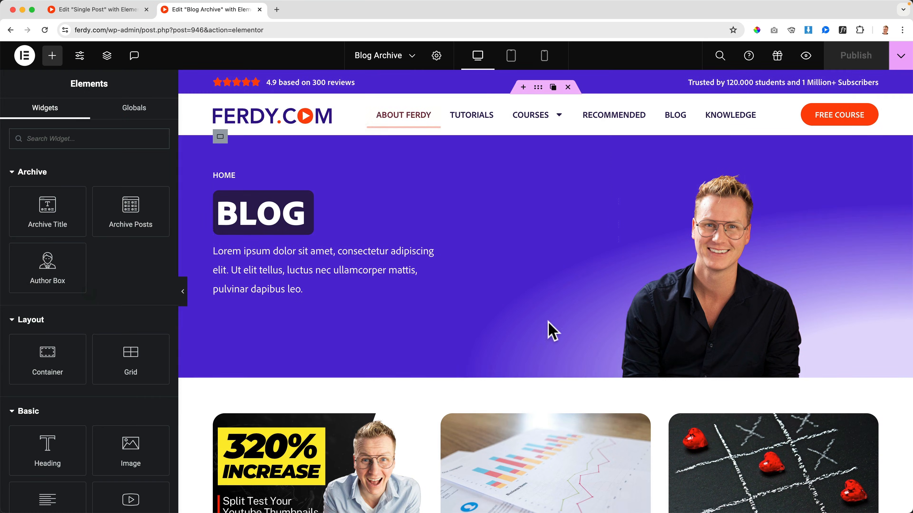
scroll(575, 326, "down", 4)
right_click(868, 272)
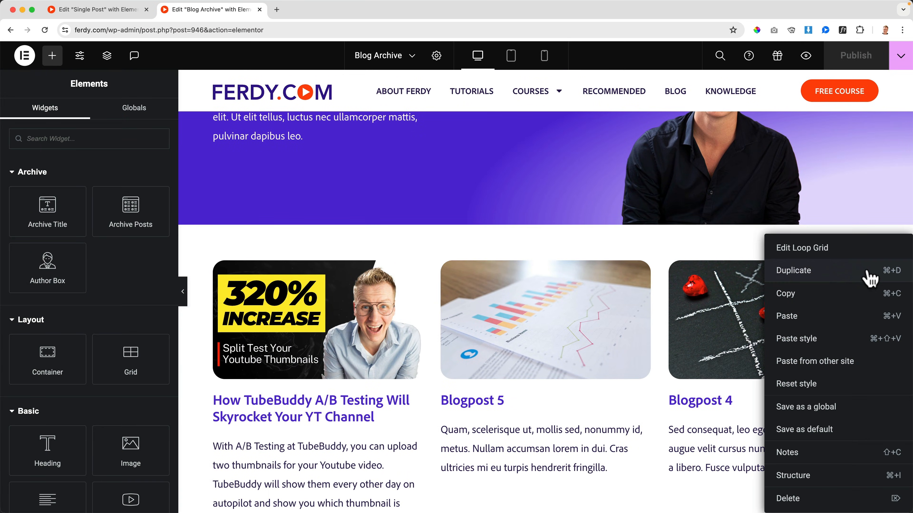
left_click(823, 302)
Step: Return to the Single Post template and paste the copied Loop Grid into the empty container below the blog post section
left_click(130, 10)
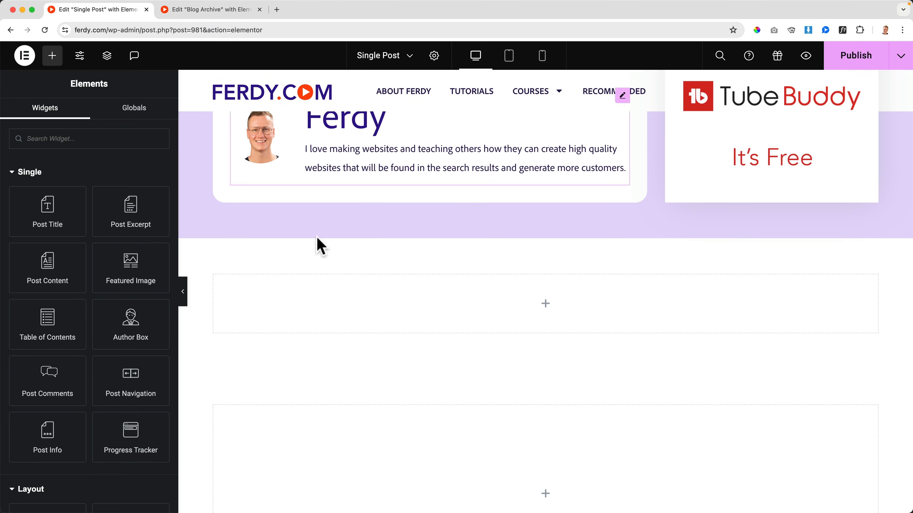
right_click(387, 201)
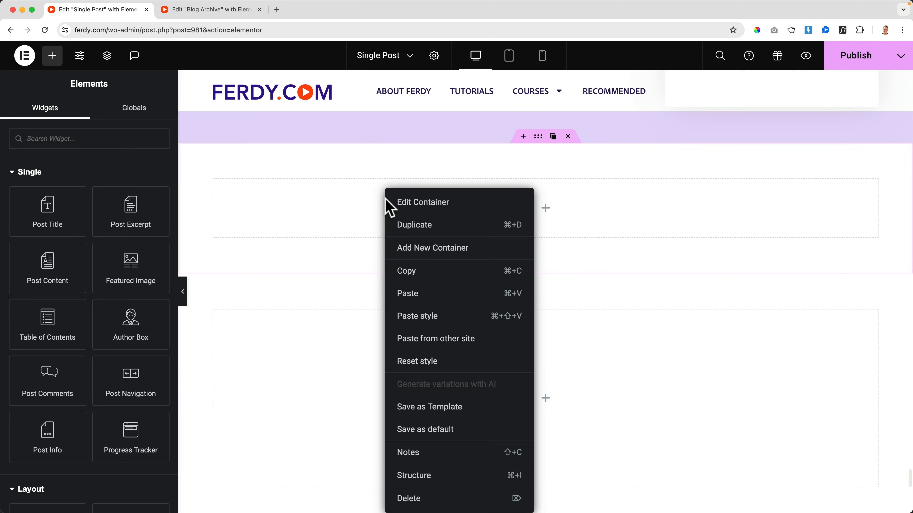
left_click(417, 295)
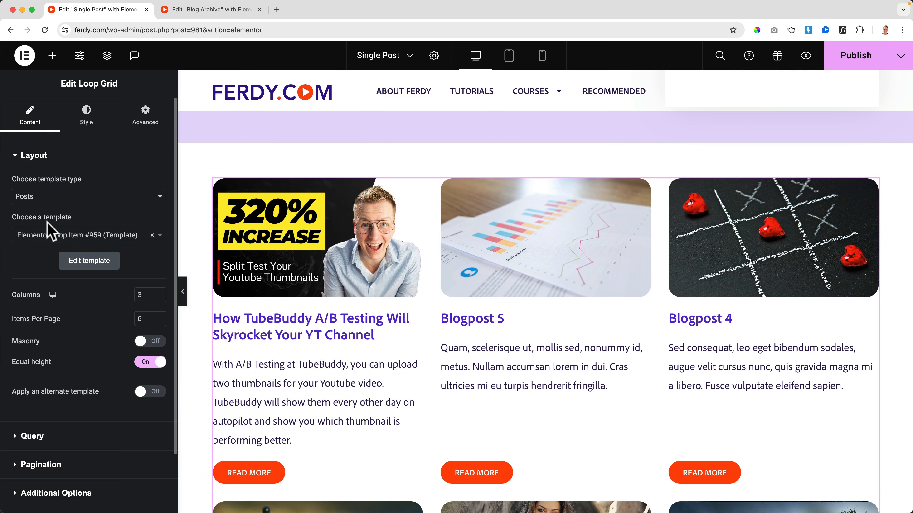
Step: Set the pasted Loop Grid to 3 items per page and its pagination to None
scroll(50, 223, "down", 4)
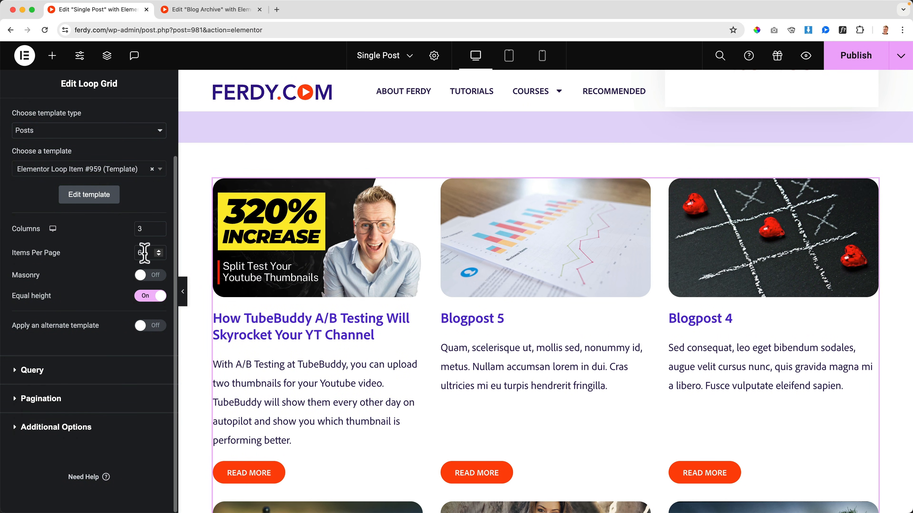
type("3")
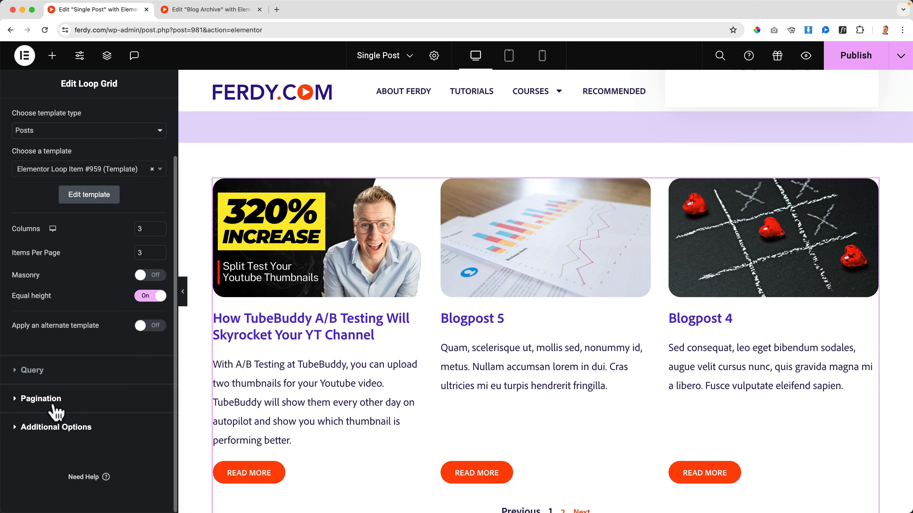
left_click(55, 410)
left_click(114, 248)
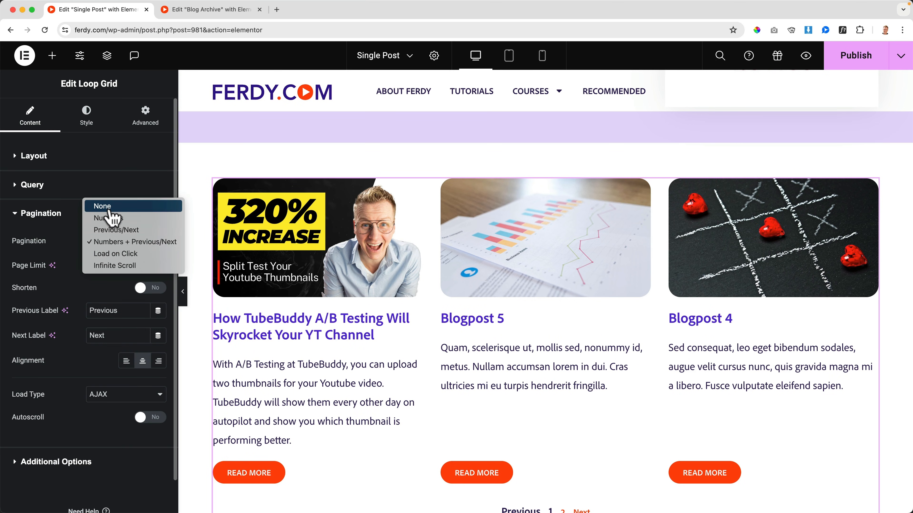
left_click(112, 209)
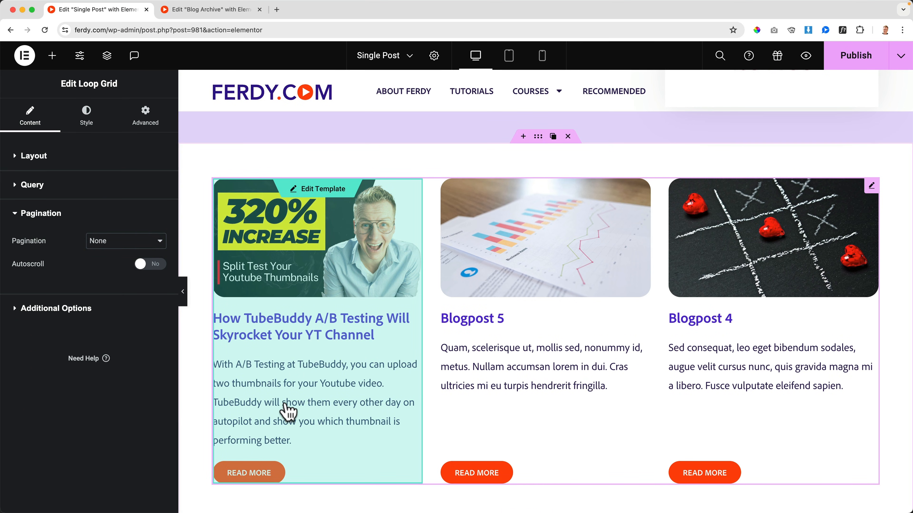
Step: Publish the Single Post template, check the live page and return to the editor
left_click(839, 62)
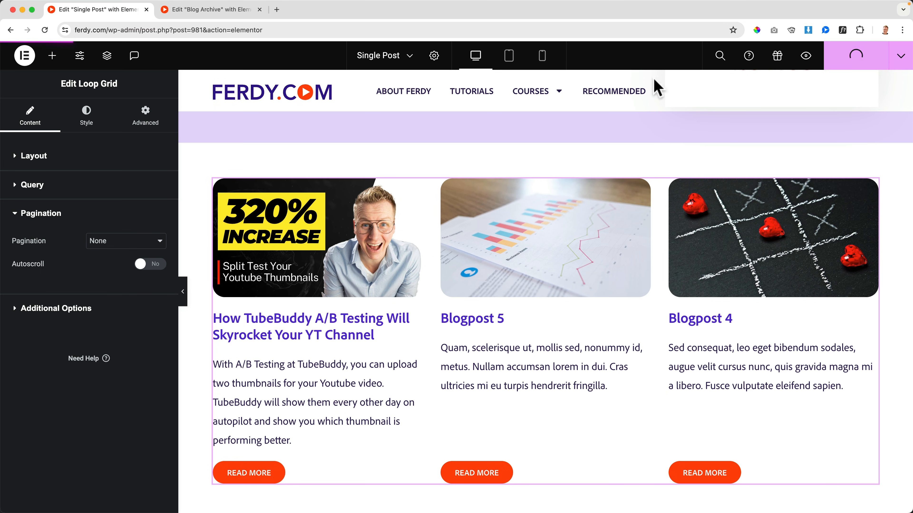
left_click(206, 15)
left_click(121, 11)
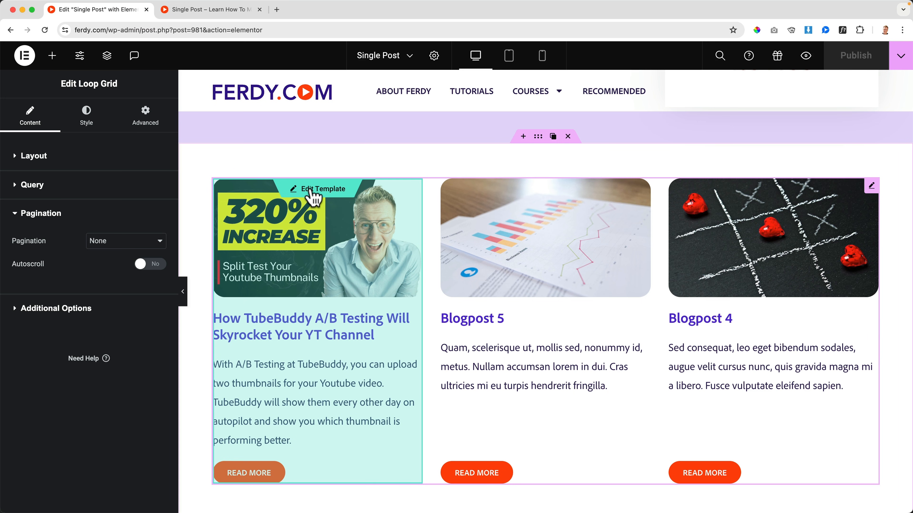
Step: Edit the loop item template, link its Post Title to the dynamic Post URL and publish the change
left_click(312, 191)
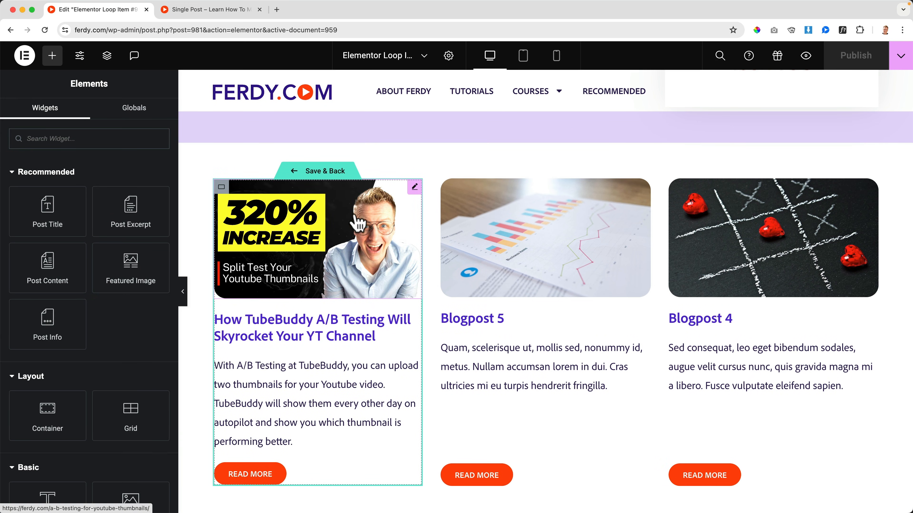
left_click(365, 220)
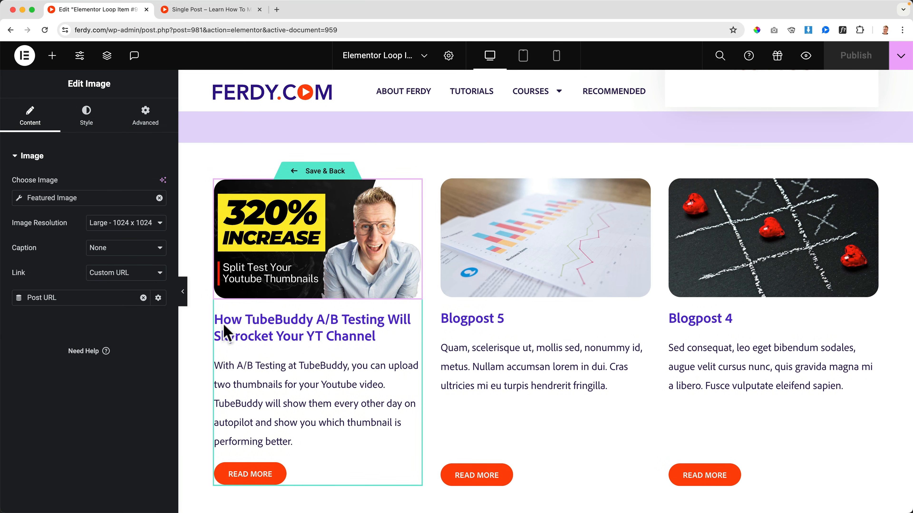
left_click(286, 334)
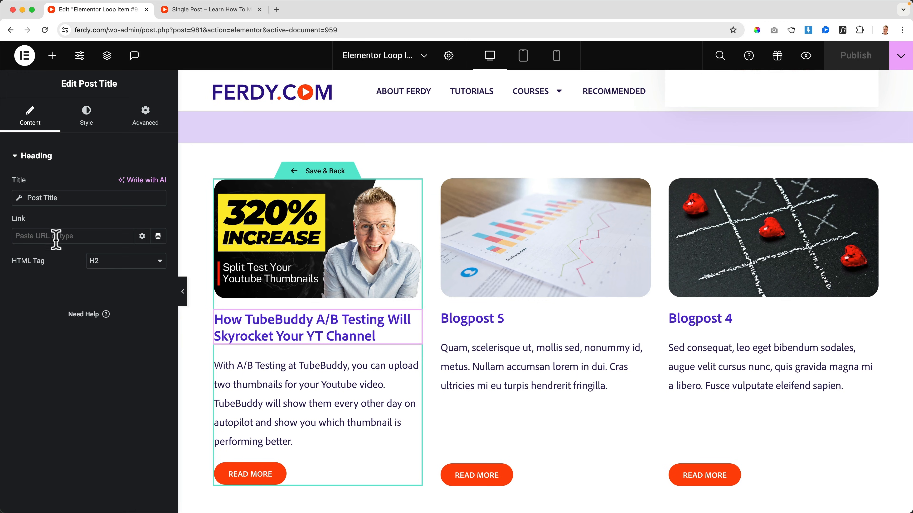
left_click(158, 236)
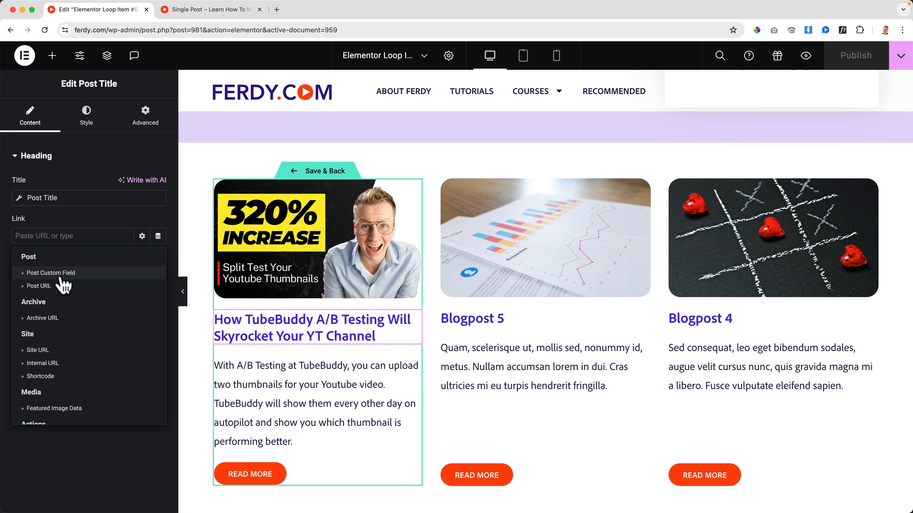
left_click(47, 286)
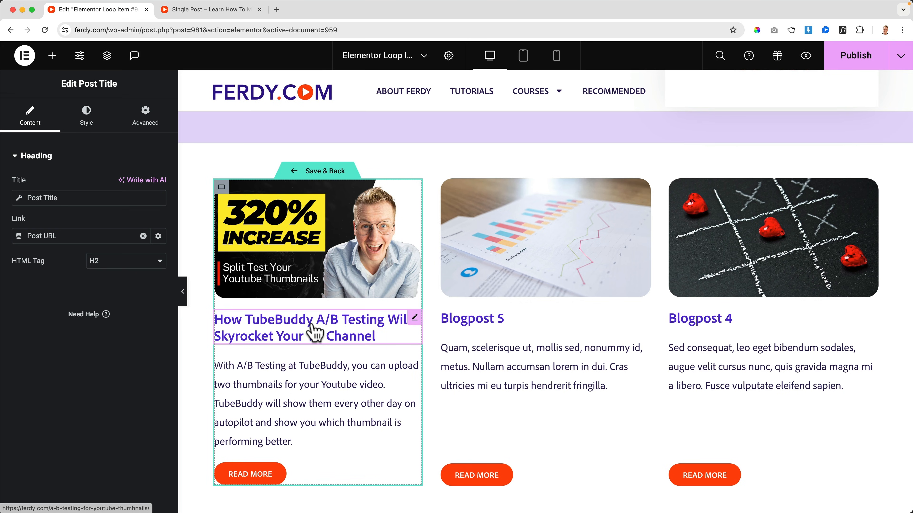
left_click(854, 60)
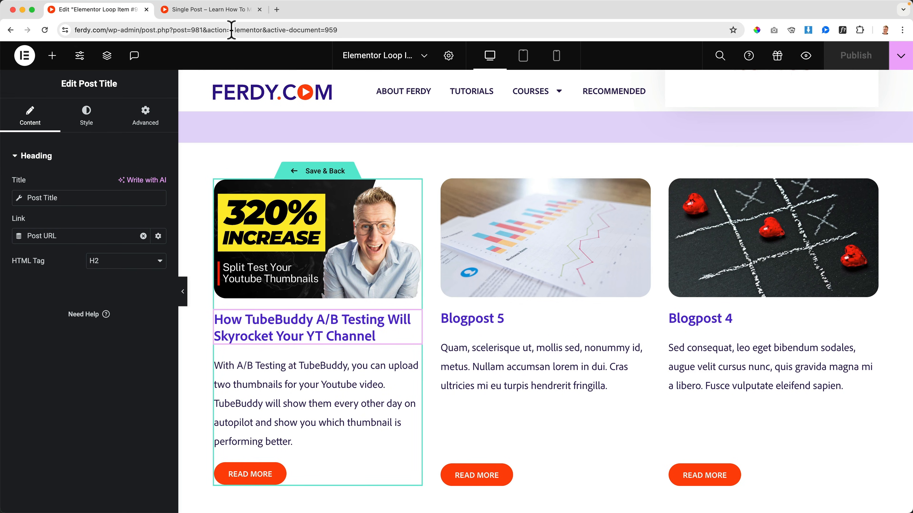
Step: Open the TubeBuddy post from the live Blog page, examine the linked titles in its Loop Grid and return to the editor
left_click(211, 10)
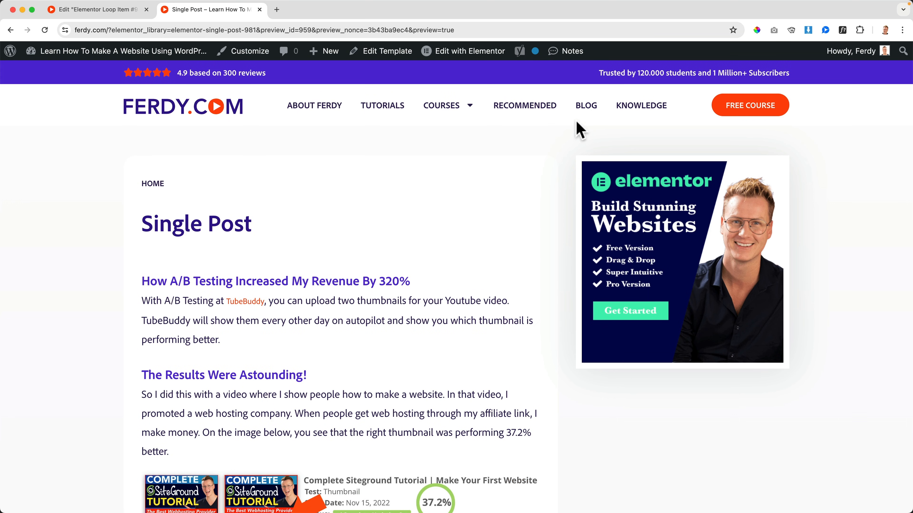
left_click(590, 114)
scroll(310, 235, "down", 6)
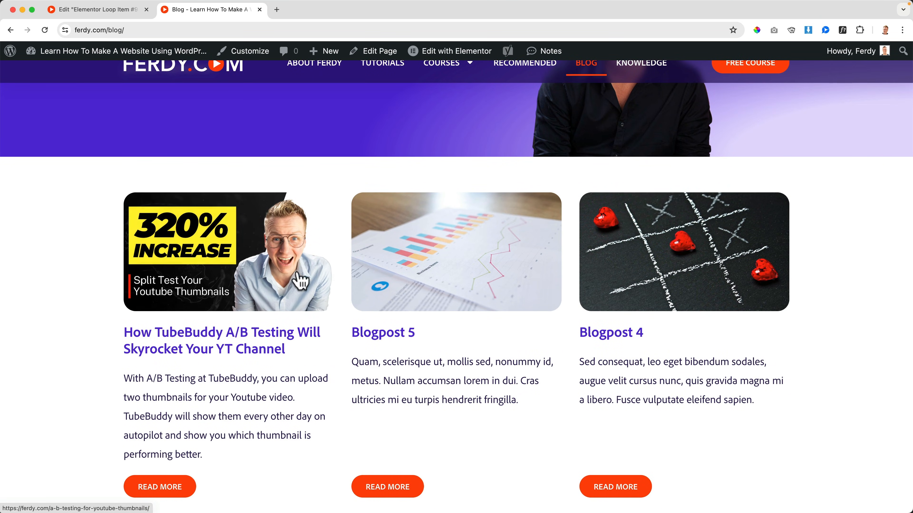
scroll(464, 236, "up", 6)
scroll(301, 350, "down", 8)
left_click(241, 228)
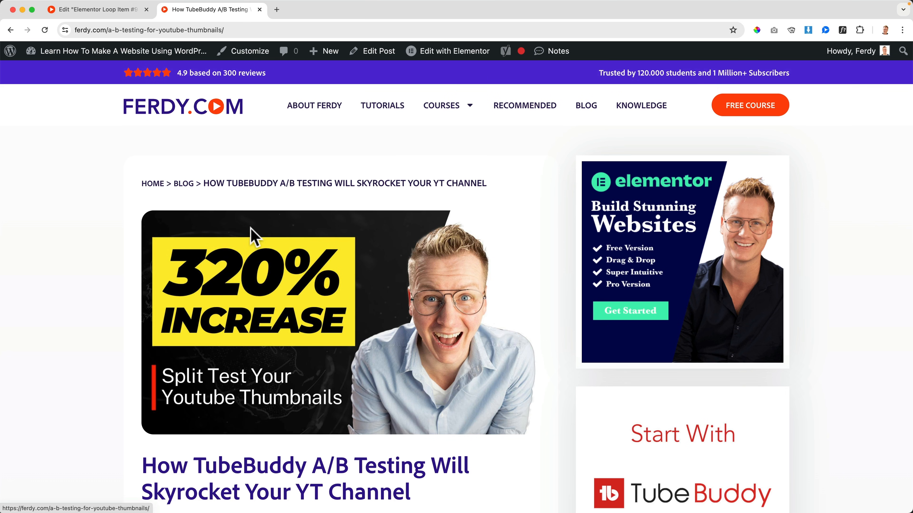
scroll(376, 245, "down", 20)
scroll(377, 249, "up", 12)
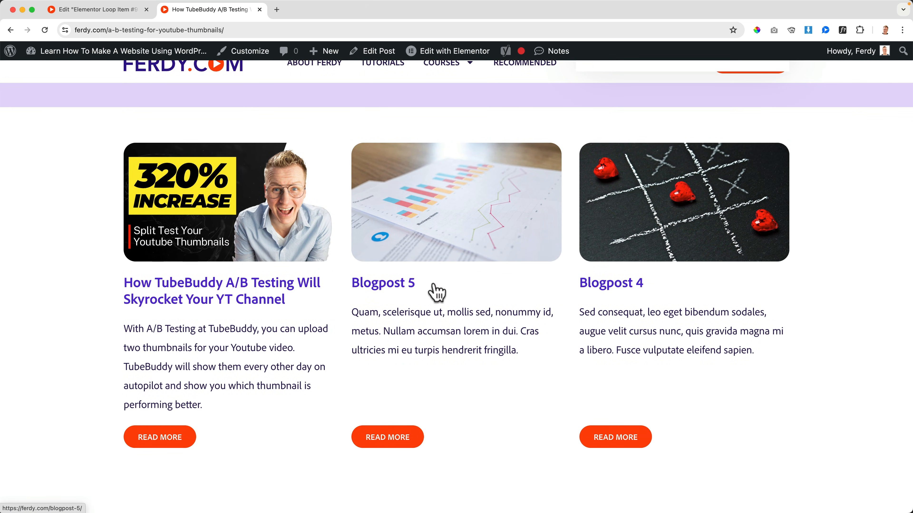
left_click(110, 11)
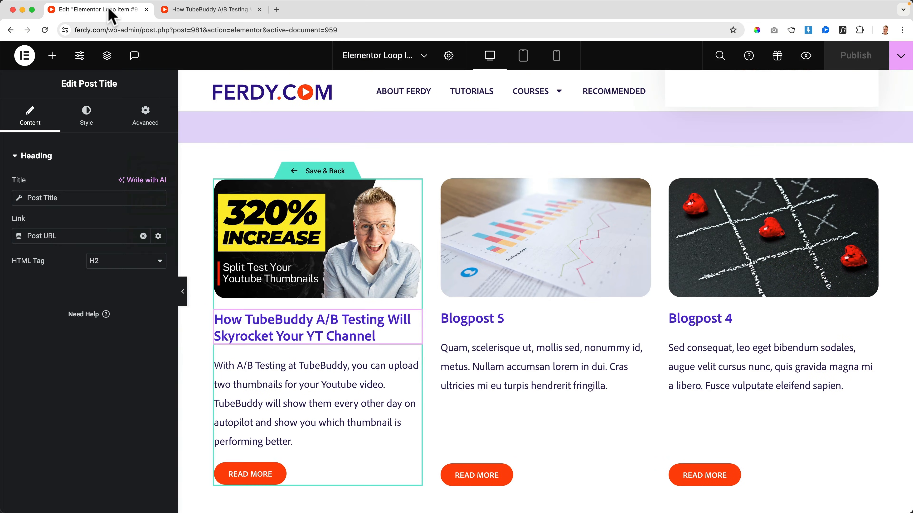
Step: Give the loop item's Post Title a horizontal Offset transform on hover and publish the template
left_click(87, 127)
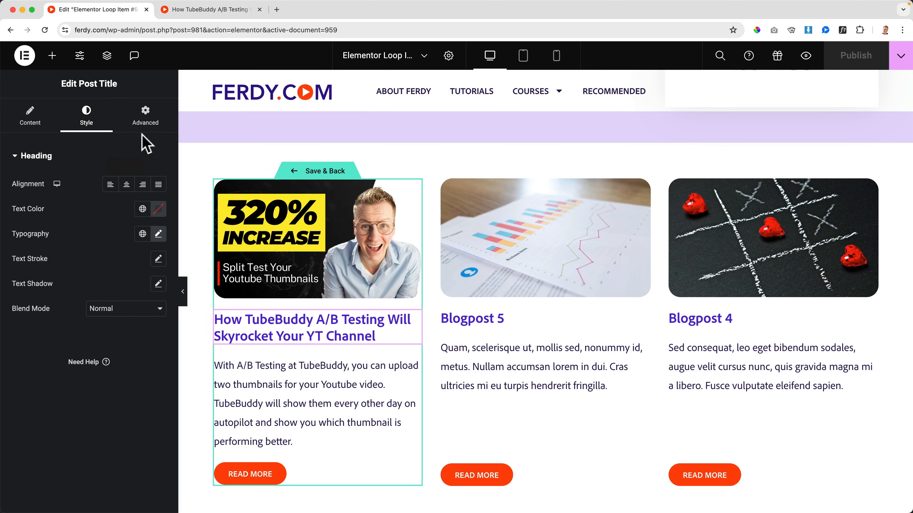
left_click(145, 125)
left_click(54, 163)
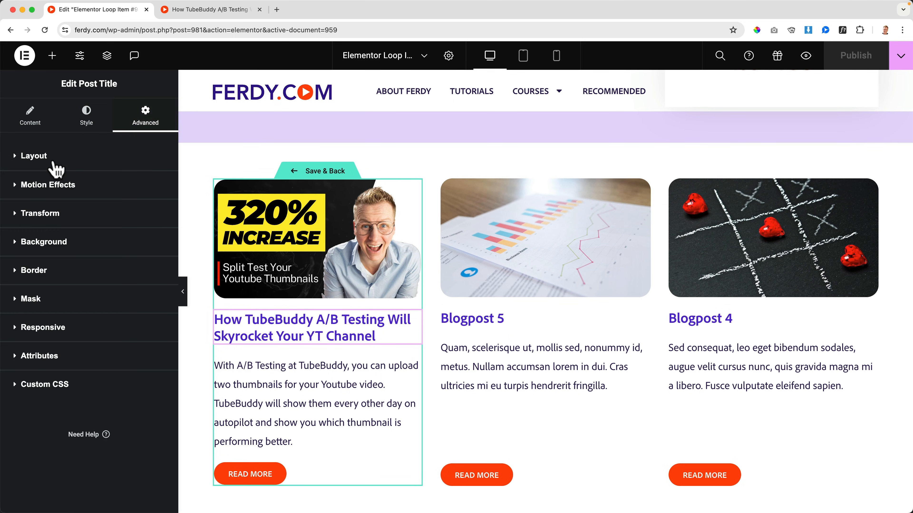
left_click(47, 216)
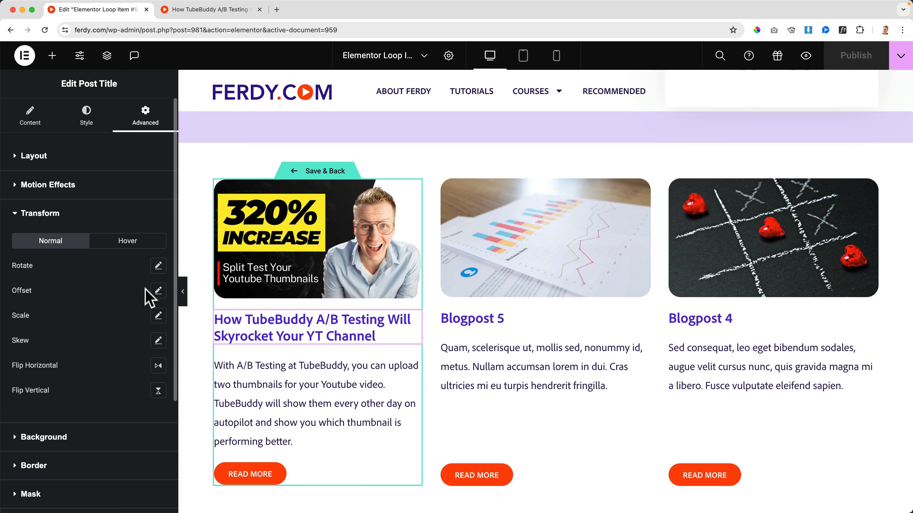
left_click(128, 244)
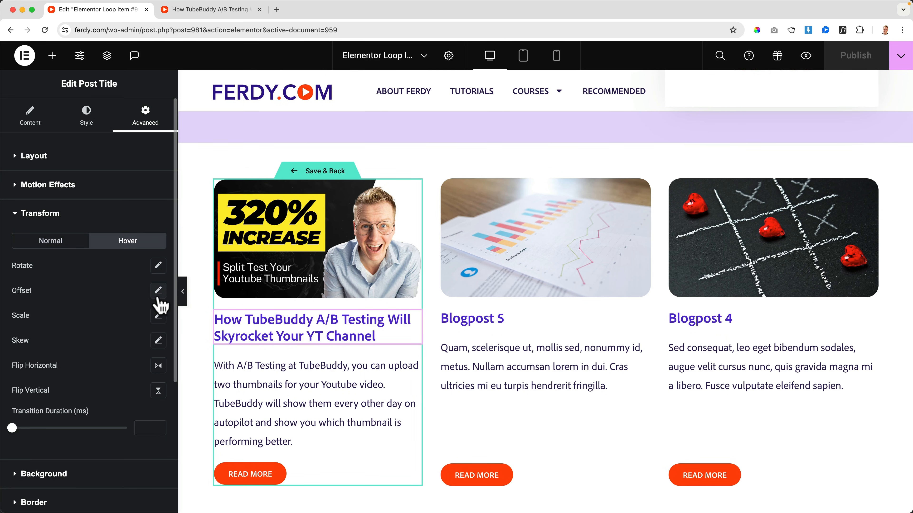
left_click(159, 290)
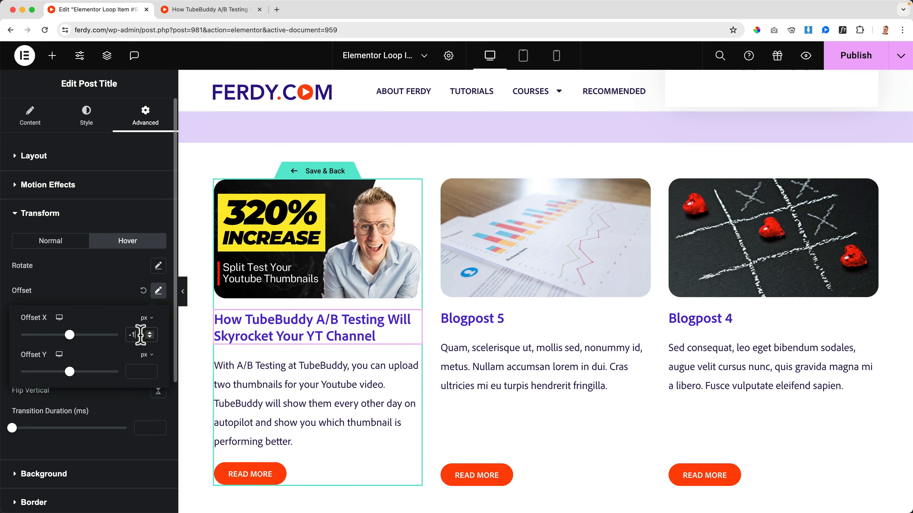
type("5")
left_click(54, 213)
left_click(57, 217)
left_click(53, 223)
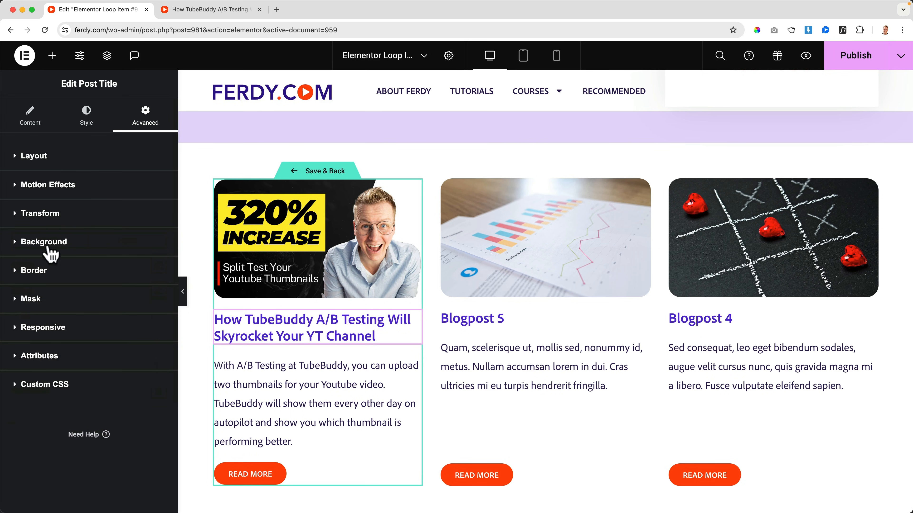
left_click(87, 114)
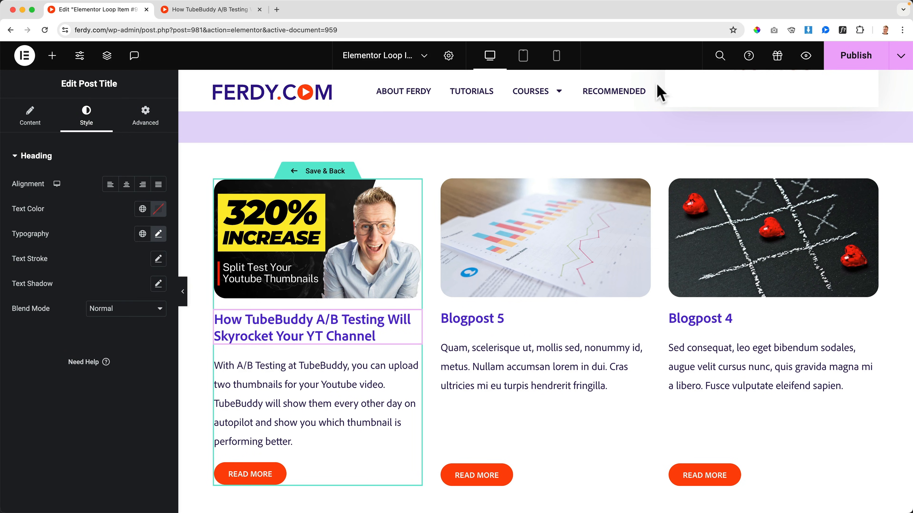
Step: Open the TubeBuddy post from the live Blog page, check its Loop Grid with the new title effect and return to the editor
left_click(187, 10)
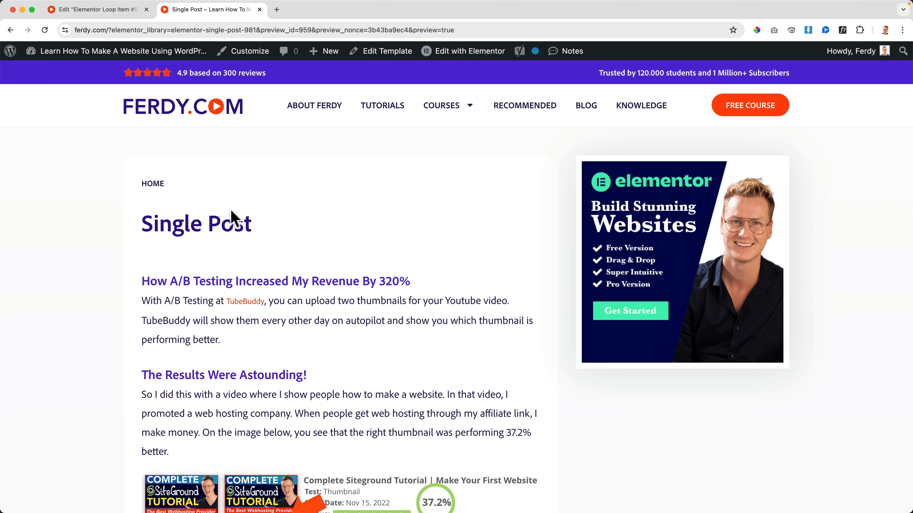
left_click(589, 121)
scroll(180, 299, "down", 5)
left_click(205, 286)
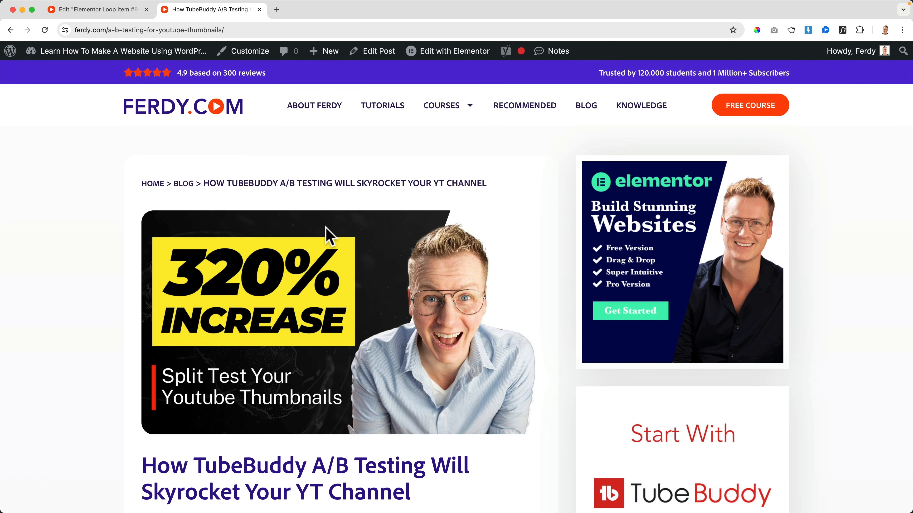
scroll(326, 235, "down", 15)
scroll(326, 237, "up", 5)
scroll(326, 246, "up", 5)
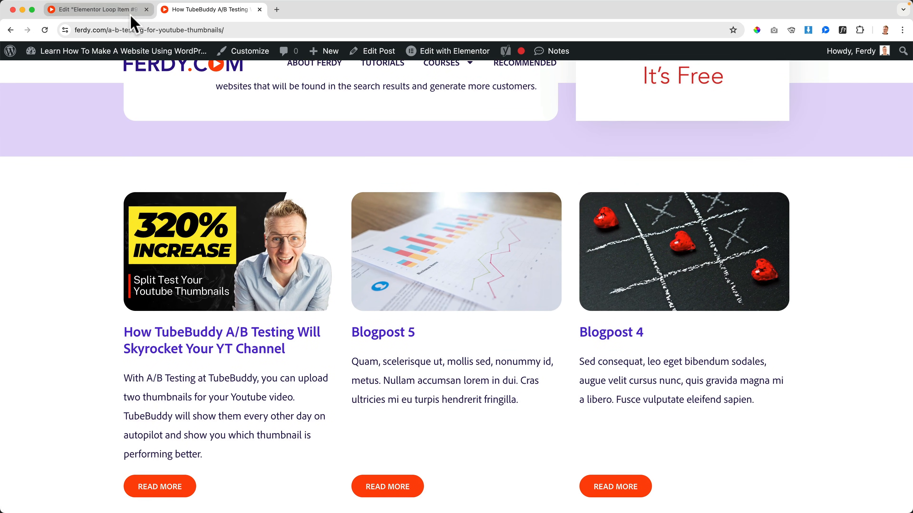
left_click(92, 9)
scroll(465, 198, "up", 2)
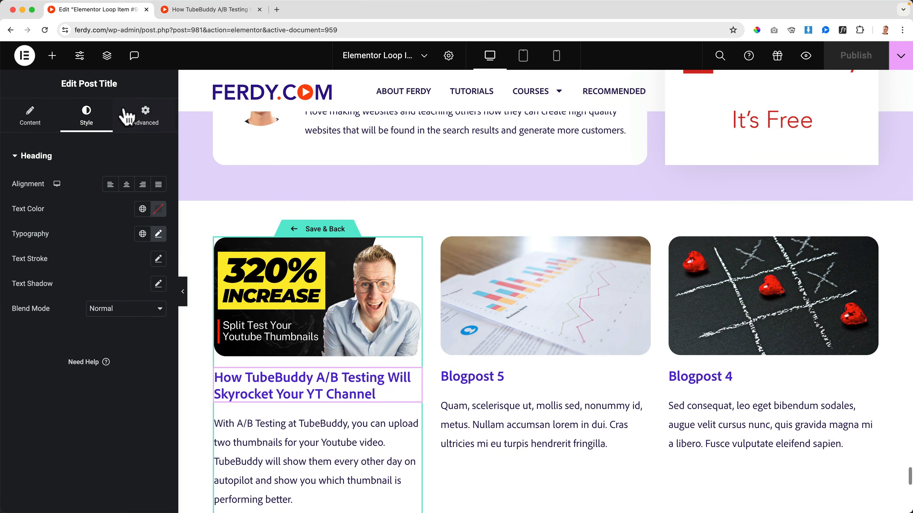
left_click(55, 56)
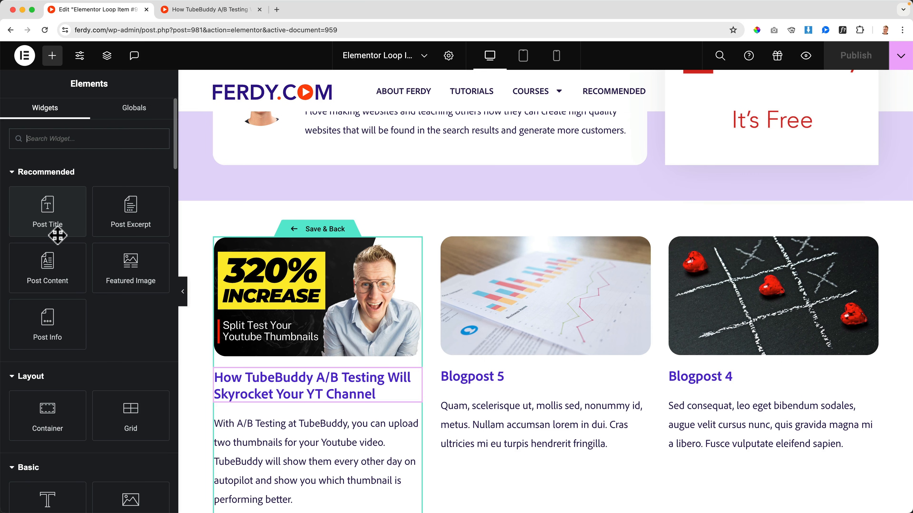
scroll(64, 301, "down", 3)
left_click_drag(51, 399, 181, 316)
Step: Return from the loop item to the Single Post template and add a "More Blog Posts" heading above the Loop Grid in its container
key("super+i")
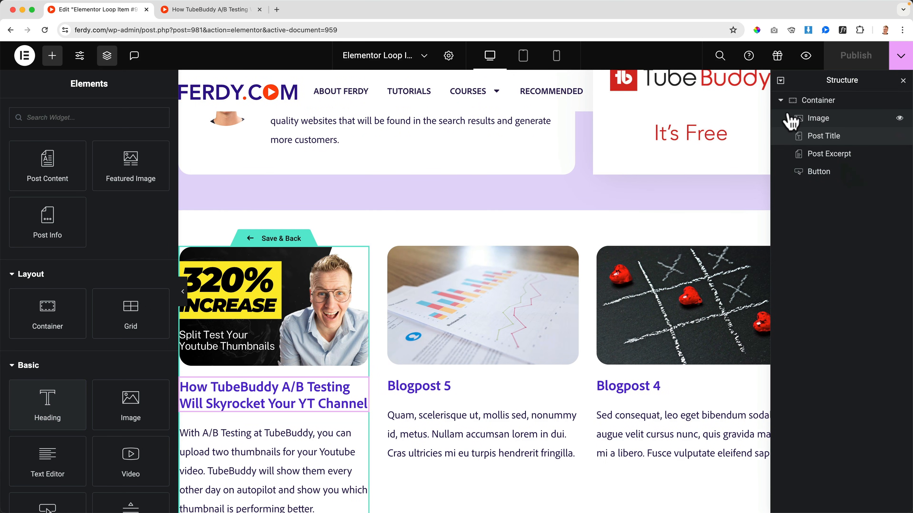
left_click(279, 239)
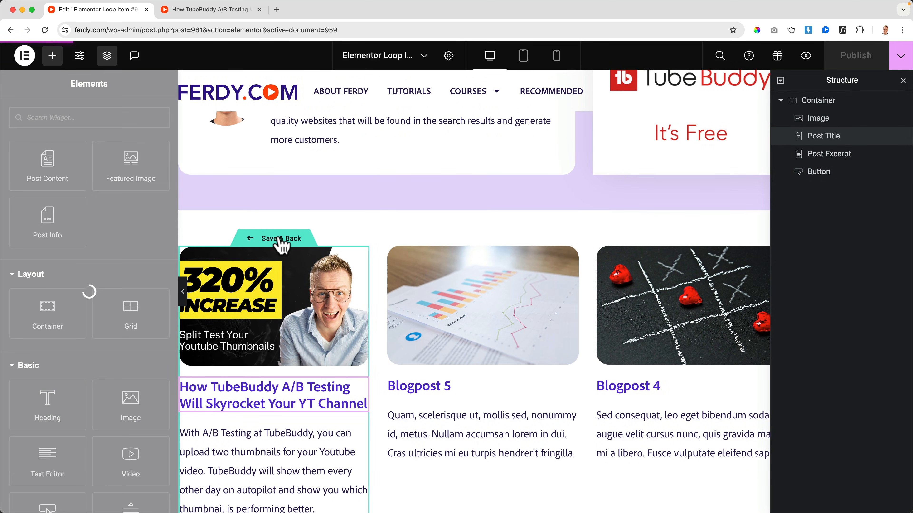
scroll(509, 220, "up", 16)
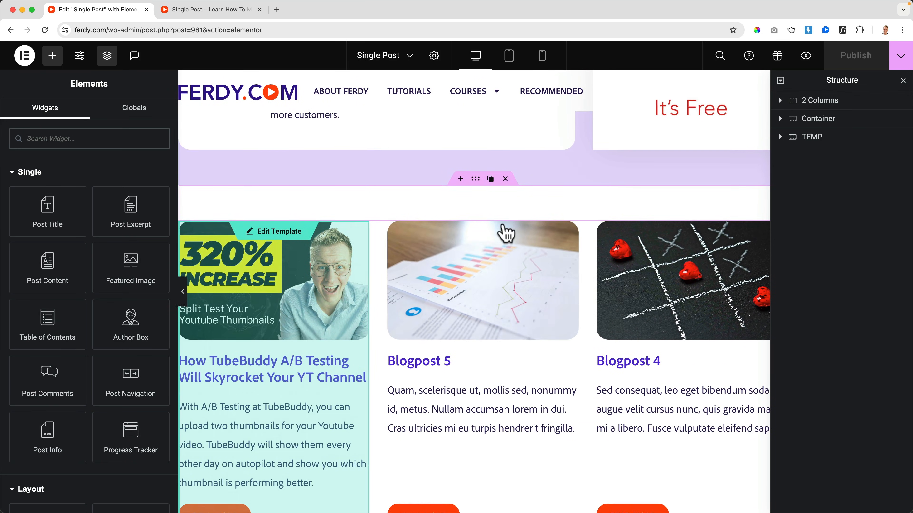
left_click(781, 119)
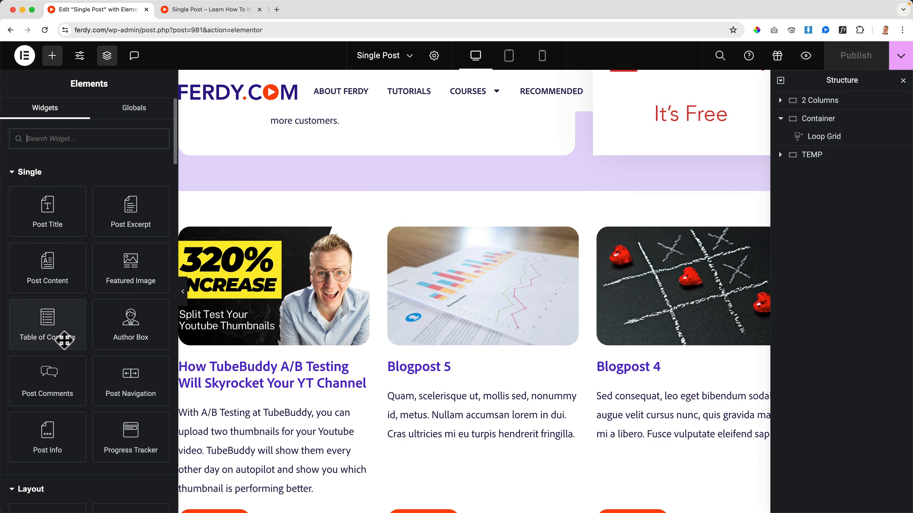
type("head")
left_click_drag(44, 178, 271, 231)
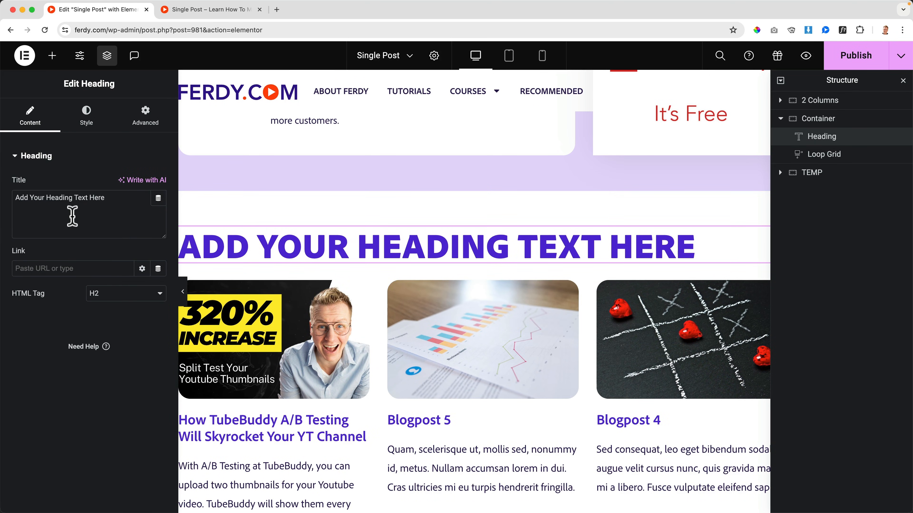
type("More Blog Posts")
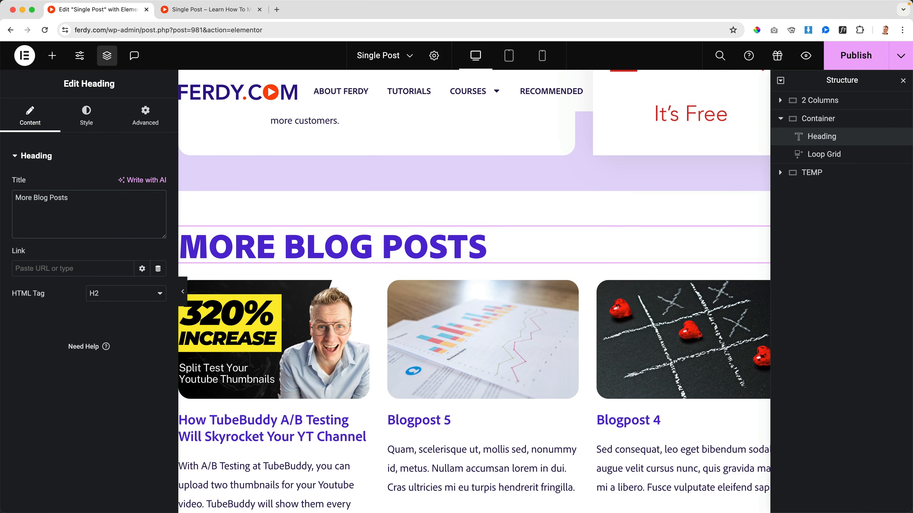
Step: Set the font size of the "More Blog Posts" heading to 24 px
left_click(86, 122)
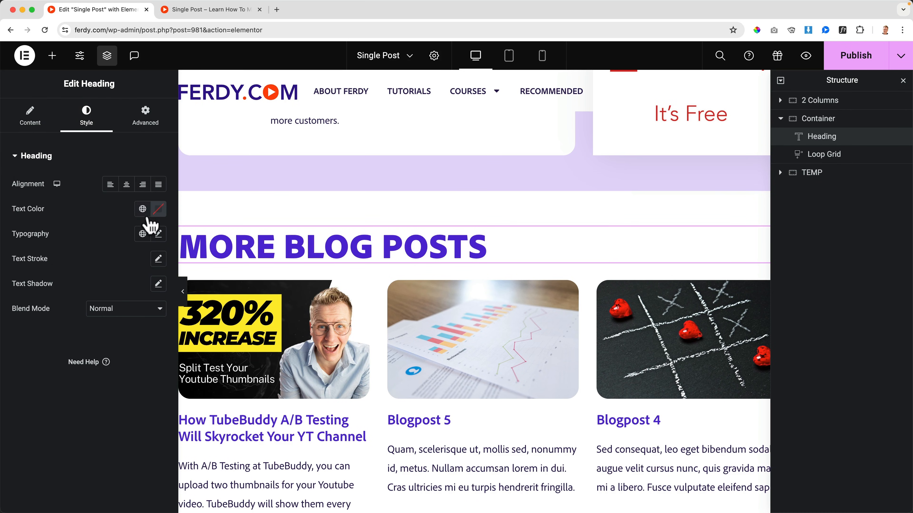
left_click(160, 235)
left_click_drag(22, 328, 43, 329)
left_click_drag(144, 326, 124, 326)
type("24")
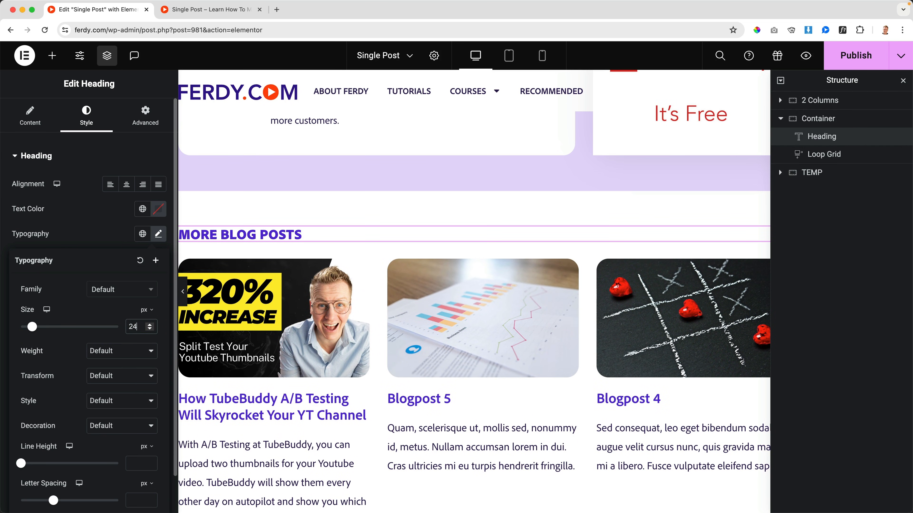
Step: Add the blue-to-pink gradient blob from the Media Library as the background overlay image of the Loop Grid's container
scroll(477, 290, "down", 4)
scroll(474, 277, "up", 5)
left_click(475, 215)
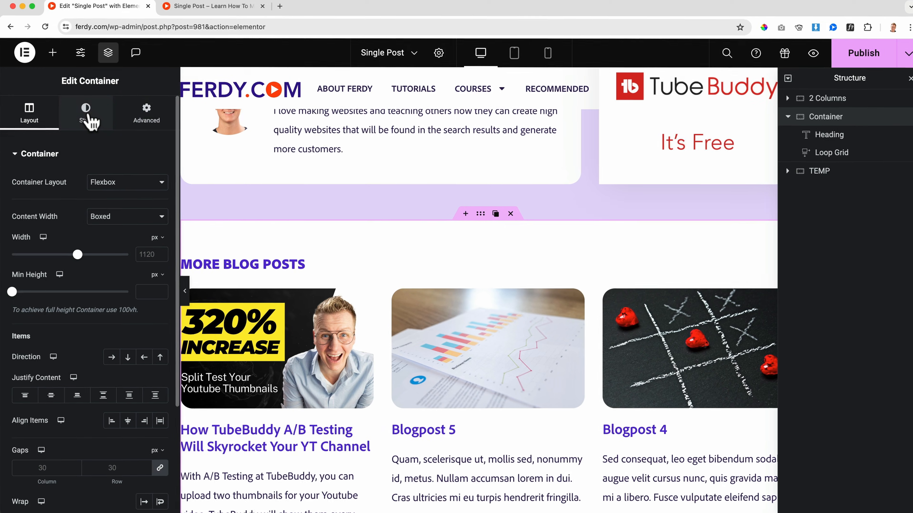
left_click(86, 119)
left_click(35, 156)
left_click(63, 148)
left_click(187, 208)
left_click(126, 297)
left_click(682, 274)
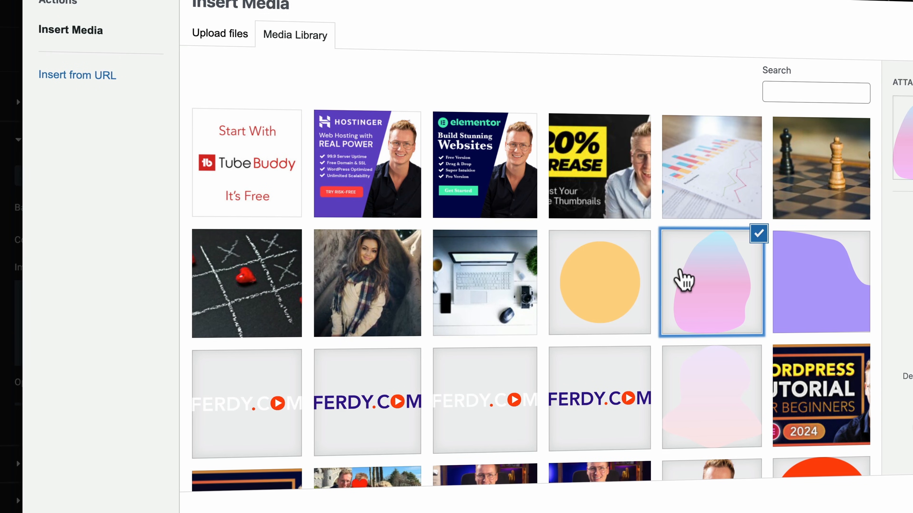
left_click(911, 502)
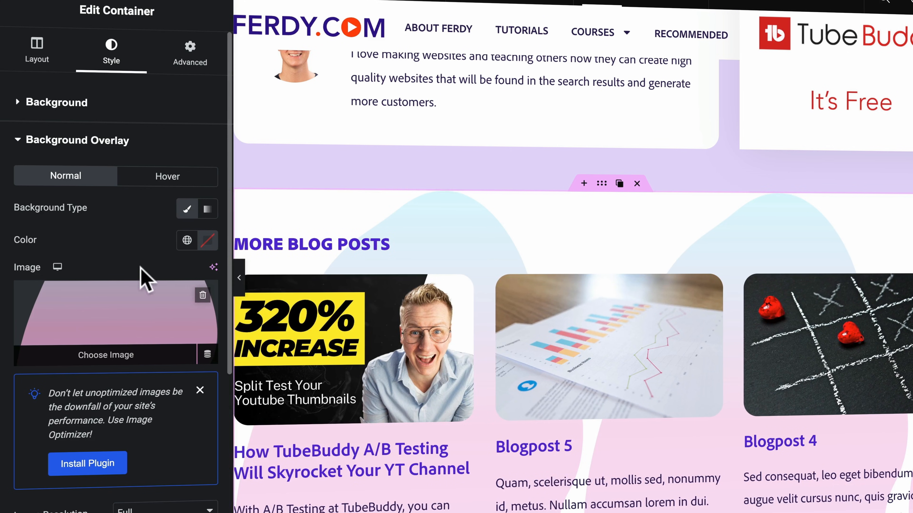
Step: Set the container's overlay image to No-repeat and its position to Bottom Right
scroll(141, 279, "down", 5)
scroll(140, 271, "down", 2)
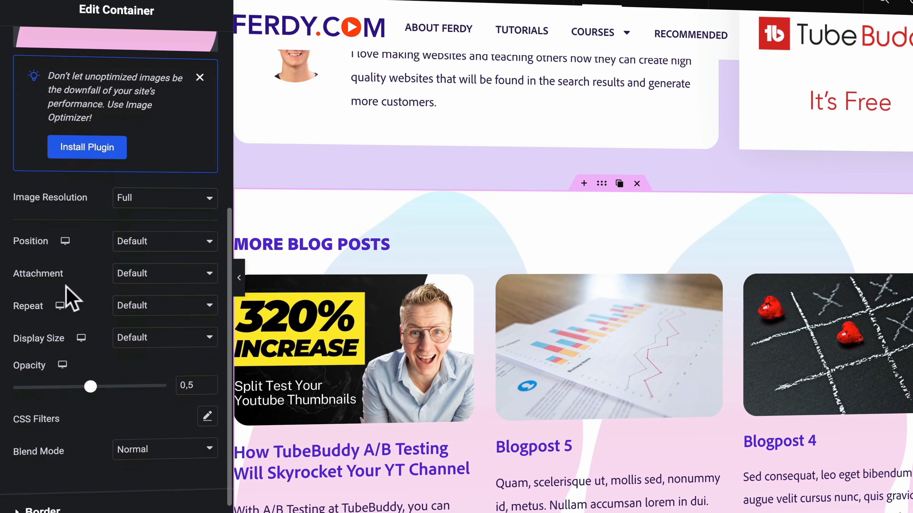
left_click(147, 309)
left_click(148, 321)
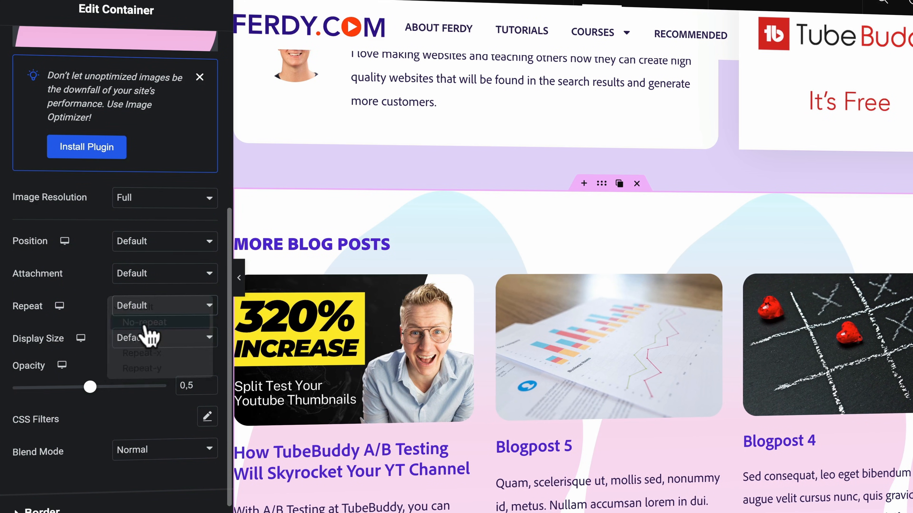
left_click(137, 246)
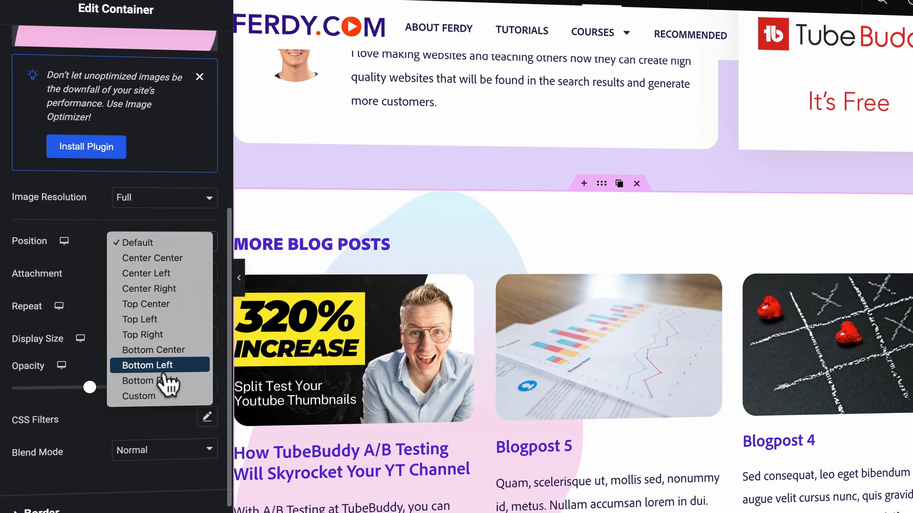
left_click(167, 383)
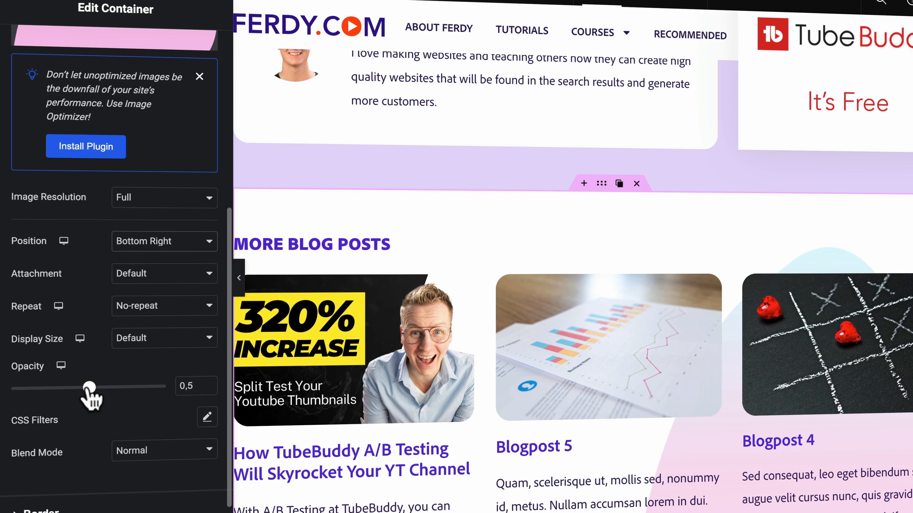
Step: Set the background overlay's opacity to 1 and its blur filter to 60
left_click_drag(90, 388, 195, 383)
left_click(207, 418)
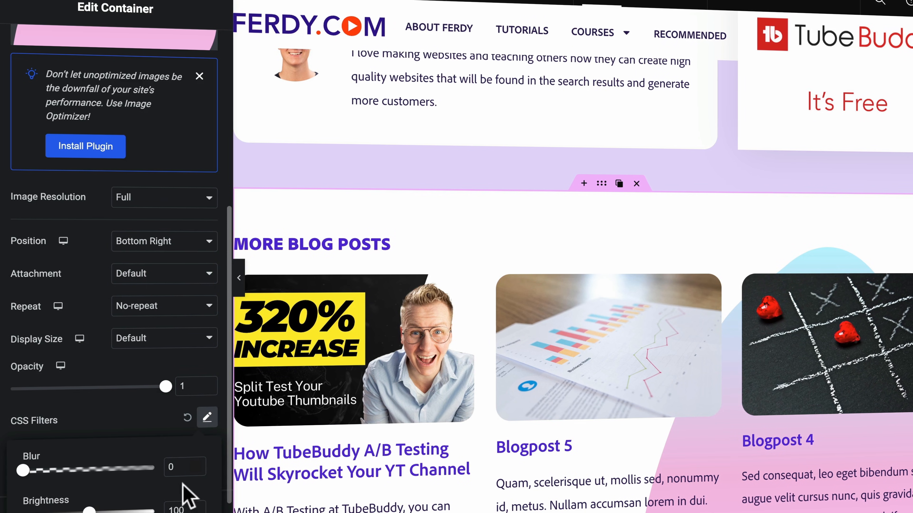
type("60")
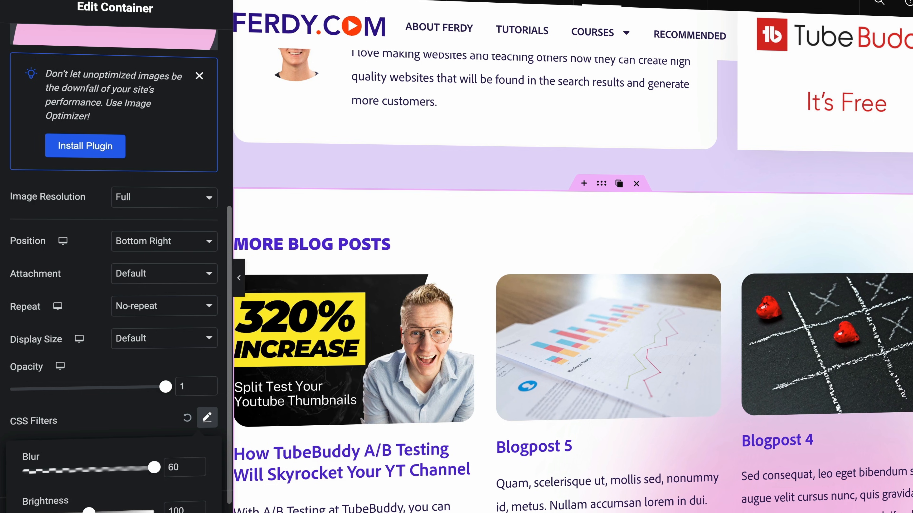
scroll(550, 351, "down", 7)
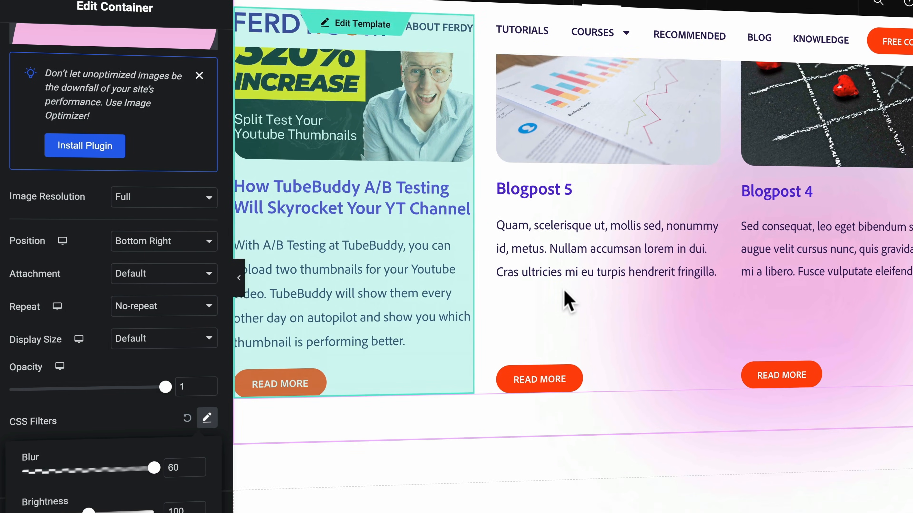
Step: Set the background overlay's display size to Custom with a 32% width and its opacity to 1, and publish the template
scroll(565, 291, "up", 8)
scroll(564, 292, "down", 6)
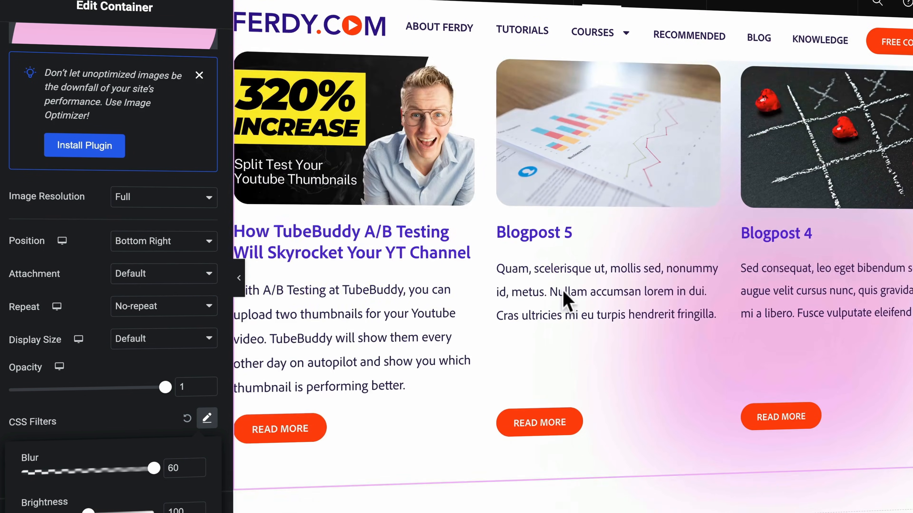
scroll(563, 291, "down", 4)
scroll(562, 291, "up", 2)
scroll(114, 356, "down", 1)
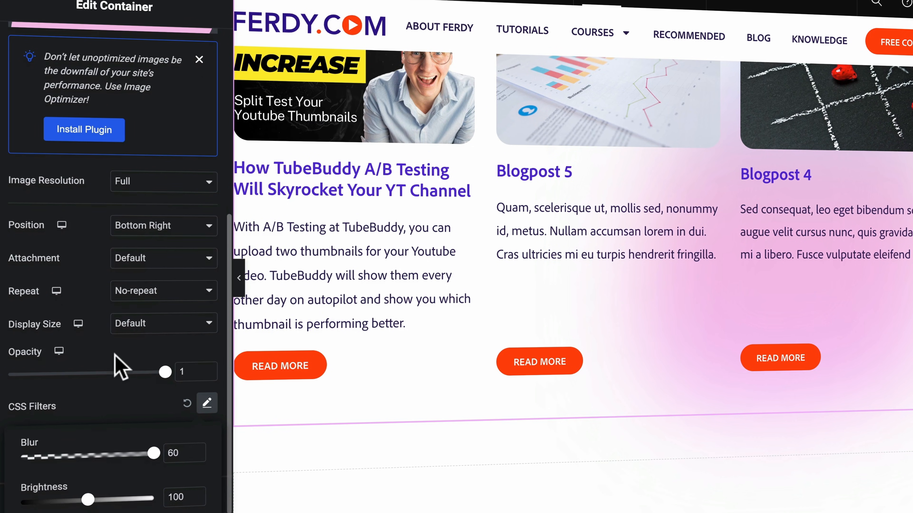
left_click(143, 324)
left_click(139, 383)
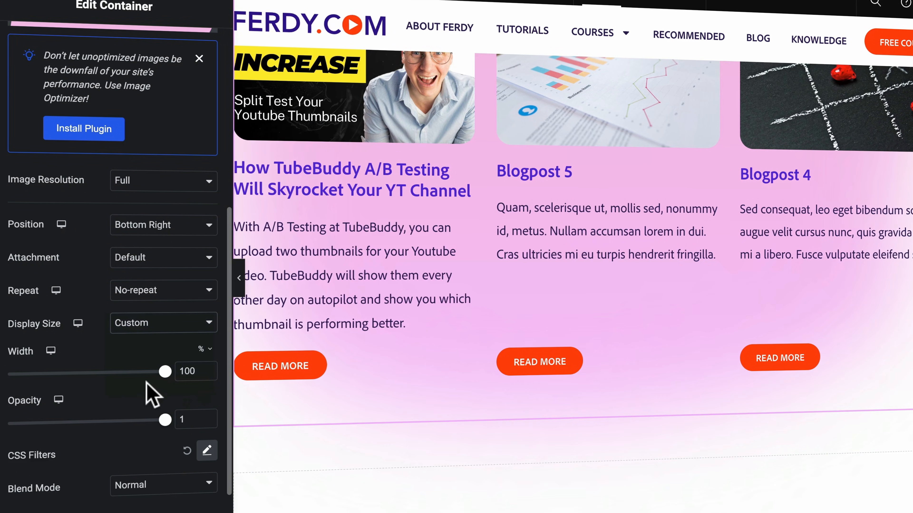
left_click_drag(164, 420, 26, 424)
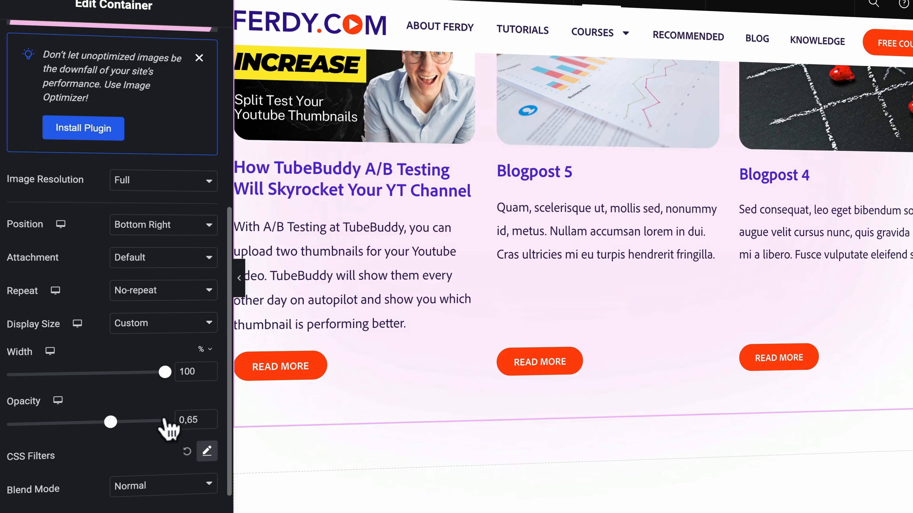
left_click_drag(154, 420, 165, 420)
left_click_drag(164, 374, 54, 383)
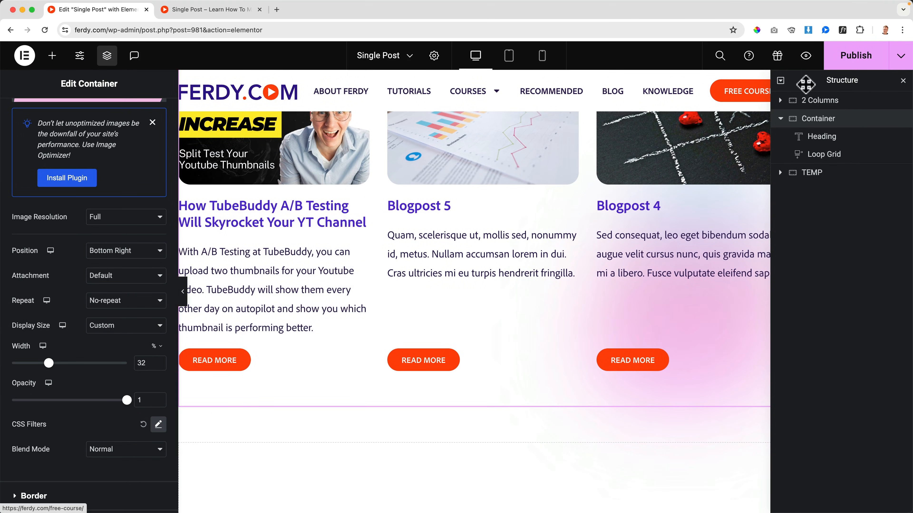
scroll(521, 196, "down", 5)
scroll(495, 206, "up", 5)
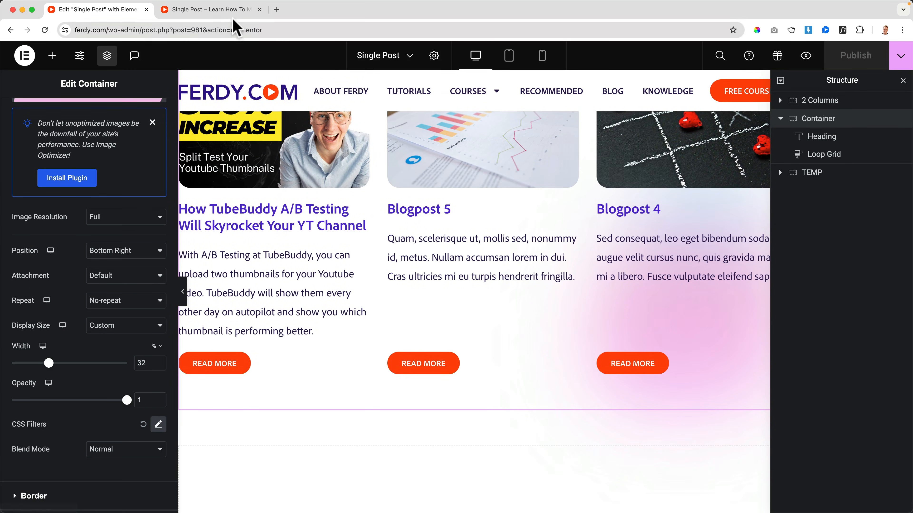
Step: Switch to the live site, browse its Blog page and open the post "How TubeBuddy A/B Testing Will Skyrocket Your YT Channel"
left_click(216, 10)
left_click(577, 116)
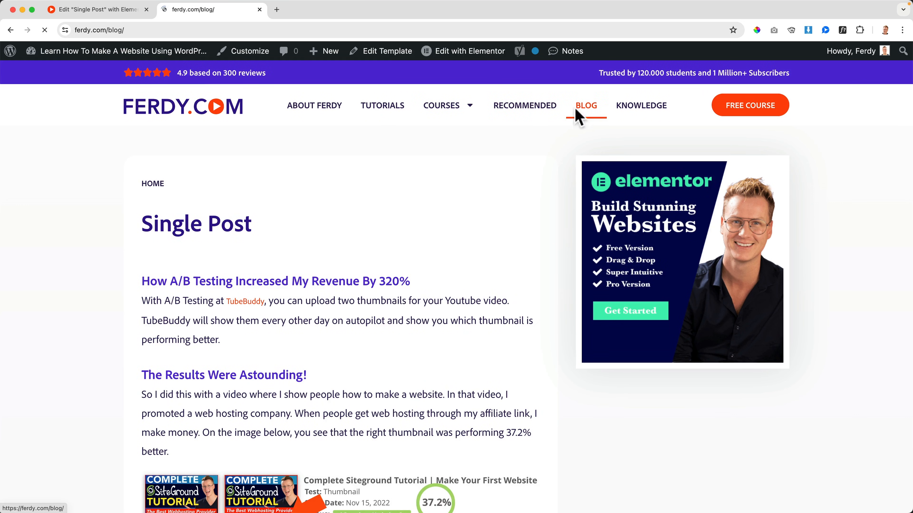
scroll(129, 201, "down", 5)
scroll(129, 205, "down", 4)
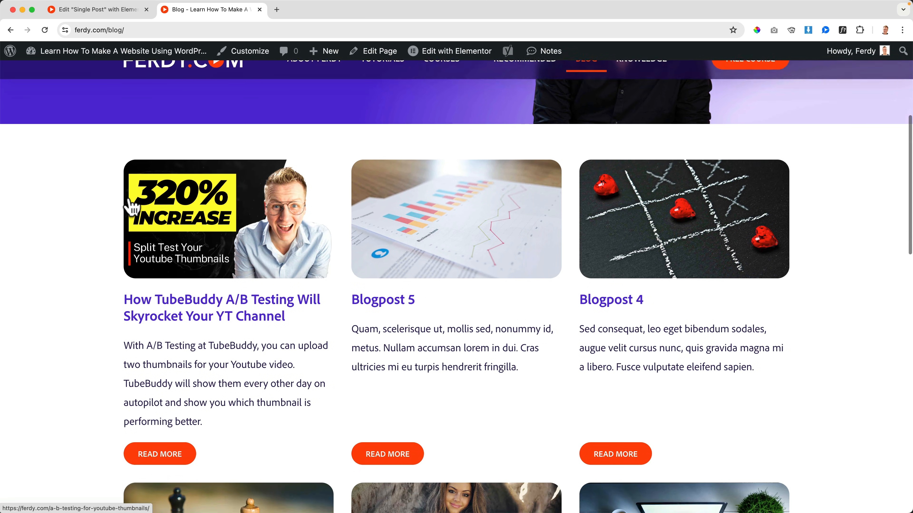
scroll(200, 218, "down", 10)
scroll(198, 216, "up", 8)
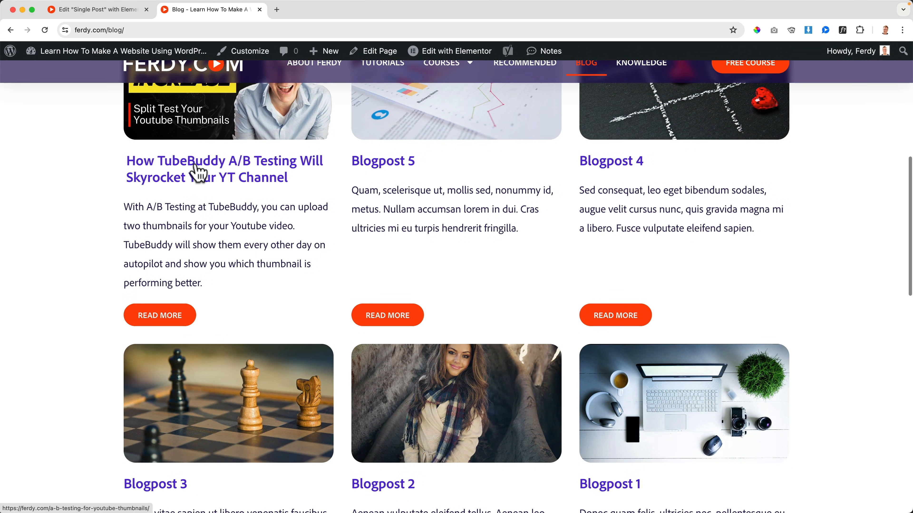
left_click(197, 171)
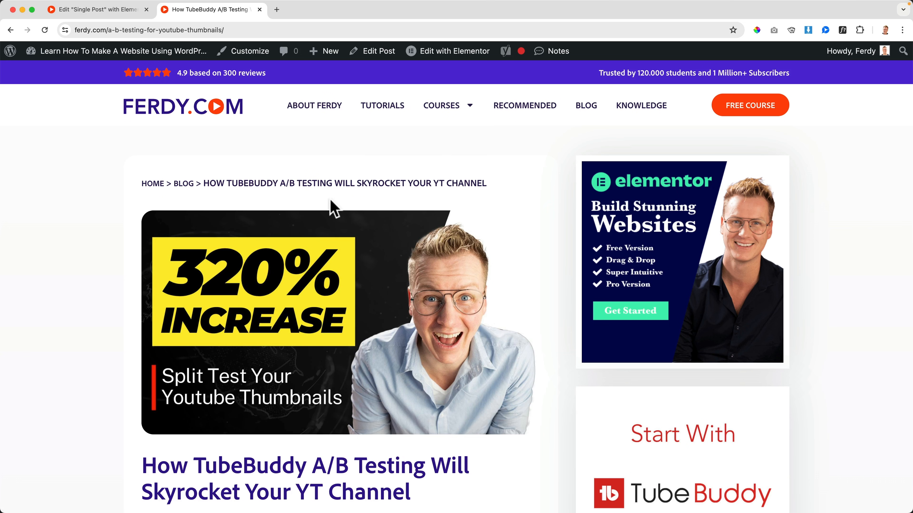
Step: Examine the post's content, sticky sidebar banners and comments with the page zoomed out slightly
scroll(332, 207, "down", 10)
scroll(332, 207, "down", 8)
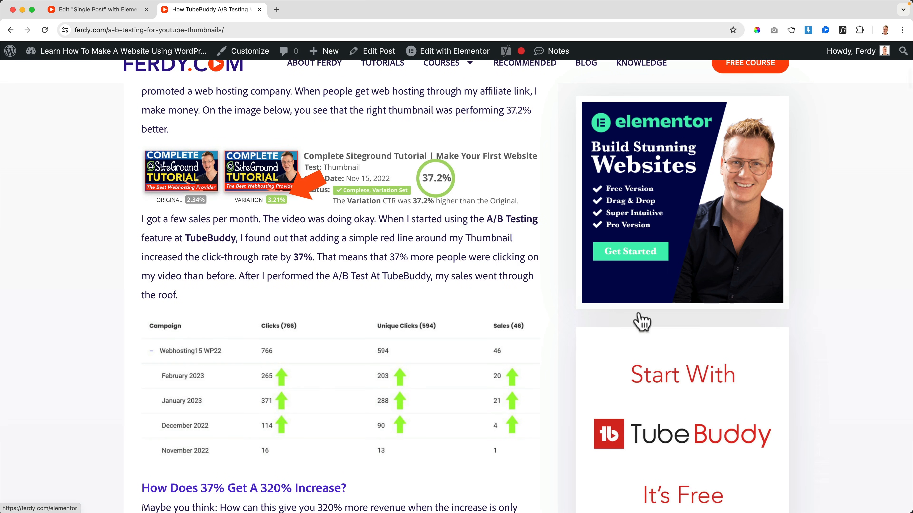
scroll(640, 323, "down", 3)
scroll(324, 261, "down", 20)
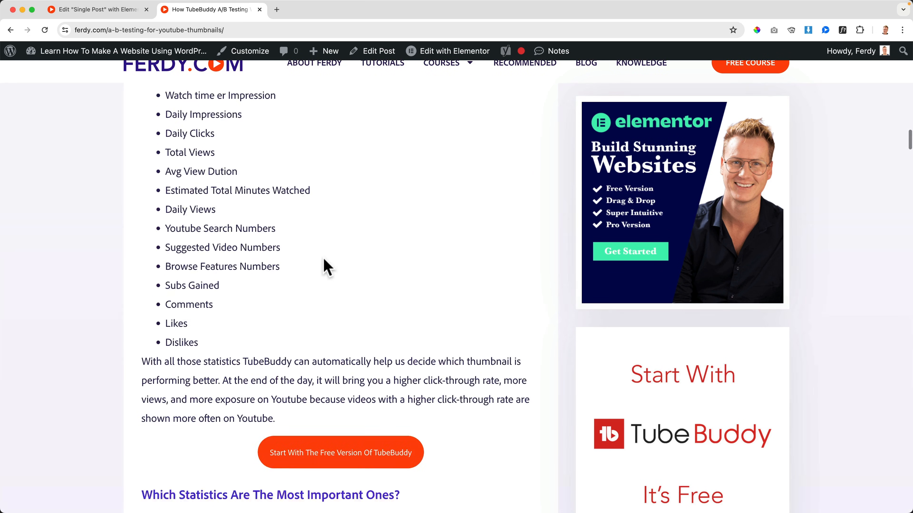
scroll(327, 266, "down", 20)
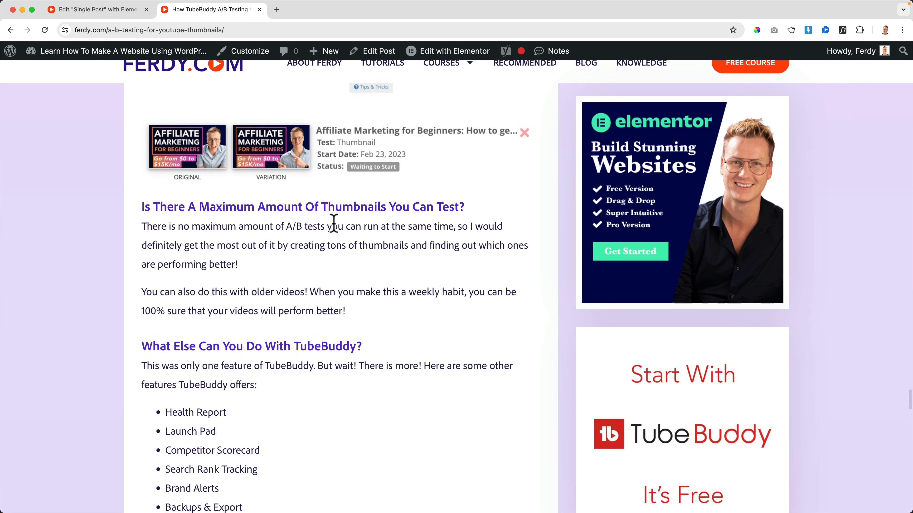
key("super+minus")
key("super+minus")
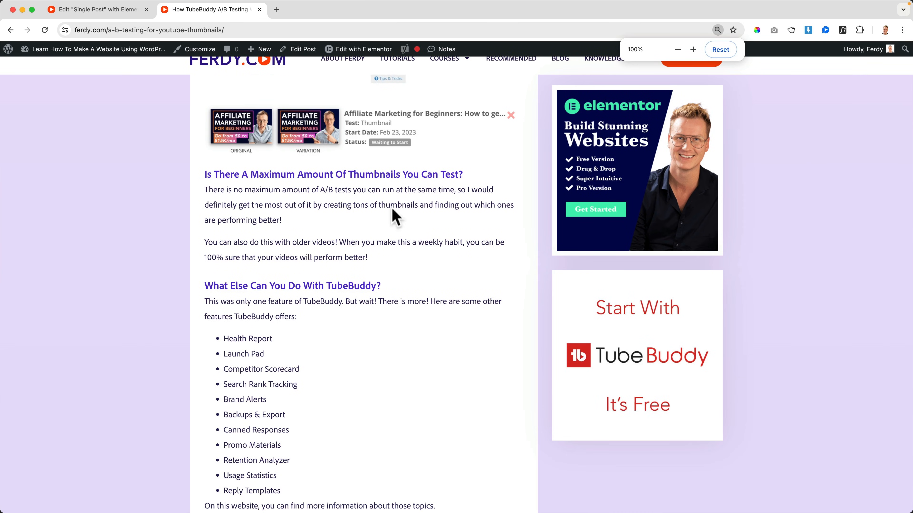
scroll(638, 231, "down", 7)
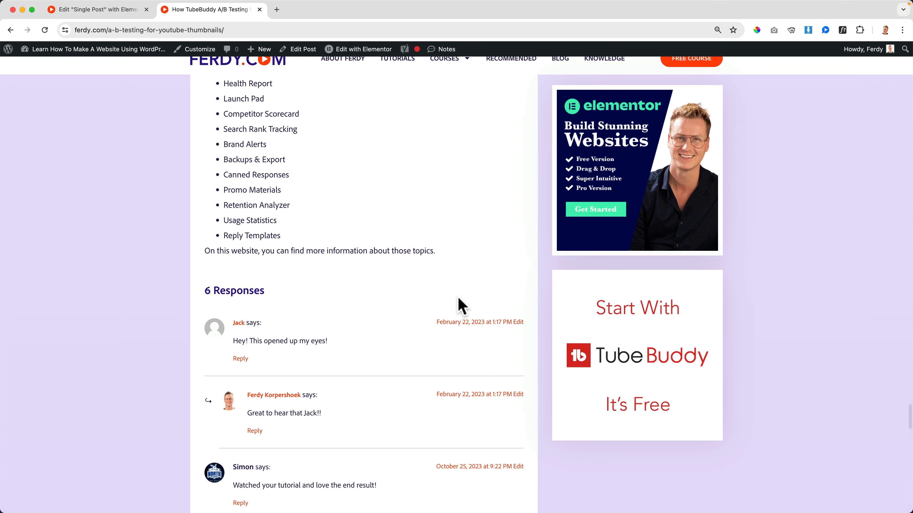
key("super+plus")
scroll(457, 291, "down", 20)
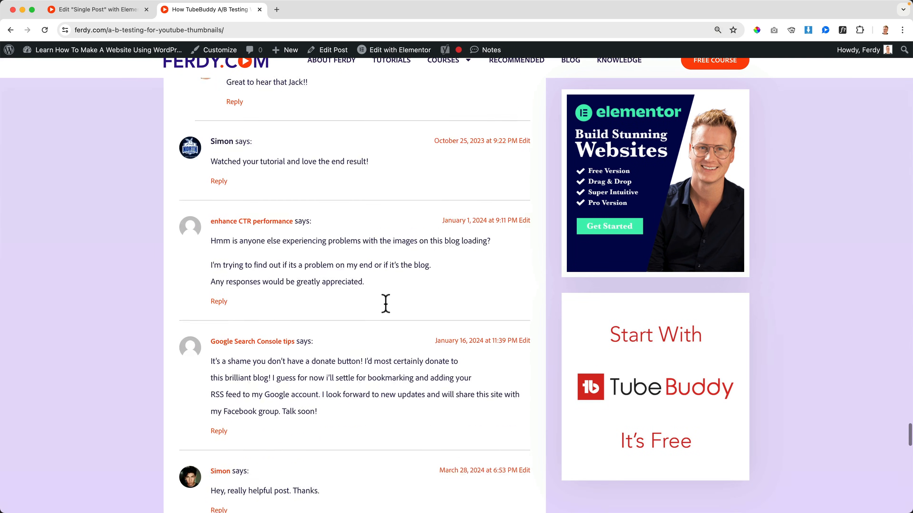
Step: Open Blogpost 5 and check its comment form, author box, More Blog Posts section and the spacing above the newsletter form
scroll(387, 312, "down", 3)
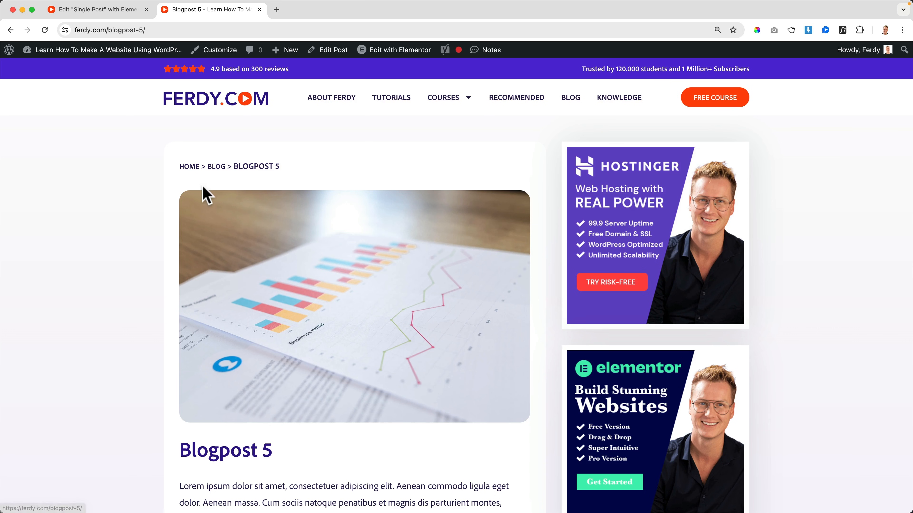
scroll(260, 265, "down", 20)
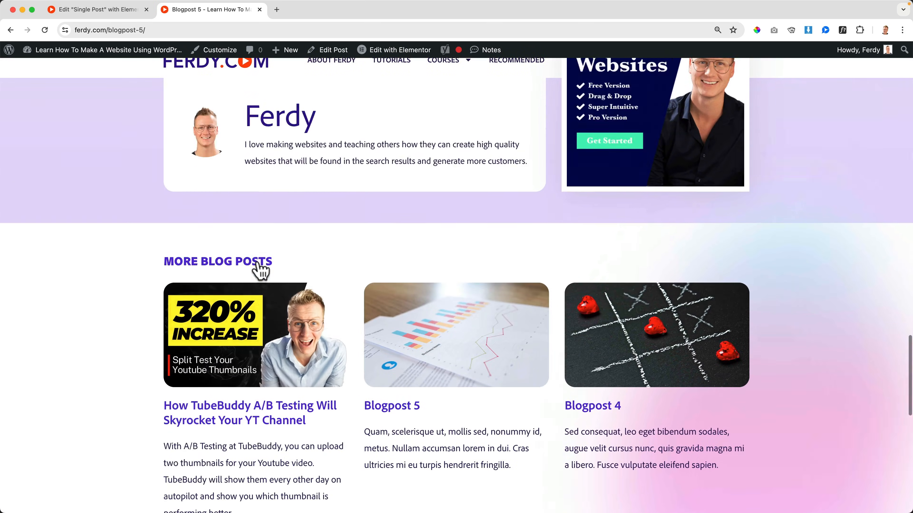
scroll(259, 265, "up", 8)
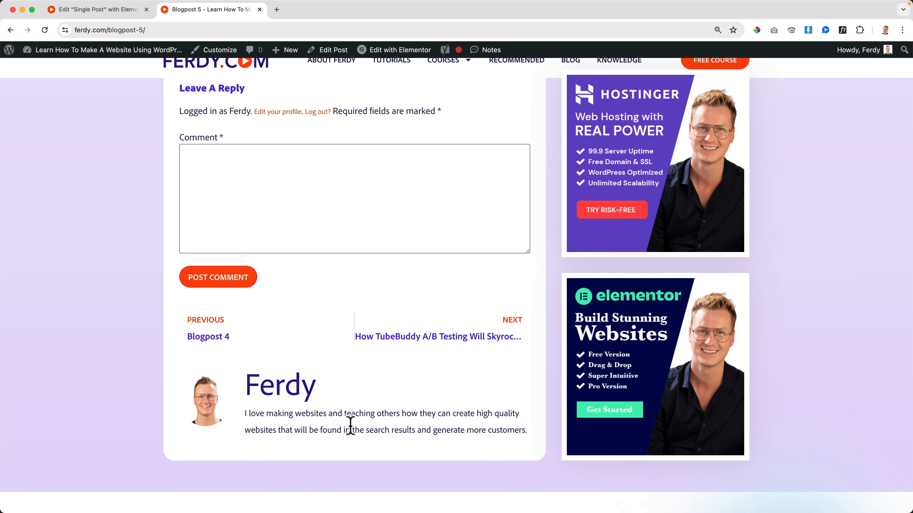
scroll(358, 433, "down", 10)
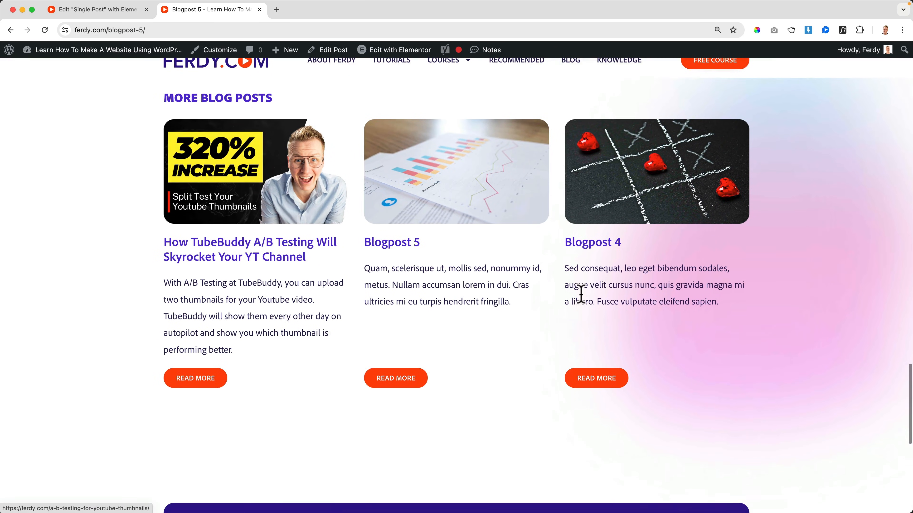
scroll(438, 322, "down", 4)
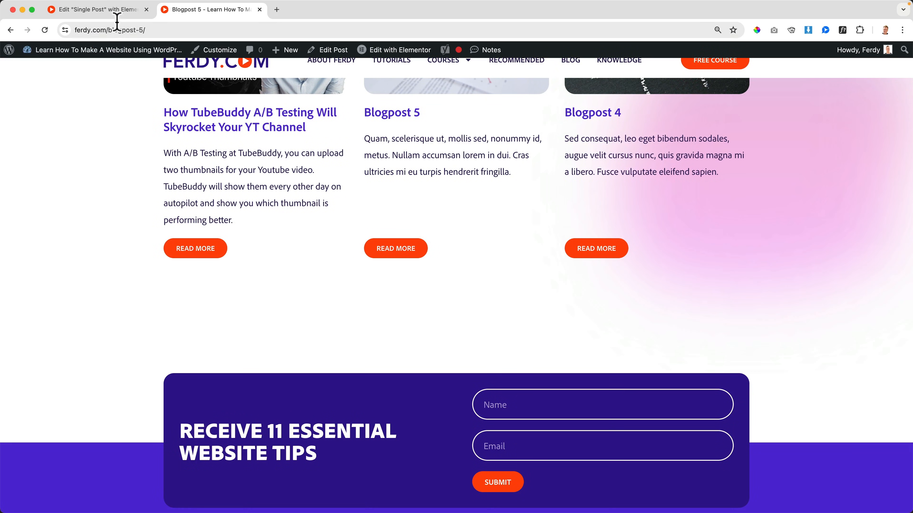
Step: Delete the TEMP container from the Single Post template in the Elementor editor and publish the template
left_click(115, 10)
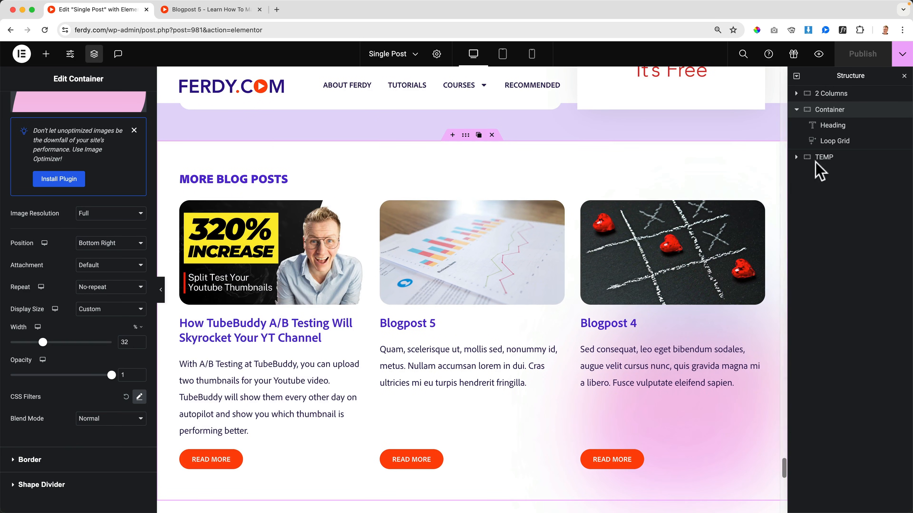
right_click(828, 160)
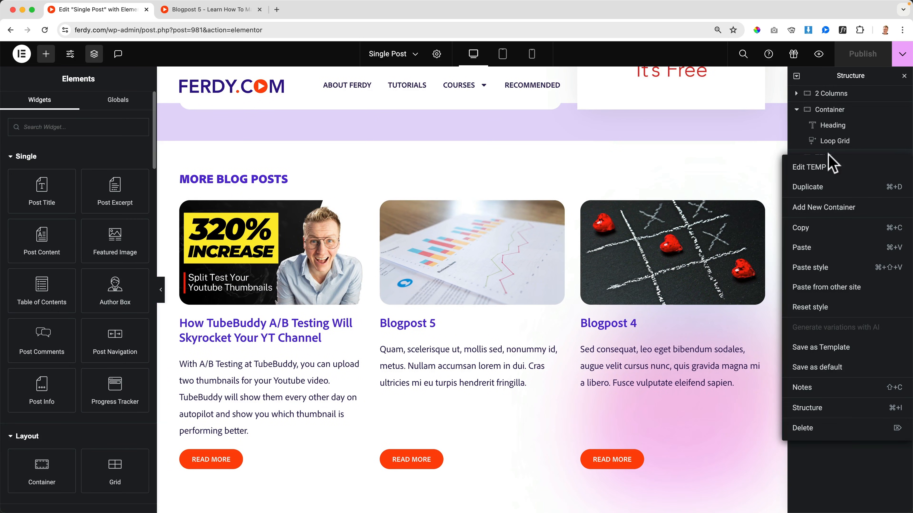
left_click(816, 428)
left_click(857, 62)
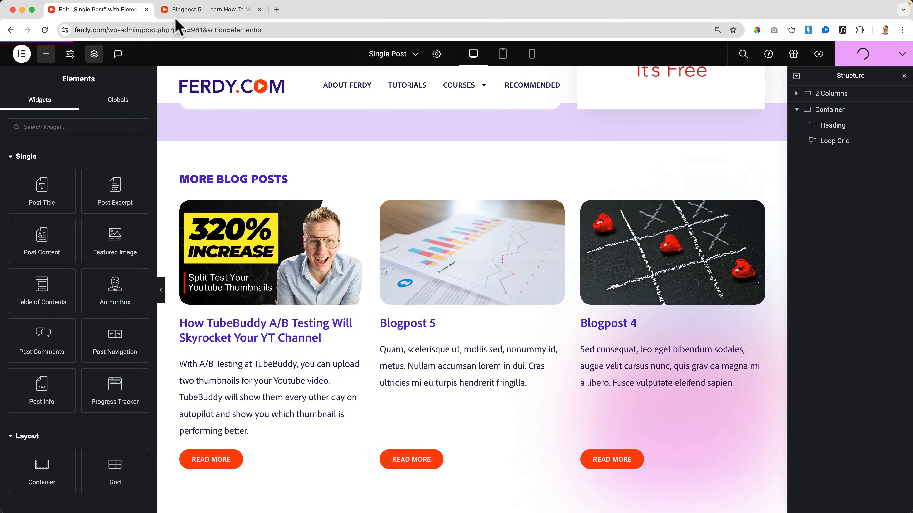
Step: Reopen the TubeBuddy A/B testing post on the live site and check the spacing between the More Blog Posts grid and newsletter form
left_click(179, 13)
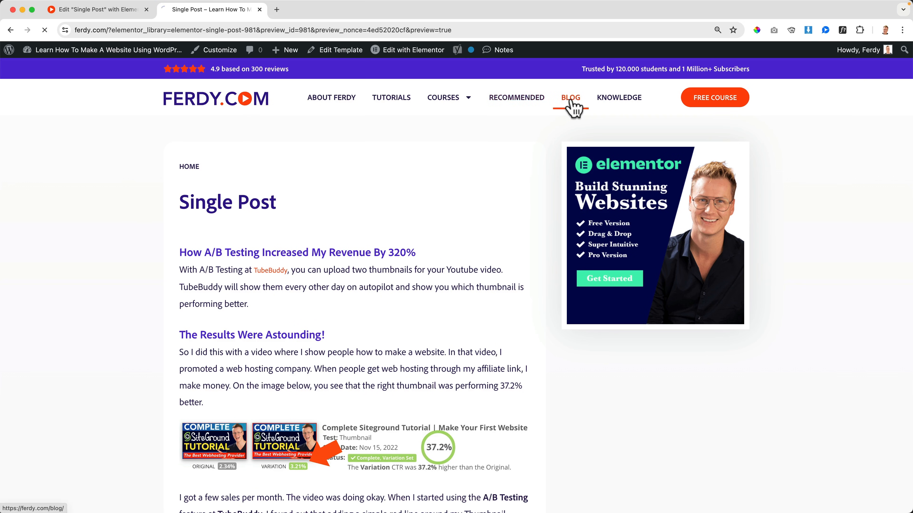
left_click(570, 99)
left_click(239, 394)
scroll(240, 399, "down", 20)
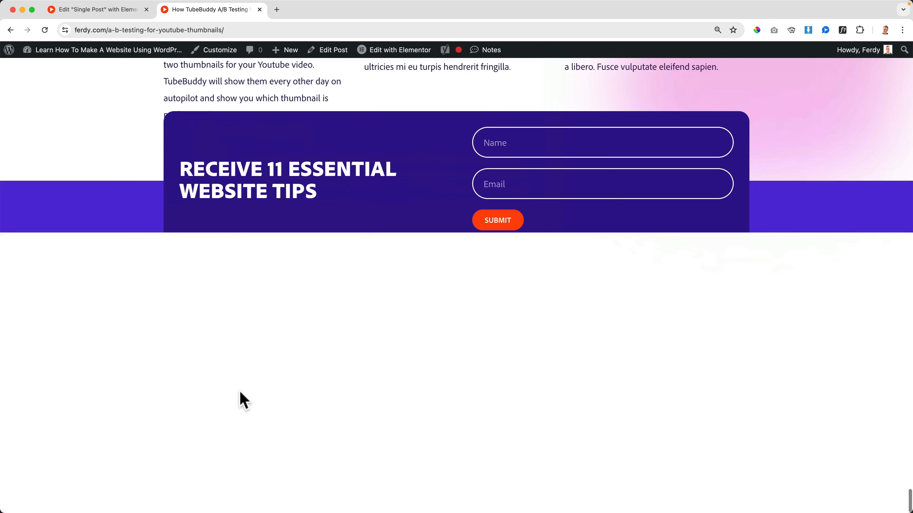
scroll(267, 395, "up", 5)
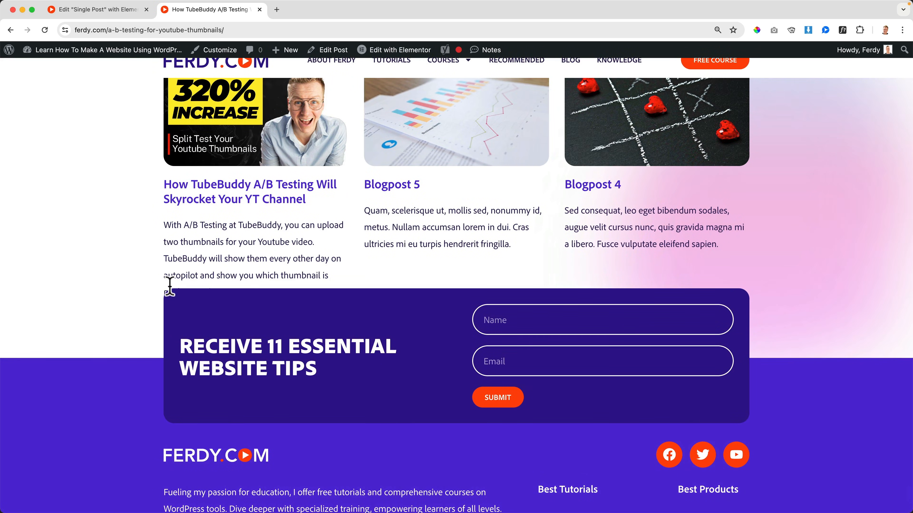
Step: Unlink the Loop Grid container's padding, set it to 120 px at the bottom and 0 on the other sides, and publish the template
left_click(133, 14)
scroll(456, 322, "down", 3)
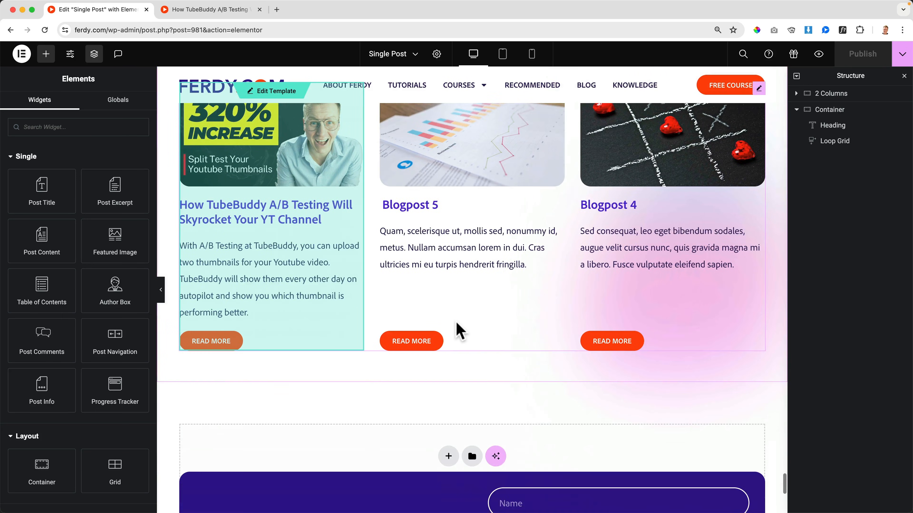
scroll(458, 329, "up", 3)
left_click(465, 160)
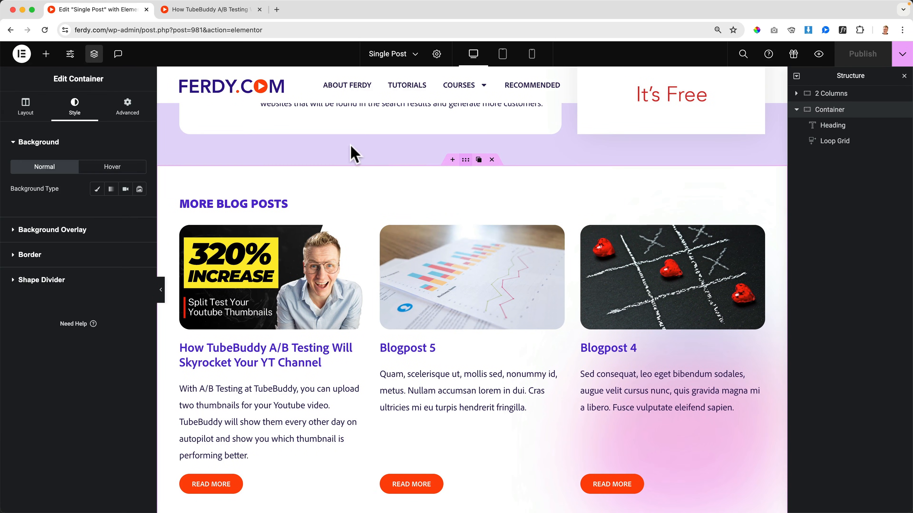
left_click(118, 108)
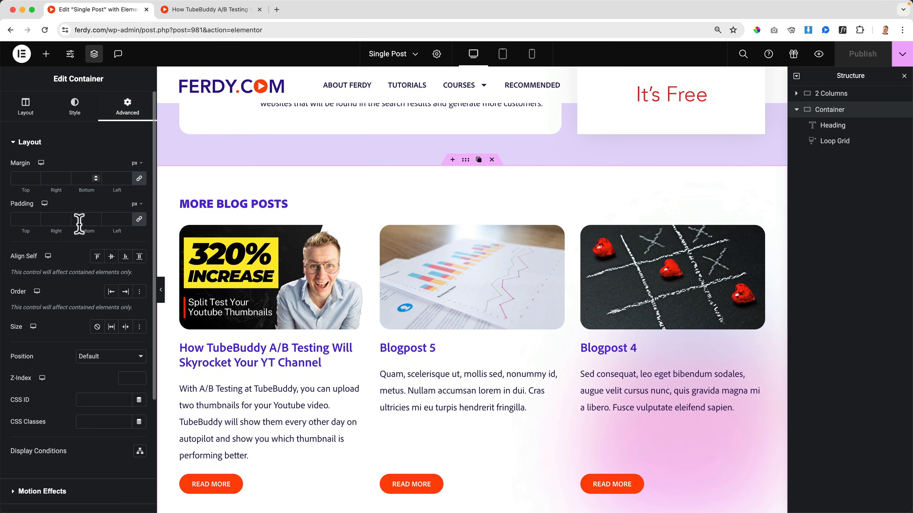
left_click(139, 218)
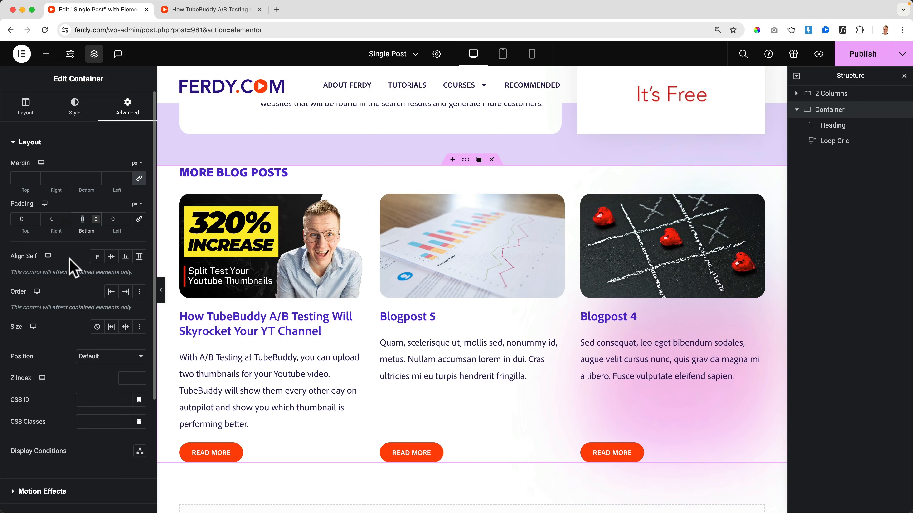
type("60")
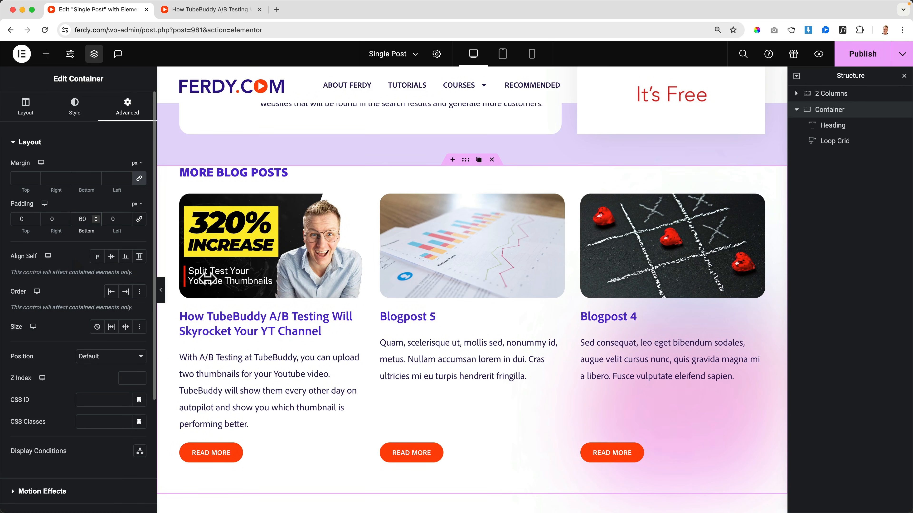
scroll(434, 300, "down", 5)
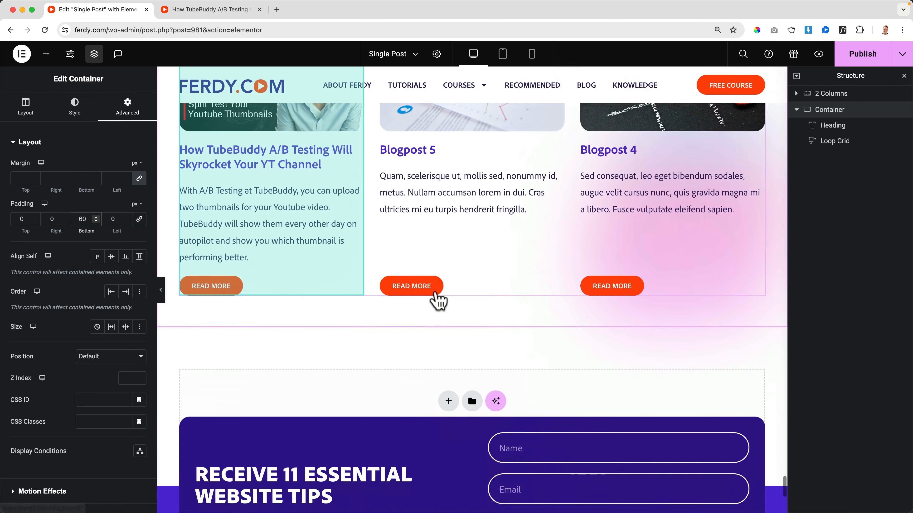
type("120")
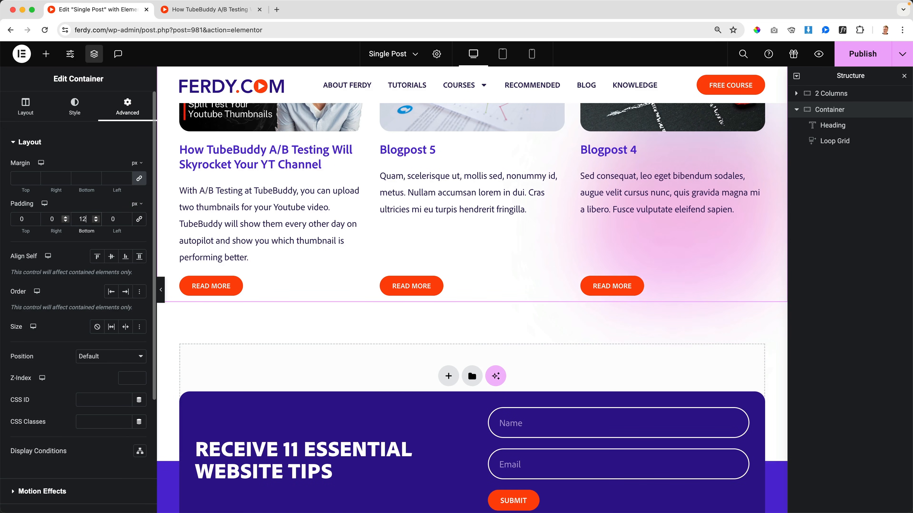
left_click(859, 60)
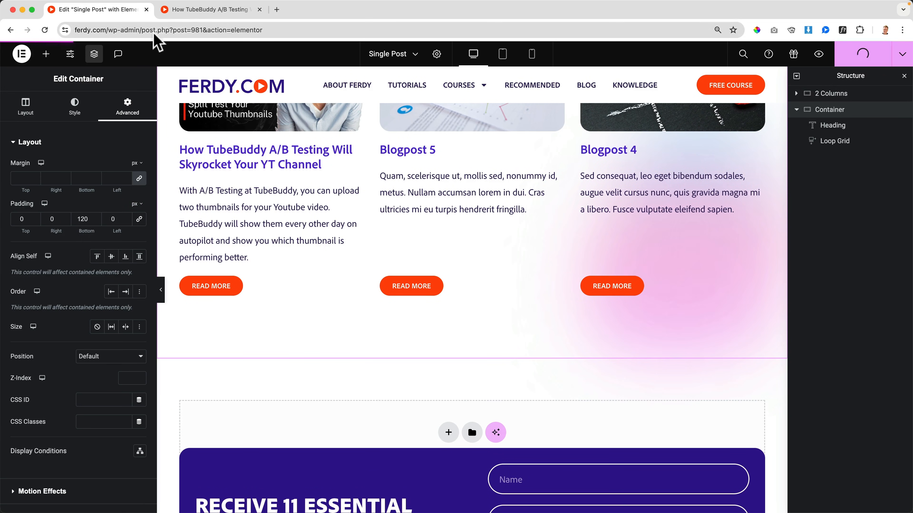
Step: Reopen the TubeBuddy A/B testing post from the live site's blog and check the gap between the post grid and newsletter form
left_click(212, 9)
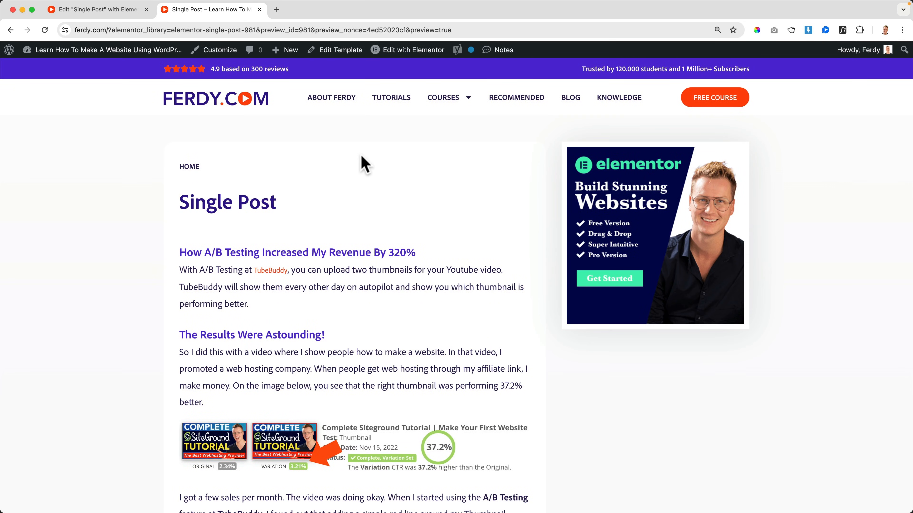
scroll(364, 163, "down", 20)
scroll(360, 165, "up", 5)
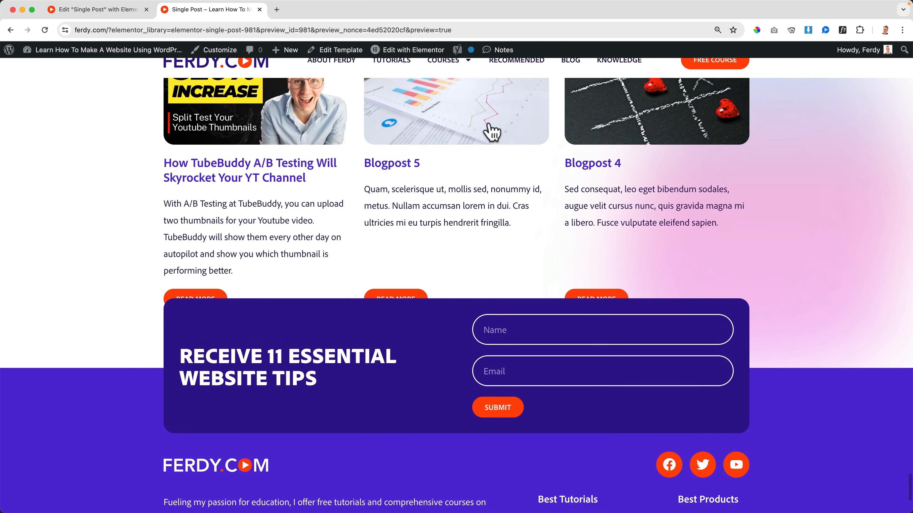
left_click(571, 62)
left_click(211, 456)
scroll(241, 378, "down", 20)
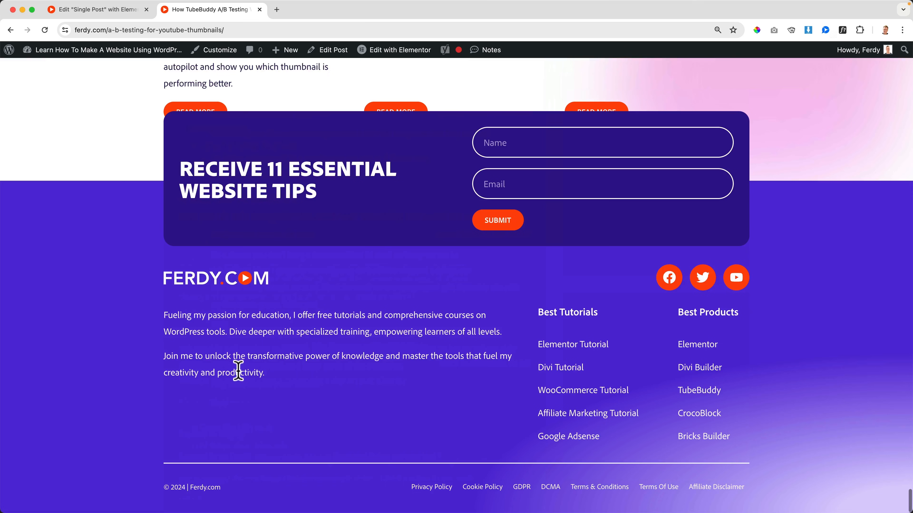
scroll(238, 369, "up", 2)
Step: Set the Loop Grid container's bottom padding to 180 px in the Elementor editor and publish the template
left_click(110, 10)
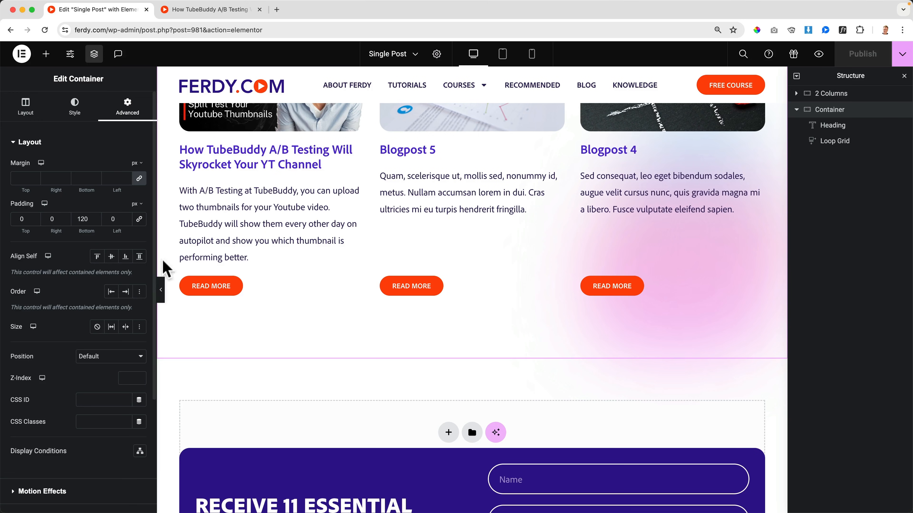
type("180")
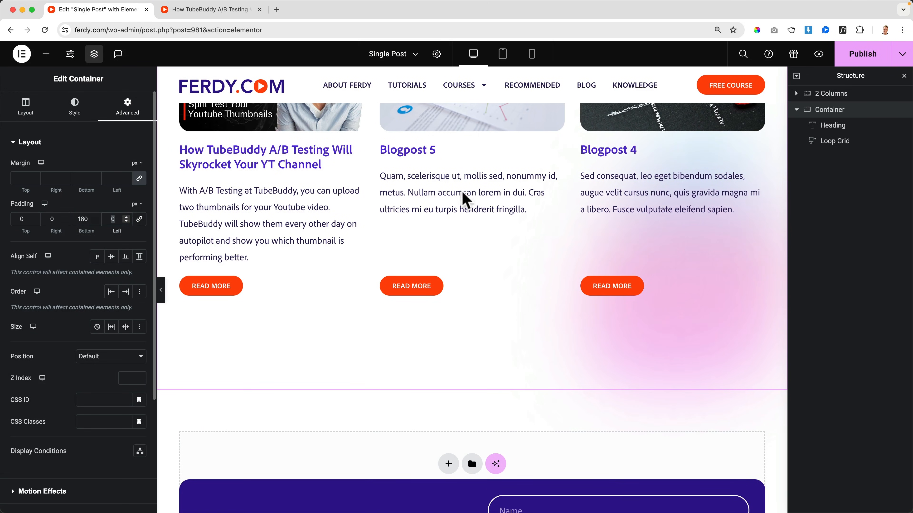
left_click(858, 58)
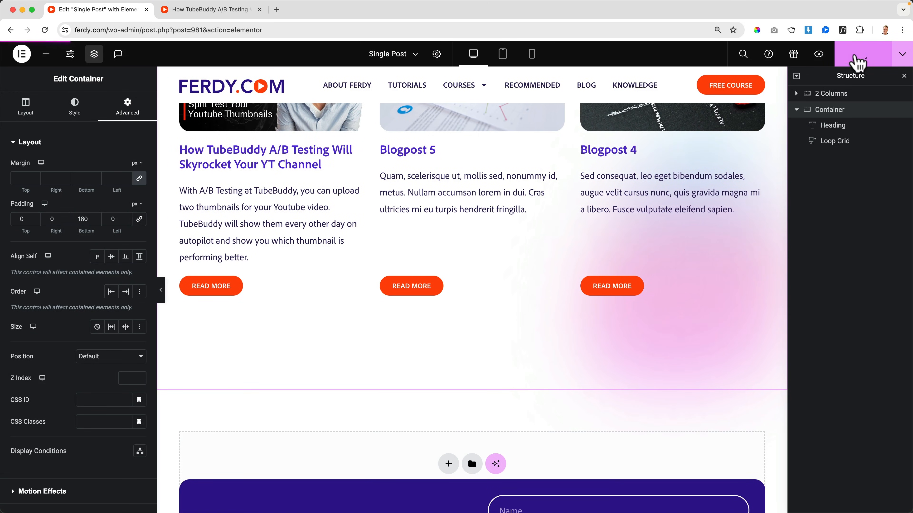
Step: Reload the TubeBuddy post on the live site and check the spacing below the post grid and above the More Blog Posts heading
left_click(173, 11)
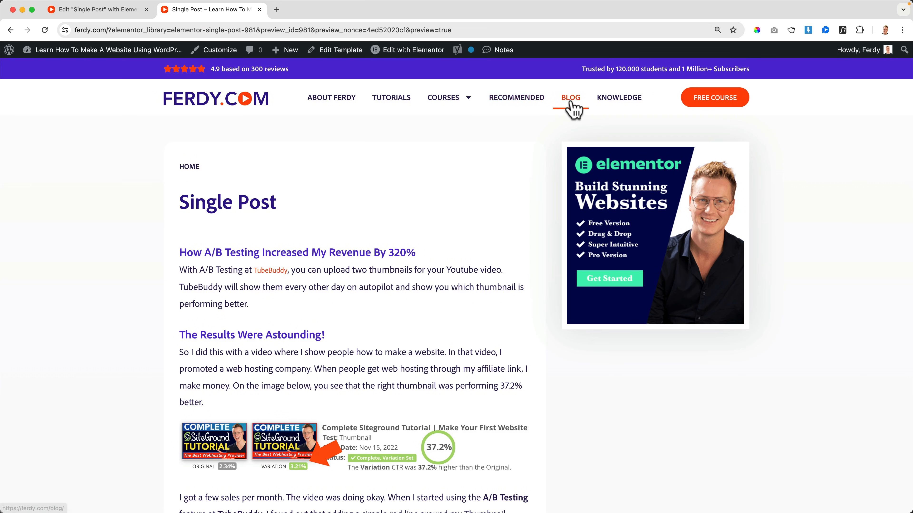
left_click(571, 104)
left_click(240, 404)
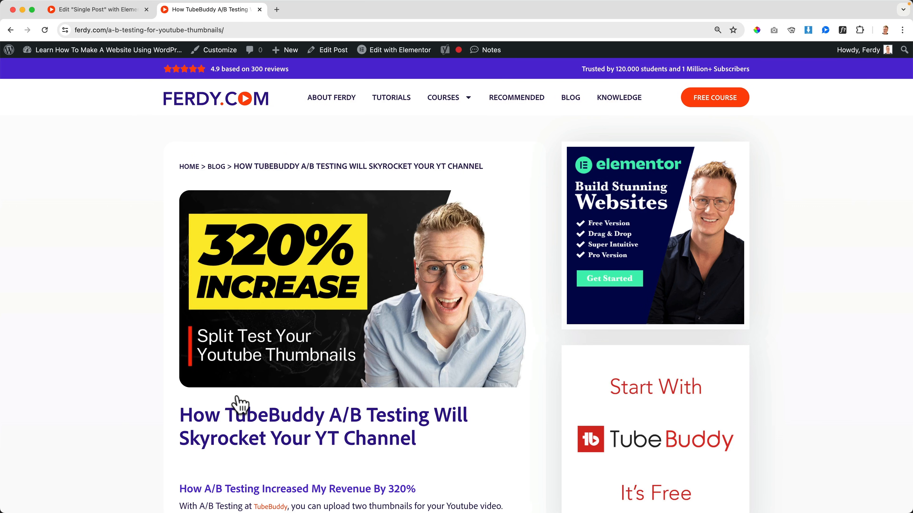
scroll(240, 402, "down", 15)
scroll(273, 401, "up", 5)
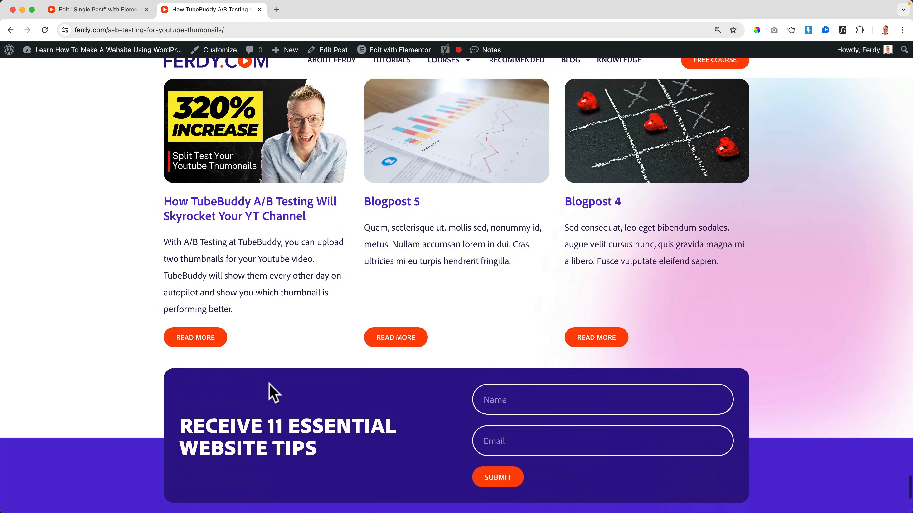
scroll(273, 400, "up", 5)
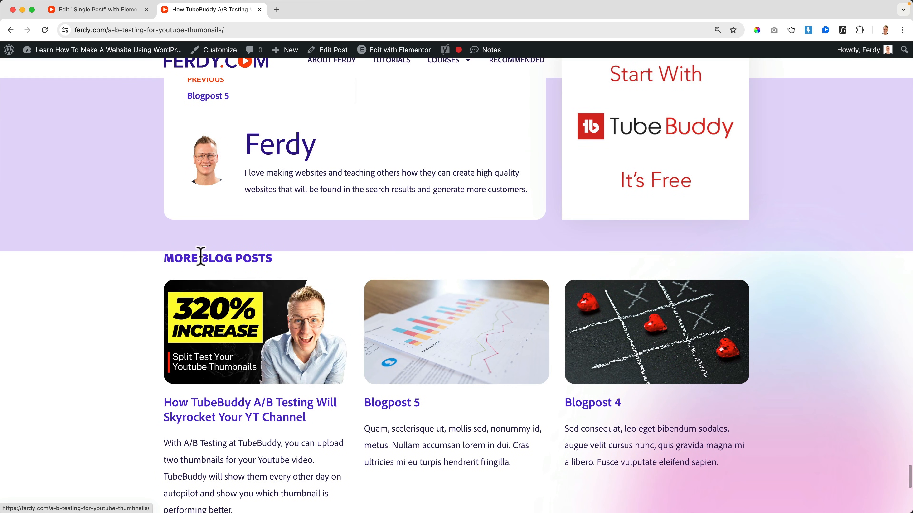
Step: Add top padding to the More Blog Posts container in the Elementor editor and publish the template
left_click(125, 10)
scroll(308, 268, "up", 7)
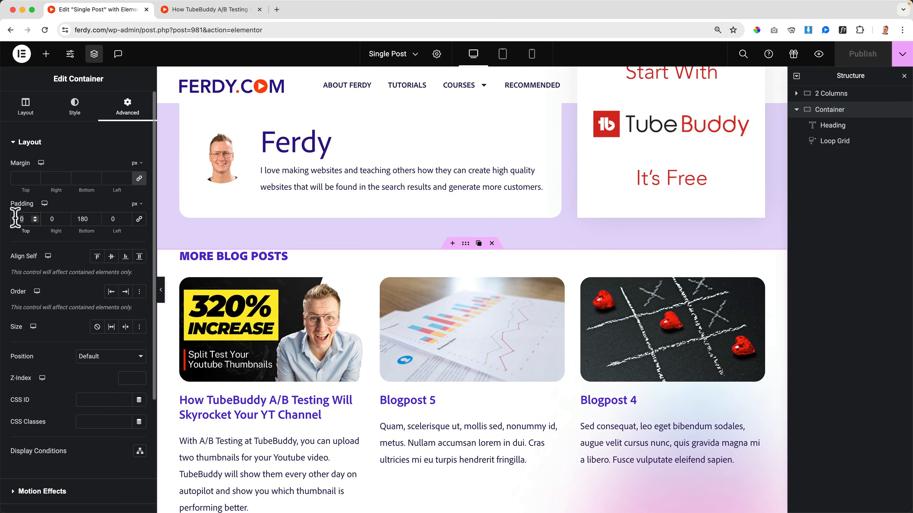
left_click(499, 272)
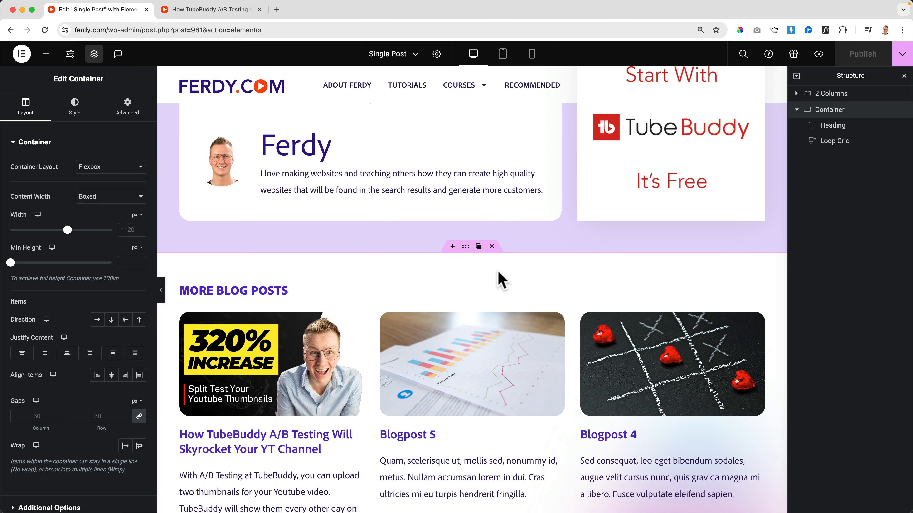
Step: Insert a Post Info widget between the post title and the post content, and remove its Time item
scroll(381, 248, "up", 15)
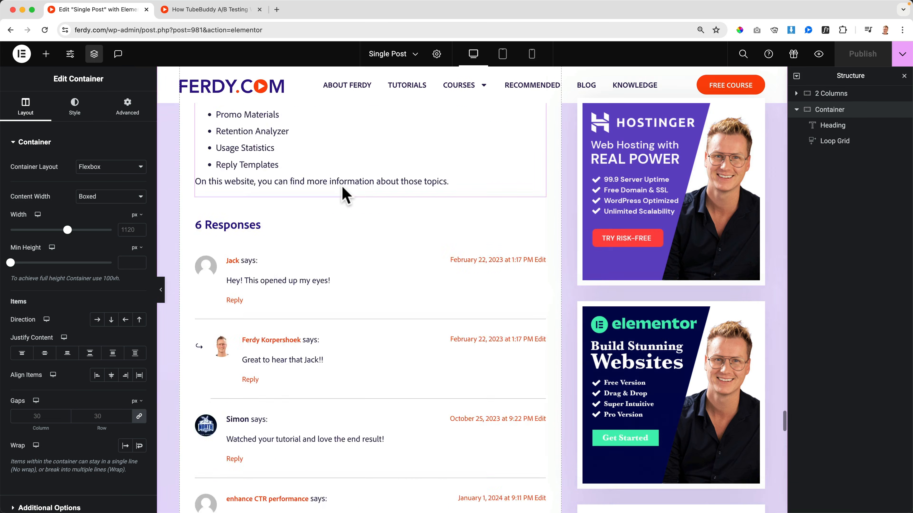
scroll(344, 197, "up", 20)
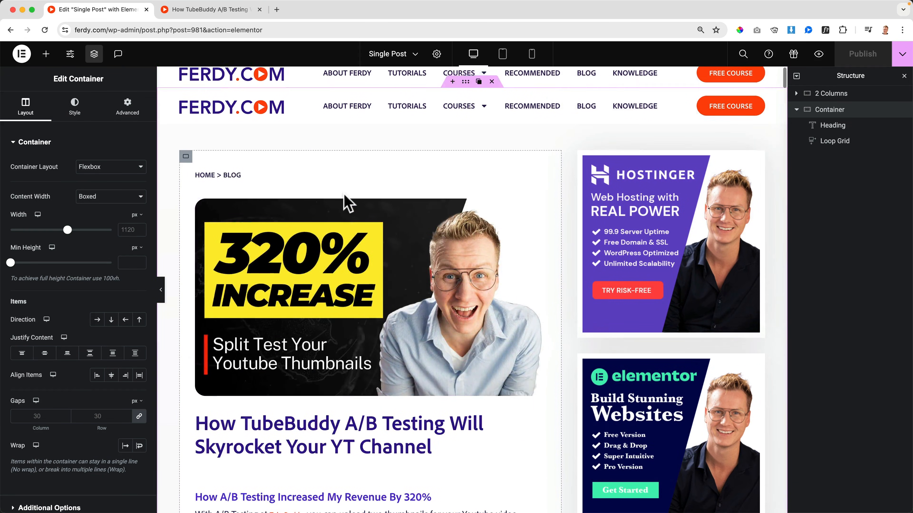
scroll(343, 197, "down", 2)
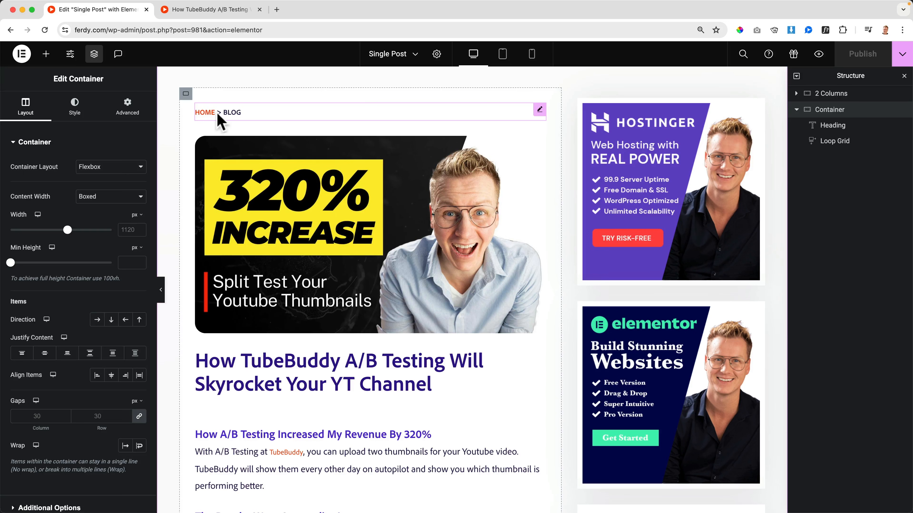
scroll(327, 209, "down", 5)
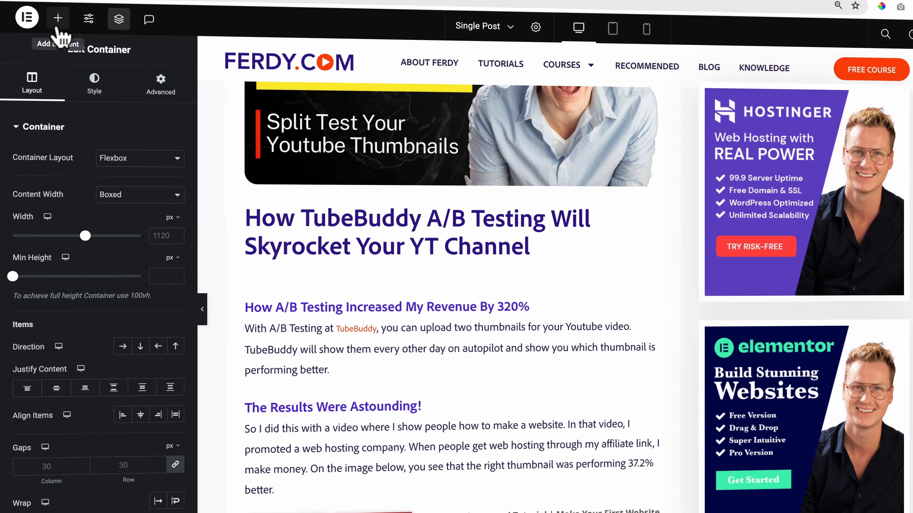
left_click(46, 53)
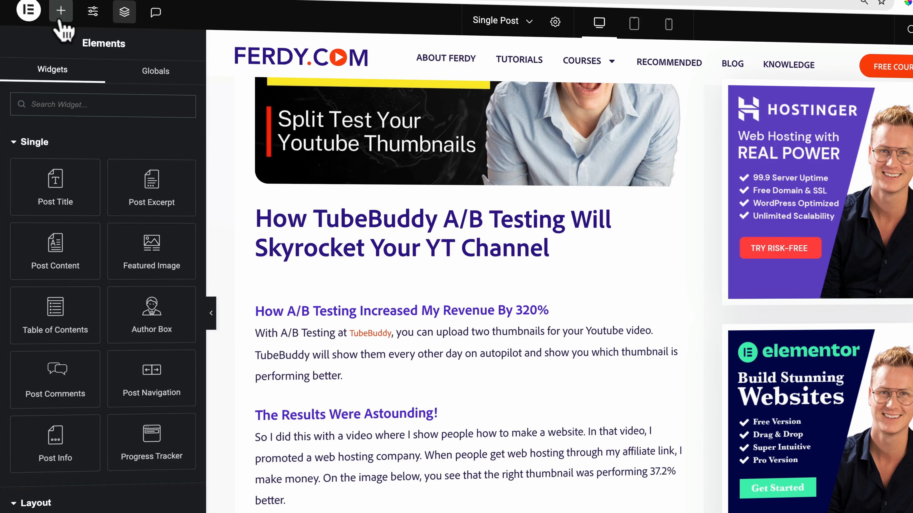
left_click_drag(56, 435, 336, 259)
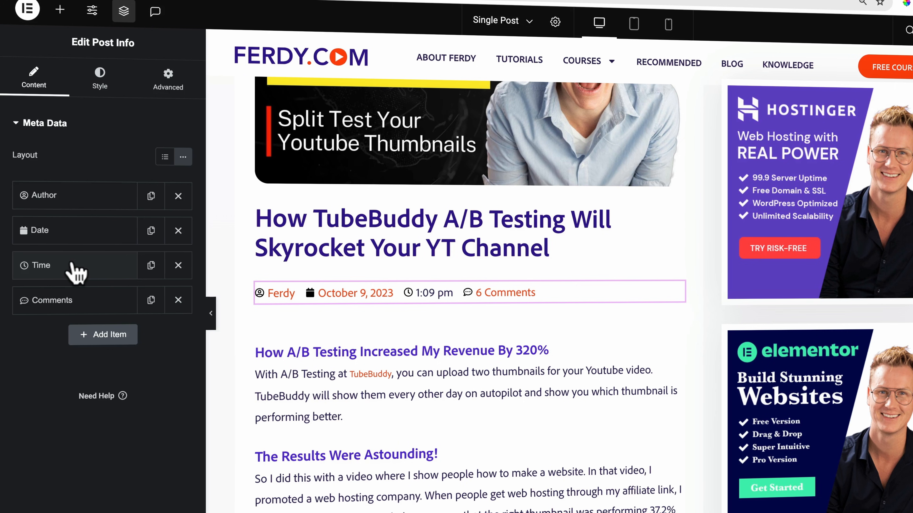
left_click(178, 266)
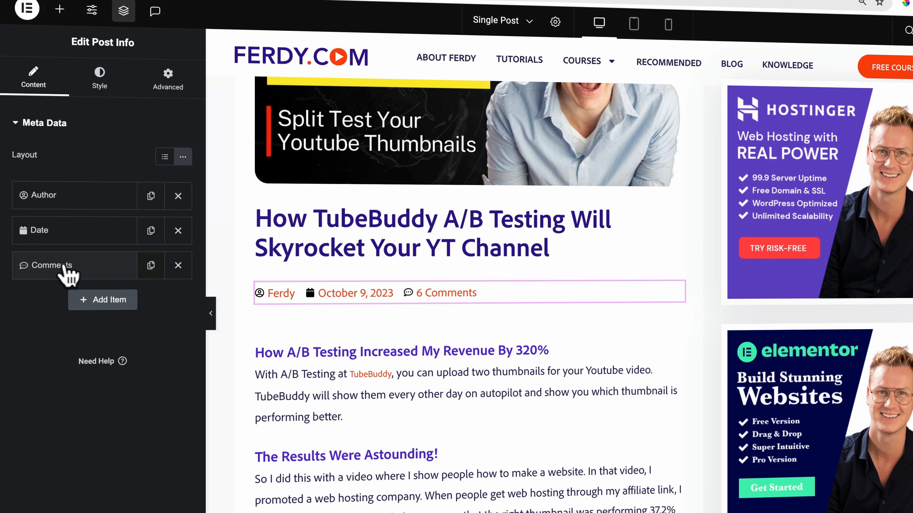
Step: Add an extra meta data item to the Post Info widget, look through its type options, and remove it
left_click(99, 302)
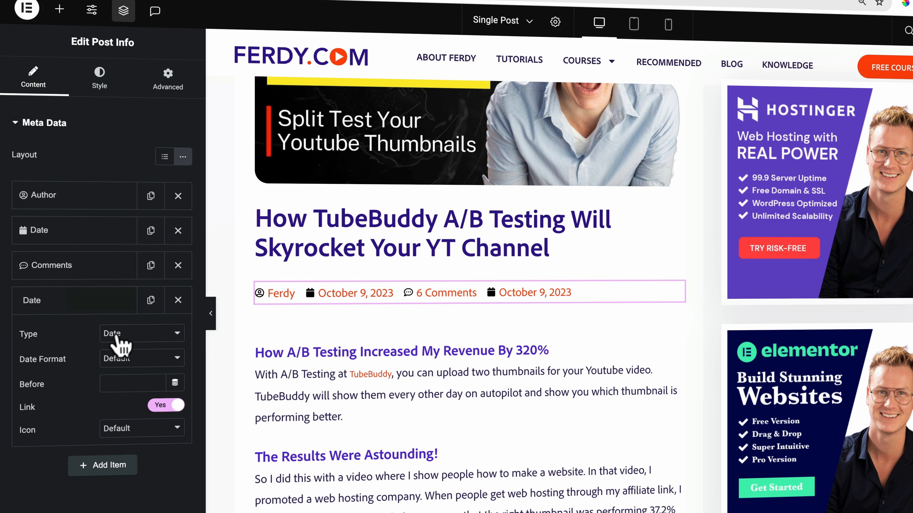
left_click(135, 334)
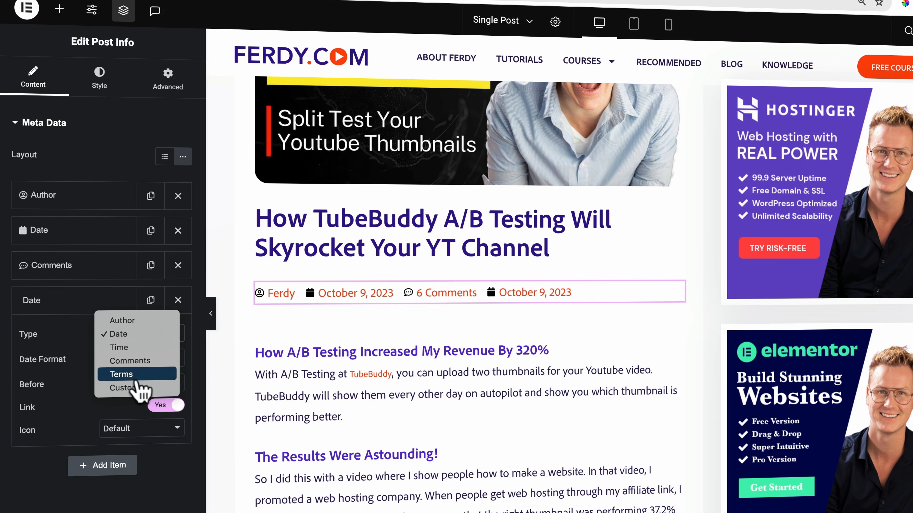
left_click(78, 332)
left_click(178, 300)
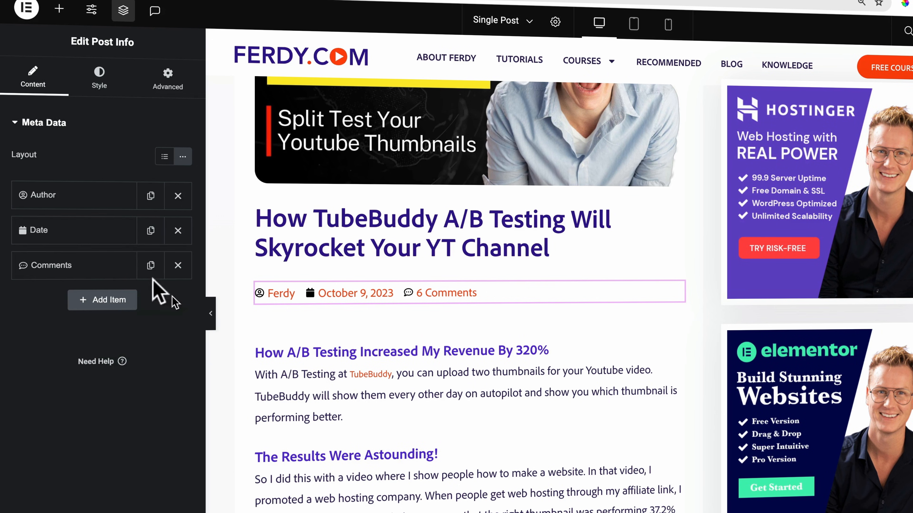
Step: Try the prefix text "The" and the avatar option on the Author item, and reset both
left_click(50, 198)
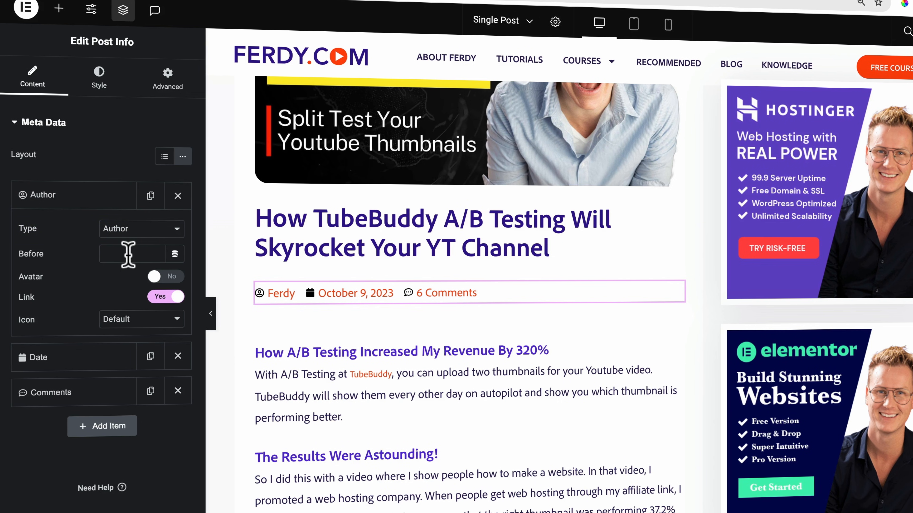
type("The")
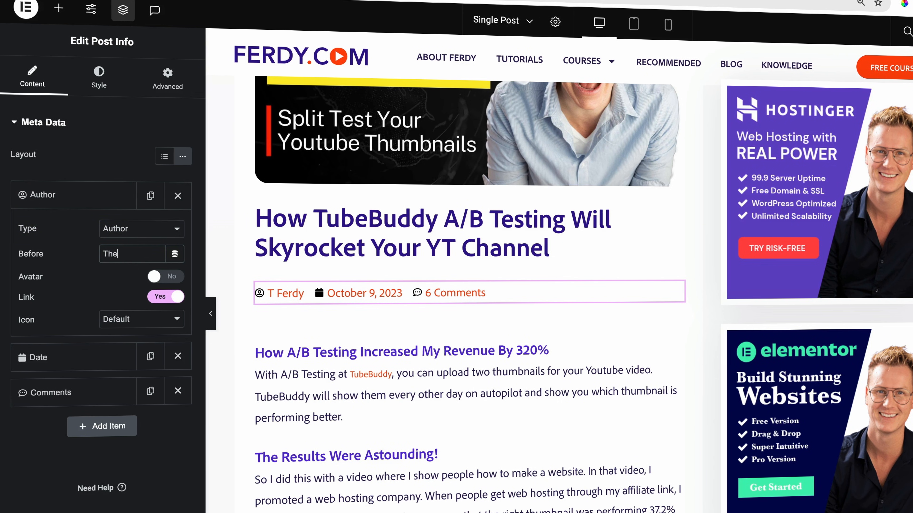
key("BackSpace")
key("BackSpace")
key("BackSpace")
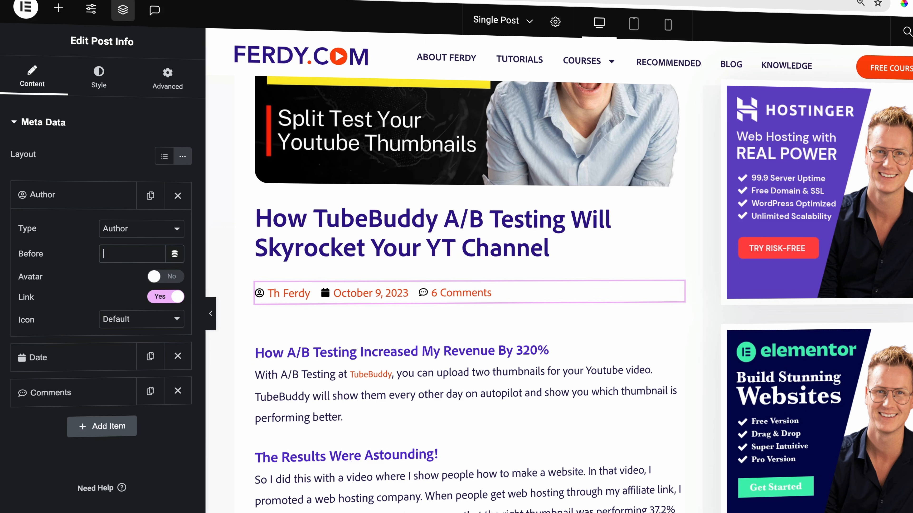
left_click(158, 276)
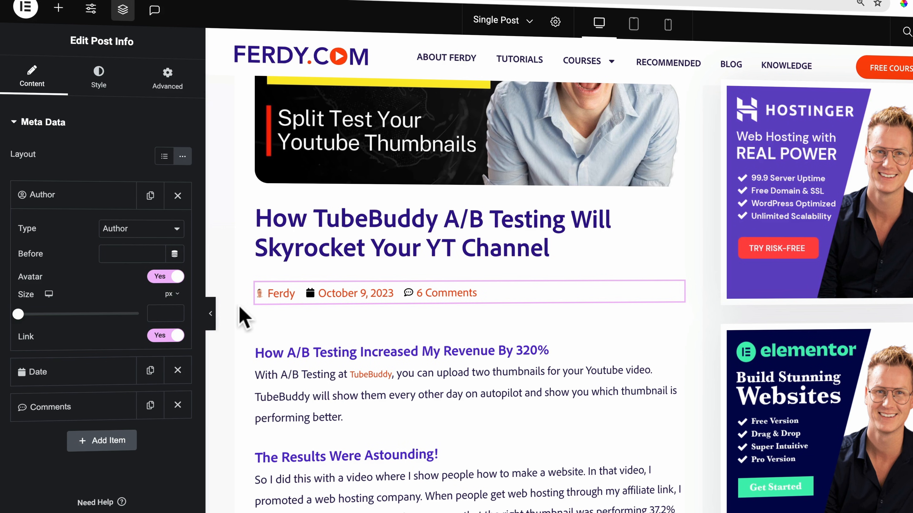
left_click(159, 278)
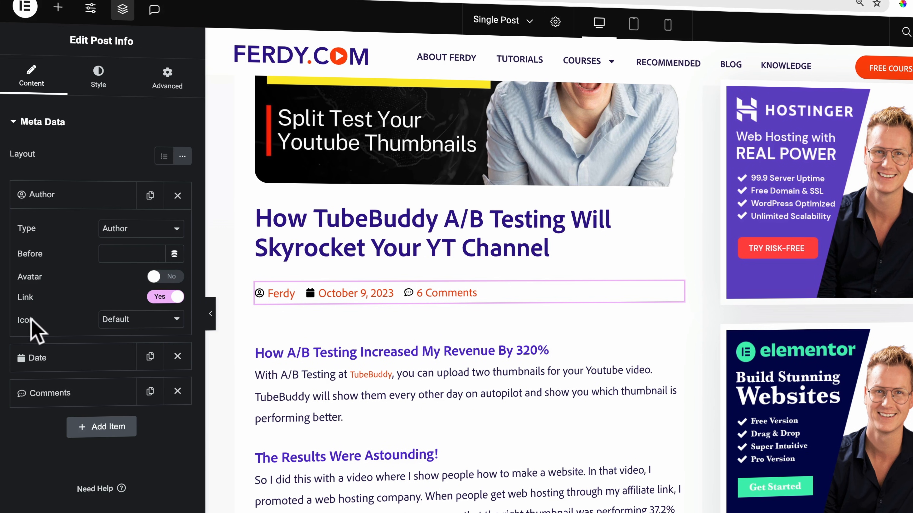
Step: Give the Author item a custom icon, using the outlined User icon from the icon library
left_click(133, 320)
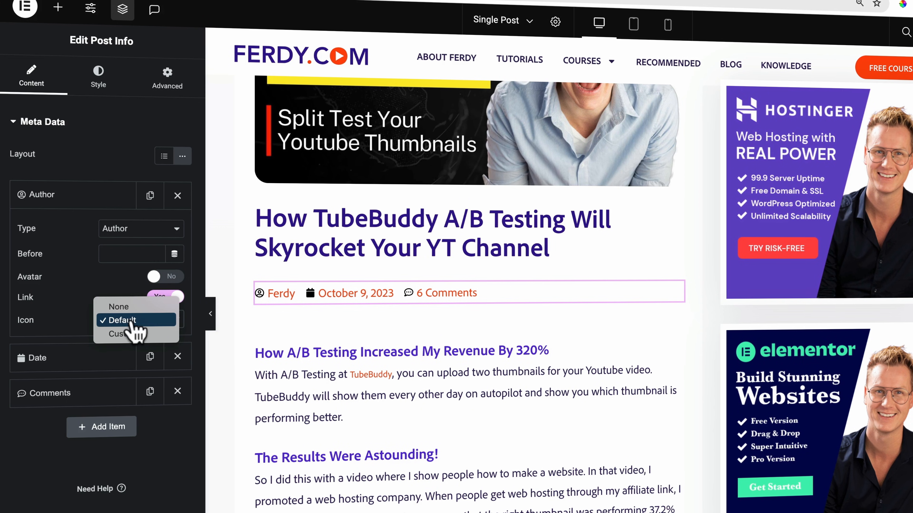
left_click(128, 335)
left_click(104, 387)
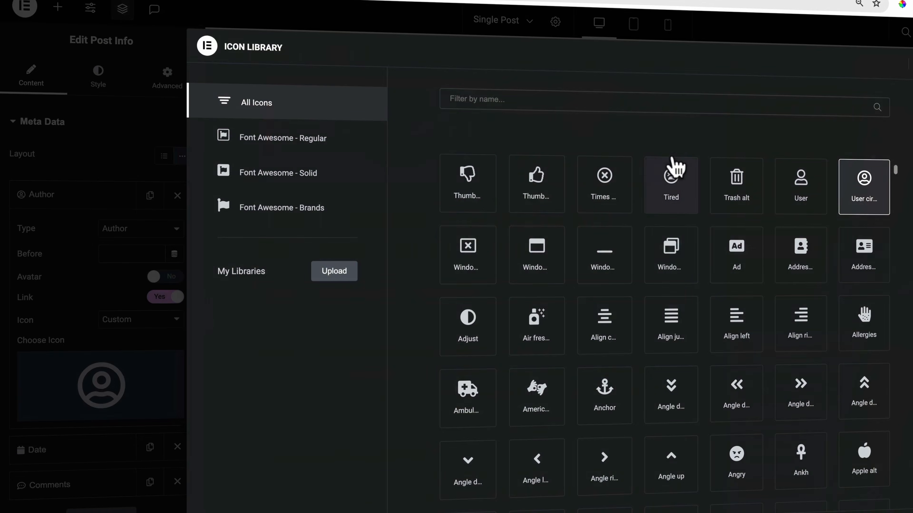
left_click(563, 105)
type("user")
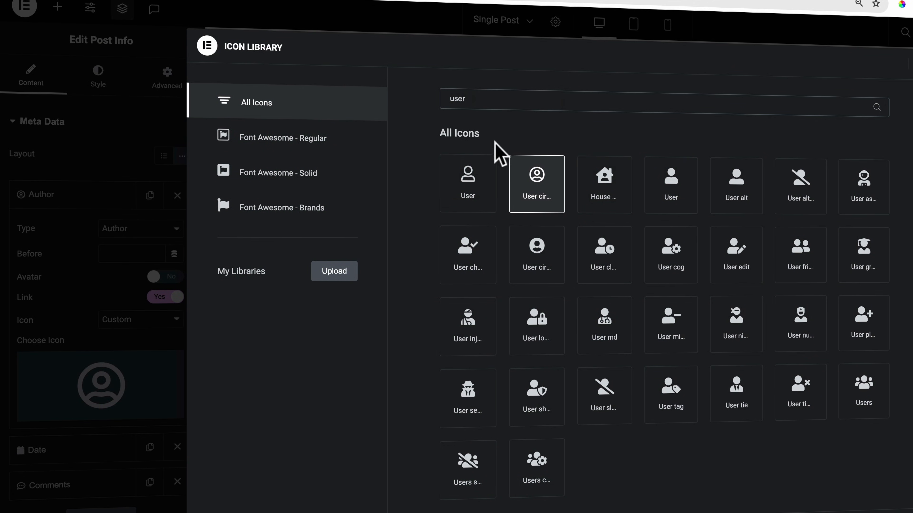
left_click(468, 179)
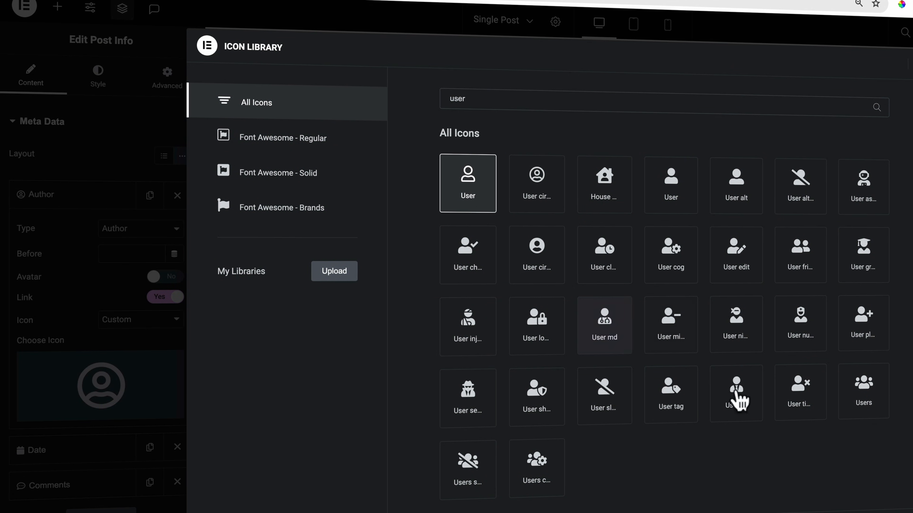
left_click(879, 503)
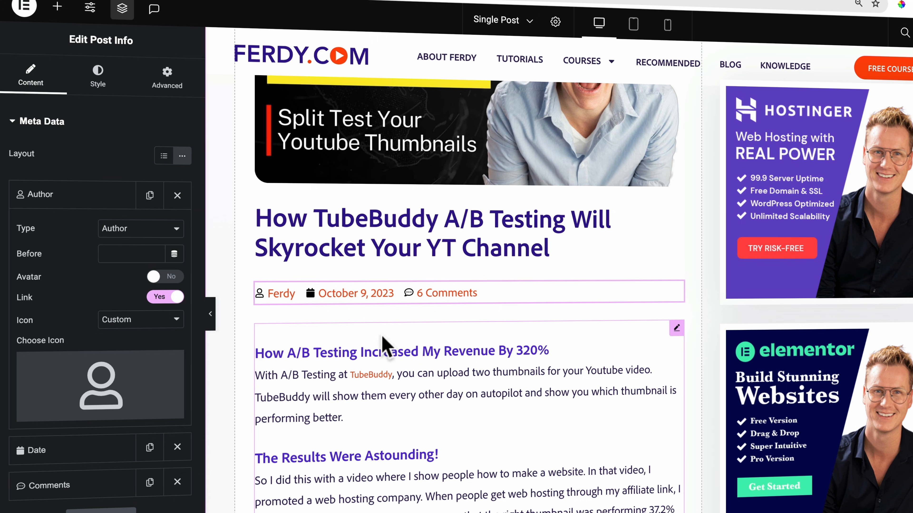
left_click(71, 197)
Step: Give the Date item a custom icon, searching the icon library for "cale" and inserting the solid calendar with a date grid
left_click(58, 233)
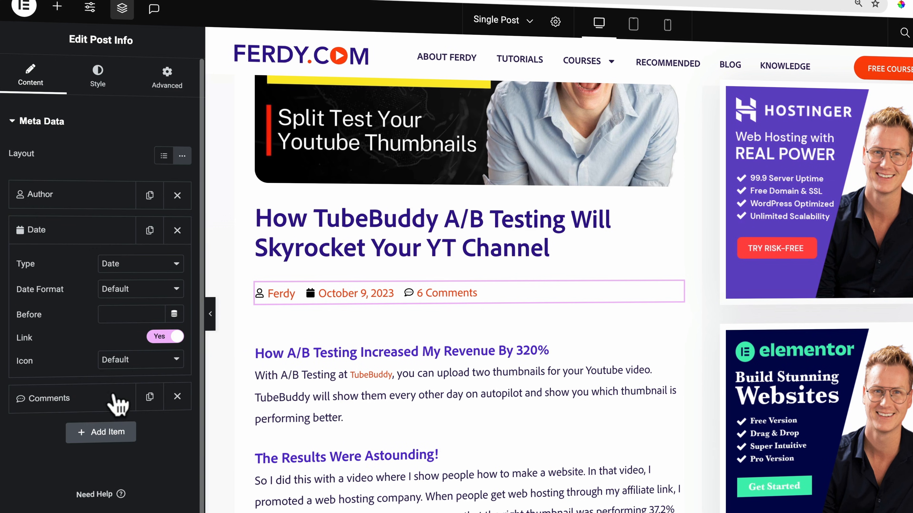
left_click(124, 367)
left_click(127, 377)
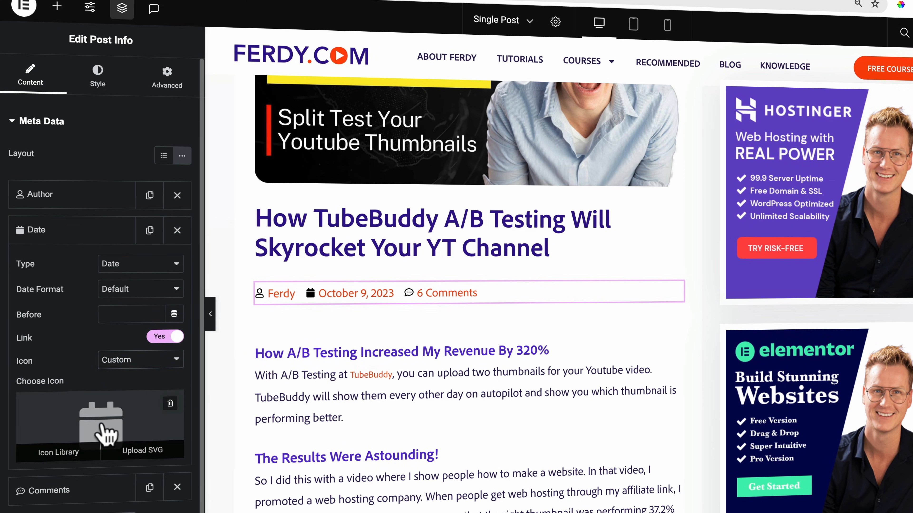
left_click(102, 428)
type("agen")
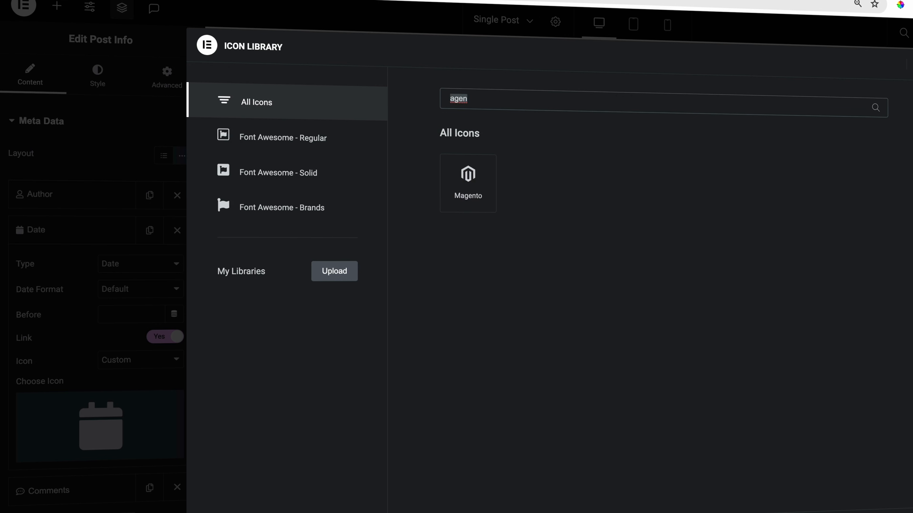
key("BackSpace")
type("cale")
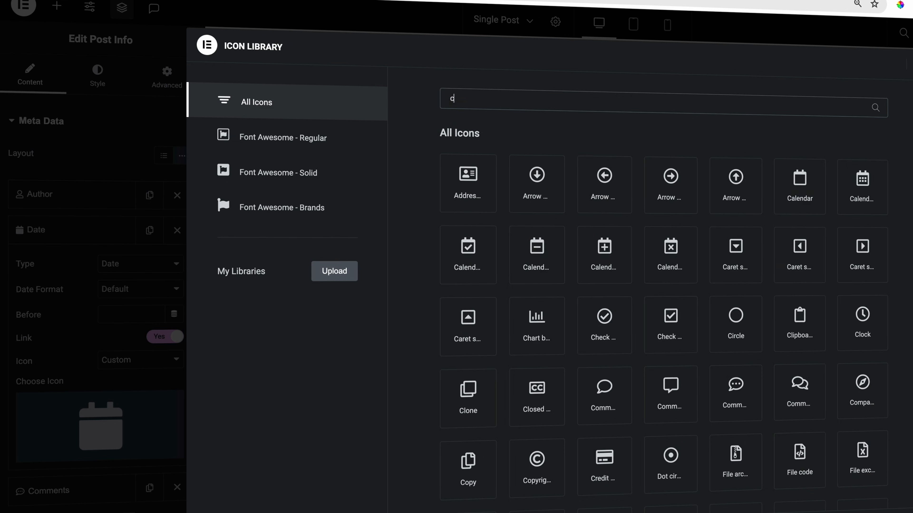
left_click(667, 254)
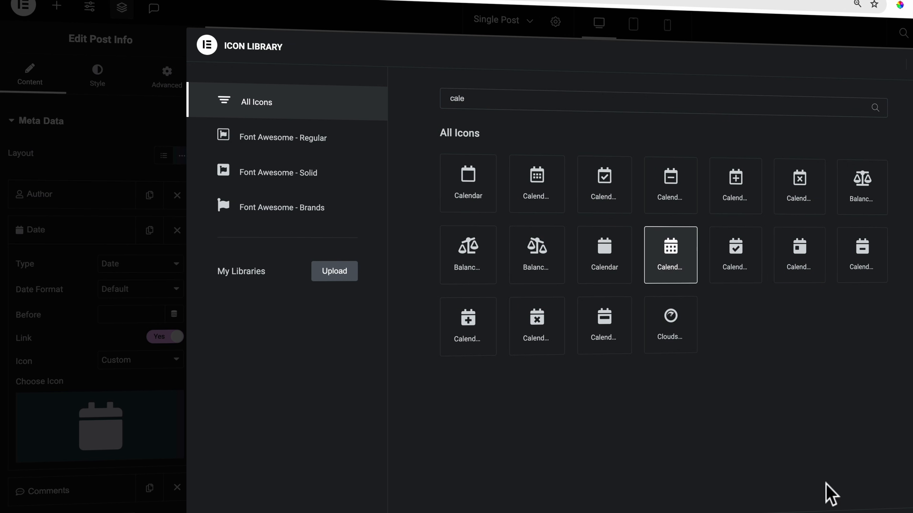
left_click(909, 510)
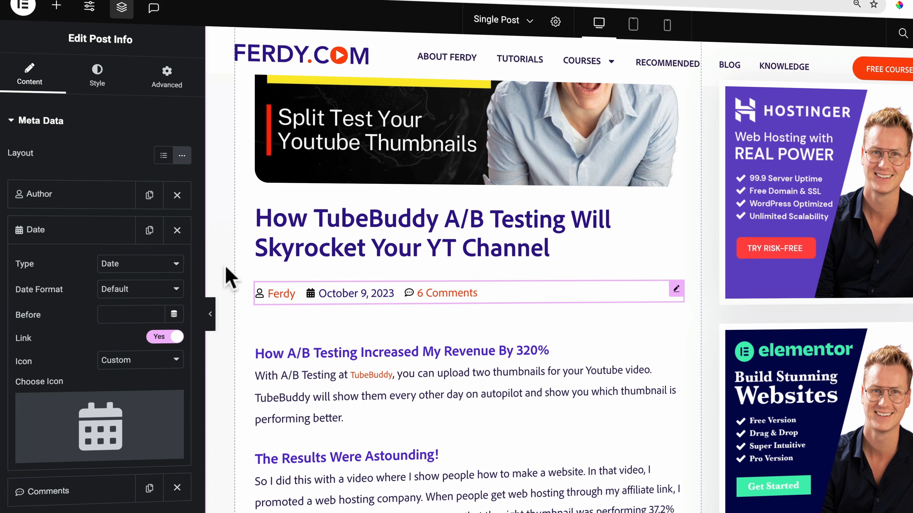
left_click(100, 232)
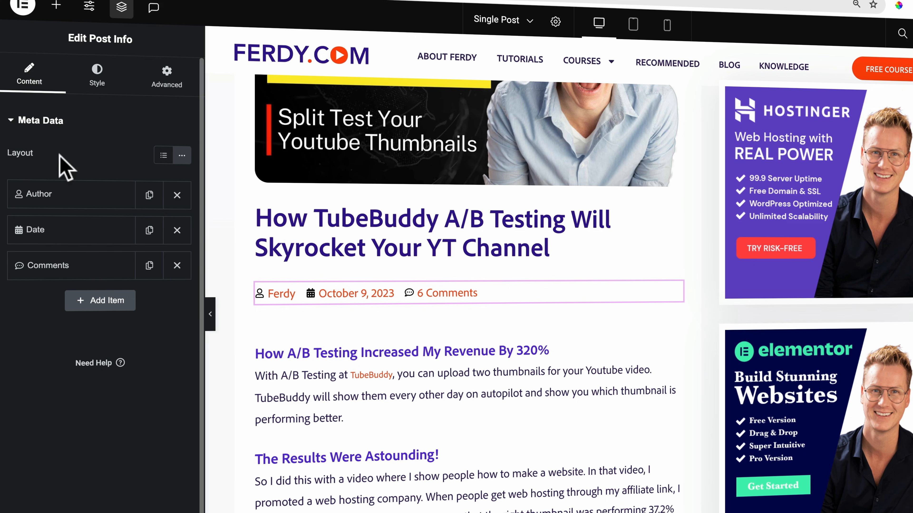
Step: Try the divider between the Post Info items and switch it back off
left_click(98, 80)
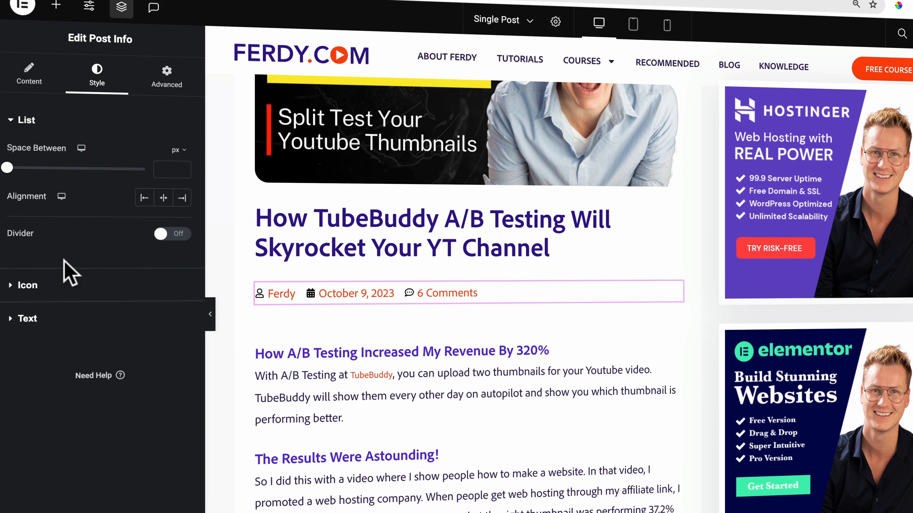
left_click(180, 238)
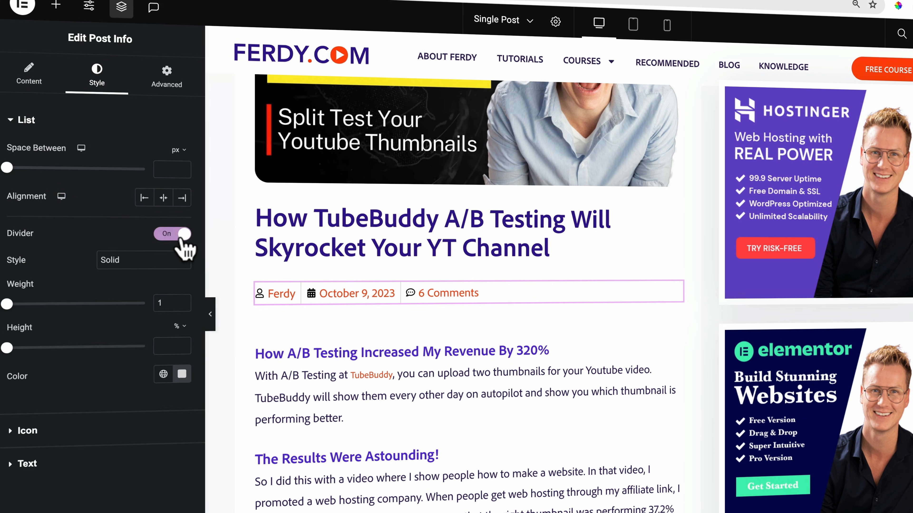
left_click(177, 235)
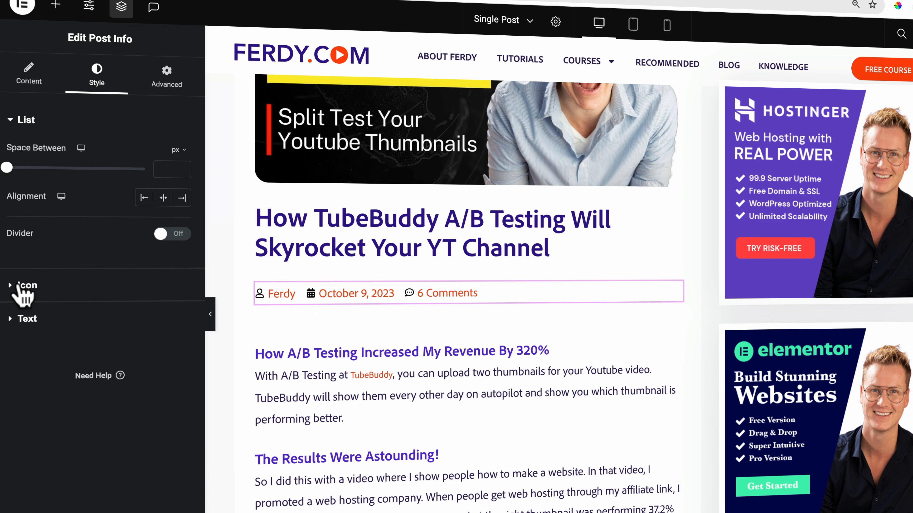
Step: Set the Post Info icons to the orange-red global color and their size to 18 px
left_click(12, 286)
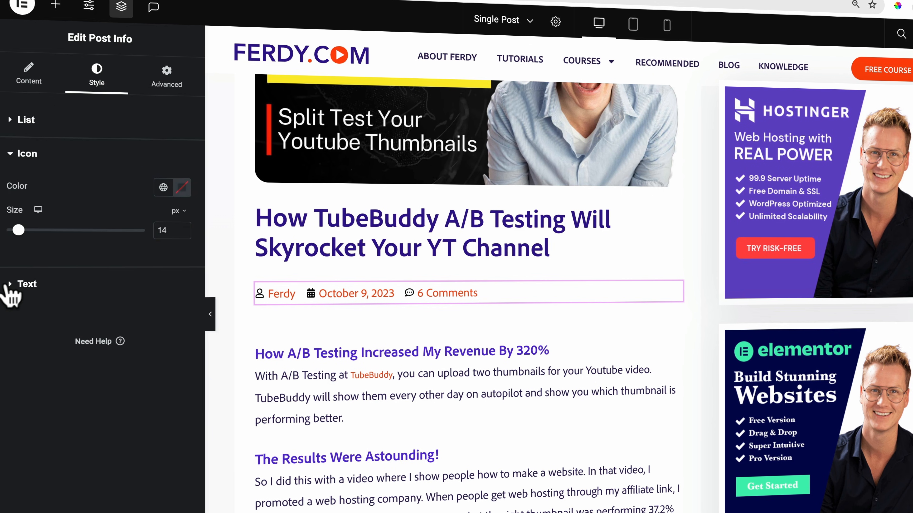
left_click(163, 191)
left_click(59, 249)
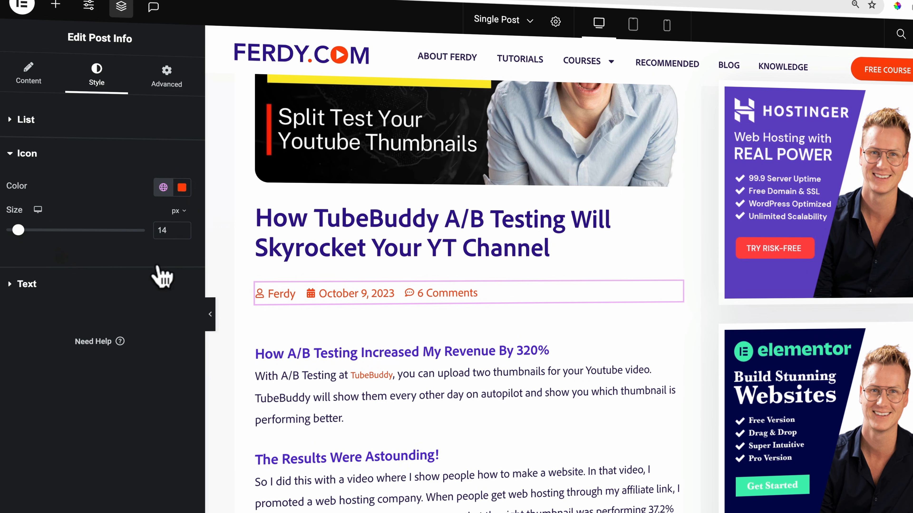
left_click(170, 230)
key("Up")
key("Up")
key("Up")
key("Up")
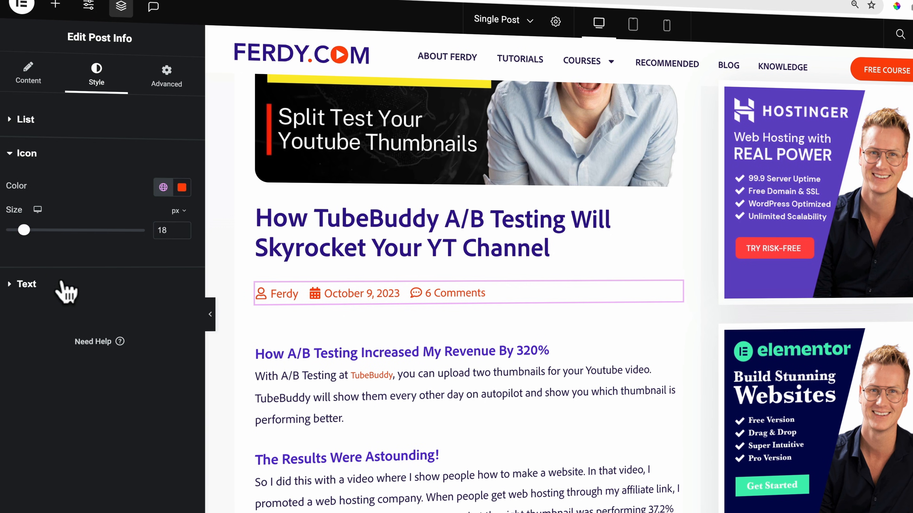
Step: Set the Post Info text to the dark purple global color and its font size to 16 px
left_click(27, 284)
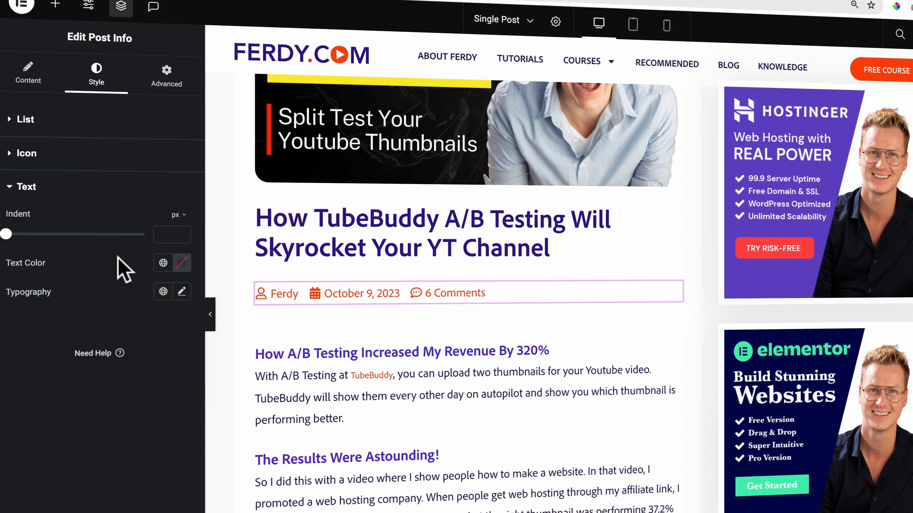
left_click(164, 263)
left_click(58, 383)
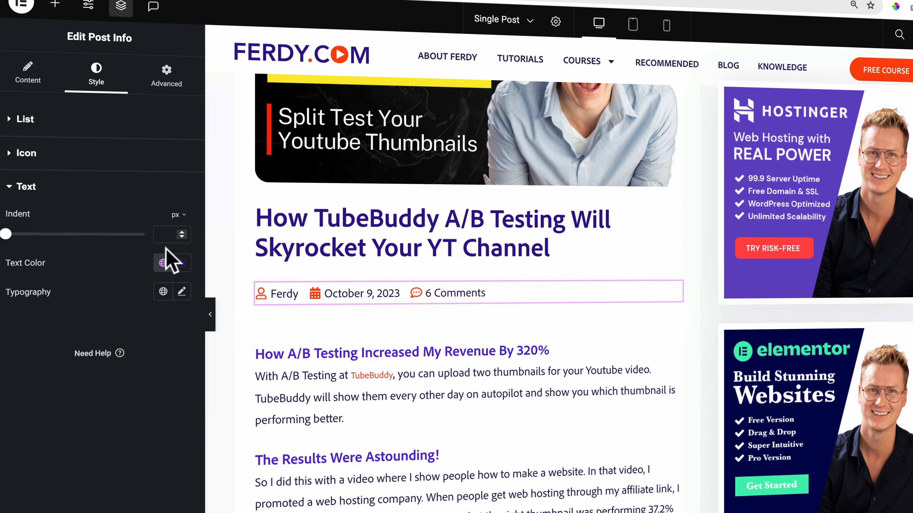
left_click(176, 294)
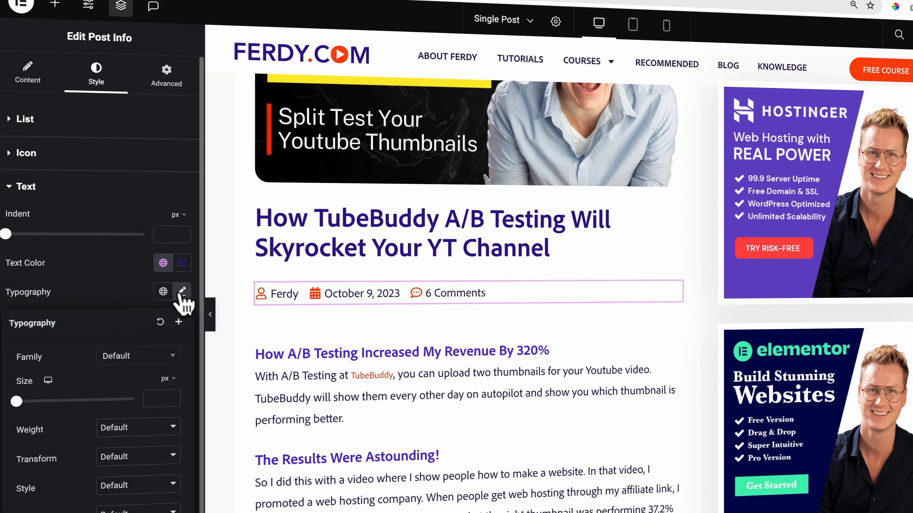
left_click(158, 399)
type("3")
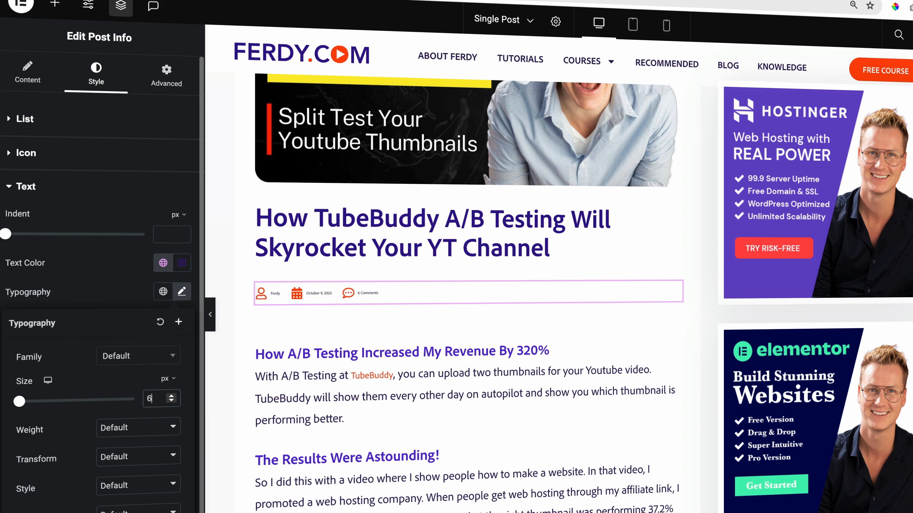
key("BackSpace")
type("12")
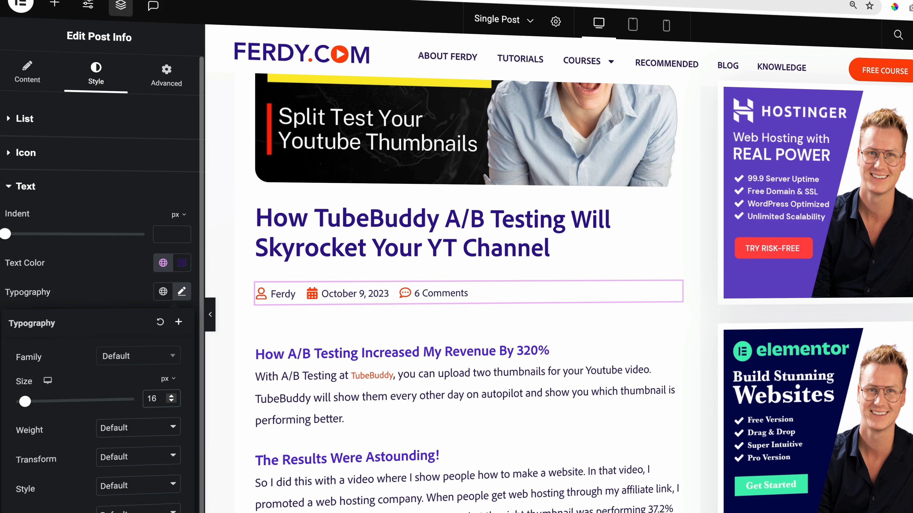
Step: Compare the 500 (Medium) and 600 (Semi Bold) weights for the Post Info text and settle on 500 (Medium)
left_click(140, 432)
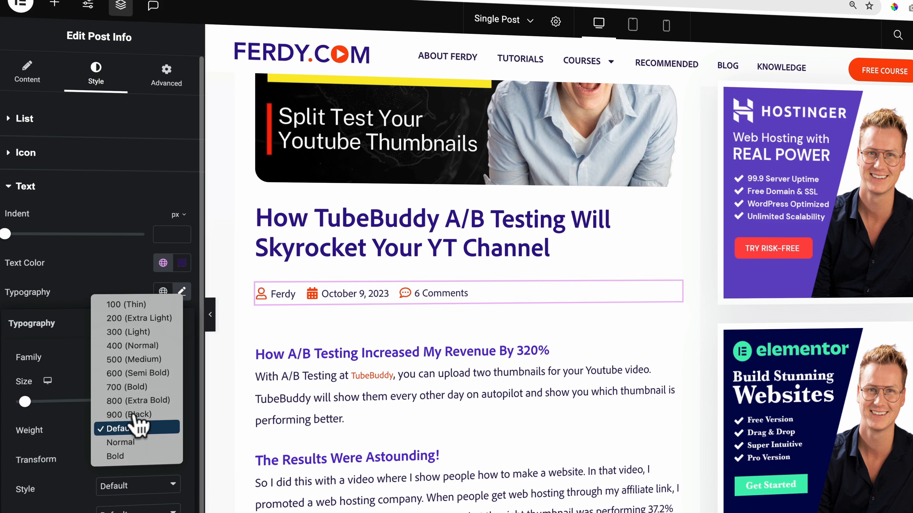
left_click(137, 360)
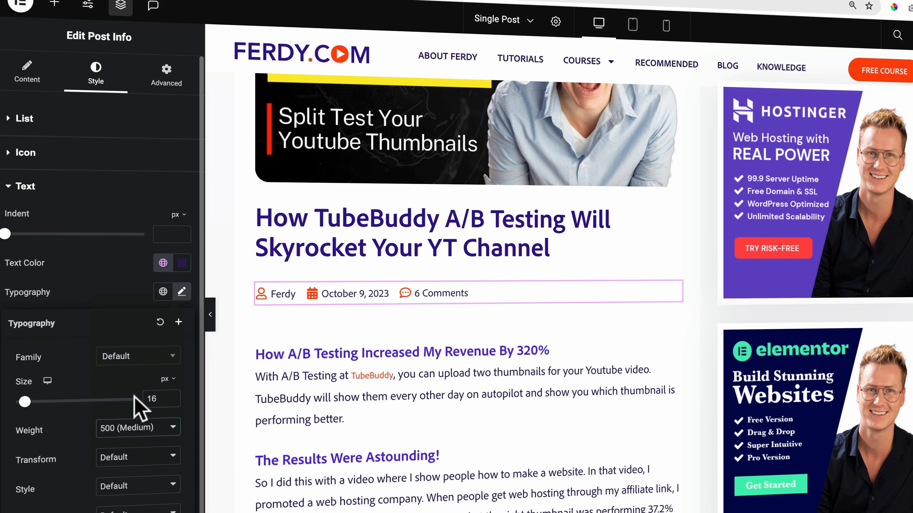
left_click(139, 428)
left_click(137, 441)
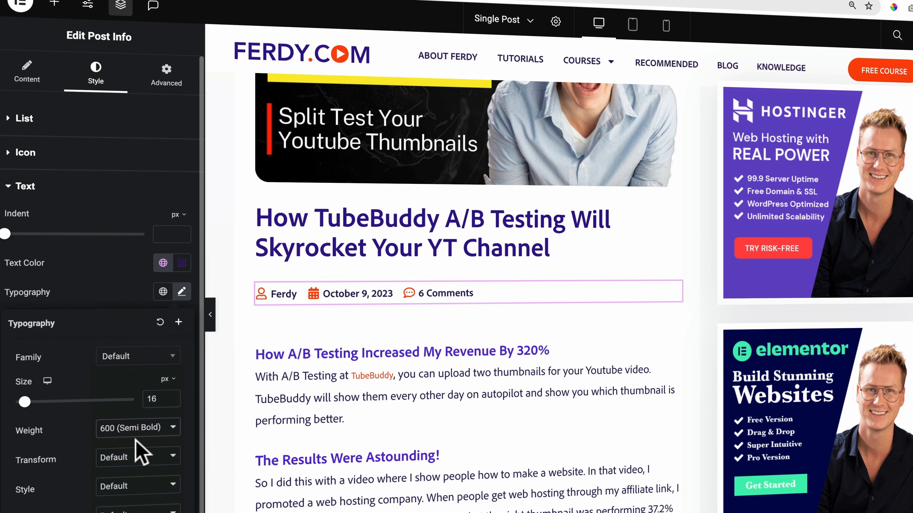
left_click(138, 435)
left_click(132, 415)
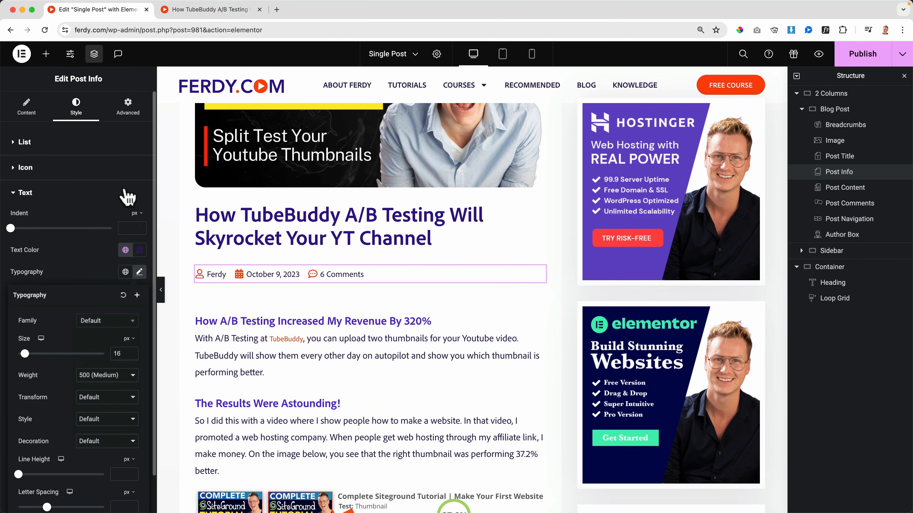
left_click(125, 193)
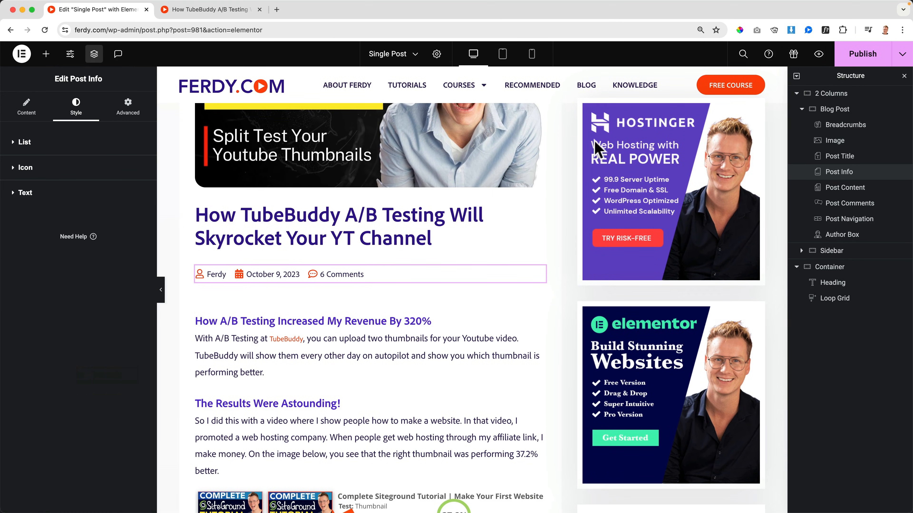
Step: Publish the template and open the TubeBuddy A/B testing post from the live site's blog page
left_click(214, 11)
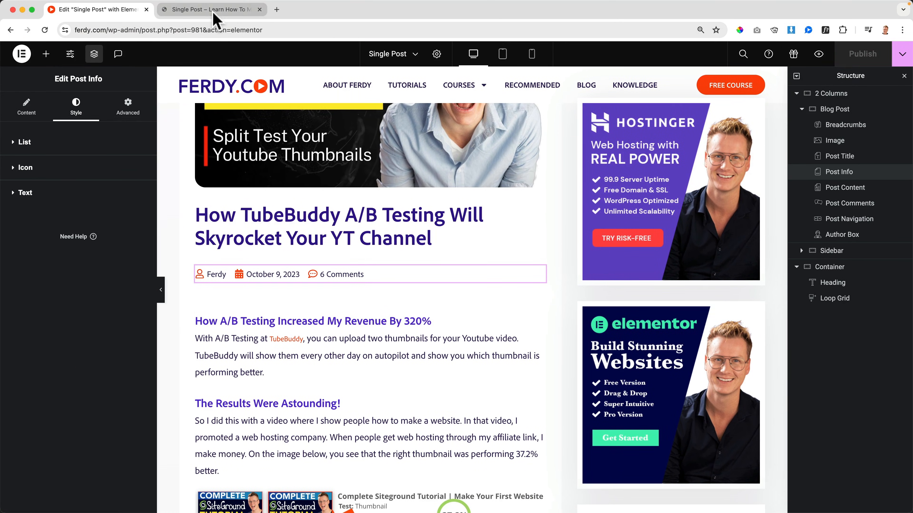
left_click(571, 104)
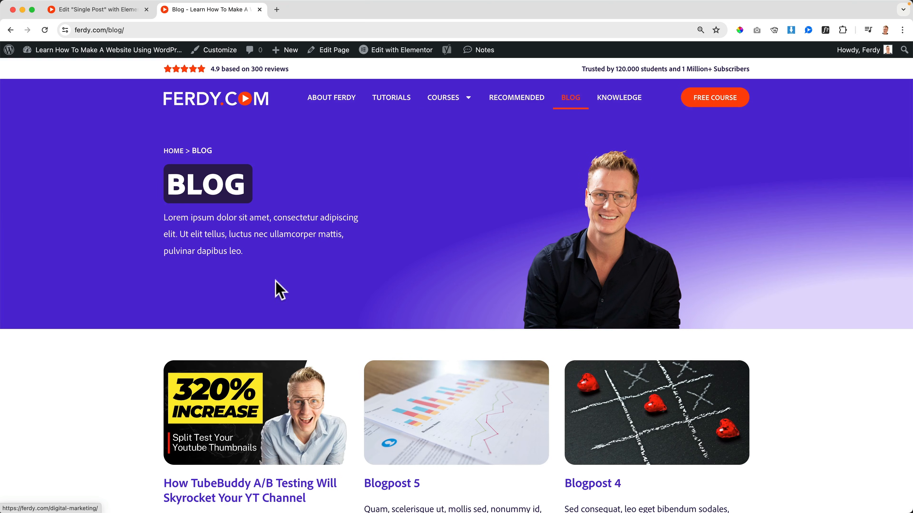
scroll(274, 288, "down", 5)
left_click(250, 304)
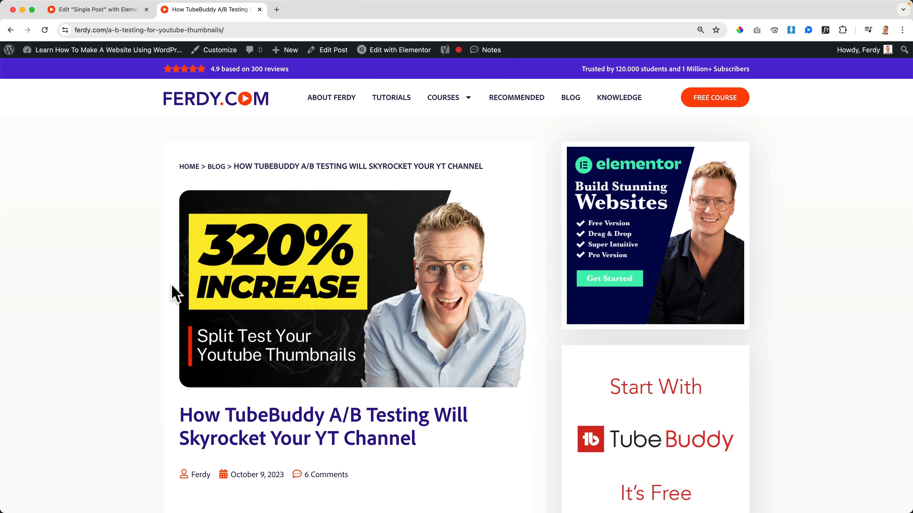
Step: Check the Post Info line on the live post and follow its comments link to the comments section
scroll(181, 293, "down", 7)
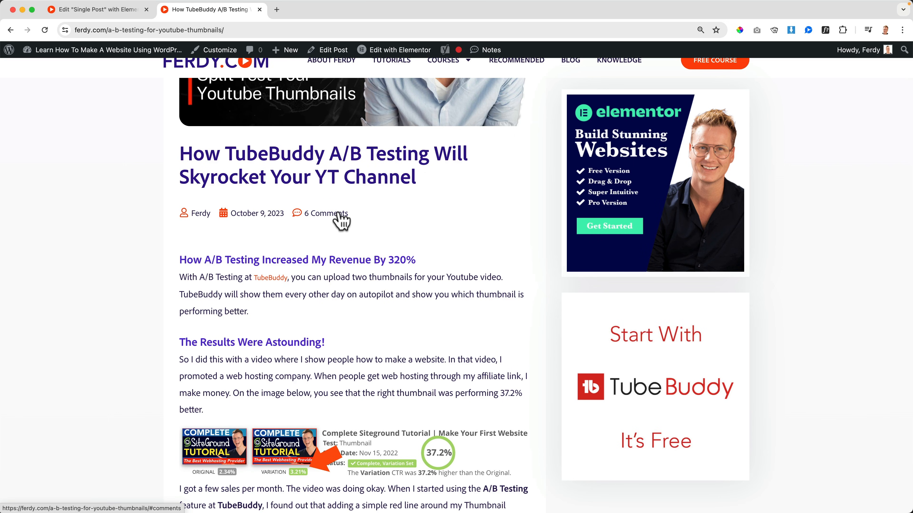
left_click(324, 214)
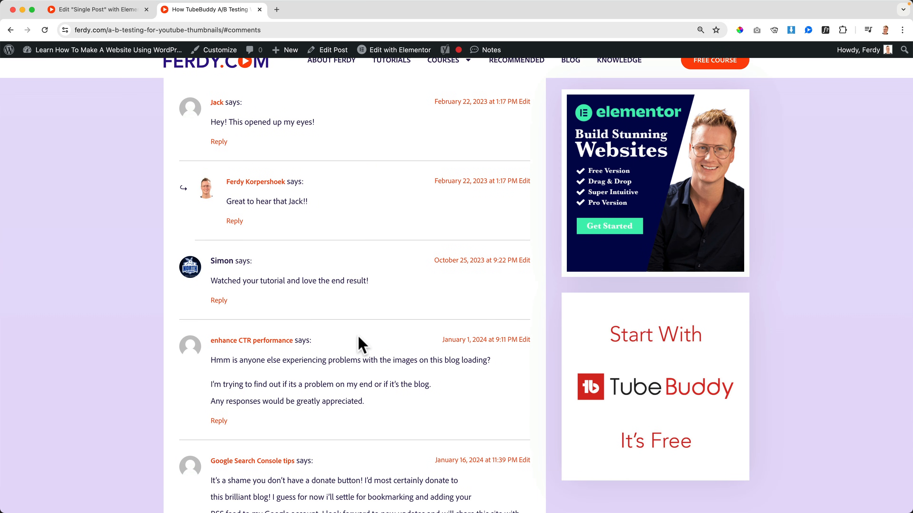
scroll(358, 338, "down", 5)
scroll(358, 332, "up", 20)
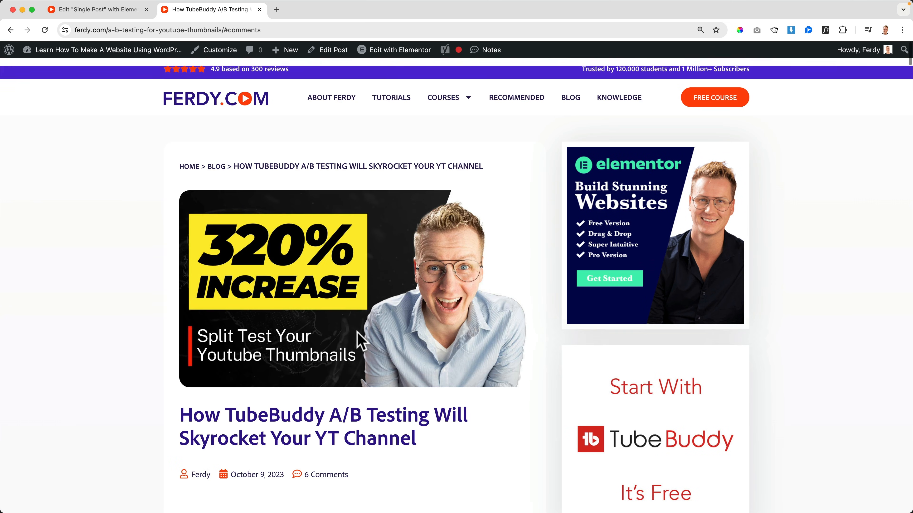
Step: Return to the Single Post template editor and review the post layout from top to bottom on desktop
left_click(132, 9)
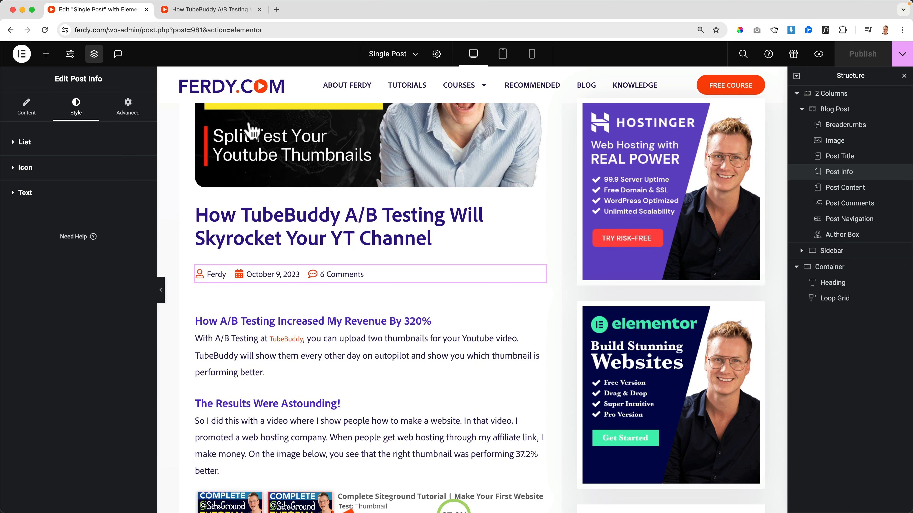
scroll(361, 245, "down", 20)
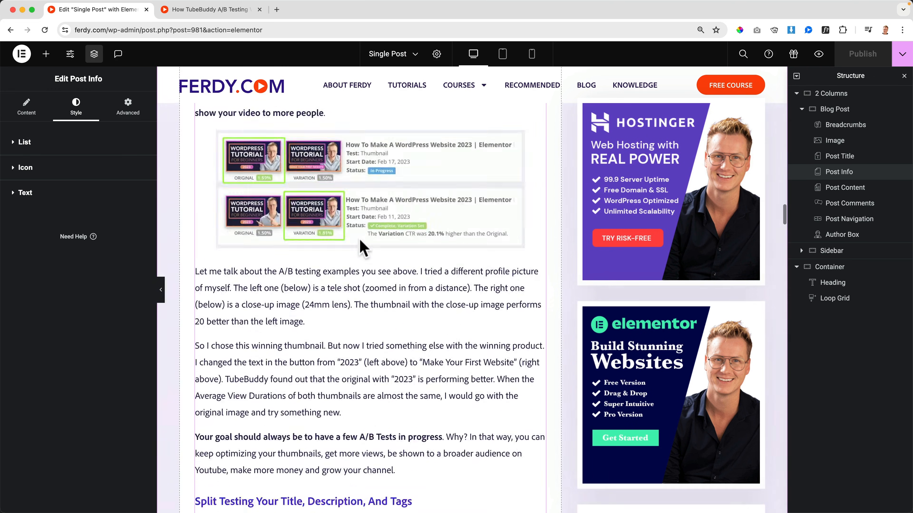
scroll(361, 244, "down", 20)
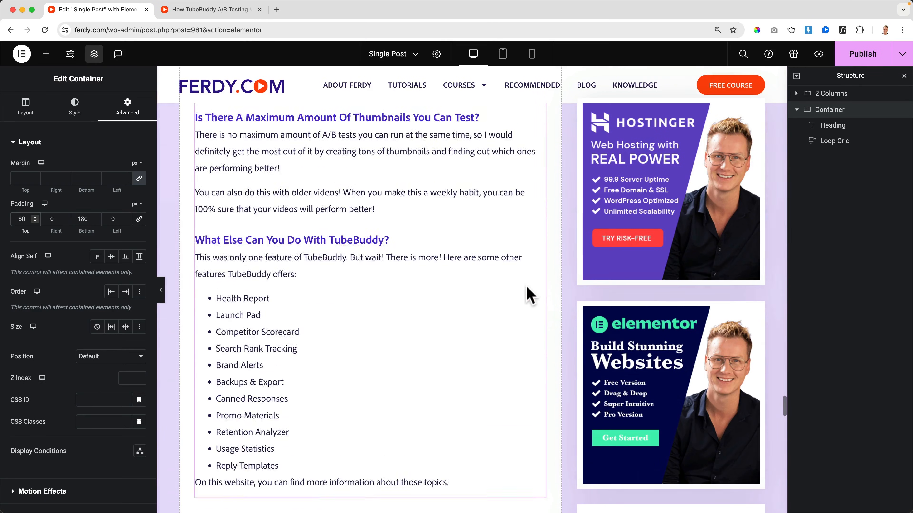
scroll(525, 296, "down", 10)
scroll(522, 285, "up", 15)
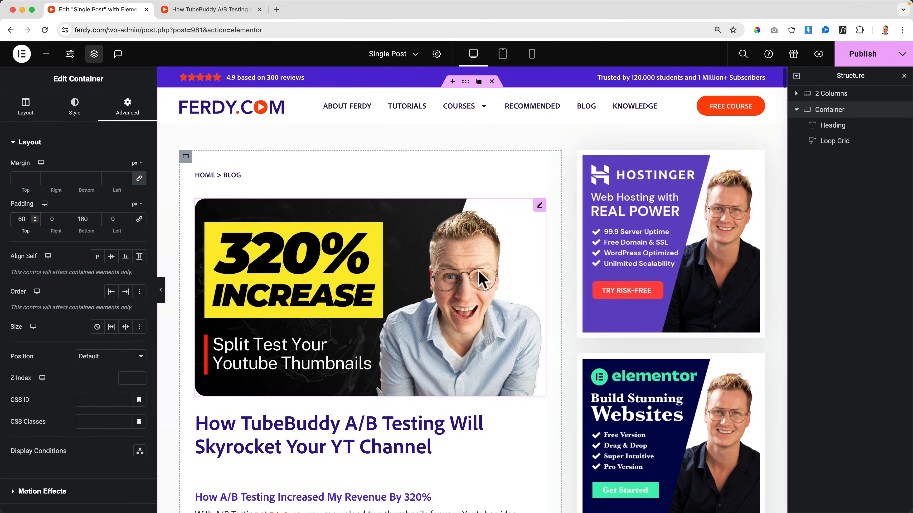
Step: Switch the template to the tablet portrait preview and review the whole page layout
left_click(506, 59)
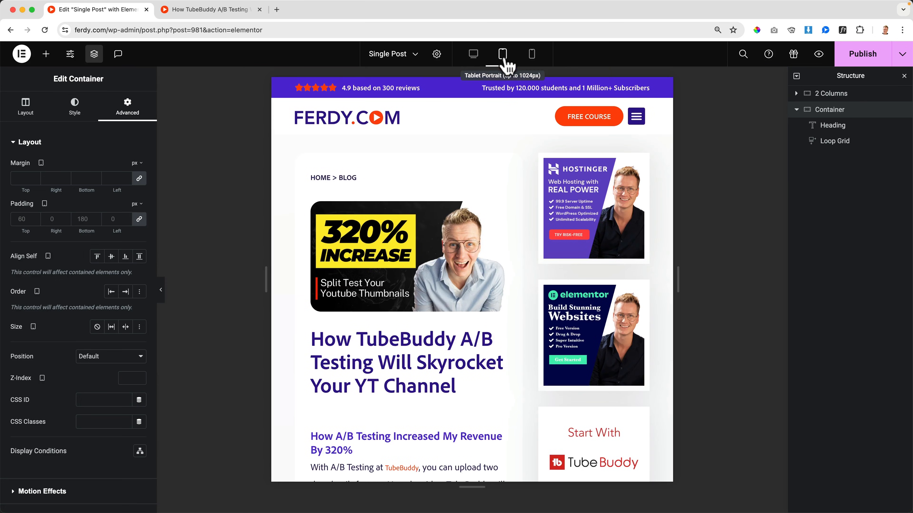
scroll(533, 200, "down", 20)
scroll(534, 205, "up", 20)
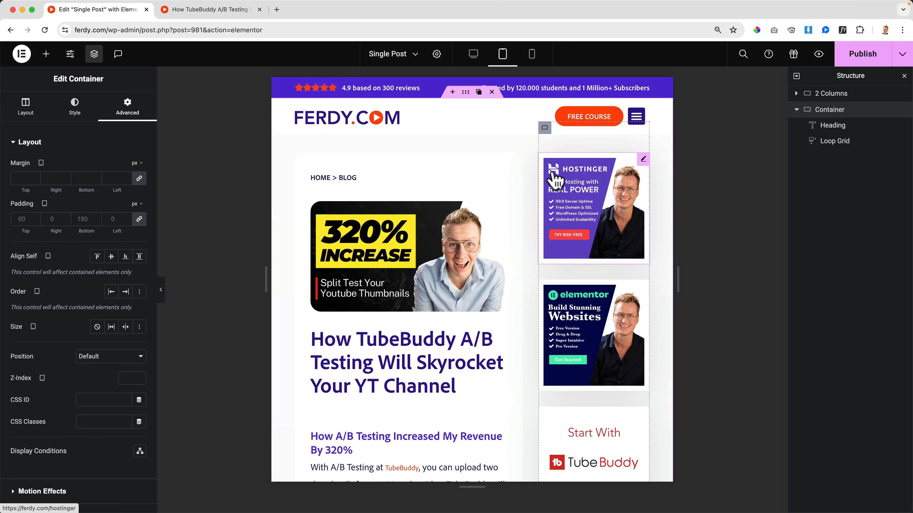
Step: Set the Blog Post container's tablet width to 100%
left_click(836, 95)
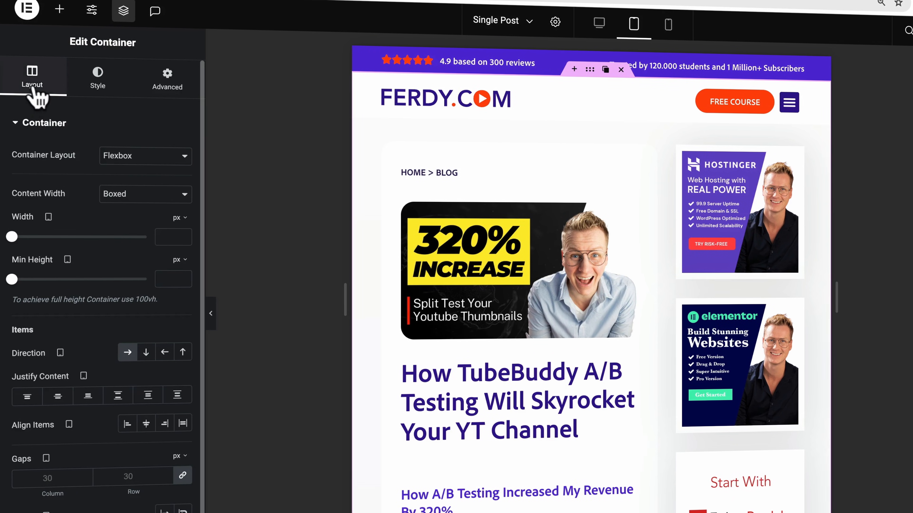
left_click(145, 353)
left_click(400, 154)
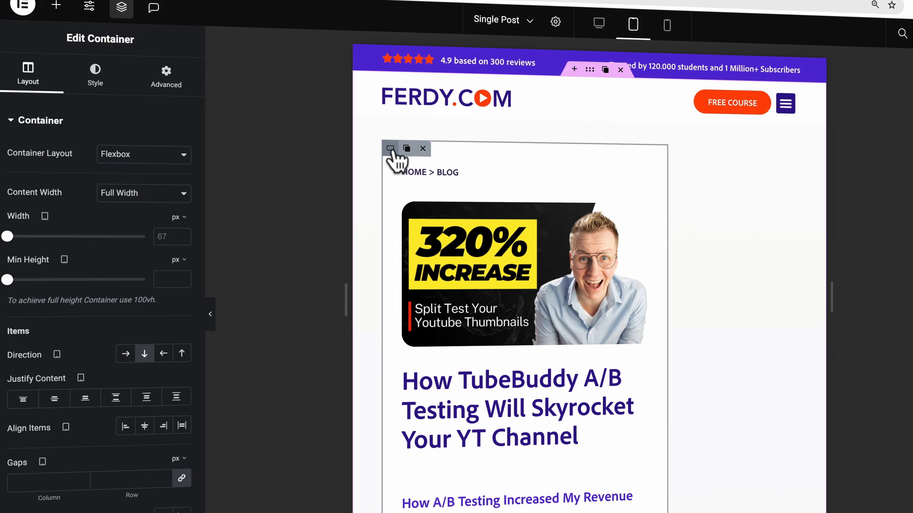
left_click(178, 218)
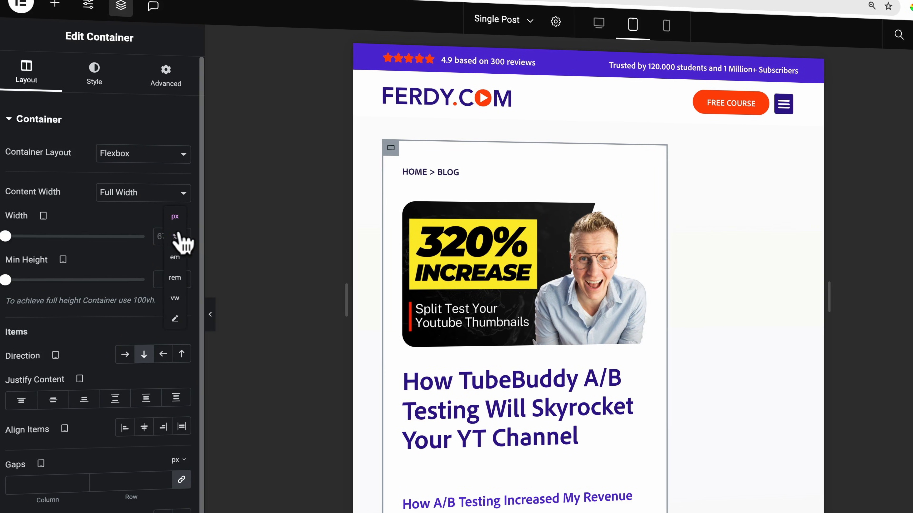
left_click(179, 235)
type("100")
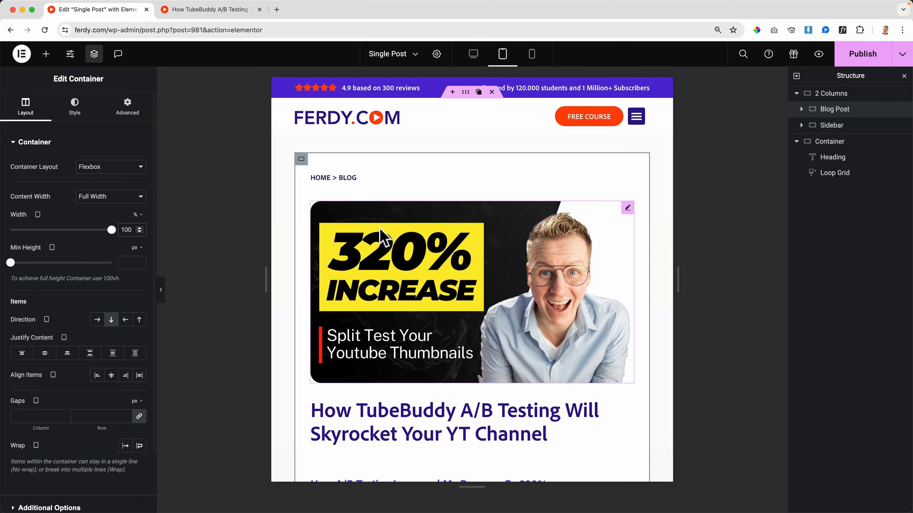
Step: Set the Sidebar container's tablet width to 100% and centre-align its items
left_click(831, 126)
left_click(137, 214)
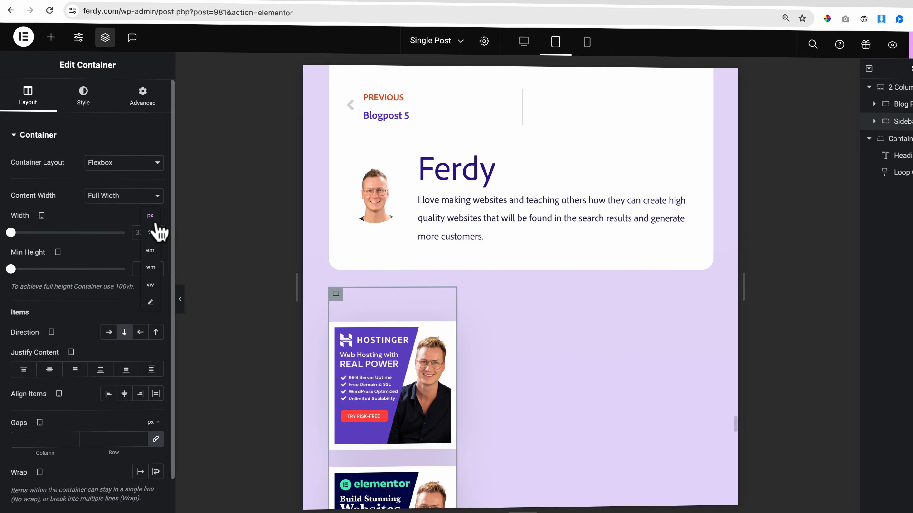
left_click(149, 233)
double_click(141, 233)
type("100")
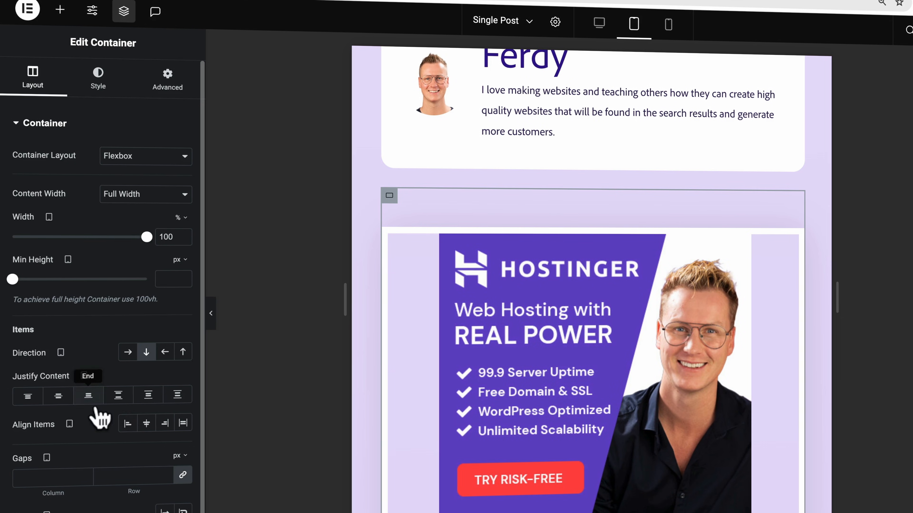
left_click(146, 424)
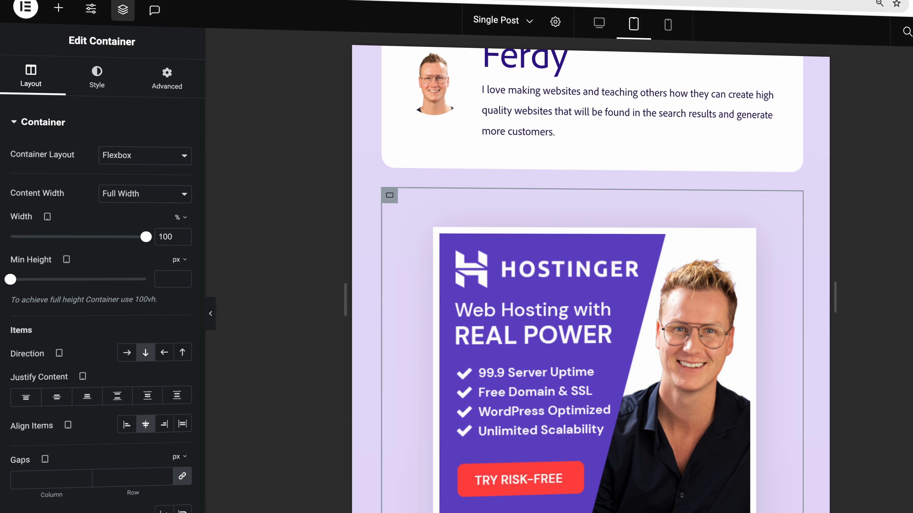
Step: Set the Hostinger sidebar image's tablet width to 350 px
left_click(593, 351)
left_click(95, 77)
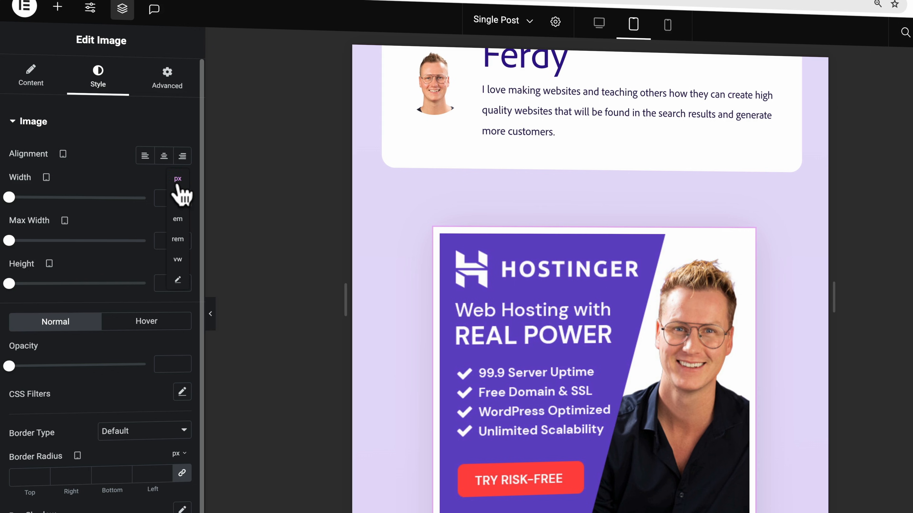
left_click_drag(19, 202, 53, 198)
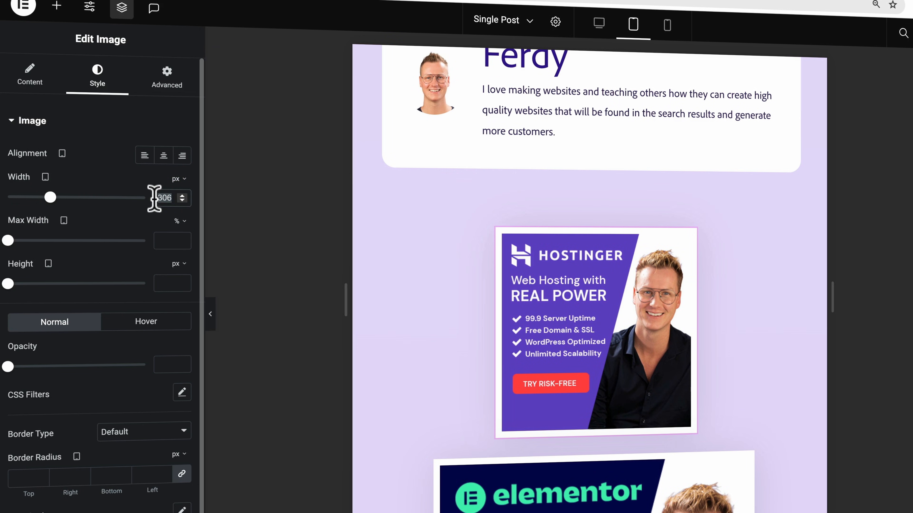
double_click(160, 198)
type("350")
Step: Set the tablet width of the Elementor and TubeBuddy sidebar images to 350 px each
scroll(541, 394, "down", 3)
left_click(540, 394)
left_click(106, 79)
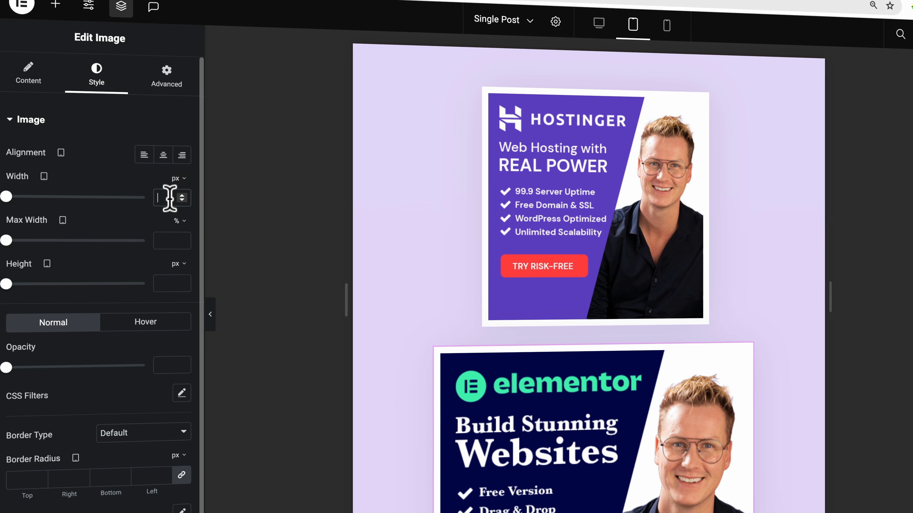
type("350")
scroll(495, 263, "down", 5)
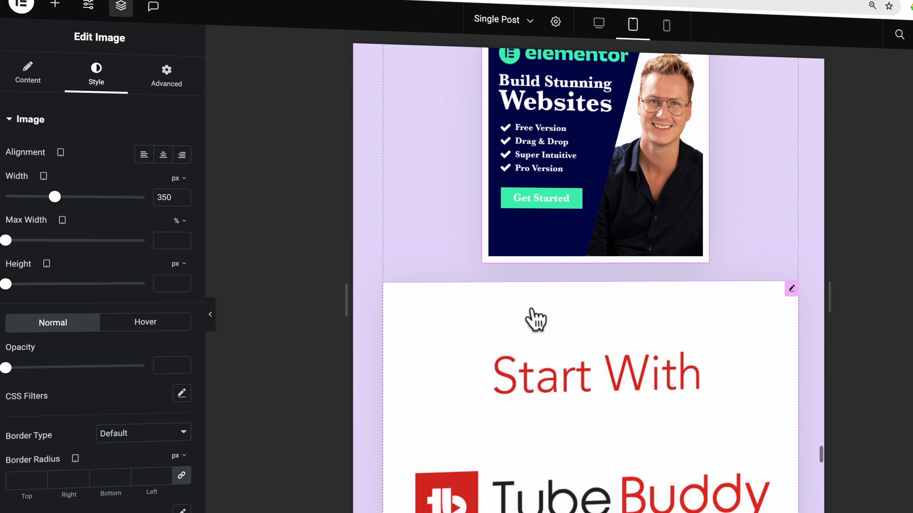
left_click(532, 310)
left_click(80, 79)
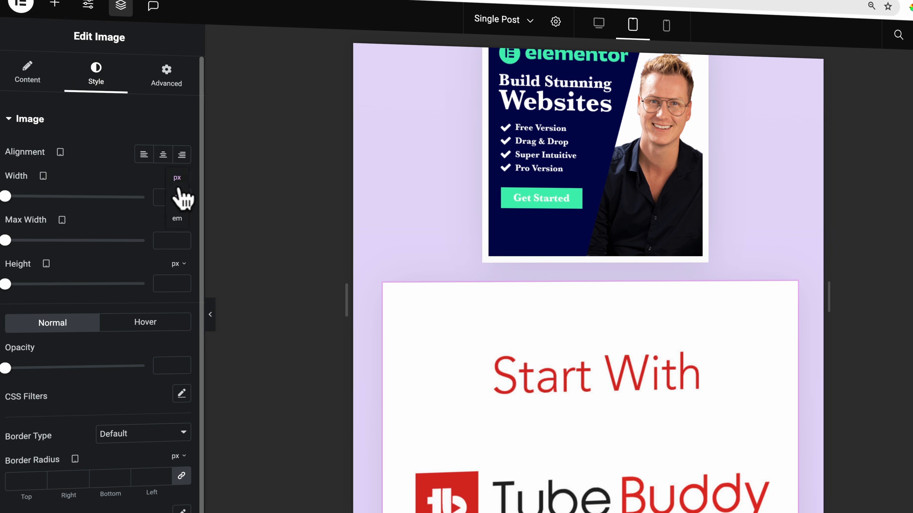
type("350")
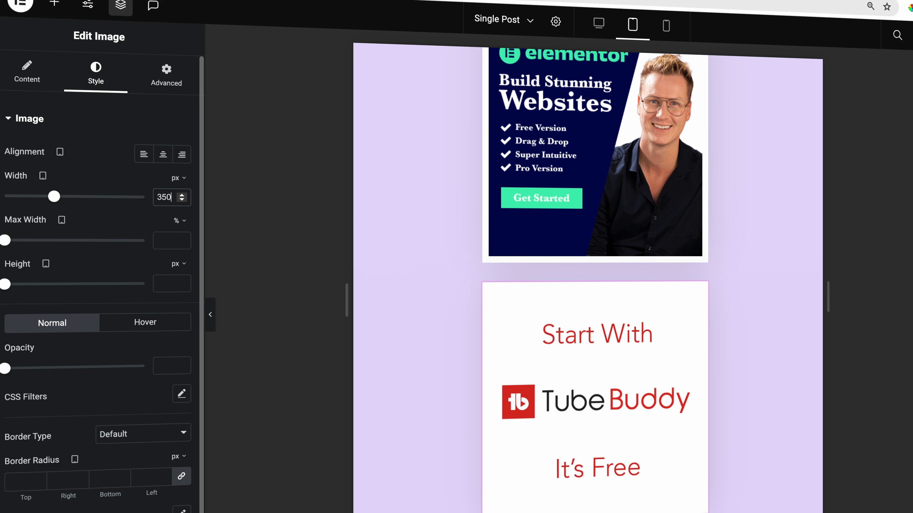
Step: Check the More Blog Posts container's spacing settings, the Loop Grid's columns and the rest of the tablet layout
scroll(546, 251, "down", 5)
scroll(521, 248, "up", 5)
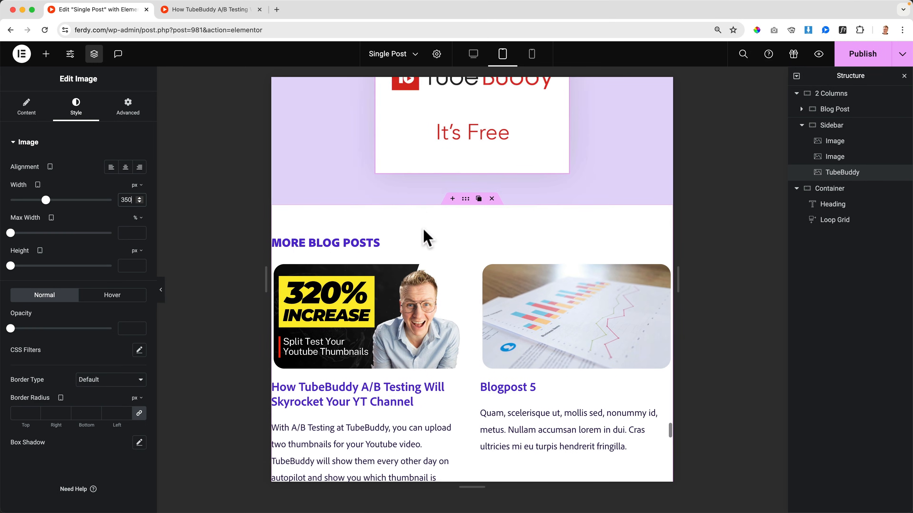
scroll(427, 241, "down", 6)
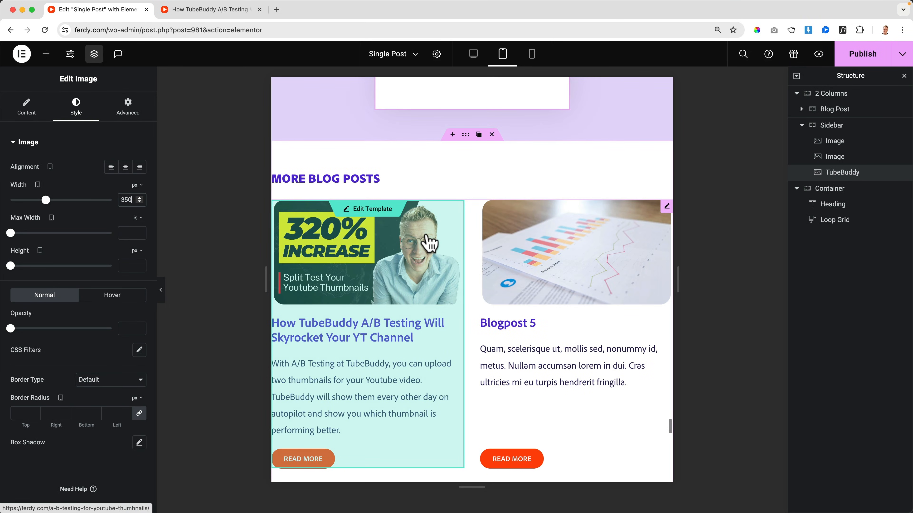
left_click(465, 136)
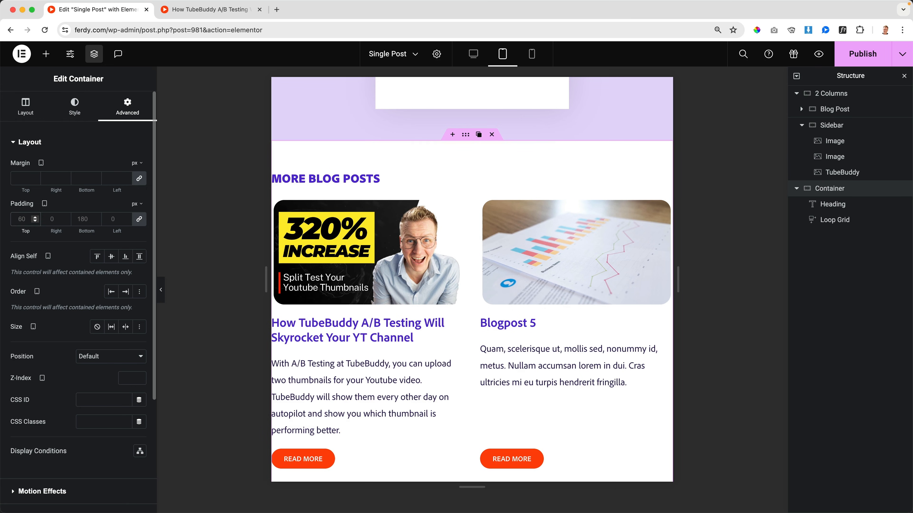
scroll(438, 274, "down", 1)
left_click(438, 274)
scroll(438, 274, "up", 10)
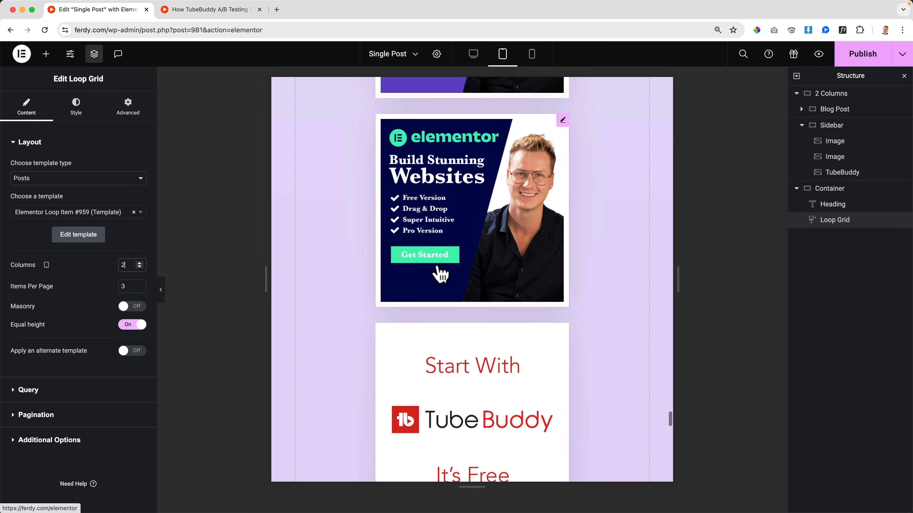
scroll(441, 275, "up", 10)
scroll(439, 271, "down", 6)
scroll(438, 273, "down", 6)
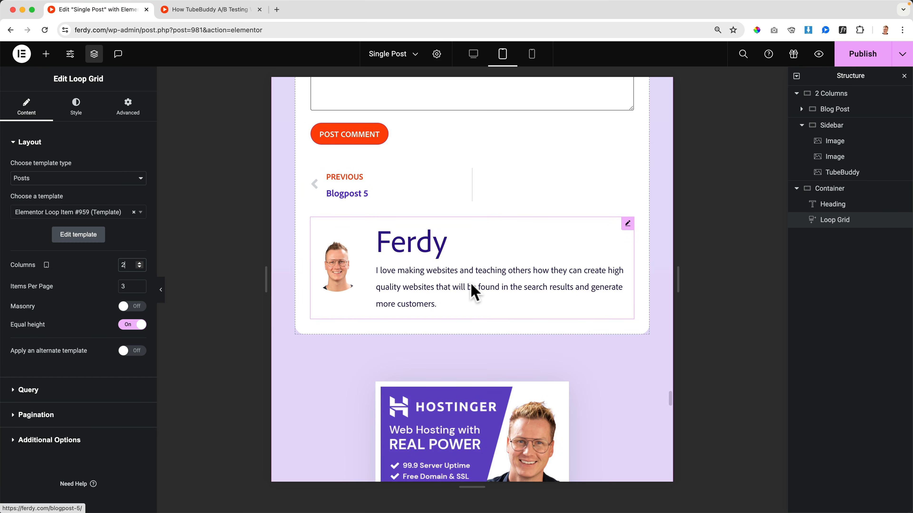
scroll(473, 292, "up", 15)
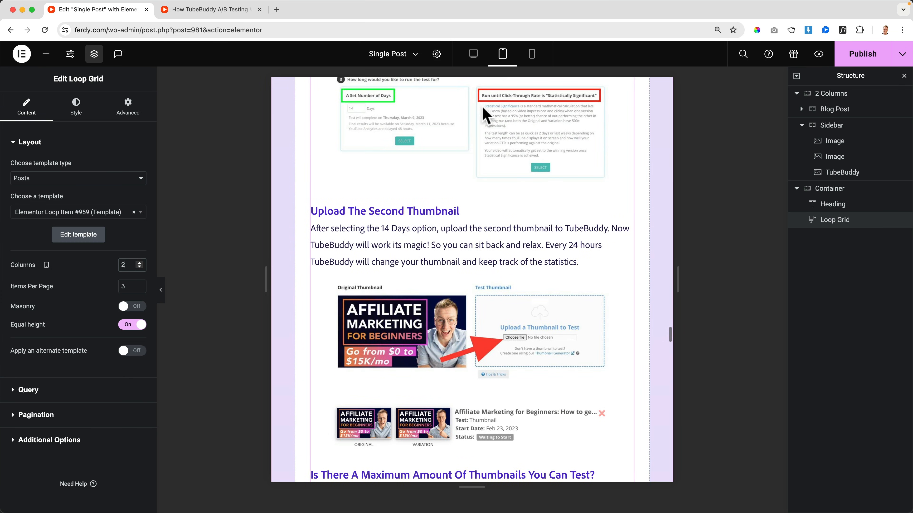
Step: View the template in the mobile preview and return to desktop to review the post and its sidebar while scrolling
left_click(531, 54)
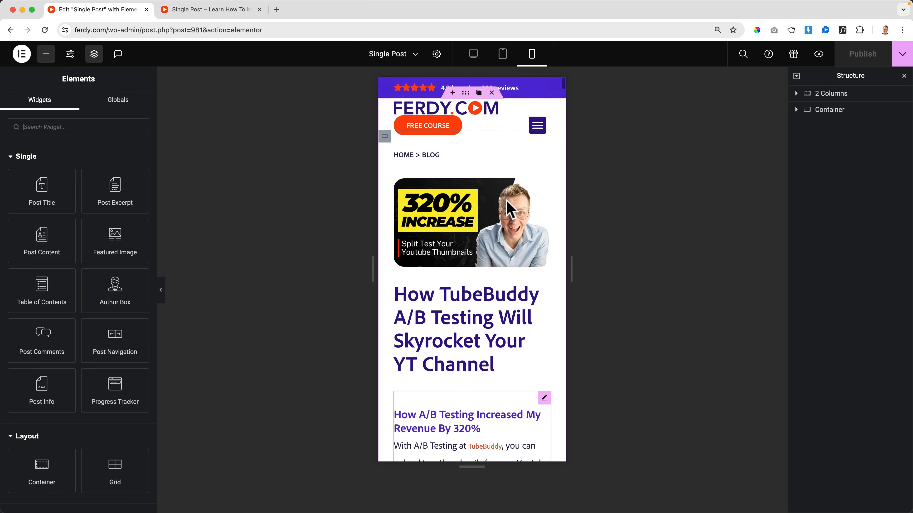
left_click(476, 59)
scroll(455, 172, "down", 15)
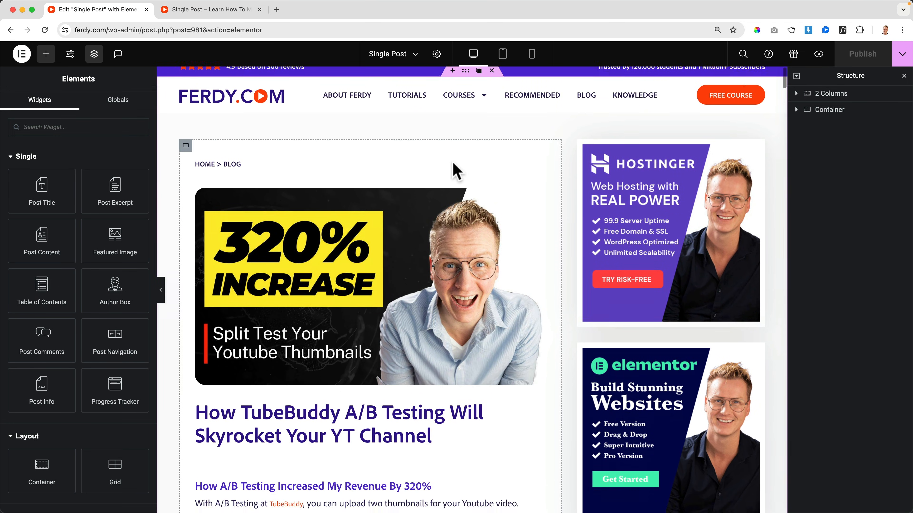
scroll(463, 175, "down", 20)
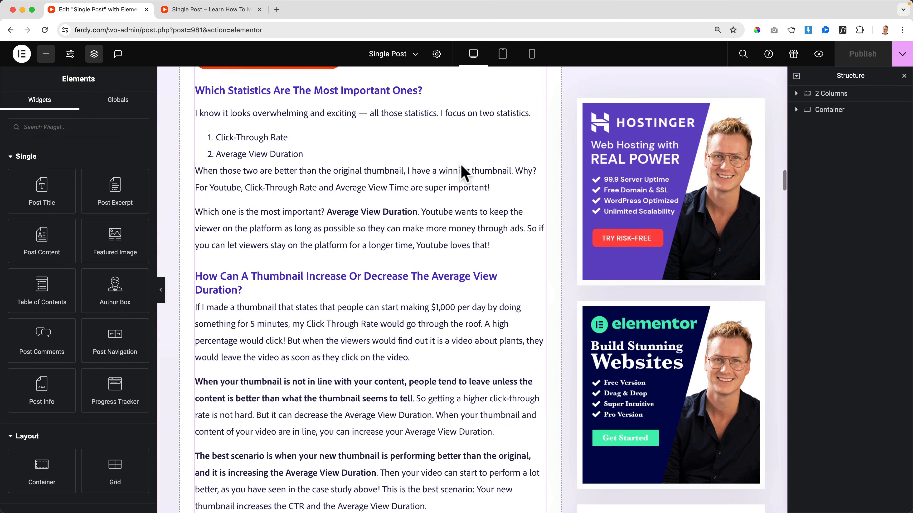
scroll(463, 169, "up", 15)
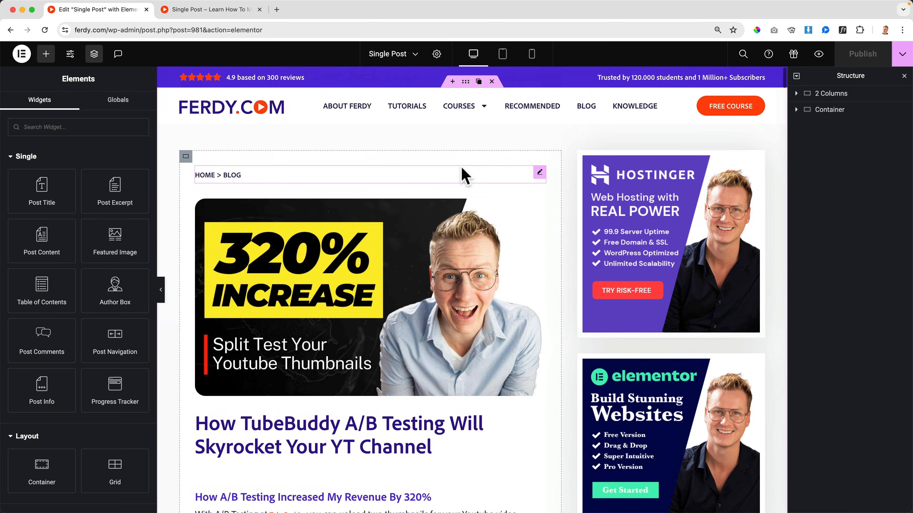
Step: Preview the template on the live site, go to the home page and review its sections around Newest Tutorials
left_click(817, 54)
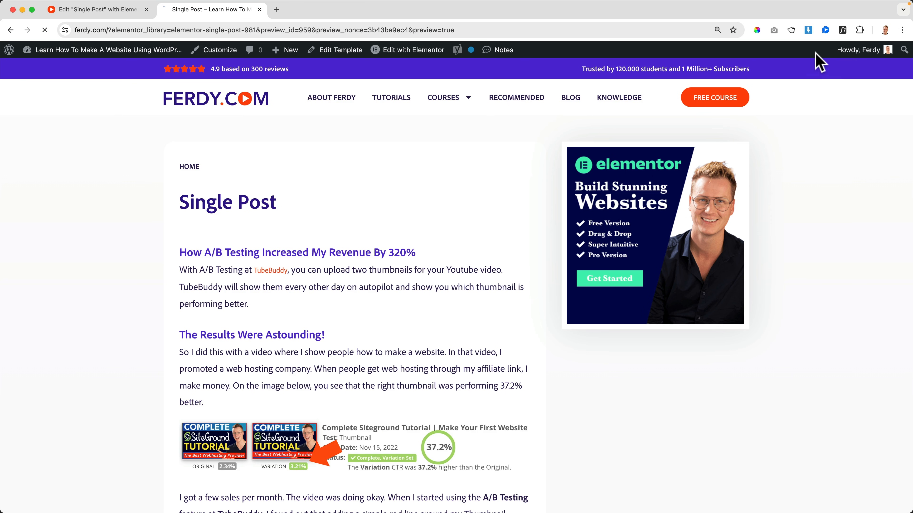
left_click(230, 105)
scroll(232, 151, "down", 15)
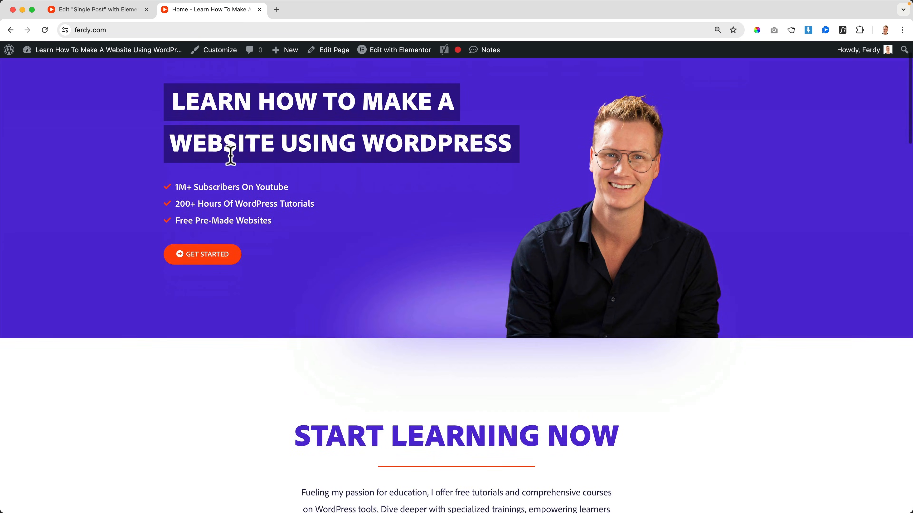
scroll(230, 157, "down", 15)
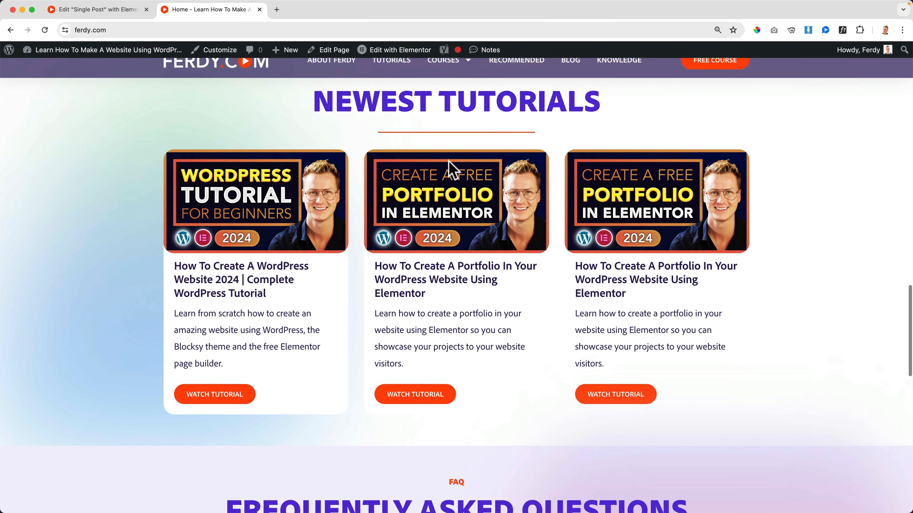
scroll(391, 189, "down", 5)
scroll(392, 187, "up", 10)
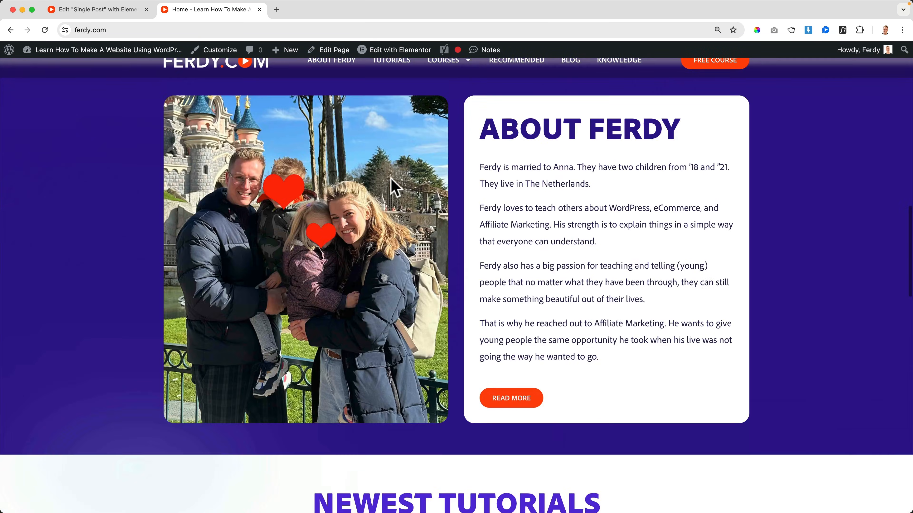
scroll(393, 192, "down", 5)
scroll(392, 195, "down", 5)
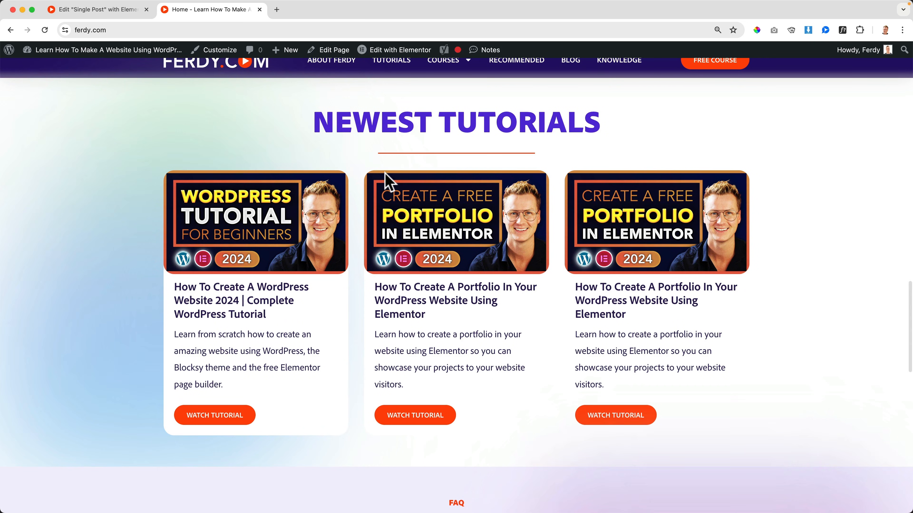
Step: Open the home page in the Elementor editor and duplicate the Newest Tutorials section
left_click(396, 52)
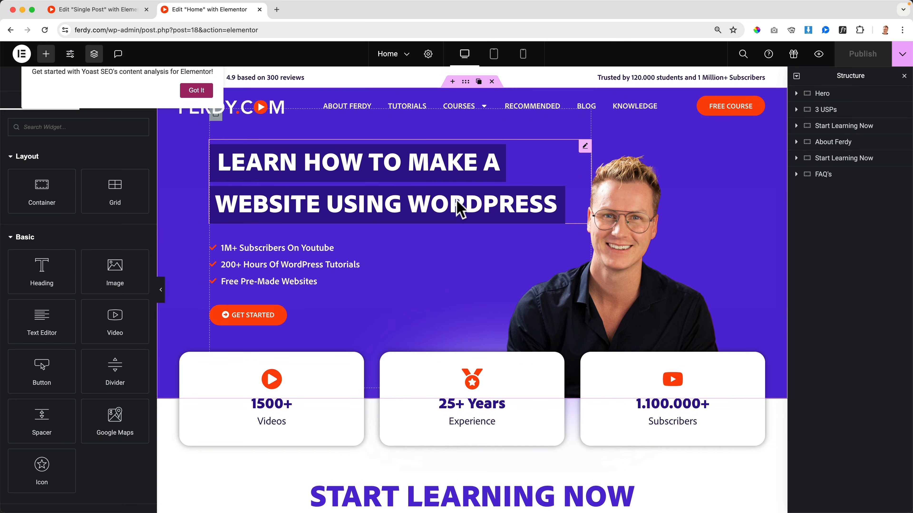
scroll(458, 208, "down", 15)
scroll(458, 210, "down", 10)
scroll(459, 208, "up", 5)
left_click(457, 208)
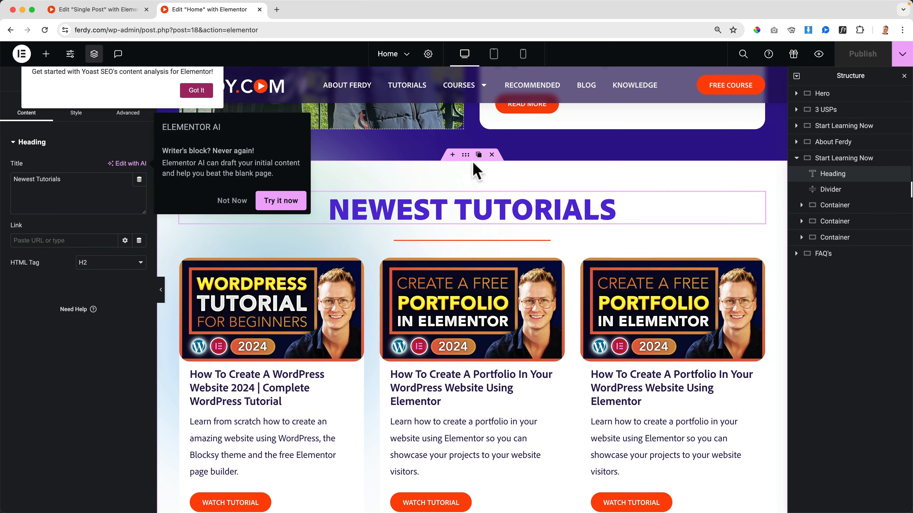
left_click(478, 155)
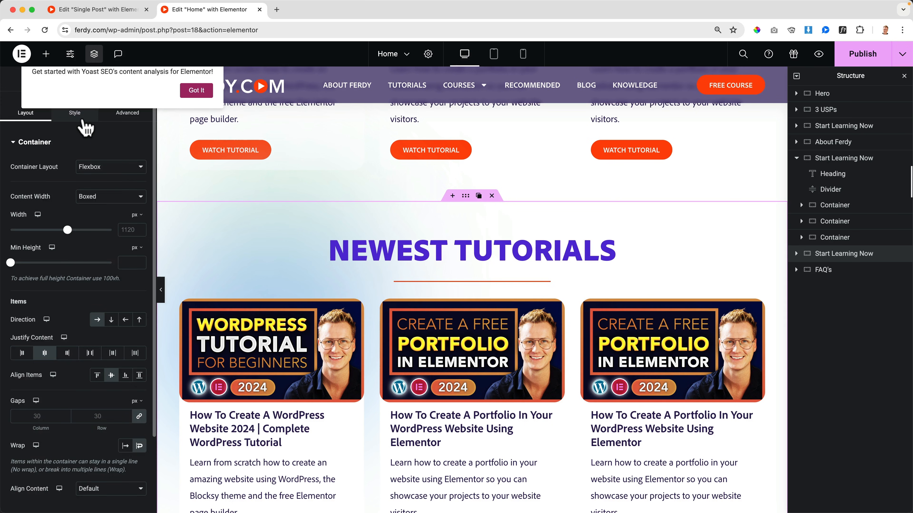
Step: Set the first colour of the duplicated section's background gradient to the purple global colour and compare it with the FAQ section below
left_click(75, 114)
left_click(111, 189)
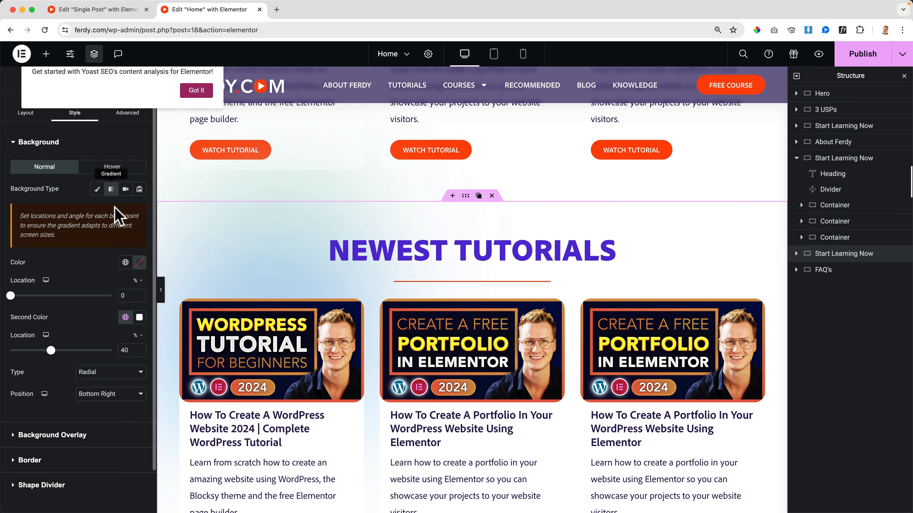
left_click(125, 263)
left_click(61, 387)
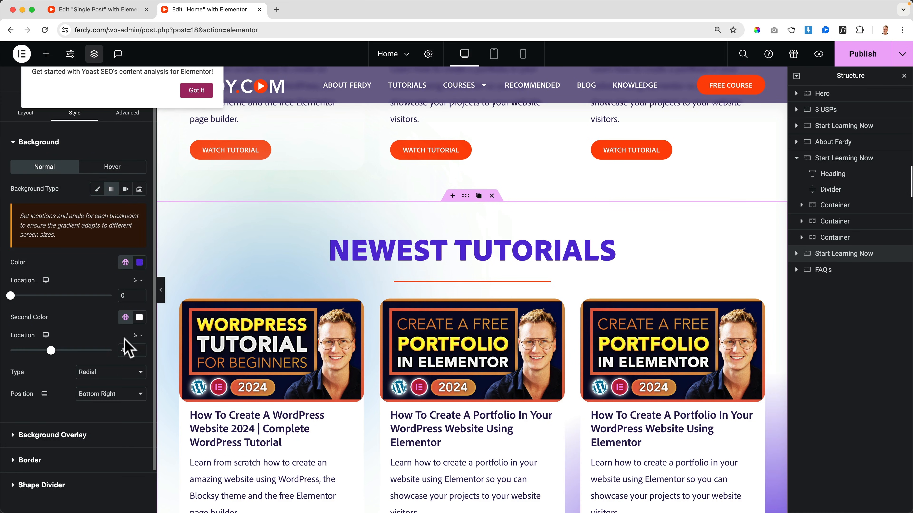
scroll(482, 378, "down", 10)
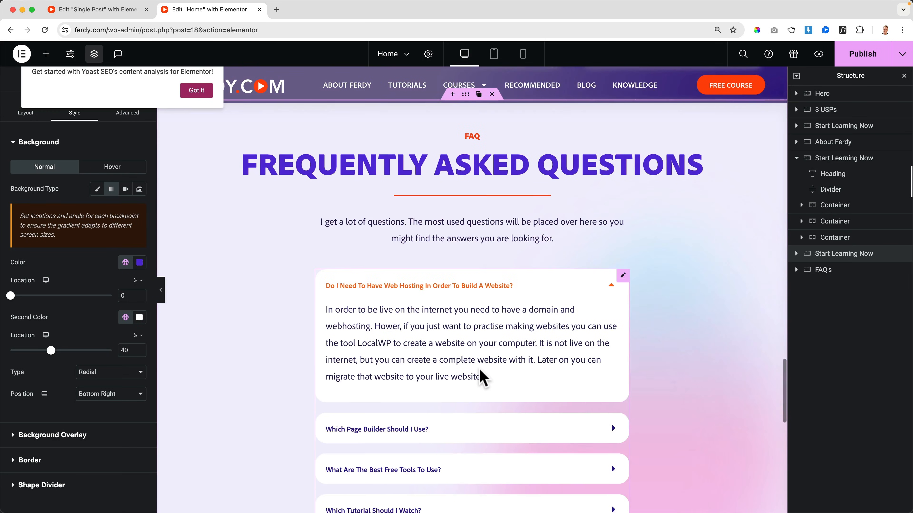
scroll(482, 377, "up", 9)
scroll(480, 369, "up", 1)
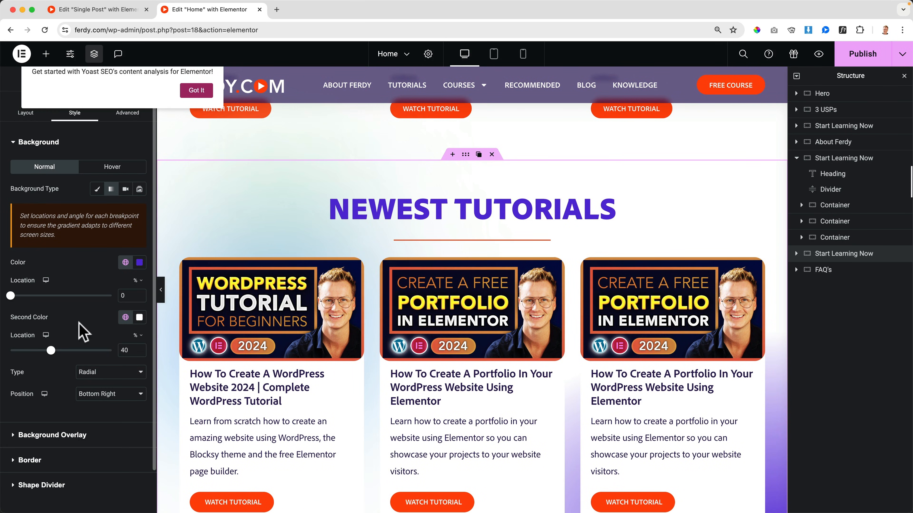
Step: Move the second gradient colour's location to 76% and set that colour to the Secondary global colour
left_click_drag(61, 353, 88, 352)
left_click(124, 318)
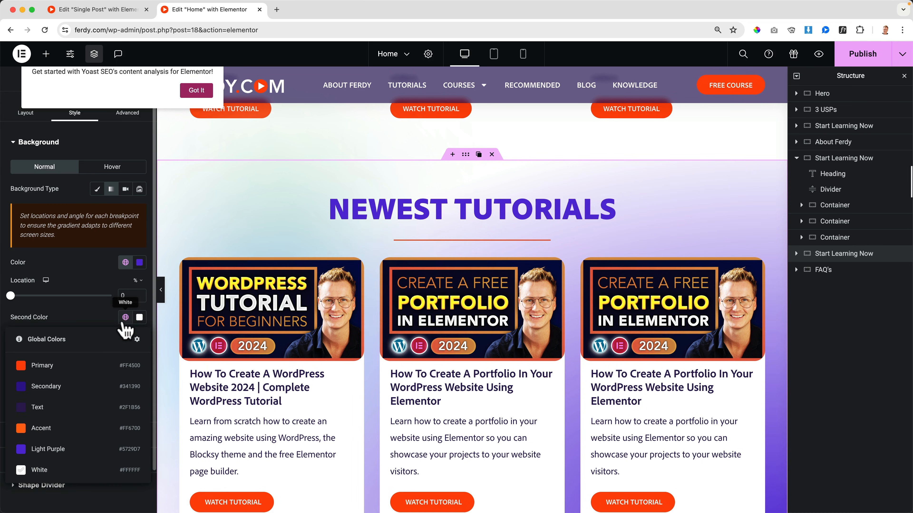
left_click(61, 380)
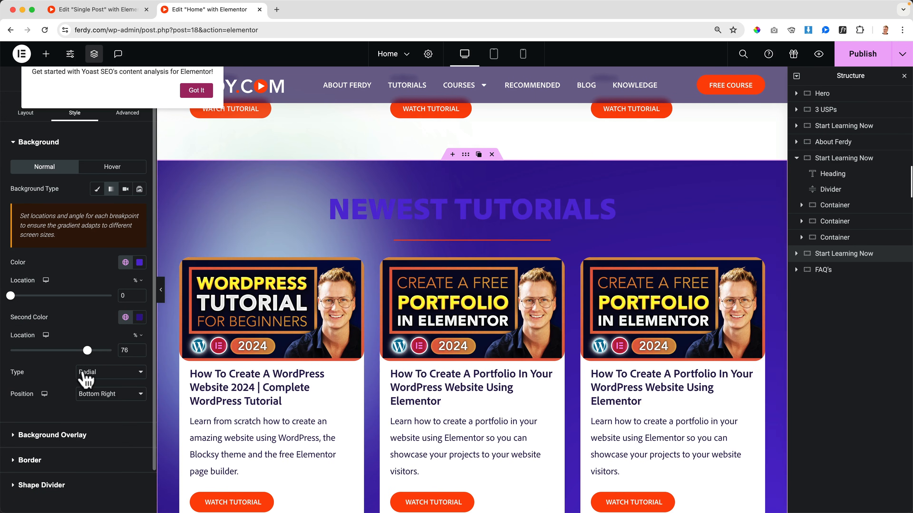
Step: Set the duplicated section's heading to the White global colour and change its title to "Recent Tutorials"
left_click(490, 208)
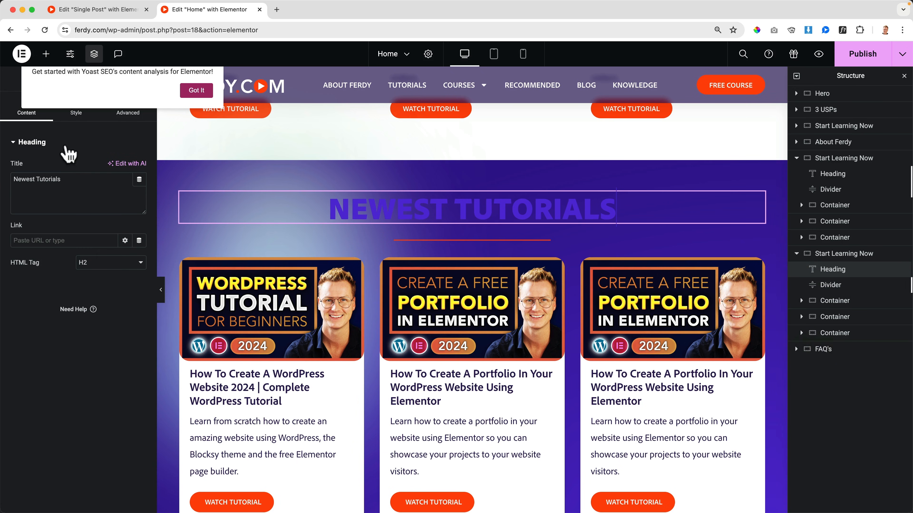
left_click(181, 91)
left_click(85, 114)
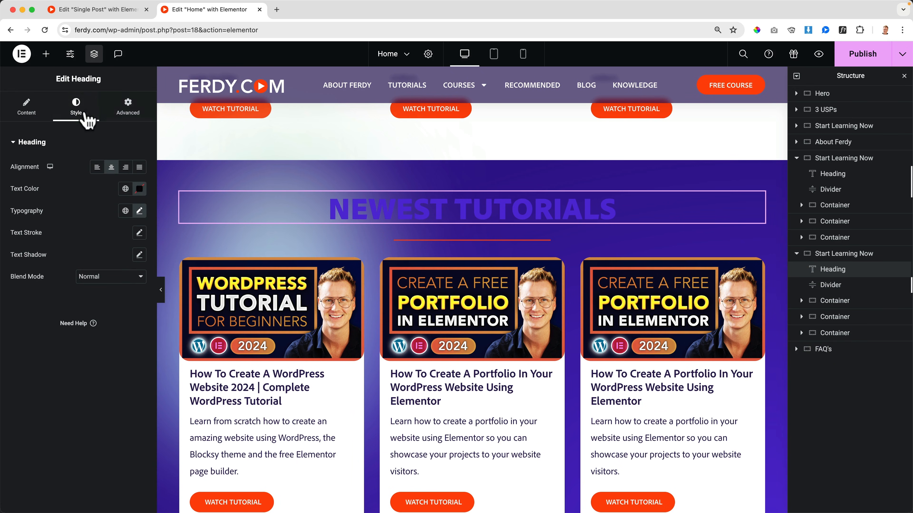
left_click(124, 190)
left_click(67, 344)
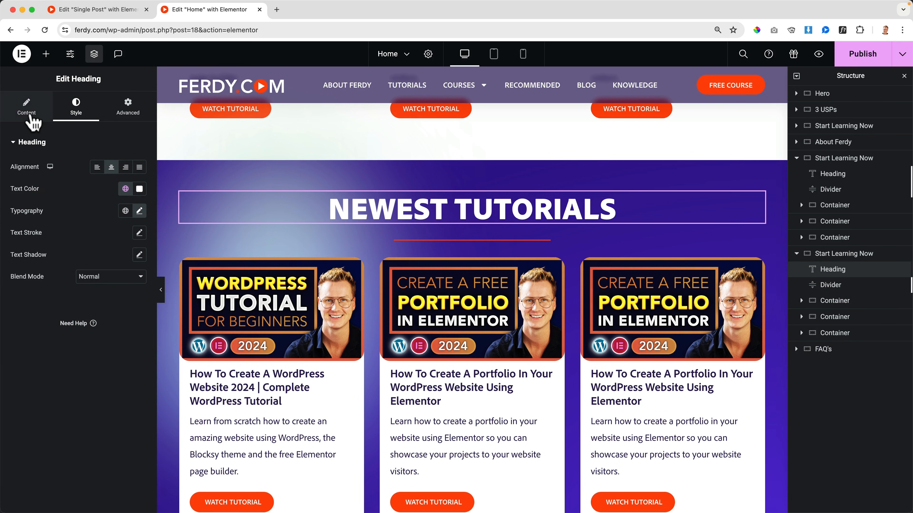
left_click(27, 108)
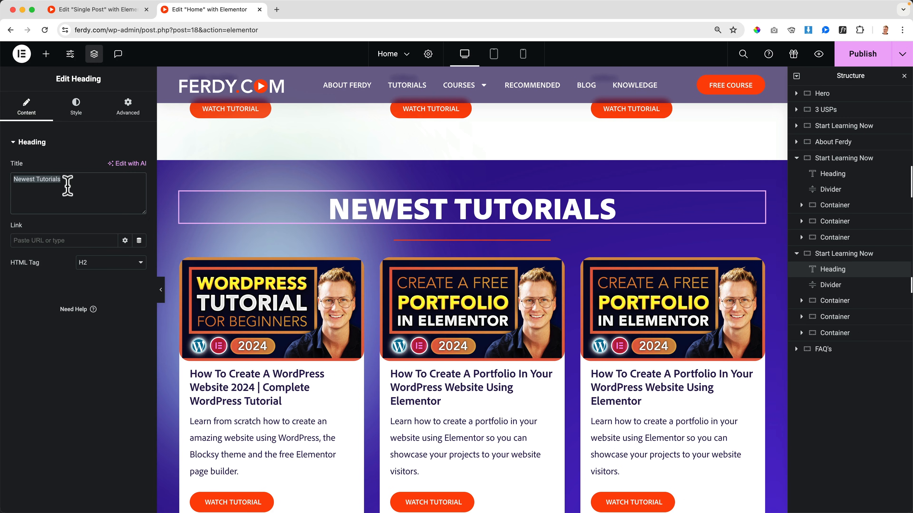
type("Recent Tutorials")
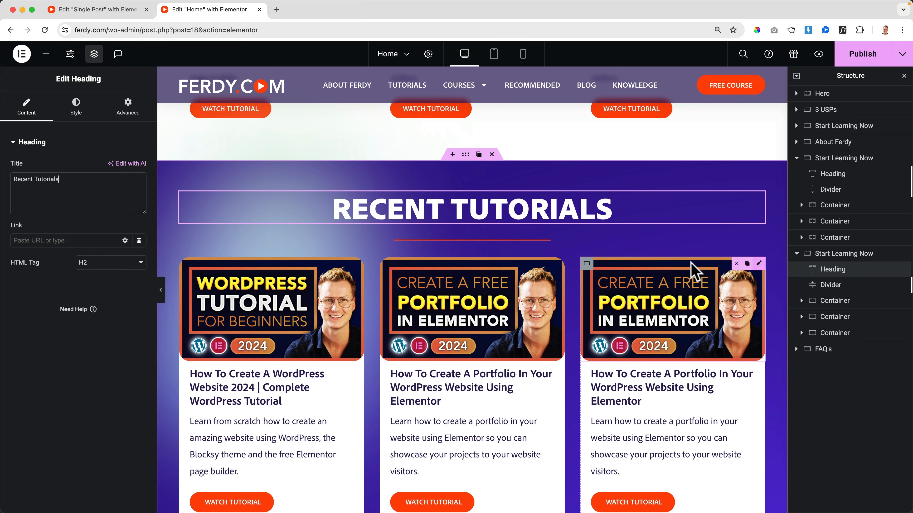
Step: Delete the three tutorial card containers from the Recent Tutorials section
left_click(612, 264)
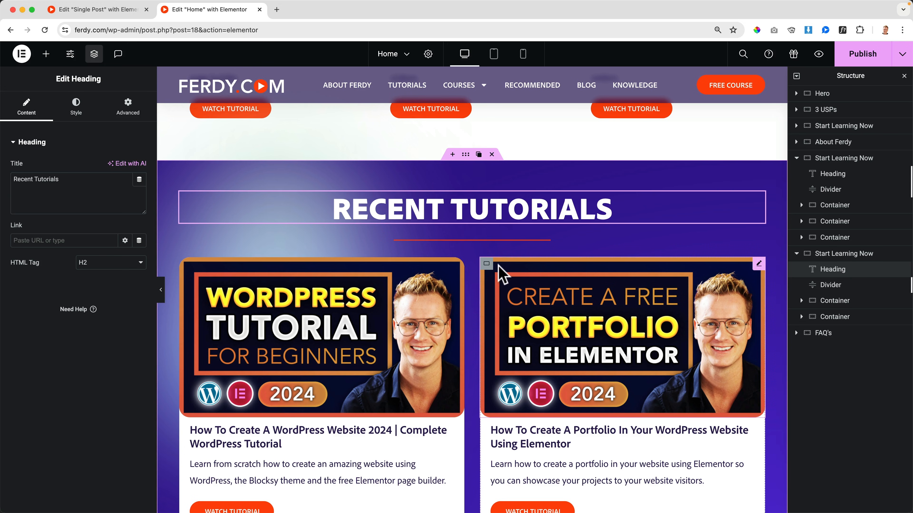
left_click(512, 263)
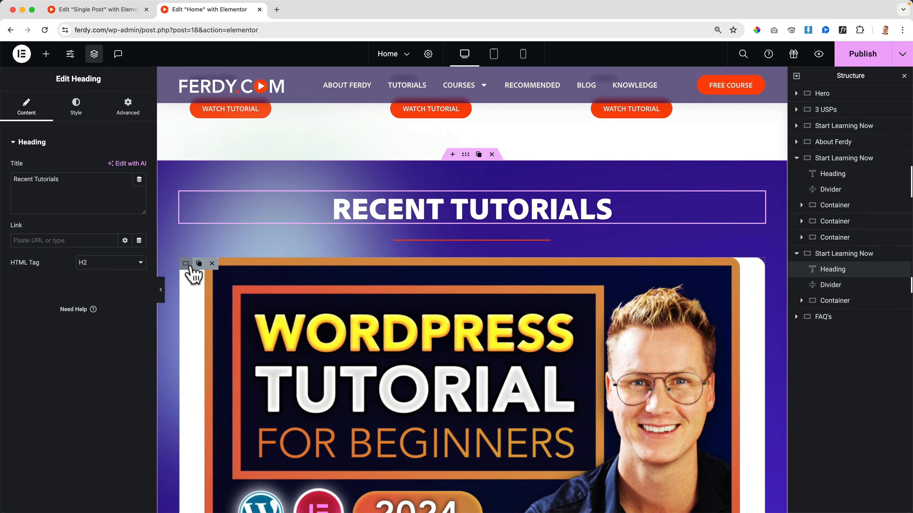
left_click(212, 263)
Step: Switch to the Single Post template and copy the loop grid under More Blog Posts
left_click(109, 10)
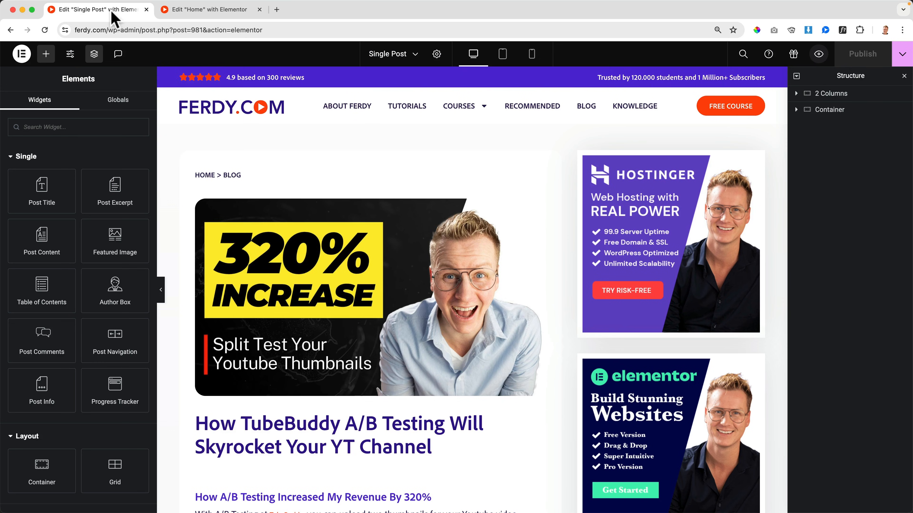
scroll(414, 261, "down", 20)
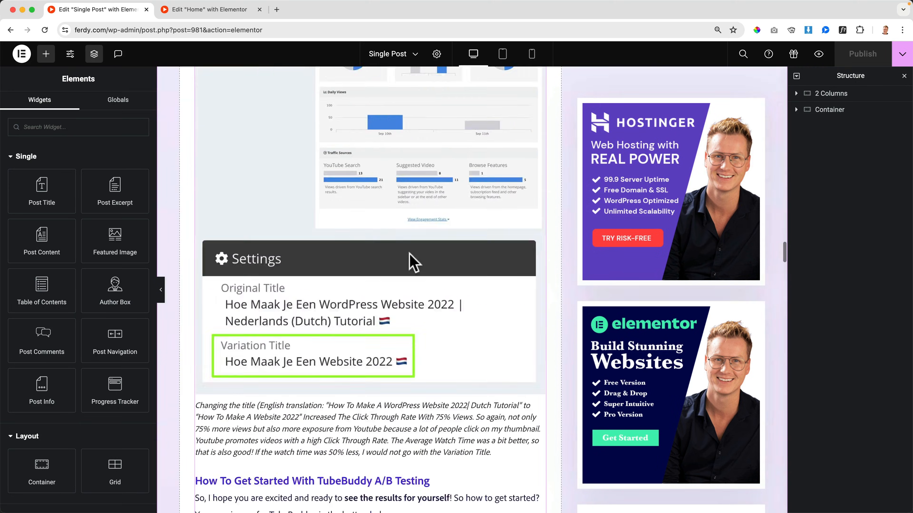
scroll(413, 263, "down", 20)
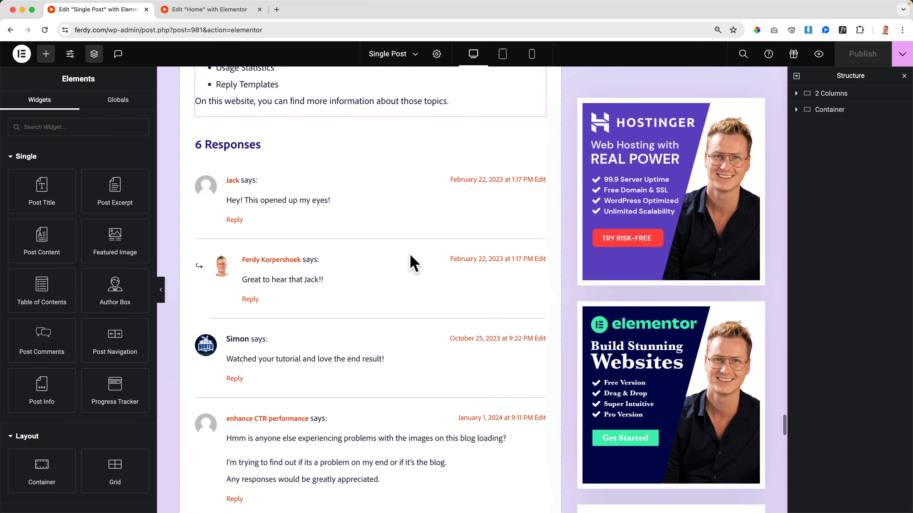
scroll(413, 263, "down", 10)
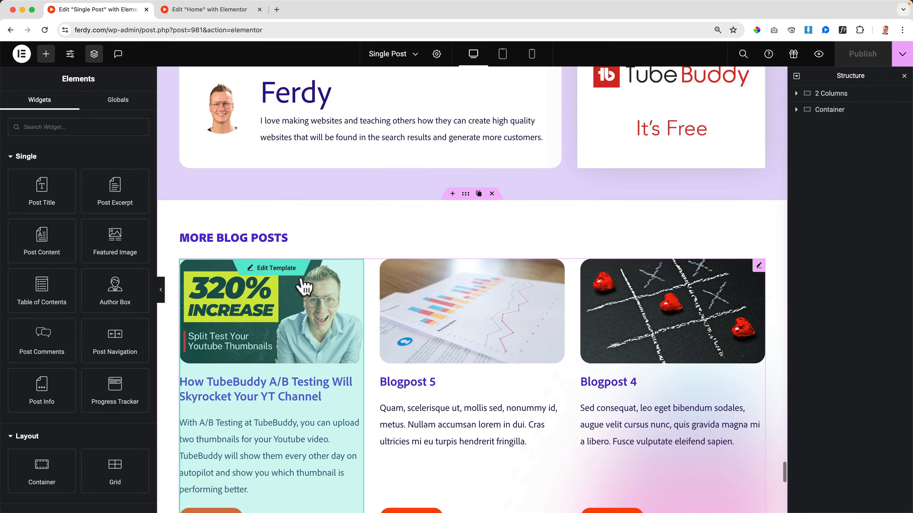
right_click(756, 271)
left_click(776, 319)
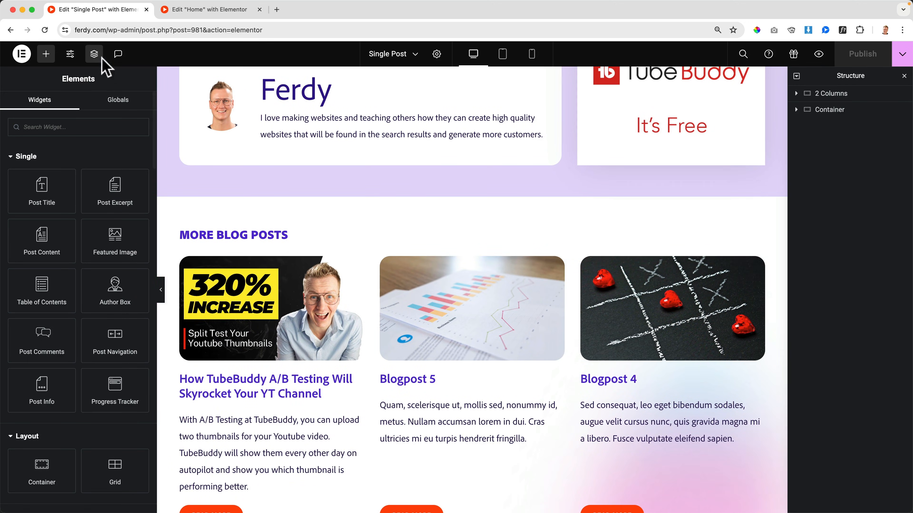
Step: Return to the home page editor and paste the loop grid into the Recent Tutorials section
left_click(187, 12)
right_click(459, 246)
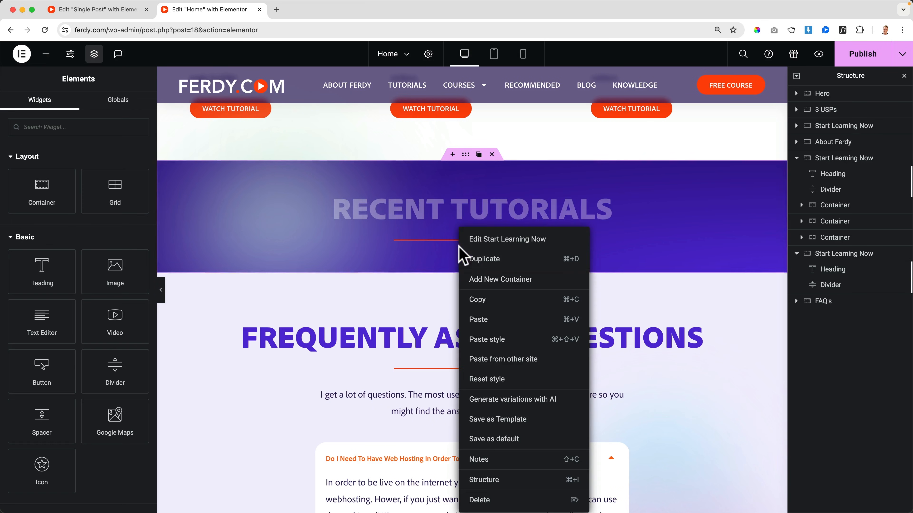
left_click(485, 317)
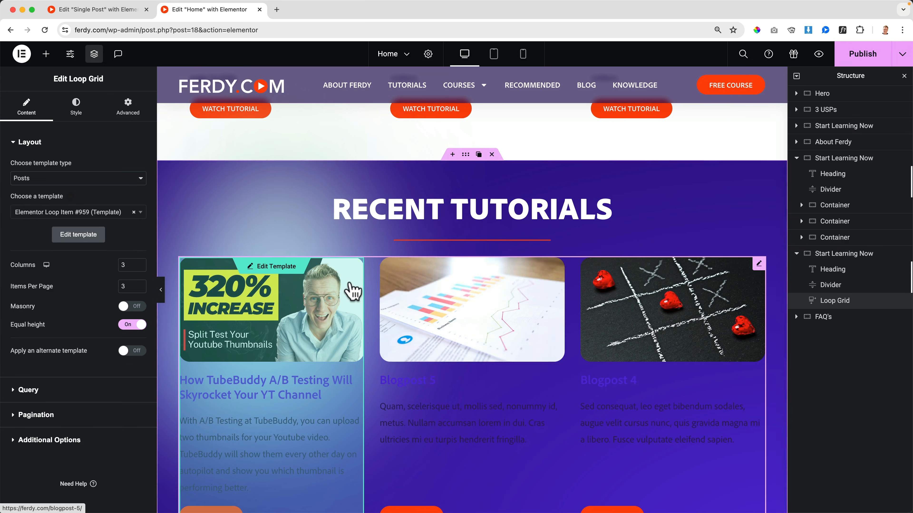
Step: Change the second colour of the Recent Tutorials section's background gradient to the White global colour
scroll(582, 320, "down", 3)
scroll(583, 320, "up", 3)
scroll(581, 320, "down", 3)
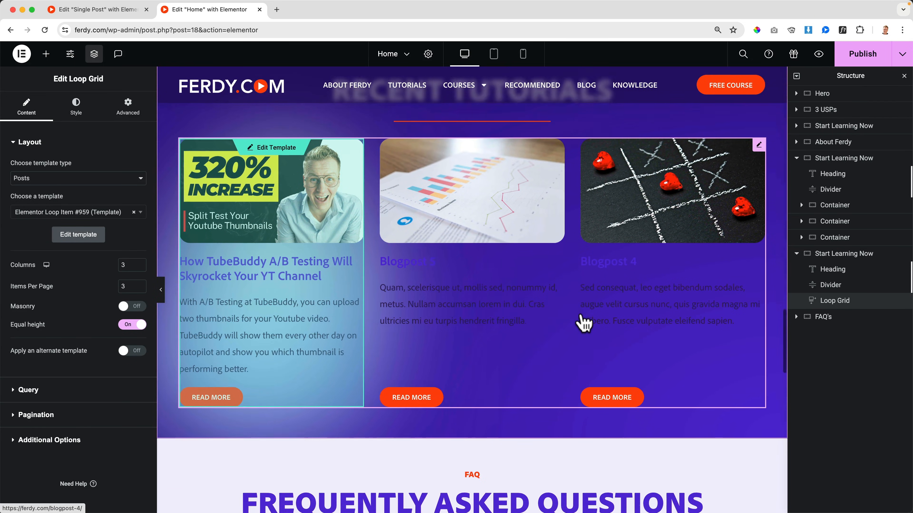
scroll(581, 320, "up", 1)
scroll(492, 303, "up", 3)
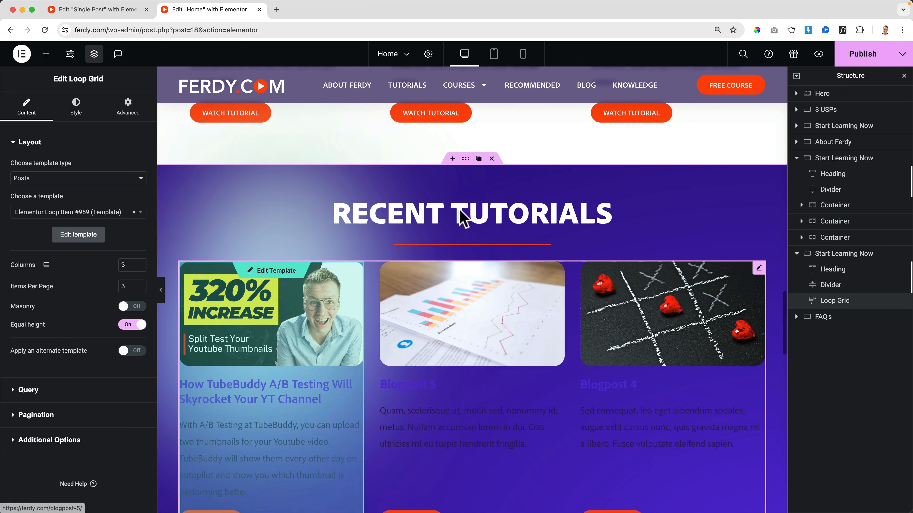
left_click(465, 158)
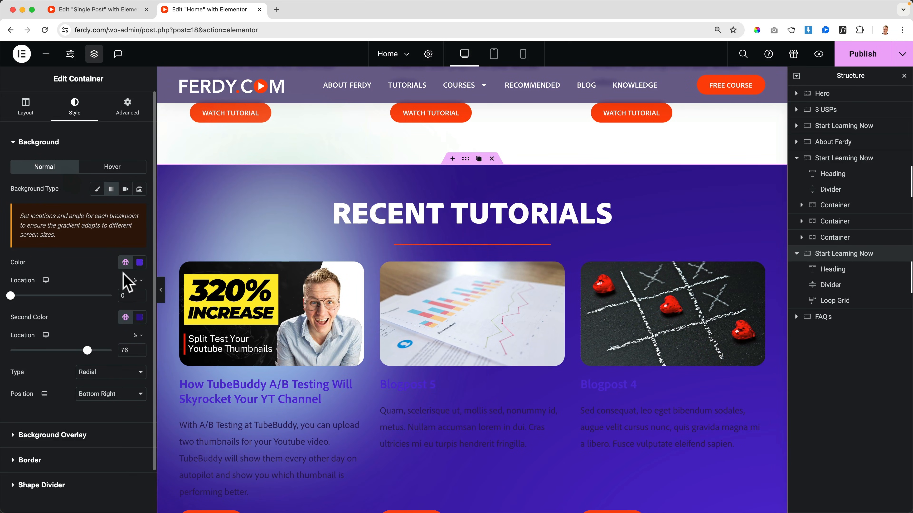
left_click(125, 317)
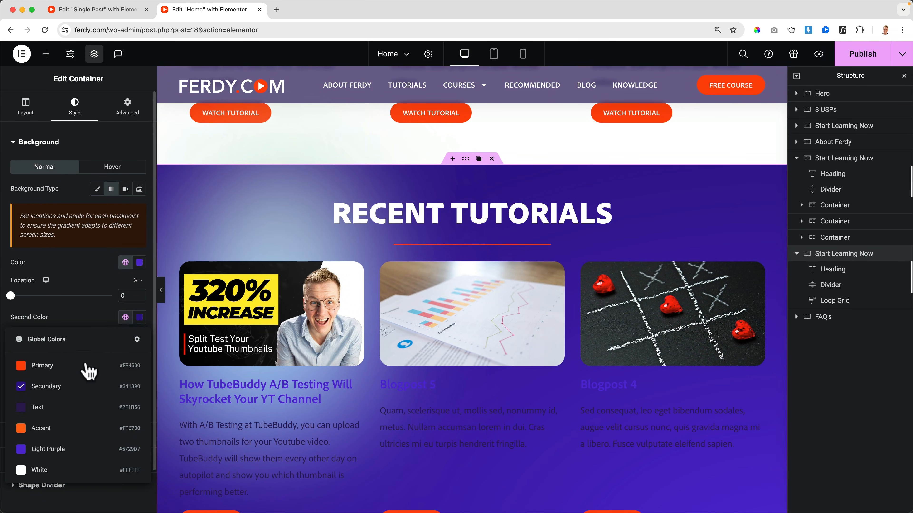
left_click(61, 471)
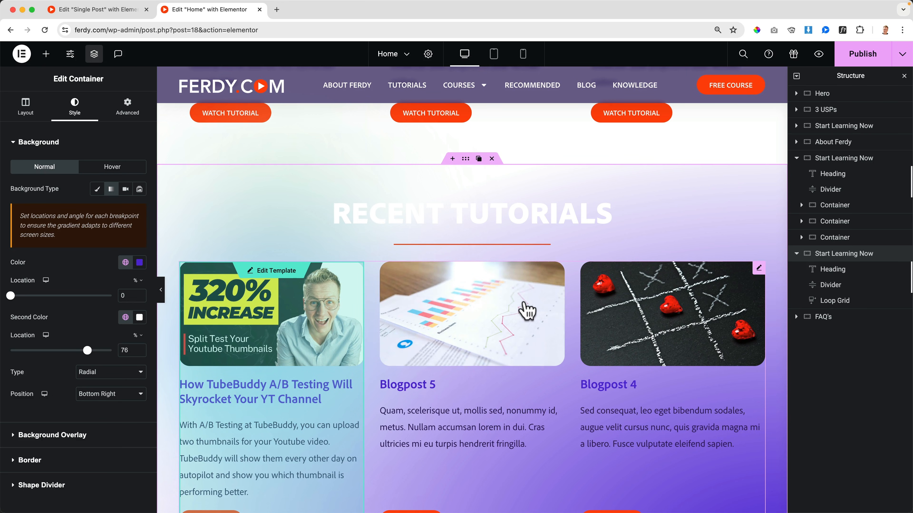
Step: Change the first colour of the section's background gradient to a very pale purple
scroll(442, 310, "down", 1)
left_click(139, 264)
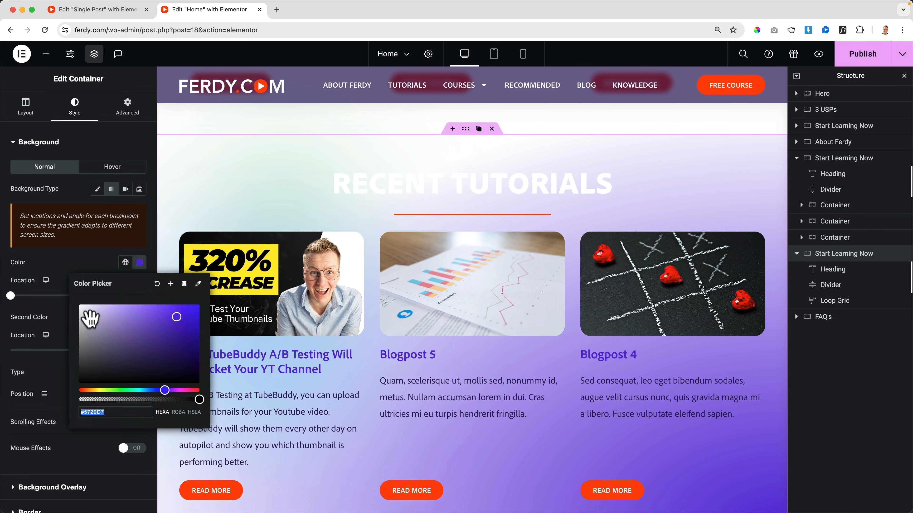
left_click(96, 310)
Step: Set the text colour of the Recent Tutorials heading to the Light Purple global colour
left_click(414, 196)
left_click(71, 121)
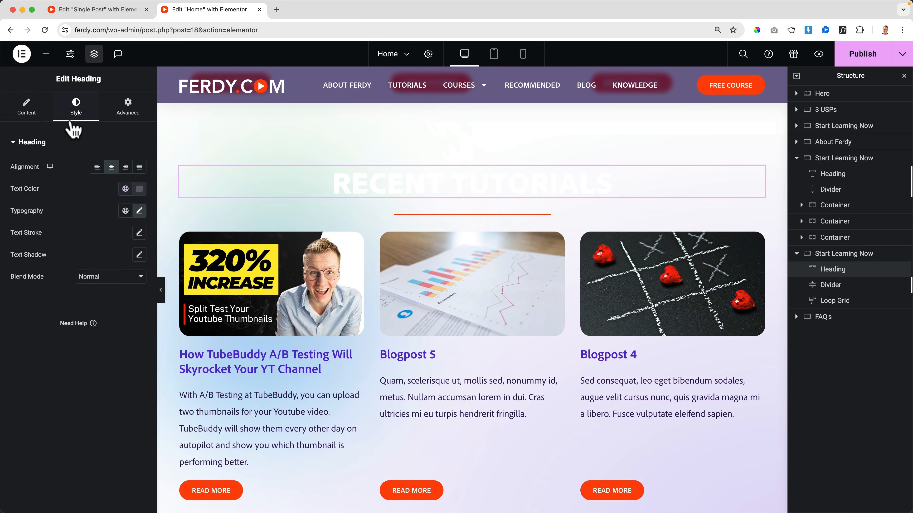
left_click(125, 190)
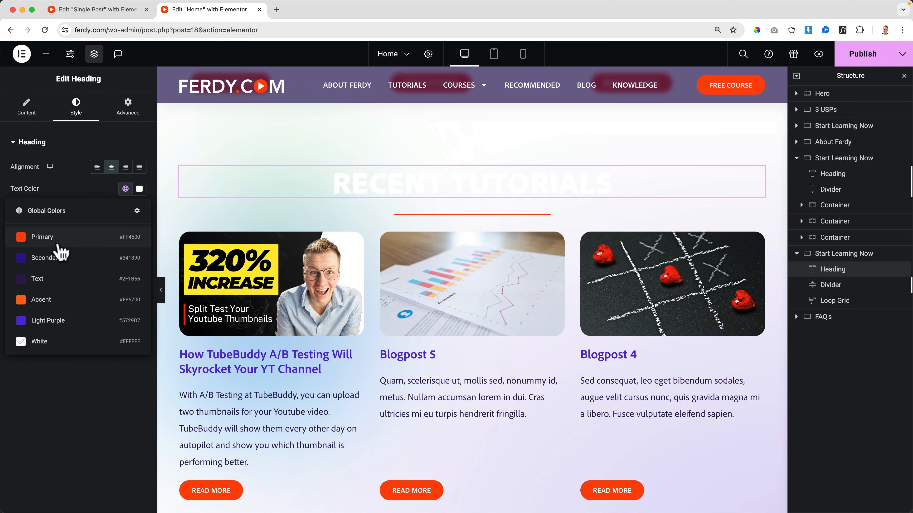
left_click(54, 320)
Step: Compare the section with its neighbours and change its heading title to "Recent Posts"
scroll(498, 281, "down", 6)
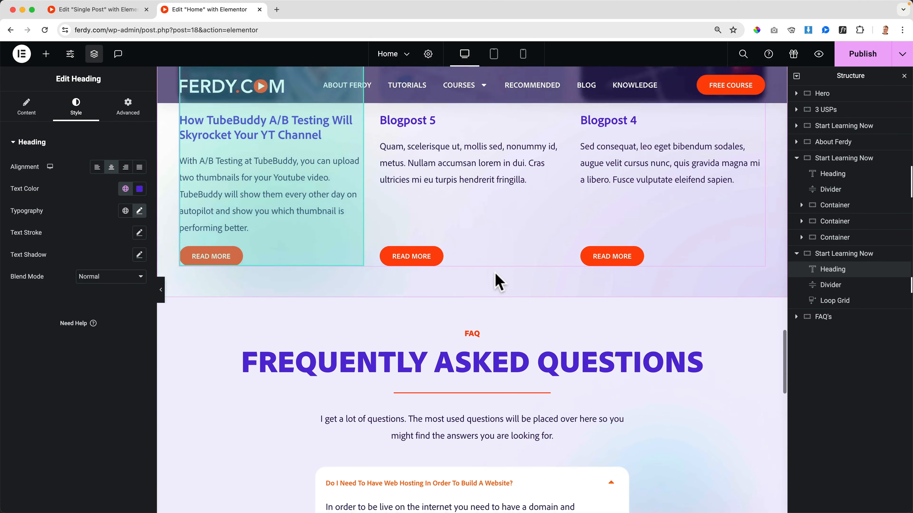
scroll(498, 282, "up", 10)
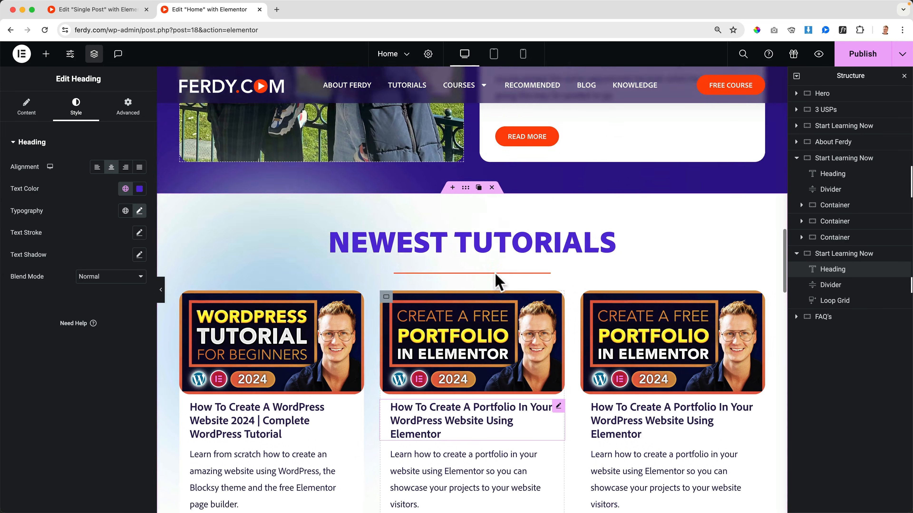
scroll(497, 282, "down", 8)
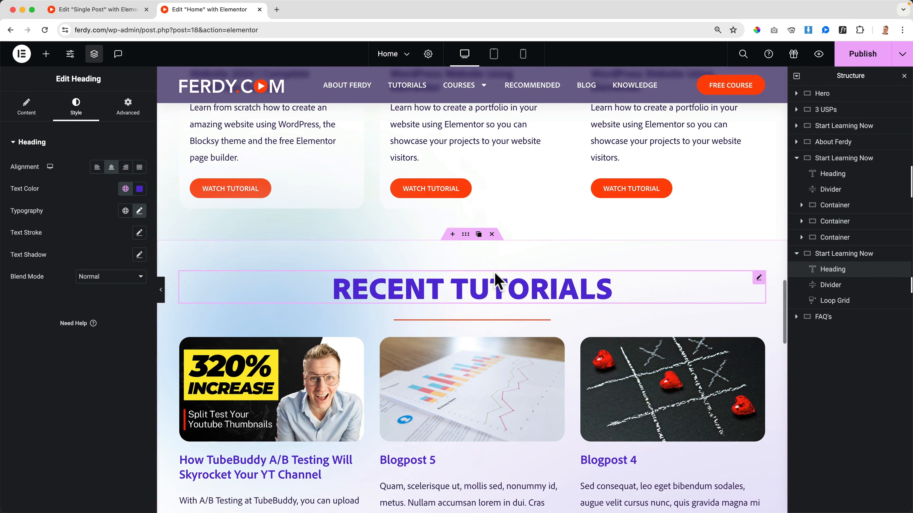
left_click(27, 108)
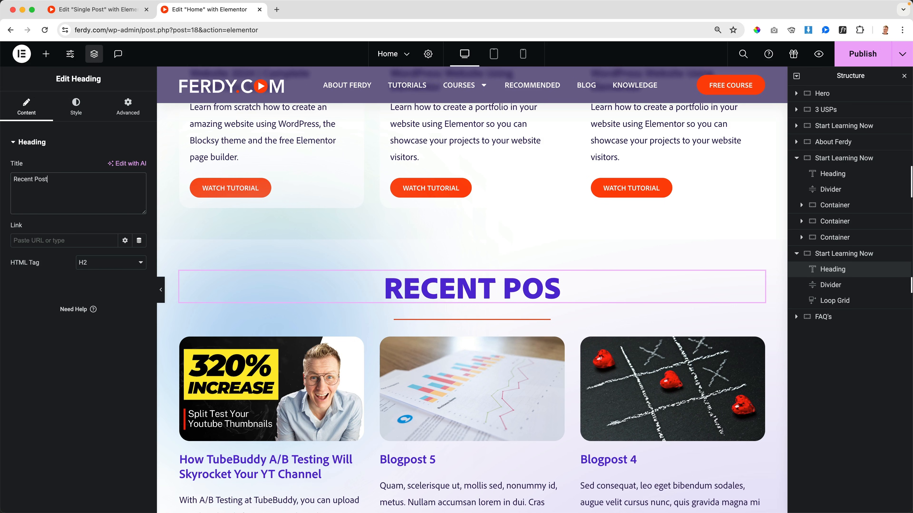
Step: Review the Recent Posts section against the FAQ section and publish the home page
scroll(467, 315, "down", 5)
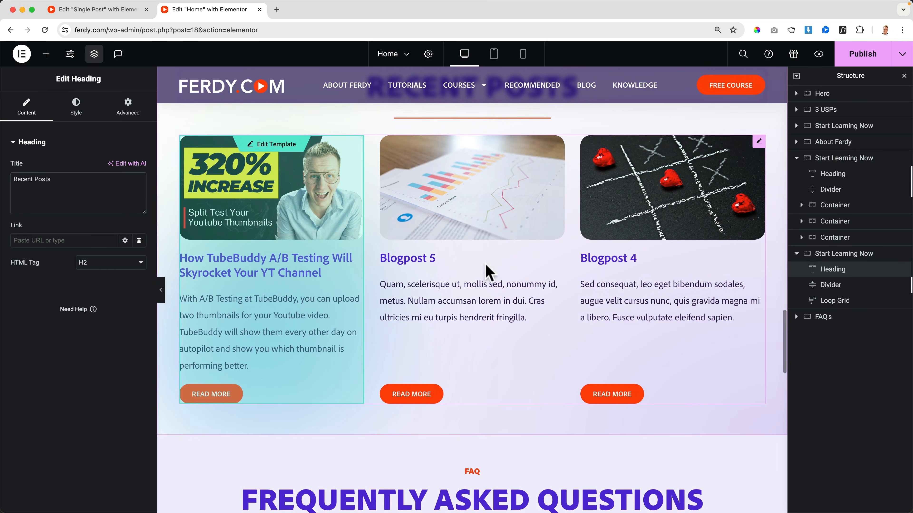
scroll(621, 279, "down", 8)
scroll(621, 280, "up", 6)
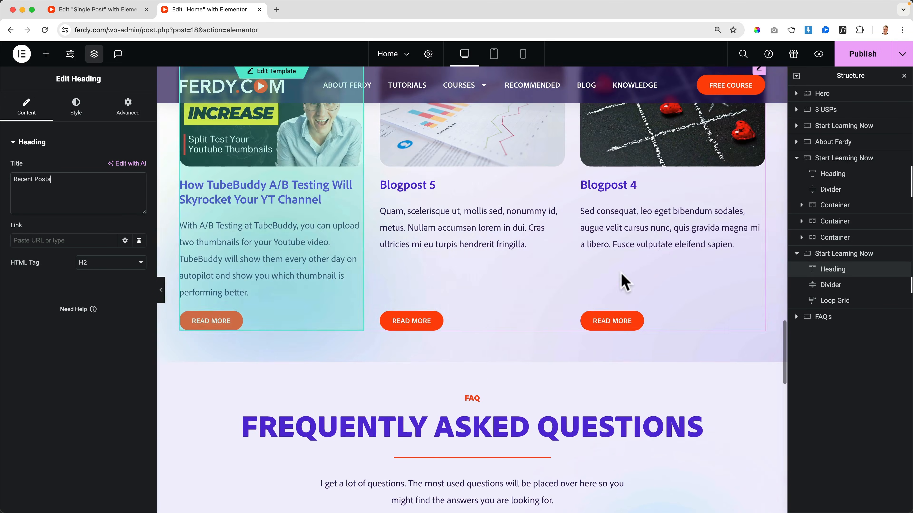
left_click(857, 59)
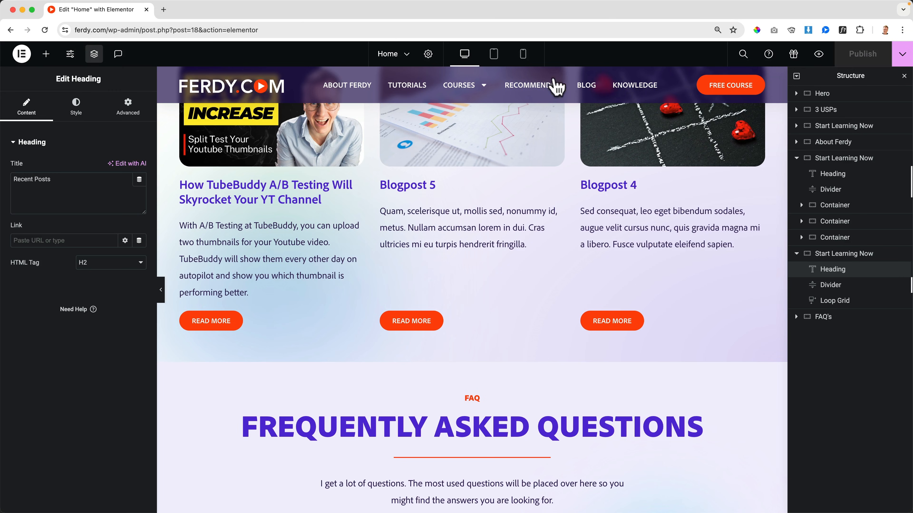
Step: Preview the home page on the live site and examine the Recent Posts section
left_click(818, 55)
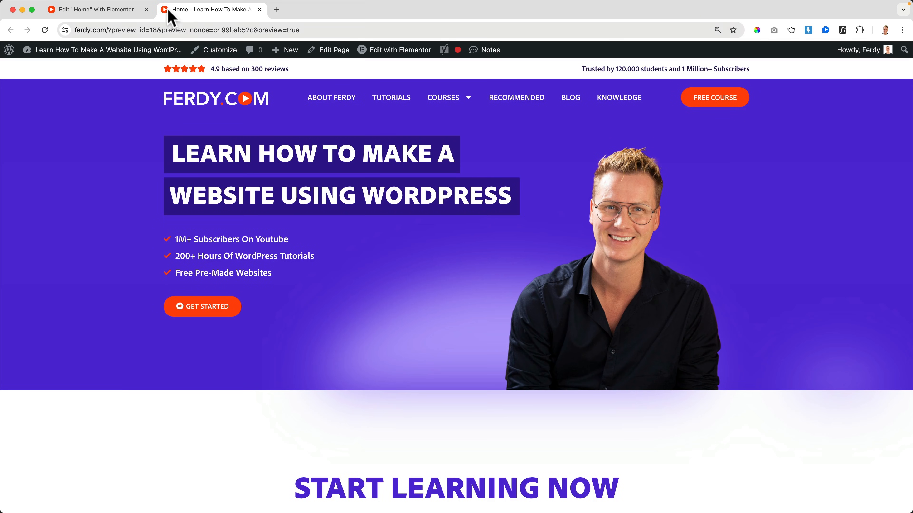
scroll(379, 238, "down", 20)
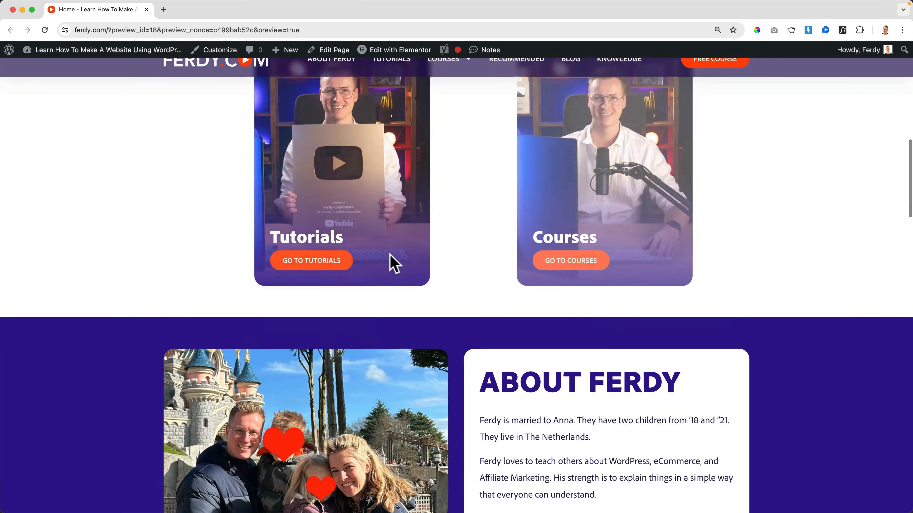
scroll(391, 256, "down", 5)
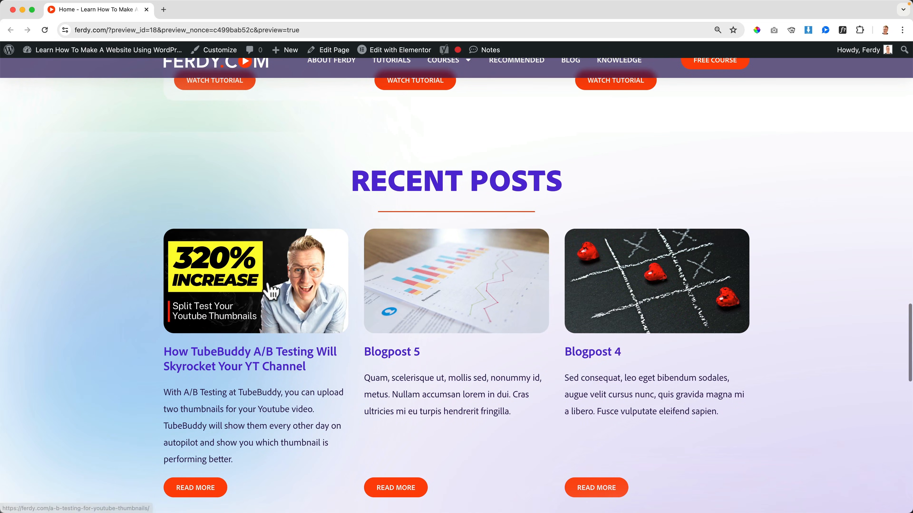
scroll(476, 295, "down", 2)
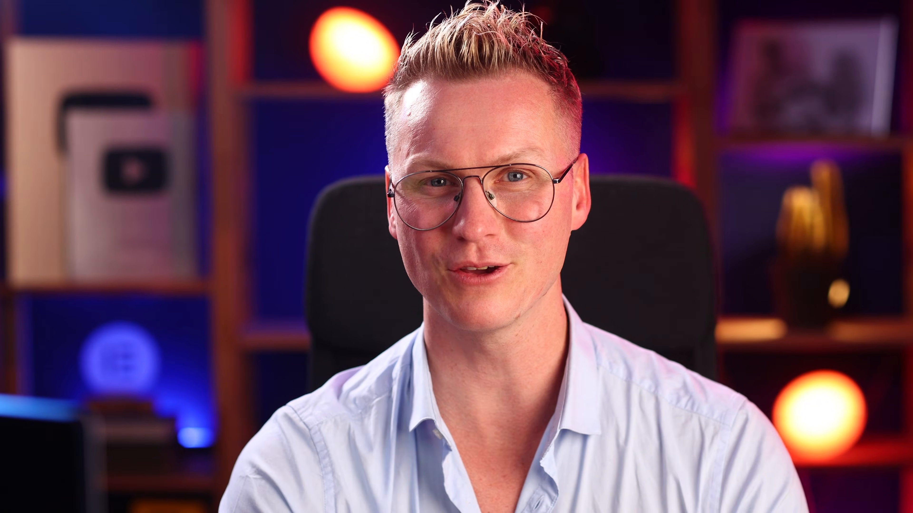